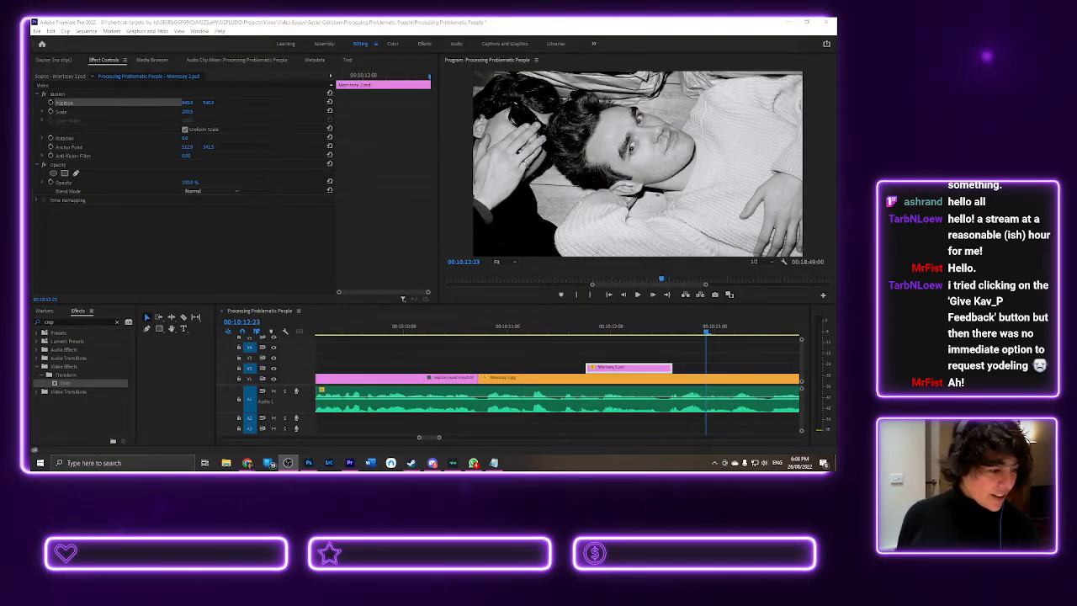
- Examine the black-and-white Morrissey photo section around 00:10:11 and its cut from the stick-figure drawing near 00:10:15
click(617, 329)
click(573, 327)
click(601, 325)
key(shift+Right)
click(571, 329)
click(611, 329)
click(574, 330)
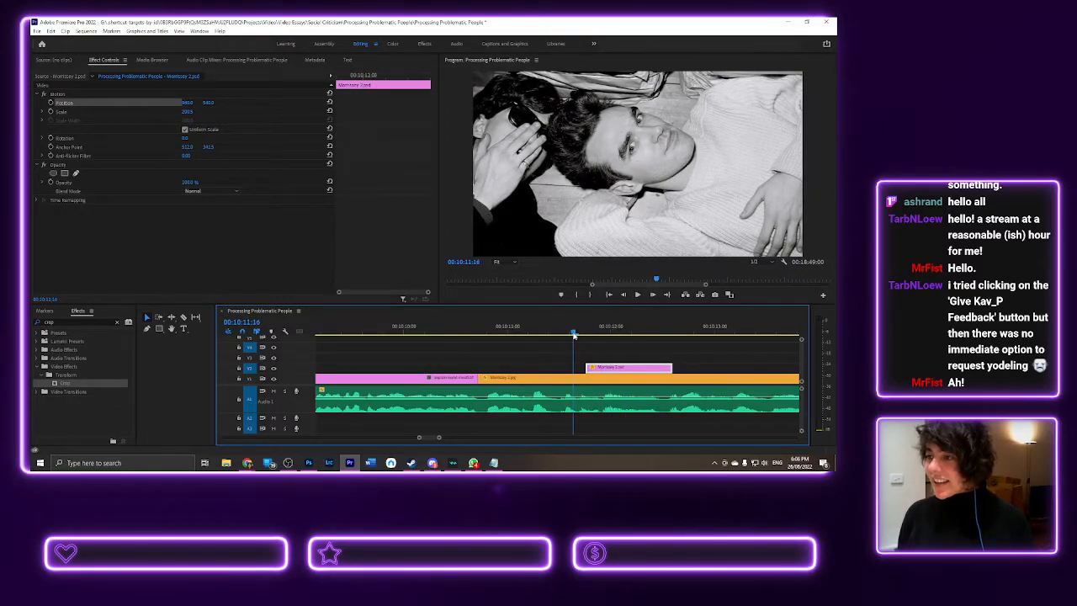
click(627, 327)
key(shift+Left)
click(632, 326)
click(571, 328)
mouse_move(474, 329)
mouse_down()
mouse_move(494, 332)
mouse_move(478, 332)
mouse_up()
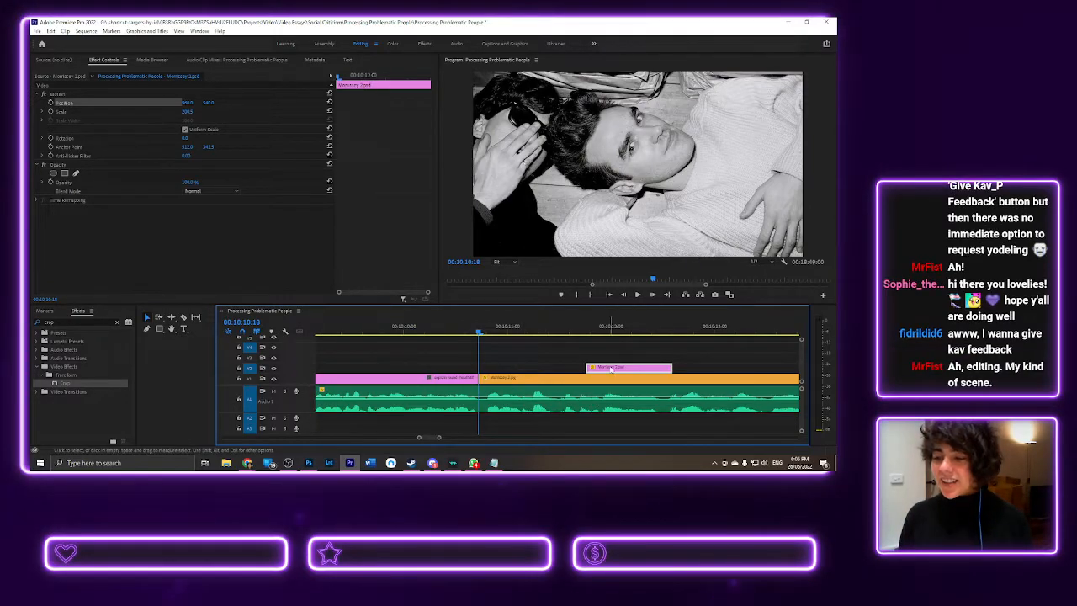
drag(480, 332, 479, 334)
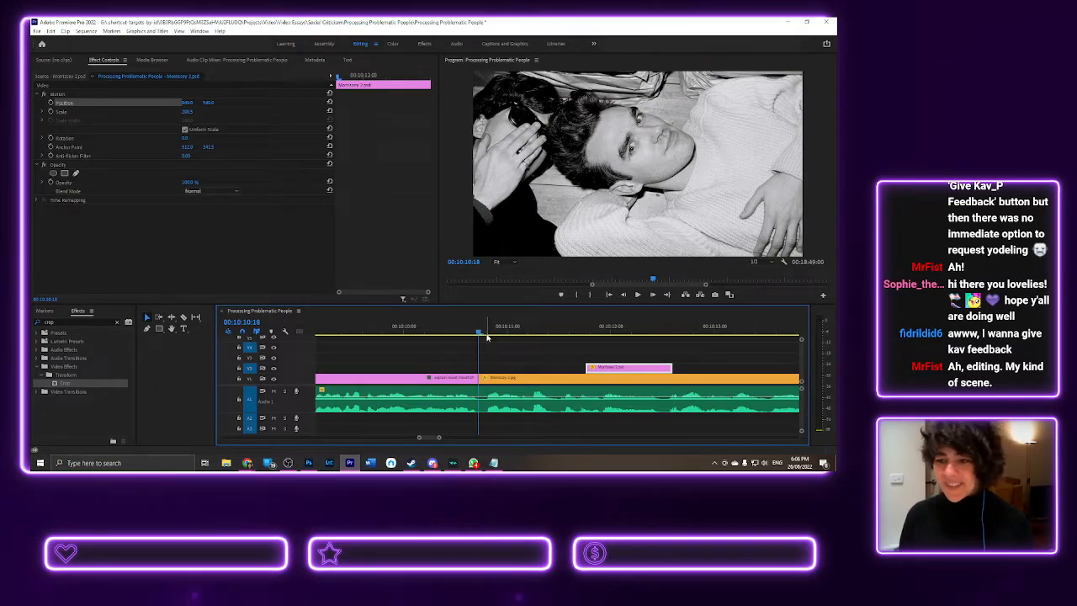
mouse_move(480, 334)
mouse_down()
mouse_move(492, 334)
mouse_move(466, 334)
mouse_up()
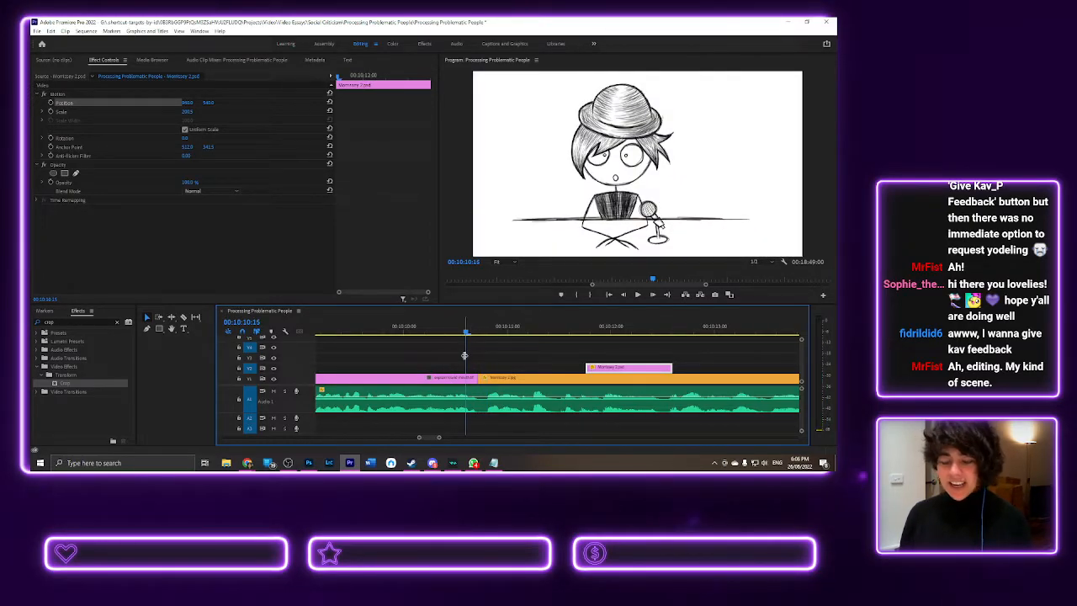
- Survey the wider sequence and check frames from about 00:09:12 to the Morrissey & Marr book cover at 00:10:08
scroll(463, 355, down, 6)
scroll(473, 360, down, 5)
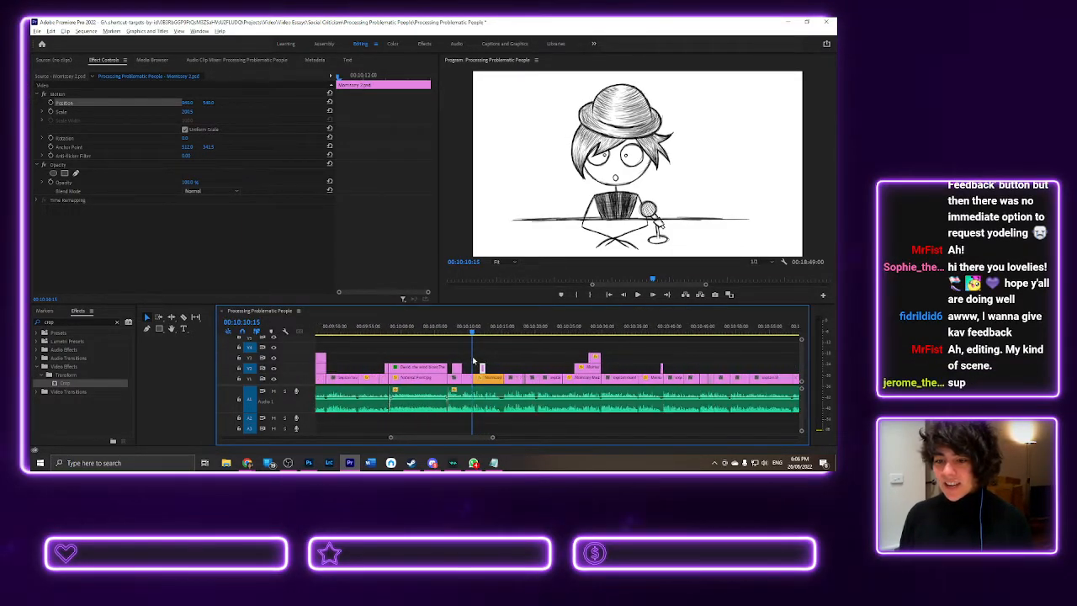
scroll(472, 361, down, 2)
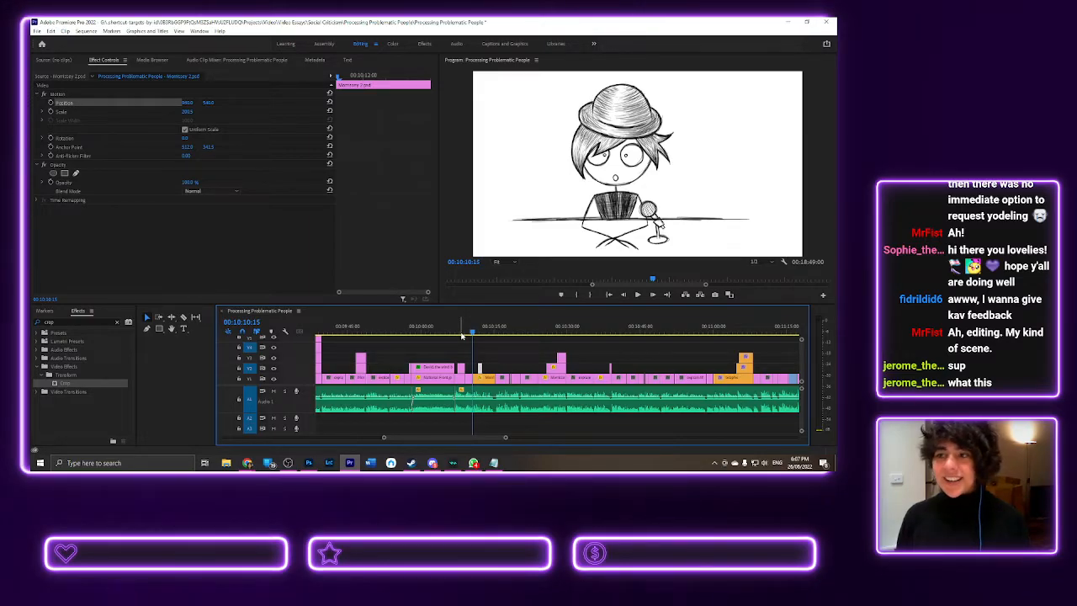
scroll(461, 335, down, 4)
scroll(461, 335, down, 2)
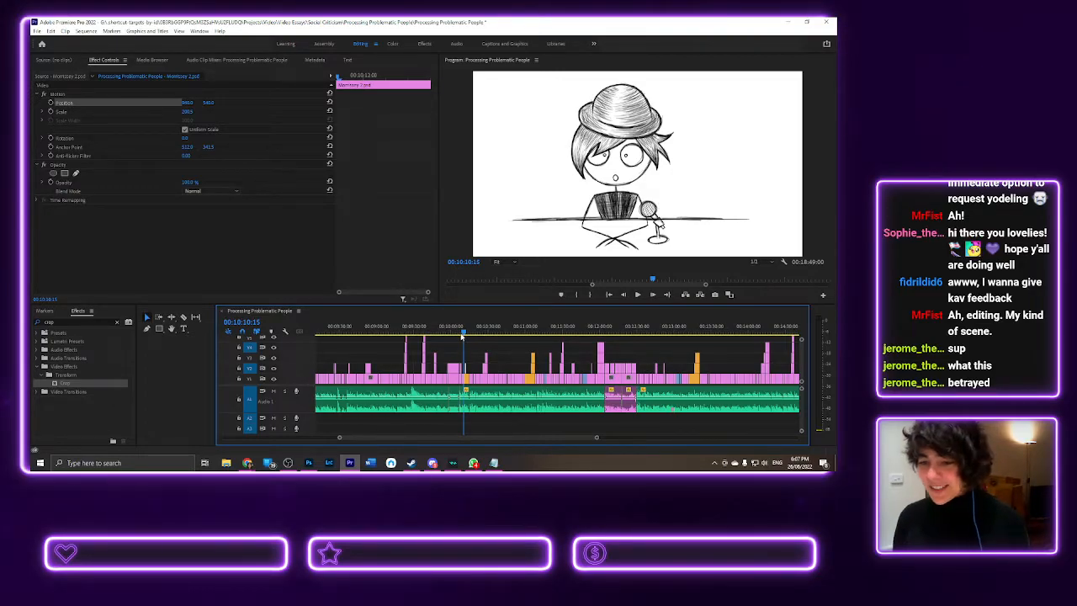
mouse_move(473, 440)
mouse_down()
mouse_move(425, 438)
mouse_move(458, 448)
mouse_up()
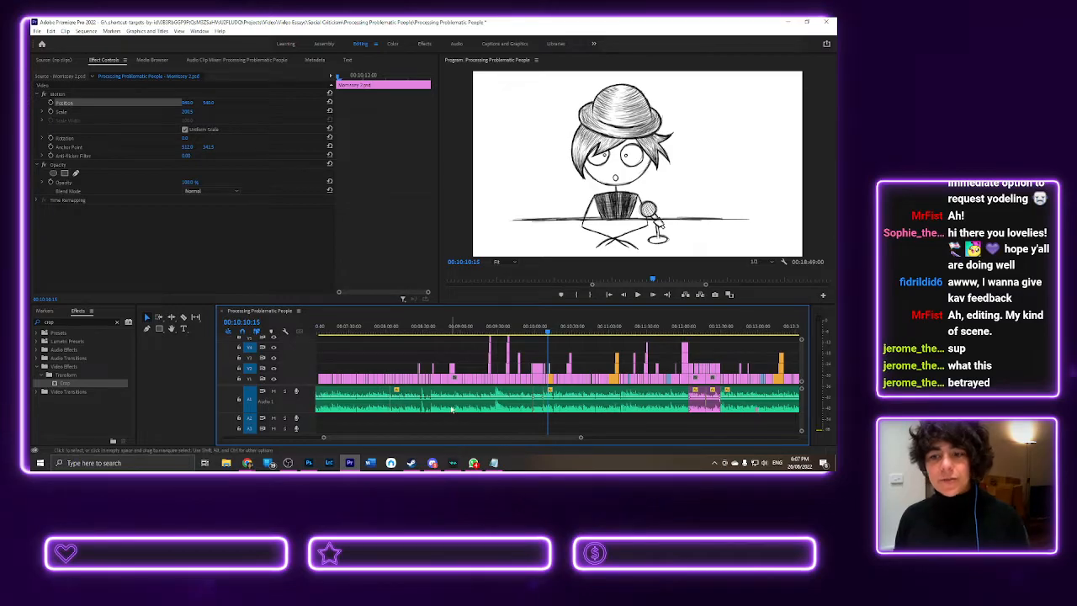
click(476, 330)
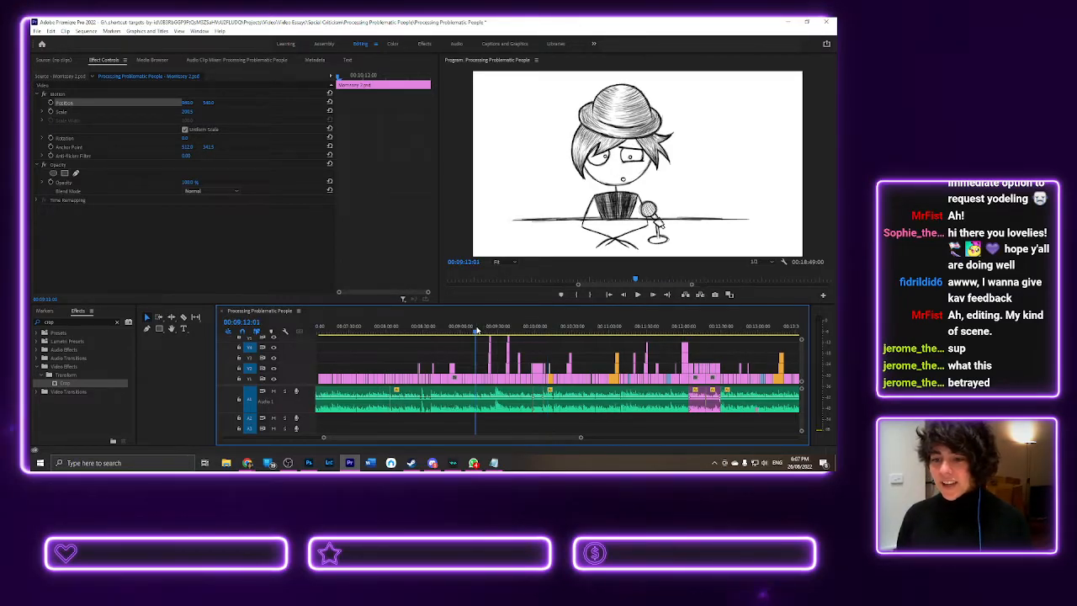
click(502, 330)
click(528, 343)
click(527, 330)
click(547, 330)
click(566, 348)
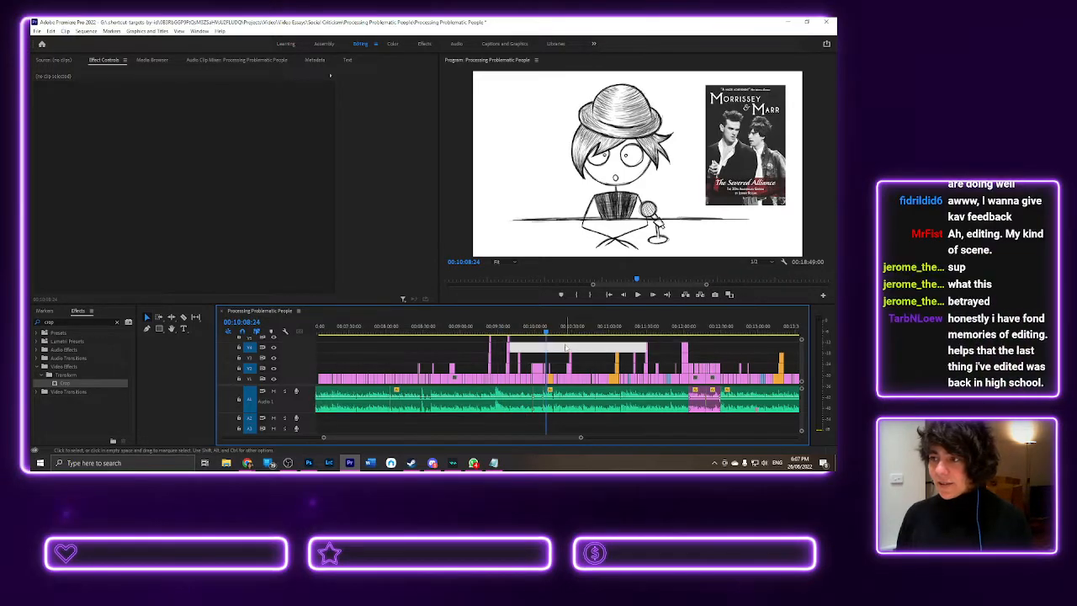
- Examine the band photo near 00:09:20, the magazine page at 00:09:55 and the Bill Cosby article at 00:11:33
click(519, 326)
click(488, 331)
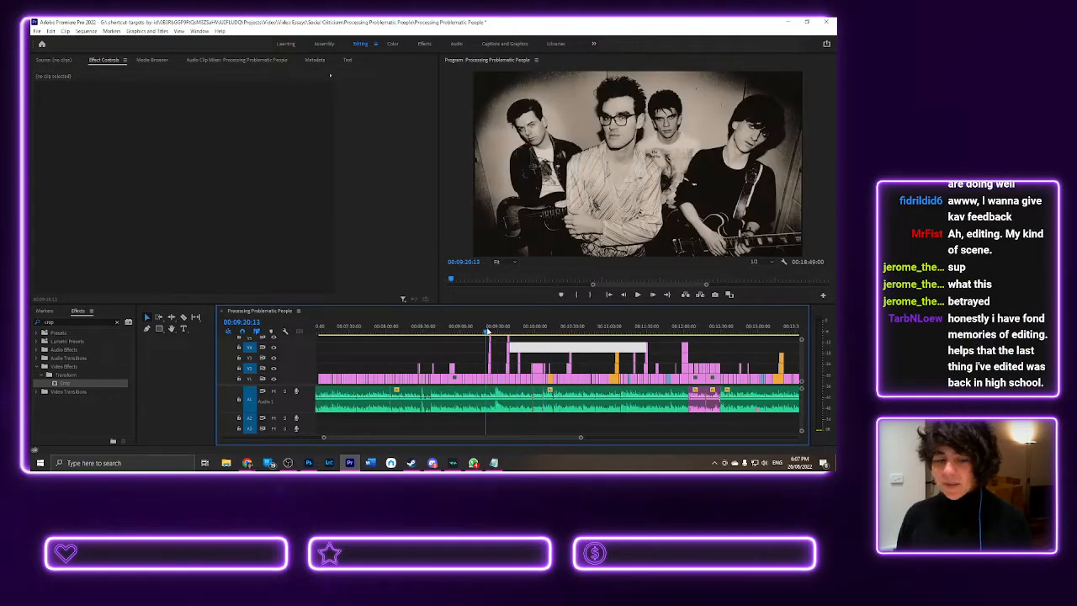
drag(483, 331, 465, 331)
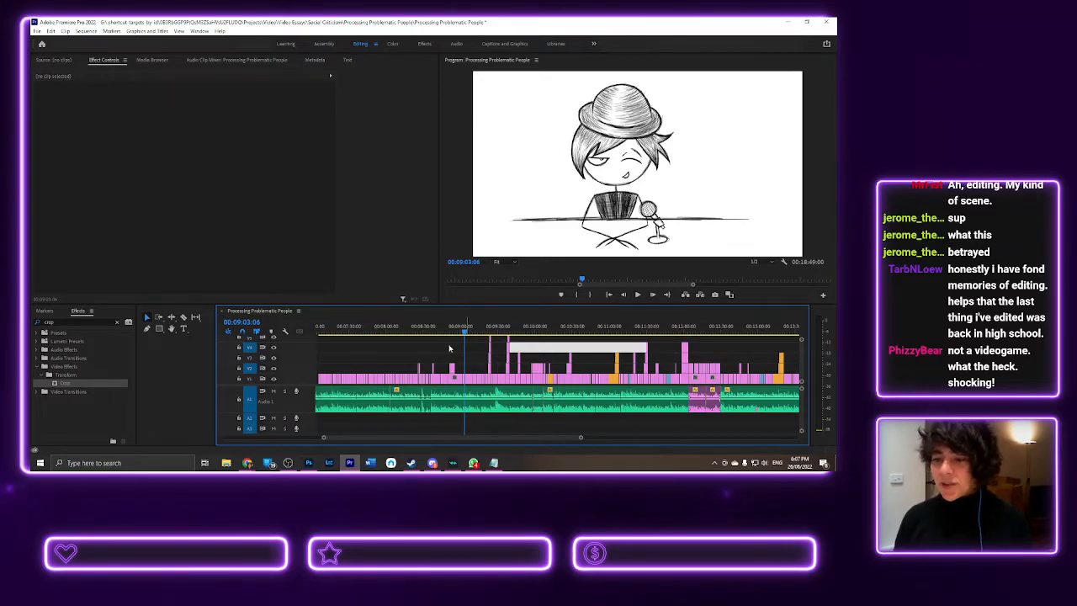
click(512, 328)
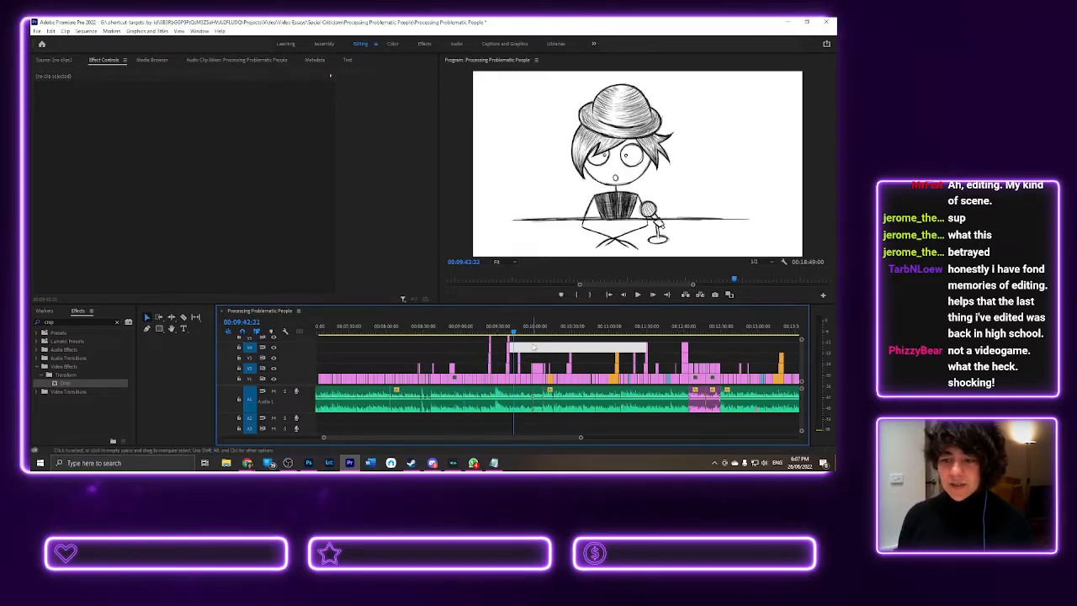
drag(493, 326, 528, 331)
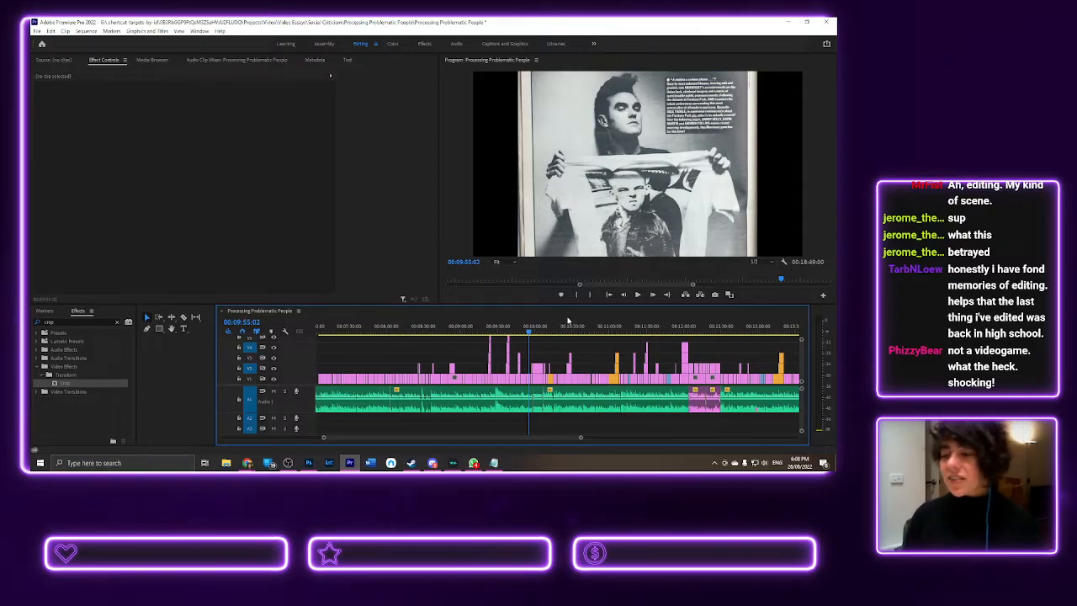
click(696, 330)
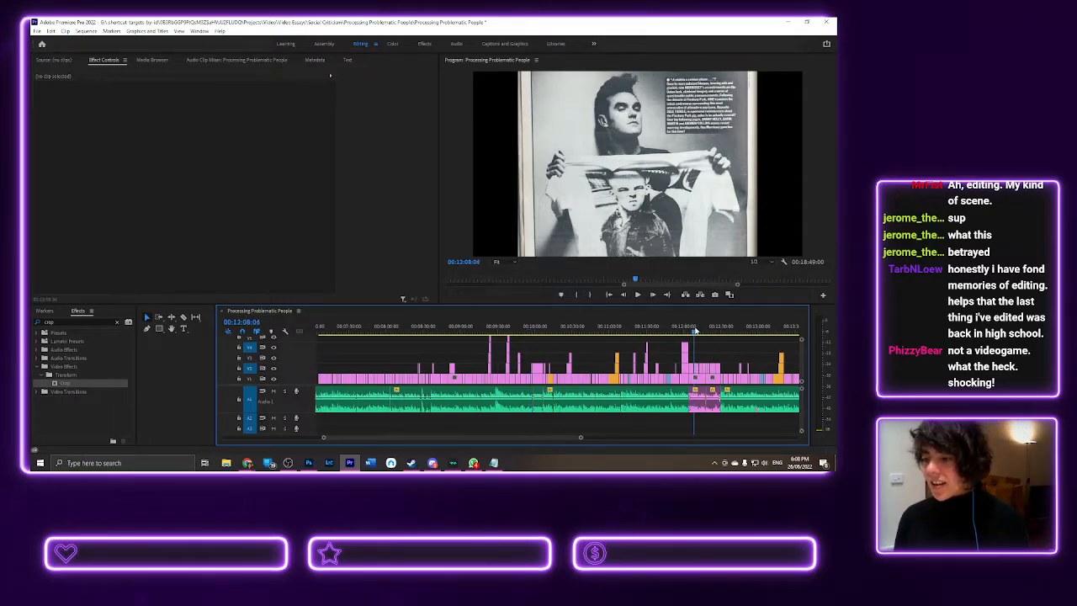
drag(638, 334, 649, 331)
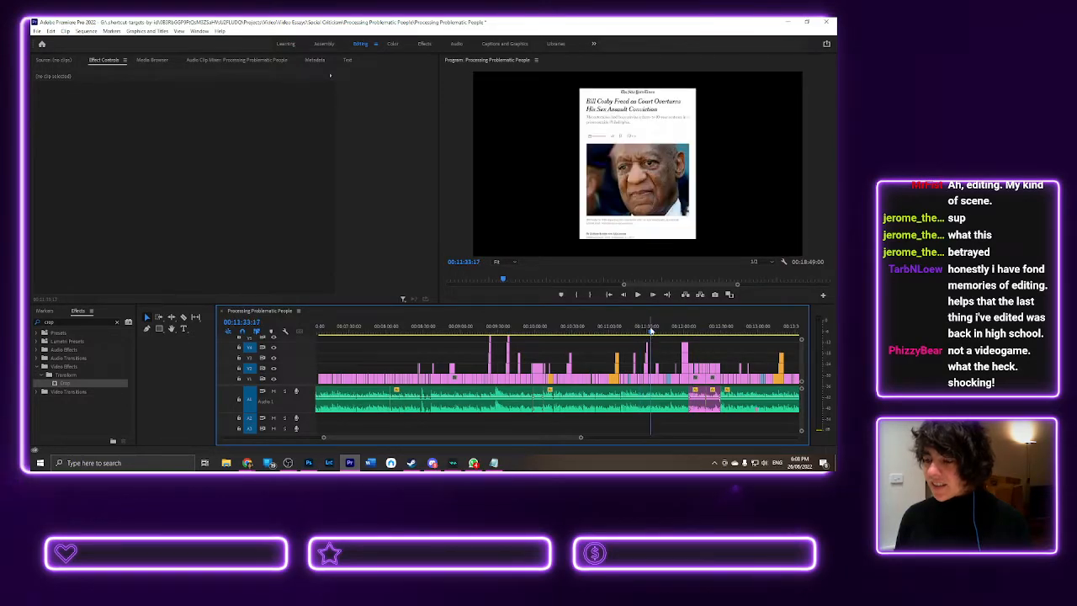
- Examine the last third of the sequence, from 00:14:53 to the J.K. Rowling text cards around 00:15:46
drag(507, 441, 565, 449)
click(594, 328)
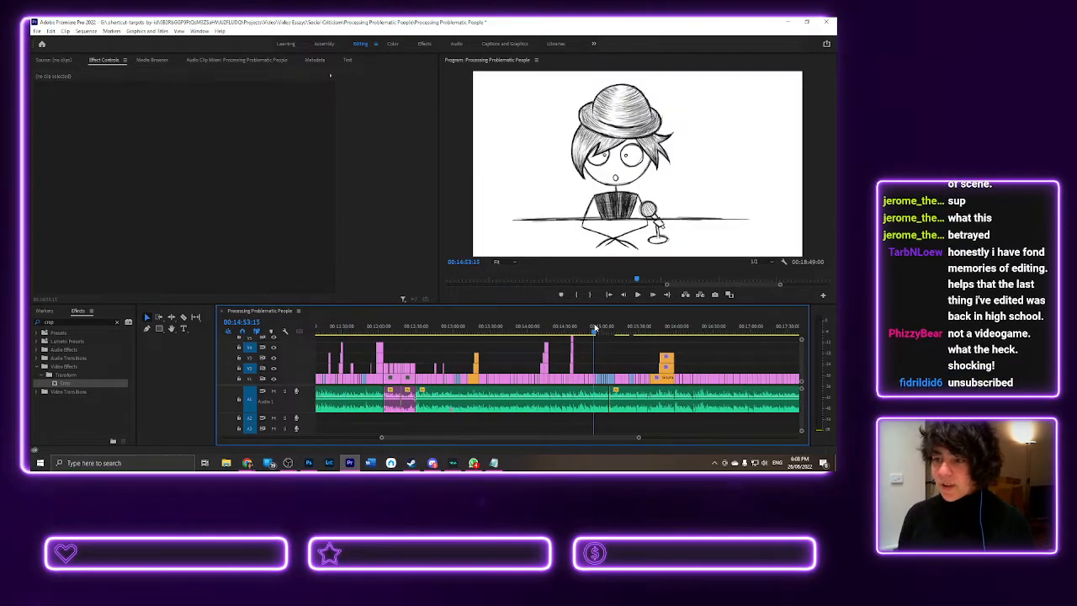
click(618, 328)
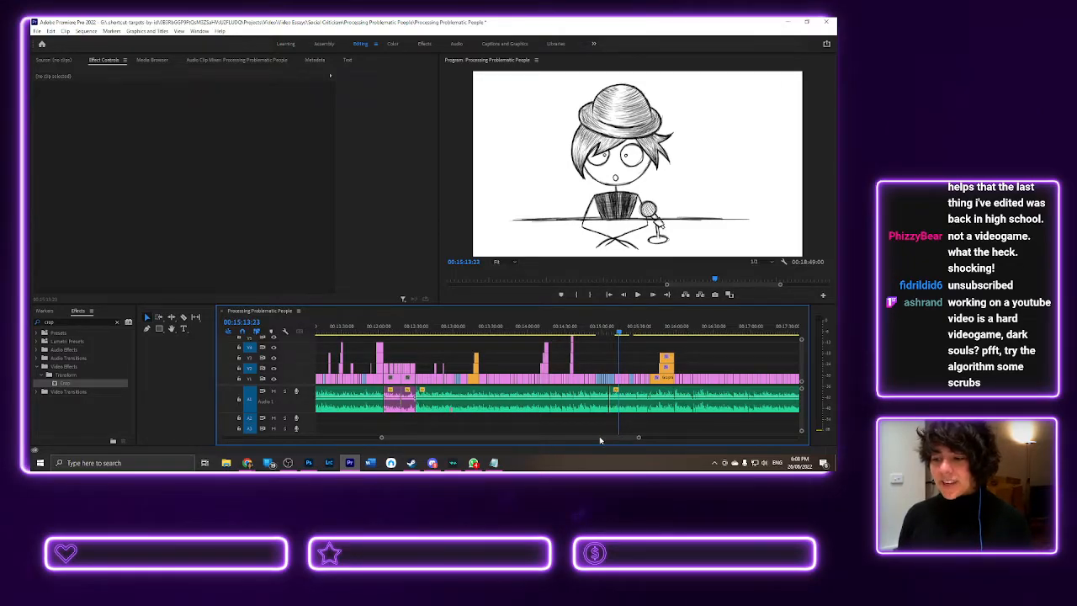
drag(600, 439, 625, 442)
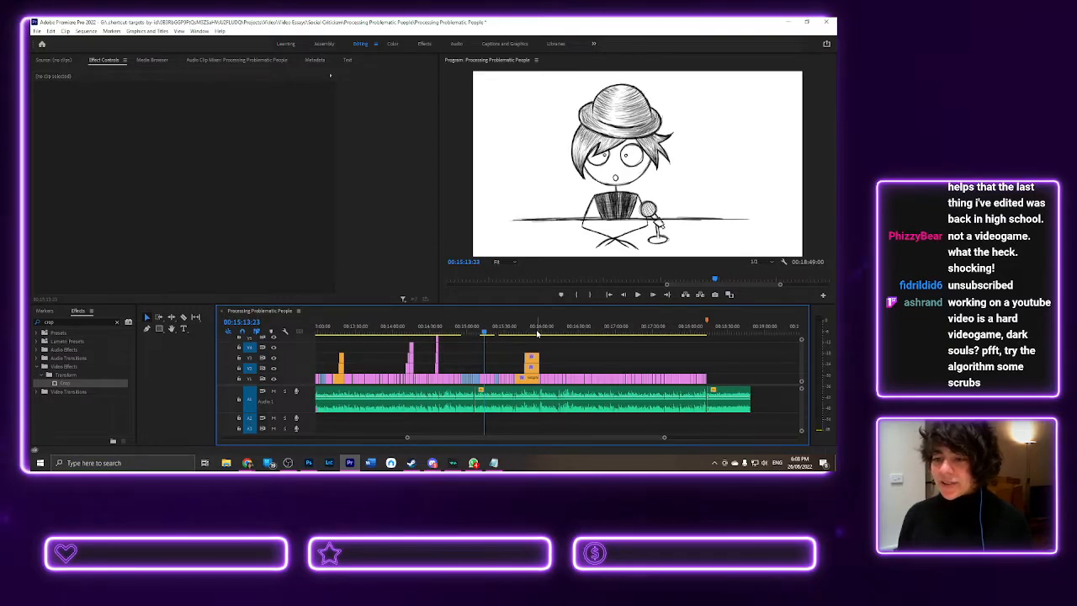
click(534, 333)
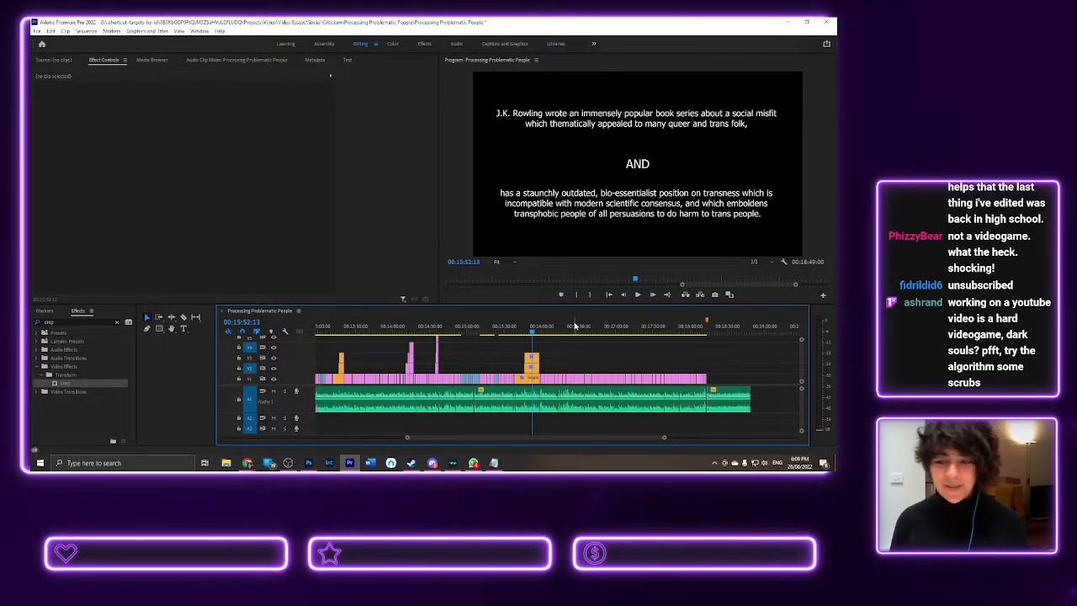
click(500, 331)
drag(502, 332, 523, 331)
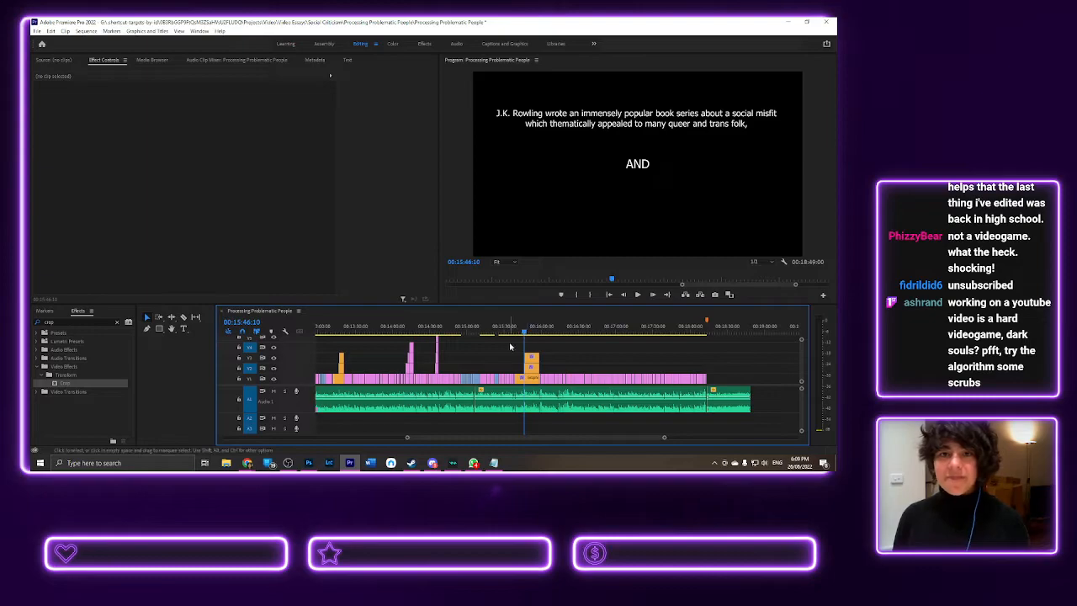
- Check the search-bar shot around 00:08:52 and the clip coverage across the opening minutes of the sequence
scroll(474, 439, left, 3)
drag(474, 439, 400, 450)
click(526, 334)
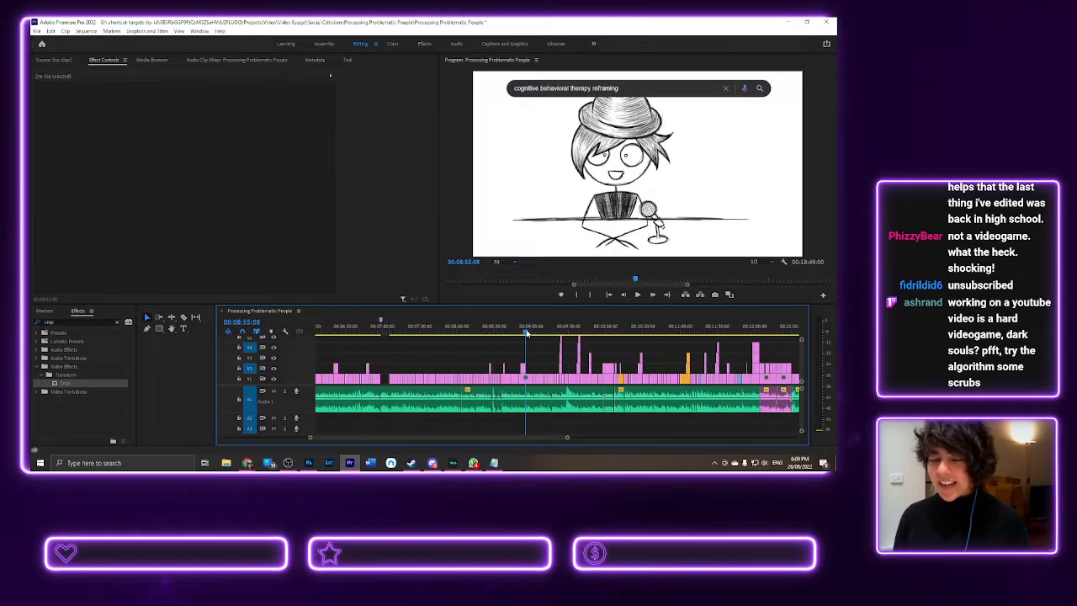
drag(526, 334, 522, 334)
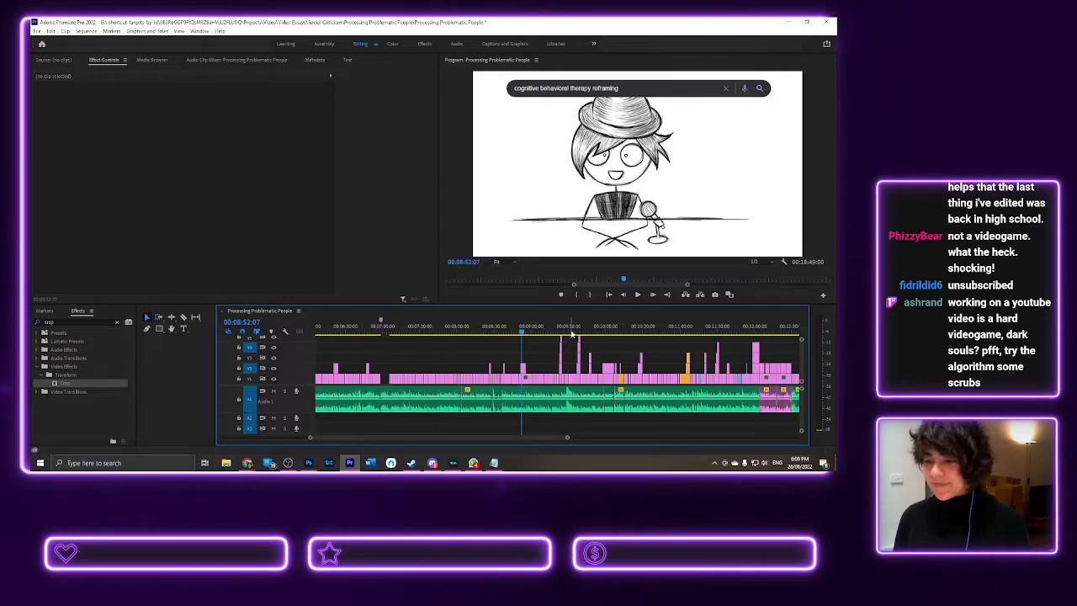
drag(542, 438, 459, 439)
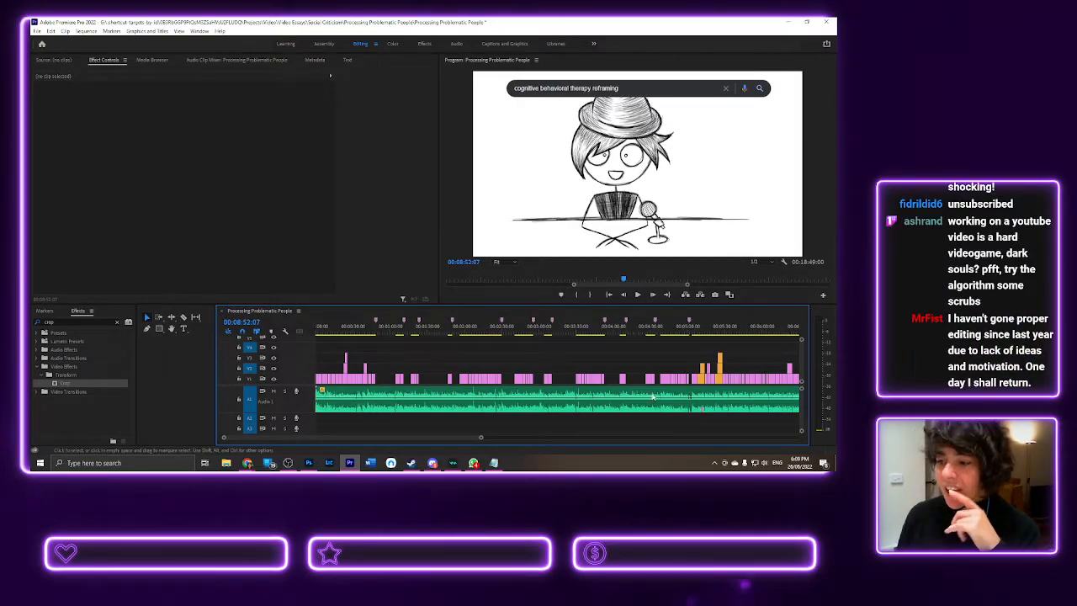
drag(470, 438, 571, 462)
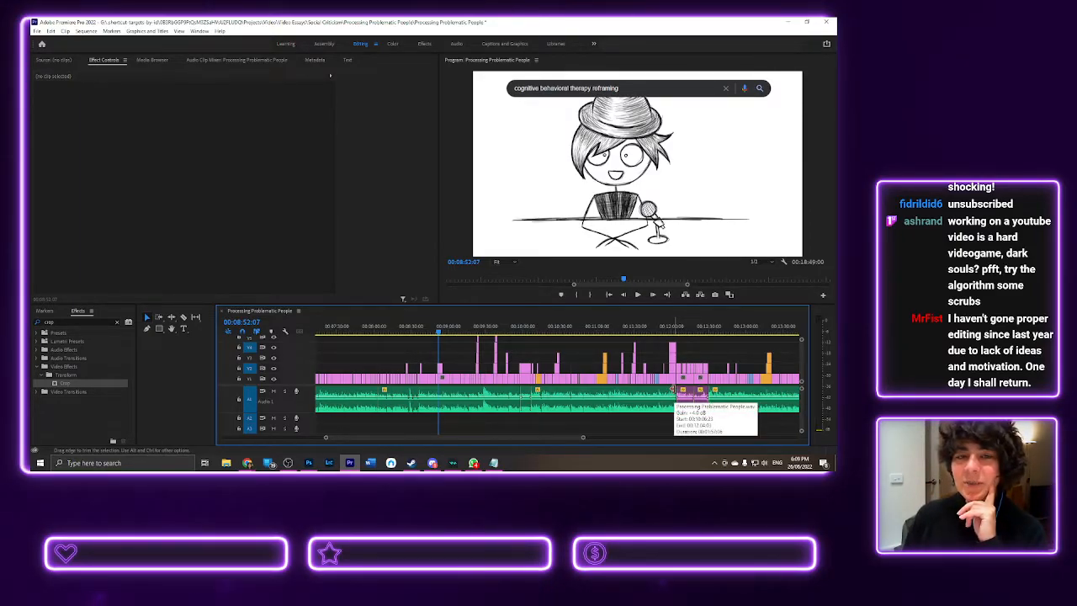
- Check the Morrissey photo at 00:10:11 and the Morrissey text card at 00:11:06
click(675, 391)
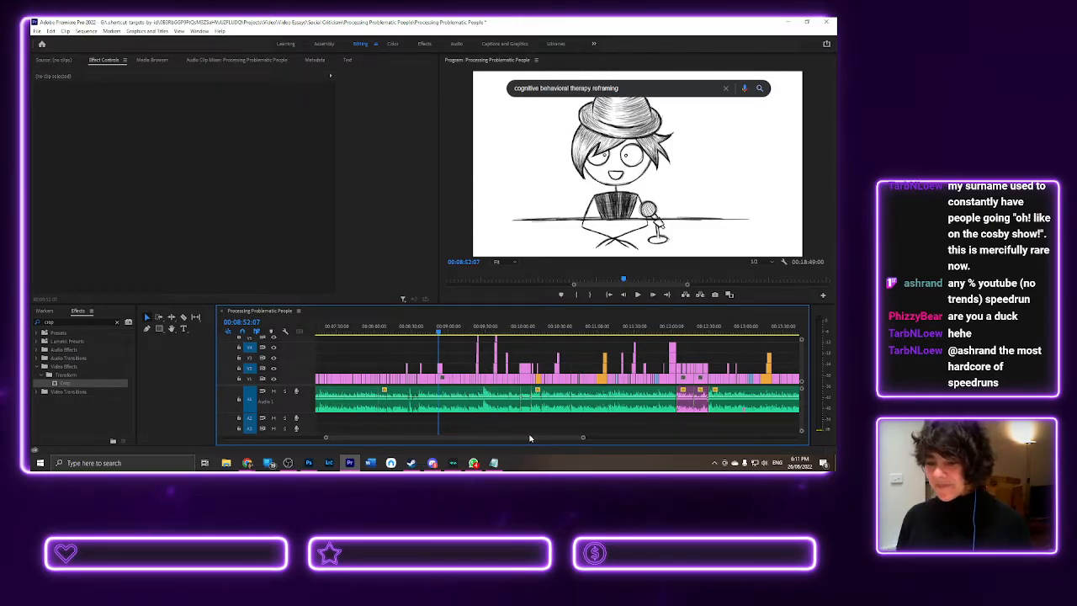
click(536, 333)
drag(537, 333, 539, 334)
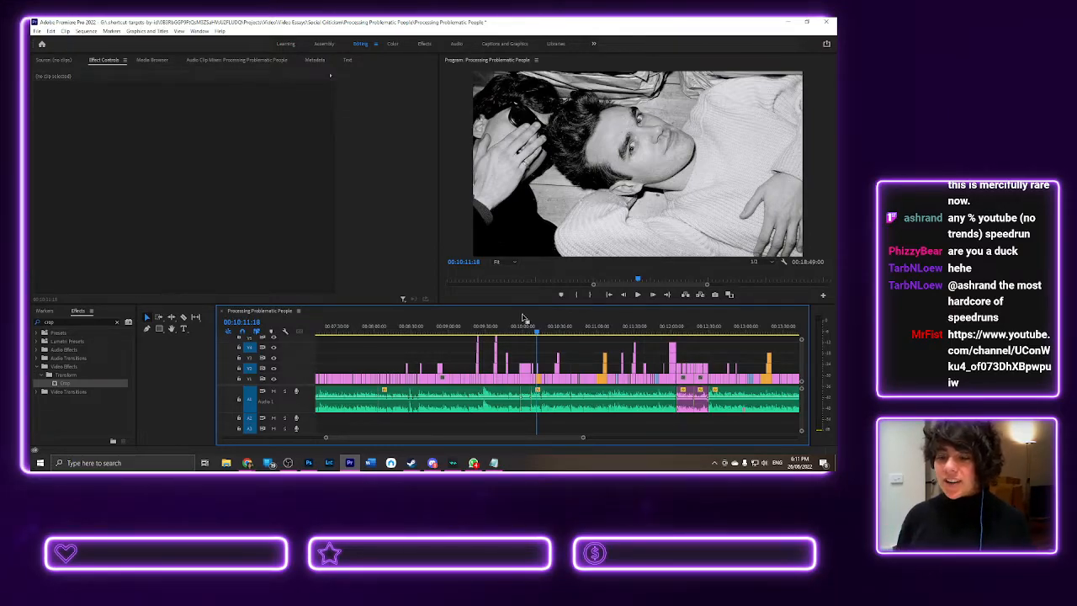
scroll(505, 438, down, 4)
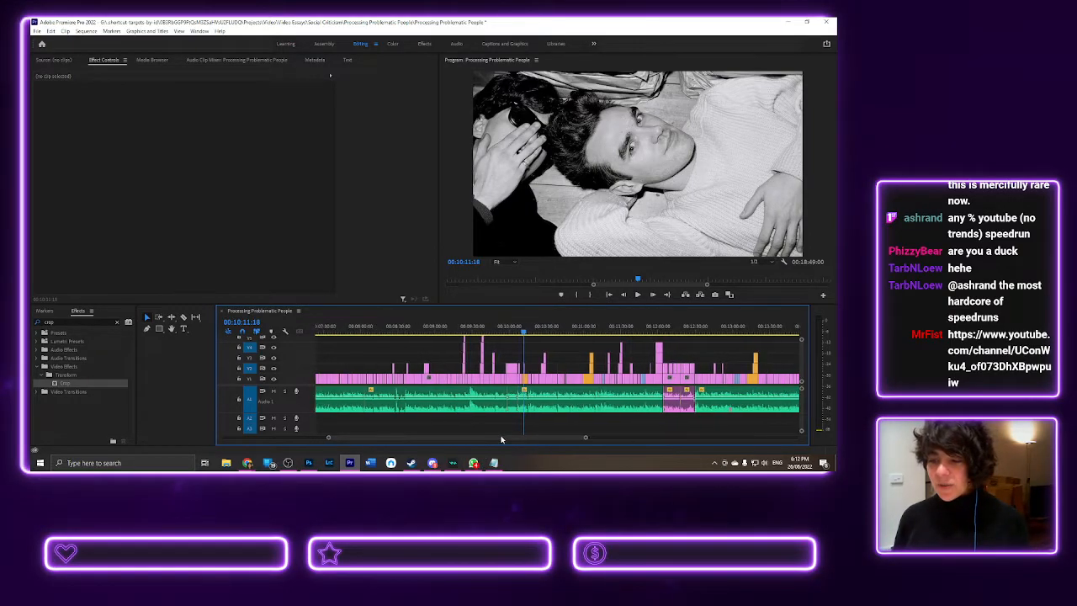
scroll(512, 440, down, 5)
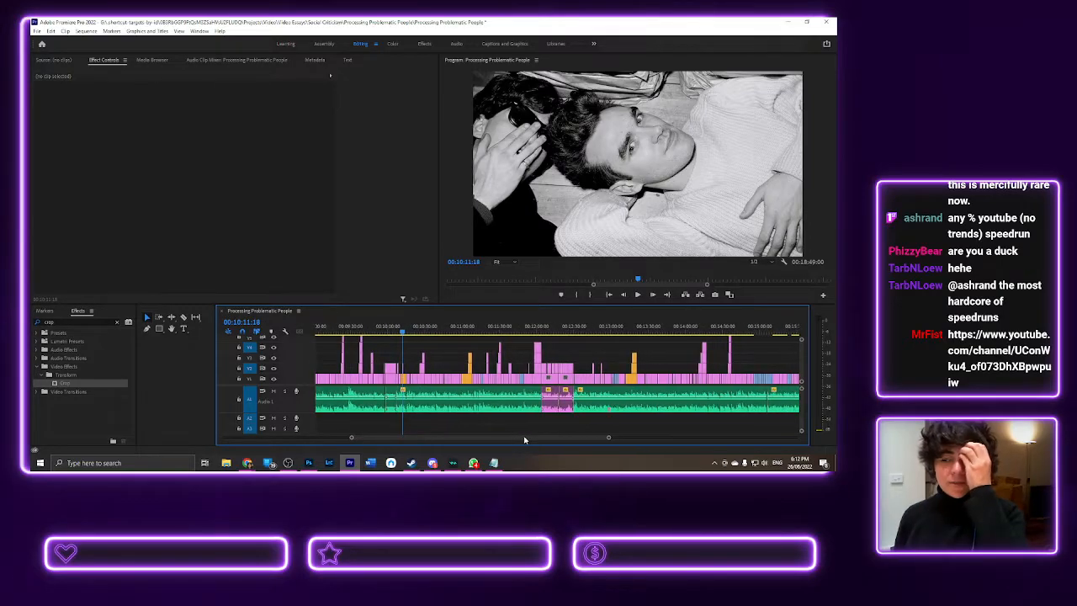
click(469, 328)
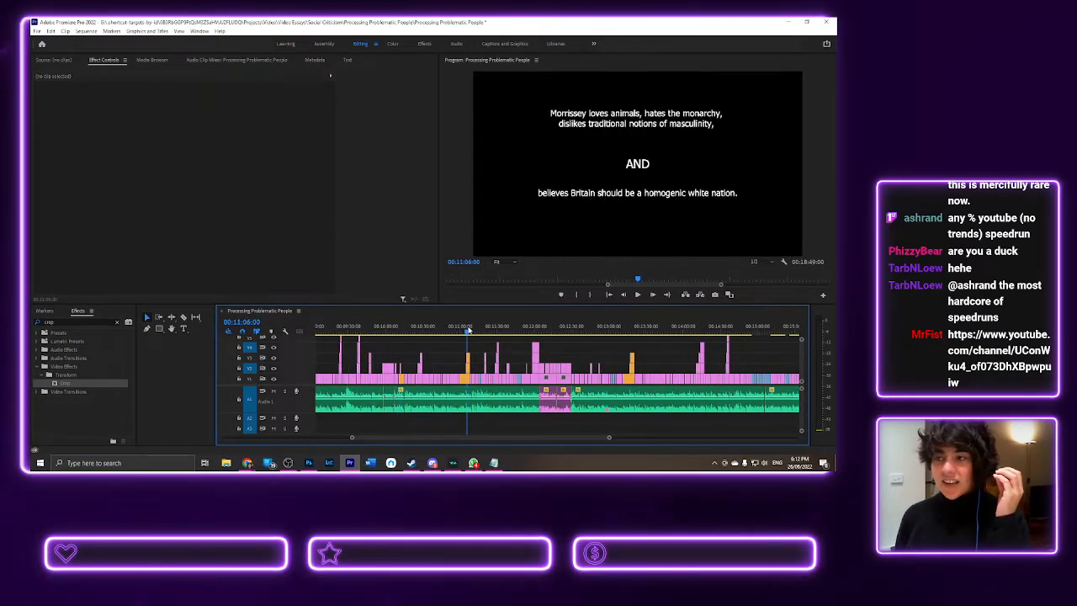
scroll(470, 438, down, 5)
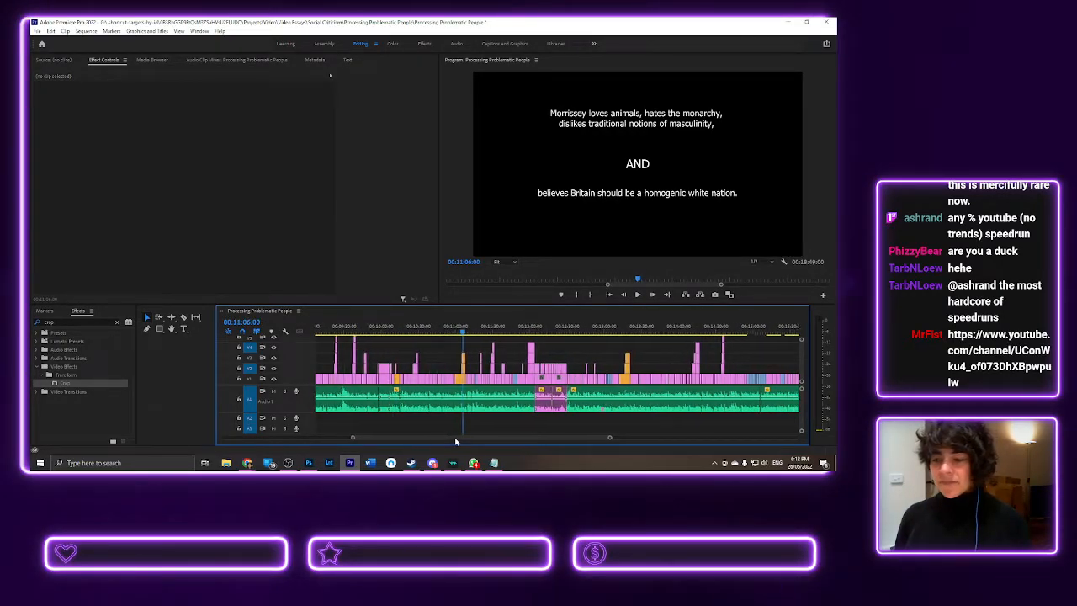
- Check the stick-figure shot at 00:18:11 near the sequence's end and the annotated singer photo around 00:09:47
scroll(471, 438, down, 14)
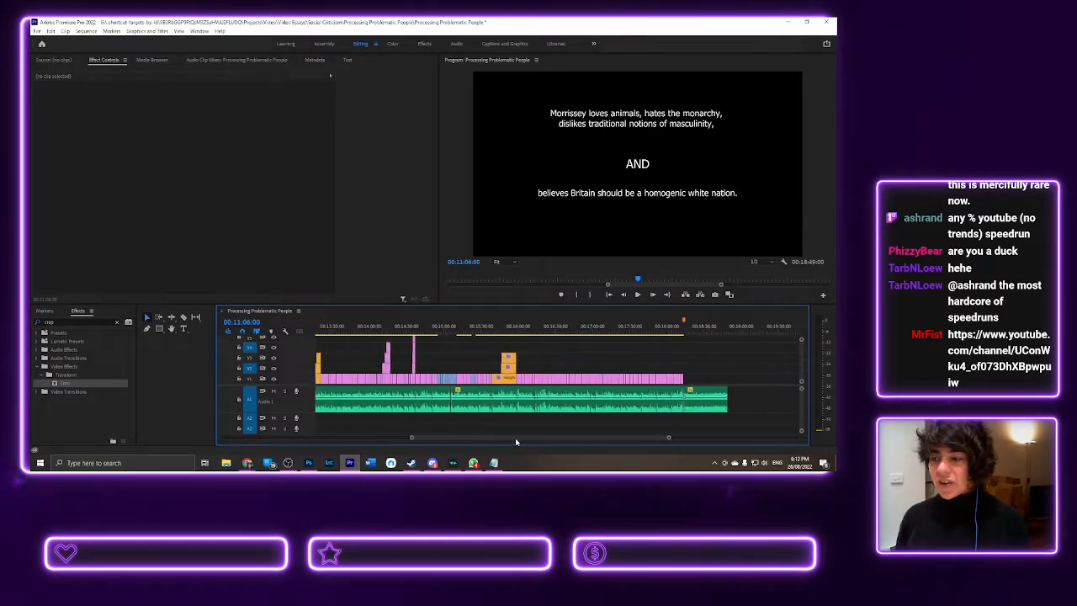
click(652, 329)
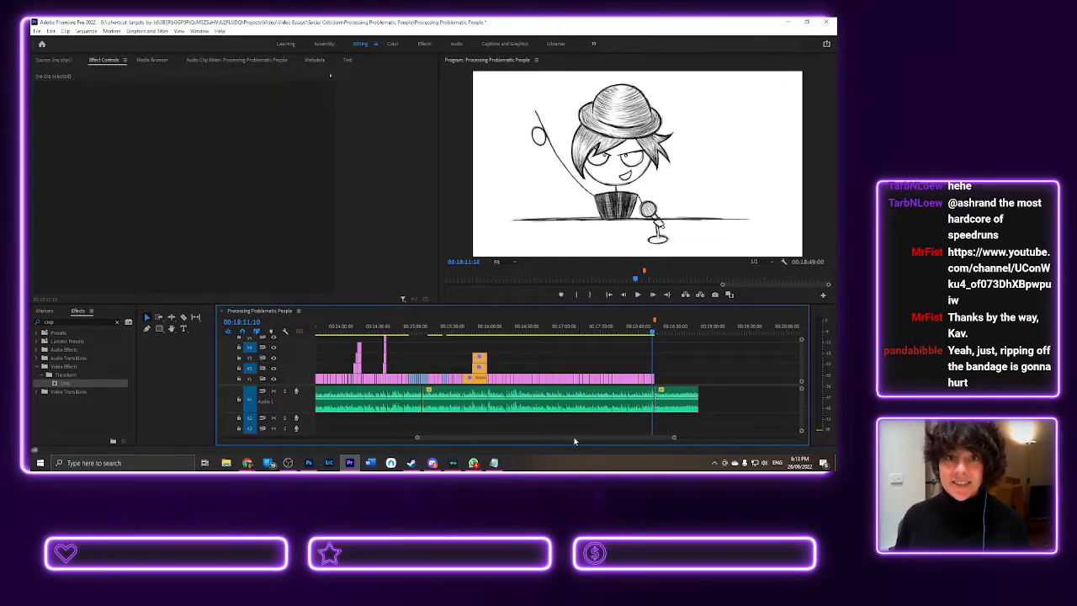
drag(574, 440, 492, 449)
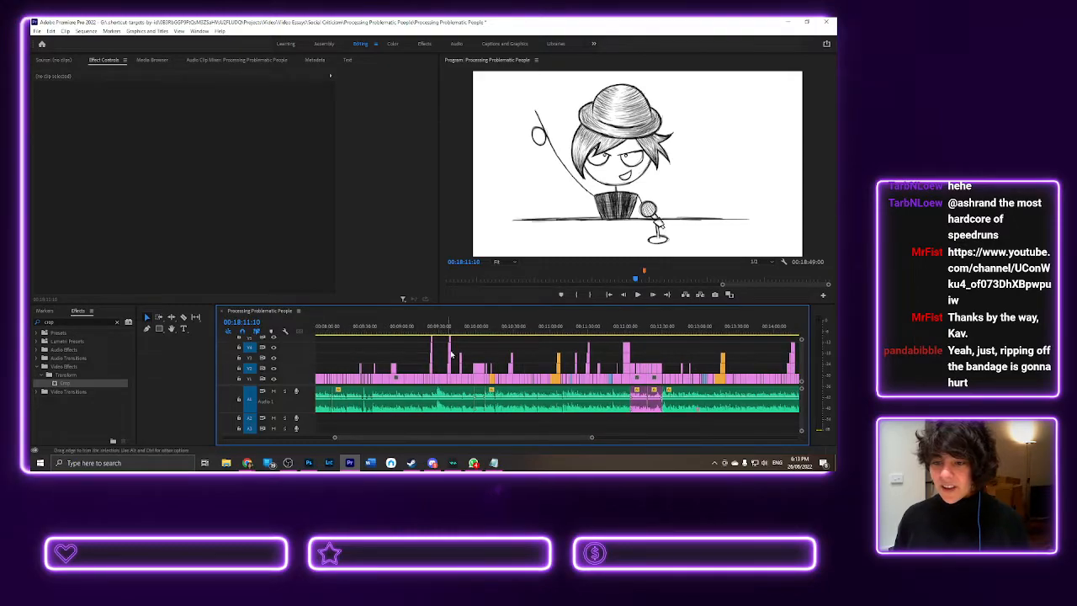
click(461, 332)
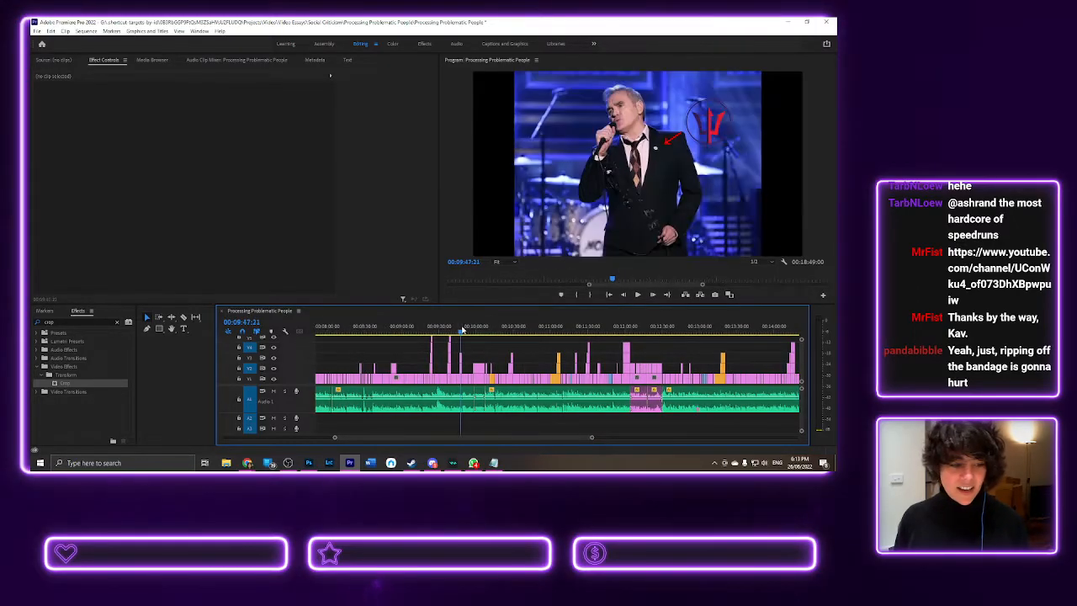
- Cue the gap just after the marker near 00:07:00 and enlarge the Program monitor in height and width
drag(407, 334, 368, 333)
drag(427, 440, 424, 440)
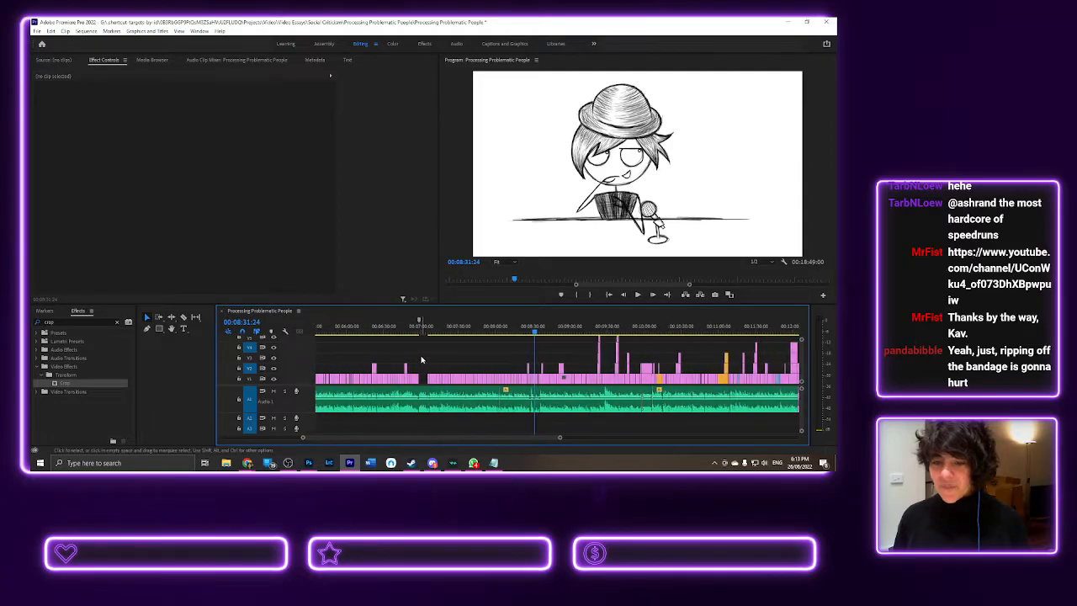
click(427, 334)
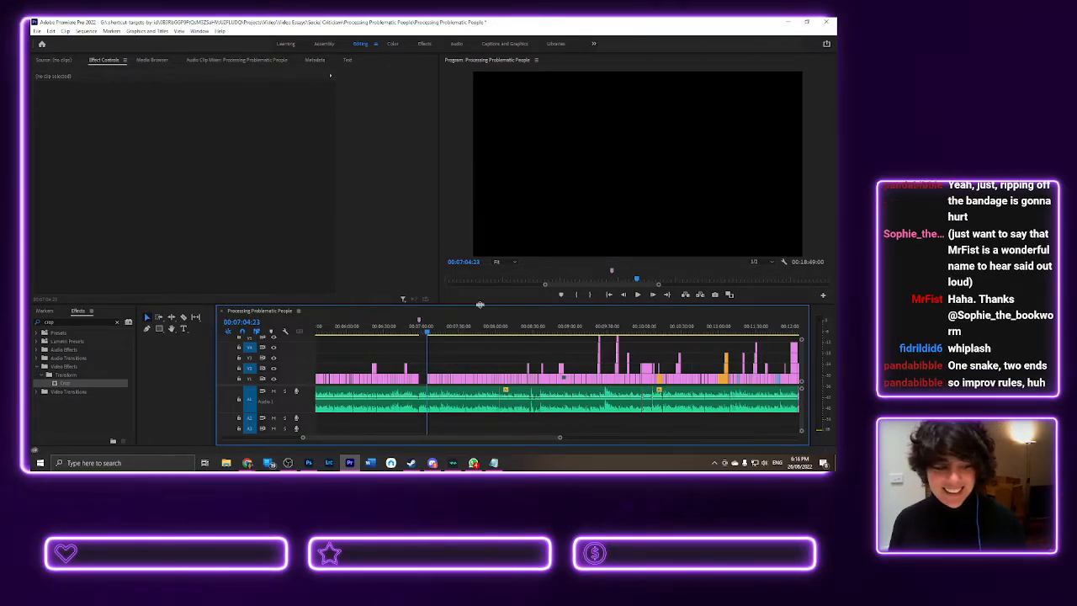
drag(480, 305, 487, 357)
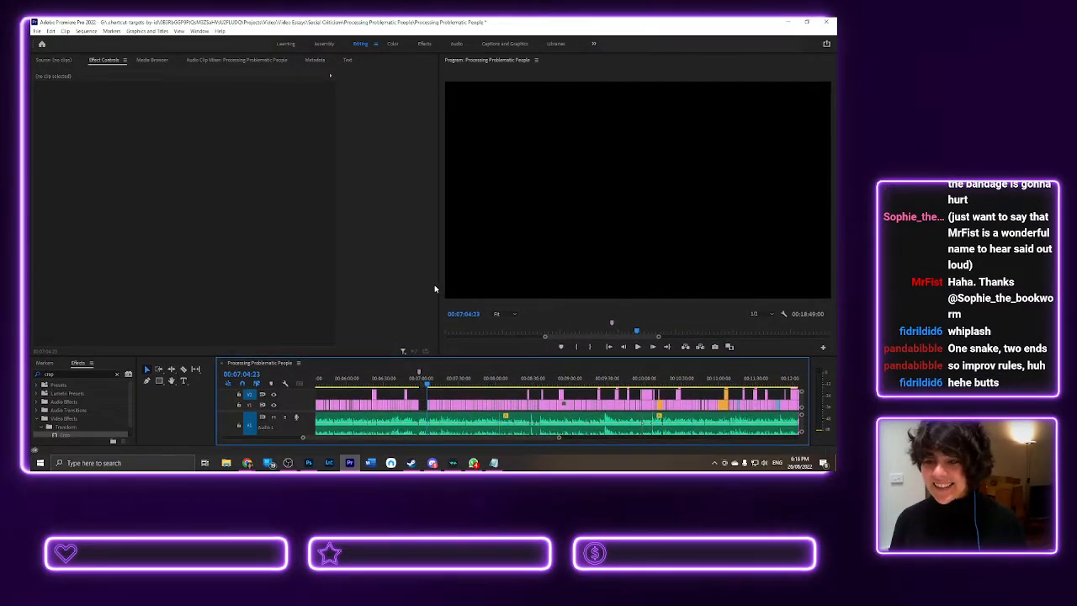
drag(438, 277, 386, 276)
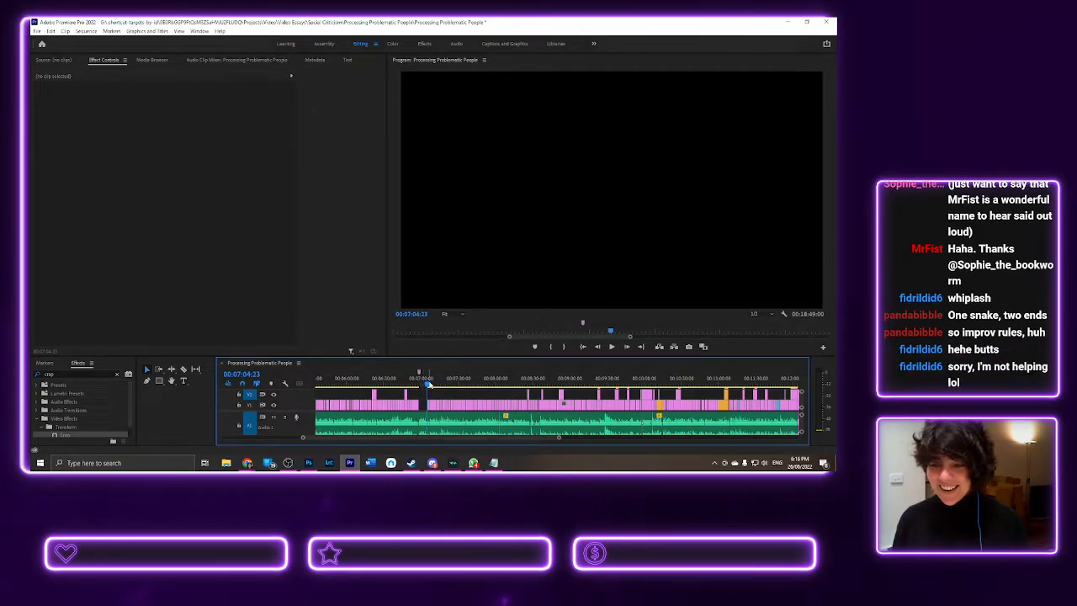
- Preview the stick-figure section from about 00:07:05, and cue the playhead at 00:06:16:20
click(427, 384)
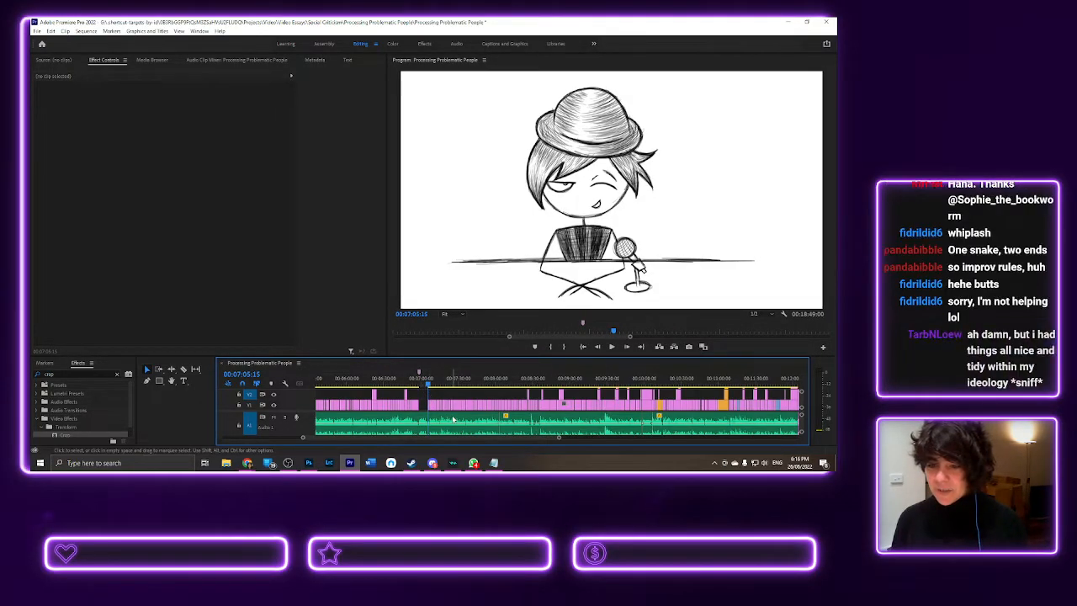
key(space)
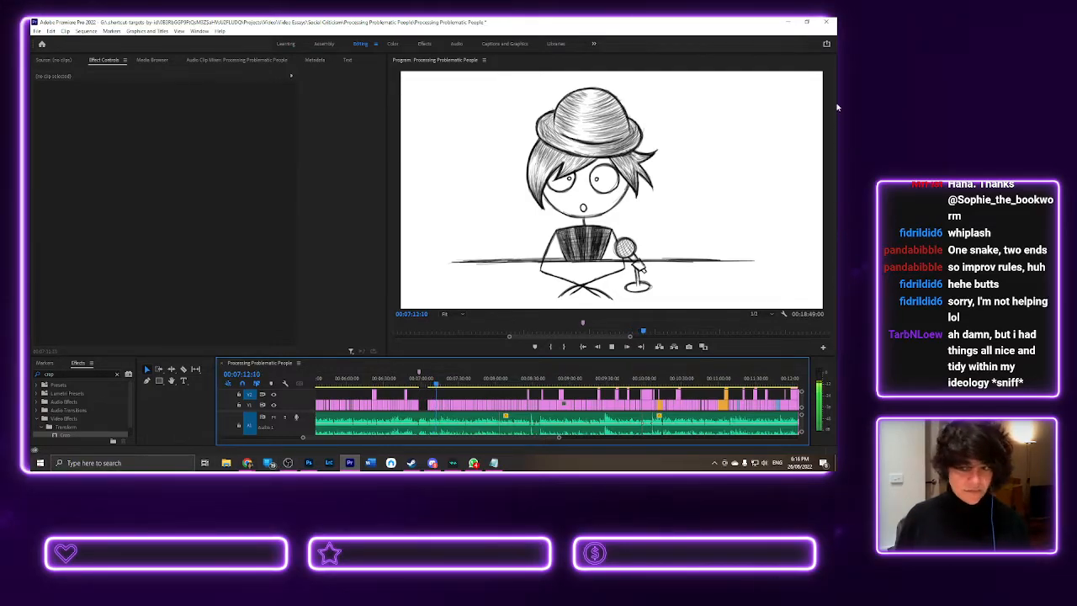
key(space)
click(375, 379)
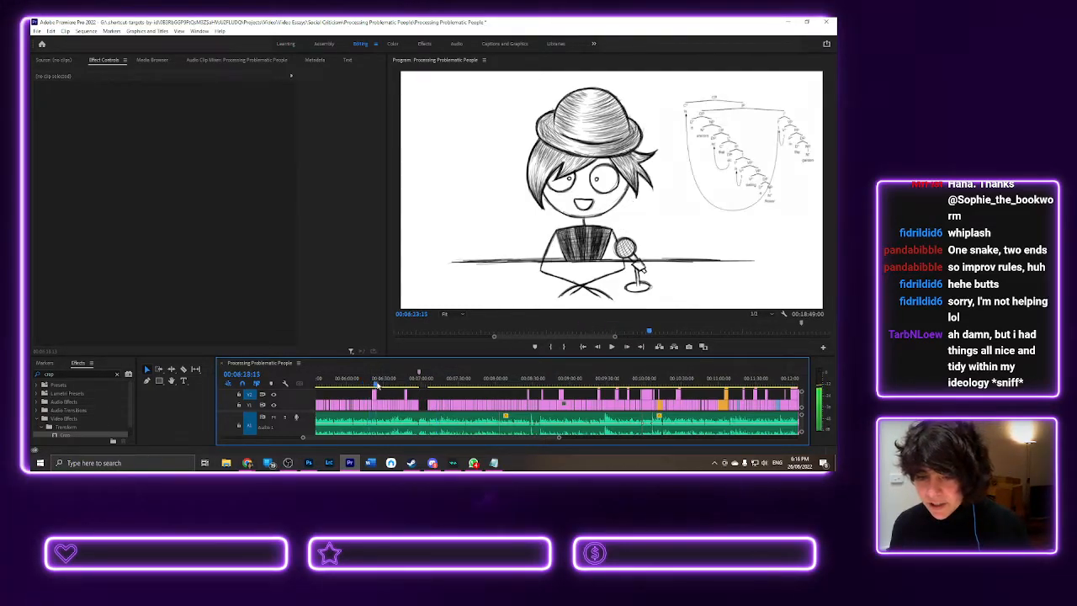
click(368, 380)
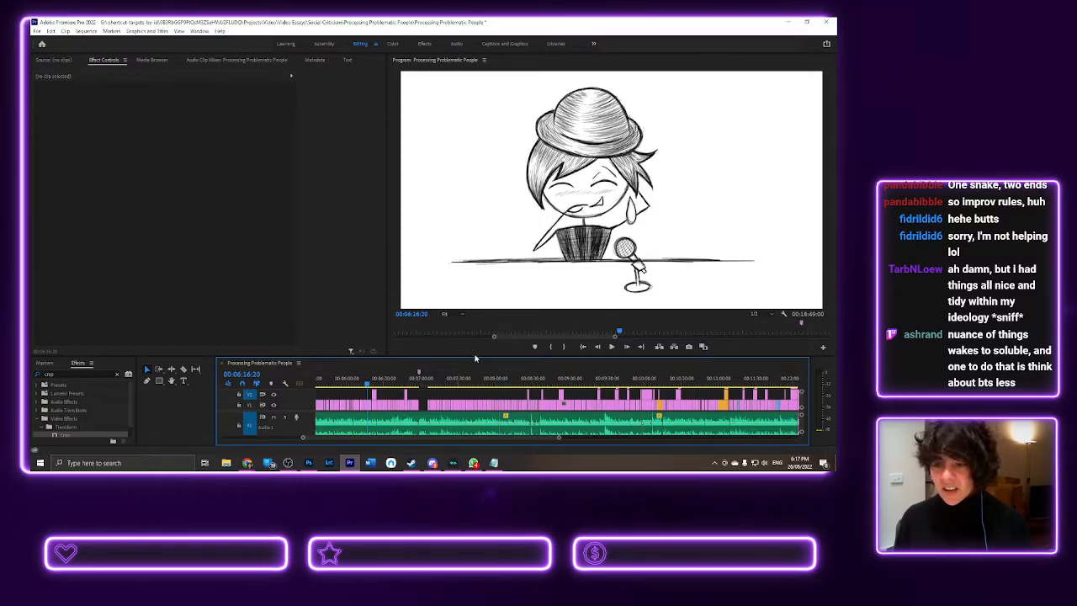
- Enlarge the Program monitor further and play the sequence from 00:06:16:20 through to its end
drag(473, 361, 475, 393)
drag(389, 339, 355, 337)
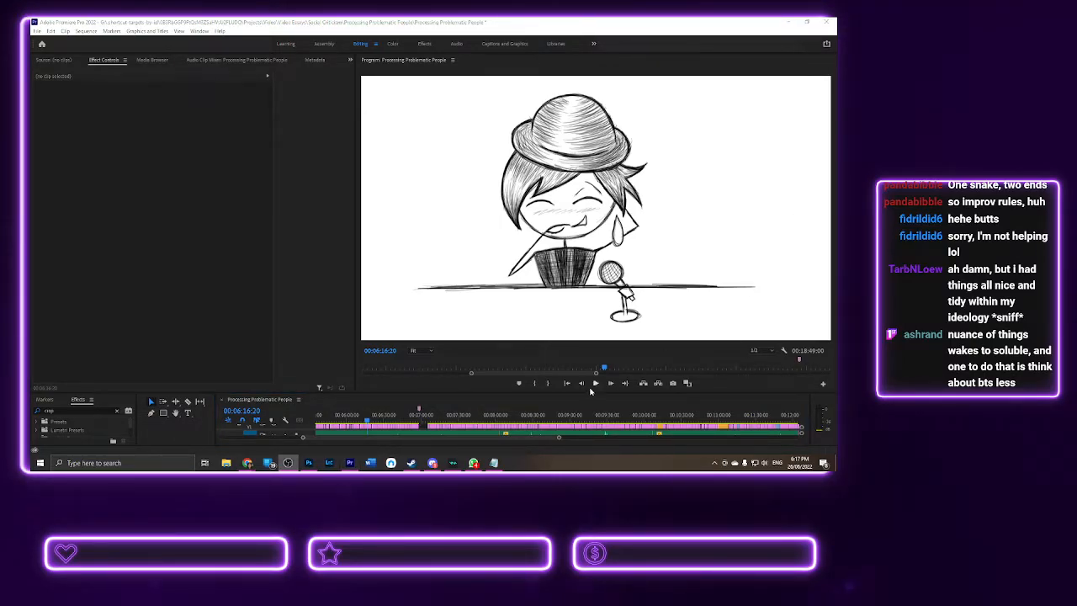
click(595, 384)
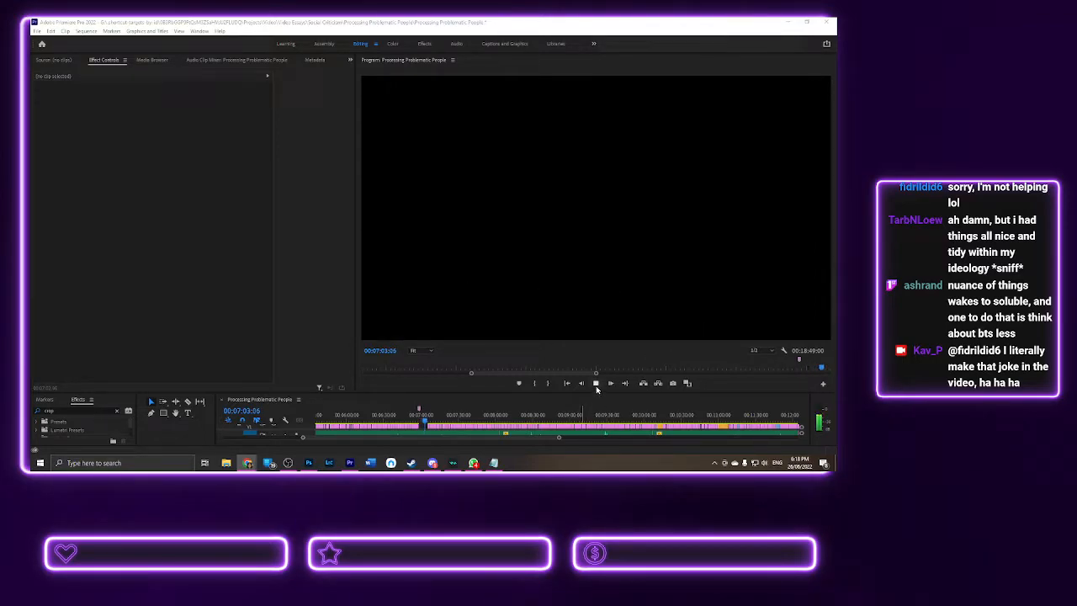
click(596, 385)
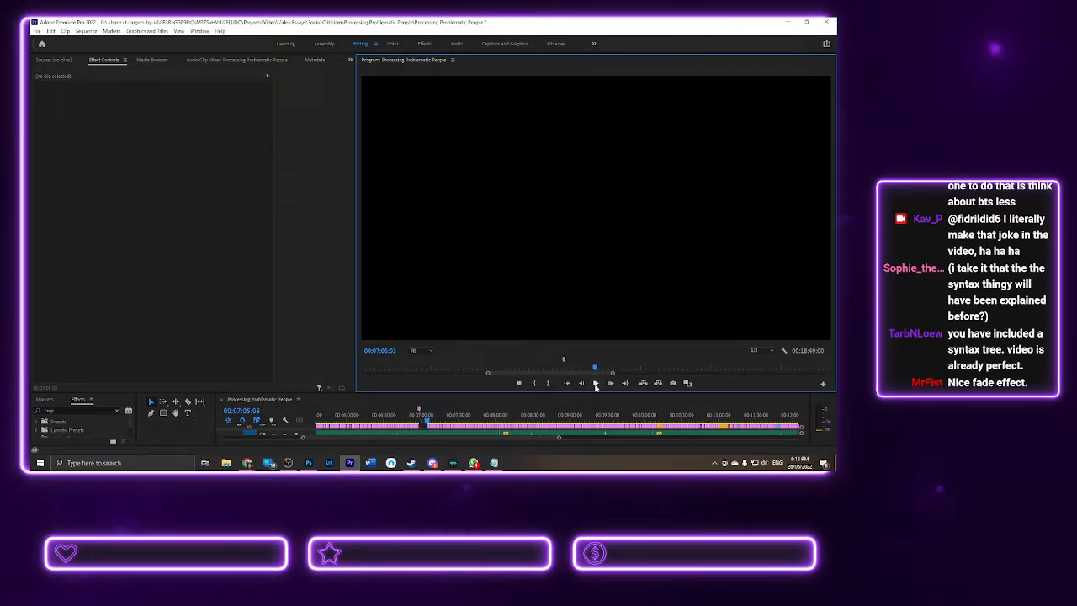
click(596, 384)
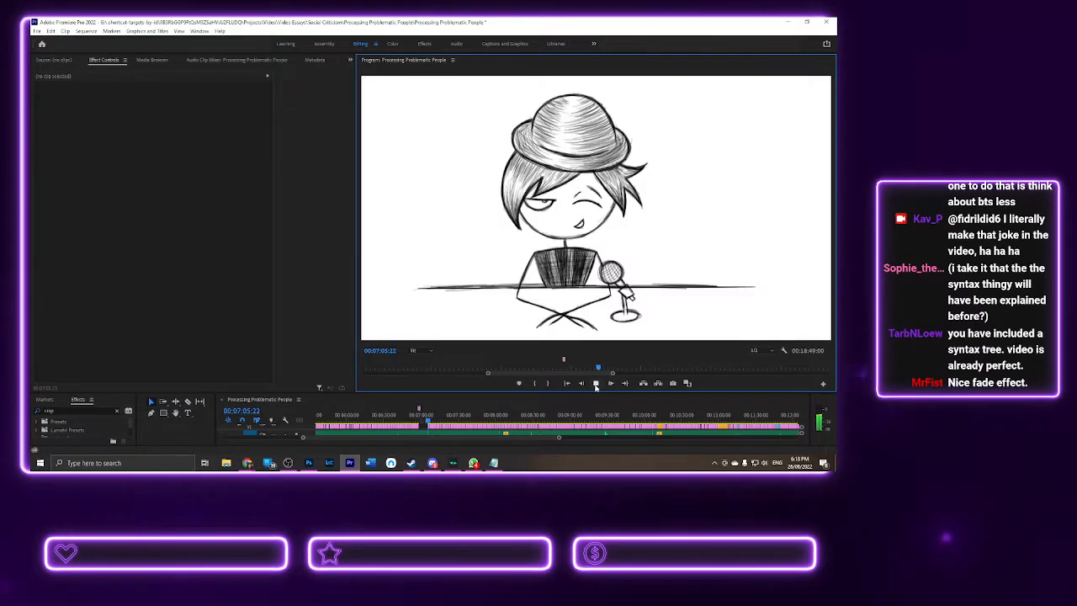
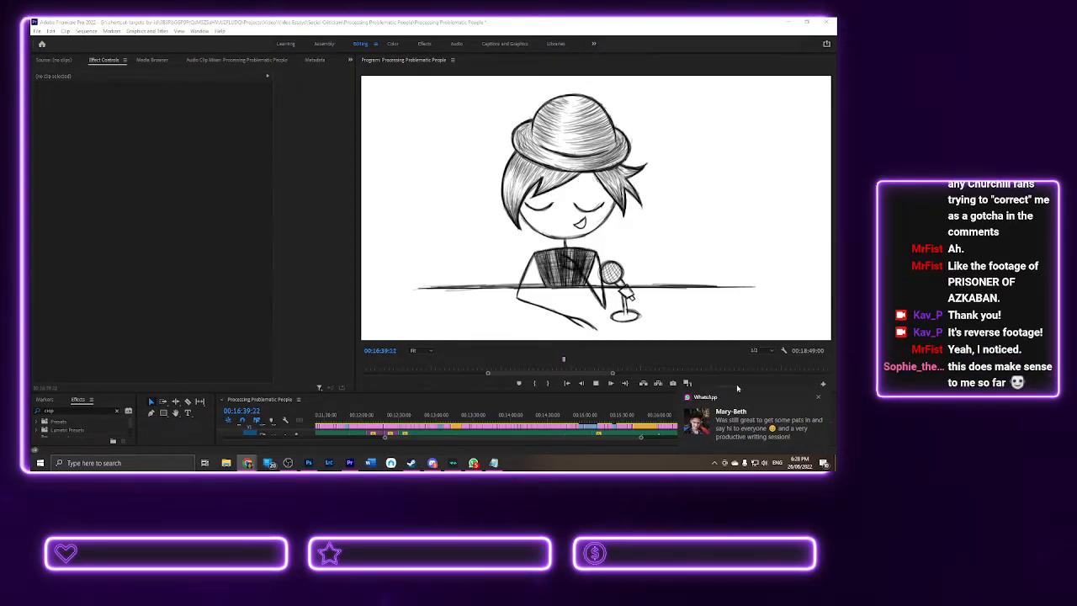
click(818, 398)
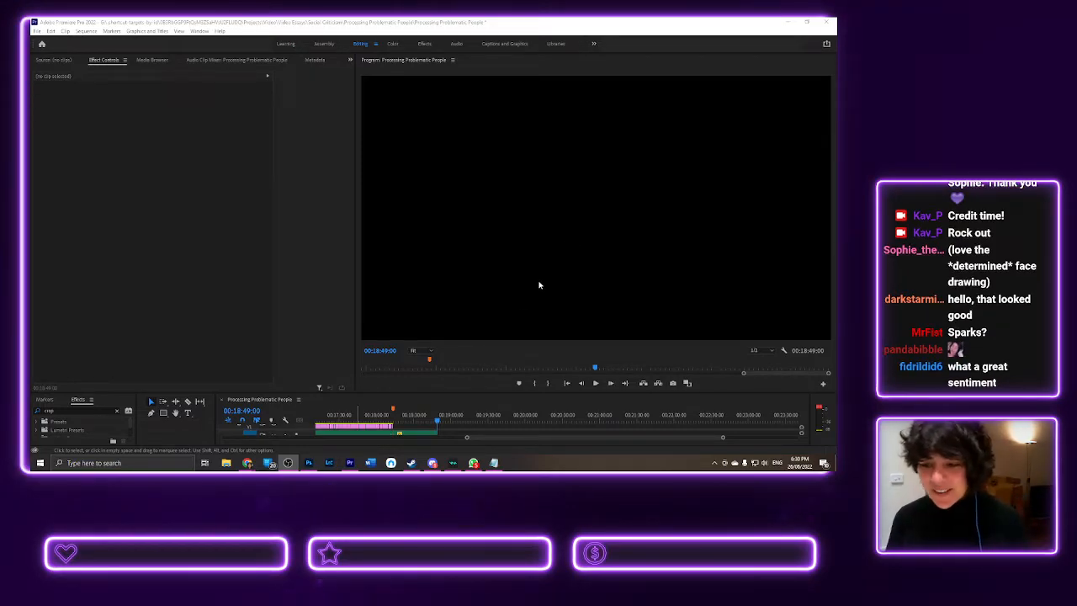
- Give the timeline more height again and check the complete J.K. Rowling text card at 00:15:50:07
drag(531, 440, 520, 438)
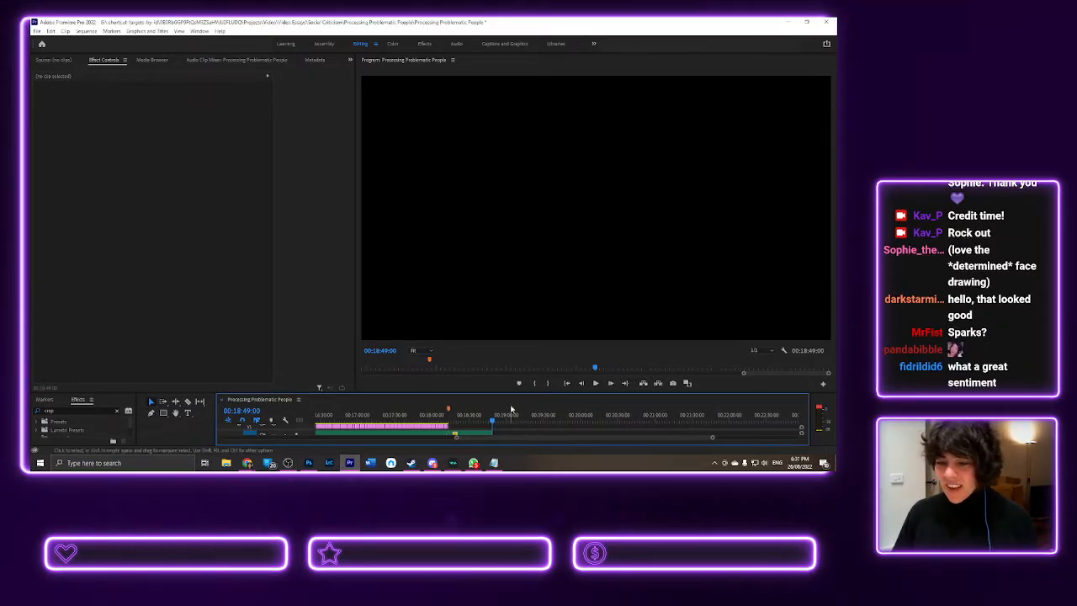
drag(515, 392, 507, 340)
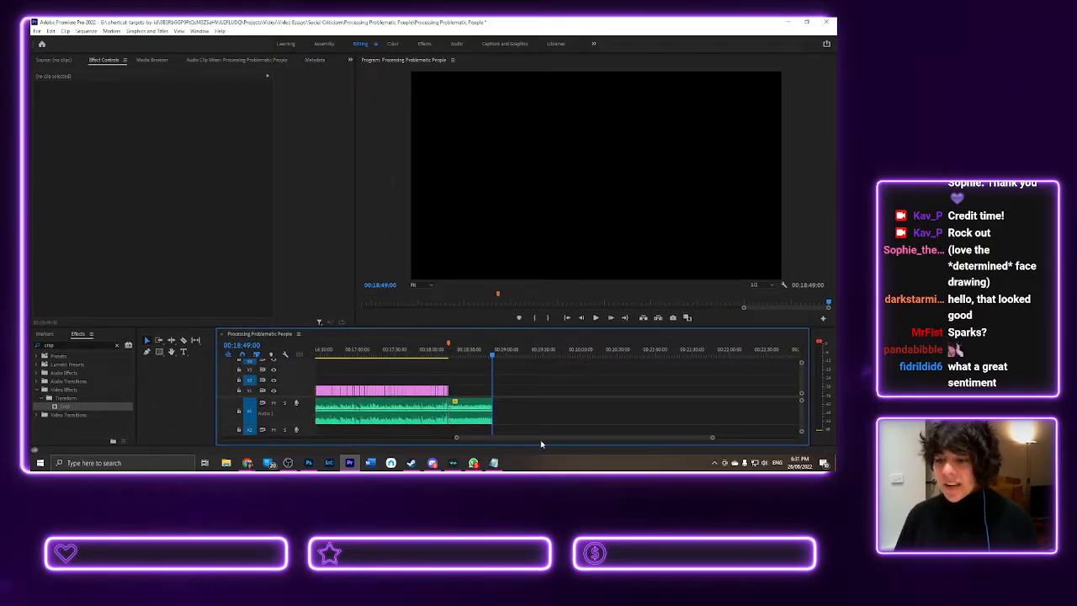
drag(546, 440, 512, 436)
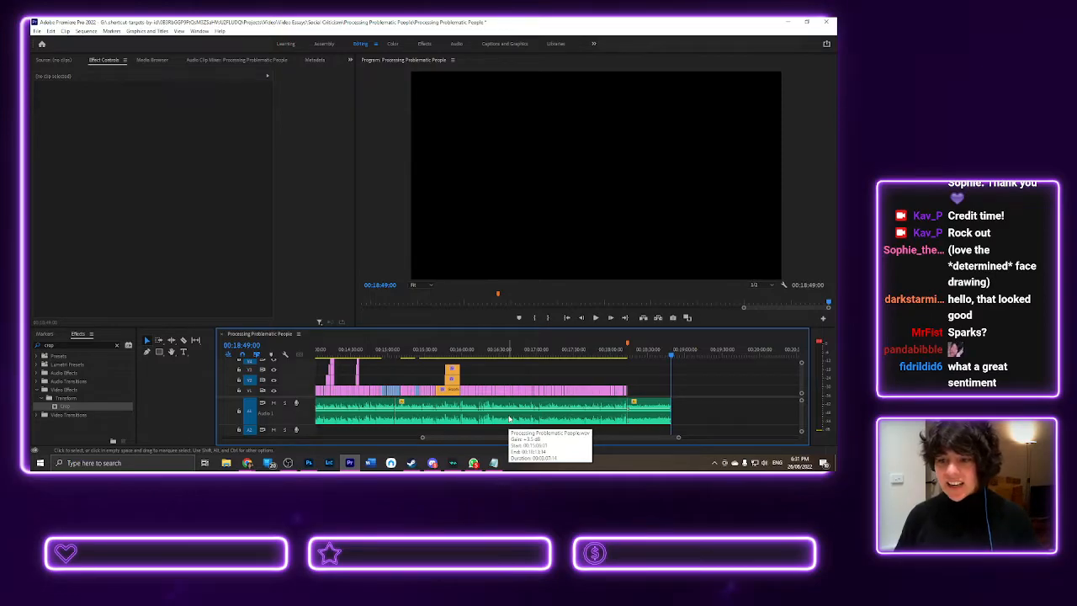
click(451, 352)
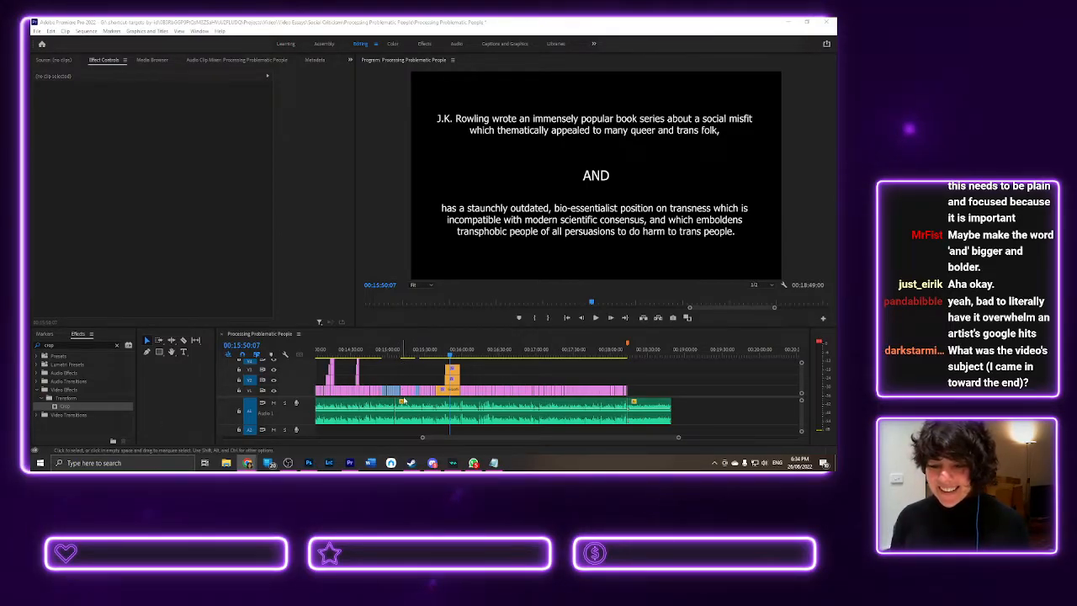
- Check the subtitled stand-up comedy footage between 00:12:18:10 and 00:12:28:14
click(433, 424)
scroll(436, 427, up, 5)
scroll(436, 428, up, 3)
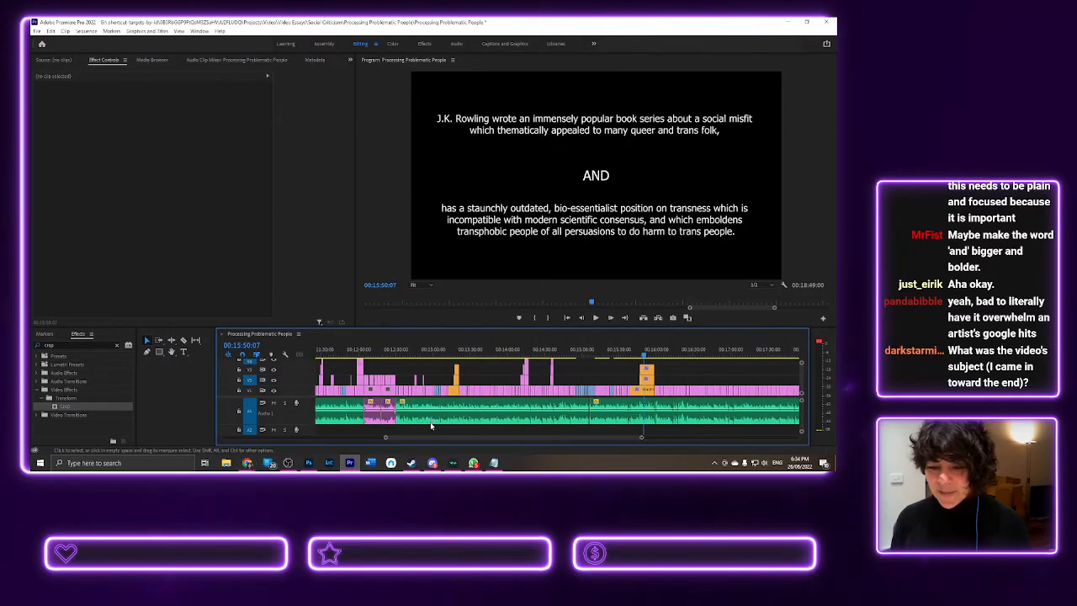
click(396, 356)
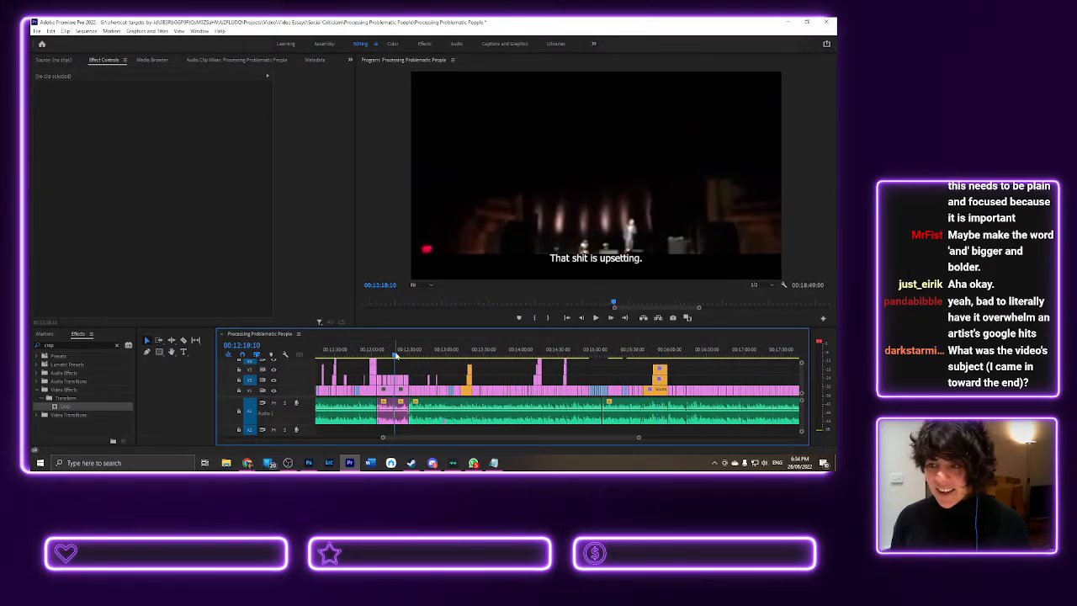
click(410, 356)
drag(410, 356, 404, 356)
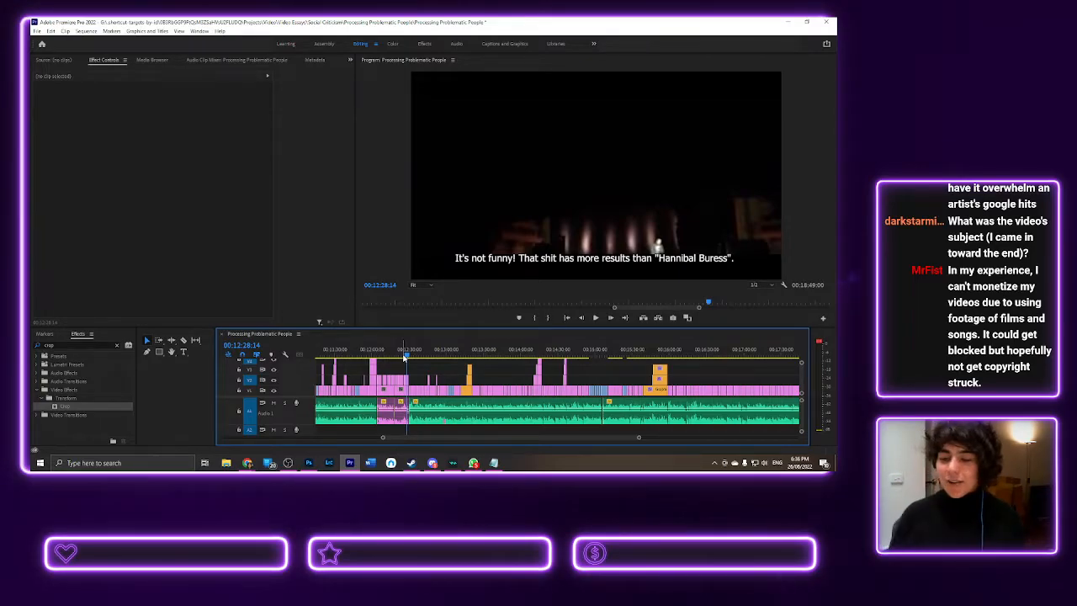
- Check the uncovered ending at 00:18:31:23 and the J.K. Rowling text cards from 00:15:41 to 00:16:01
drag(585, 438, 630, 439)
click(623, 351)
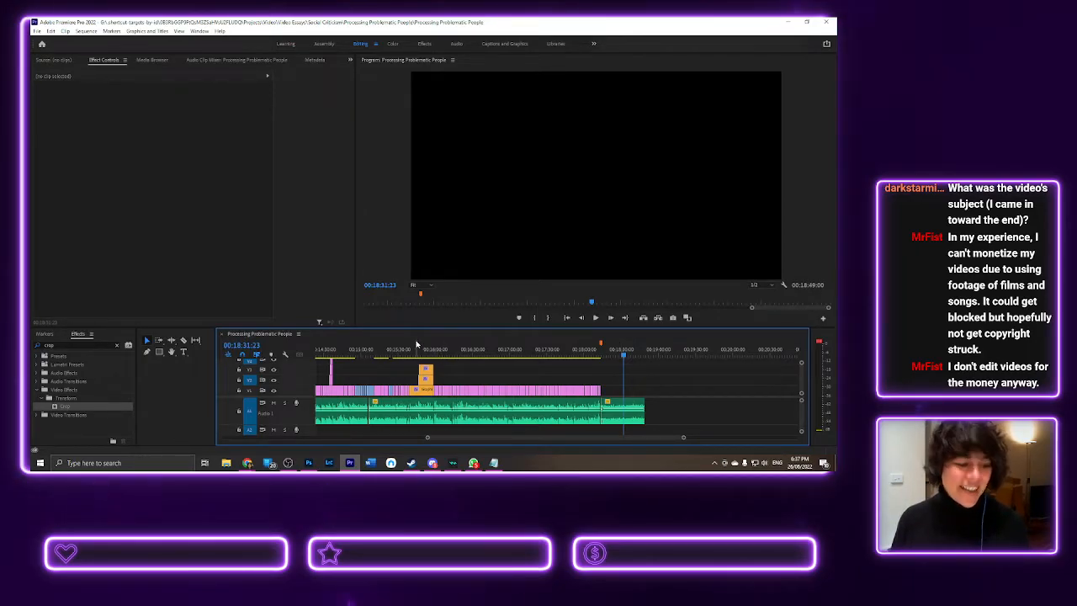
click(413, 352)
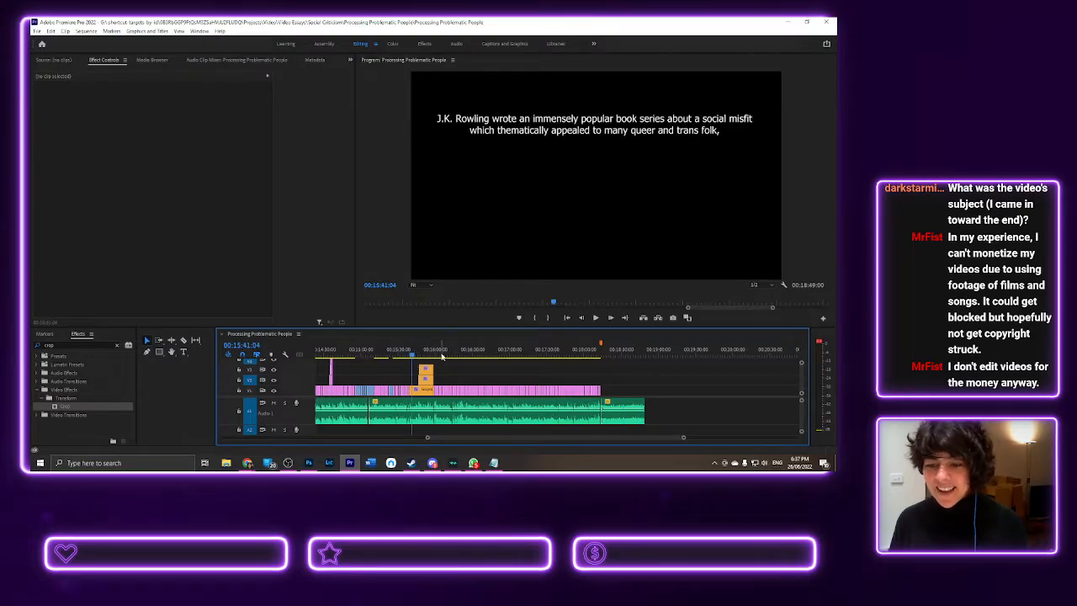
click(436, 351)
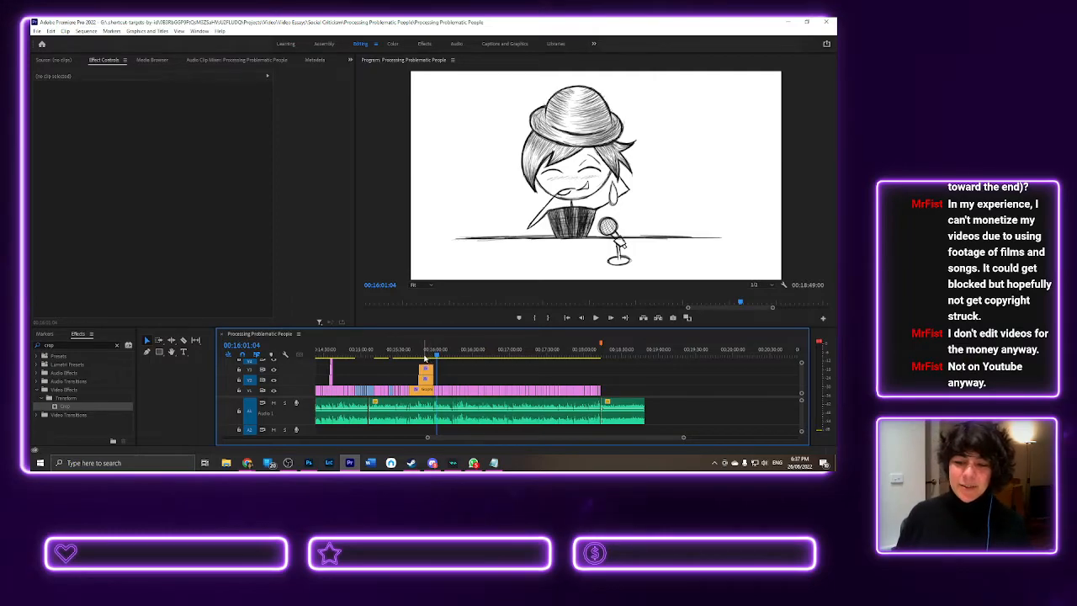
click(427, 352)
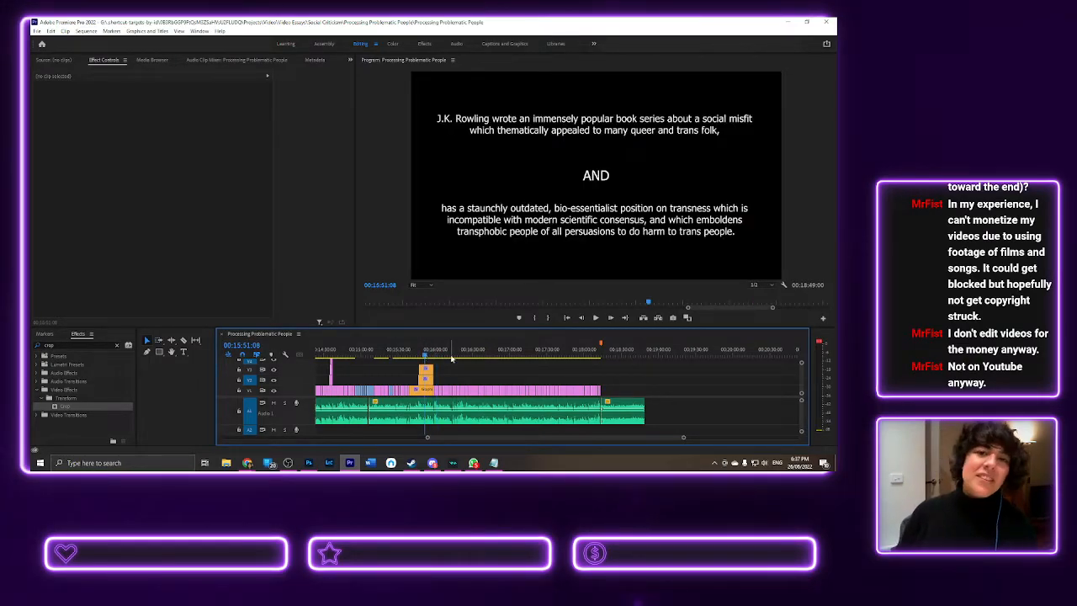
- Examine the Harry Potter film footage between 00:14:57:01 and 00:15:04:06 and the stick-figure shot at 00:14:05:09
click(366, 353)
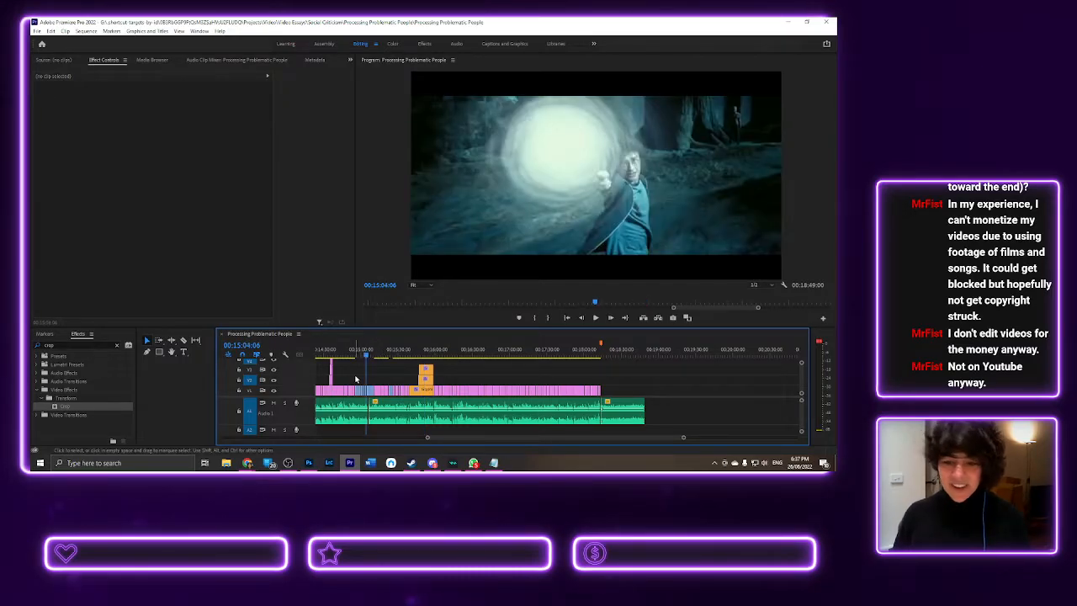
scroll(361, 375, up, 6)
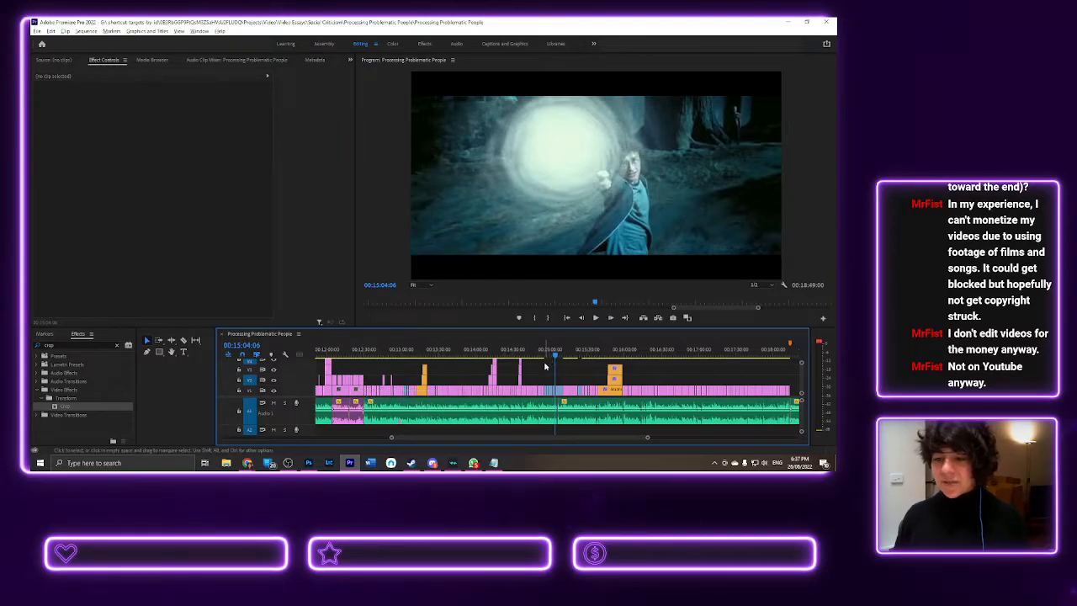
key(equal)
key(equal)
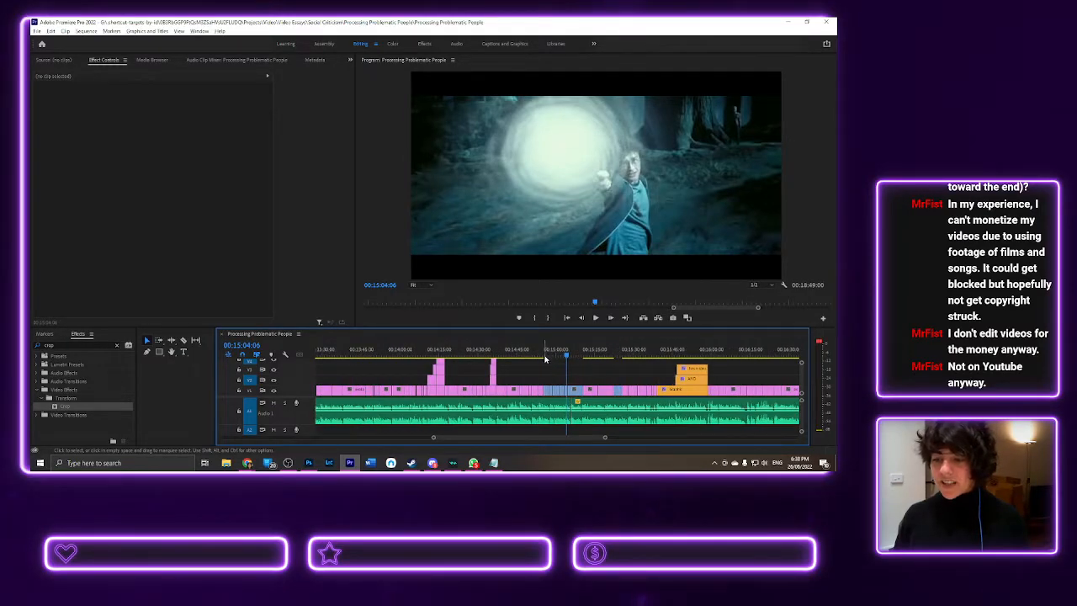
click(545, 357)
click(548, 357)
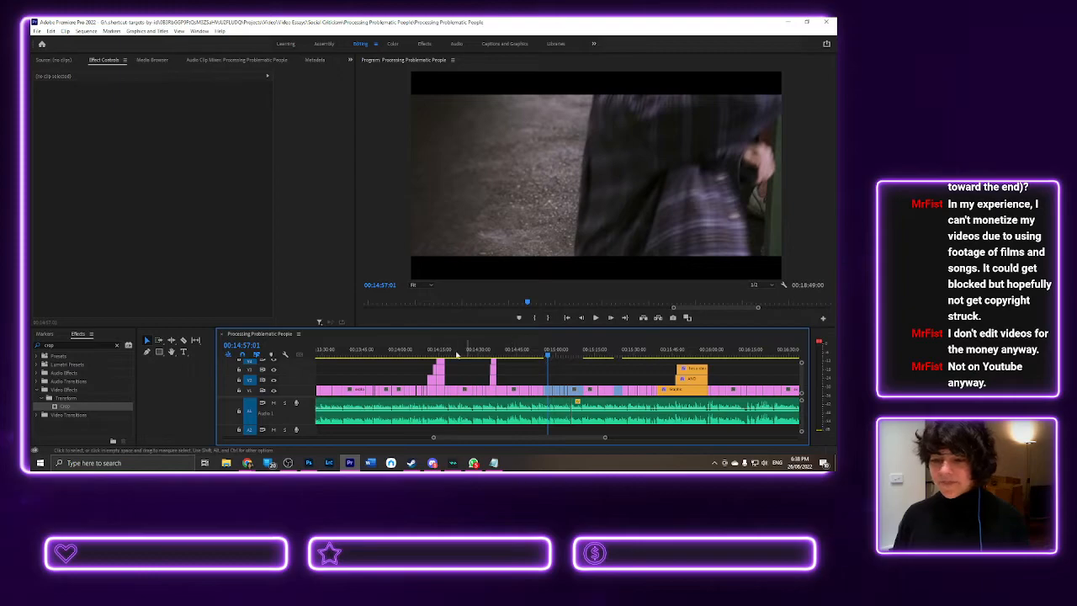
click(414, 357)
- Inspect the black-and-white Morrissey photo clip up close and cue the playhead at its first frame, 00:10:10:18
mouse_move(495, 437)
mouse_down()
mouse_move(429, 429)
mouse_move(484, 435)
mouse_move(447, 429)
mouse_move(476, 431)
mouse_up()
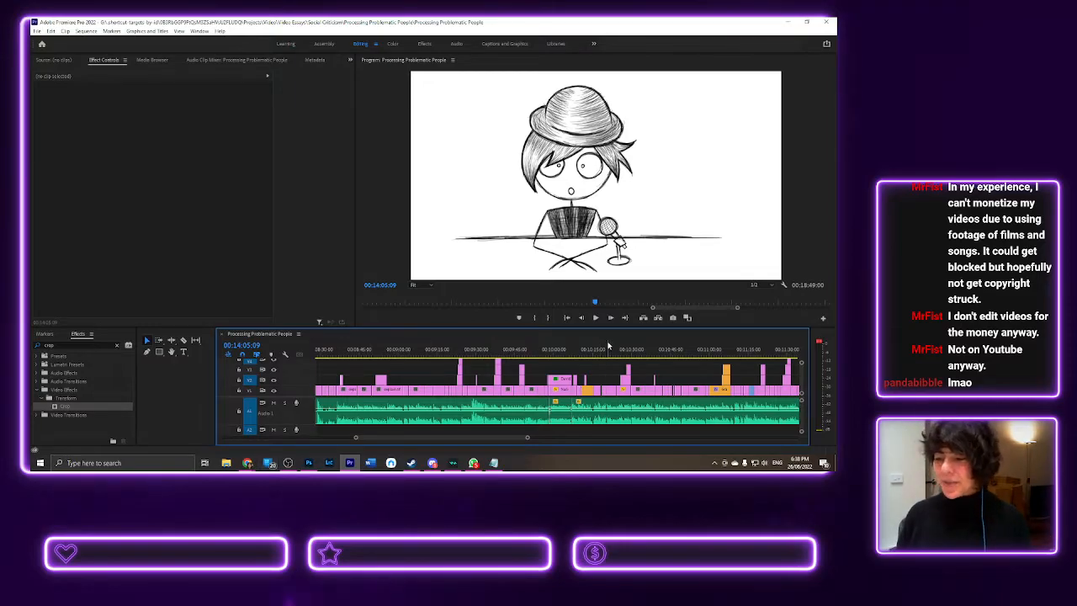
scroll(587, 354, up, 3)
scroll(587, 360, up, 3)
click(563, 354)
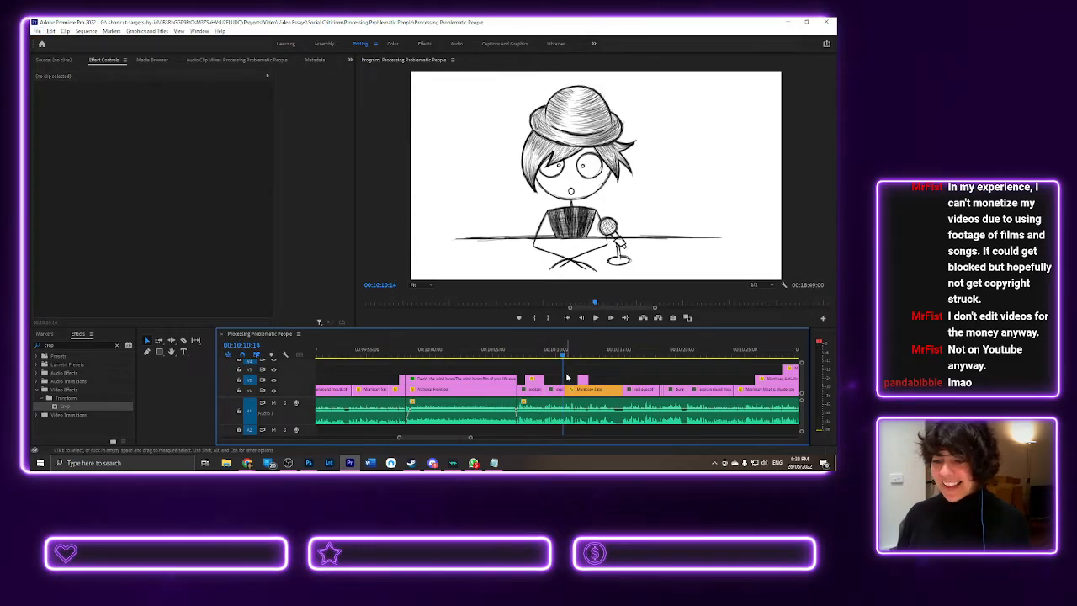
scroll(570, 375, up, 5)
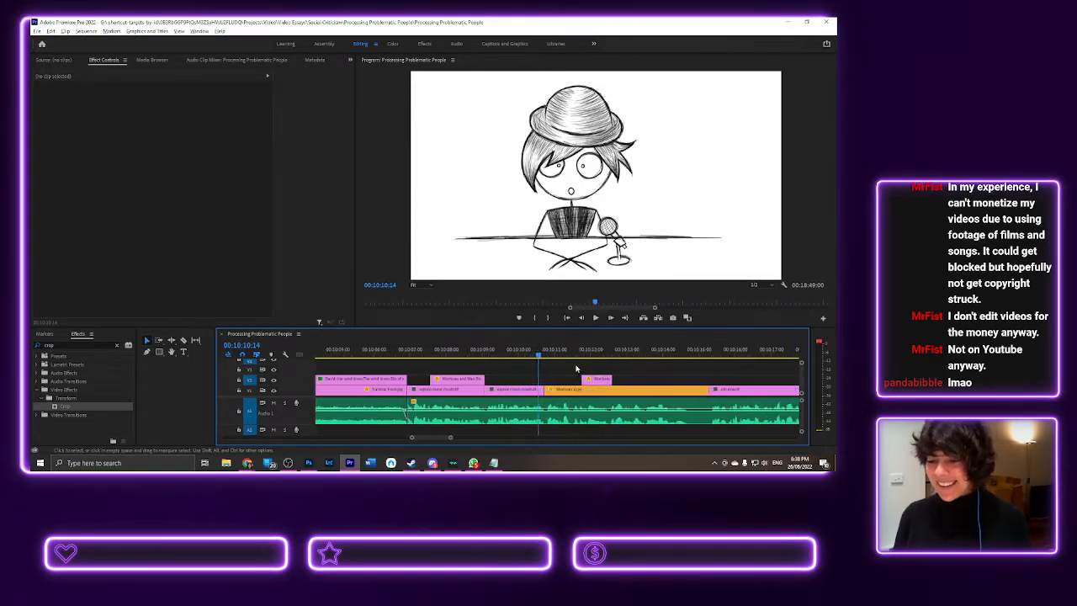
scroll(572, 366, up, 2)
drag(537, 348, 603, 351)
click(600, 349)
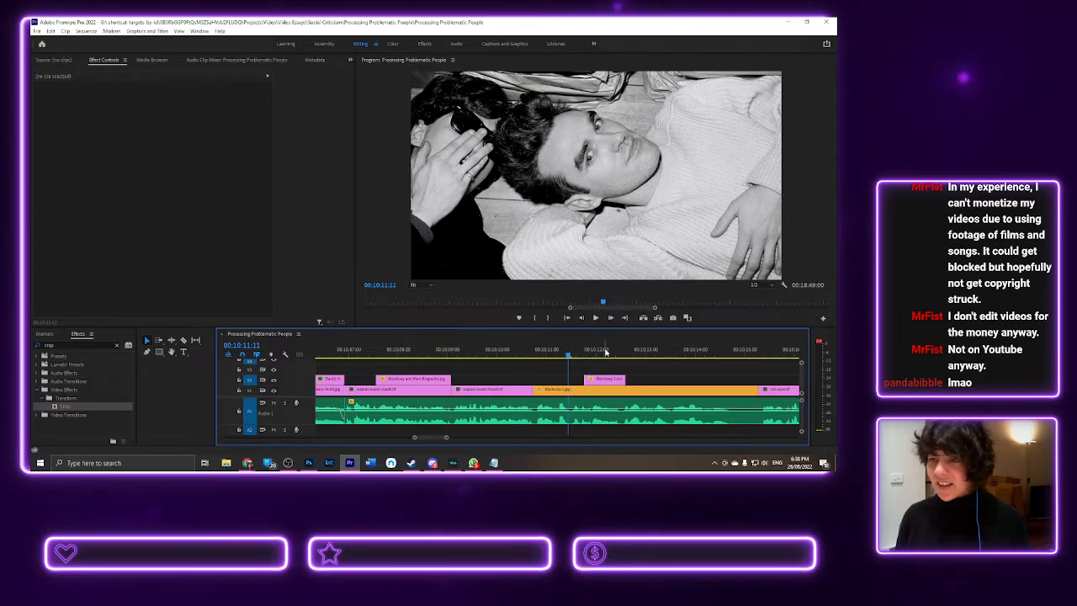
click(532, 356)
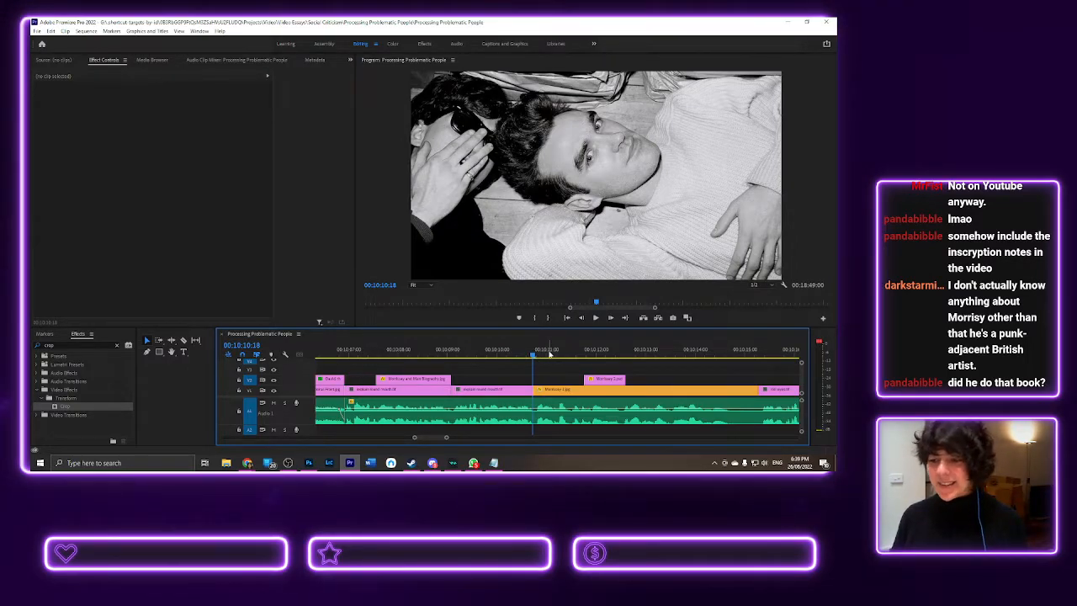
key(=)
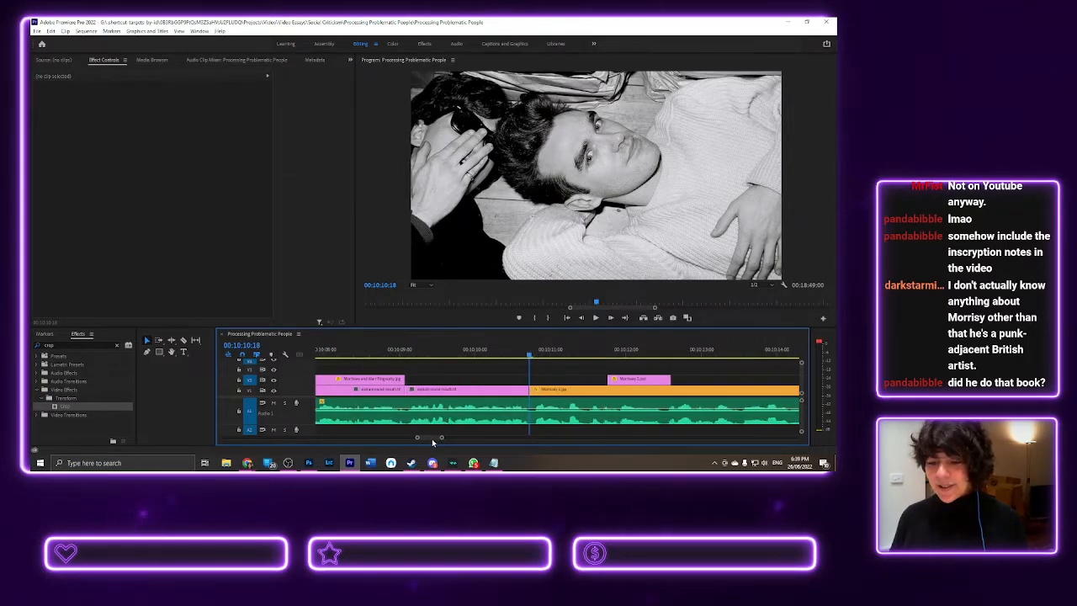
- Move the open-mouth Morrissey 2.psd overlay on V2 earlier so it begins just after the black-and-white Morrissey photo starts
drag(426, 439, 429, 440)
scroll(427, 439, up, 2)
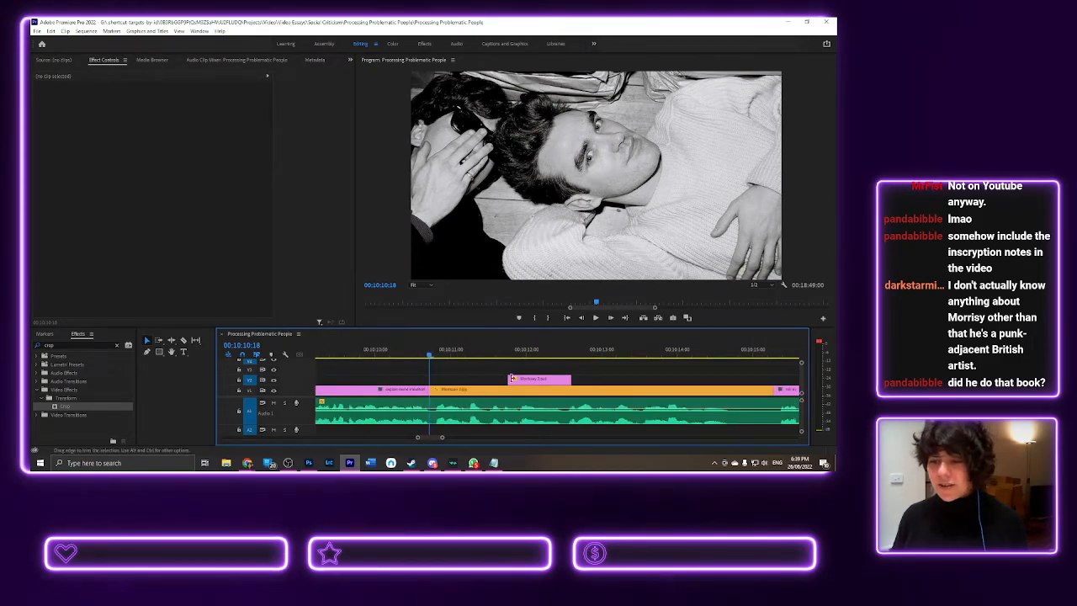
drag(524, 381, 453, 384)
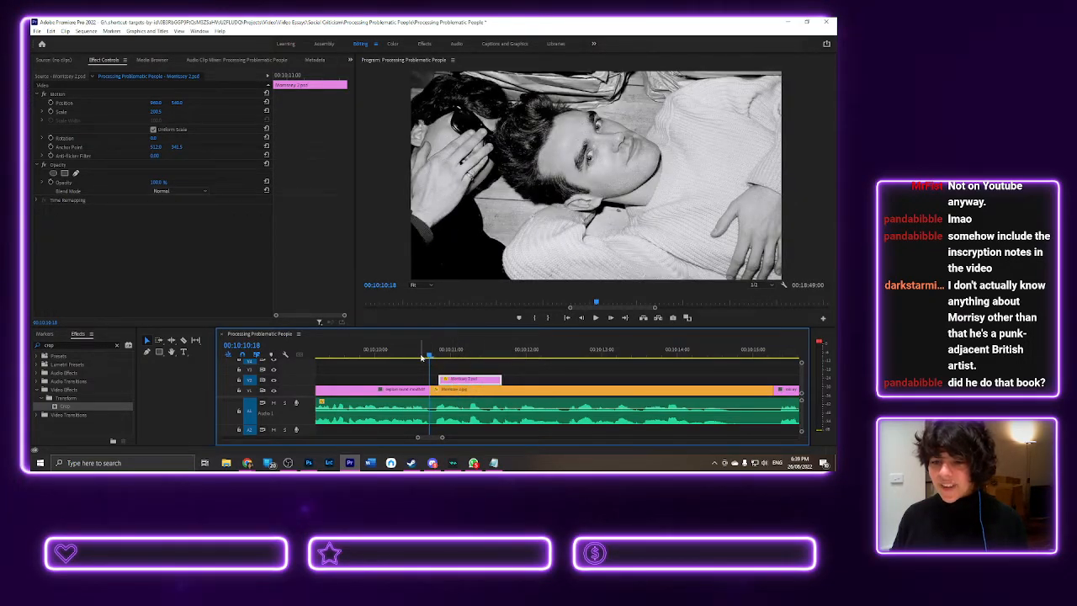
- Play the shot from 00:10:10:14 and trim the Morrissey 2.psd overlay to end at 00:10:10:23
click(418, 352)
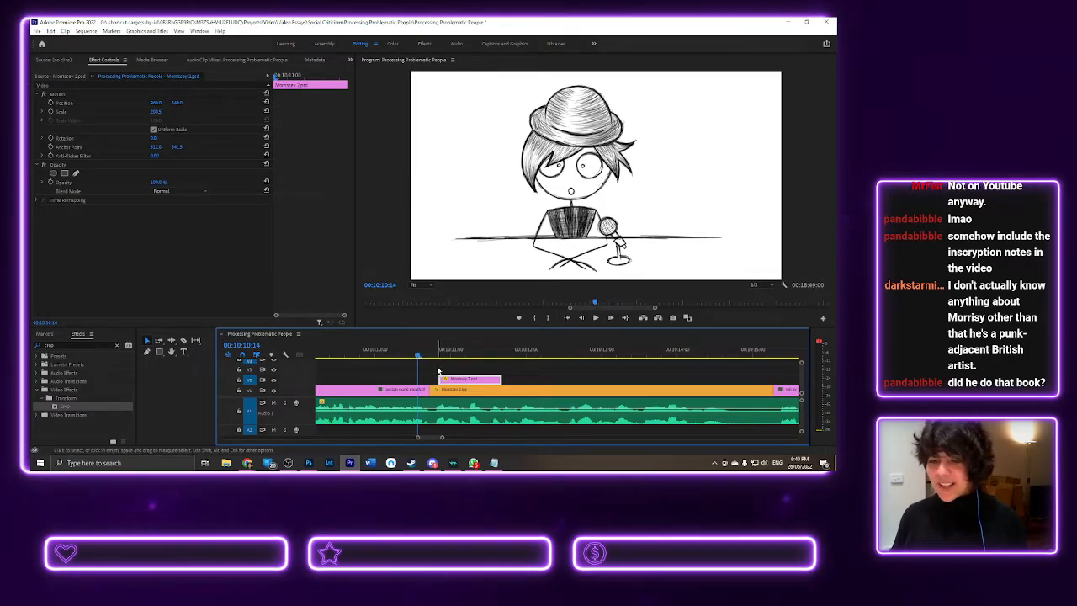
key(space)
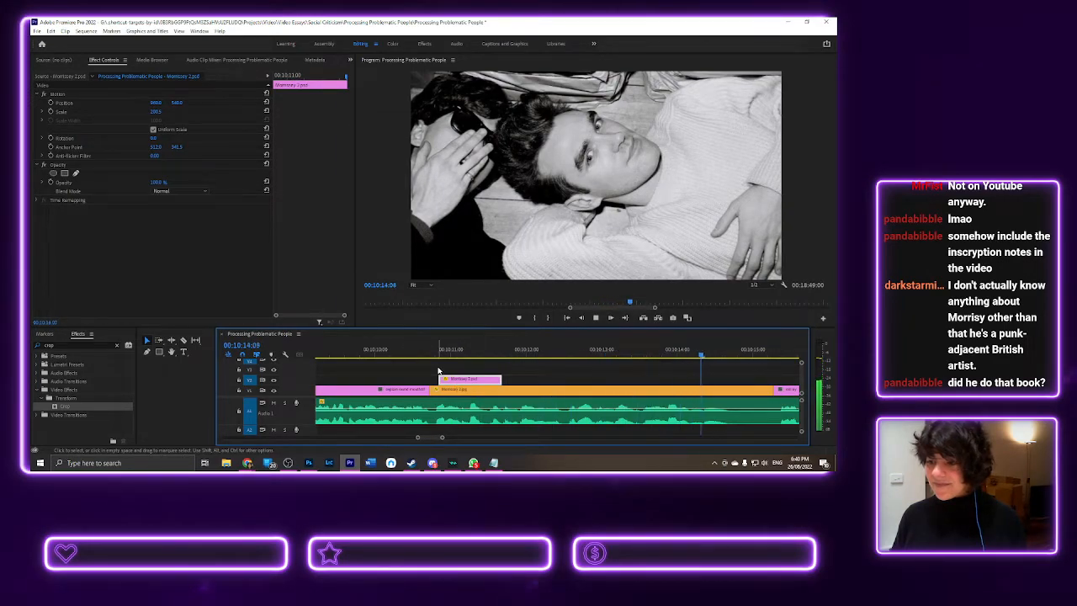
key(space)
drag(434, 354, 445, 354)
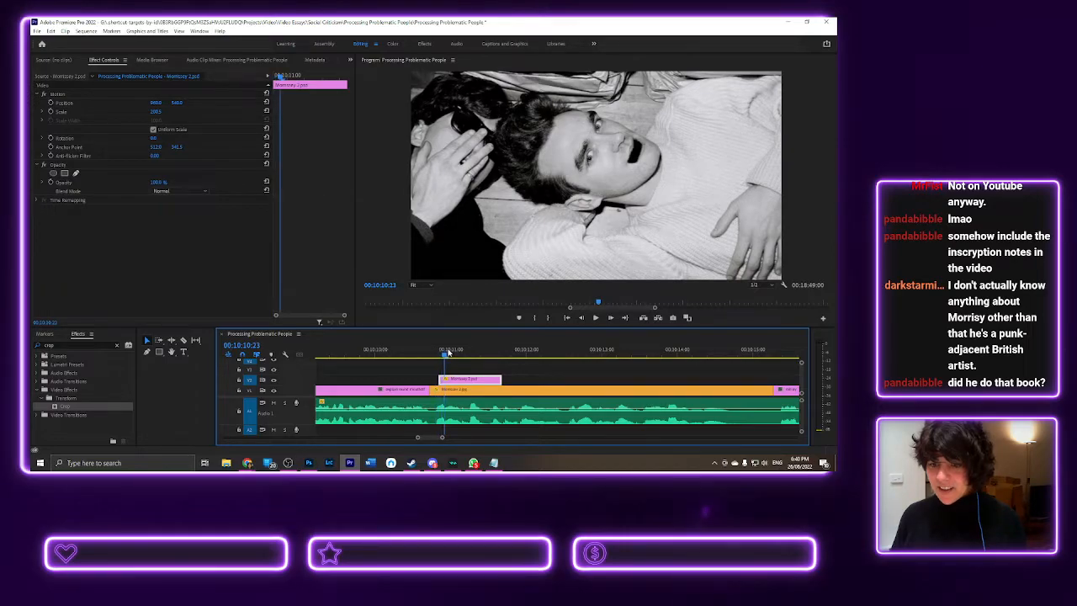
drag(497, 380, 441, 381)
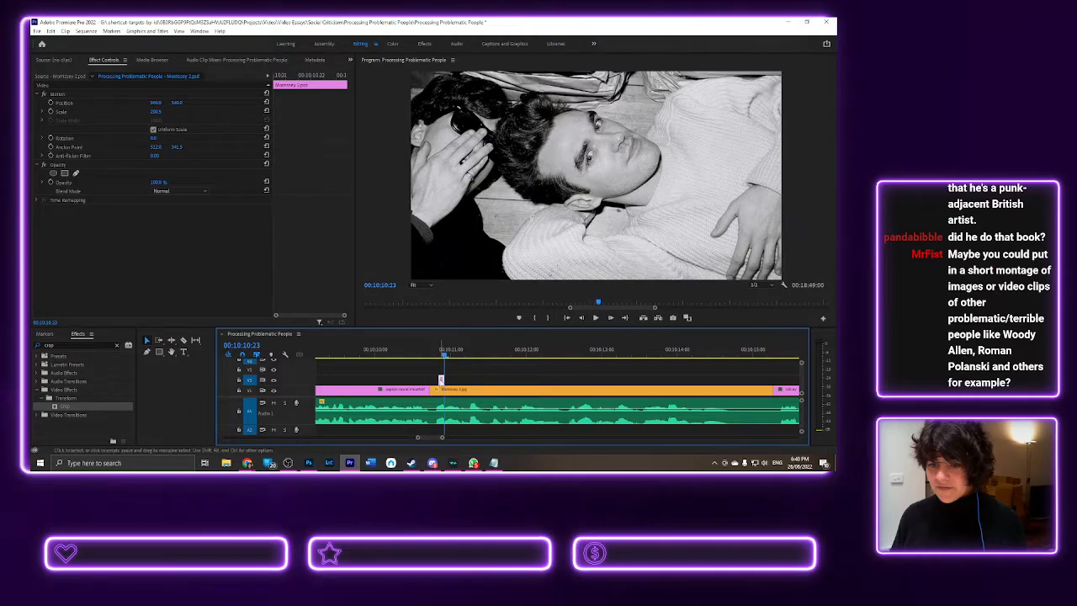
- Paste a copy of the short mouth overlay at 00:10:10:24 on V2 and play it against the voiceover
click(451, 361)
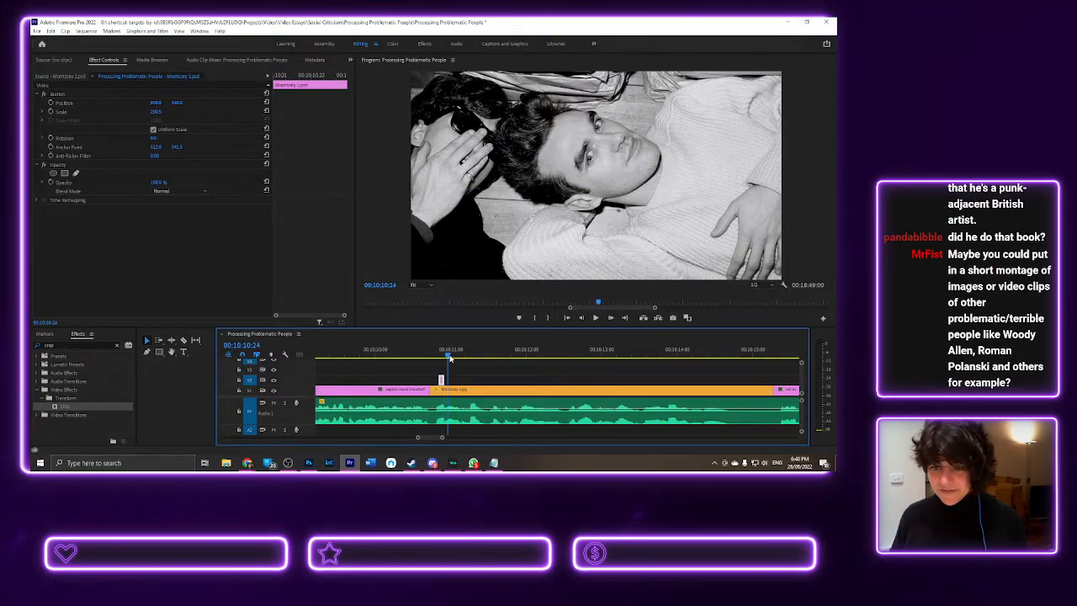
key(=)
key(=)
key(=)
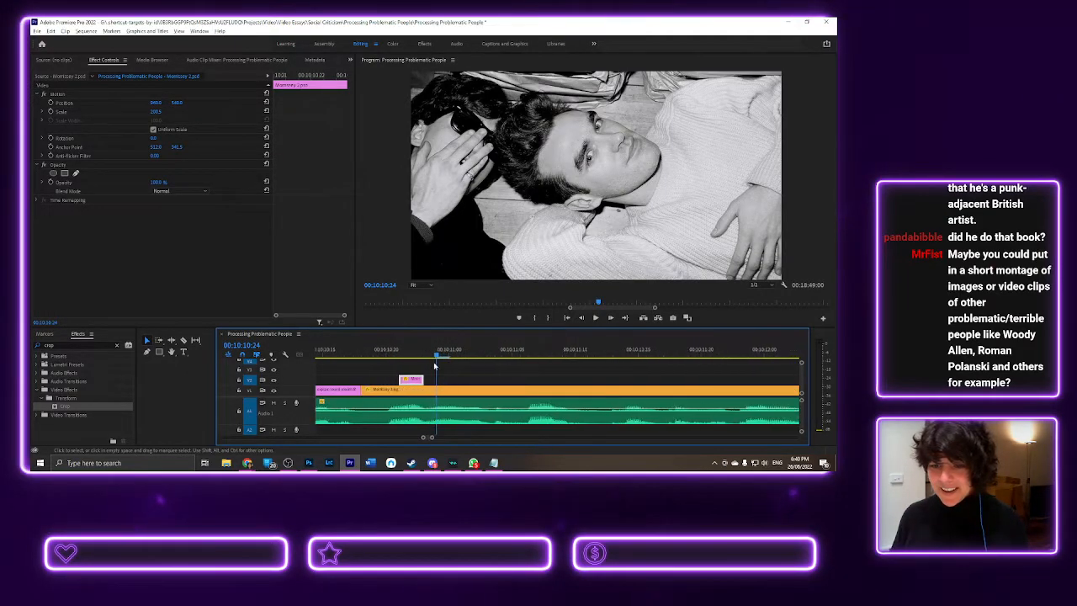
click(430, 353)
click(437, 353)
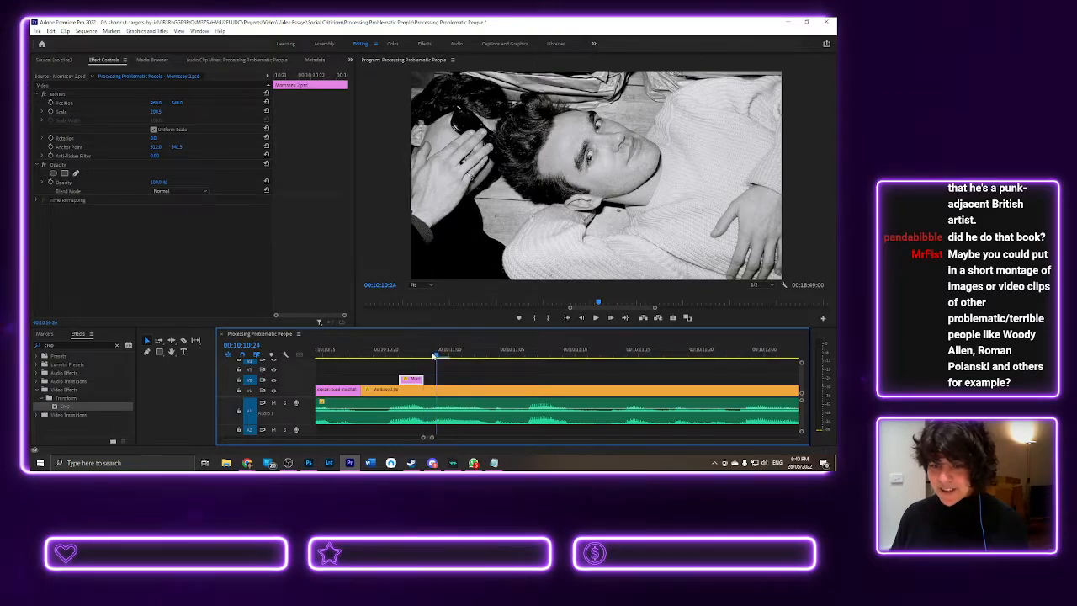
key(ctrl+v)
key(space)
key(space)
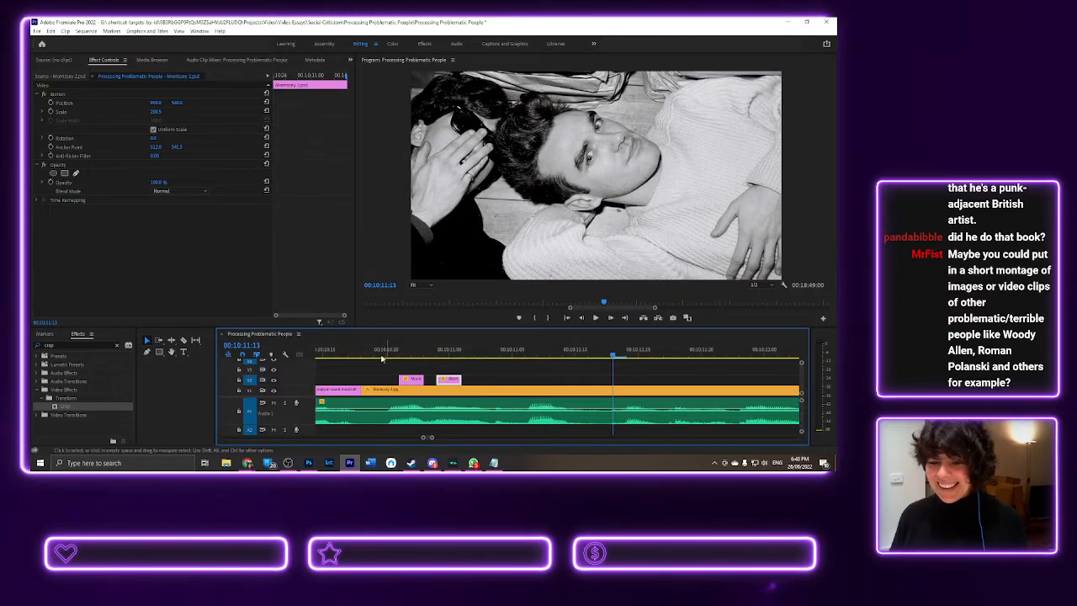
- Paste another mouth overlay at 00:10:11:06, on the next peak in the voiceover, and extend it to about five frames
key(j)
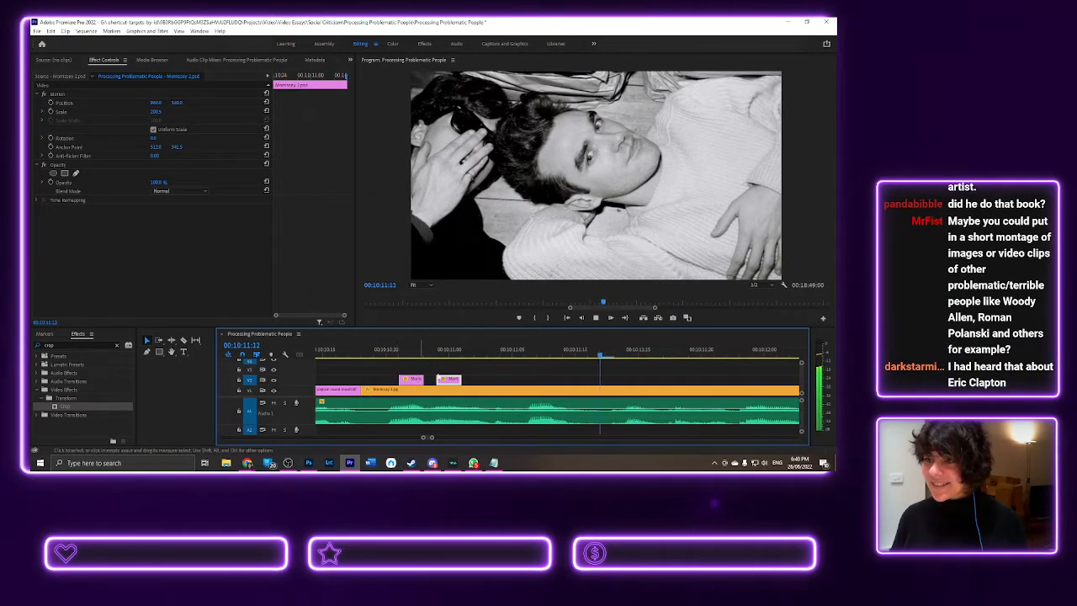
click(476, 353)
drag(481, 353, 496, 353)
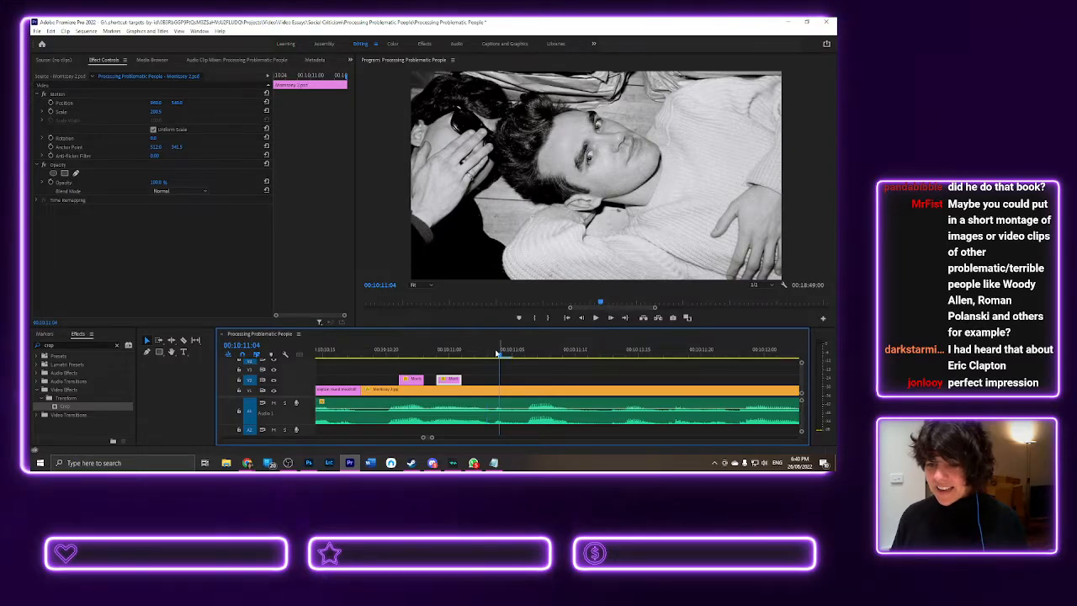
click(525, 354)
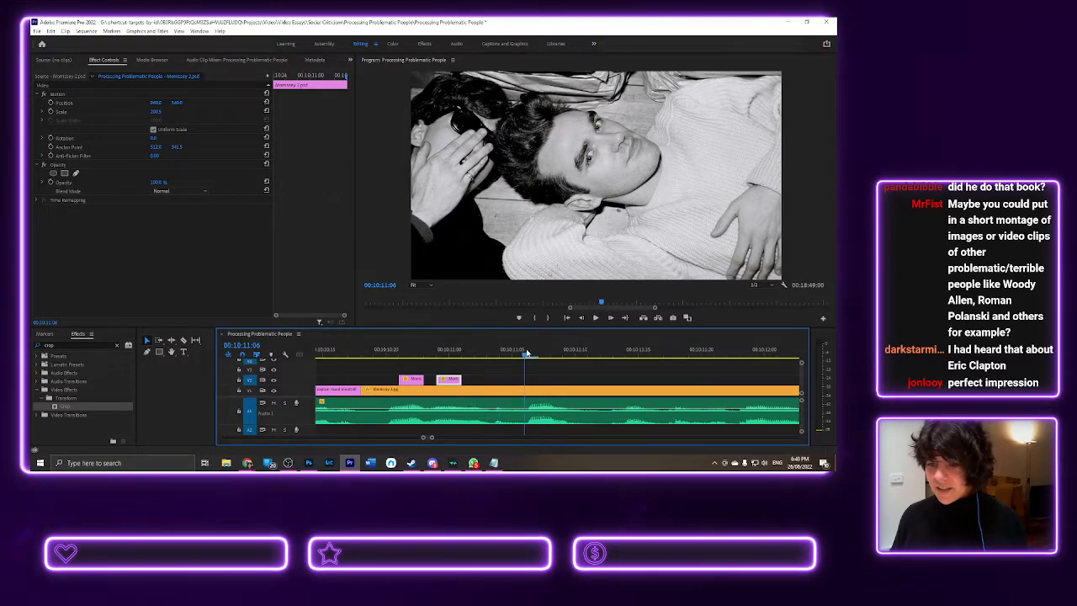
key(ctrl+v)
drag(551, 380, 587, 381)
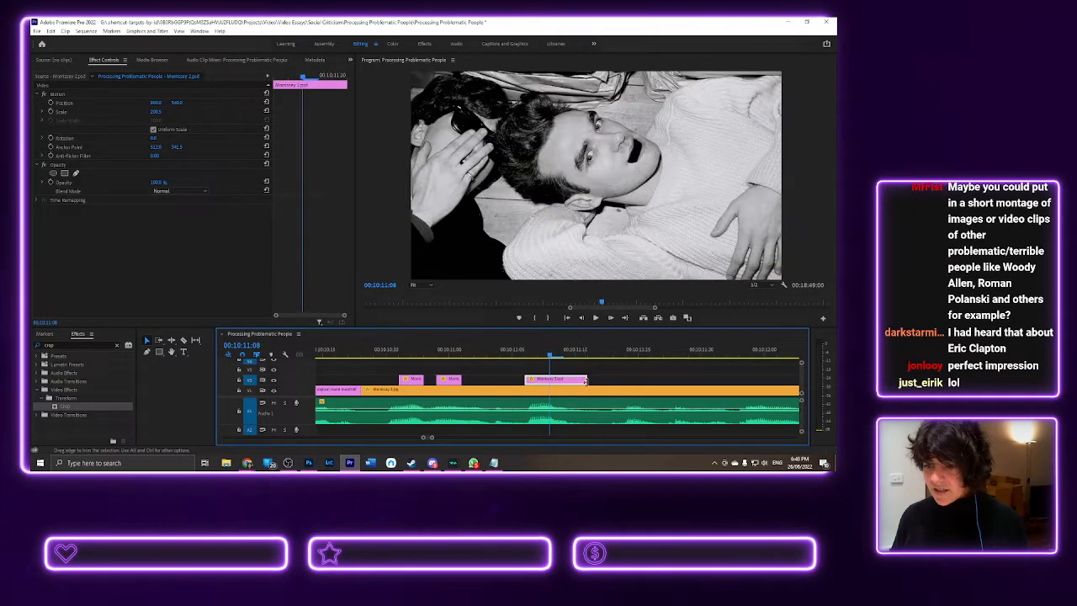
- Paste a short mouth overlay at 00:10:11:13 on V2 and review the lip movement by playing and scrubbing the shot
click(618, 354)
key(ctrl+v)
key(space)
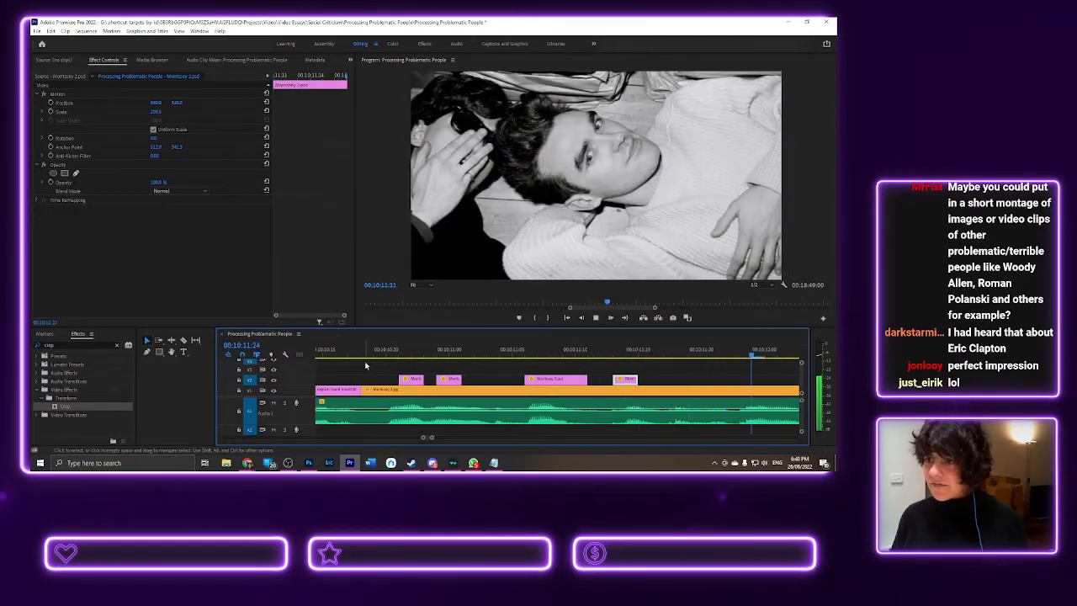
key(space)
drag(378, 355, 405, 358)
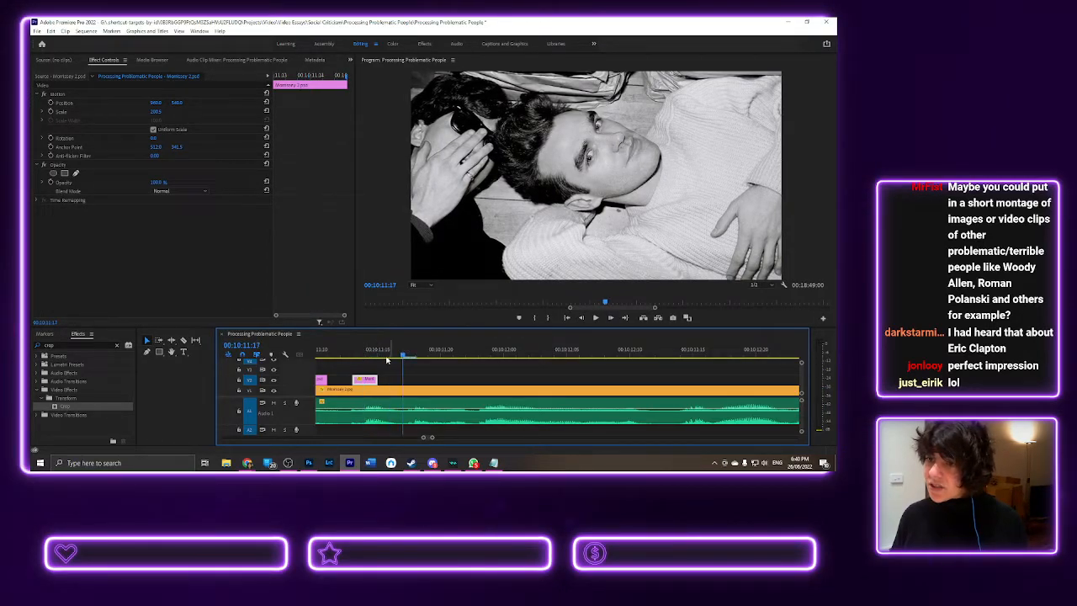
click(354, 355)
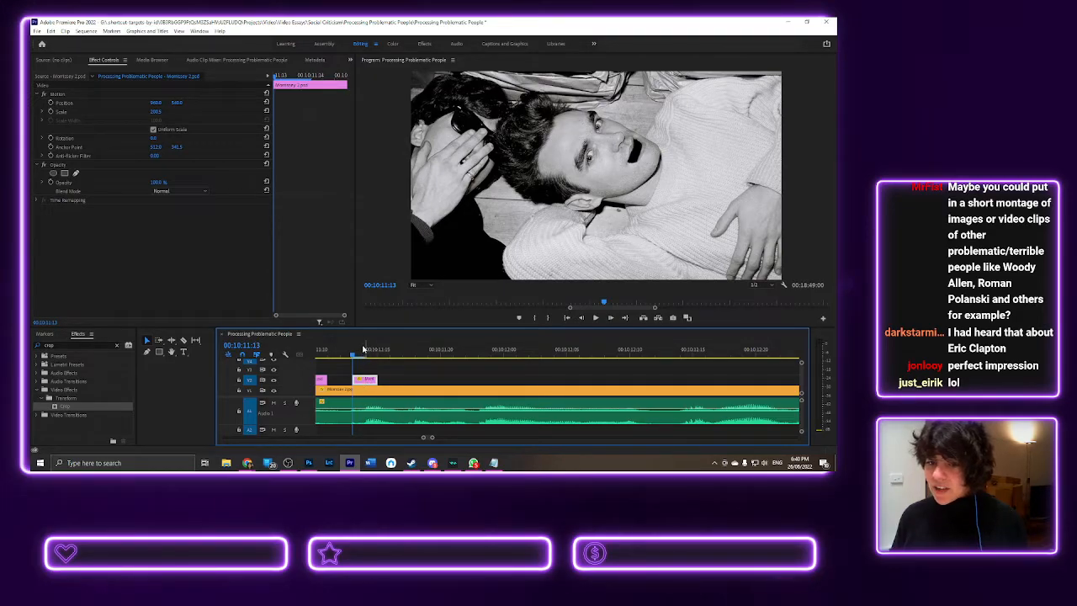
drag(353, 354, 313, 360)
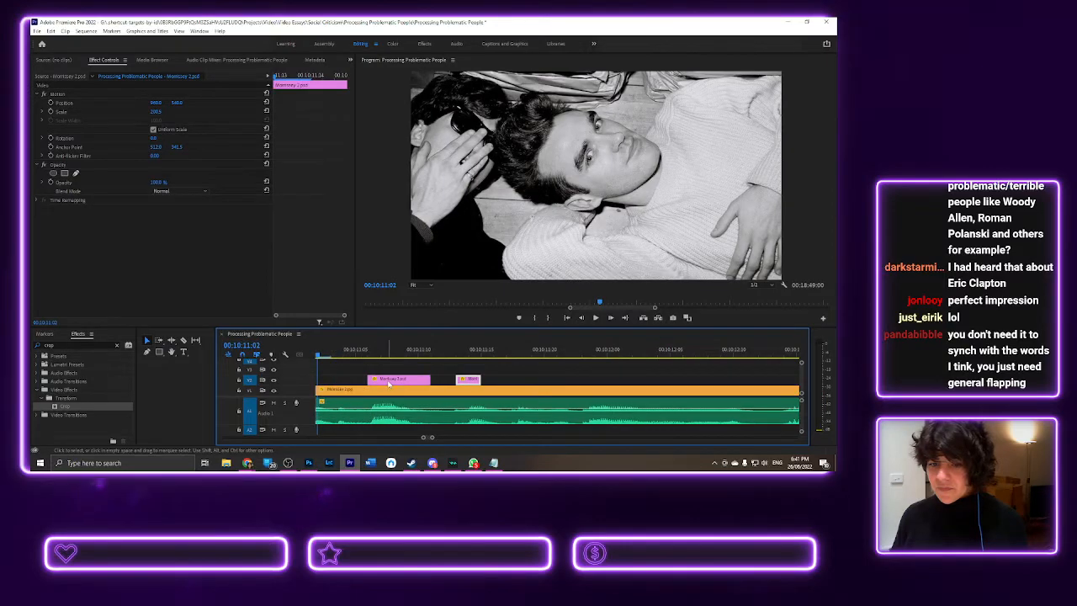
- Move all the Morrissey 2.psd mouth overlays from V2 down onto V1, overwriting the matching parts of the photo clip
drag(388, 384, 389, 389)
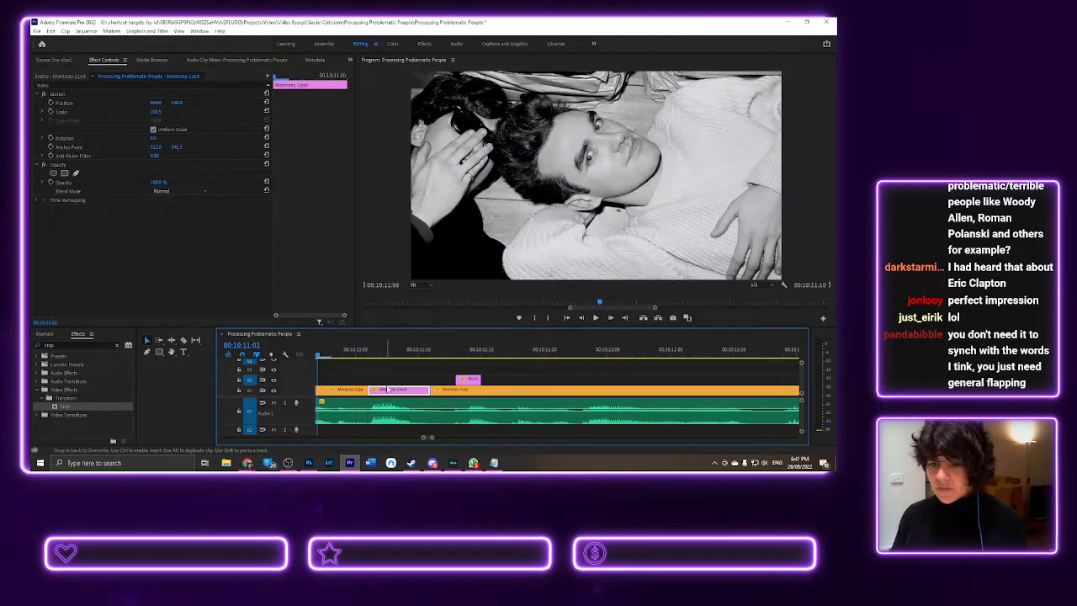
drag(469, 380, 468, 390)
drag(357, 356, 312, 357)
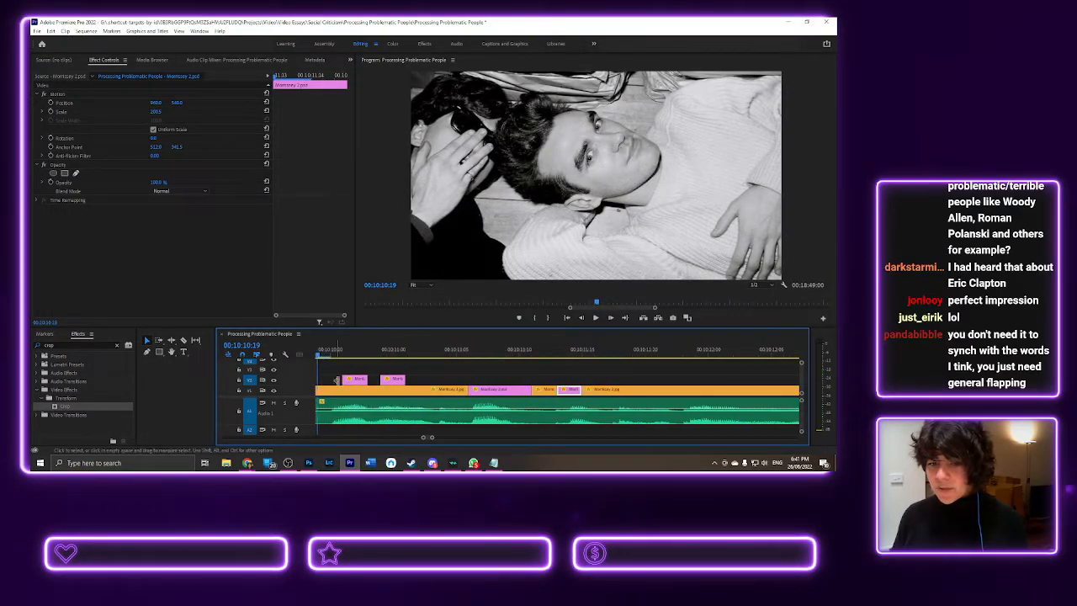
drag(392, 380, 333, 390)
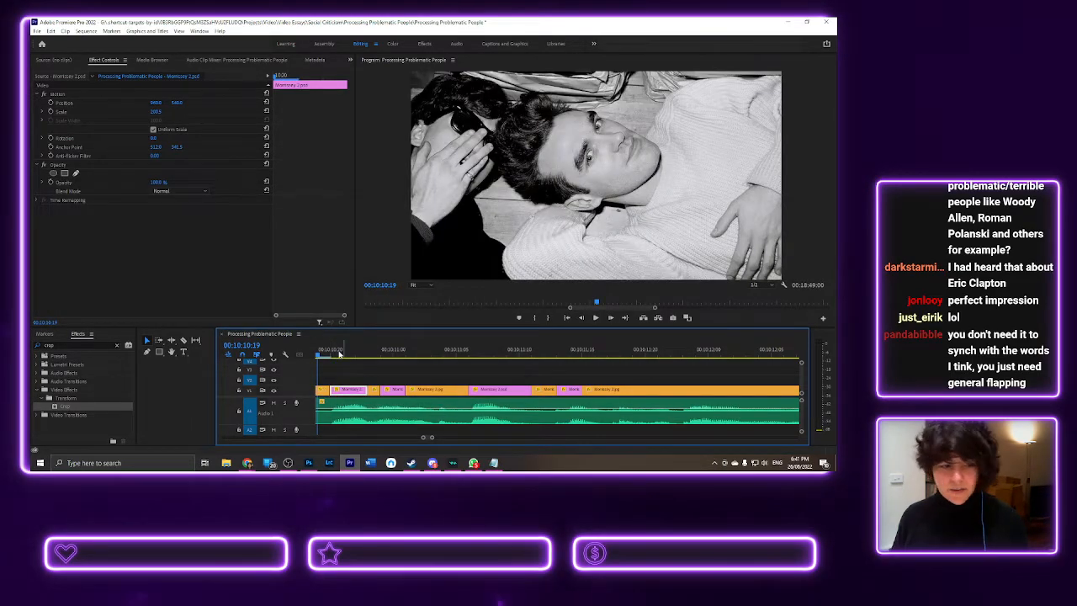
click(334, 354)
click(320, 355)
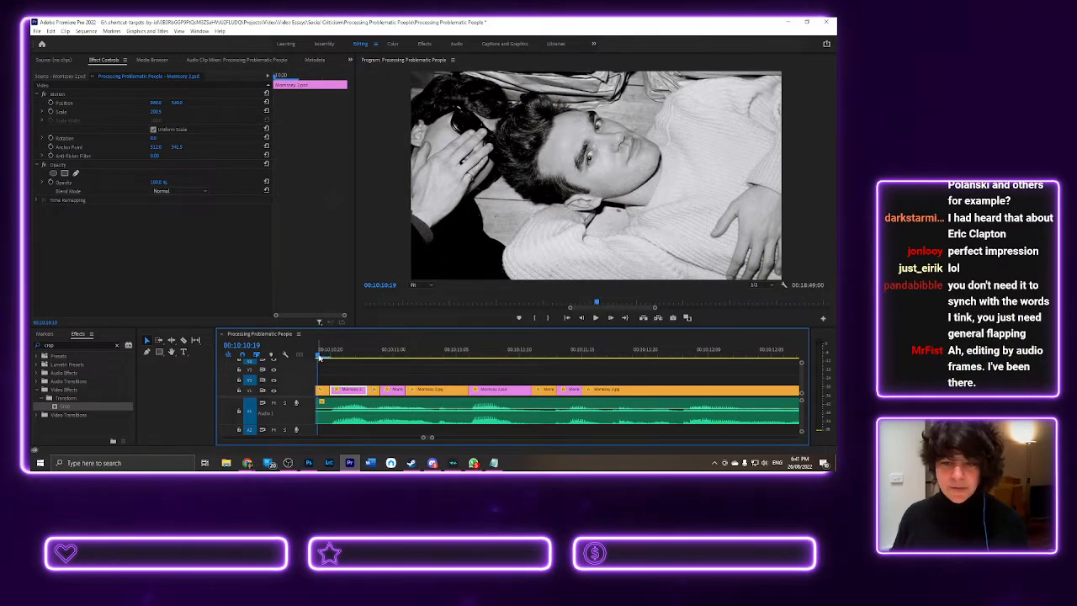
drag(320, 357, 323, 357)
- Play the lip-sync from 00:10:10:17 and insert another Morrissey 2.psd mouth clip on V1 around 00:10:12:00
click(343, 350)
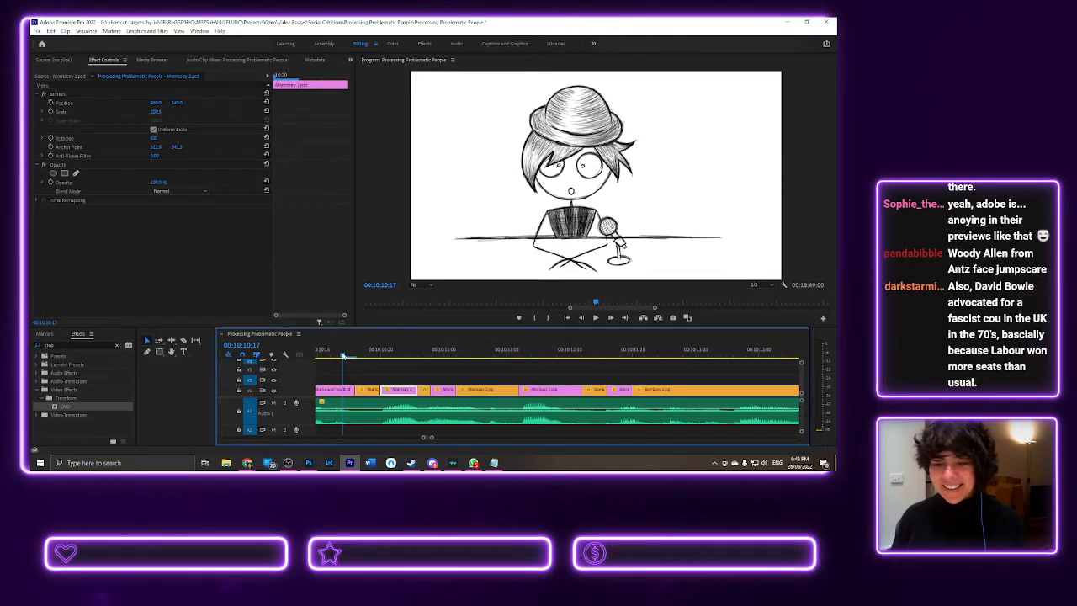
key(minus)
key(minus)
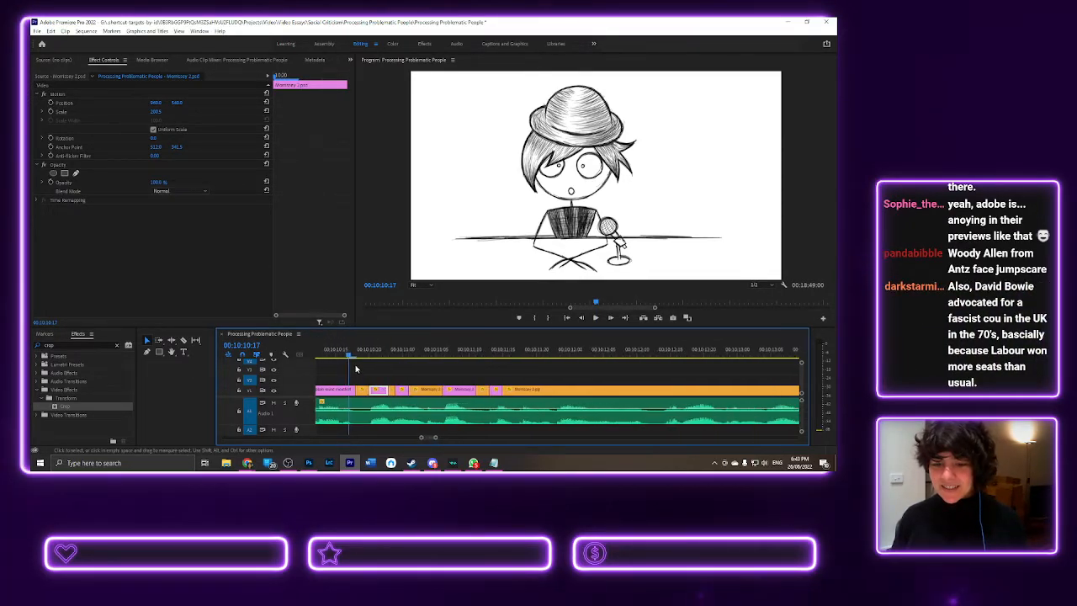
key(space)
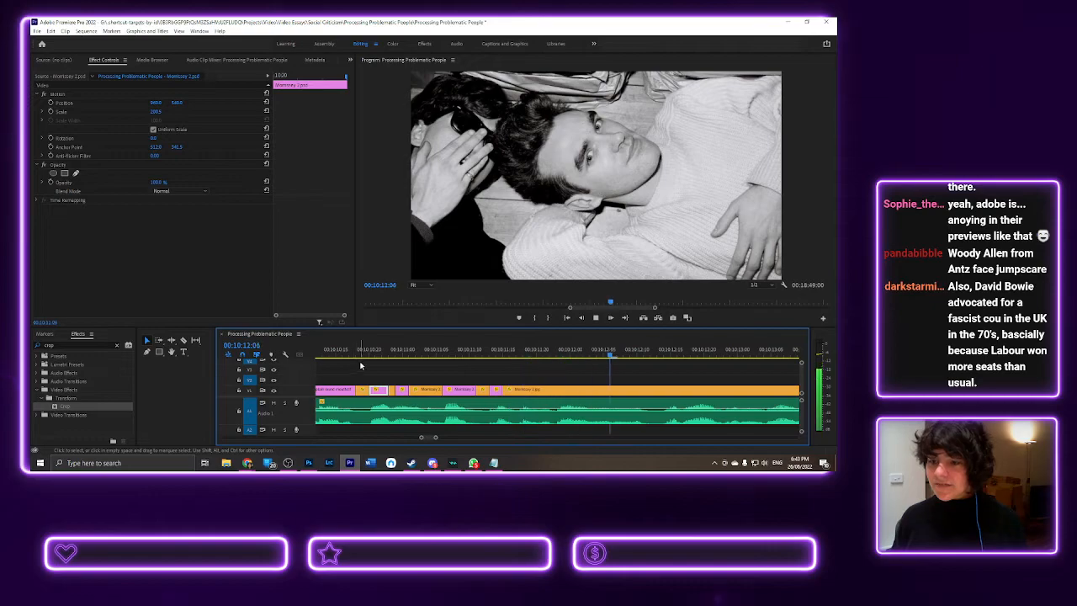
key(space)
click(495, 389)
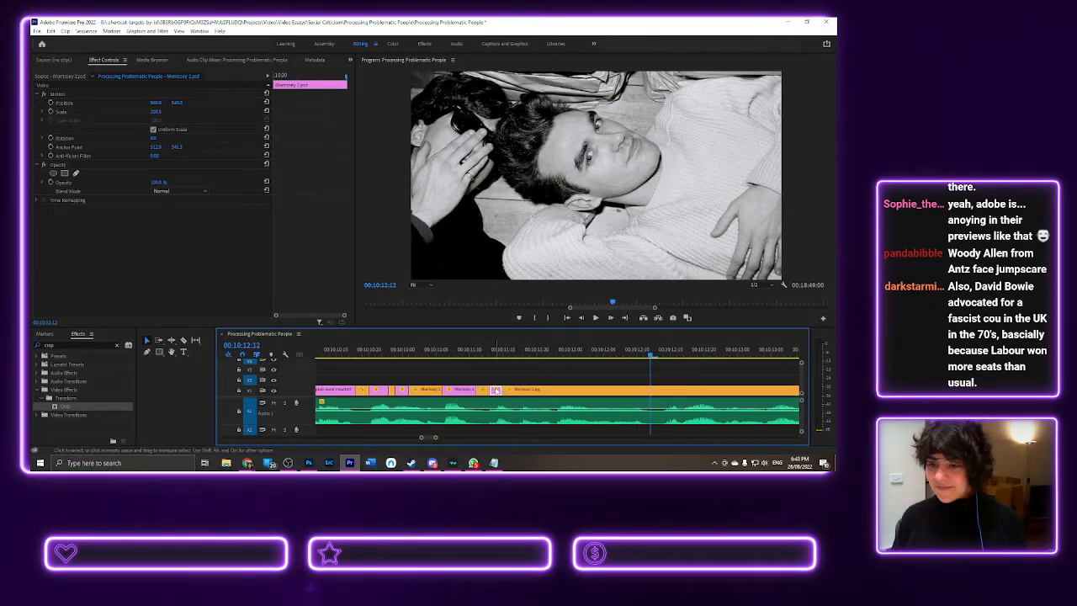
drag(528, 350, 577, 390)
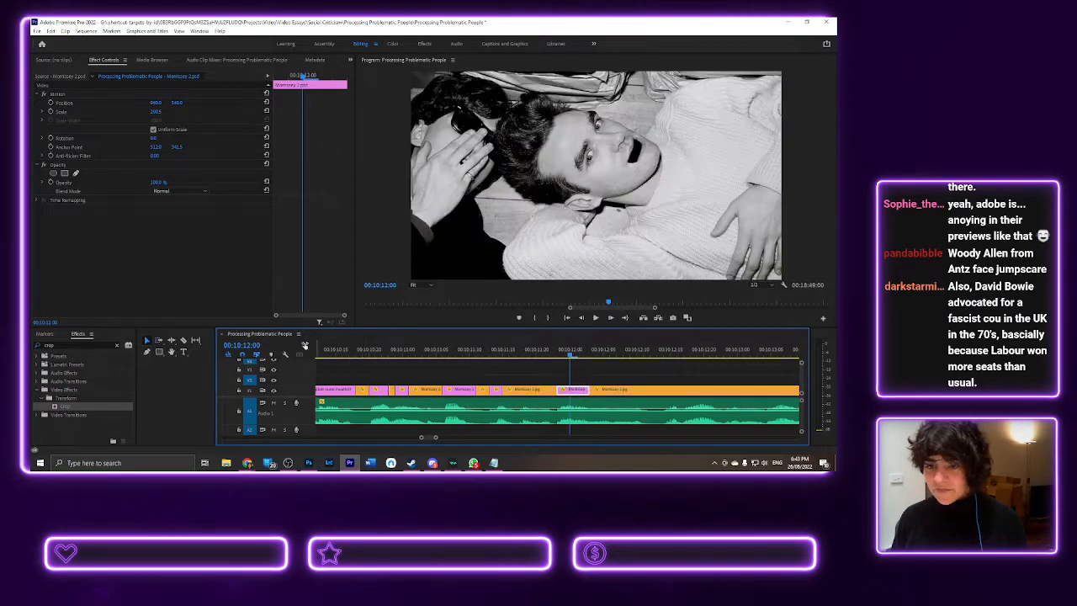
click(351, 354)
key(space)
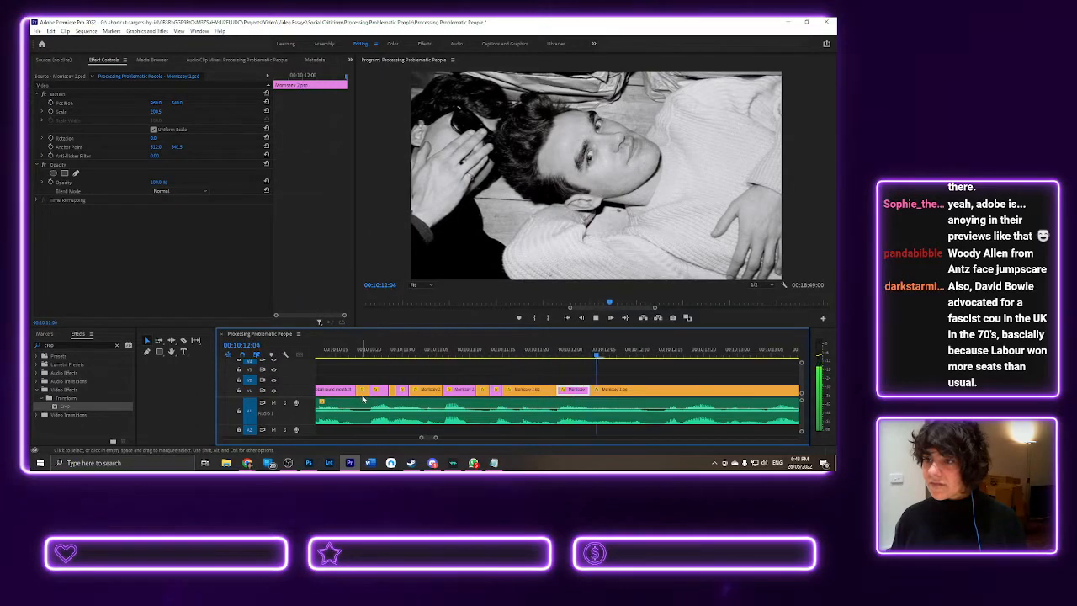
key(space)
- Add a mouth clip at 00:10:11:18, trim it to about one frame, and drop it onto V1 over the photo
click(524, 353)
key(ctrl+v)
drag(536, 382, 528, 381)
click(354, 355)
key(space)
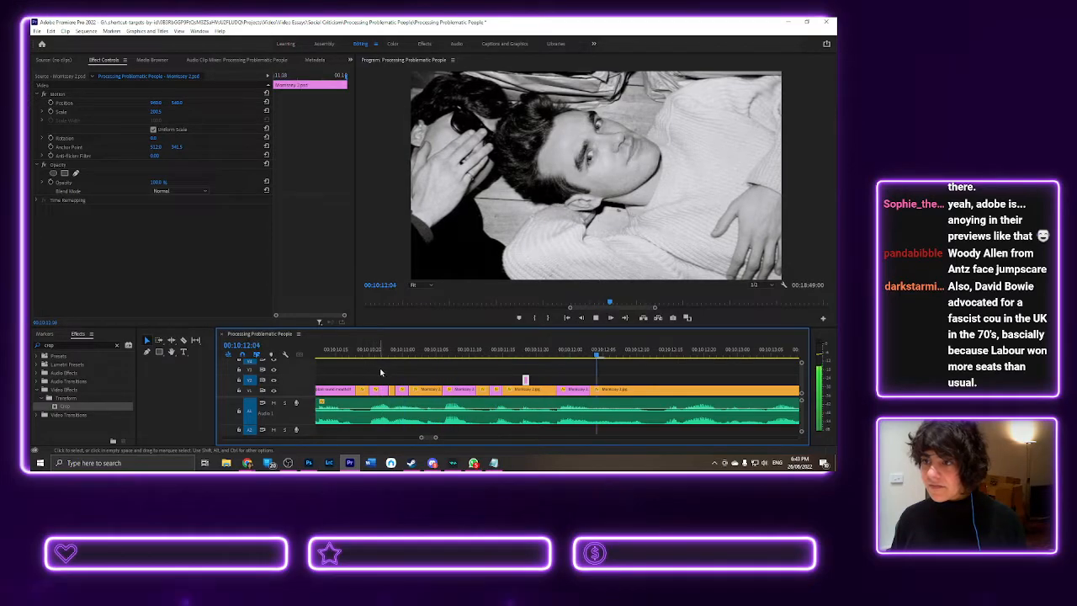
key(space)
drag(525, 380, 526, 388)
click(513, 352)
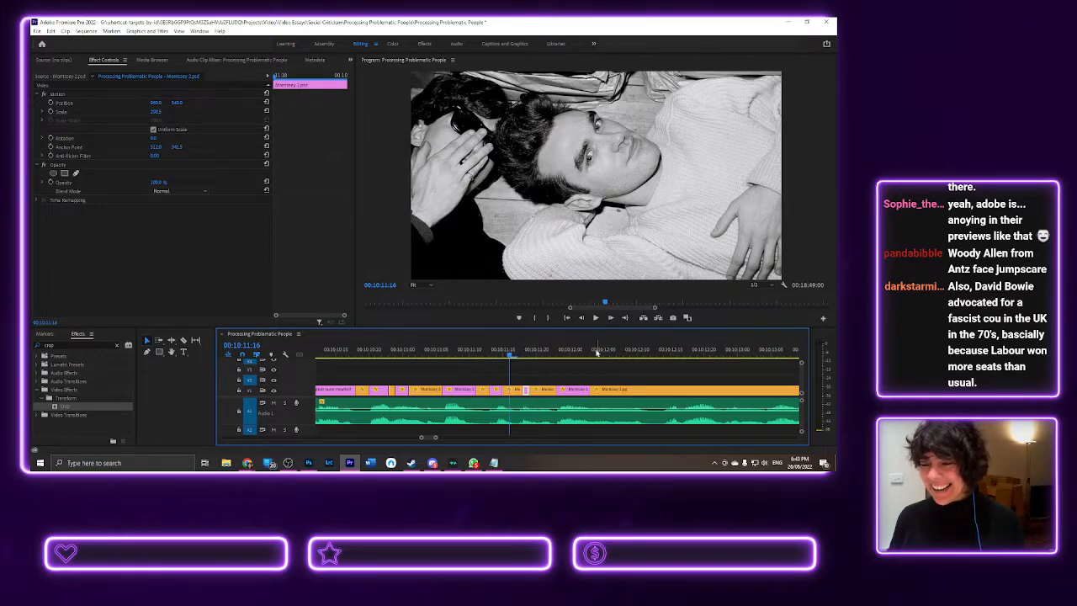
- Play the lip-sync and add a short and a longer Morrissey 2.psd clip on V1 between about 00:10:12:14 and 00:10:12:22
click(571, 356)
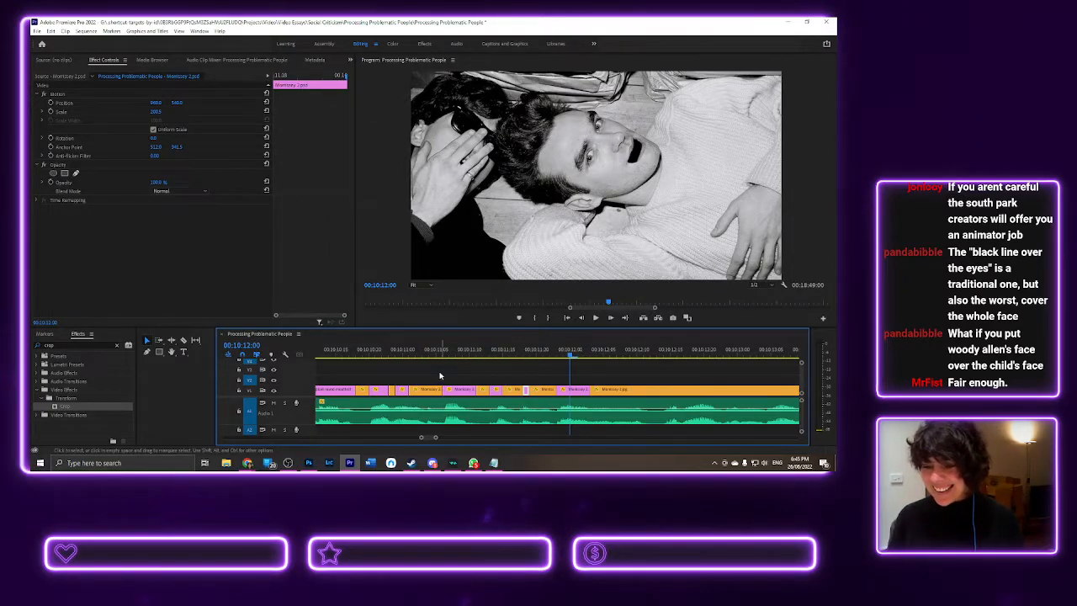
mouse_move(356, 352)
mouse_down()
mouse_move(343, 352)
mouse_move(355, 341)
mouse_up()
key(space)
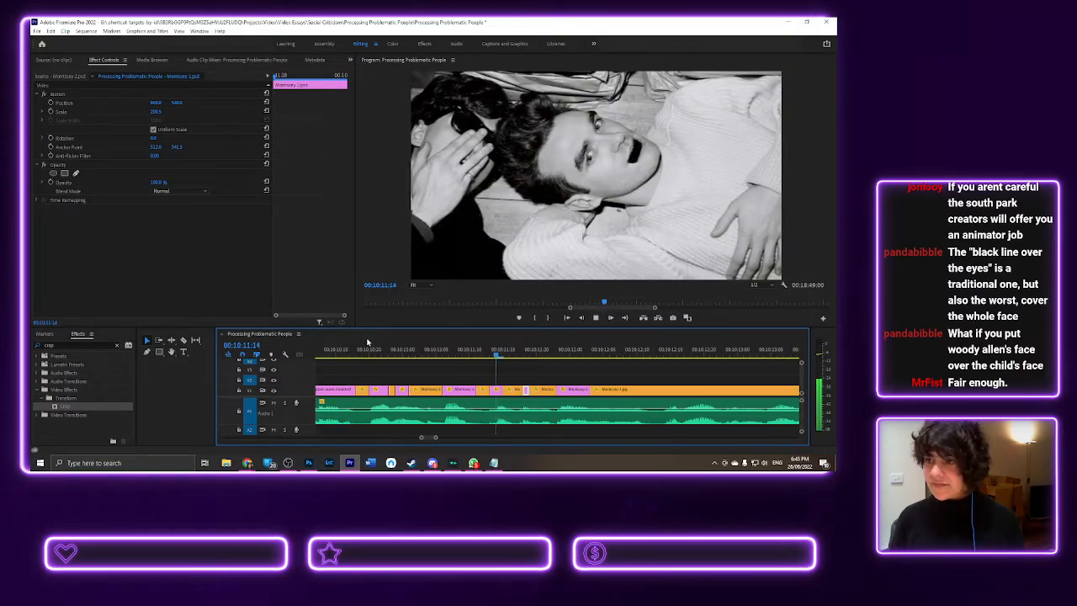
key(space)
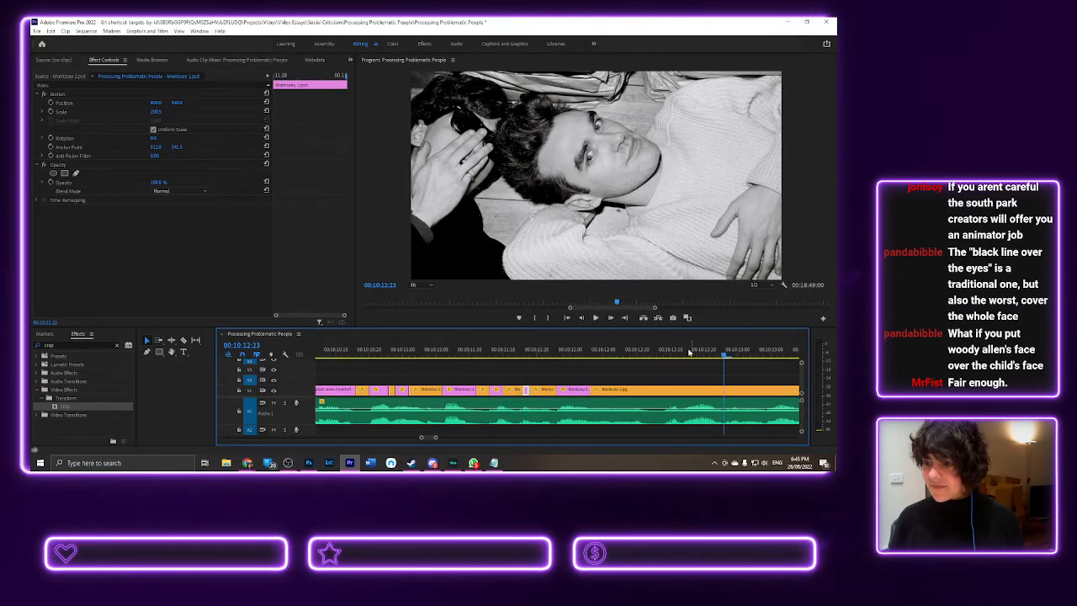
drag(665, 354, 711, 390)
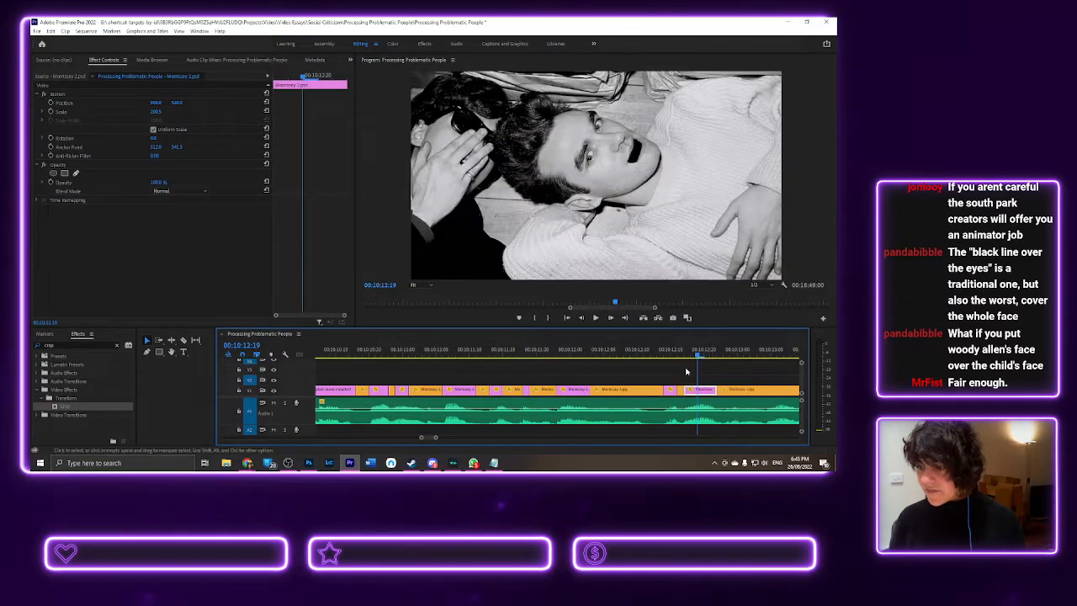
- Play the Morrissey lip-sync through to 00:10:13:08 to check the newly added mouth clips against the voiceover
click(656, 352)
scroll(656, 370, down, 5)
click(371, 354)
scroll(505, 387, up, 3)
click(360, 354)
key(space)
key(space)
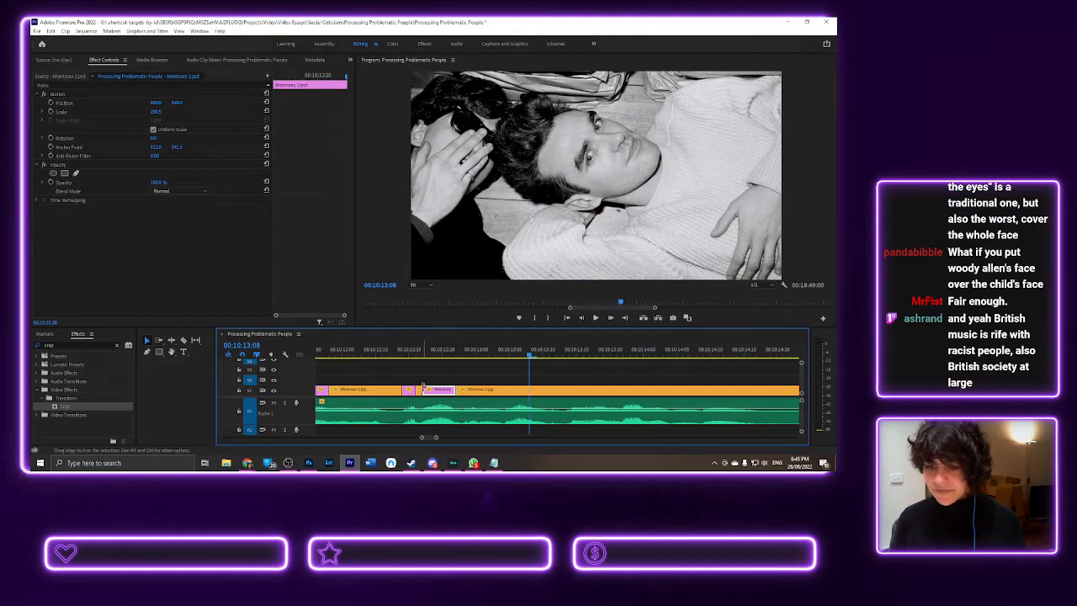
- Fine-trim the start of the mouth clip near 00:10:12:17, replay the section, and add a two-frame Morrissey 2.psd clip on V2 at 00:10:12:24
drag(425, 390, 424, 390)
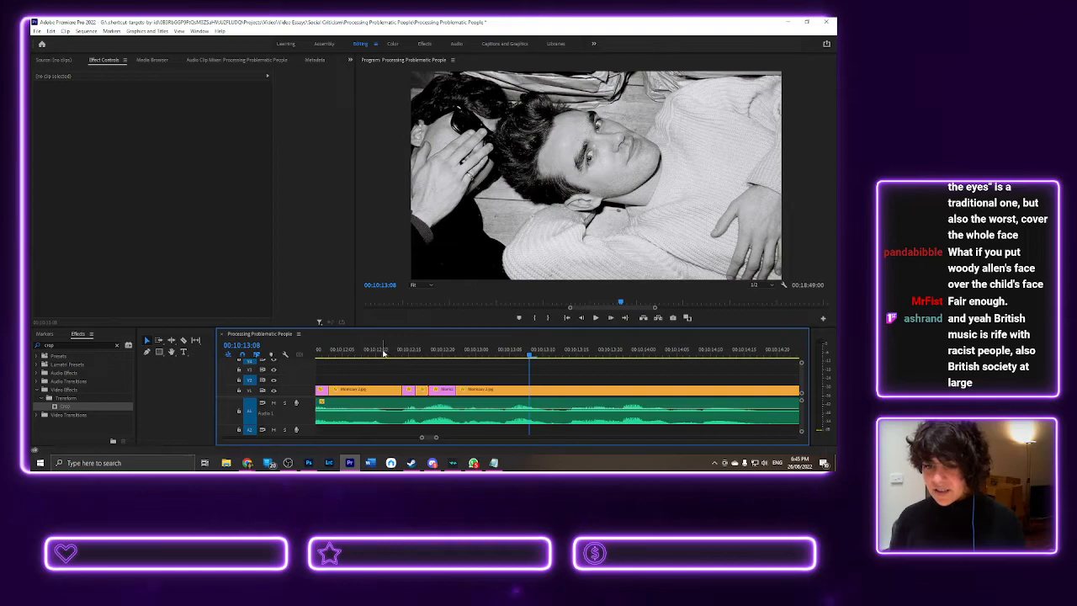
click(384, 353)
key(space)
key(space)
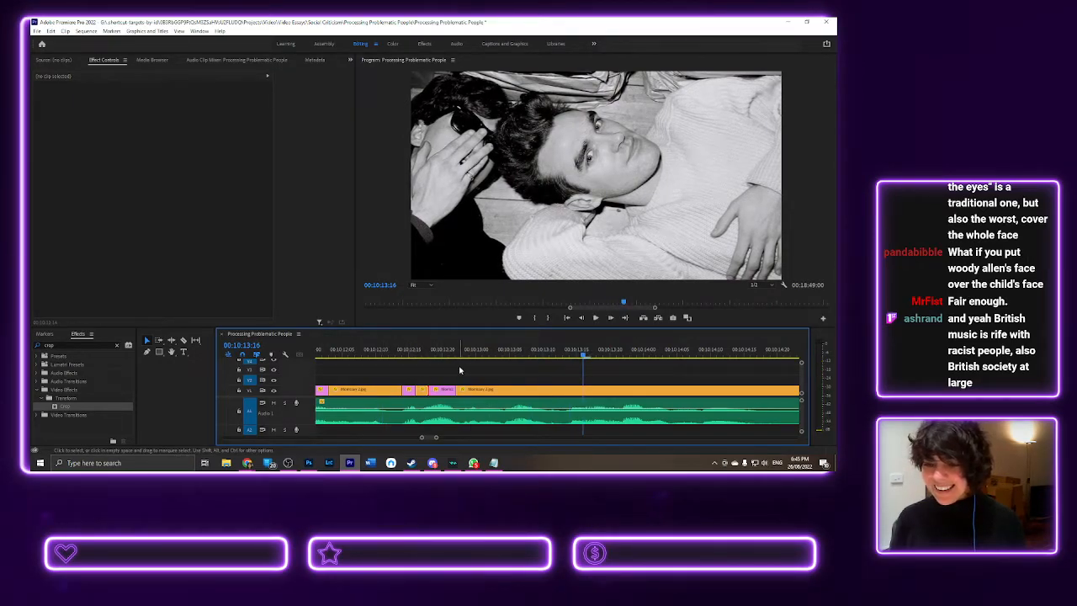
click(469, 354)
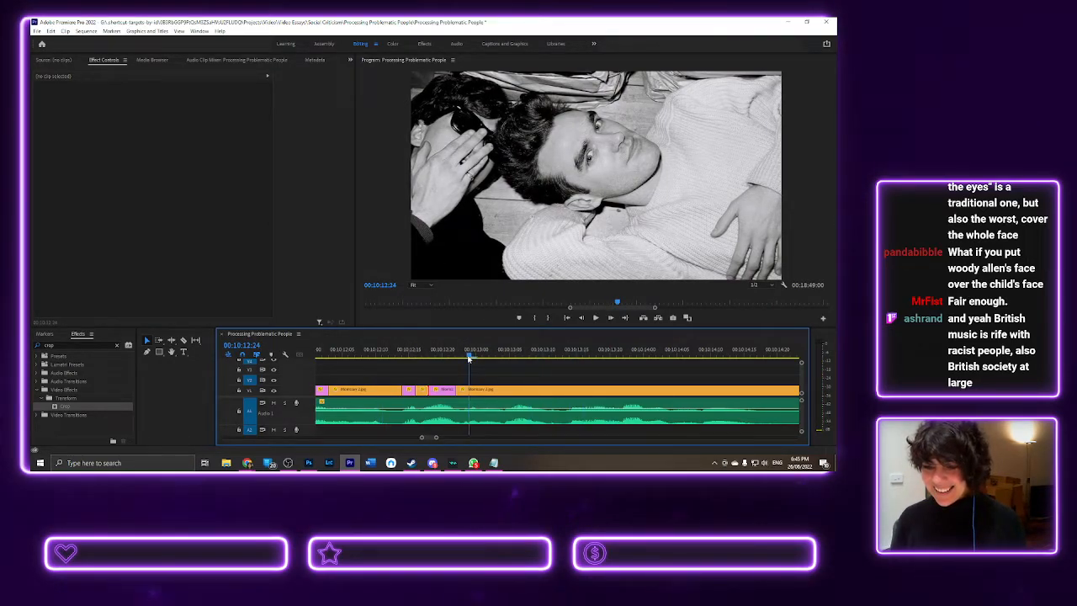
click(473, 379)
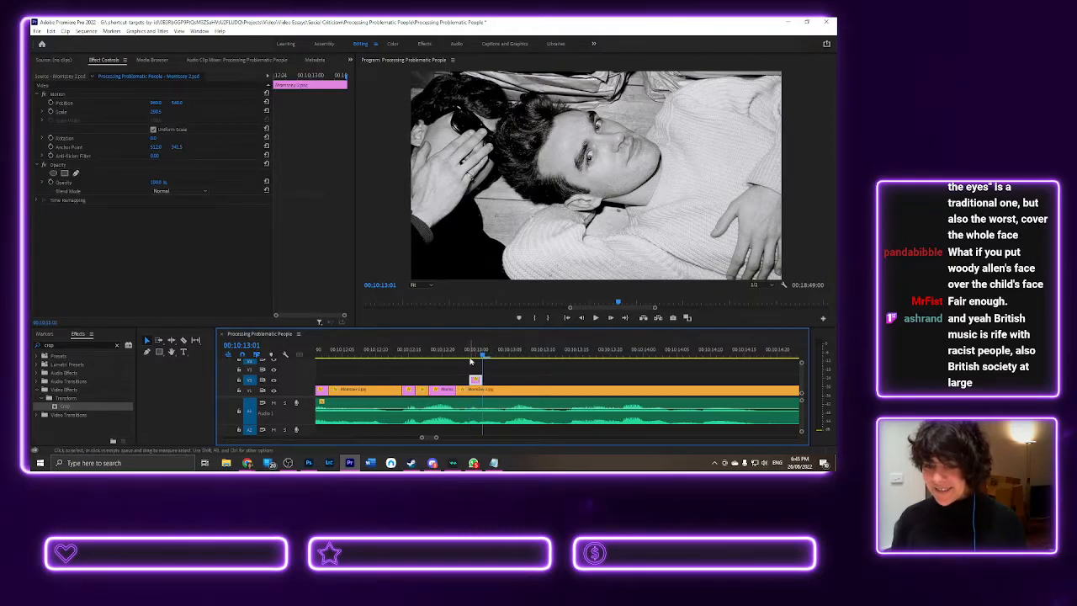
- Play from 00:10:12:23, paste a mouth clip on V2 at 00:10:13:05, and extend it to about 00:10:13:10
click(465, 354)
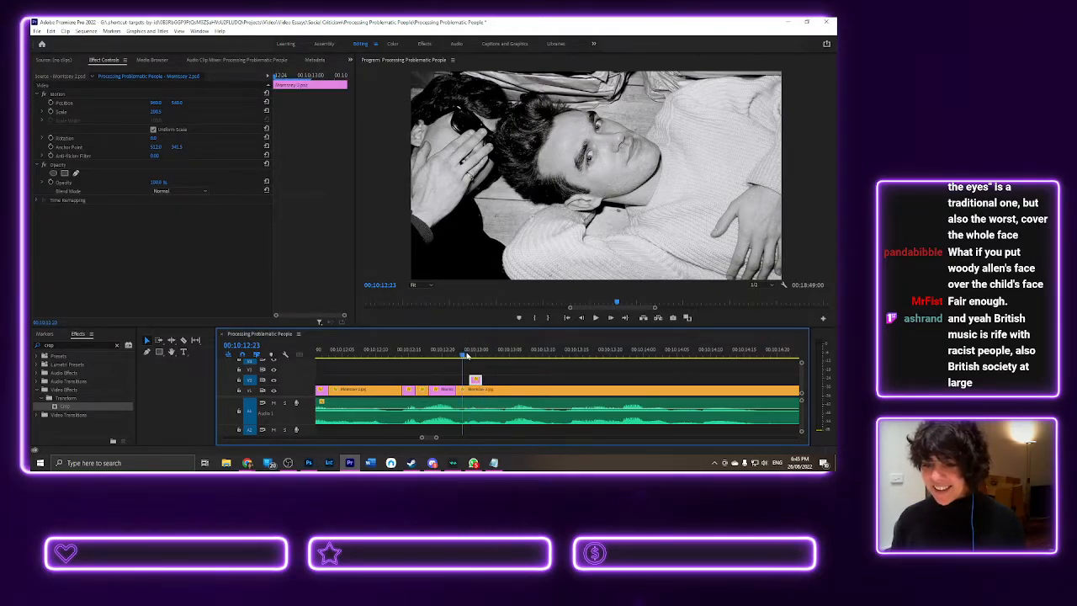
key(space)
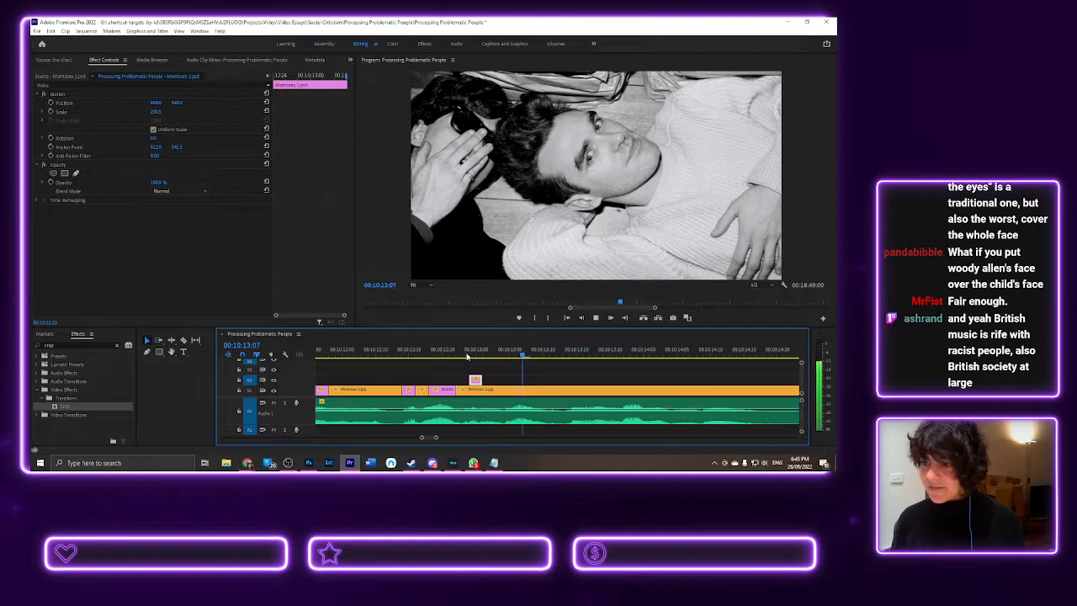
click(509, 354)
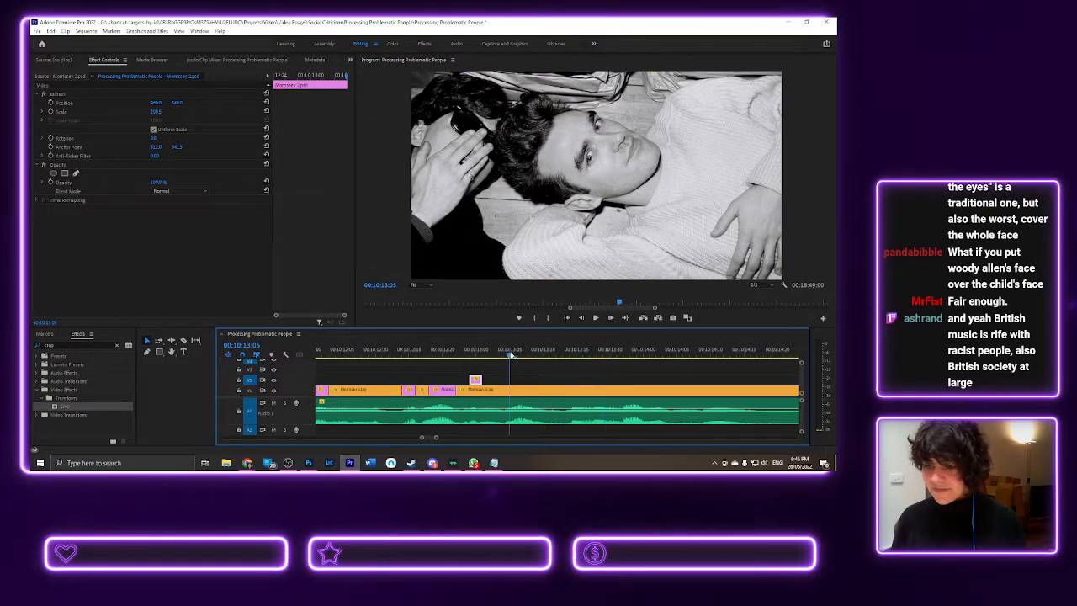
key(ctrl+v)
drag(519, 378, 539, 379)
- Replay the section up to 00:10:13:15, paste a mouth clip on V2 at 00:10:13:14, and lengthen it by about one frame
click(392, 354)
key(space)
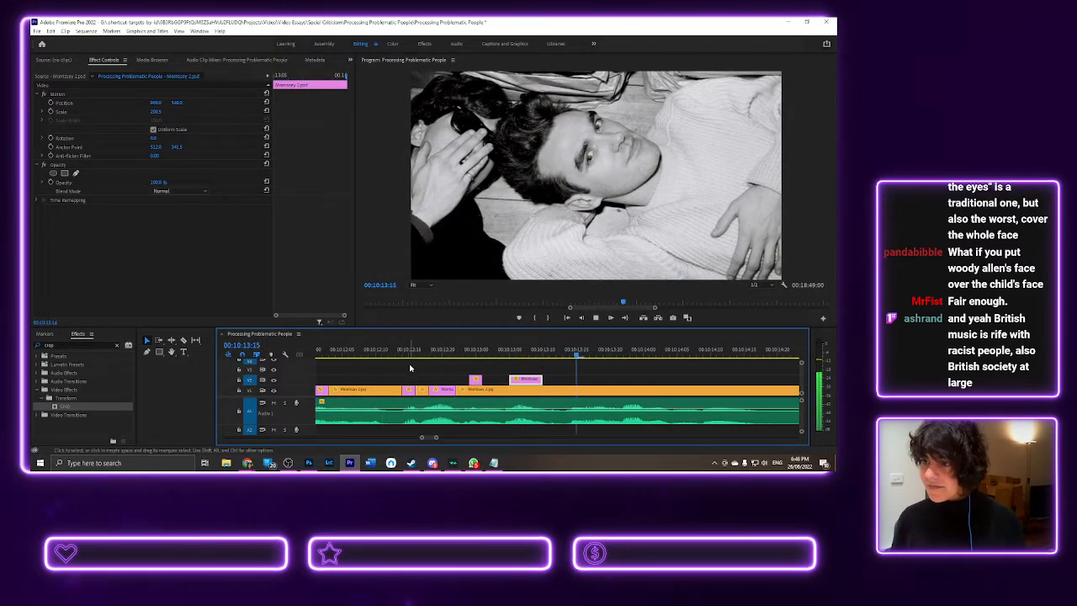
key(space)
click(569, 354)
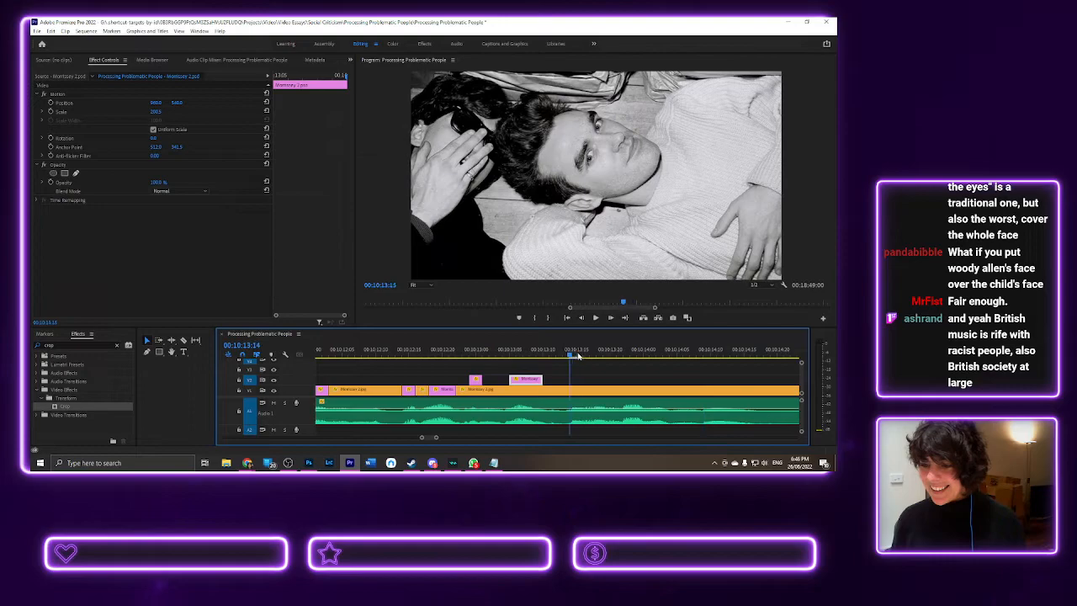
key(ctrl+v)
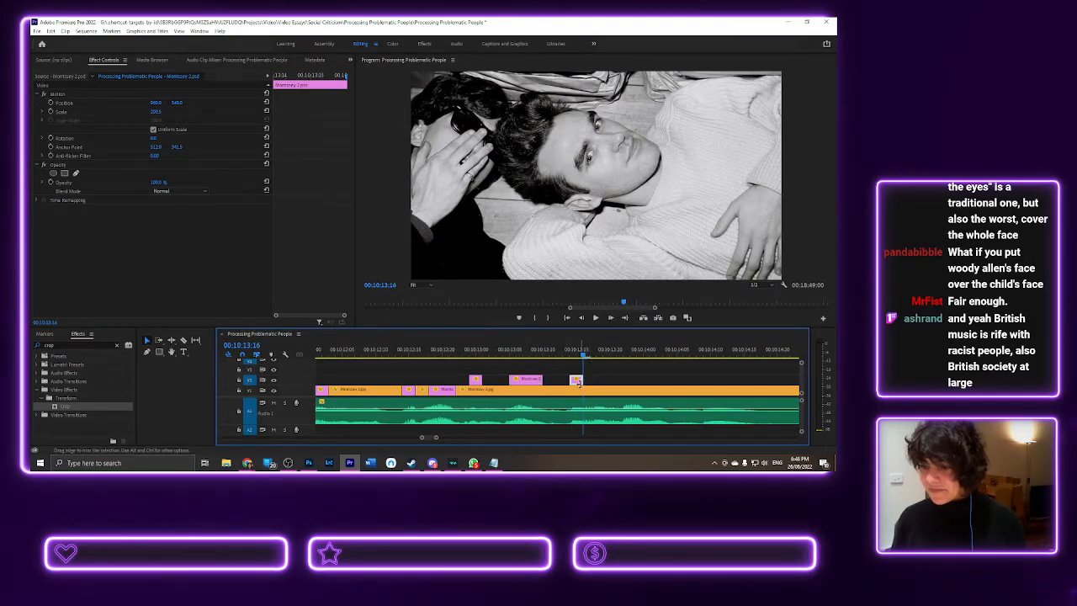
mouse_move(581, 380)
mouse_down()
mouse_move(602, 383)
mouse_move(589, 381)
mouse_up()
- Paste mouth clips on V2 at 00:10:13:18 and 00:10:13:22, extending the second to about 00:10:14:01
click(599, 357)
key(ctrl+v)
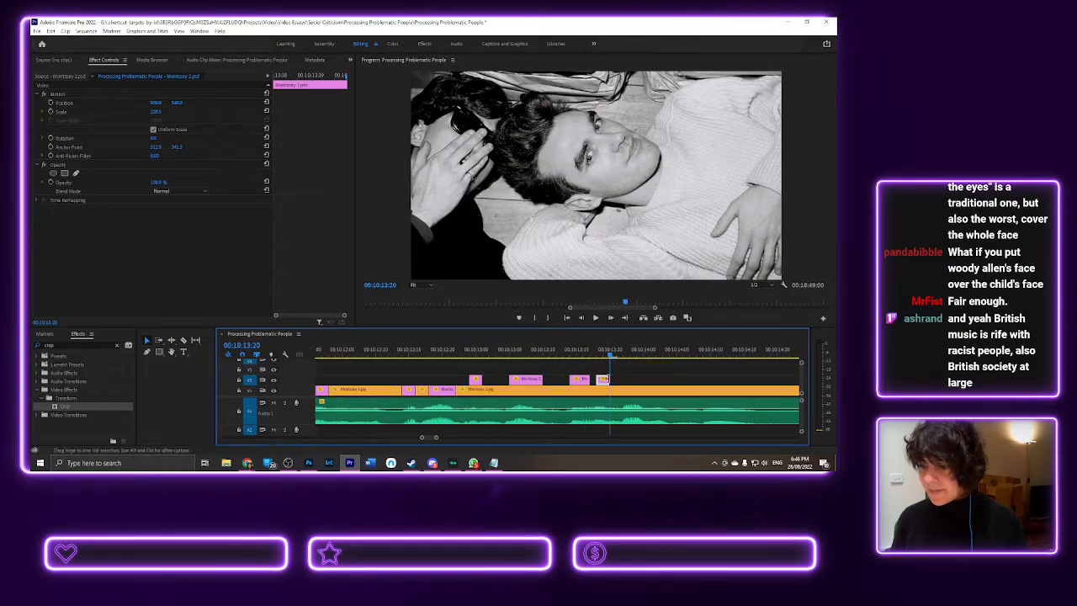
key(ctrl+v)
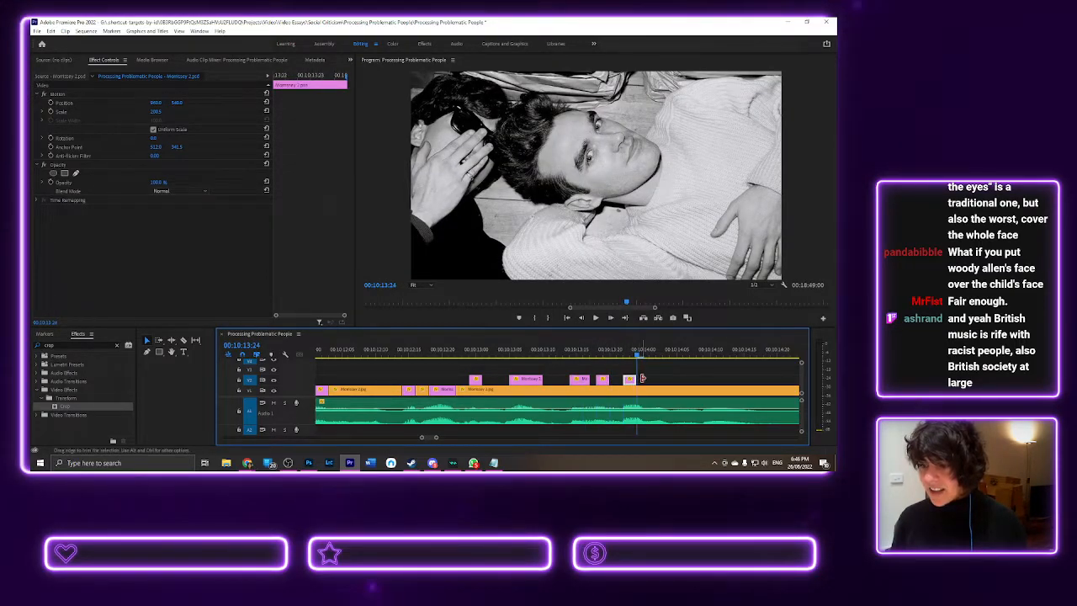
drag(638, 380, 642, 380)
- Paste a Morrissey 2.psd mouth clip on V2 at about 00:10:14:09 and extend its end to about 00:10:14:15
click(678, 357)
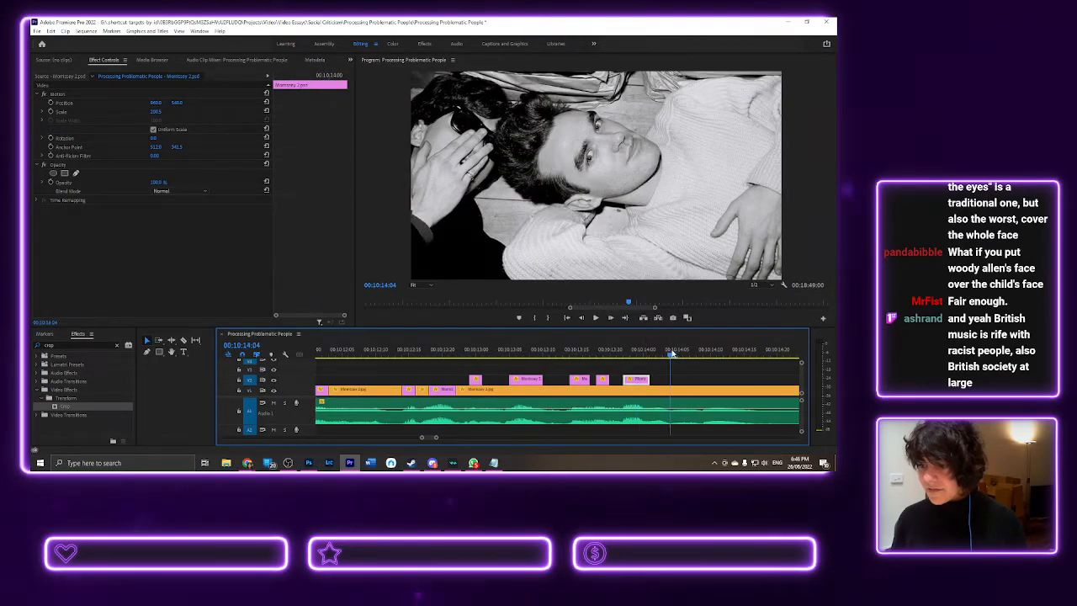
click(698, 356)
key(ctrl+v)
drag(711, 379, 749, 380)
- Drop all the new mouth clips between 00:10:12:24 and 00:10:14:15 from V2 onto V1 over the Morrissey photo
drag(478, 378, 637, 391)
drag(713, 381, 715, 391)
key(minus)
key(minus)
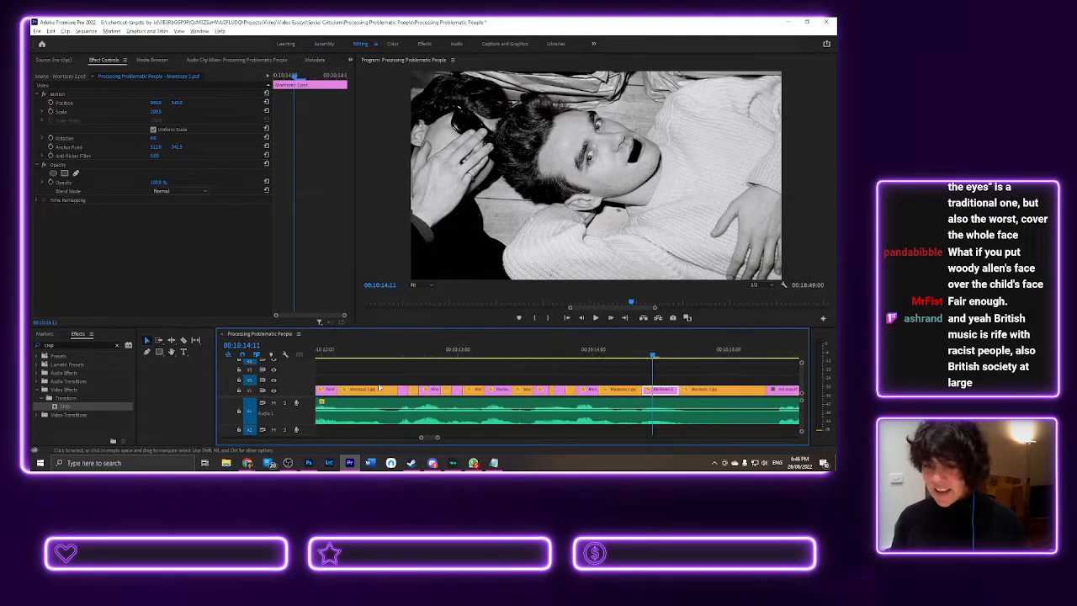
- Play the lip-sync from 00:10:10:17 and add a Morrissey 2.psd mouth clip on V1 from 00:10:12:05 to about 00:10:12:10
drag(357, 359, 400, 366)
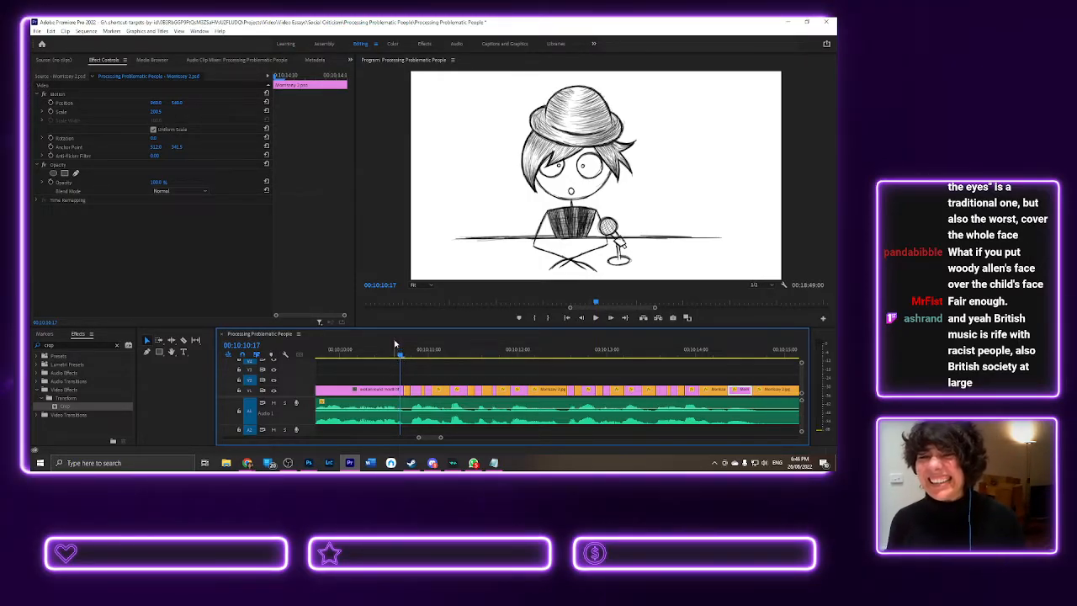
key(space)
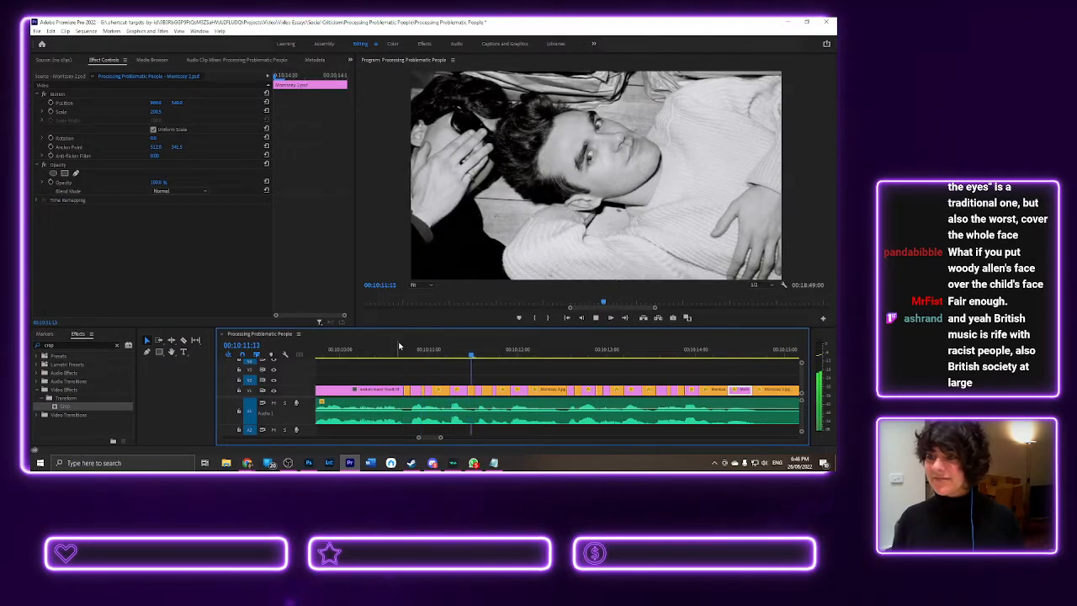
drag(543, 348, 545, 379)
- Play the whole Morrissey lip-sync twice through to about 00:10:16:00 to check the mouth movements against the voiceover
click(414, 348)
key(space)
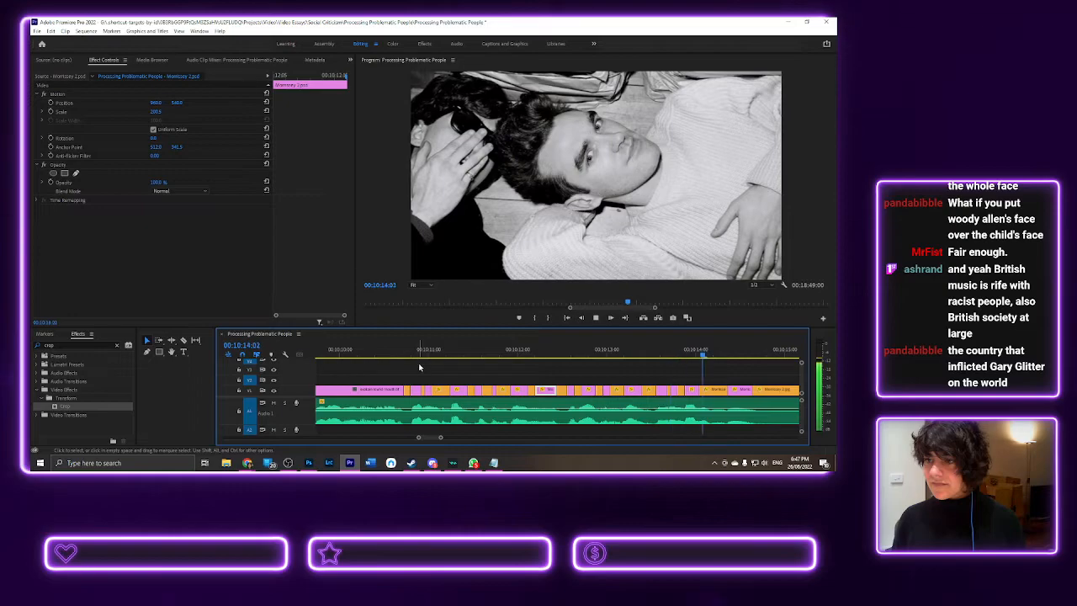
key(space)
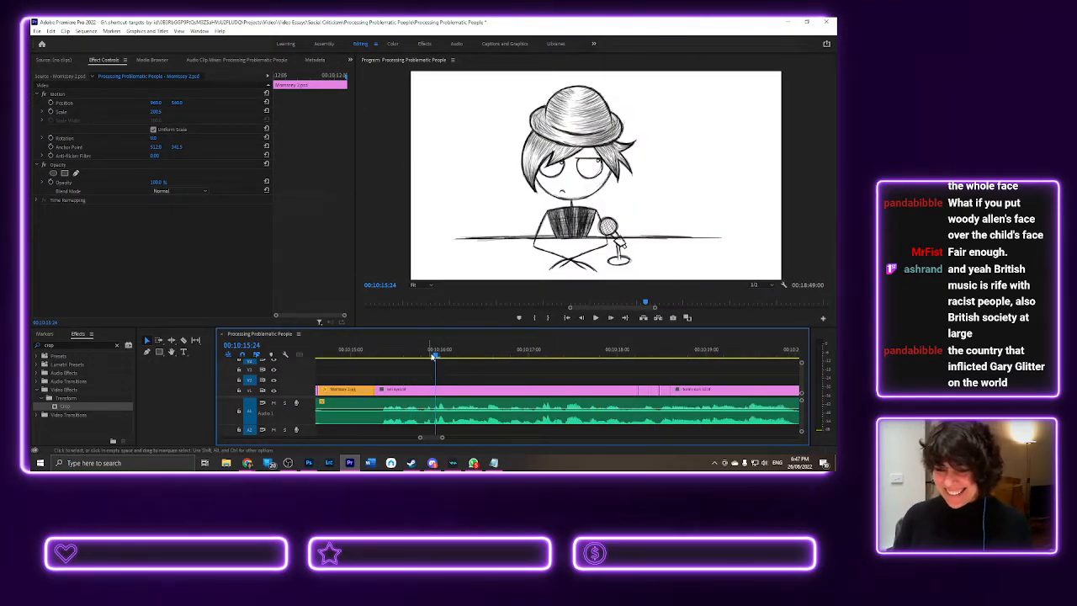
drag(434, 352, 302, 360)
click(379, 355)
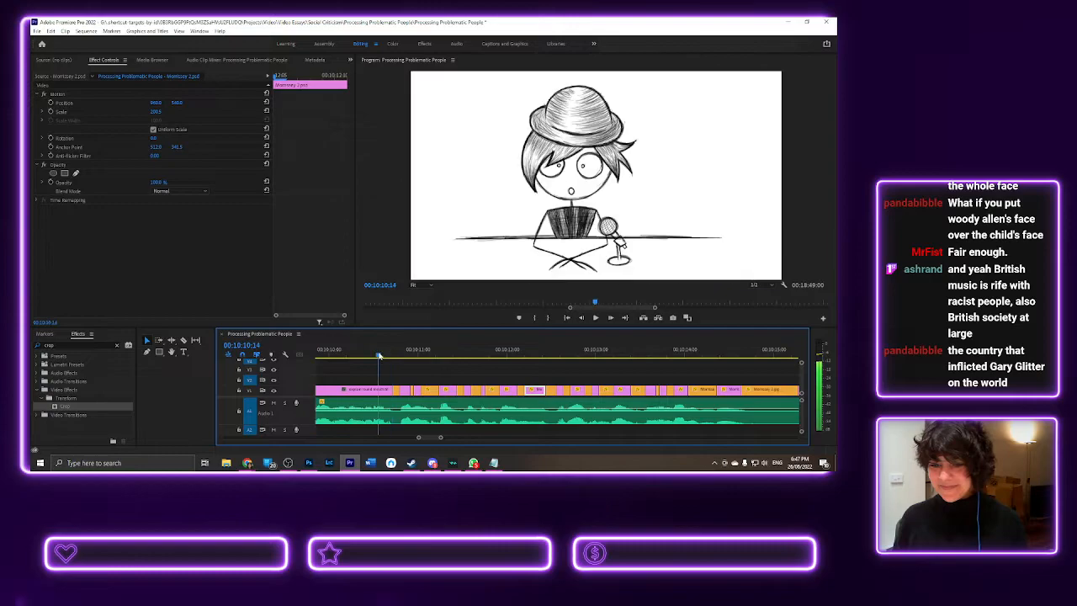
drag(390, 353, 392, 353)
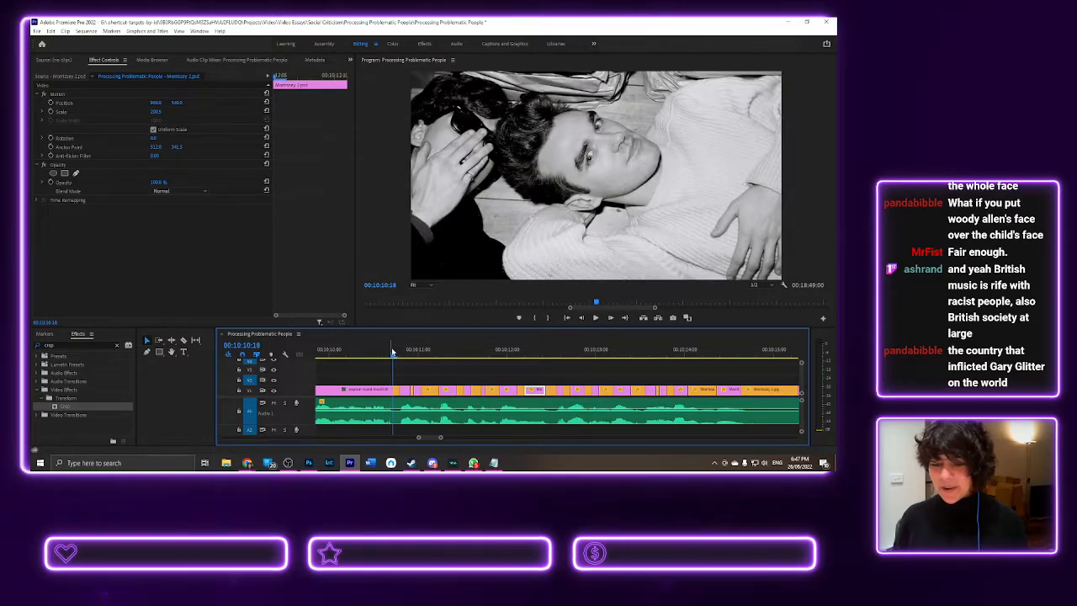
key(space)
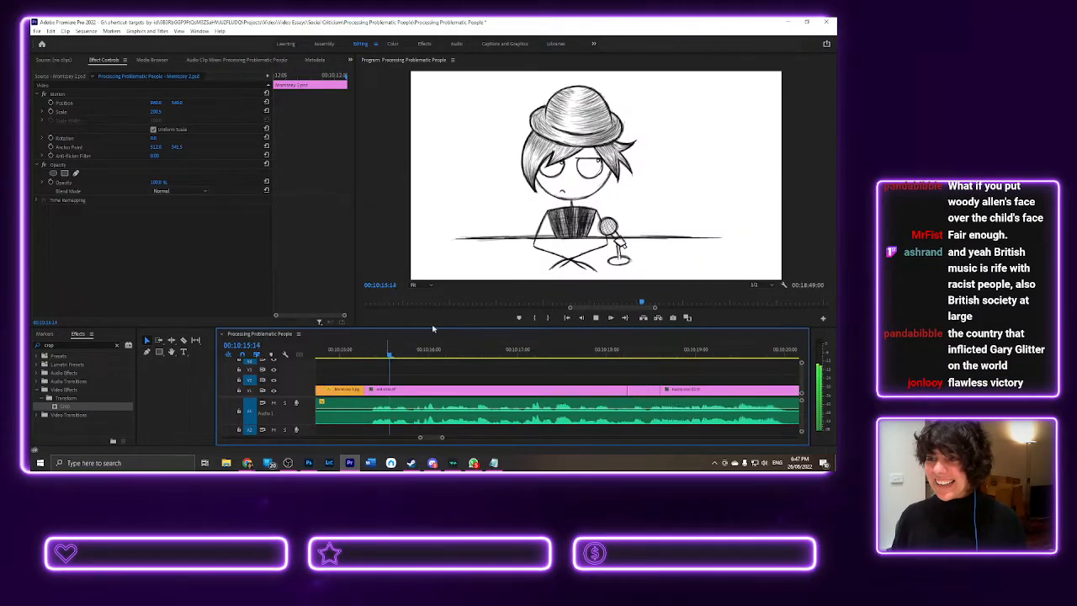
key(space)
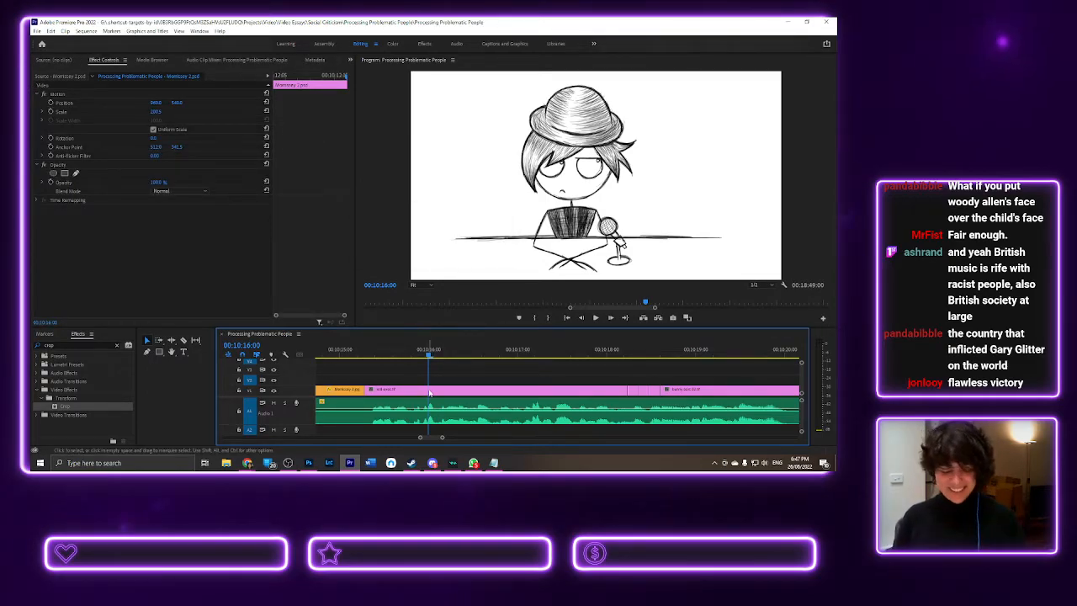
- Select all the Morrissey photo and mouth clips on V1 and set their label colour to Lavender
scroll(422, 438, down, 4)
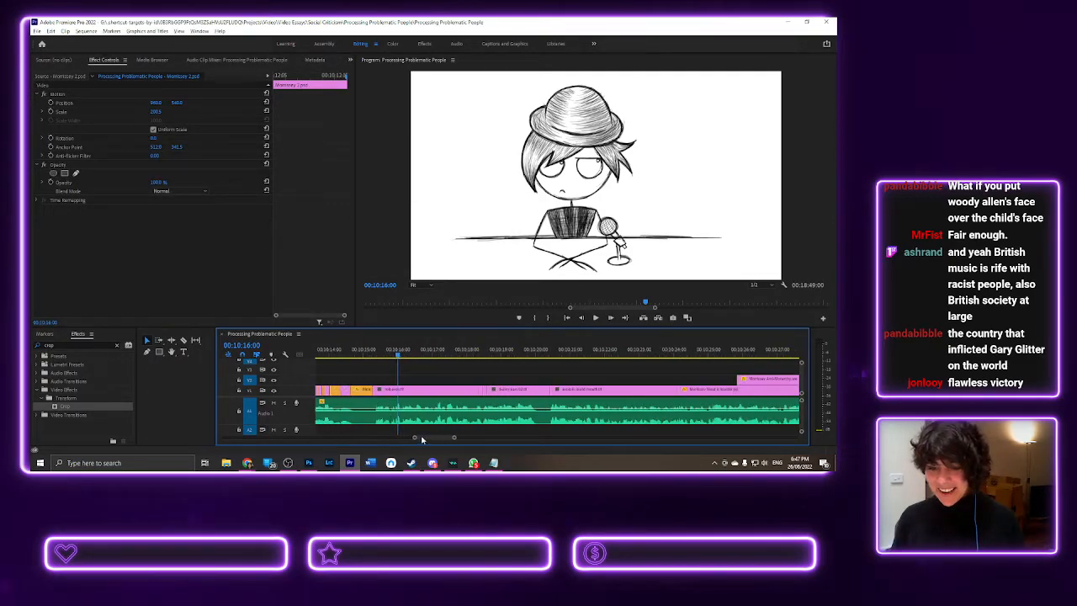
scroll(422, 439, up, 2)
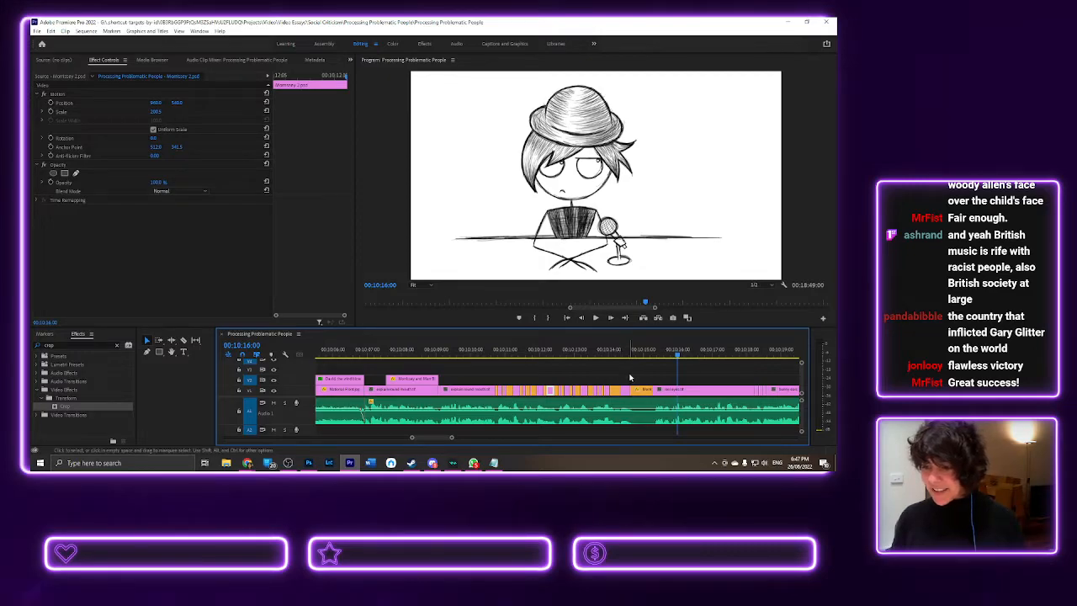
drag(640, 381, 497, 395)
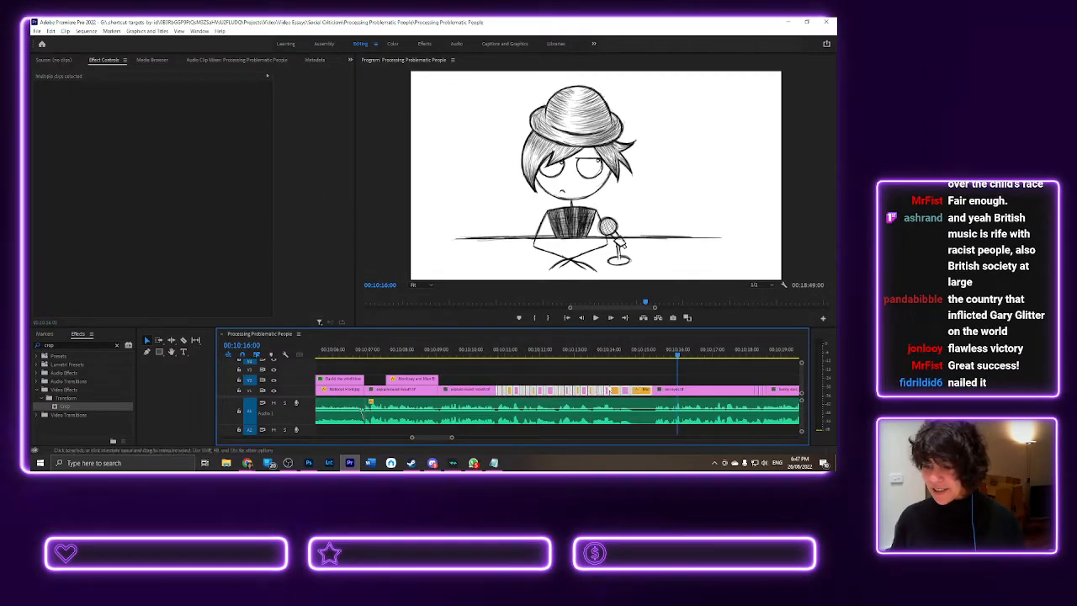
right_click(645, 394)
mouse_move(674, 289)
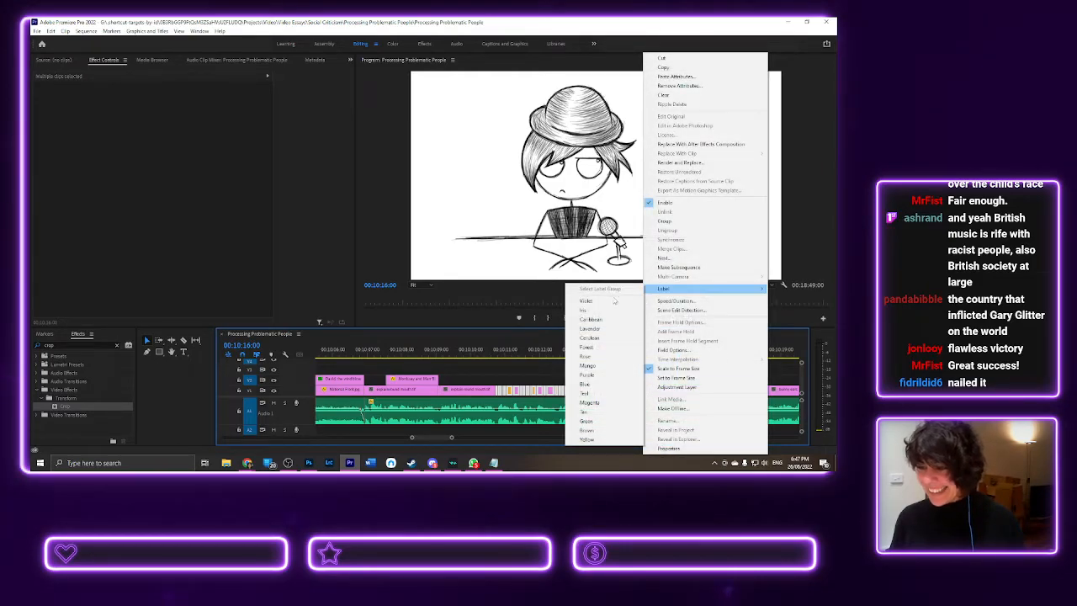
click(599, 329)
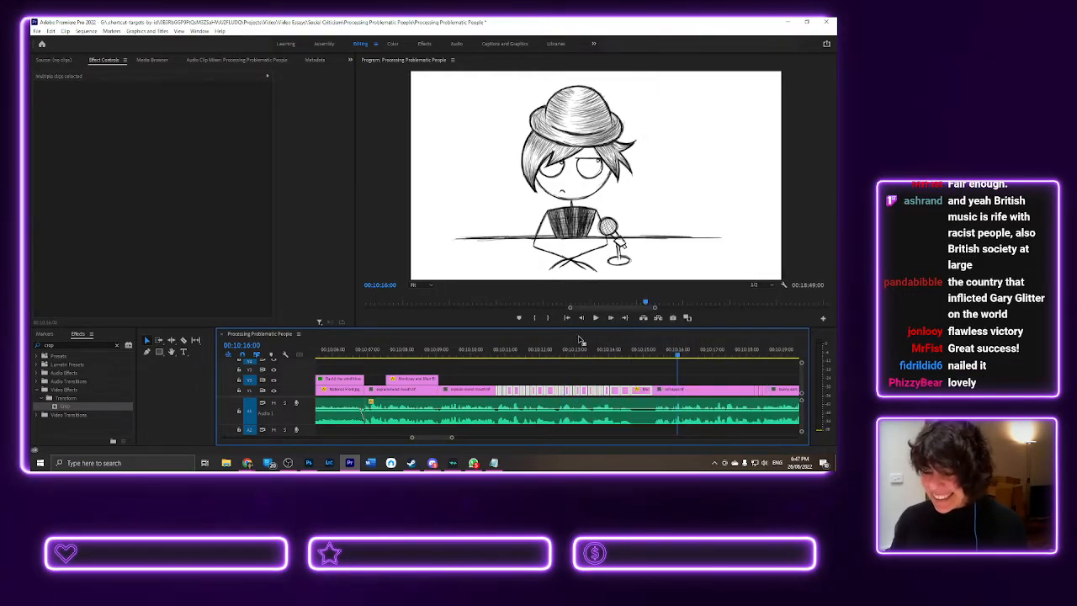
- Play the relabelled Morrissey section, replay its ending from about 00:10:13:00, and inspect the mouth clips around 00:10:14:02
click(487, 350)
key(space)
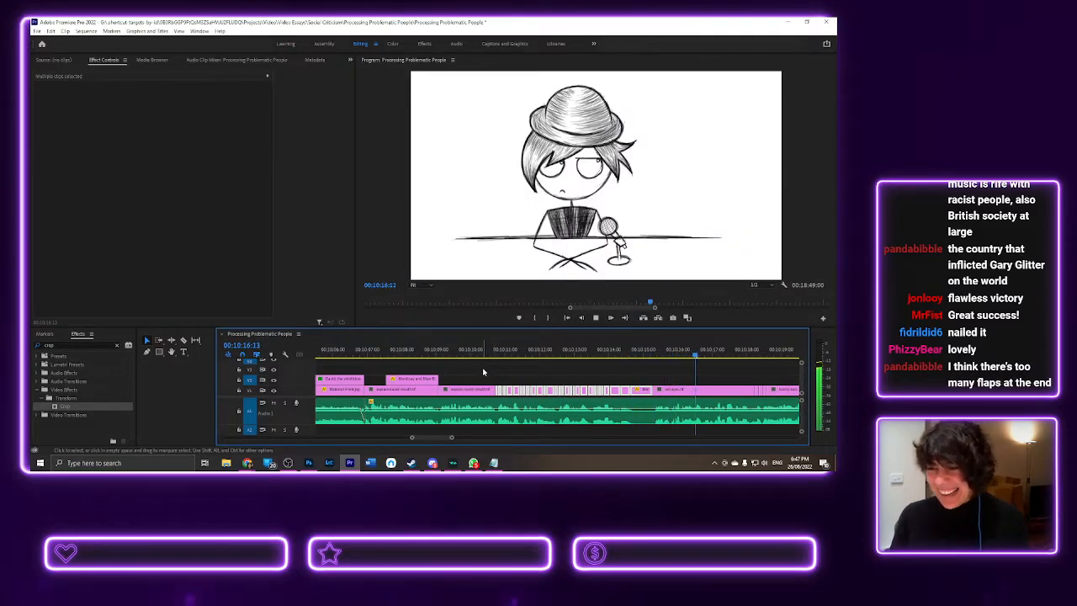
key(space)
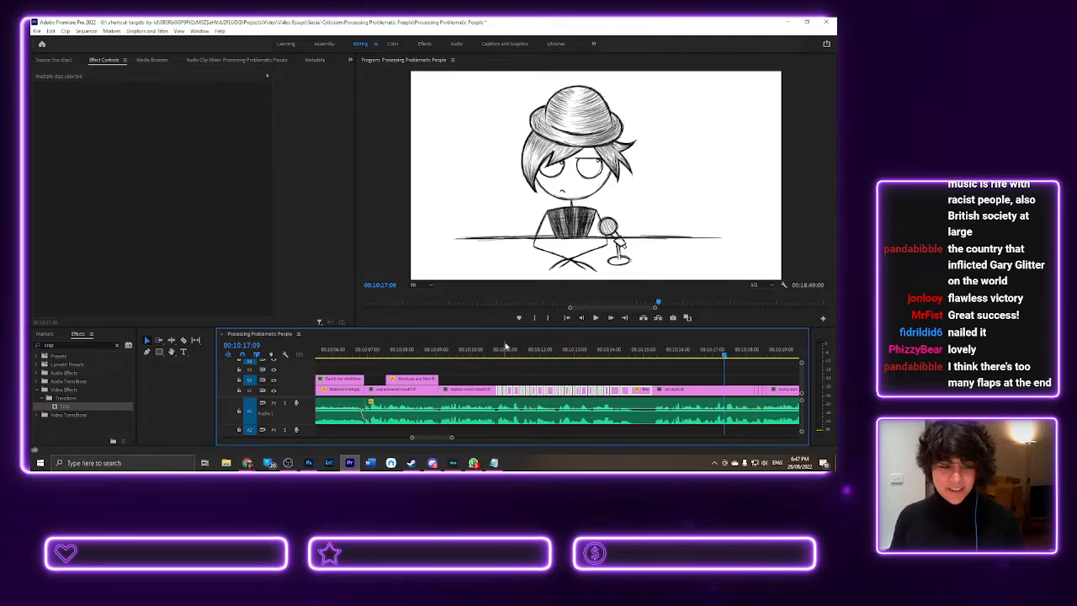
click(575, 351)
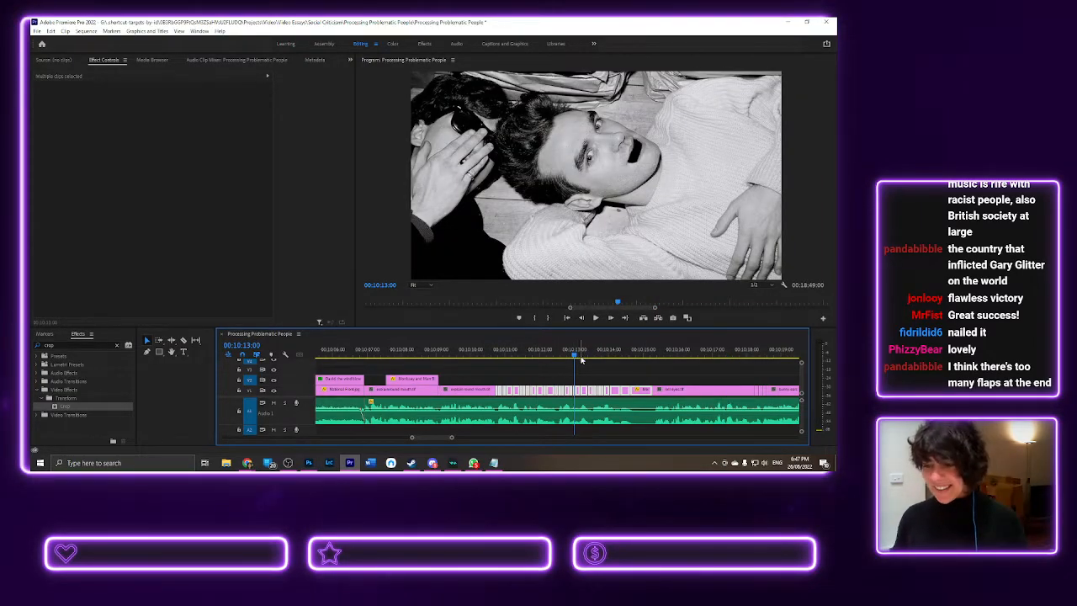
key(space)
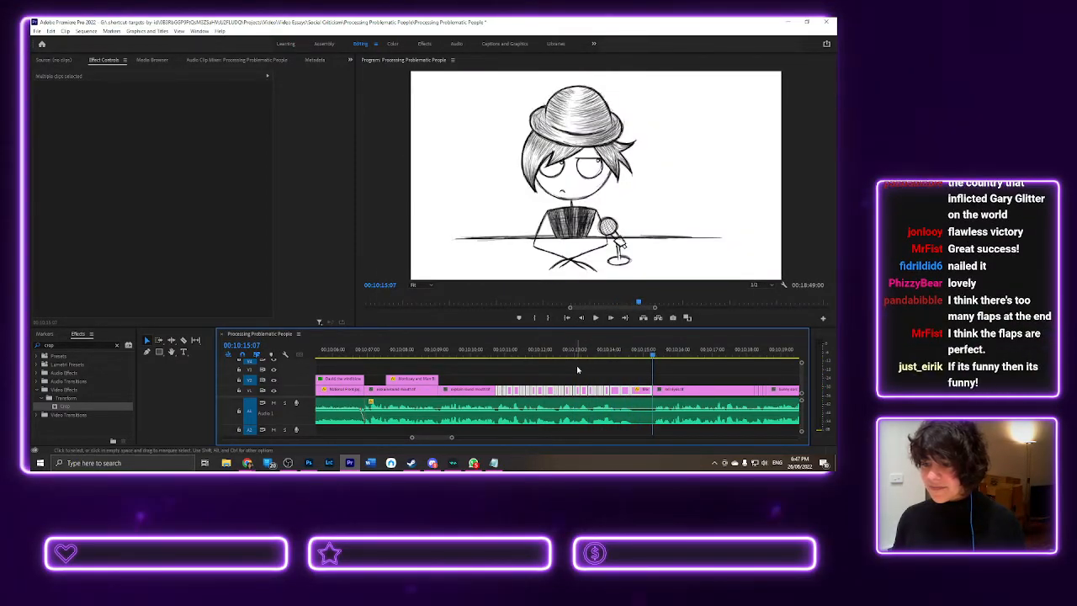
click(578, 354)
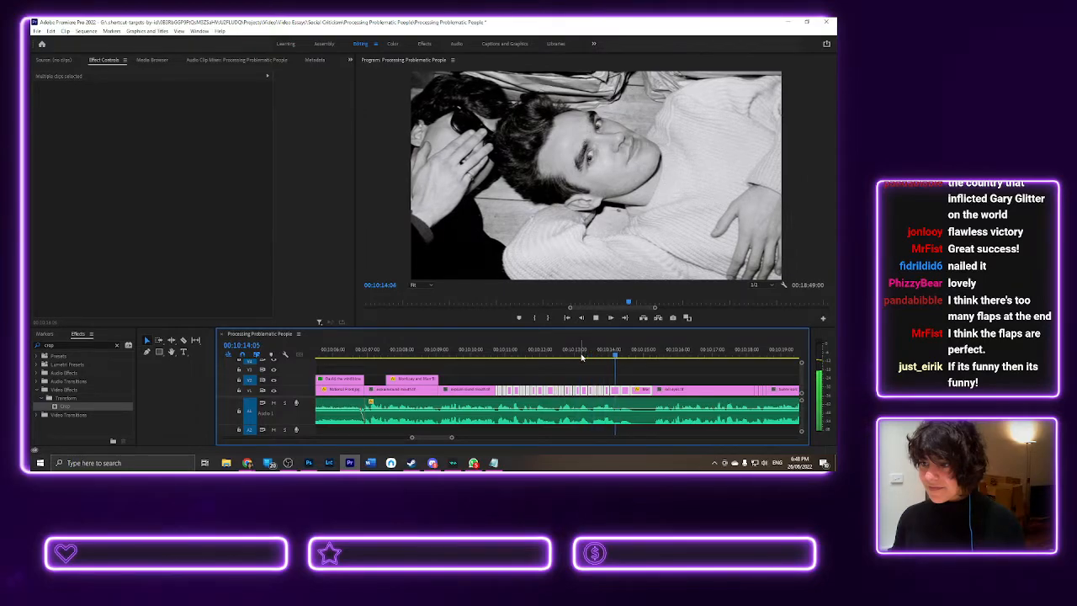
key(space)
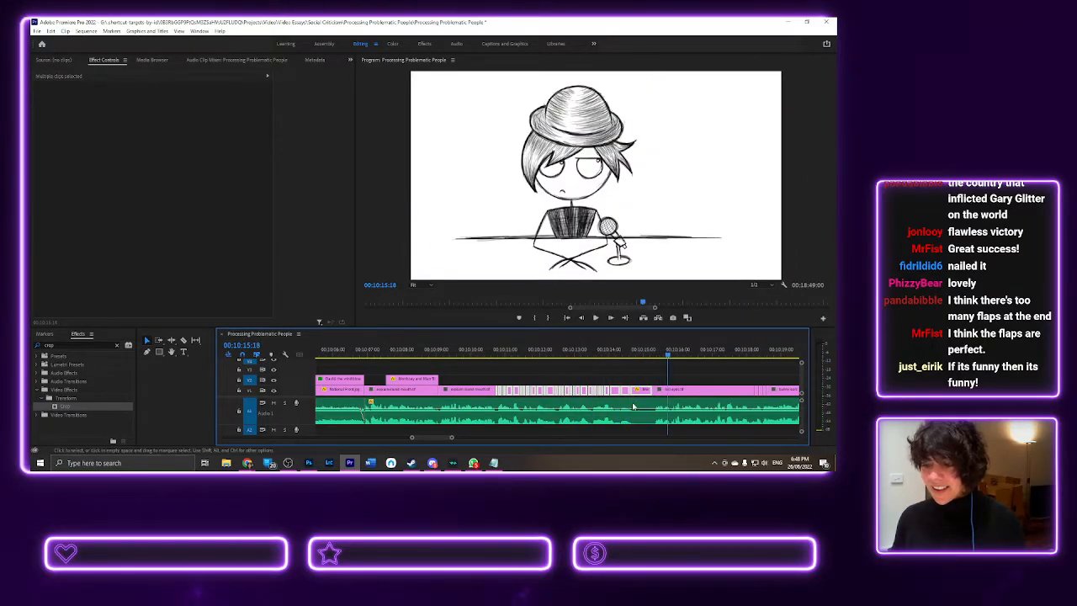
scroll(609, 385, up, 5)
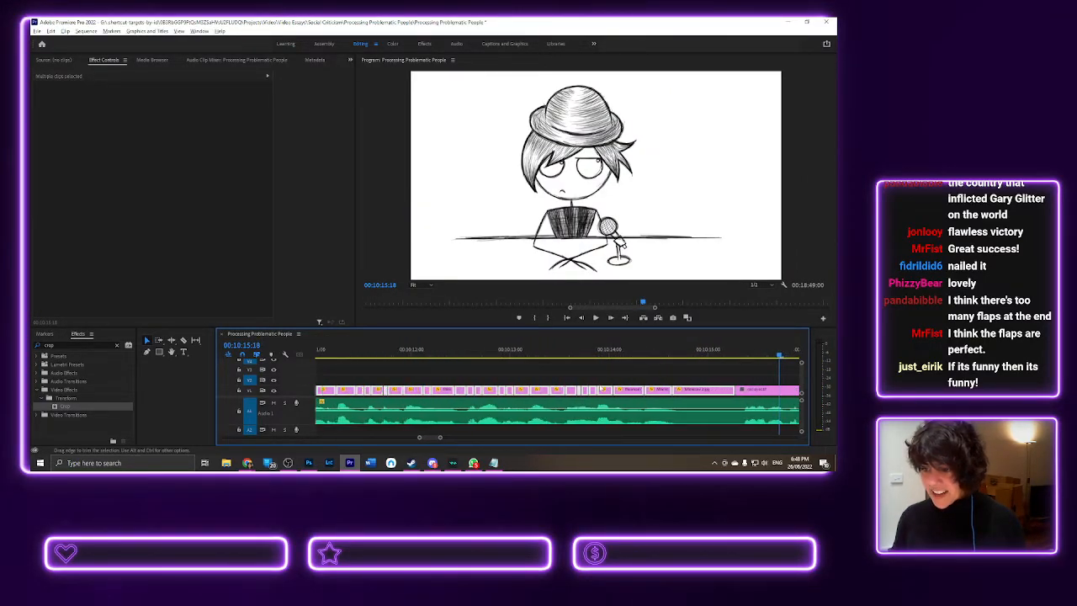
click(620, 357)
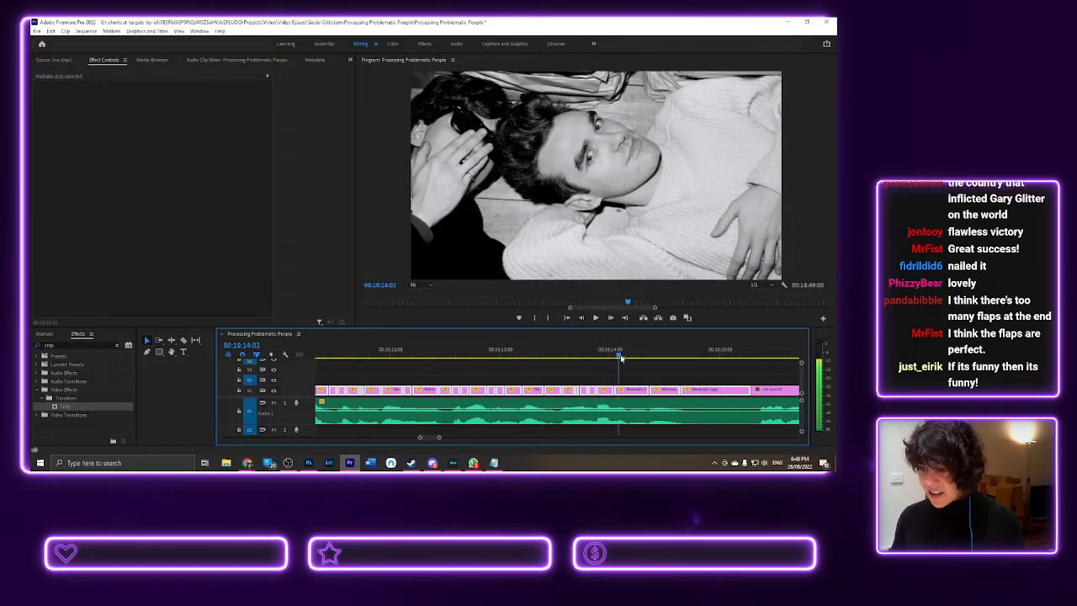
- Remove the open-mouth clip at 00:10:13:19 on V1 and extend the neighbouring closed-mouth Morrissey photo over the gap
mouse_move(628, 358)
mouse_down()
mouse_move(712, 359)
mouse_move(755, 381)
mouse_move(577, 361)
mouse_move(619, 370)
mouse_move(548, 370)
mouse_move(580, 365)
mouse_up()
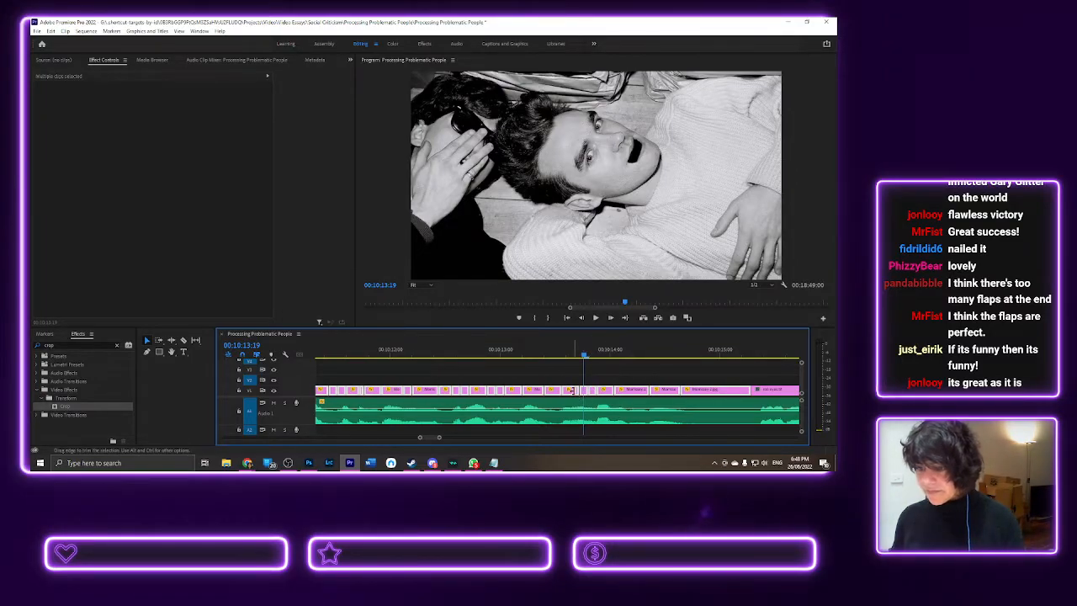
key(Delete)
key(ctrl+z)
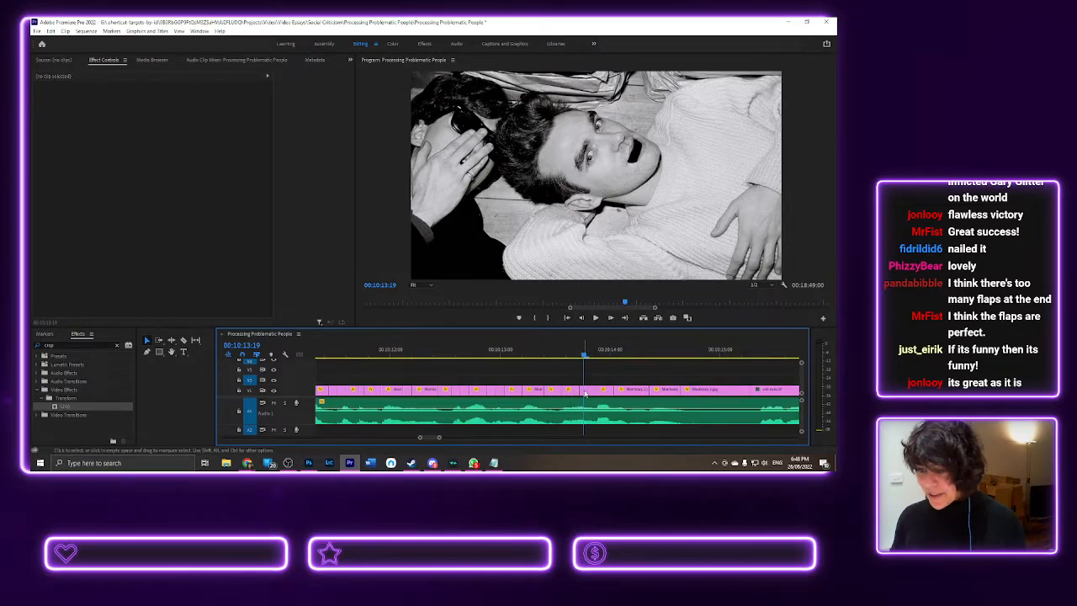
click(584, 390)
drag(585, 390, 584, 391)
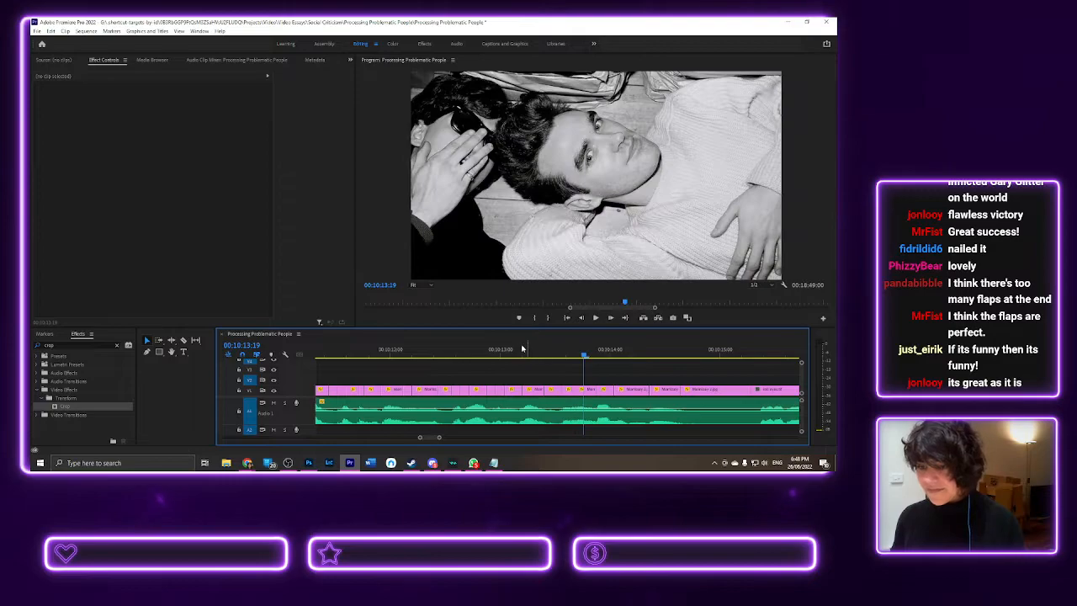
- Play the end of the Morrissey lip-sync twice from about 00:10:13:00 to check the shortened mouth movements
click(509, 354)
key(space)
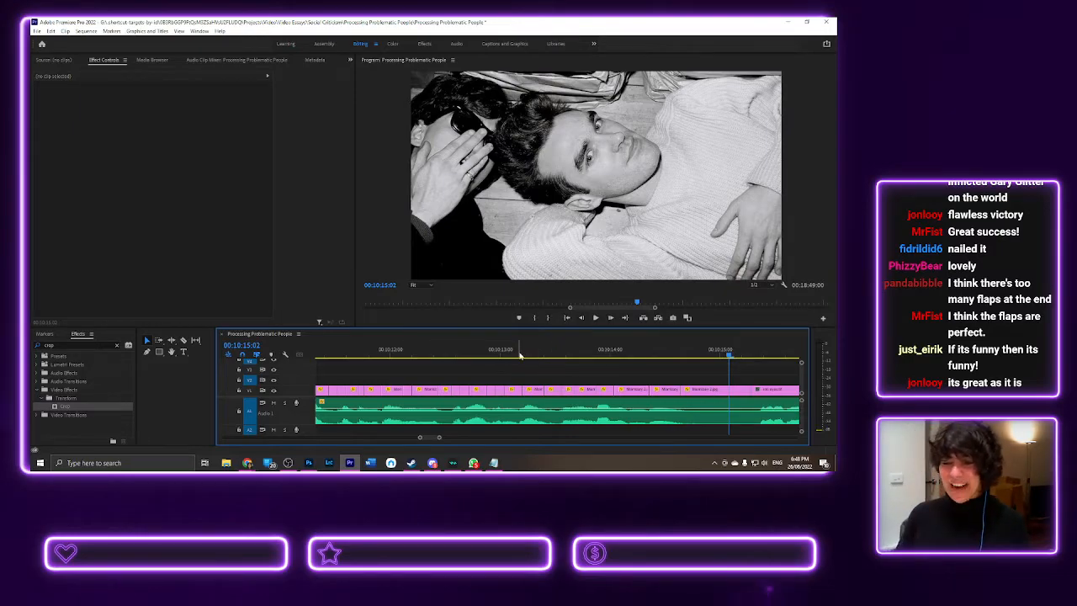
click(505, 353)
key(space)
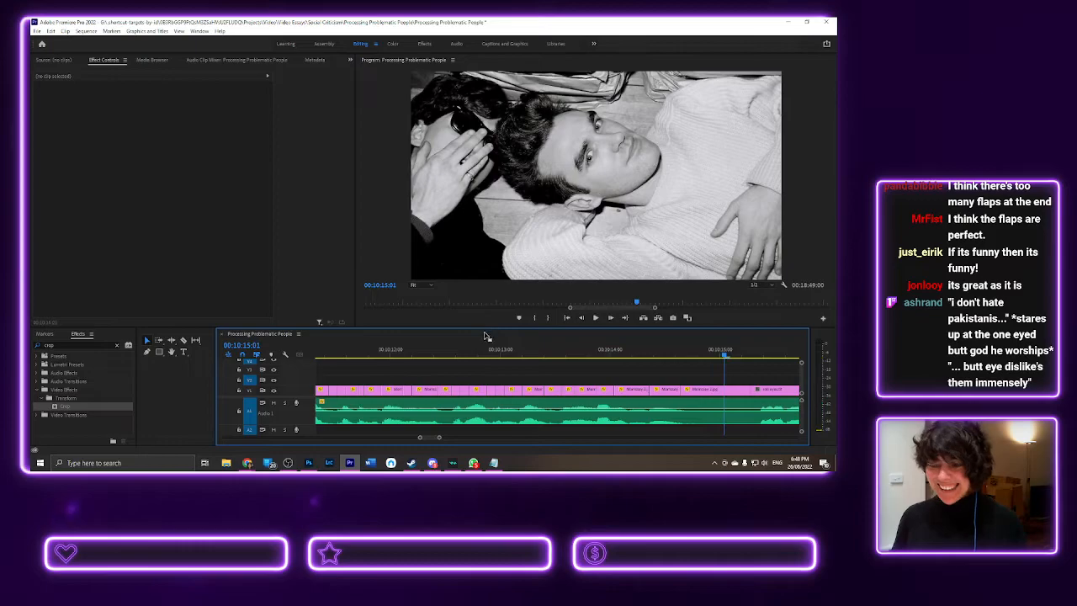
- Play the complete Morrissey section from 00:10:10:17 to about 00:10:16:16, through the cut back to the drawn character
scroll(404, 378, down, 3)
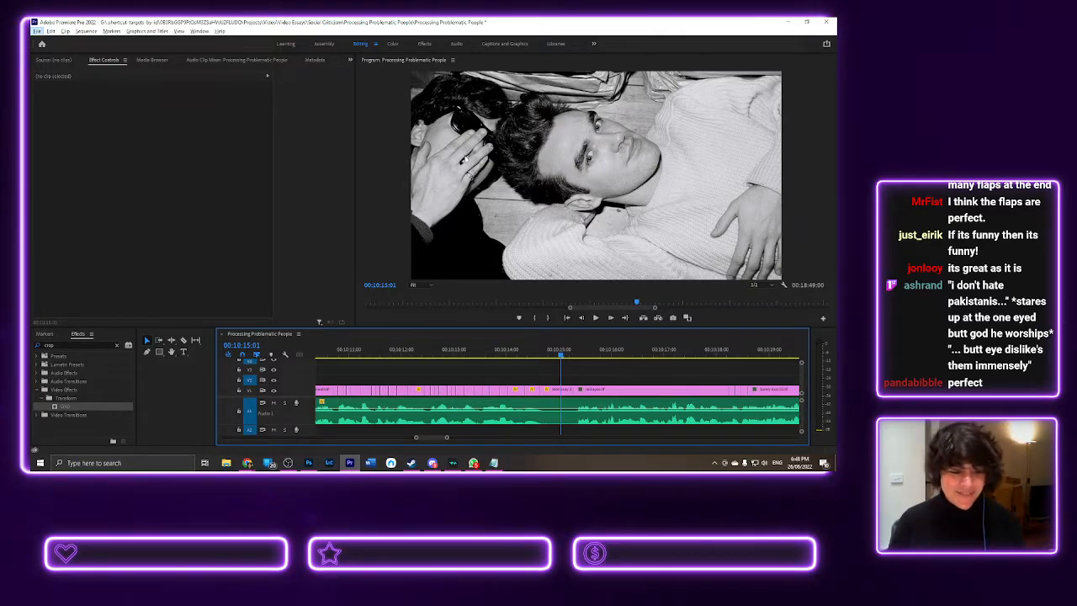
click(359, 354)
mouse_move(345, 354)
mouse_down()
mouse_move(325, 352)
mouse_move(334, 348)
mouse_up()
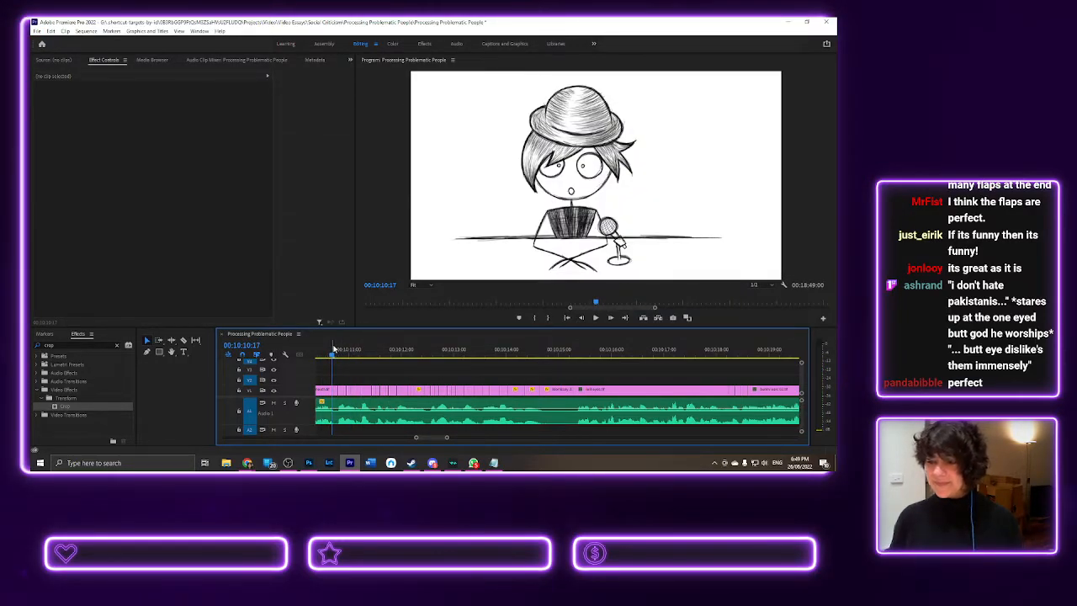
key(space)
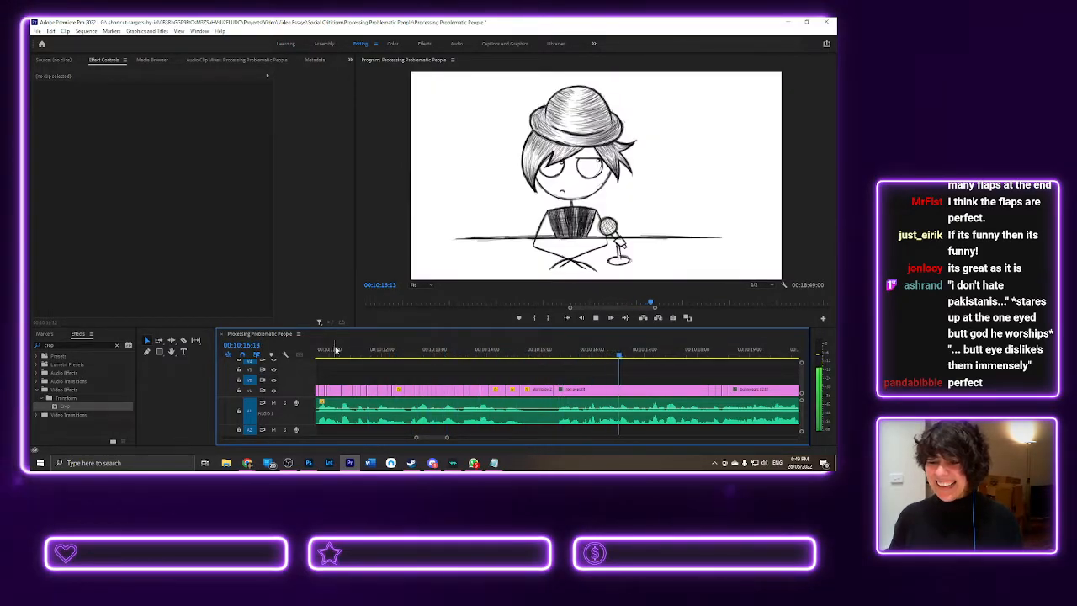
key(space)
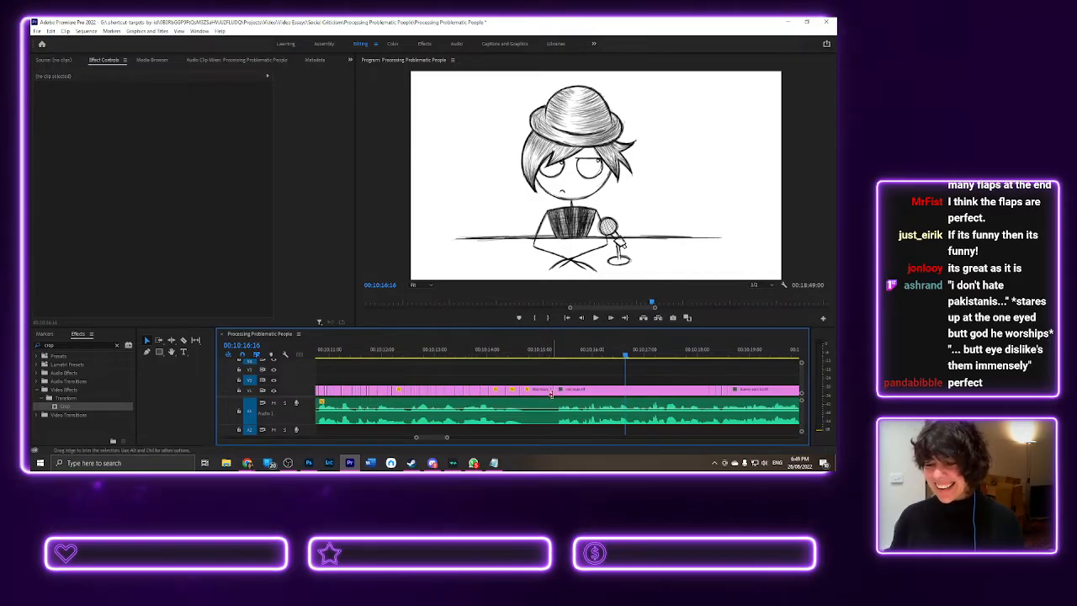
- Move the V1 cut between the last Morrissey photo and the drawn-character clip to about 00:10:15:09, where the voiceover resumes
drag(556, 392, 557, 392)
click(555, 351)
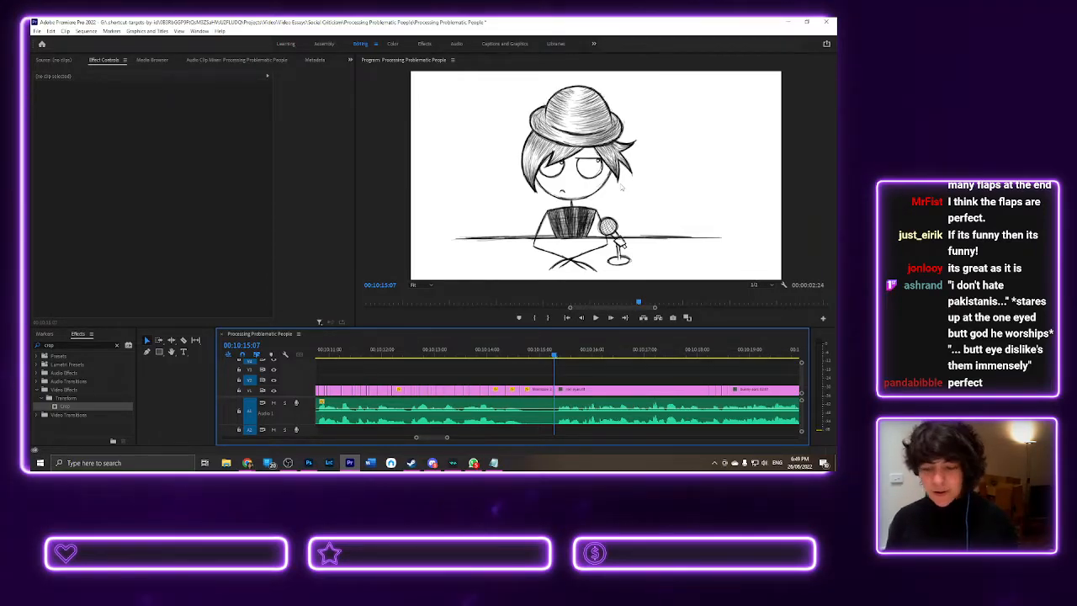
scroll(557, 371, down, 5)
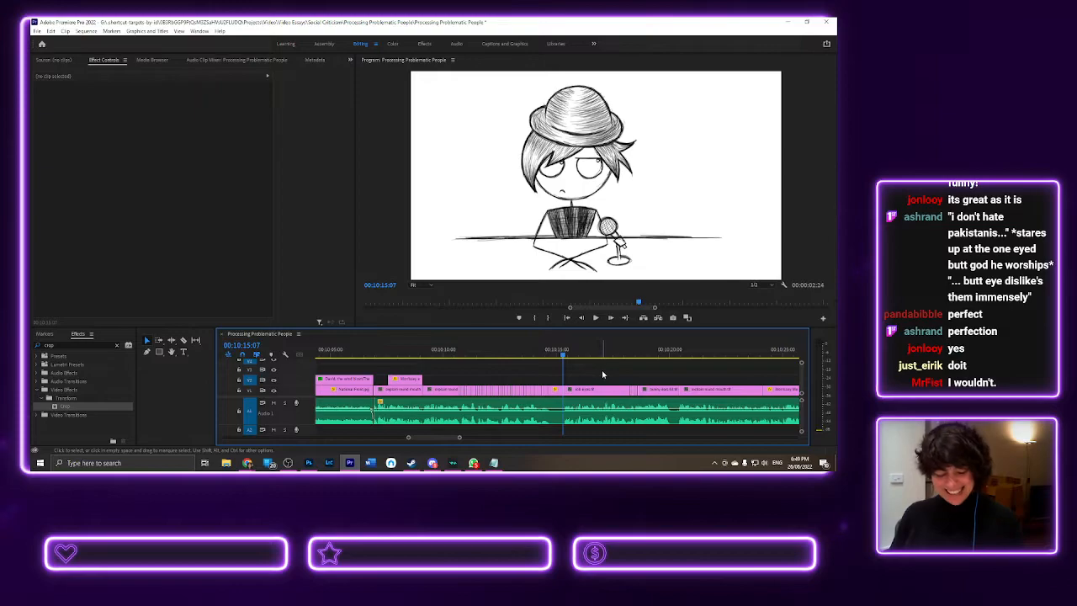
scroll(575, 412, up, 3)
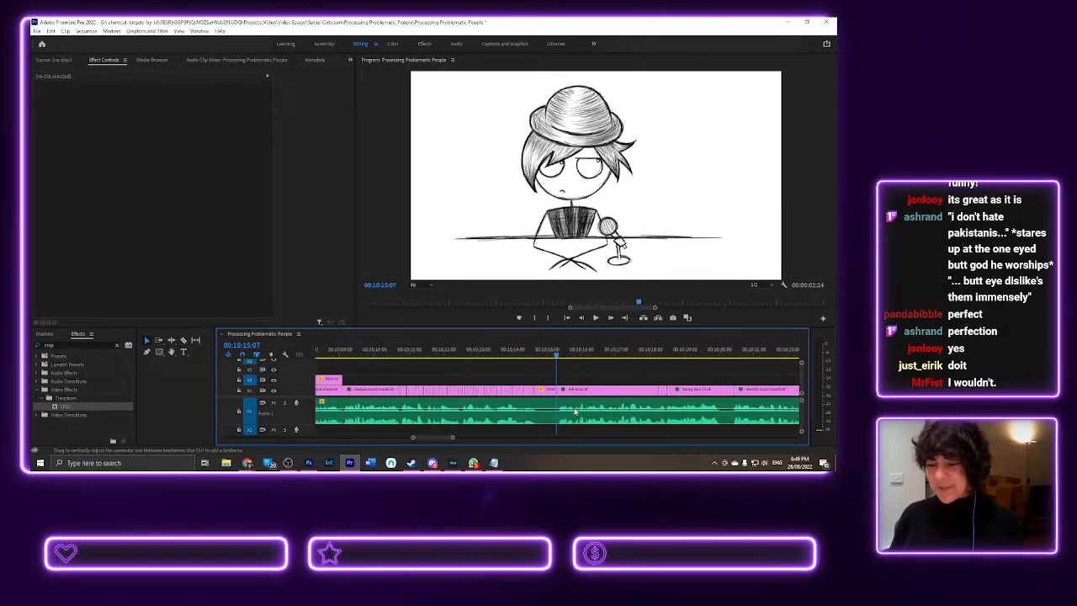
scroll(575, 412, up, 3)
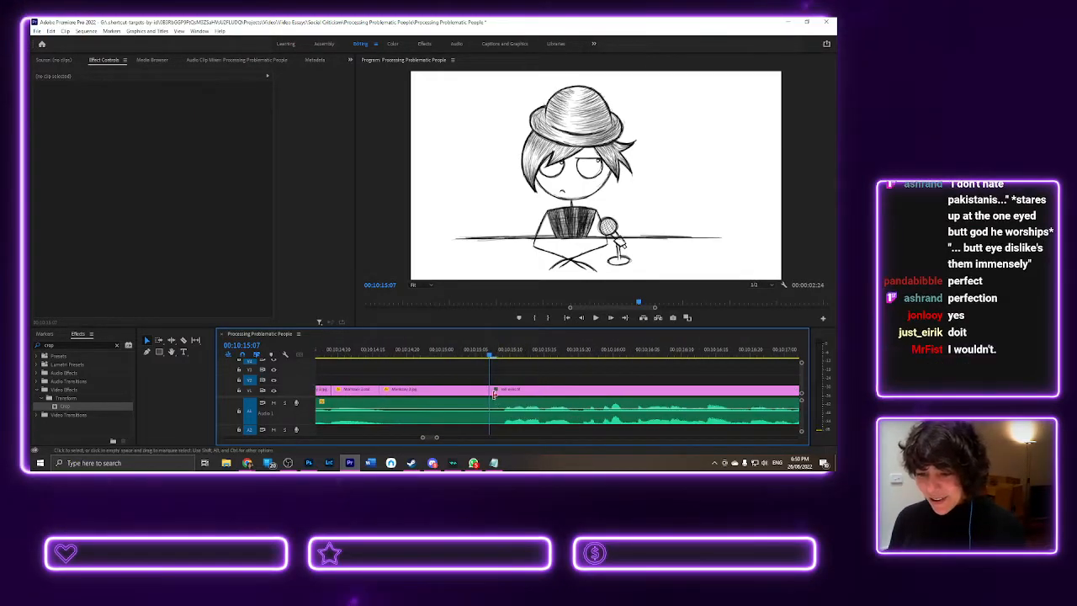
drag(493, 389, 503, 391)
drag(354, 352, 344, 352)
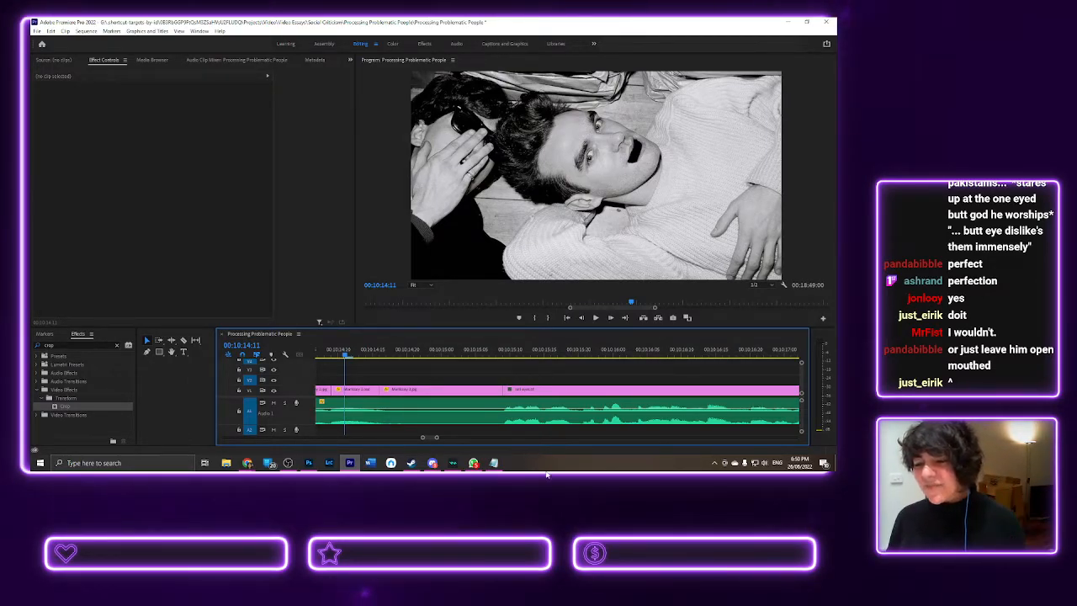
- Split the voiceover on A1 at the cut between the last Morrissey photo and the drawn-character clip
click(184, 340)
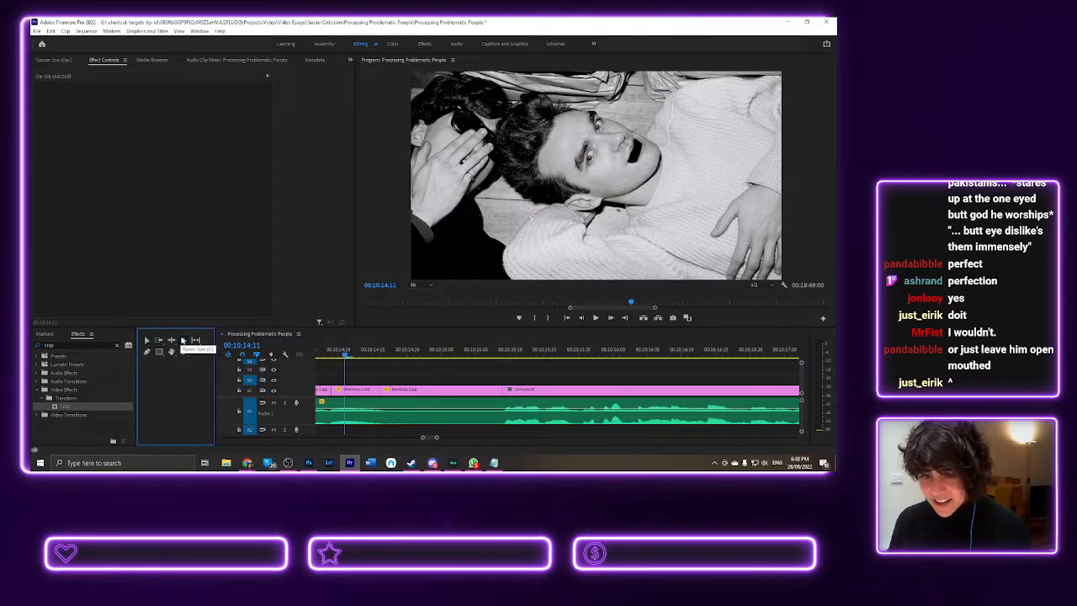
click(505, 401)
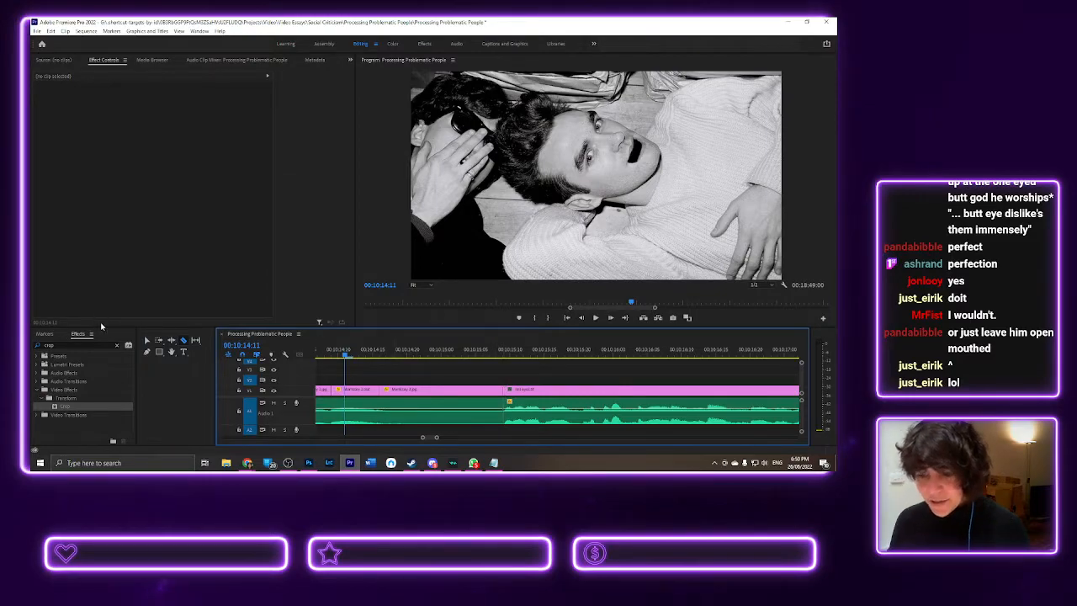
click(149, 339)
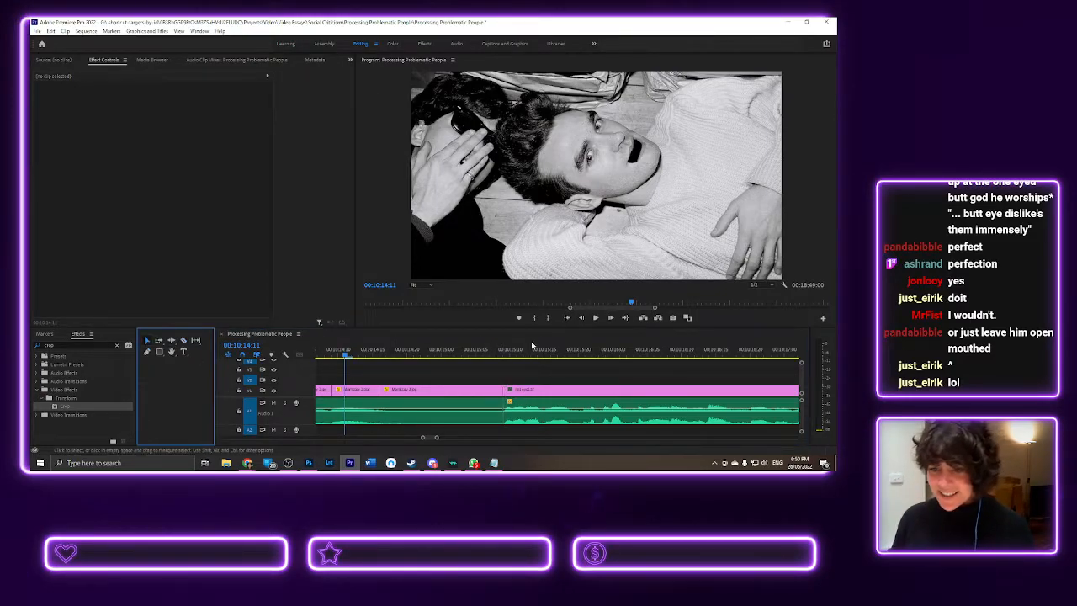
- Select every video and audio clip after the Morrissey section and shift them about 9 seconds later to open a gap
scroll(603, 403, down, 6)
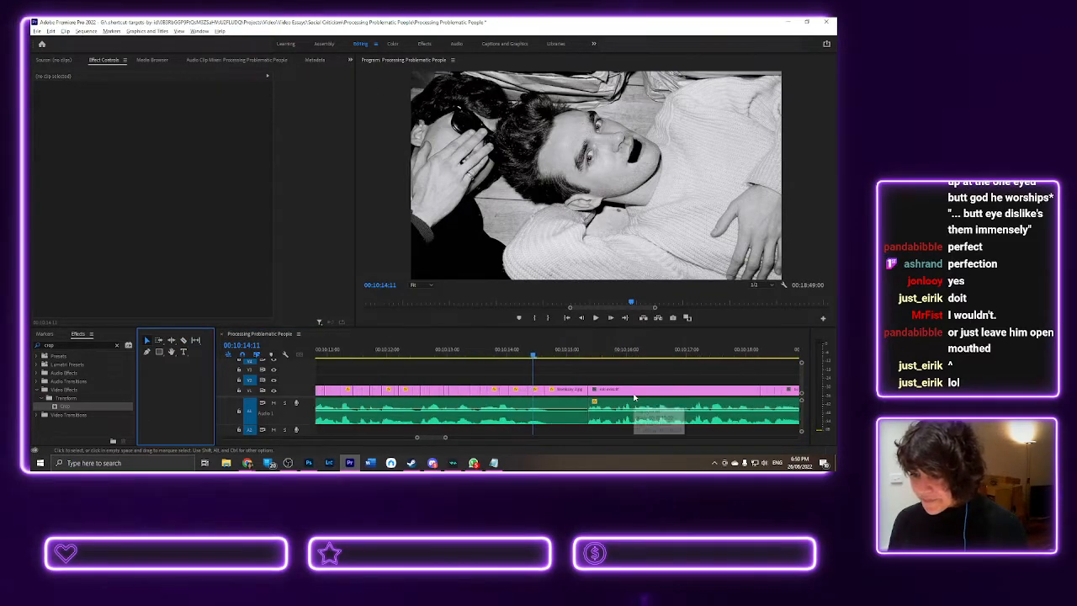
click(634, 396)
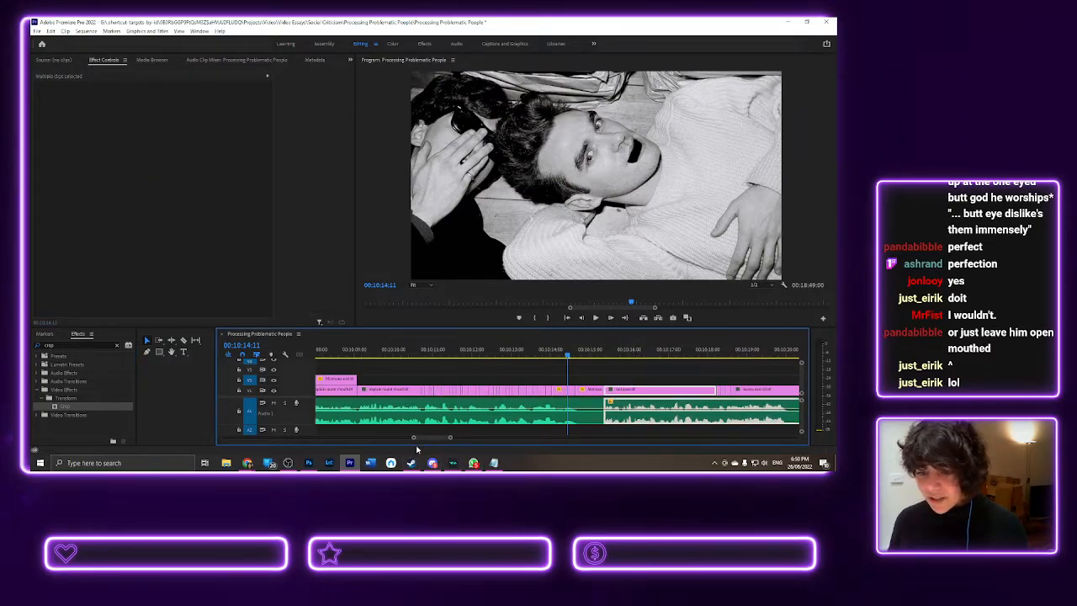
scroll(428, 441, down, 5)
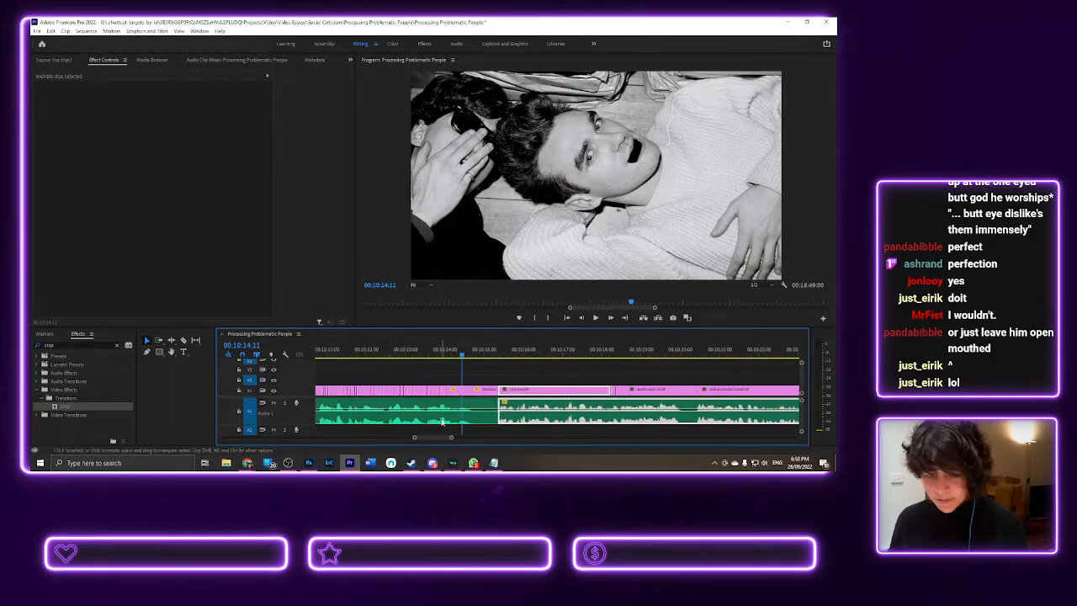
scroll(469, 408, down, 5)
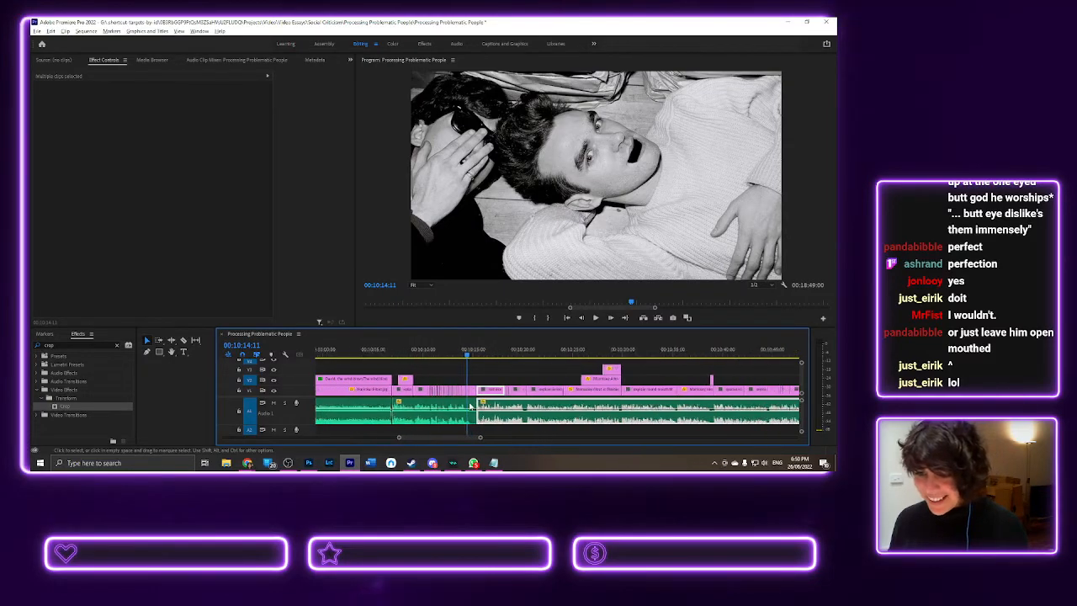
scroll(469, 407, down, 5)
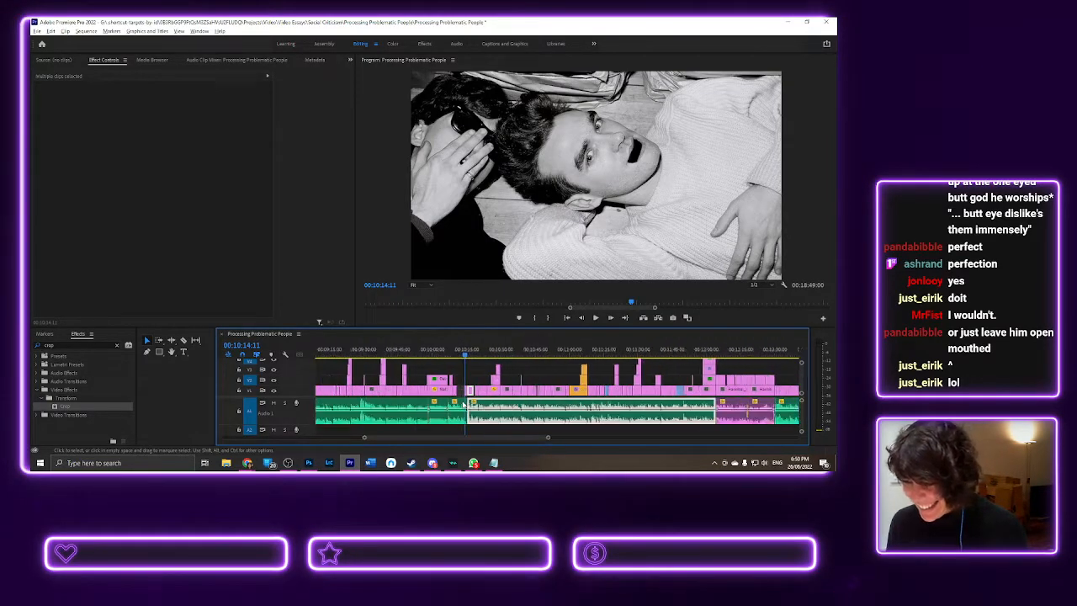
scroll(464, 406, down, 5)
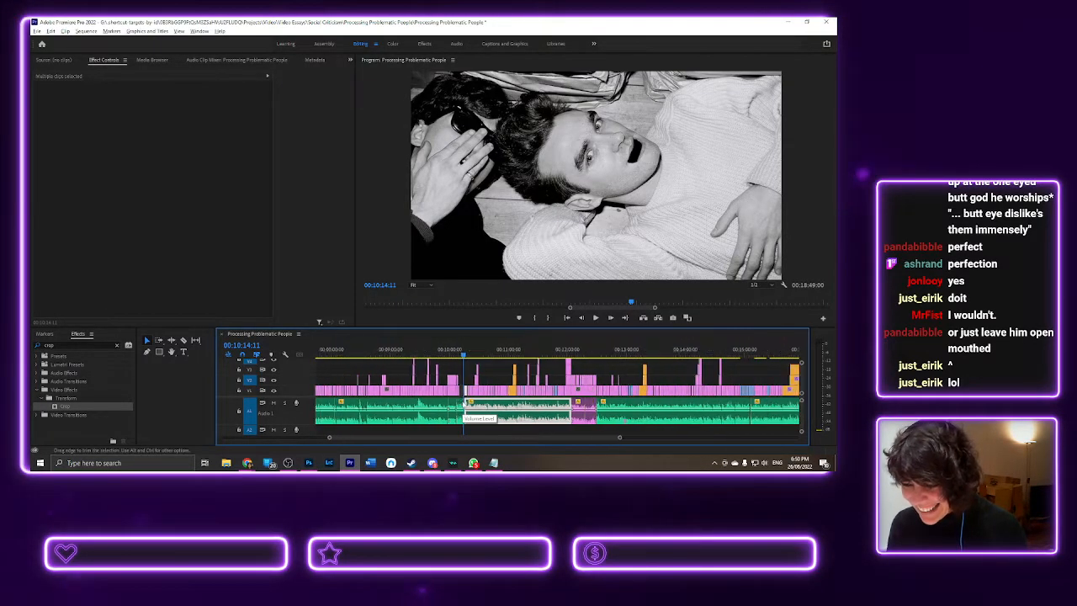
scroll(463, 406, down, 5)
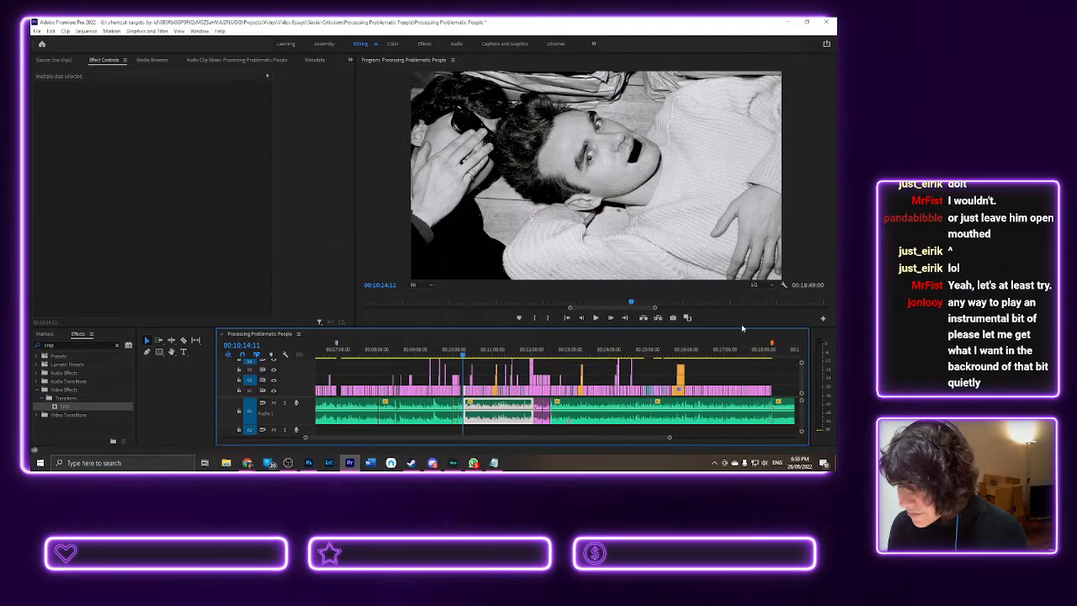
drag(741, 327, 739, 257)
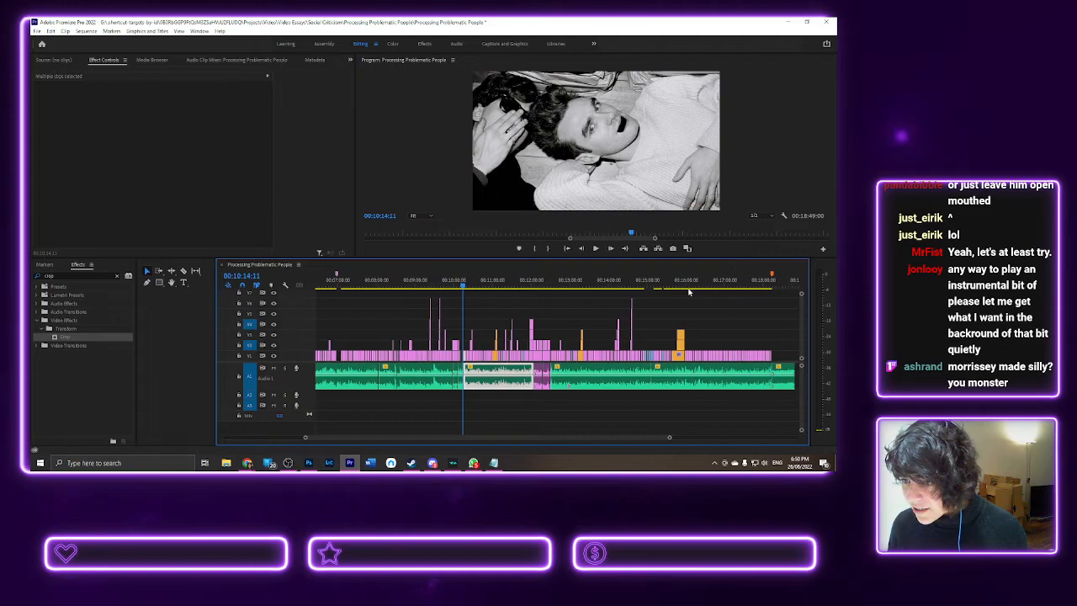
drag(788, 395, 464, 293)
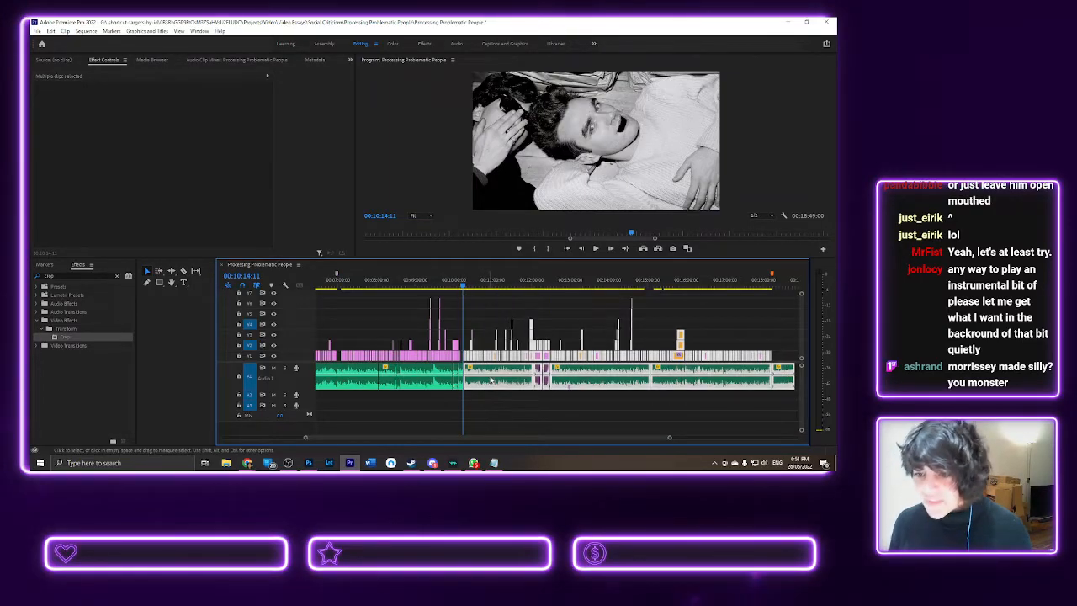
drag(494, 371, 498, 371)
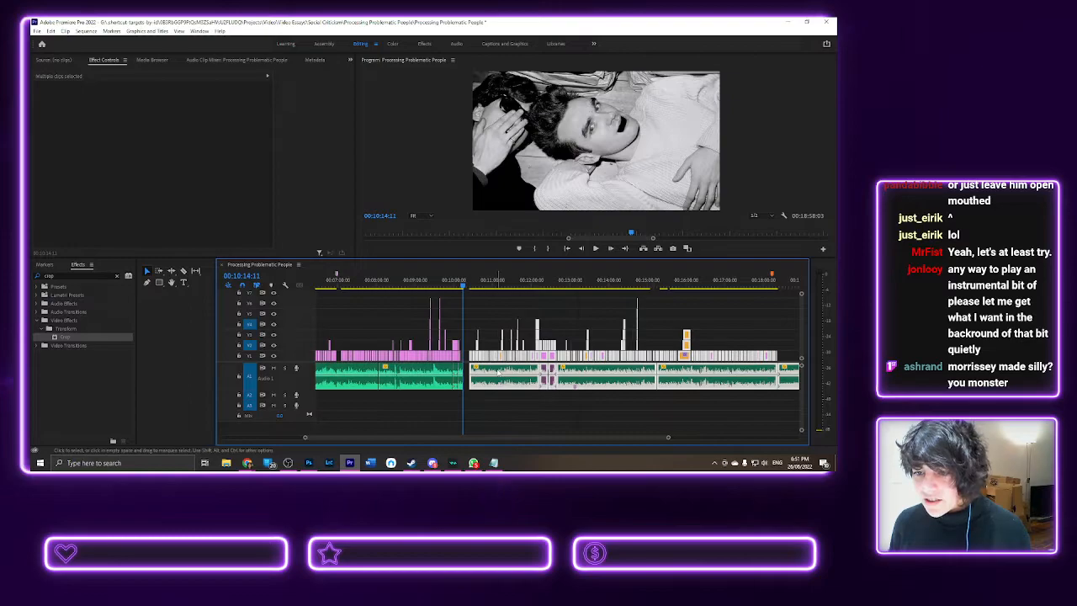
- Extend the last closed-mouth Morrissey photo on V1 into the gap, to about 00:10:16:03
key(=)
key(=)
key(=)
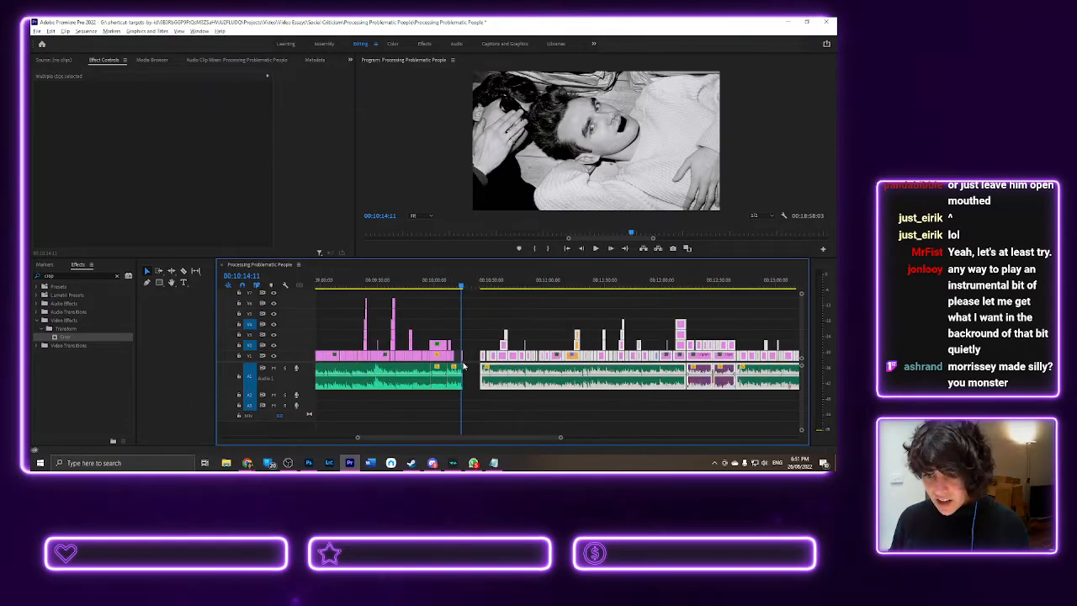
key(=)
key(=)
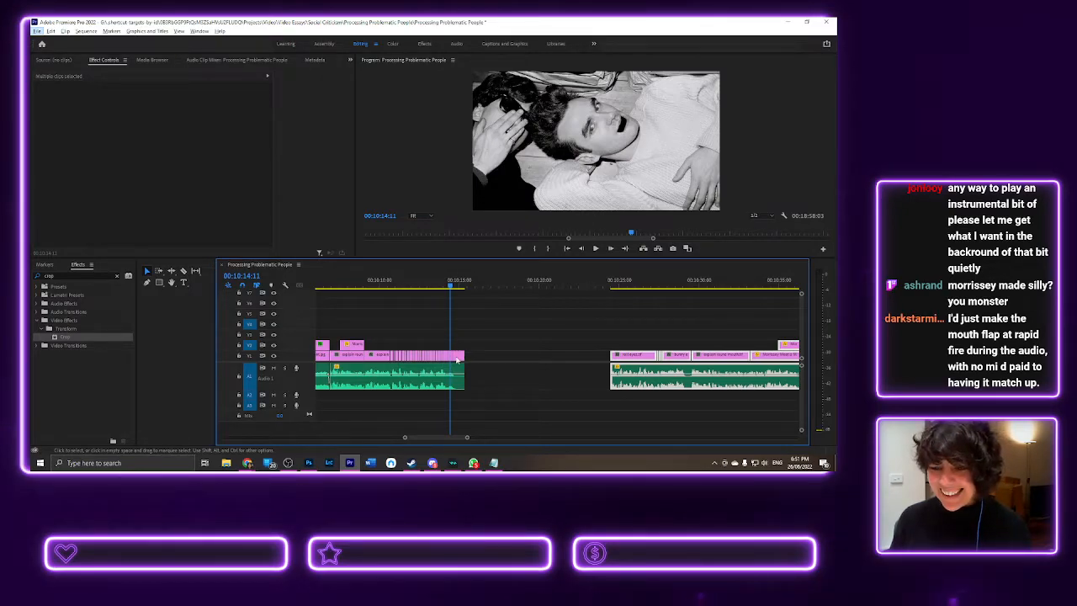
click(462, 357)
drag(461, 356, 474, 356)
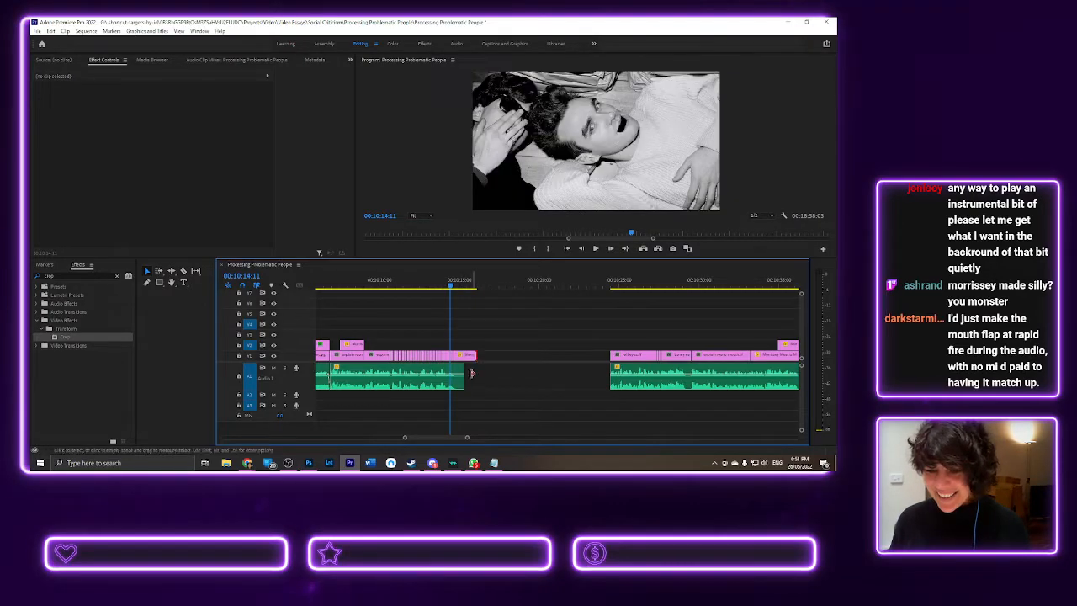
- Copy the Morrissey 2.psd mouth clip at 00:10:14:11 onto V1 directly after the extended photo and return the playhead to 00:10:13:23
click(453, 358)
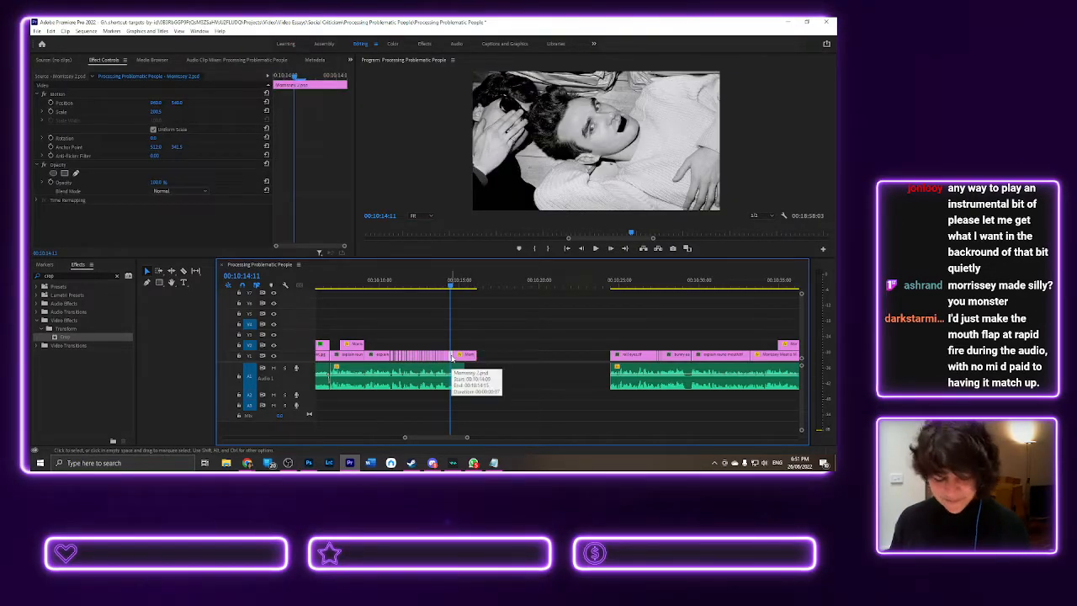
click(479, 287)
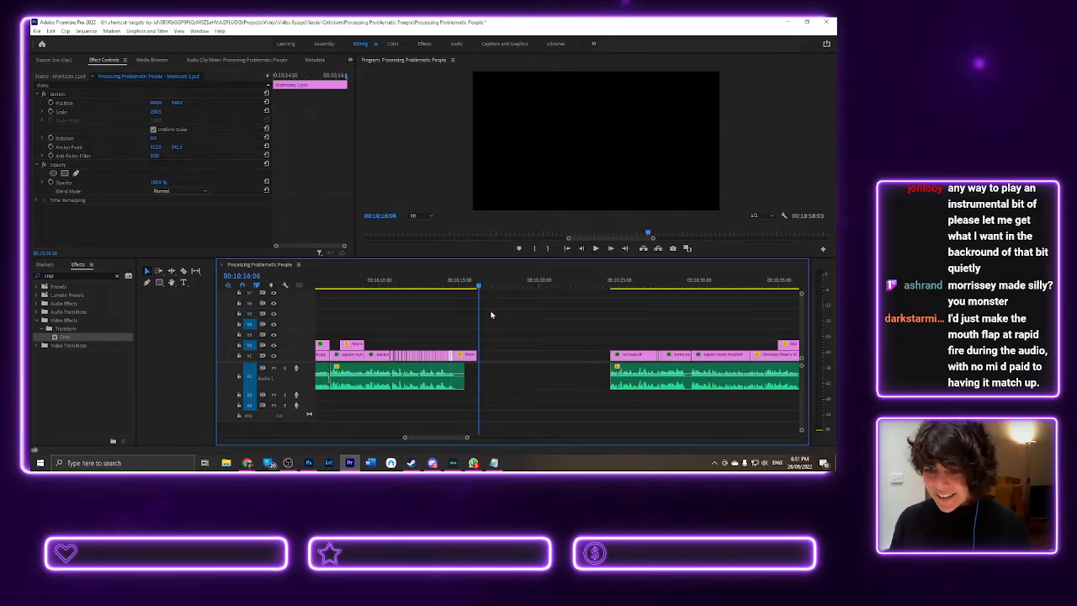
scroll(479, 353, up, 3)
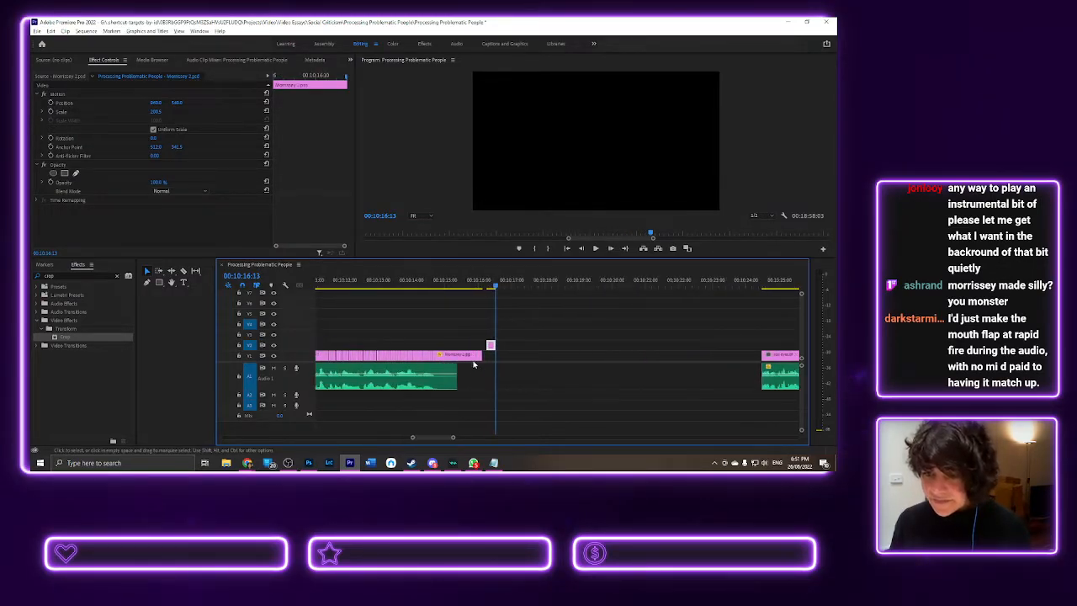
drag(482, 354, 491, 354)
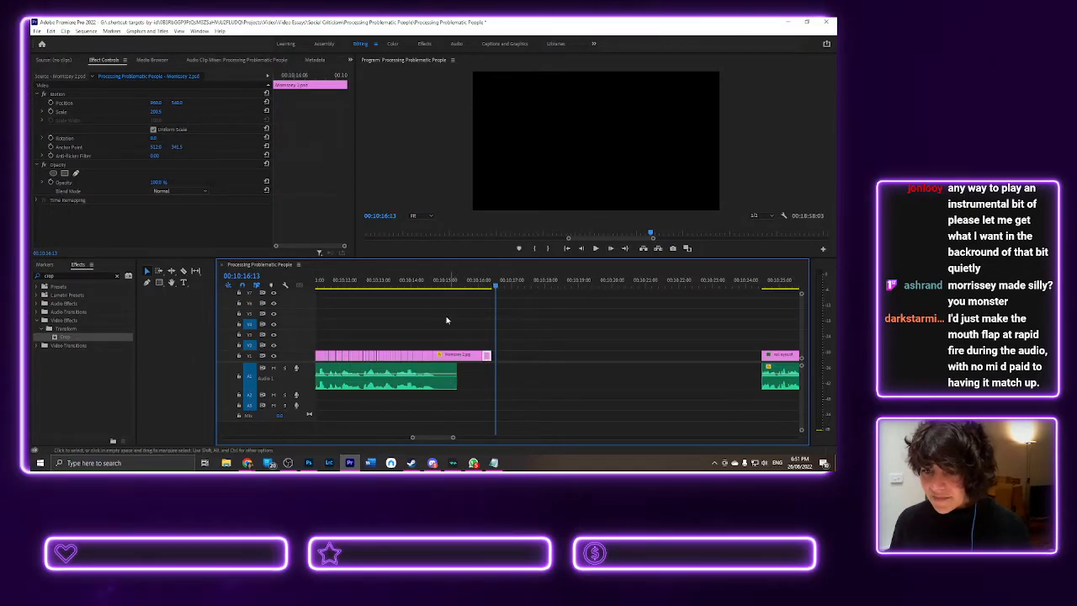
click(410, 283)
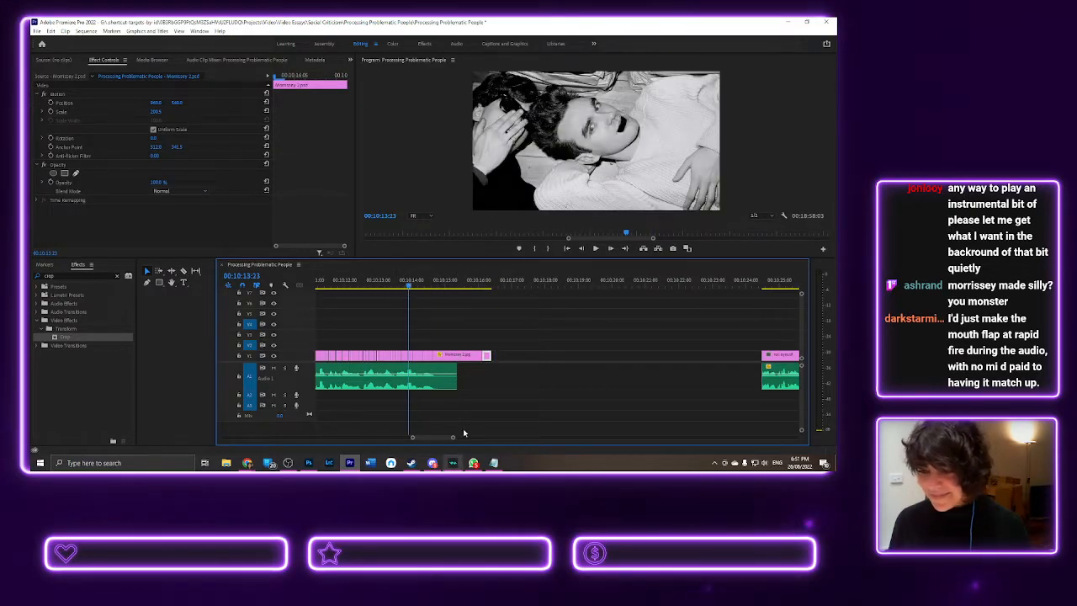
- Ripple-delete the empty gap after the final Morrissey mouth clip on V1 and play the result from 00:10:10:17
click(522, 358)
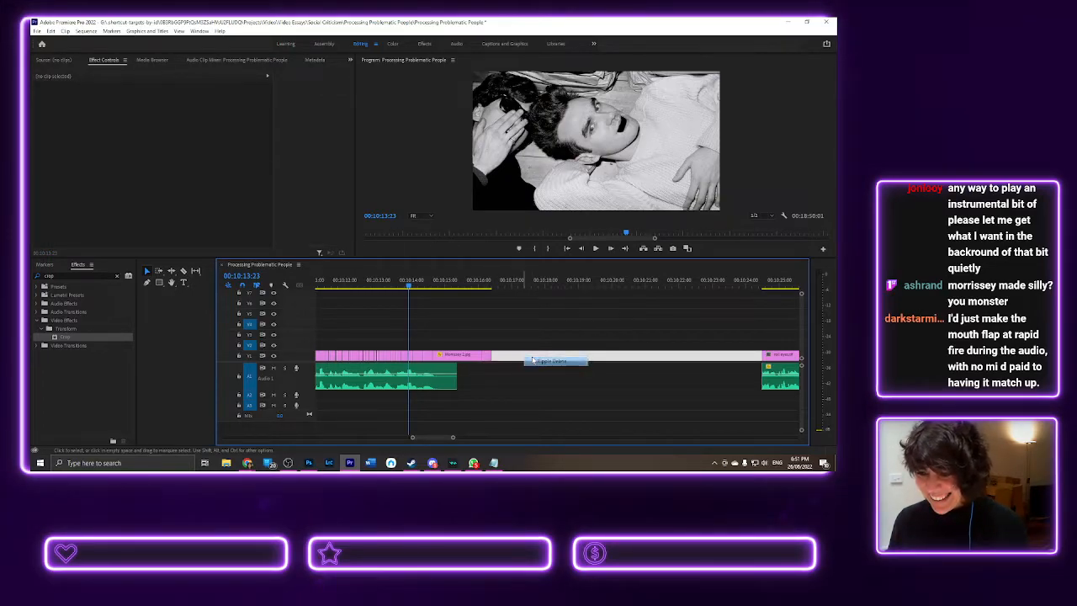
key(Delete)
drag(401, 289, 358, 290)
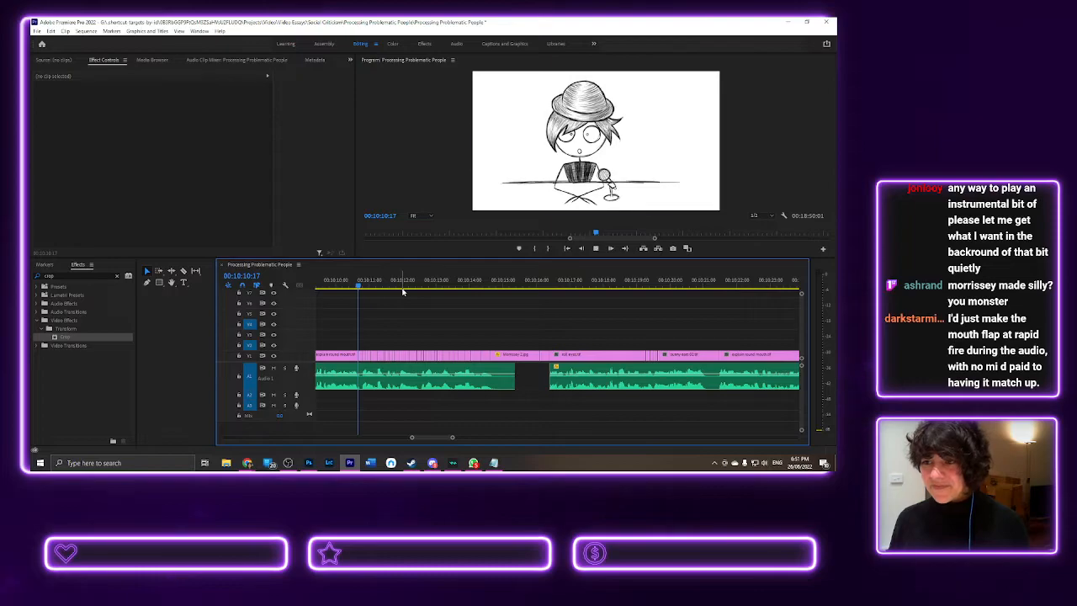
key(space)
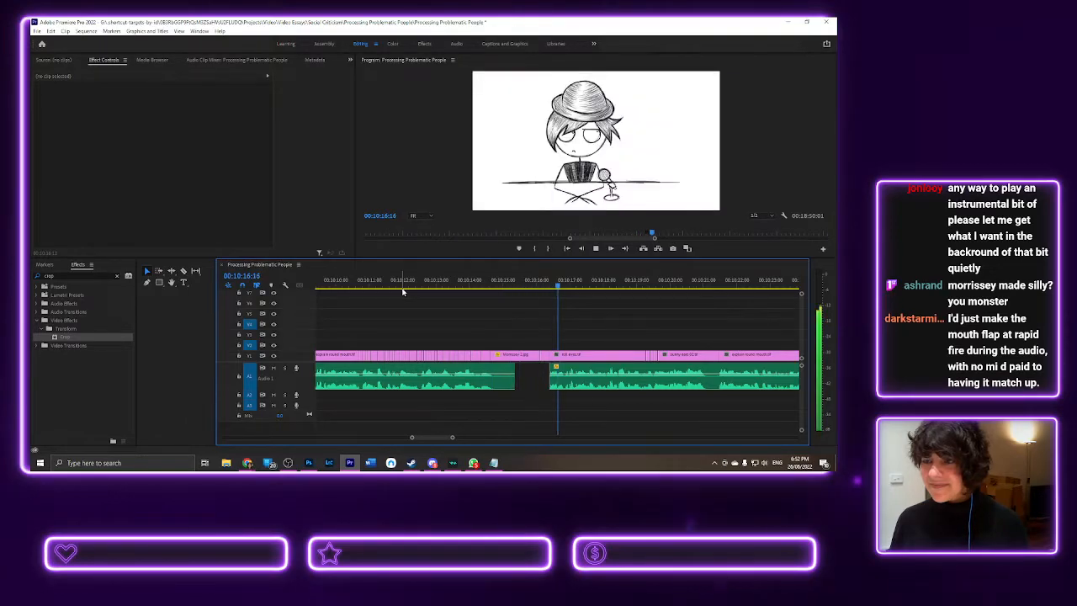
key(alt+f)
- Shorten the end of the final Morrissey mouth clip by about 8 frames, closing the gap, and play the passage from 00:10:10:14
click(543, 356)
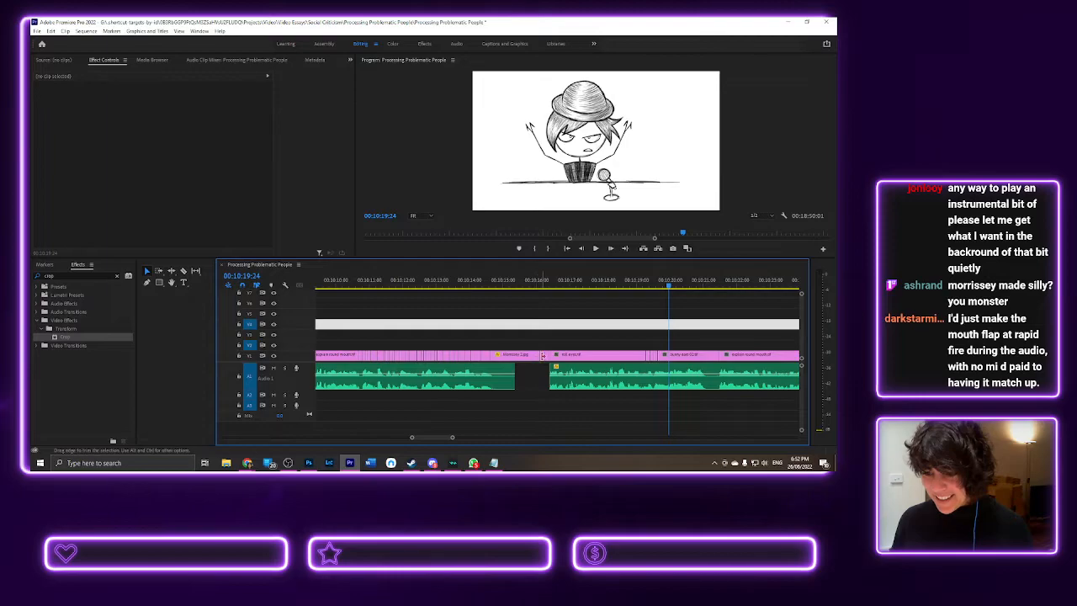
drag(543, 357, 527, 360)
click(529, 286)
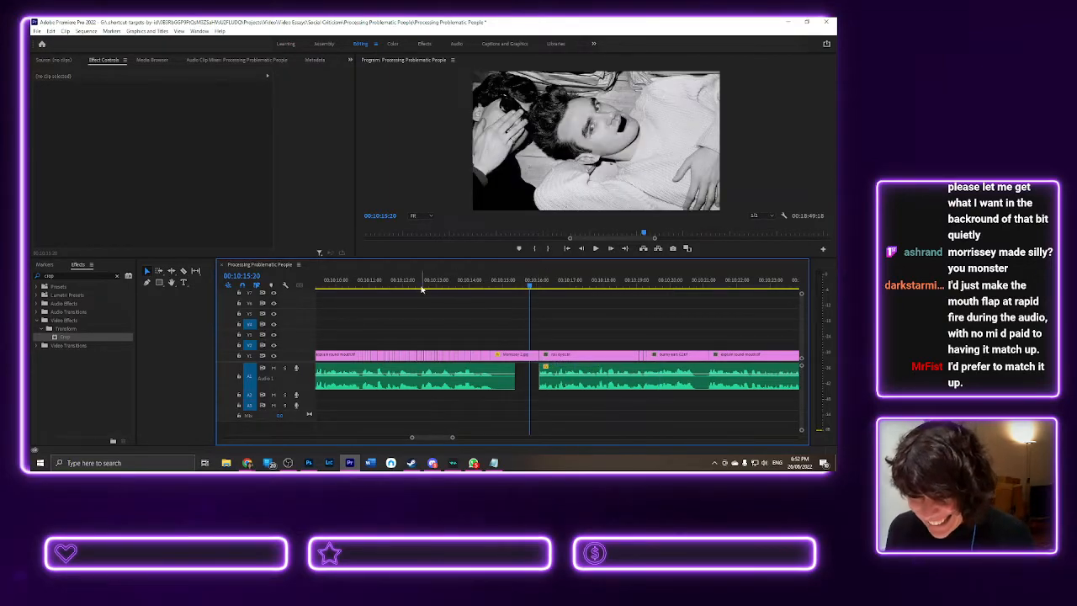
click(365, 286)
drag(365, 287, 358, 286)
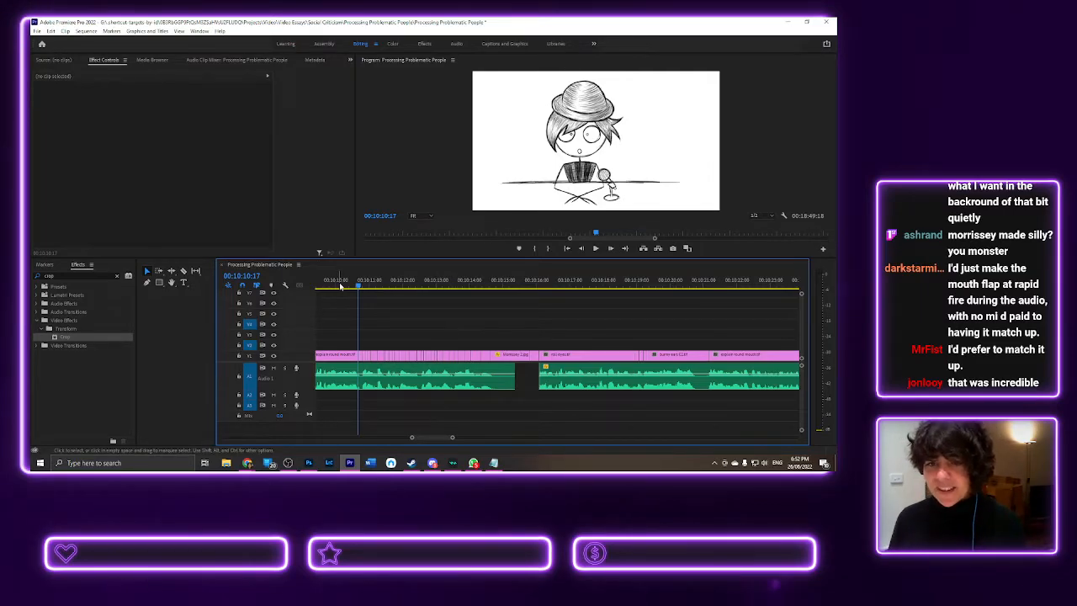
click(355, 287)
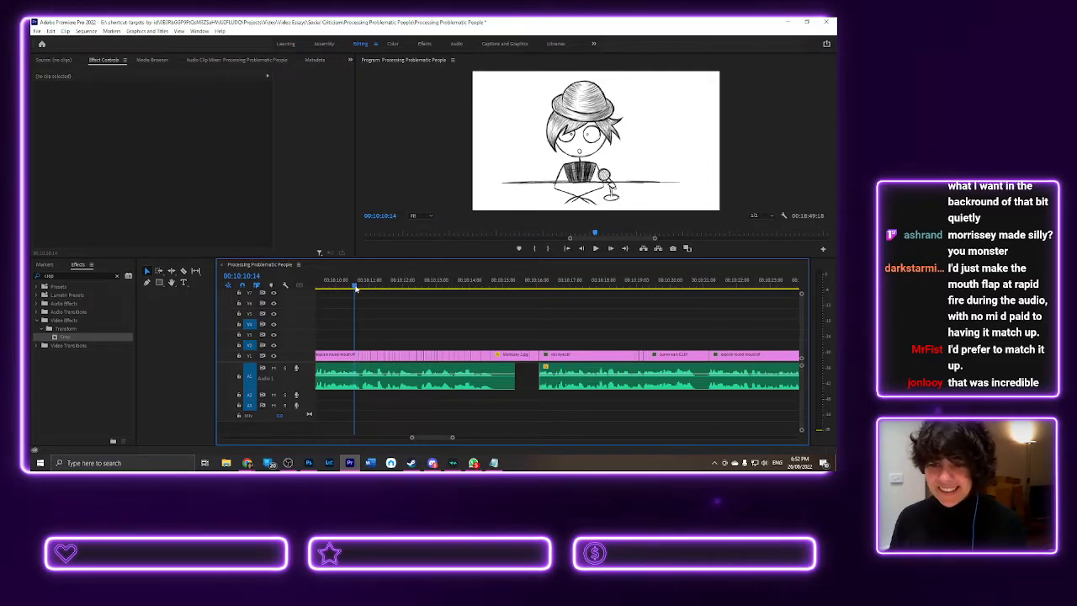
key(space)
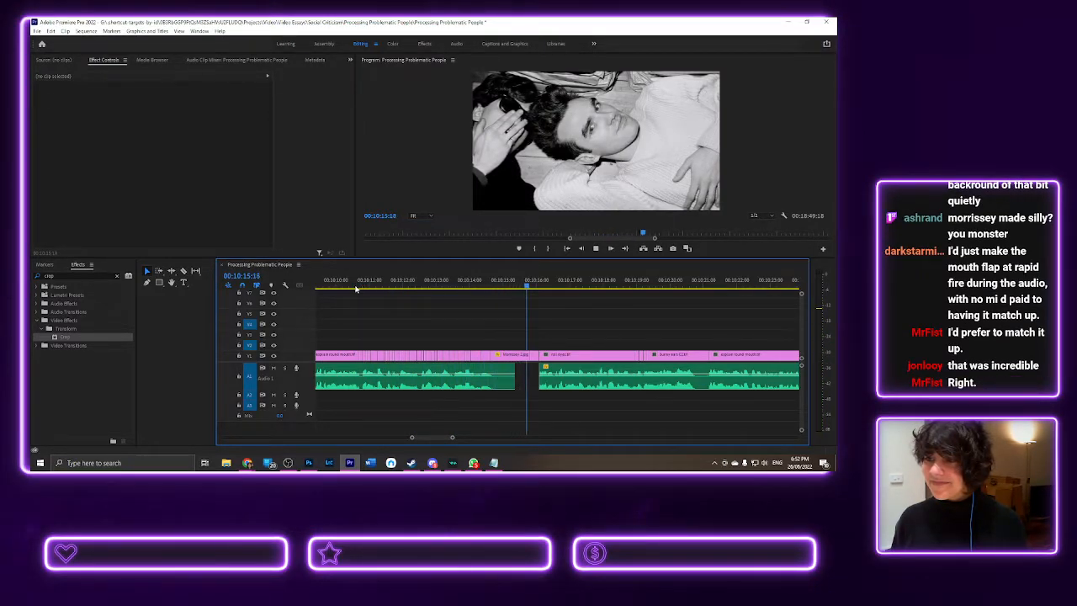
key(space)
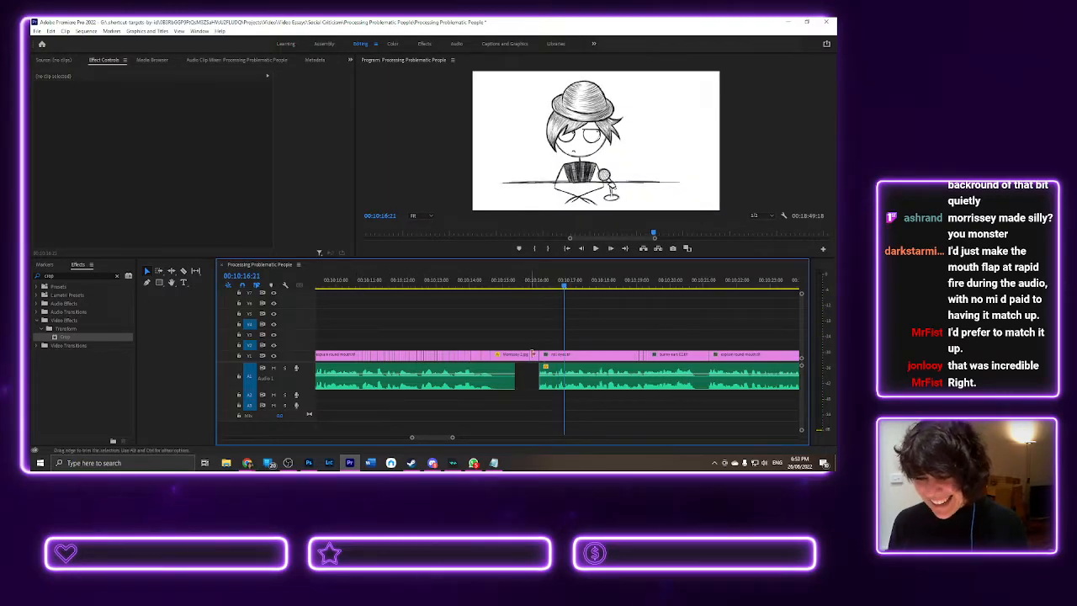
- Trim about 4 more frames off the final Morrissey mouth clip, ripple-delete the leftover gap and play from about 00:10:10:18
drag(527, 352, 524, 355)
right_click(526, 357)
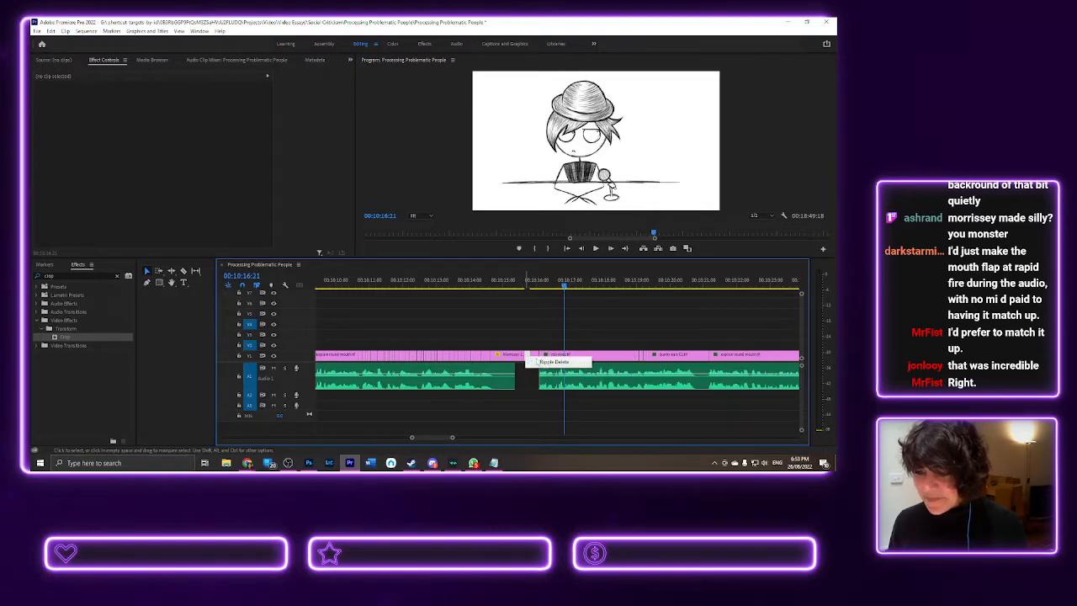
click(551, 362)
drag(372, 285, 359, 283)
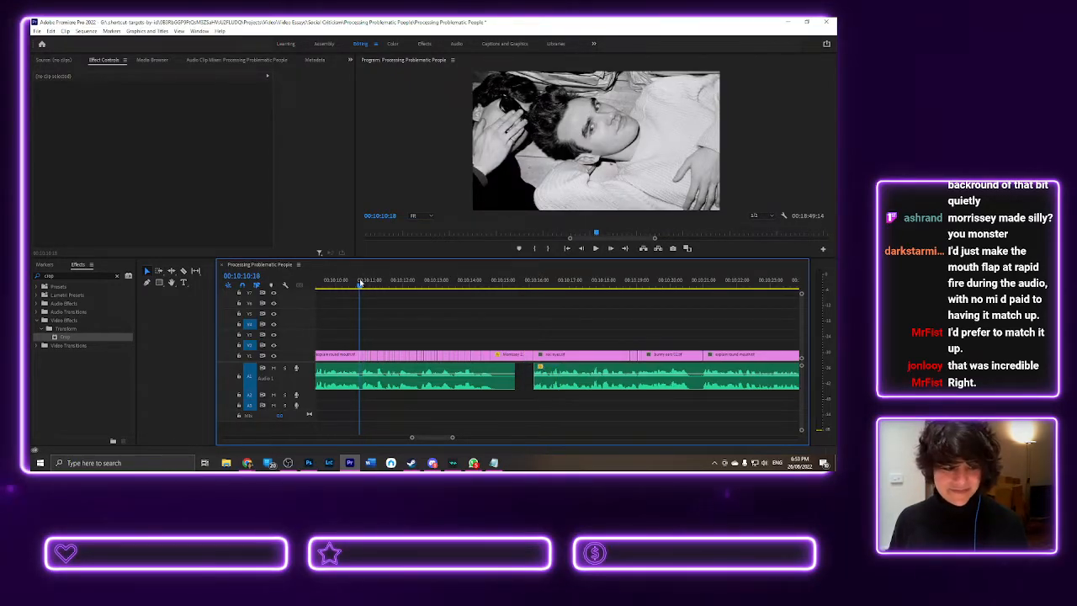
key(space)
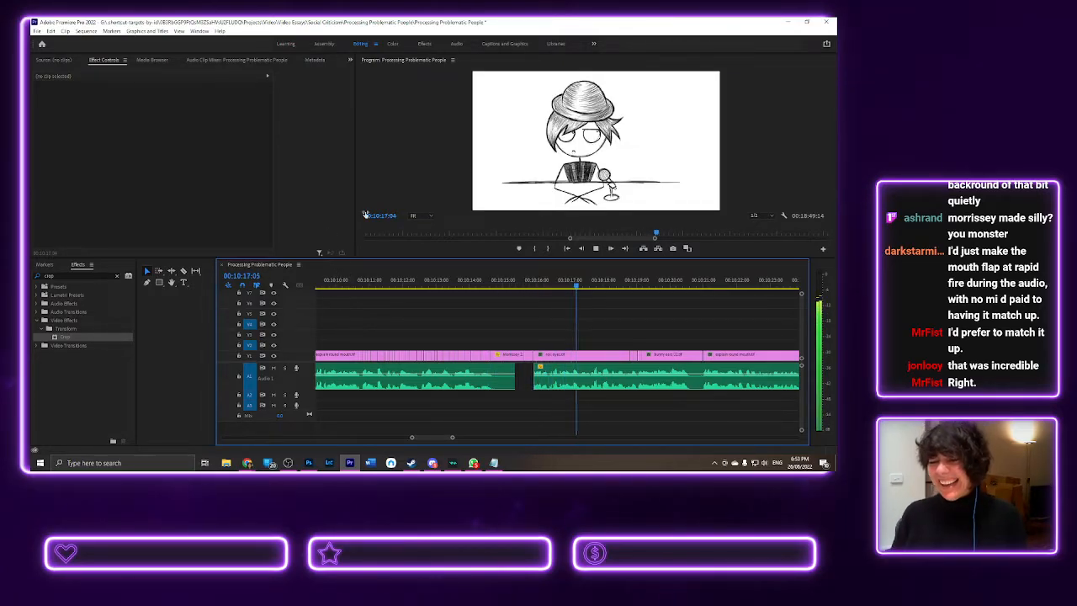
key(space)
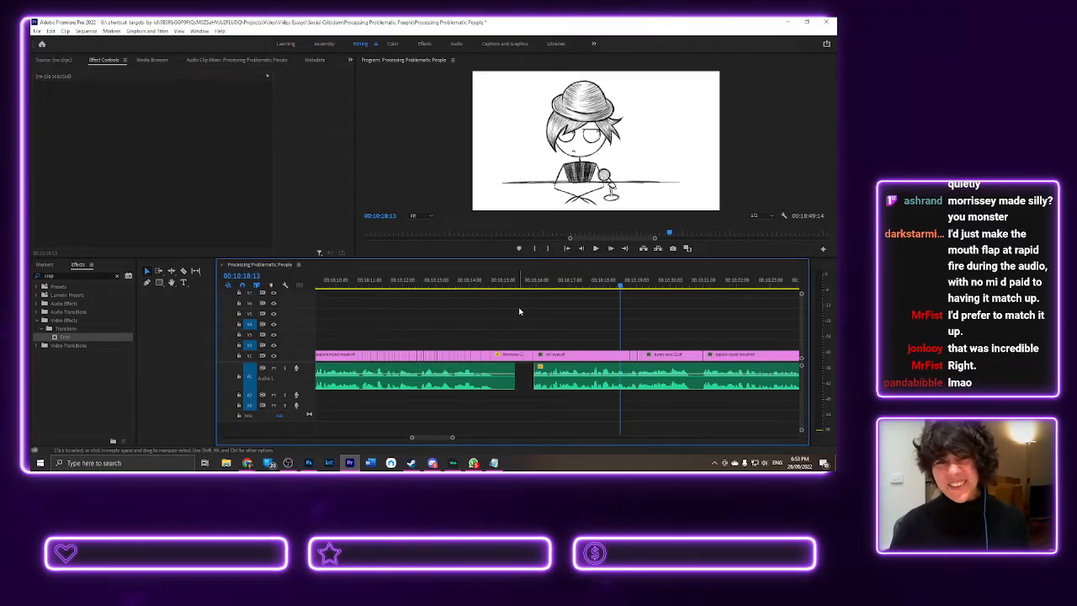
- Play the finished Morrissey lip-sync once more from 00:10:10:14 and save the project
click(358, 284)
click(358, 285)
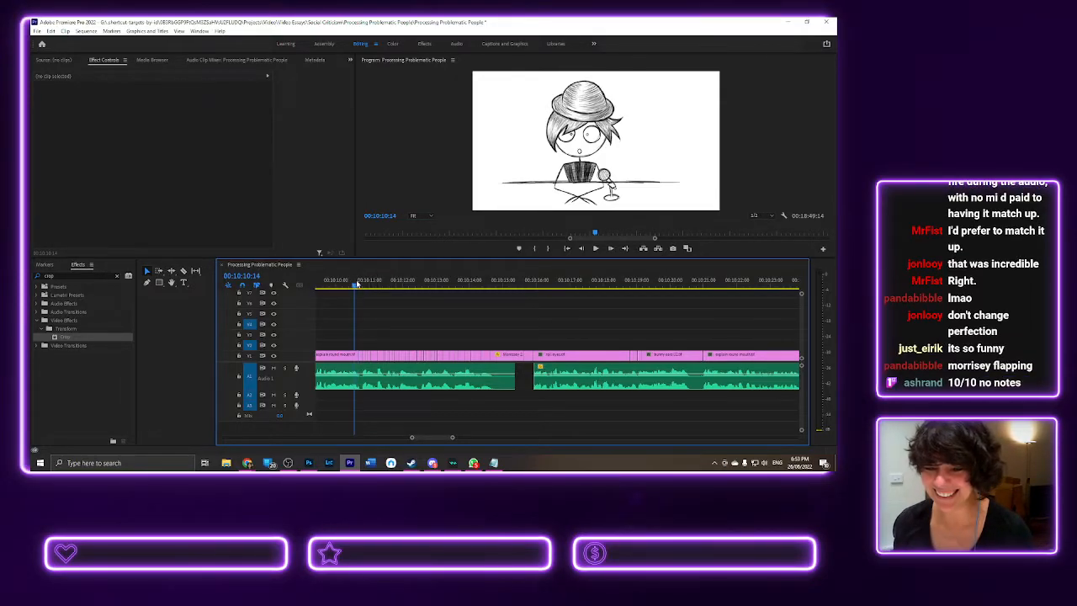
key(space)
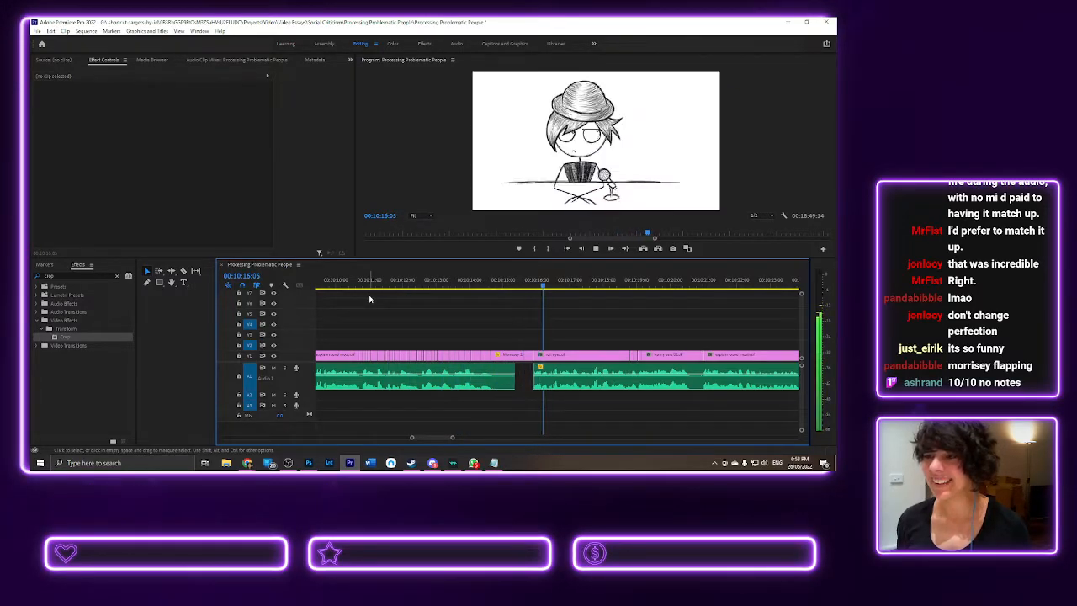
key(space)
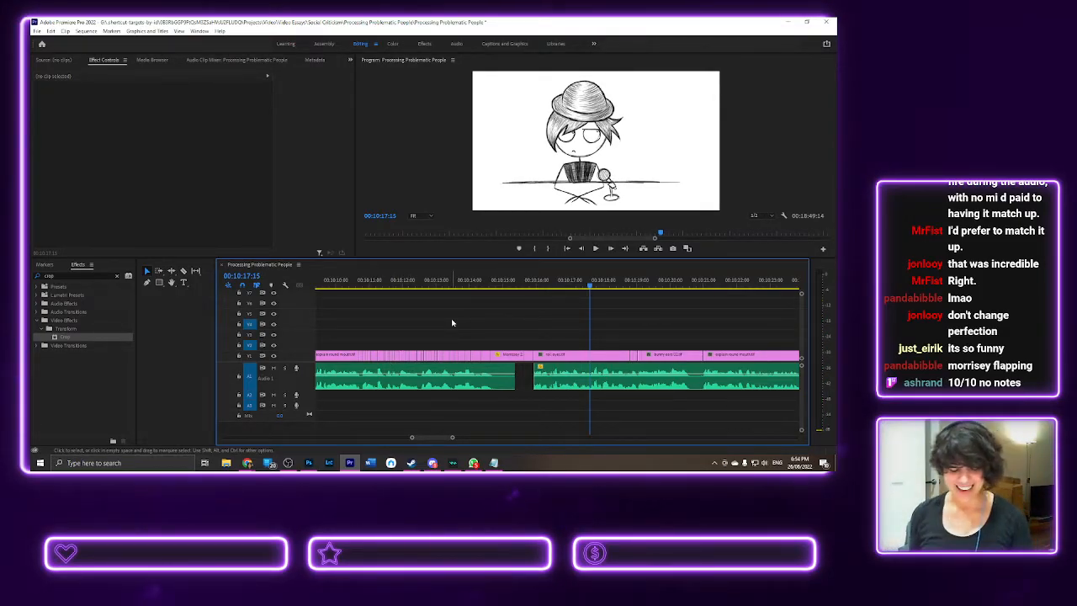
key(ctrl+s)
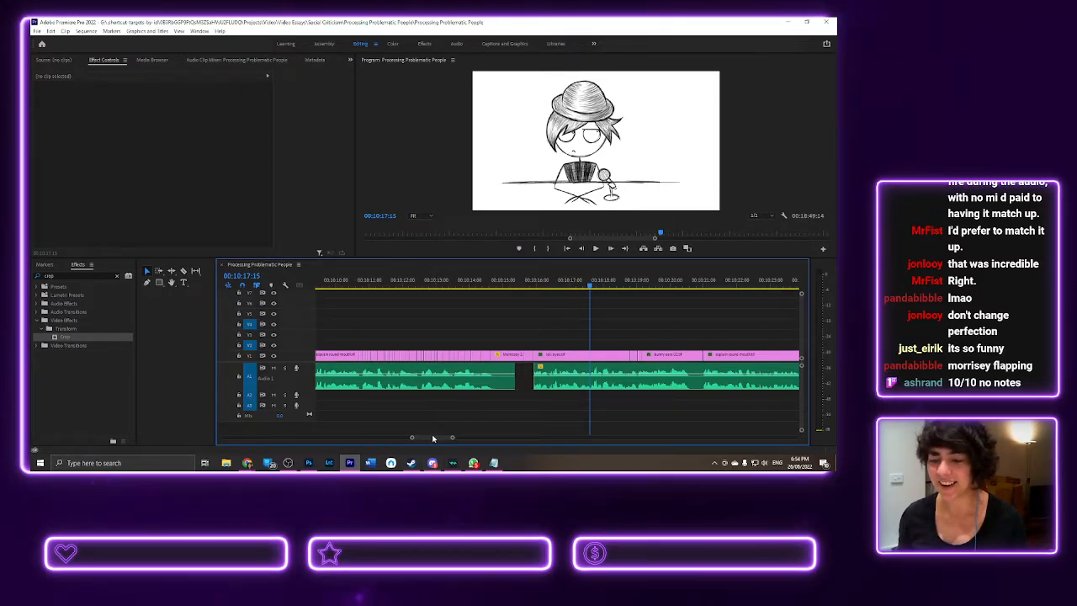
- Review the Morrissey teardrop passage by playing it twice from about 00:09:26
drag(433, 438, 426, 438)
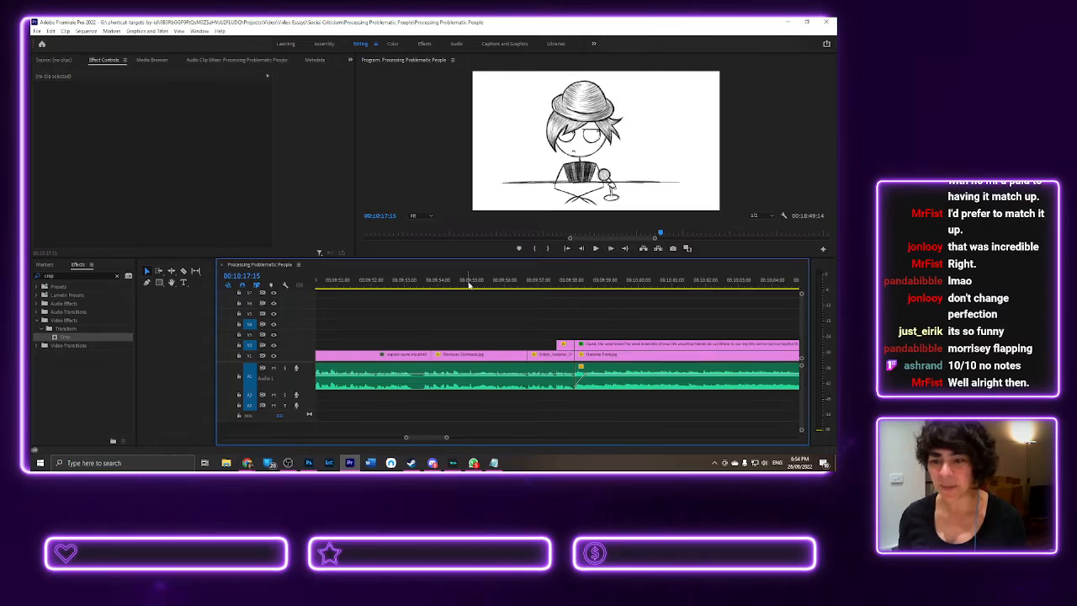
key(minus)
key(minus)
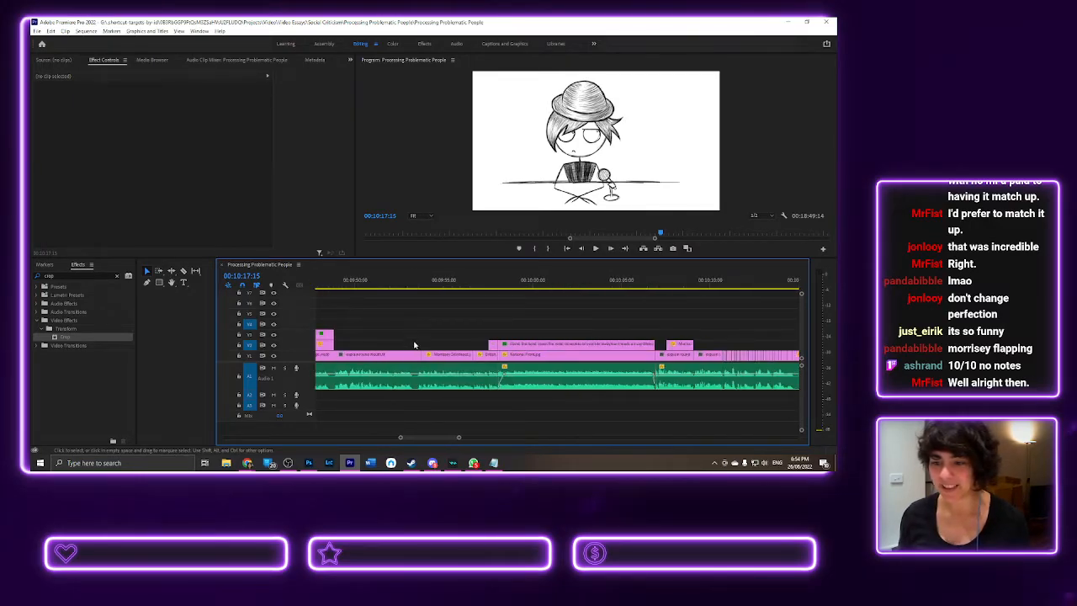
scroll(425, 439, down, 5)
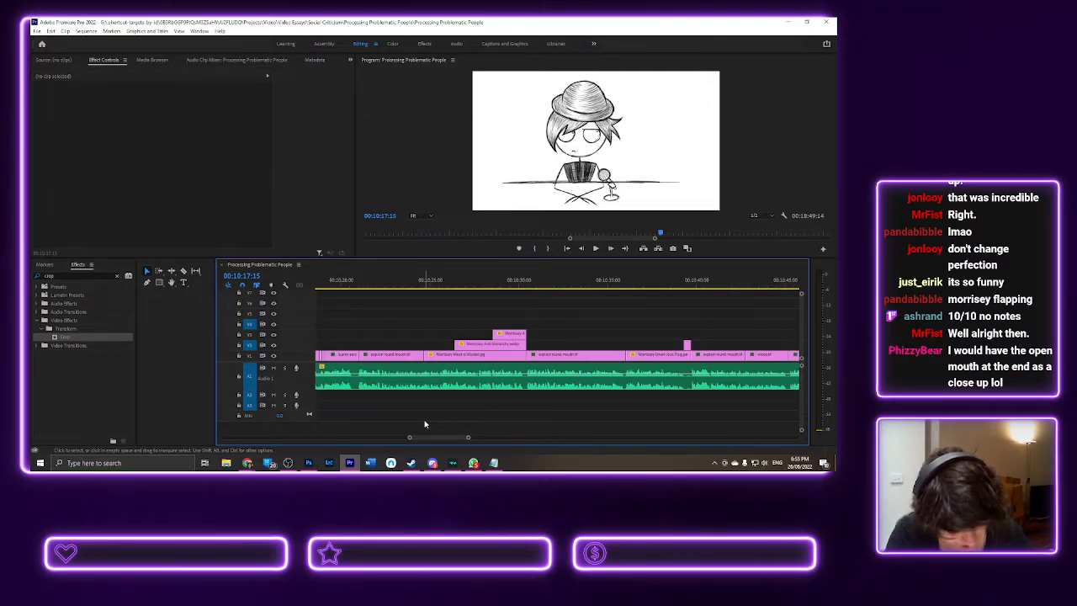
mouse_move(290, 471)
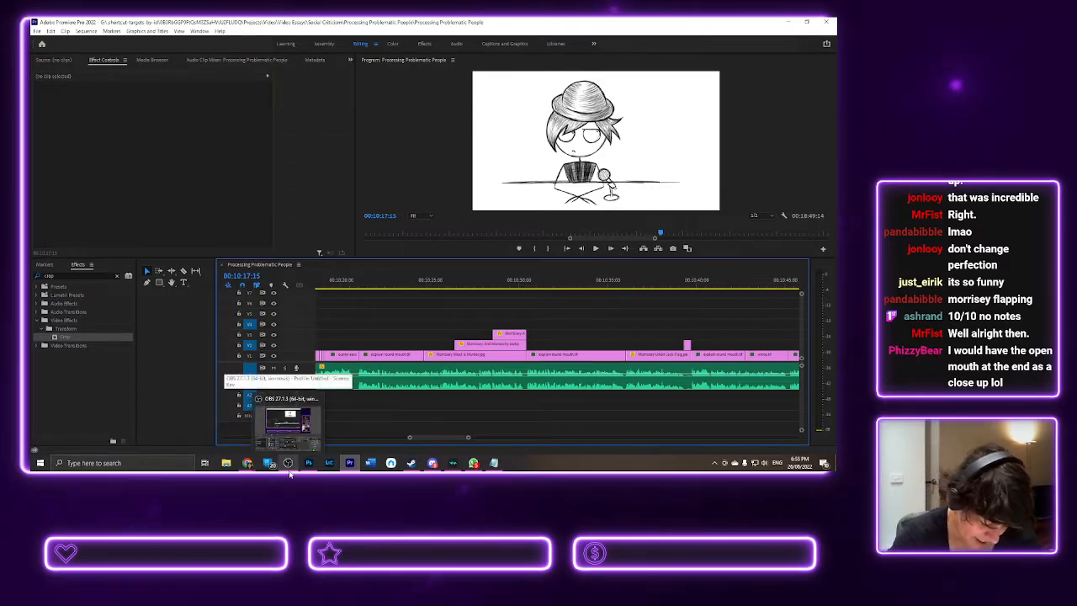
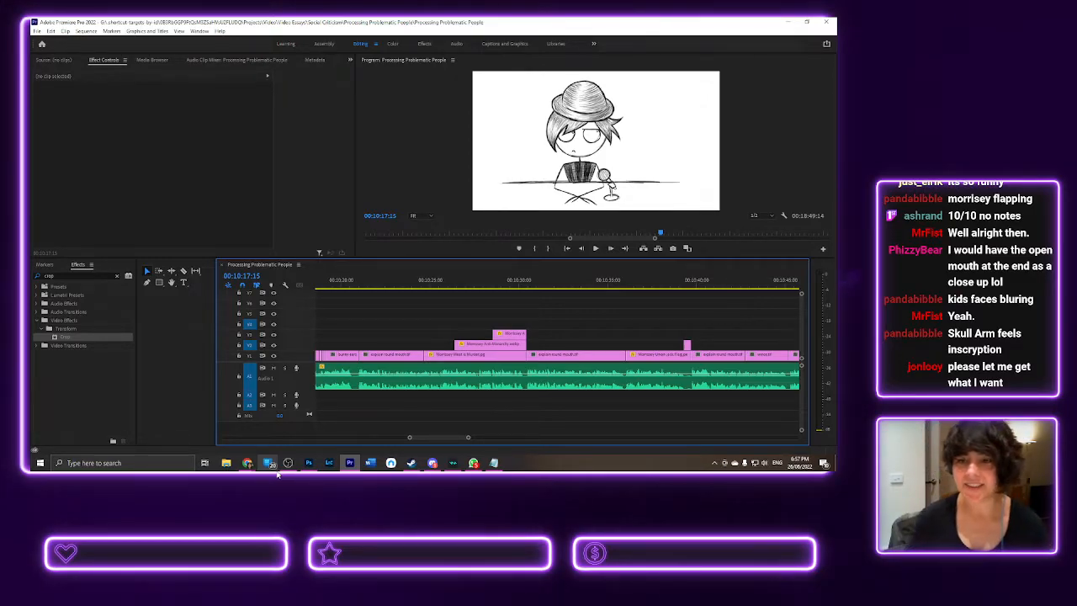
scroll(434, 437, up, 5)
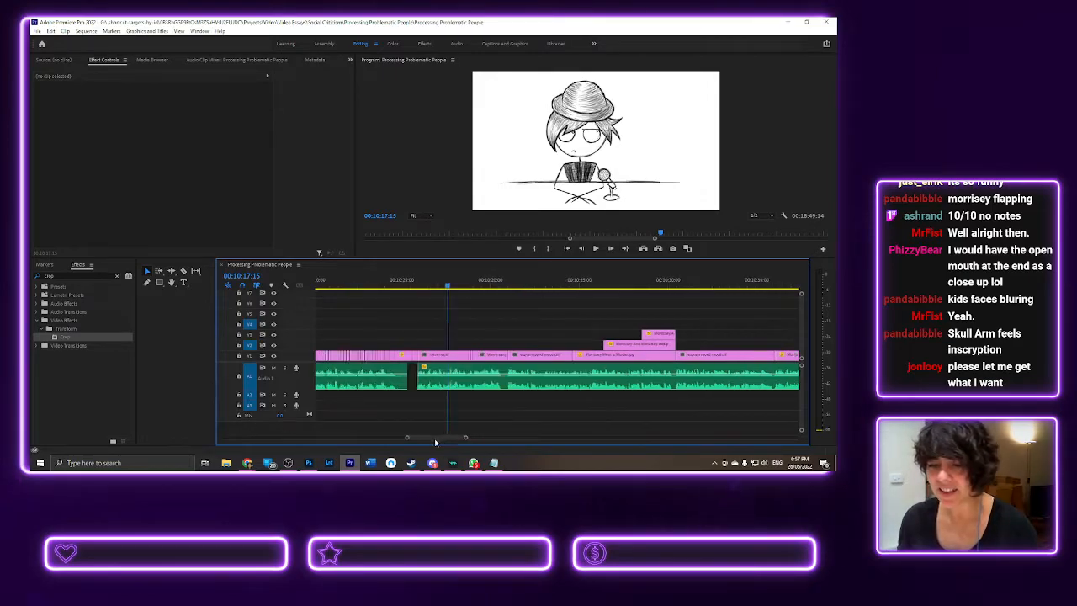
scroll(429, 440, down, 3)
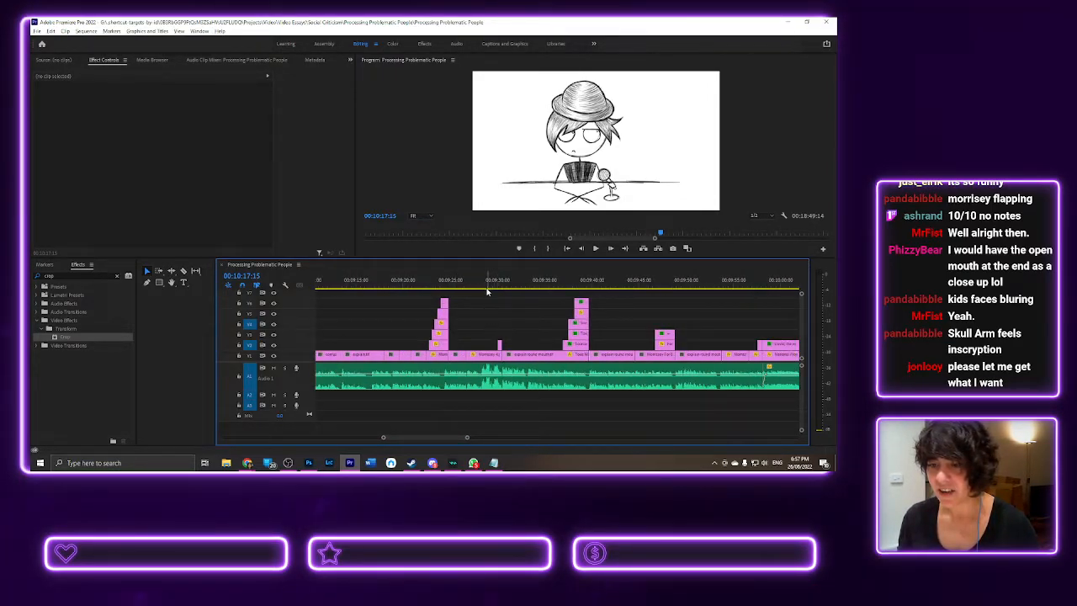
click(466, 287)
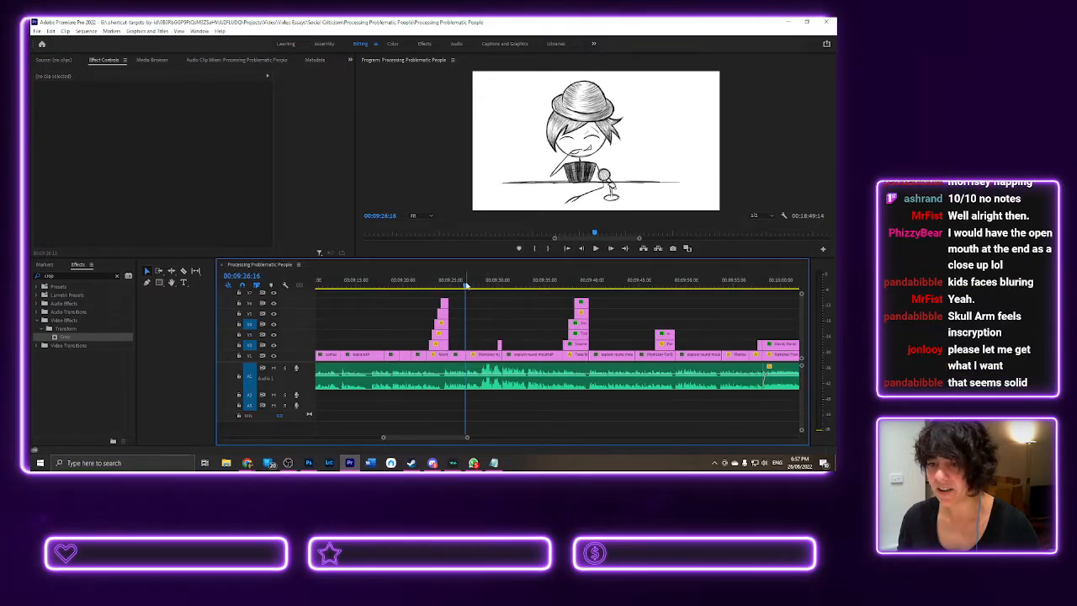
key(space)
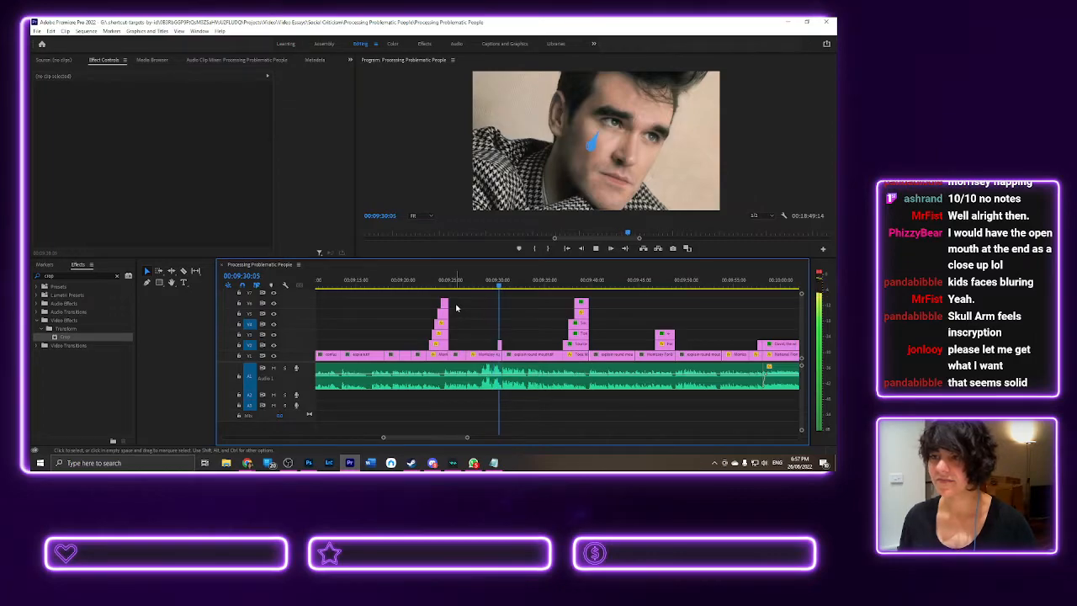
key(space)
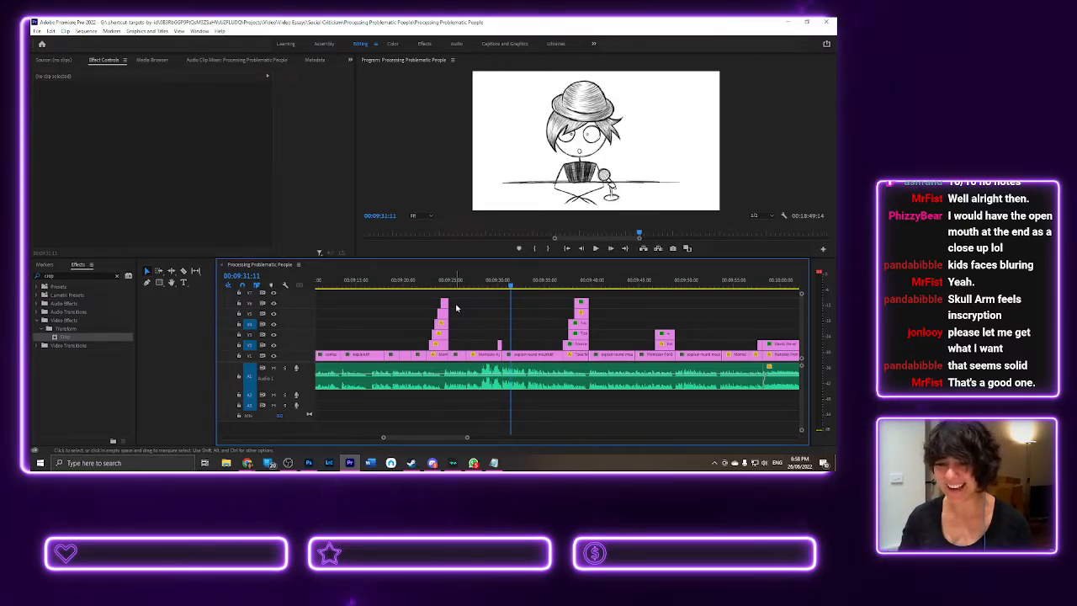
click(466, 287)
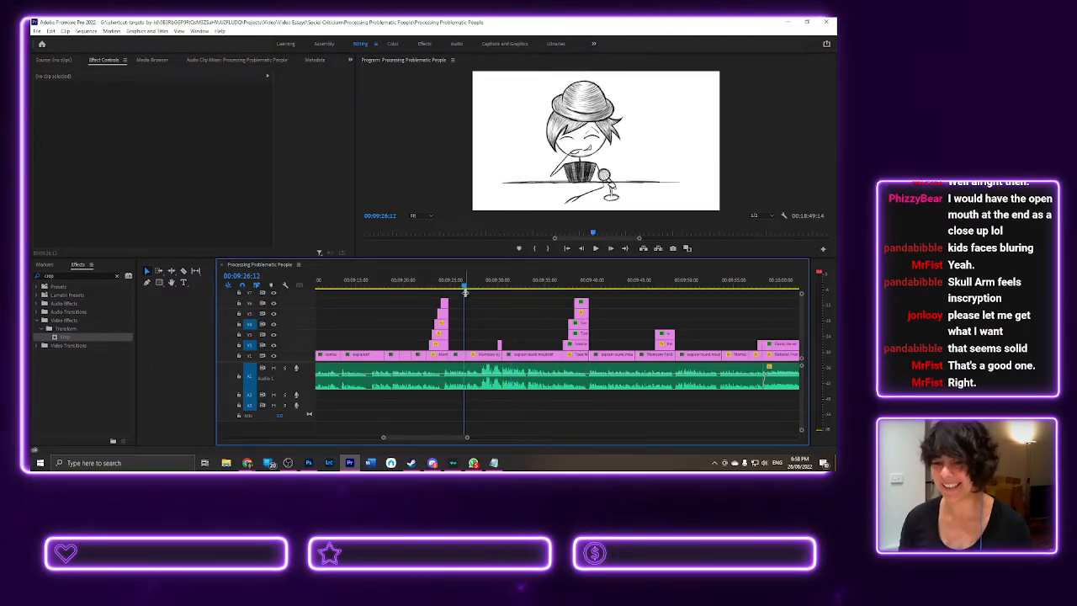
key(space)
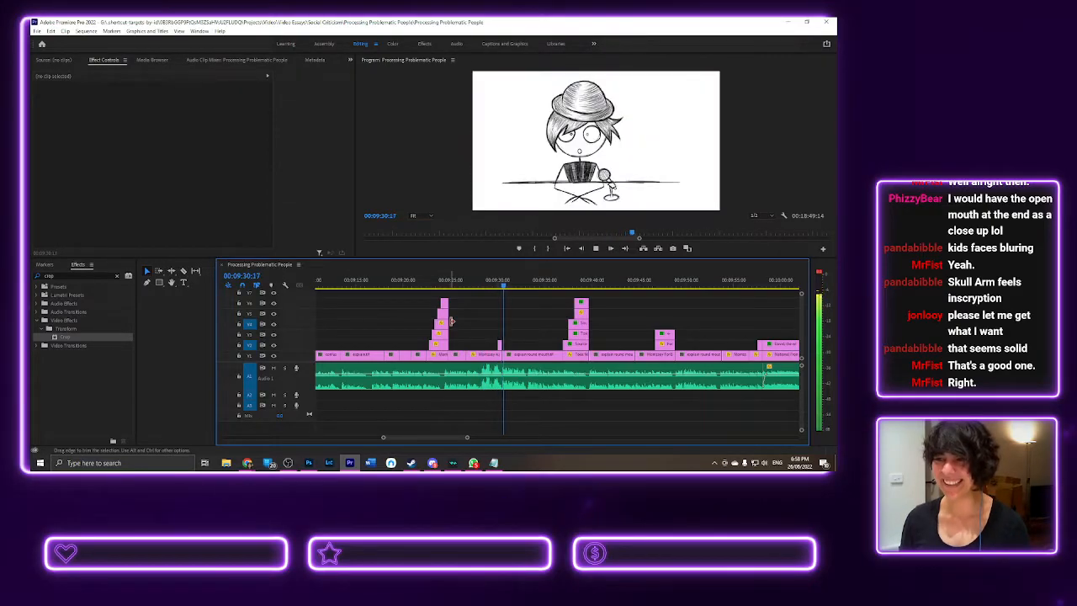
key(space)
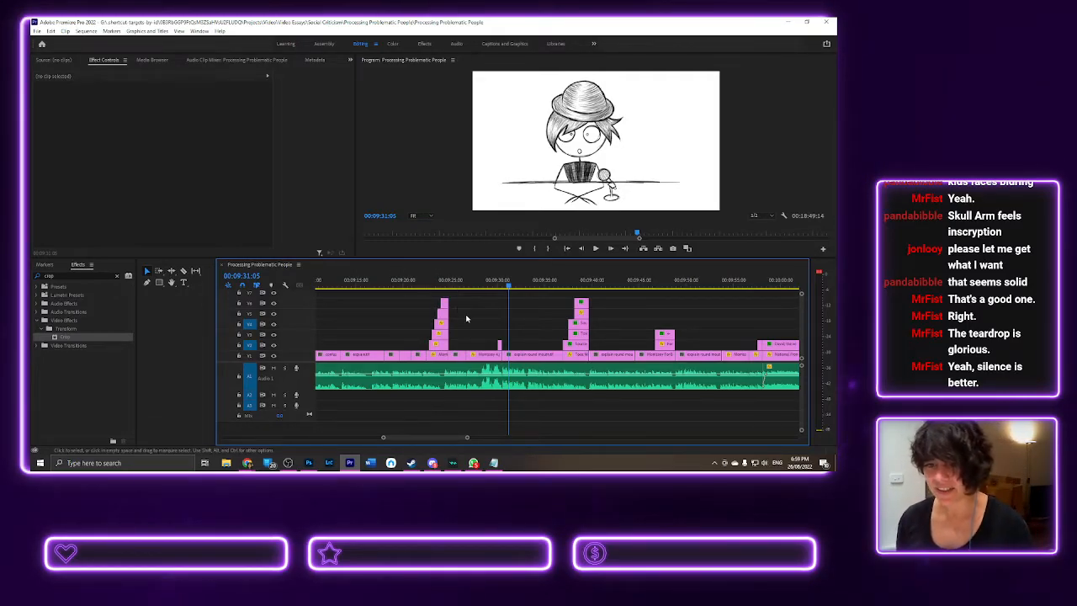
- Move the playhead to 00:08:25:07 and look over the clips between there and the Morrissey section
drag(452, 435, 434, 443)
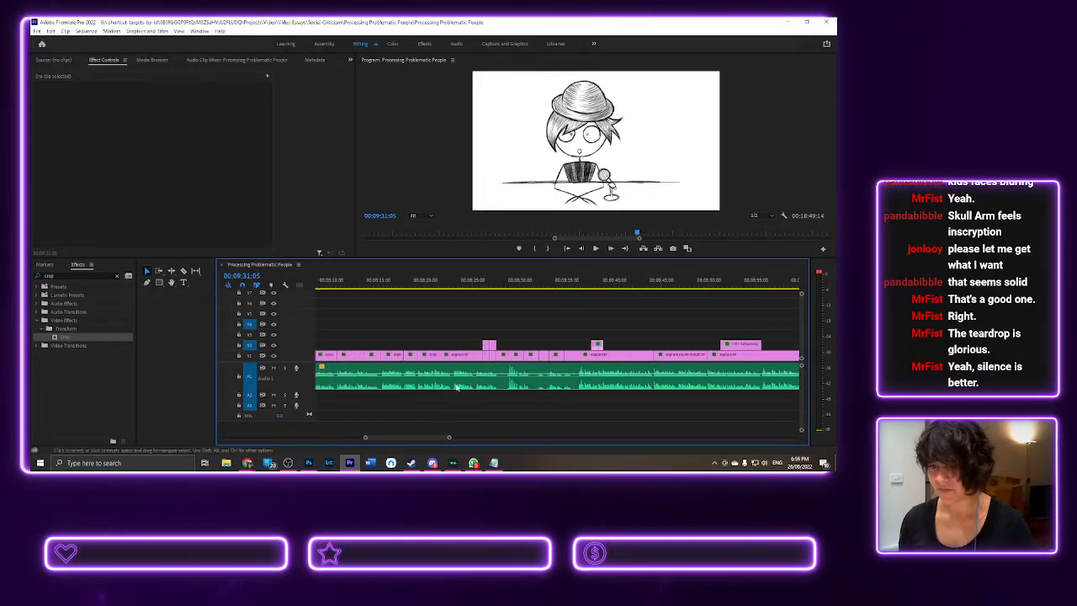
click(484, 287)
mouse_move(485, 287)
mouse_down()
mouse_move(497, 287)
mouse_move(476, 288)
mouse_up()
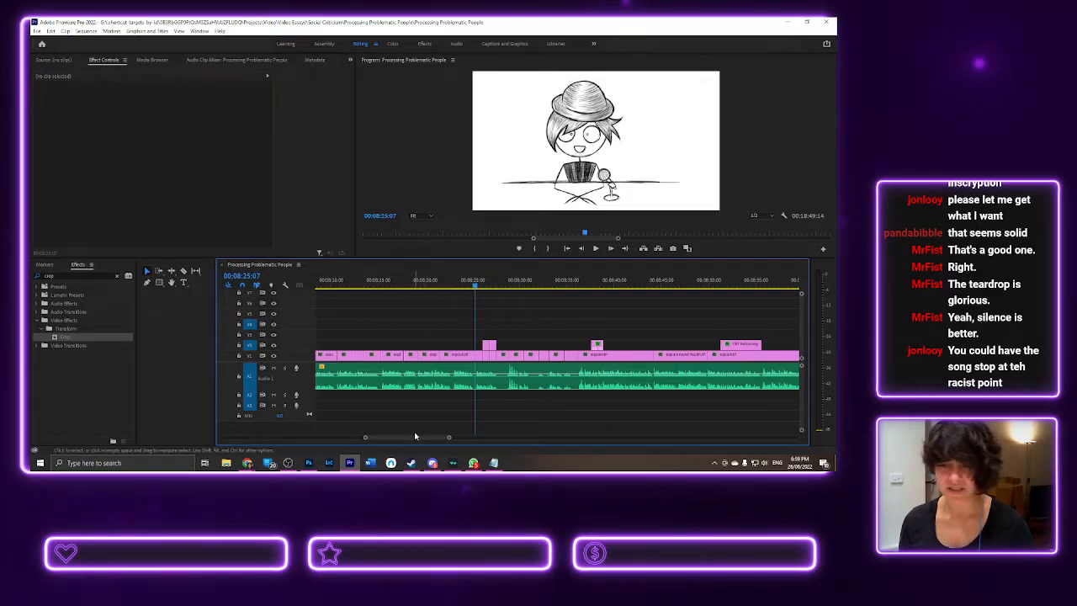
drag(421, 438, 444, 440)
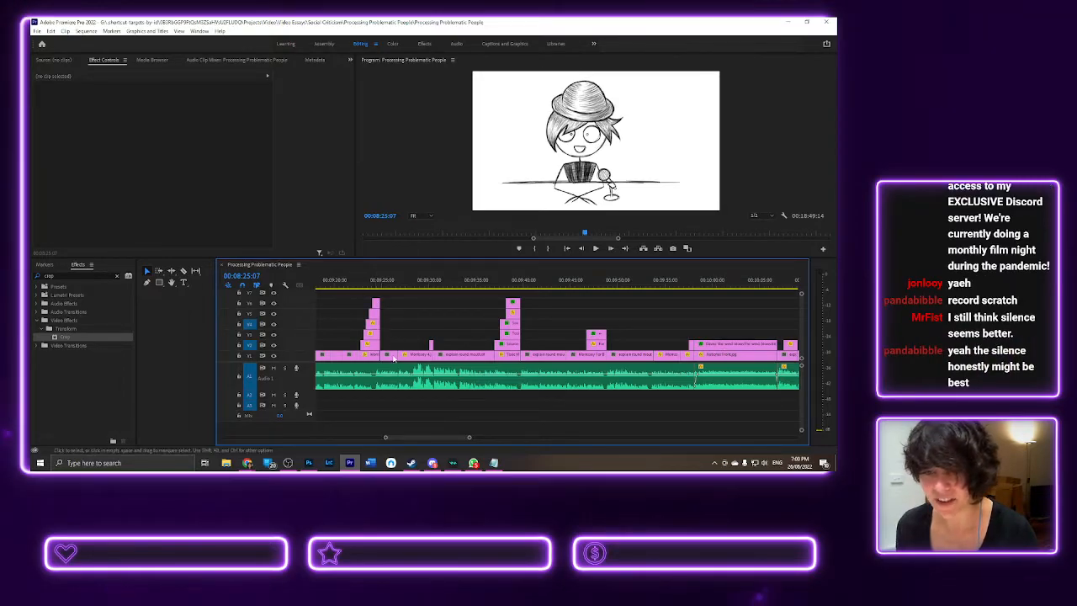
drag(423, 437, 415, 436)
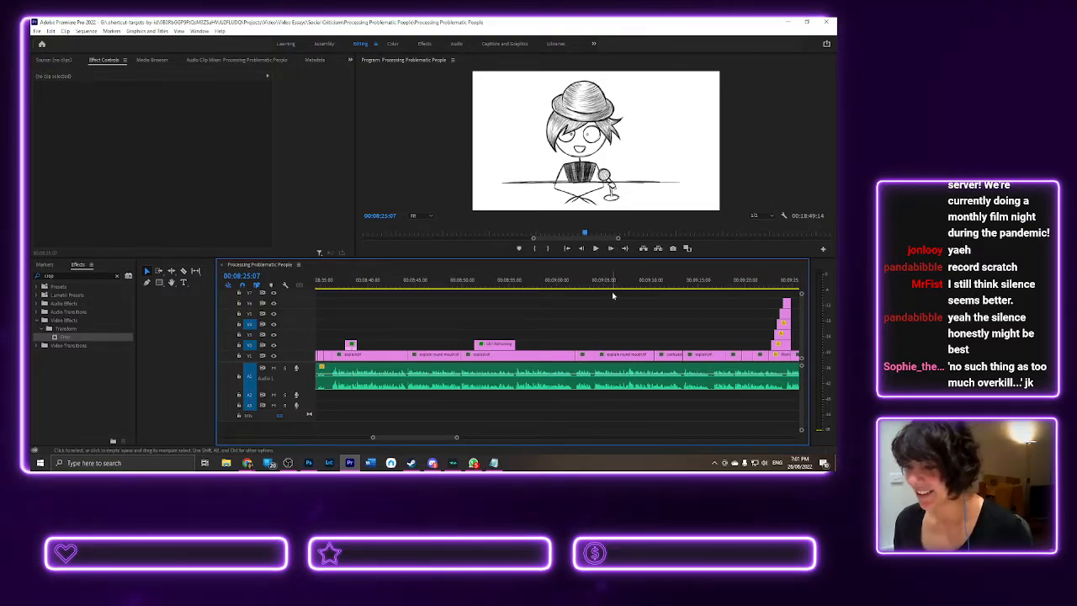
scroll(436, 440, up, 5)
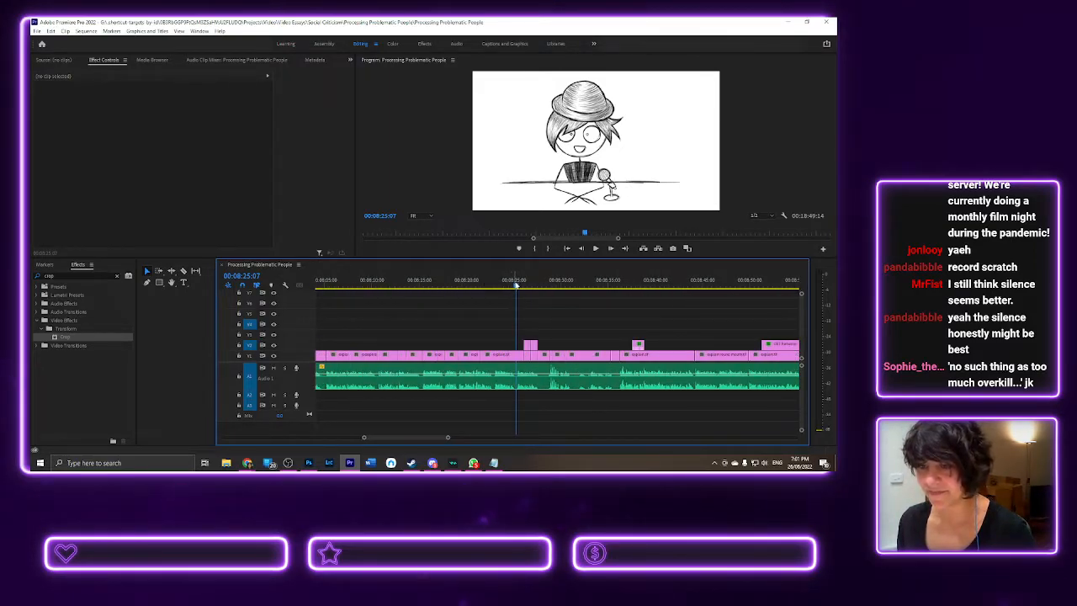
- Play the passage containing the "sorry" line from 00:08:25:07 to about 00:08:36:24
click(515, 286)
key(space)
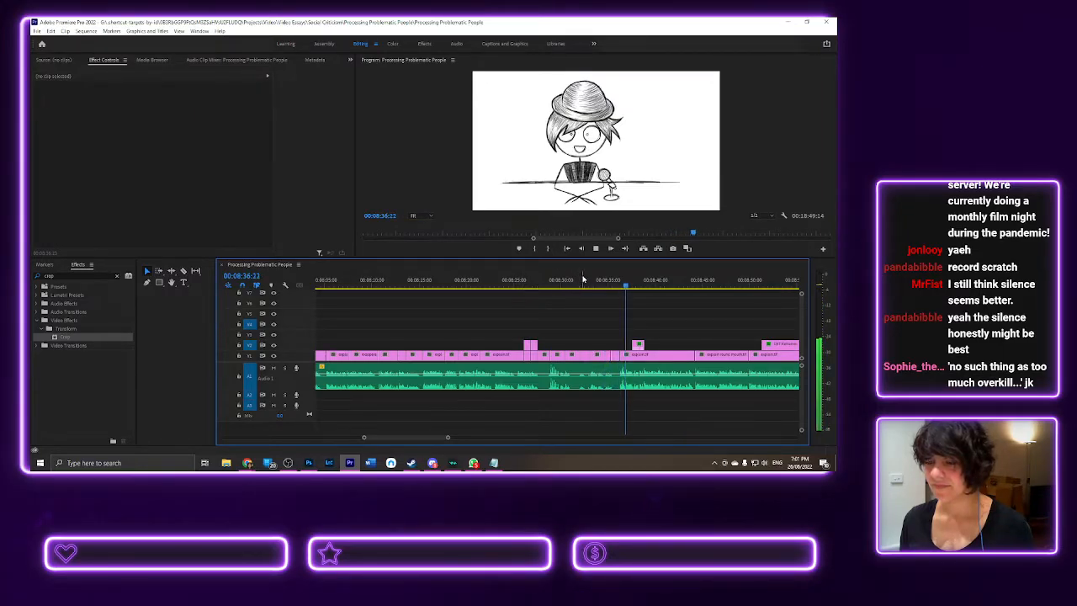
key(space)
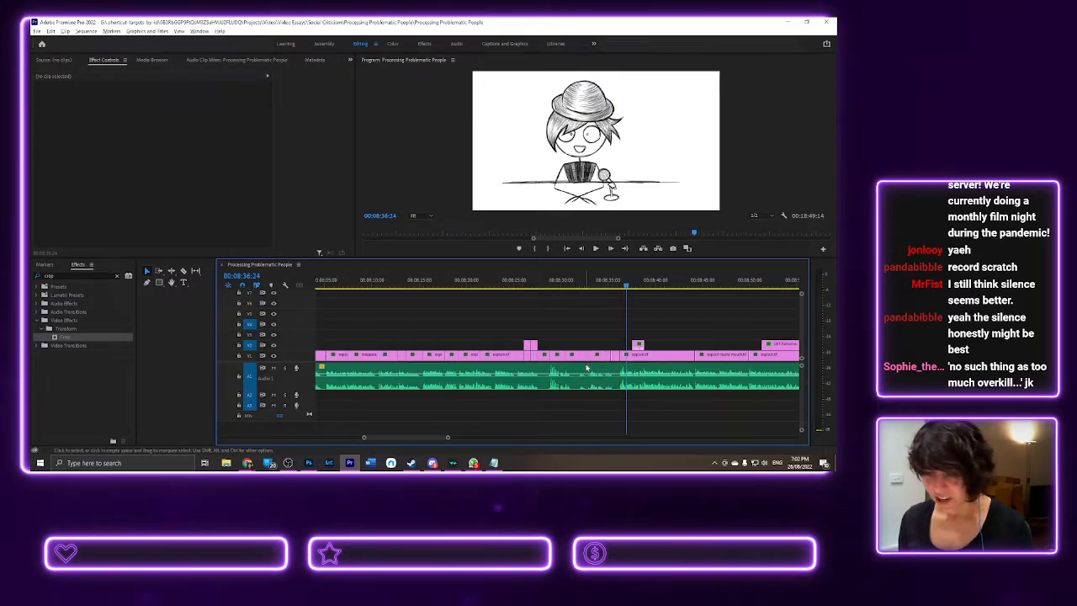
- Move the playhead to 00:08:32:18, just before the "sorry" line, and save the project
scroll(587, 368, up, 3)
click(559, 289)
drag(559, 289, 589, 288)
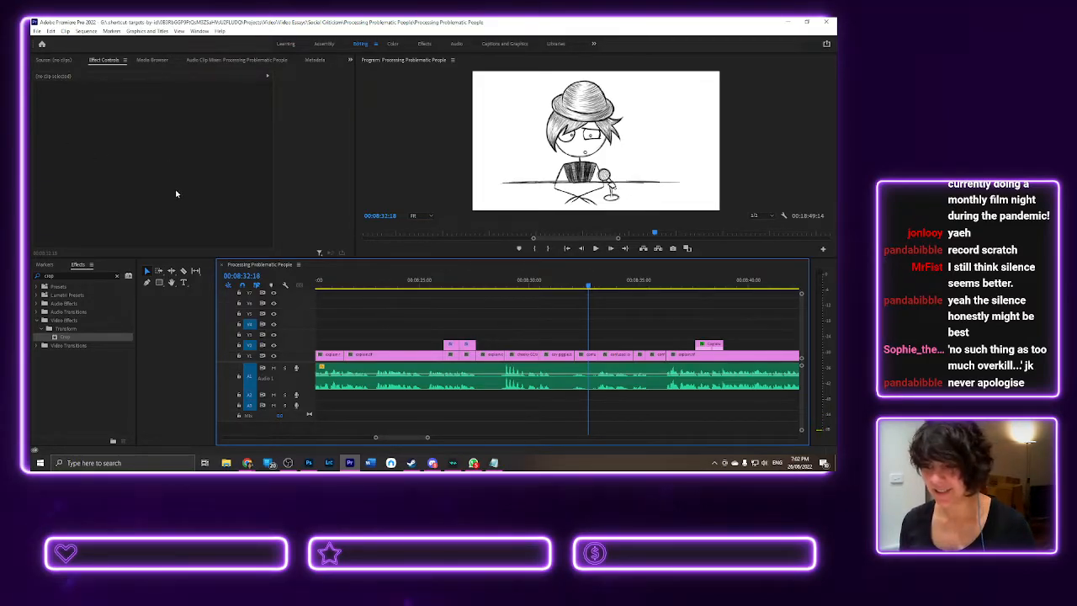
key(ctrl+s)
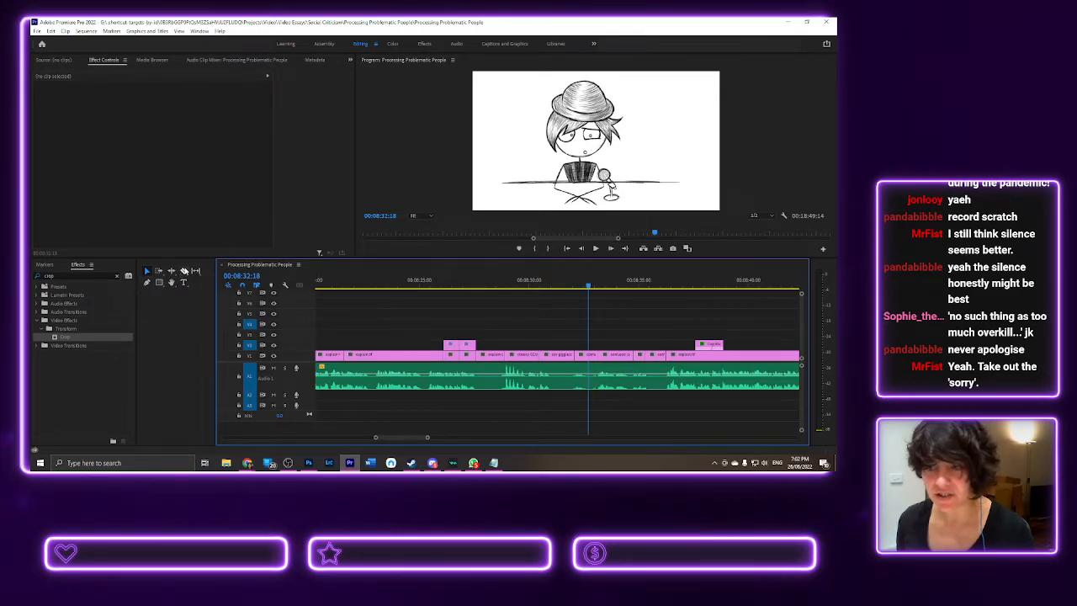
- Cut the narration audio at 00:08:32:19 and about 00:08:35:12, and delete the "sorry" section between the cuts
click(589, 286)
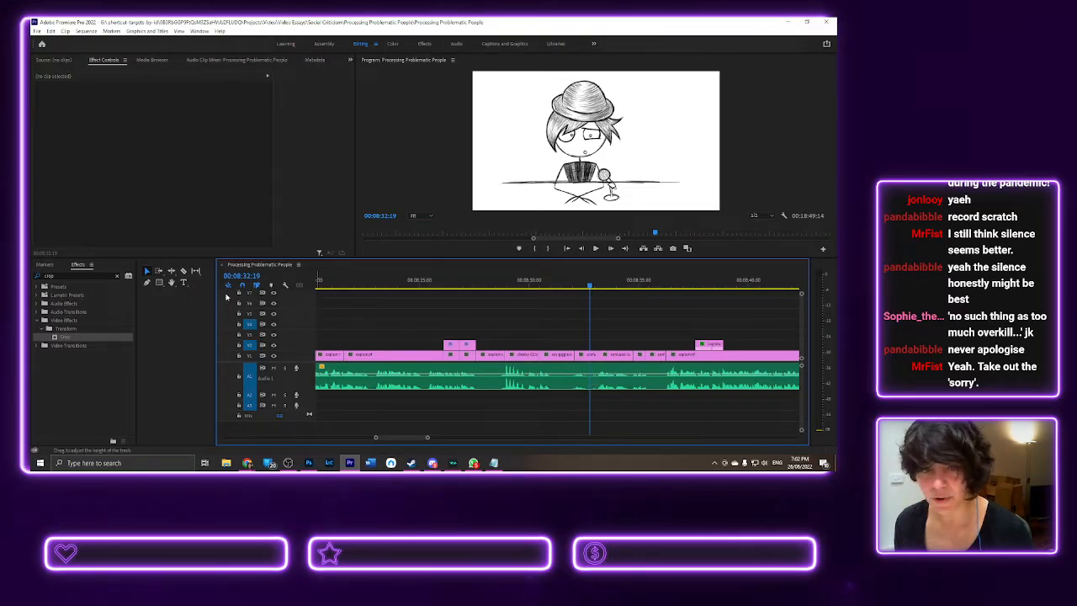
click(182, 271)
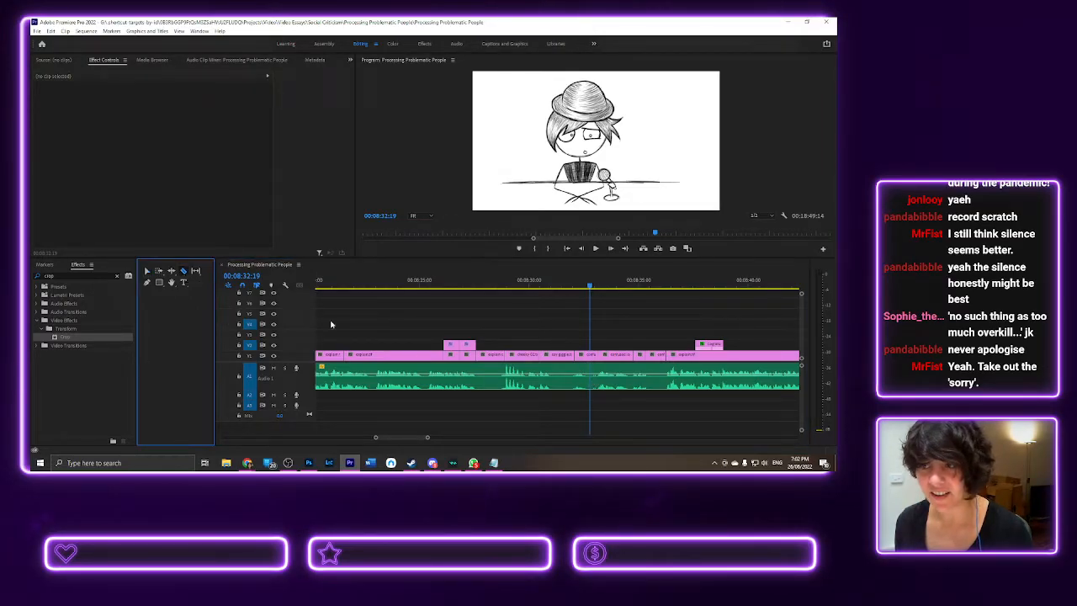
click(592, 368)
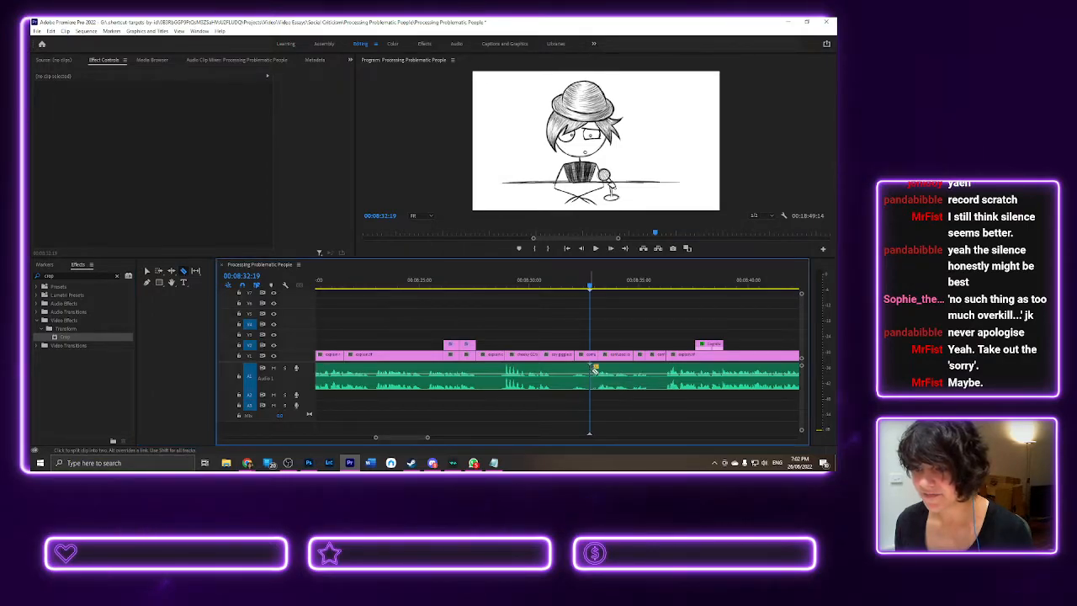
click(656, 376)
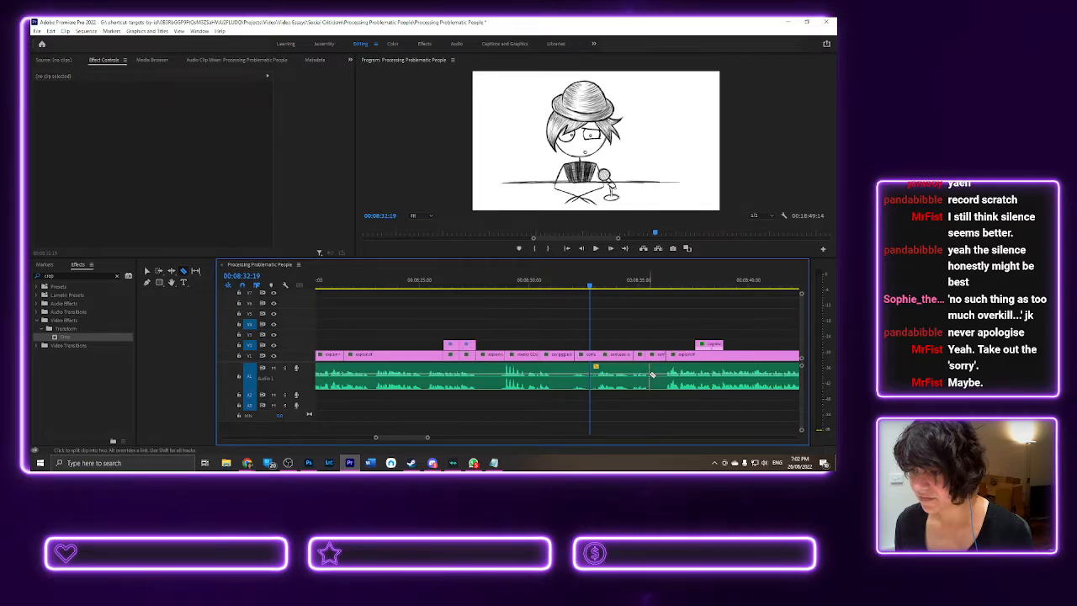
click(647, 375)
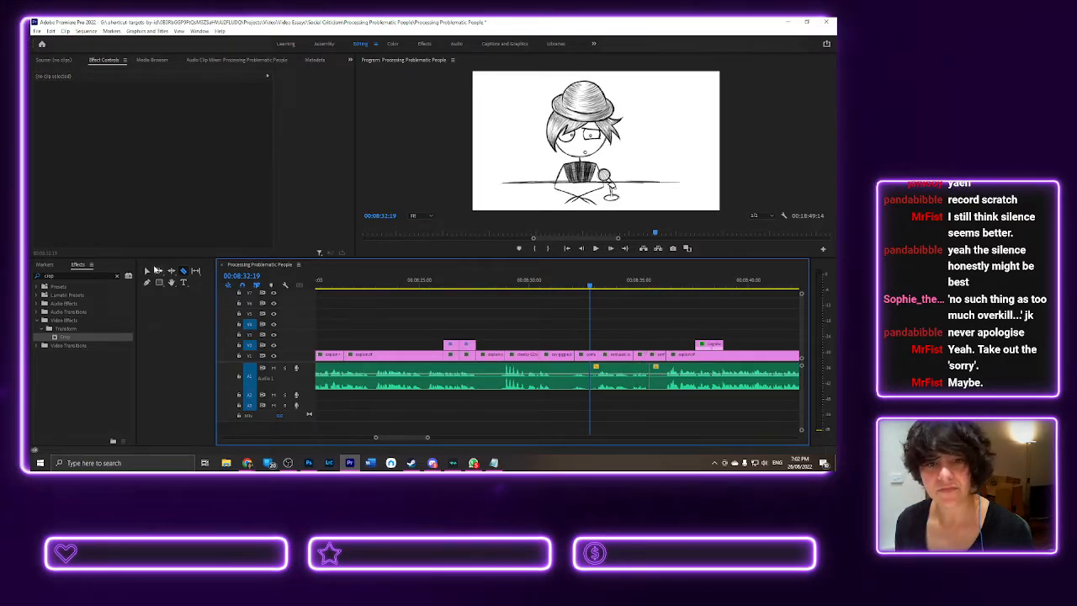
click(147, 271)
click(612, 375)
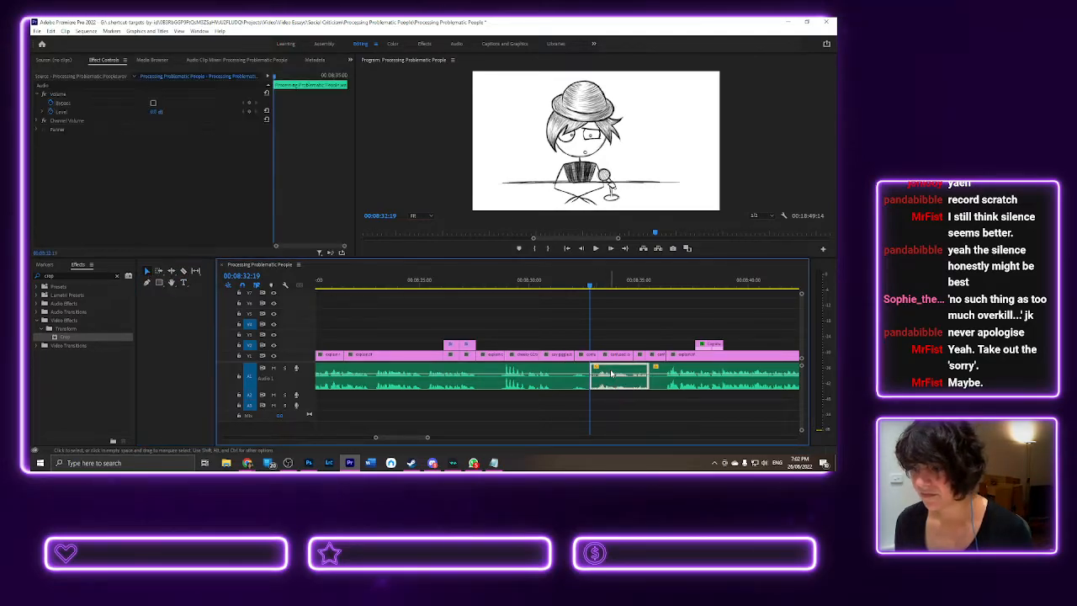
key(Delete)
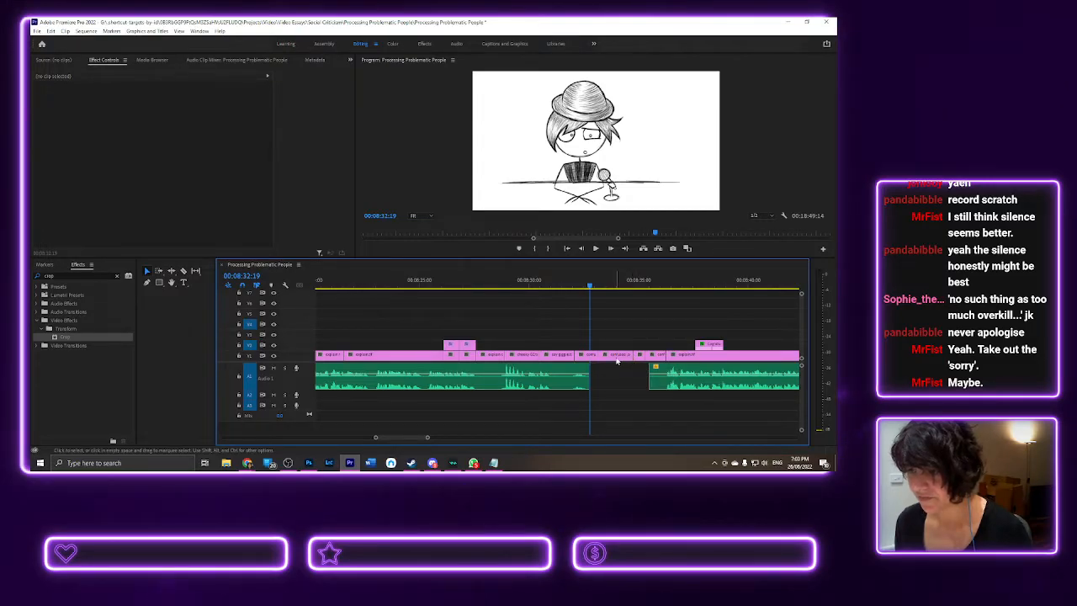
- Trim about 28 frames off the end of the video clip above the silent section and ripple-delete the leftover gap
click(617, 354)
click(591, 354)
click(589, 286)
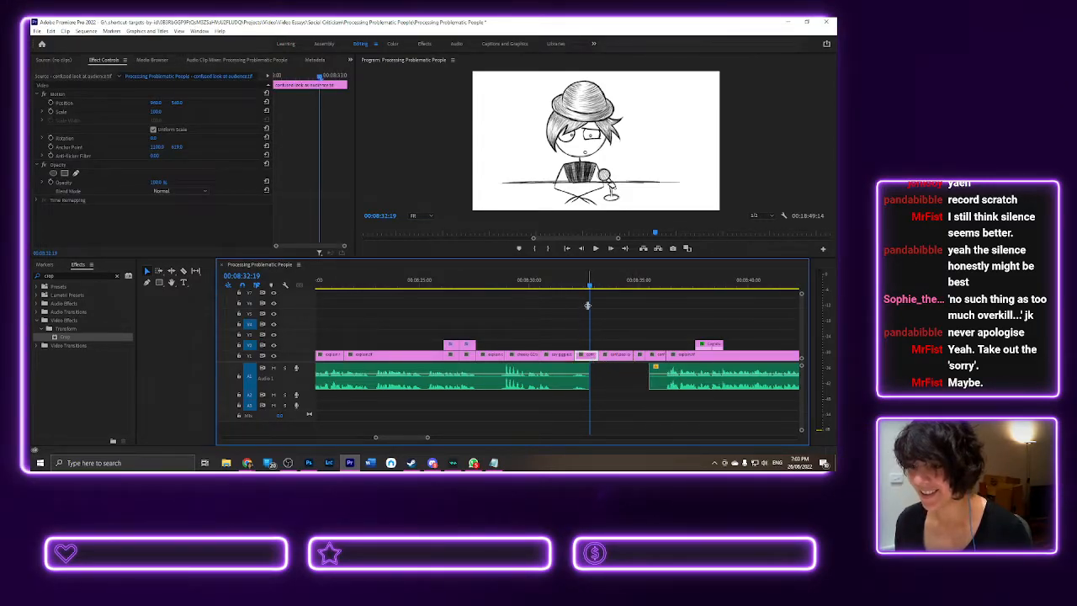
mouse_move(590, 288)
mouse_down()
mouse_move(652, 286)
mouse_move(578, 288)
mouse_up()
drag(630, 354, 608, 356)
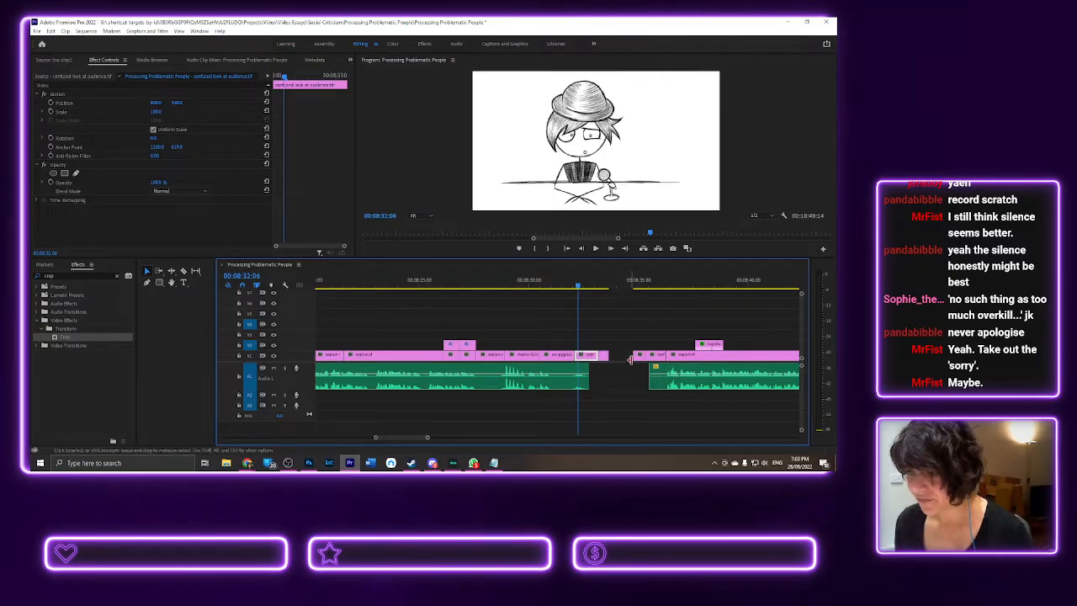
click(623, 355)
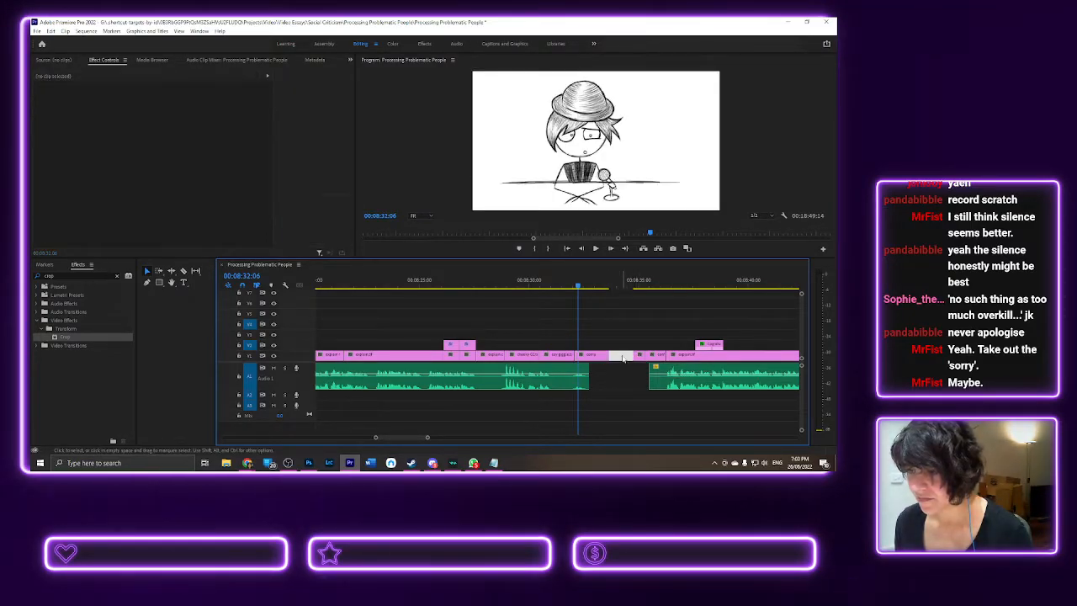
right_click(623, 357)
click(648, 361)
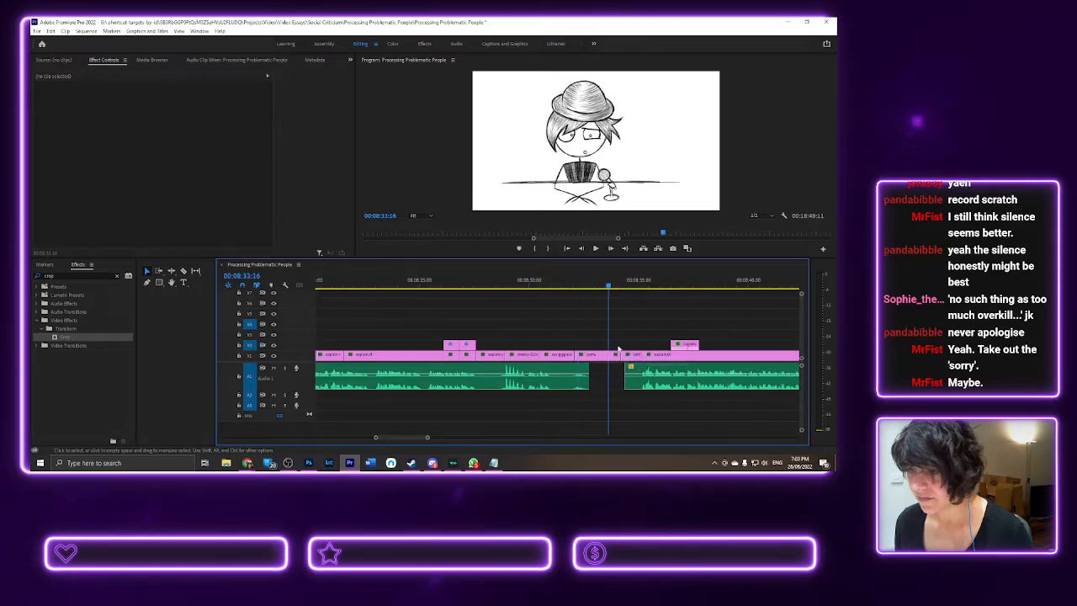
- Play the shortened silent pause from about 00:08:31:17 to 00:08:35:14
click(566, 286)
key(space)
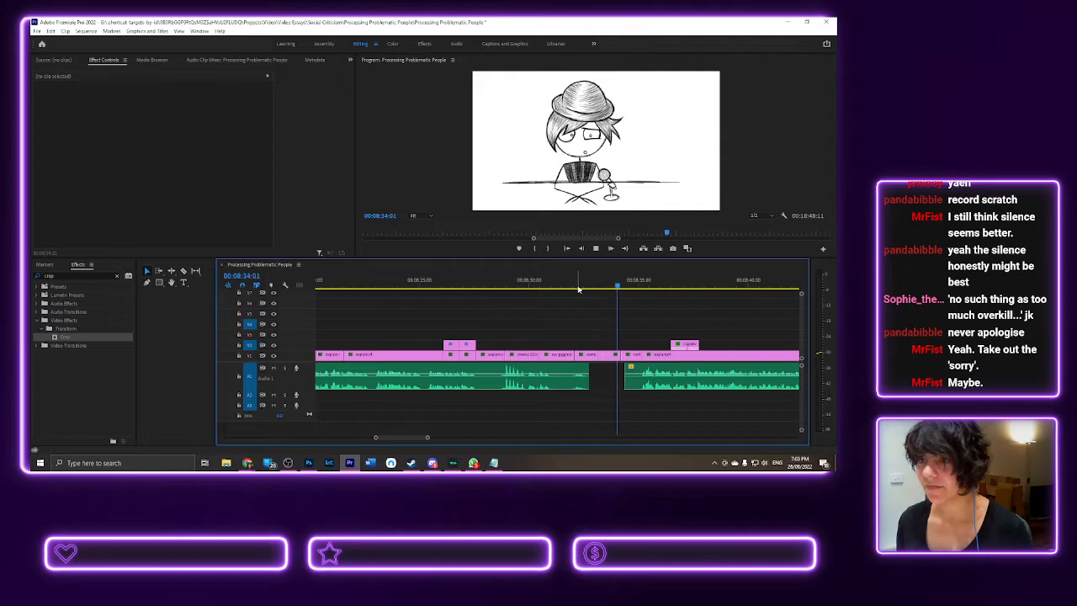
key(space)
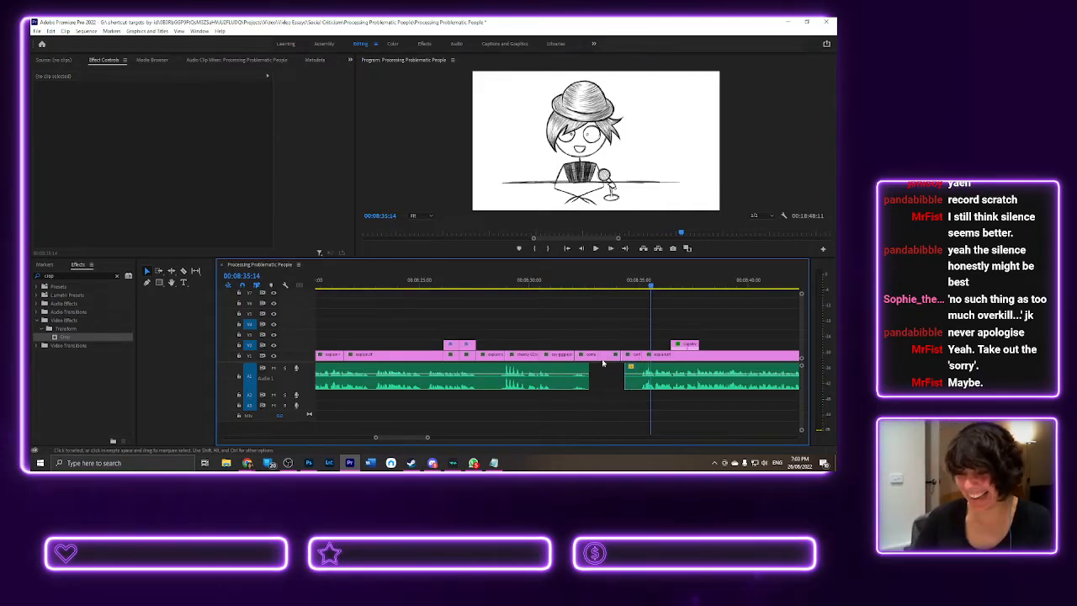
- Tighten the short clips before the narration resumes by 11 more frames, close the gap and play from 00:08:28:15
drag(623, 356, 619, 362)
click(502, 283)
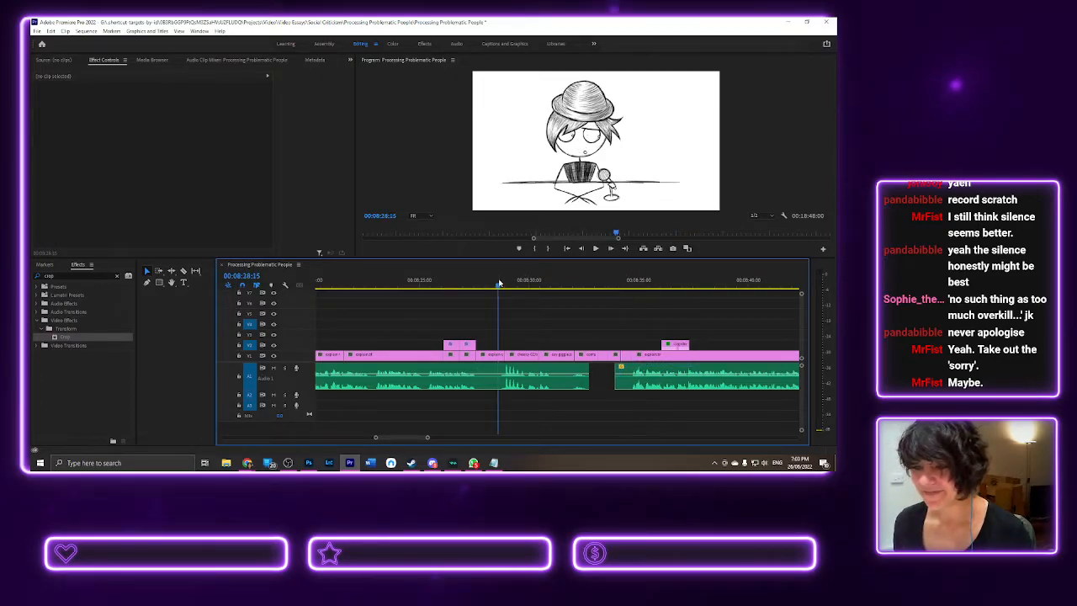
key(space)
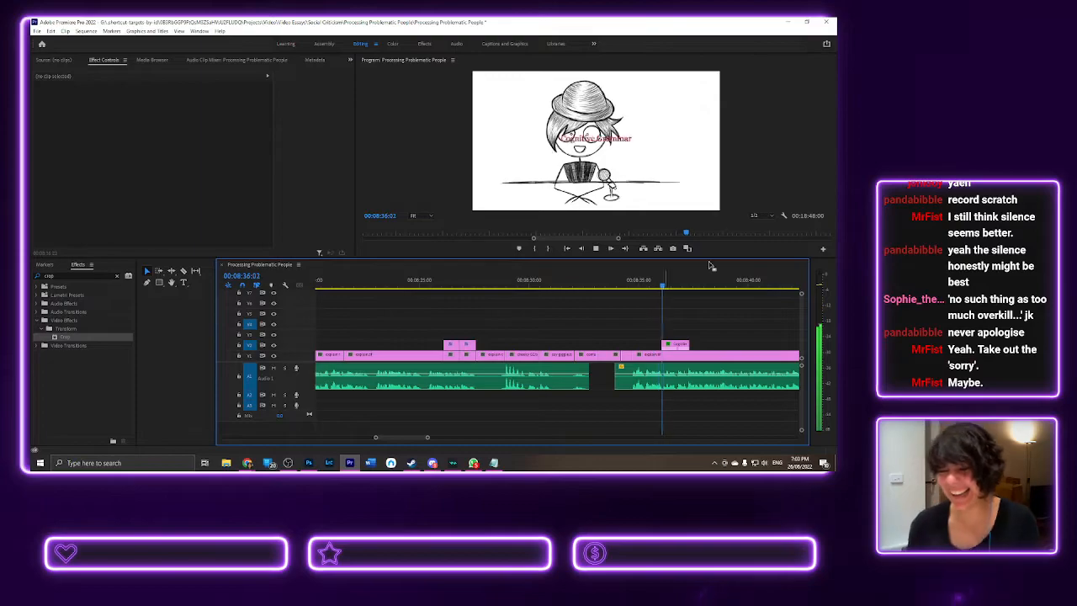
key(space)
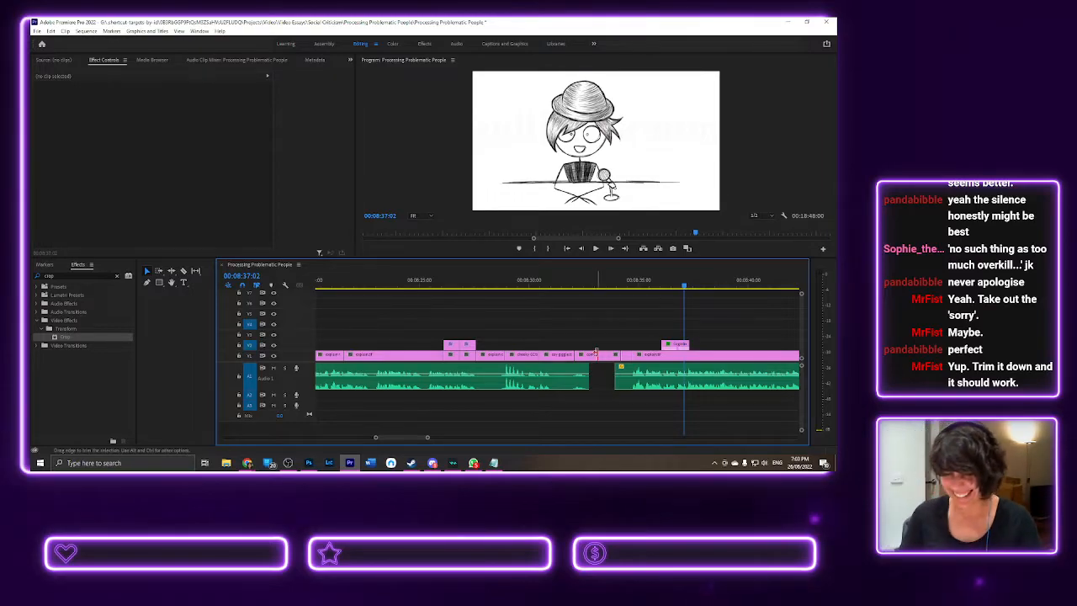
- Trim the video clips over the silent pause by about 13 more frames and ripple-delete the gap between them
drag(596, 351, 603, 355)
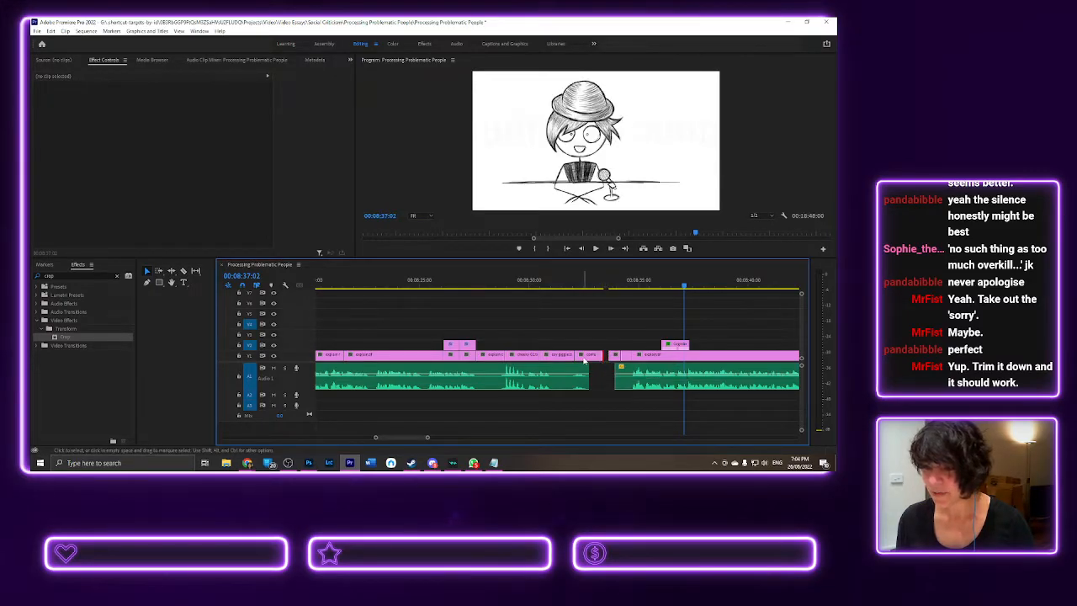
drag(580, 287, 609, 288)
drag(612, 354, 613, 355)
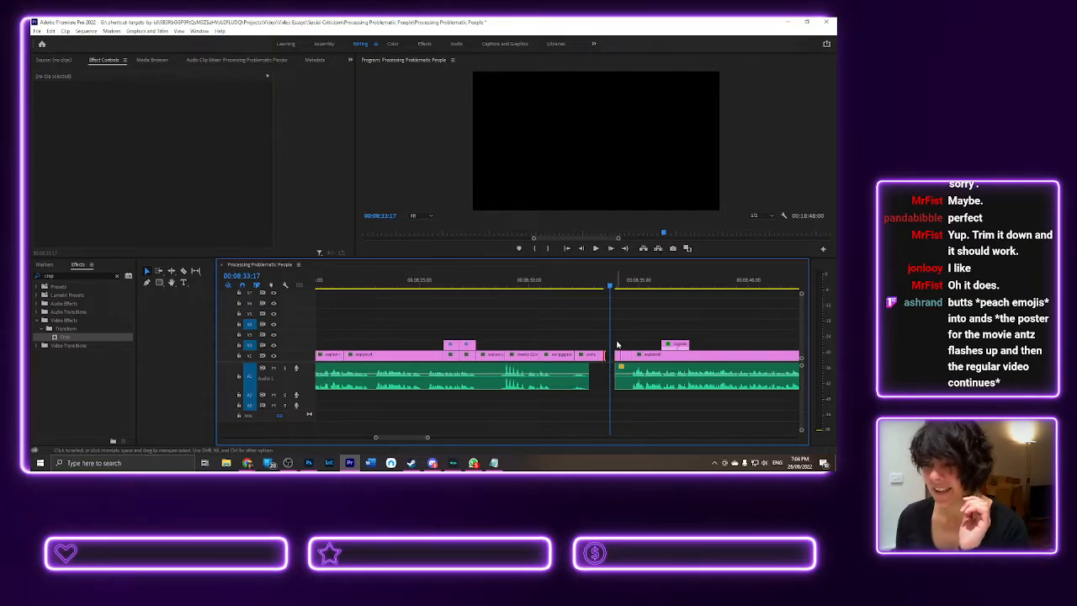
click(608, 347)
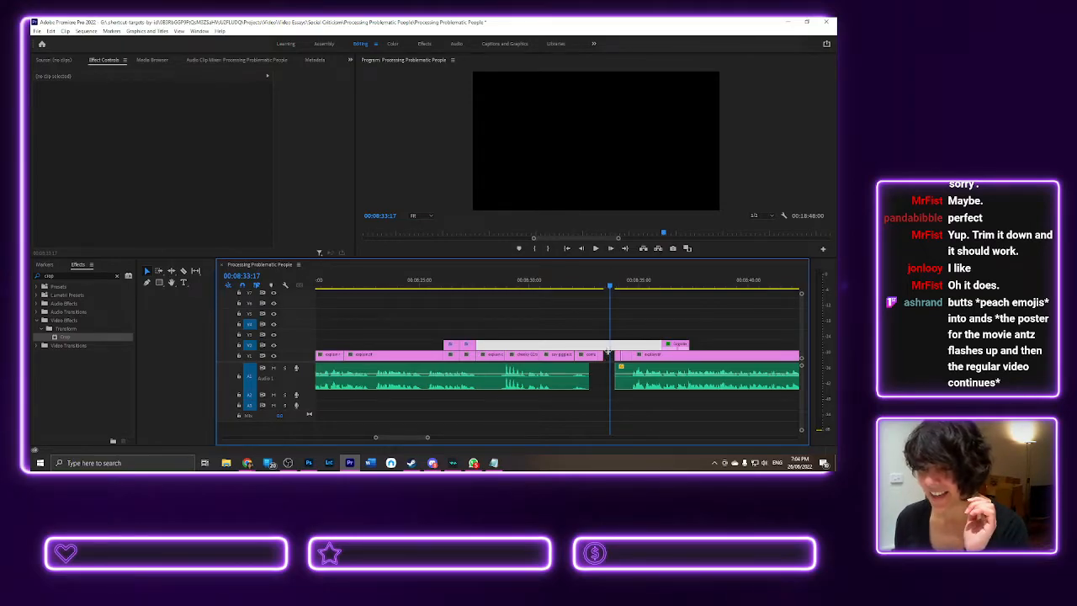
click(593, 293)
key(Left)
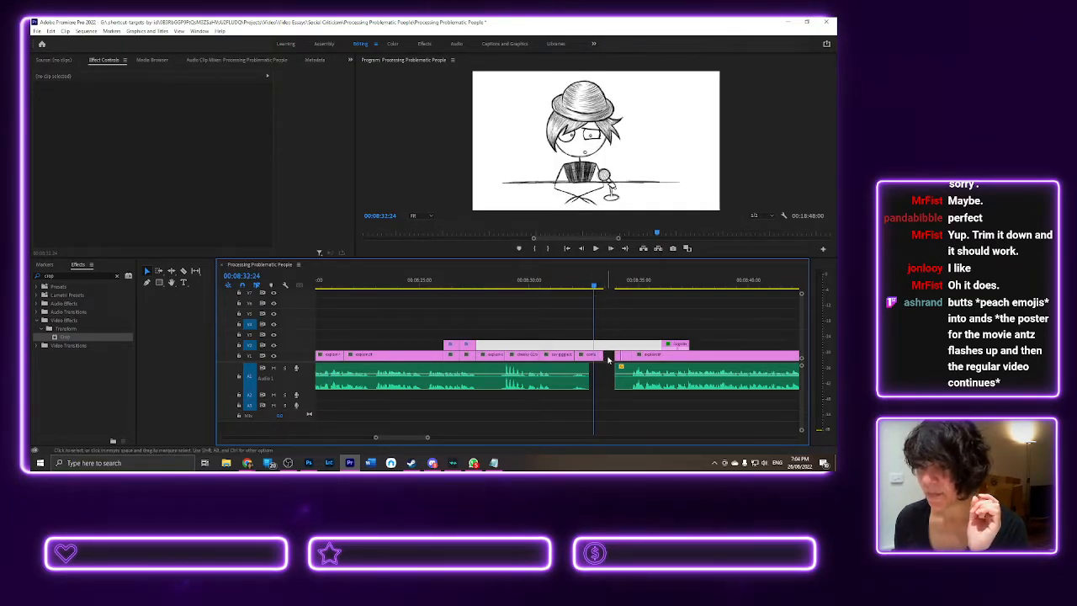
right_click(608, 360)
click(636, 361)
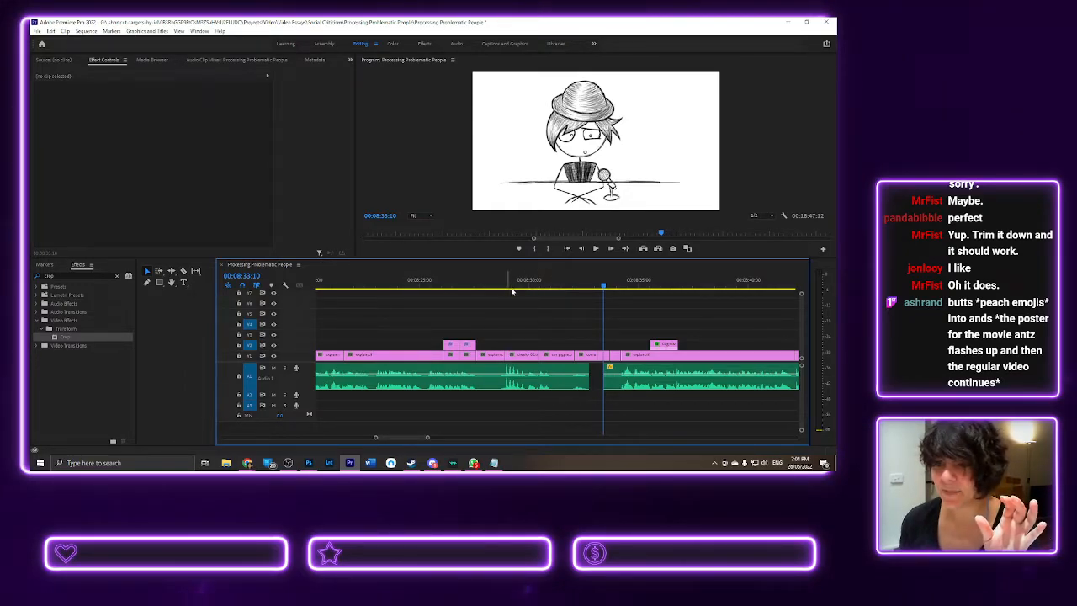
- Play the tightened passage briefly from 00:08:25:20, and again from 00:08:28:17 through 00:08:38:12
mouse_move(507, 282)
mouse_down()
mouse_move(435, 290)
mouse_move(503, 287)
mouse_up()
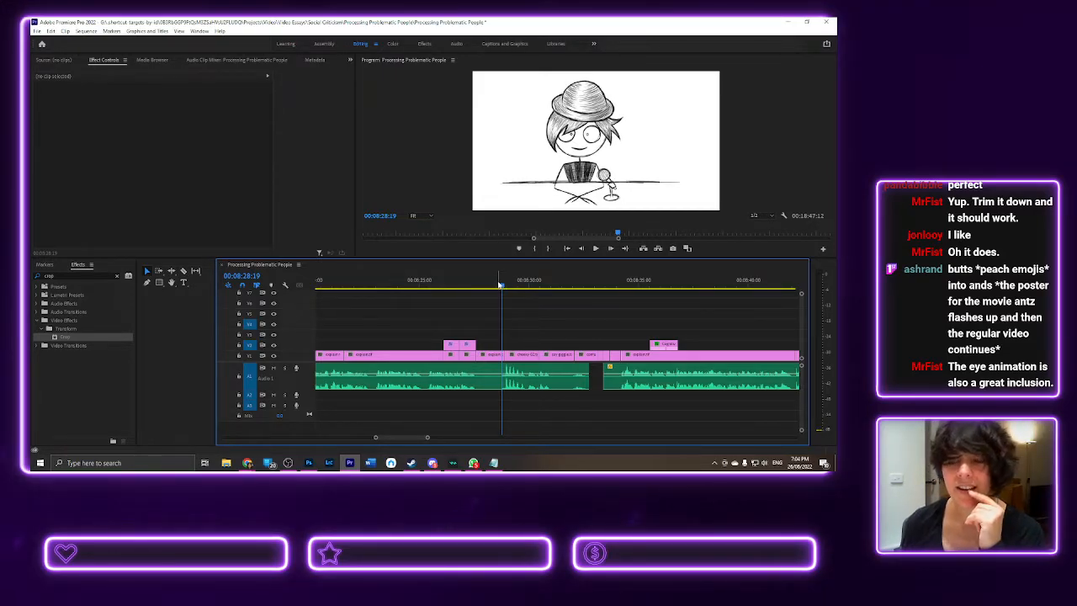
click(438, 287)
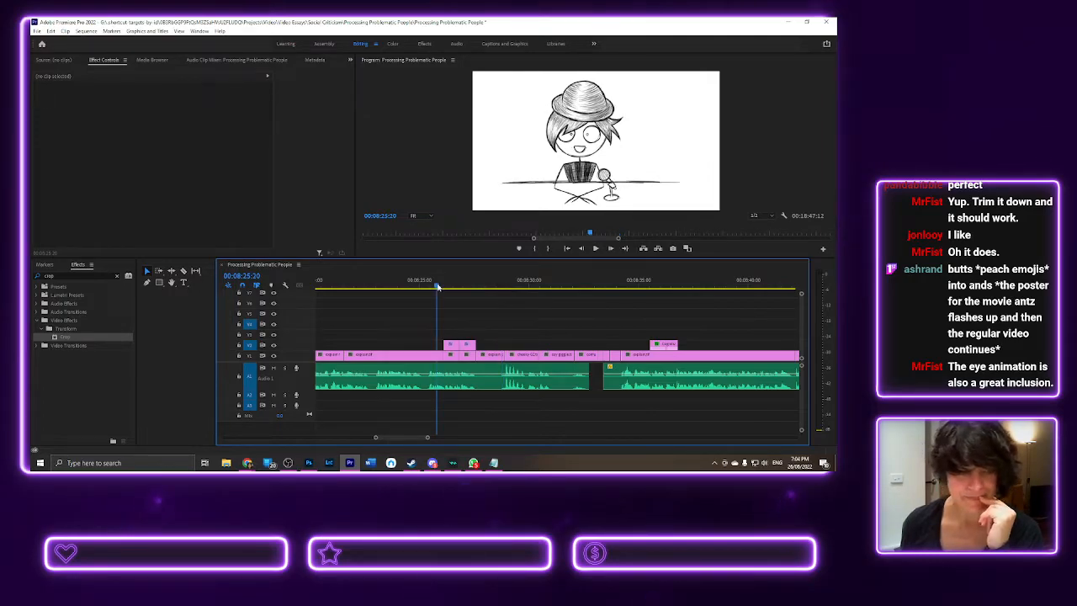
key(space)
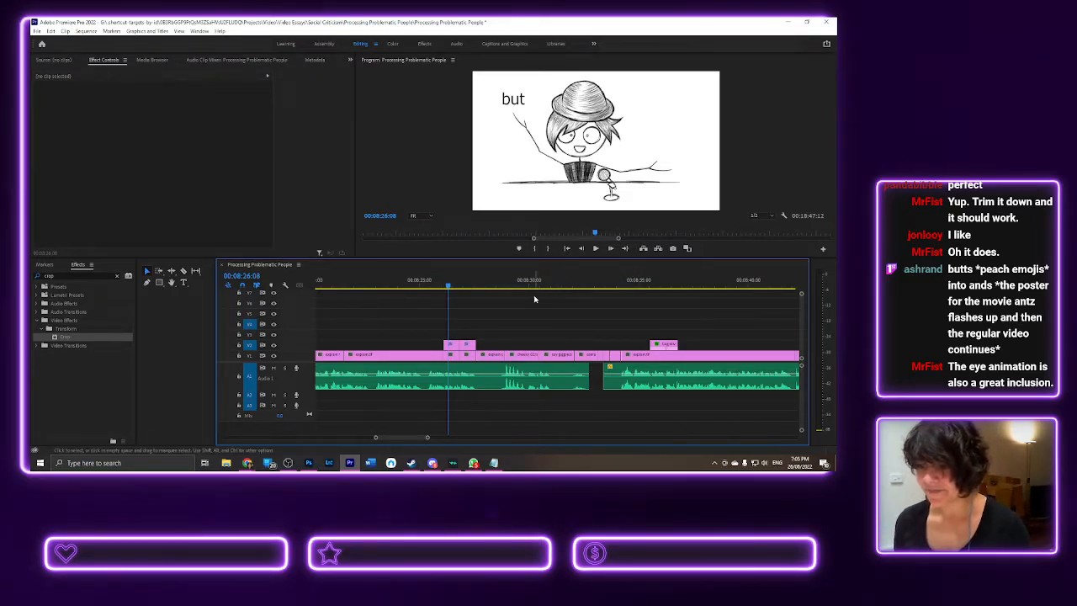
drag(516, 288, 501, 284)
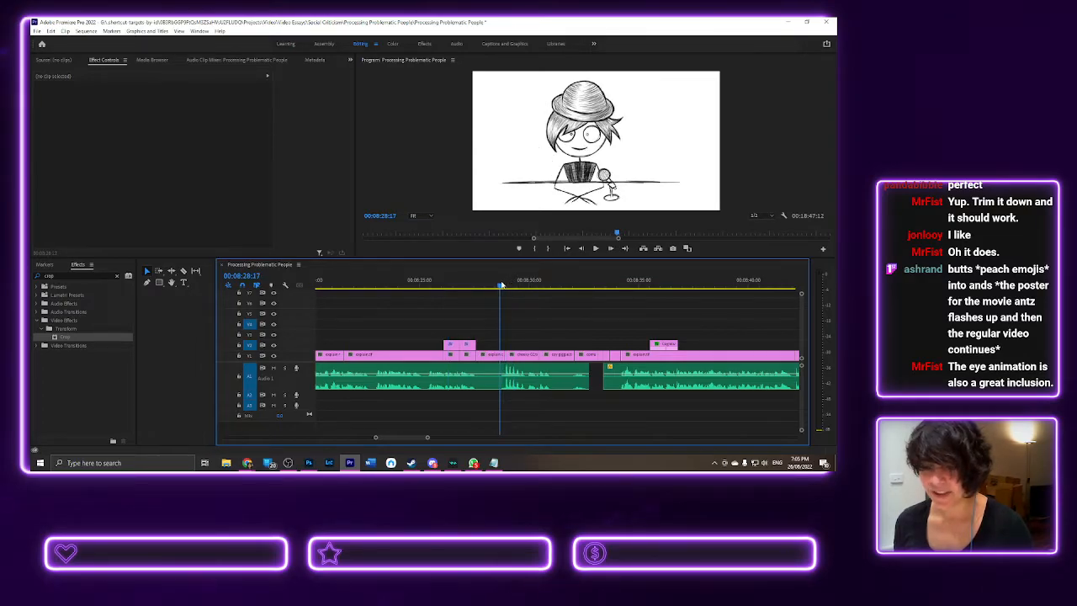
key(space)
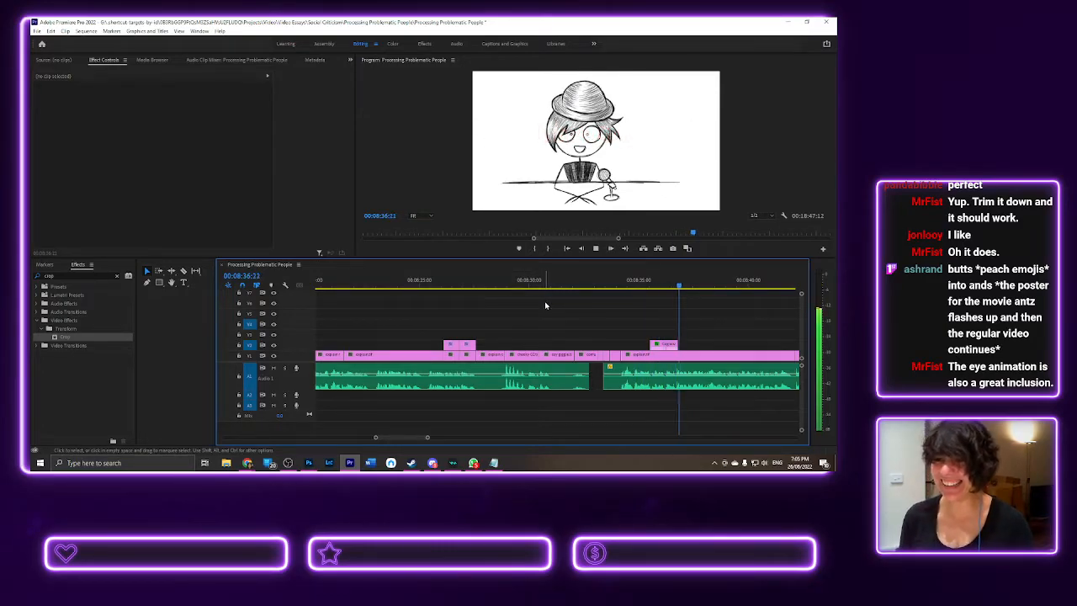
key(space)
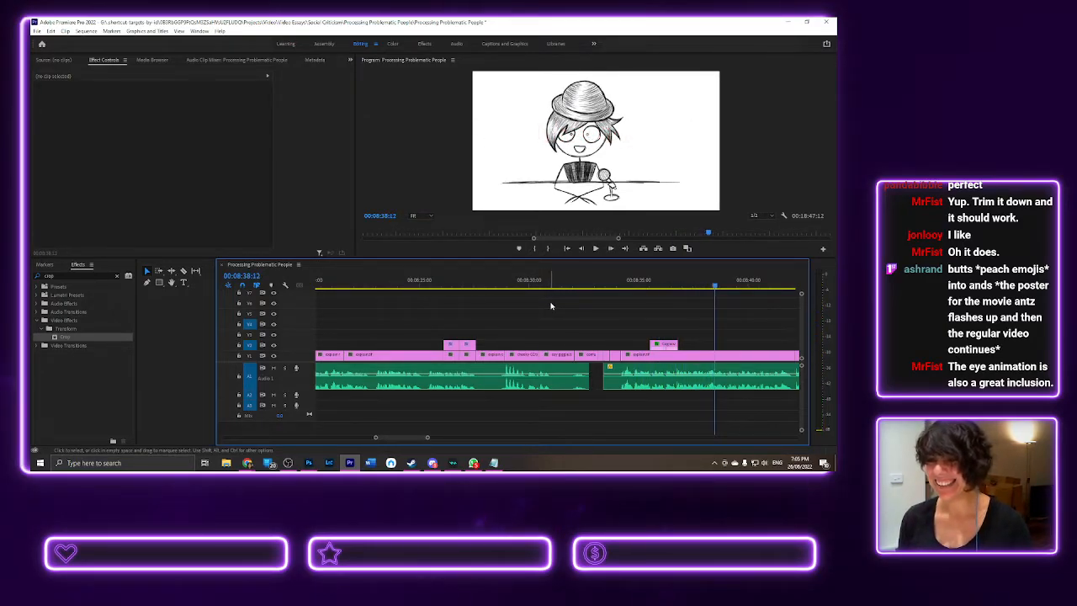
- Replay the silent pause once more from 00:08:28:17 to 00:08:37:03 to judge its length
click(502, 285)
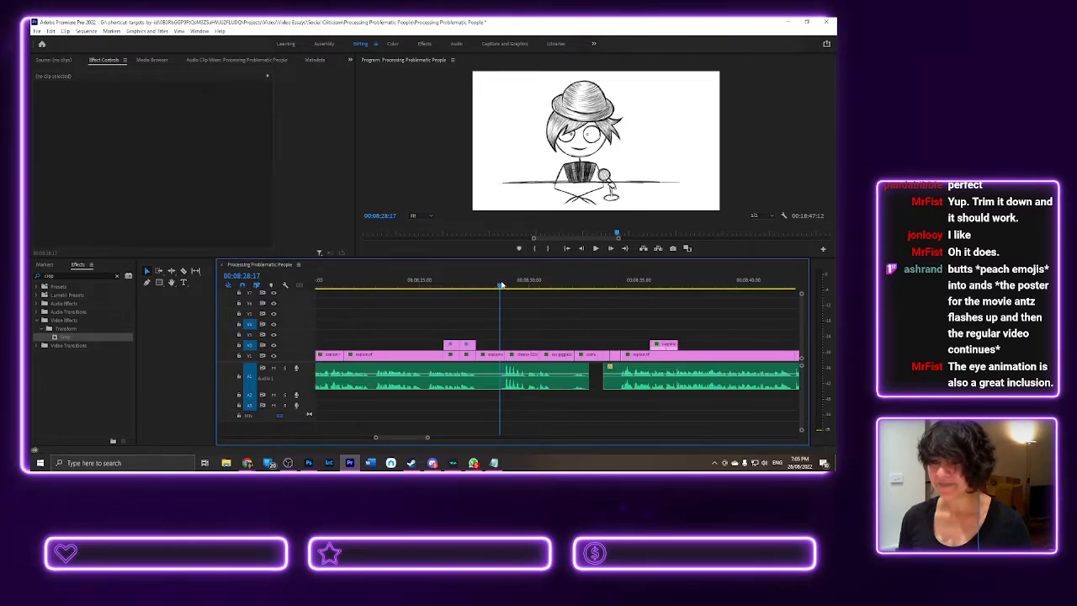
key(space)
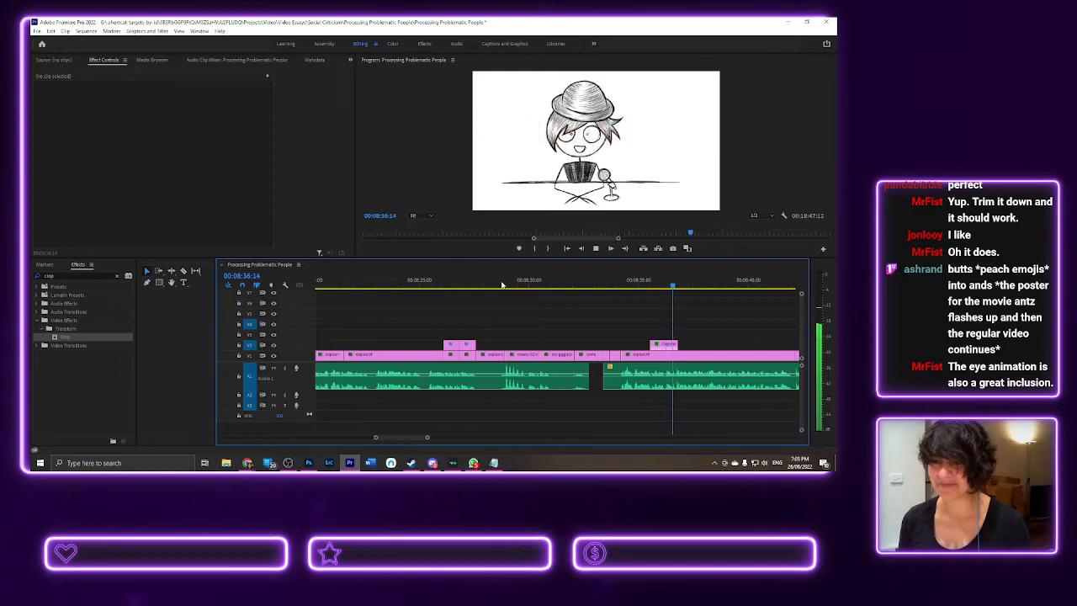
key(space)
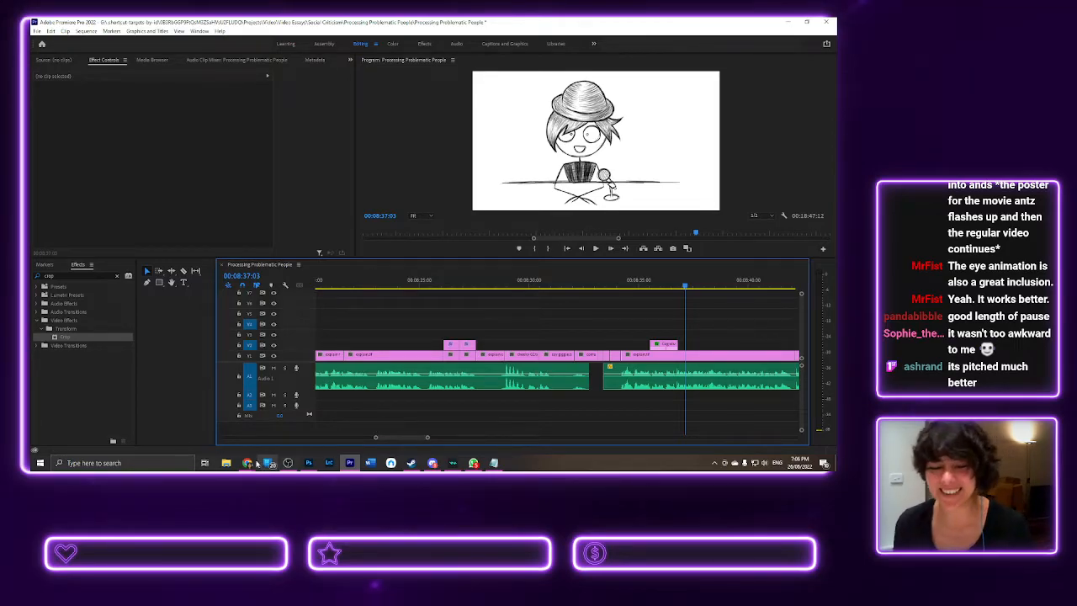
mouse_move(249, 465)
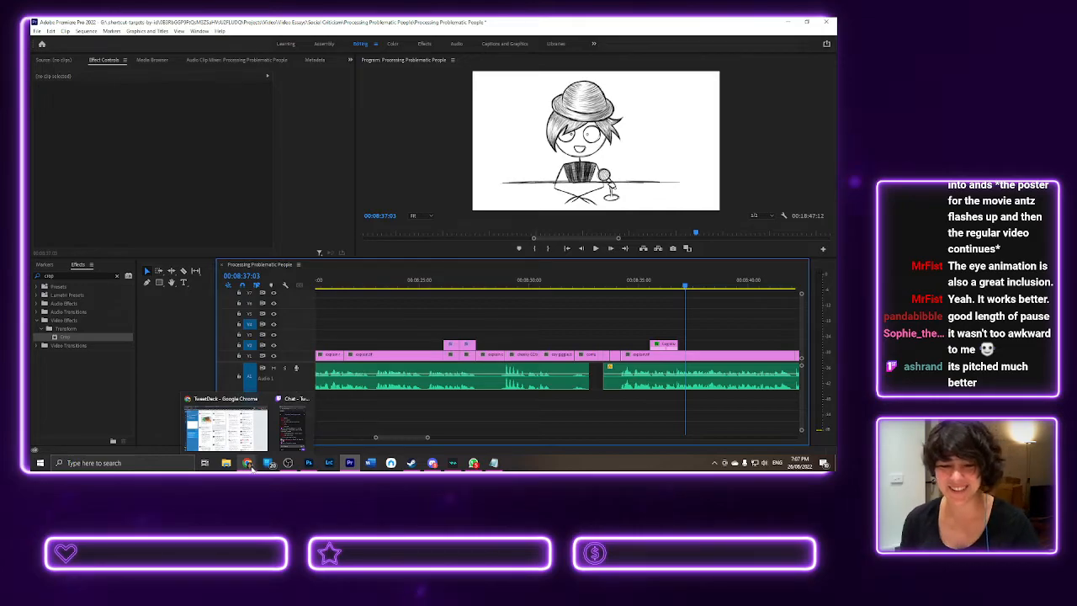
- Switch to Chrome, open the "Legion of Doom vs the Social Justice Warriors" video from the YouTube search results and pause it
click(249, 438)
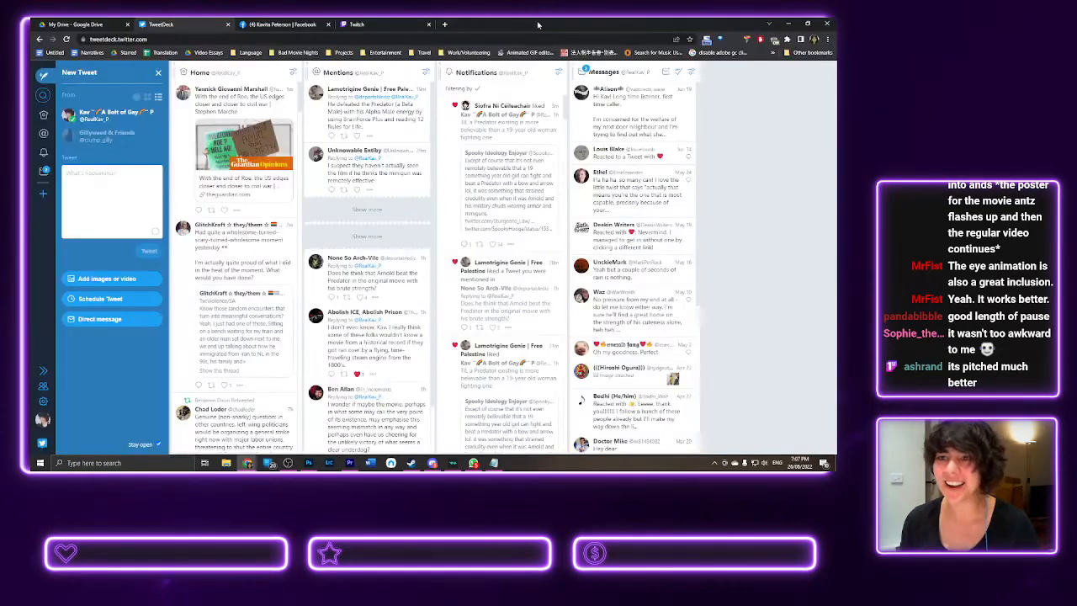
click(247, 462)
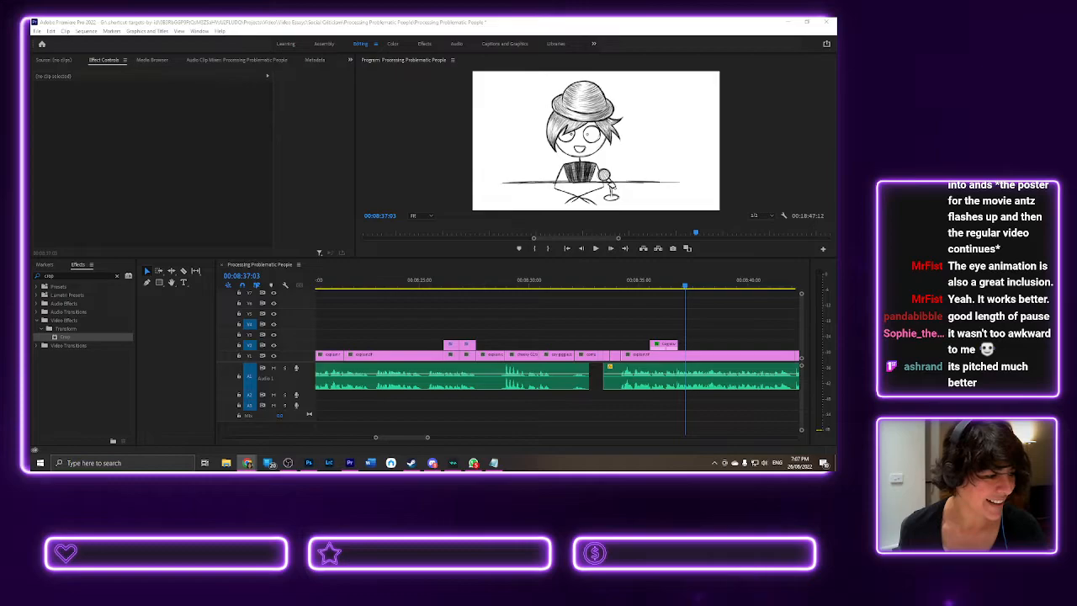
drag(50, 329, 496, 18)
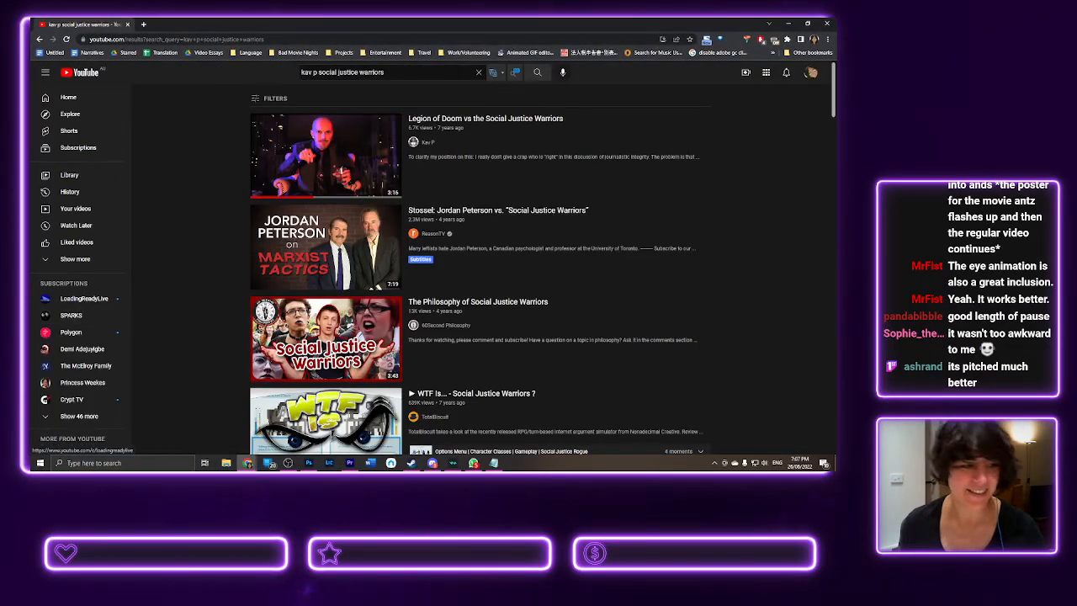
mouse_move(450, 123)
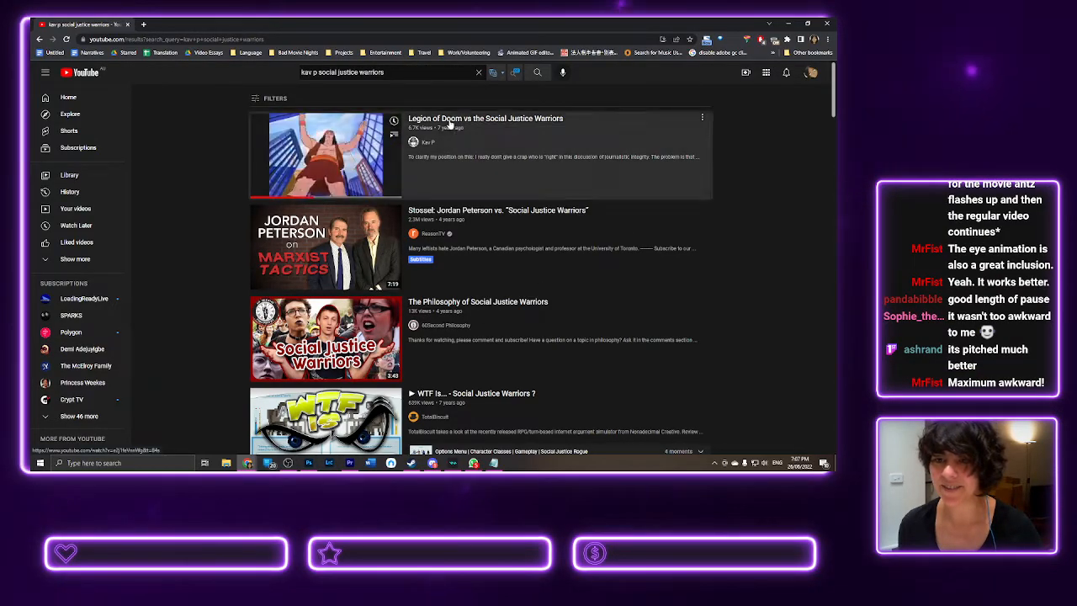
click(450, 124)
click(85, 387)
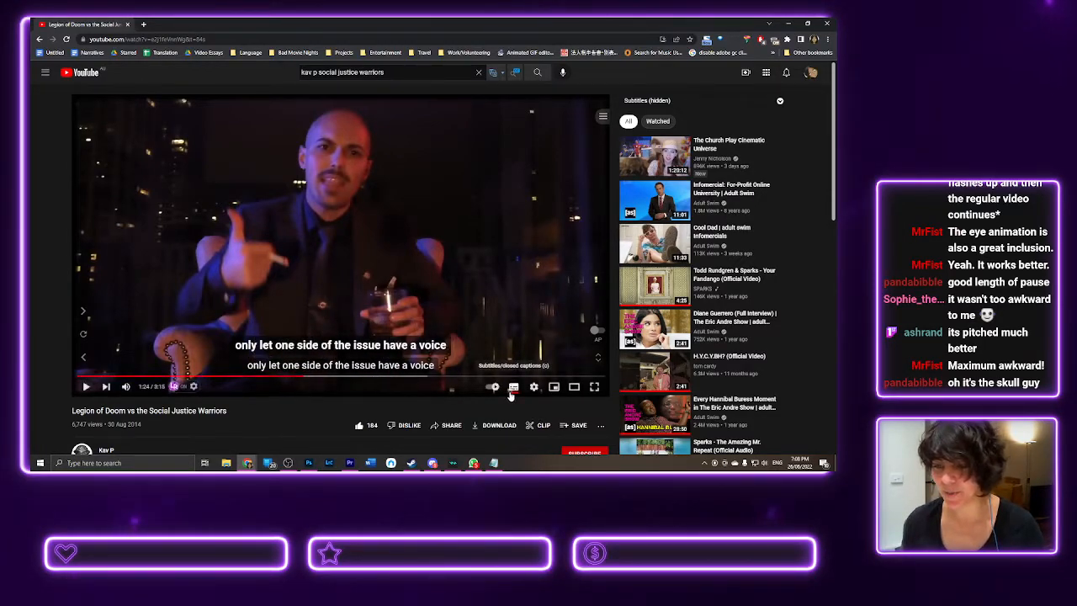
- Play the YouTube video from 1:16 and expand it to full screen
click(304, 378)
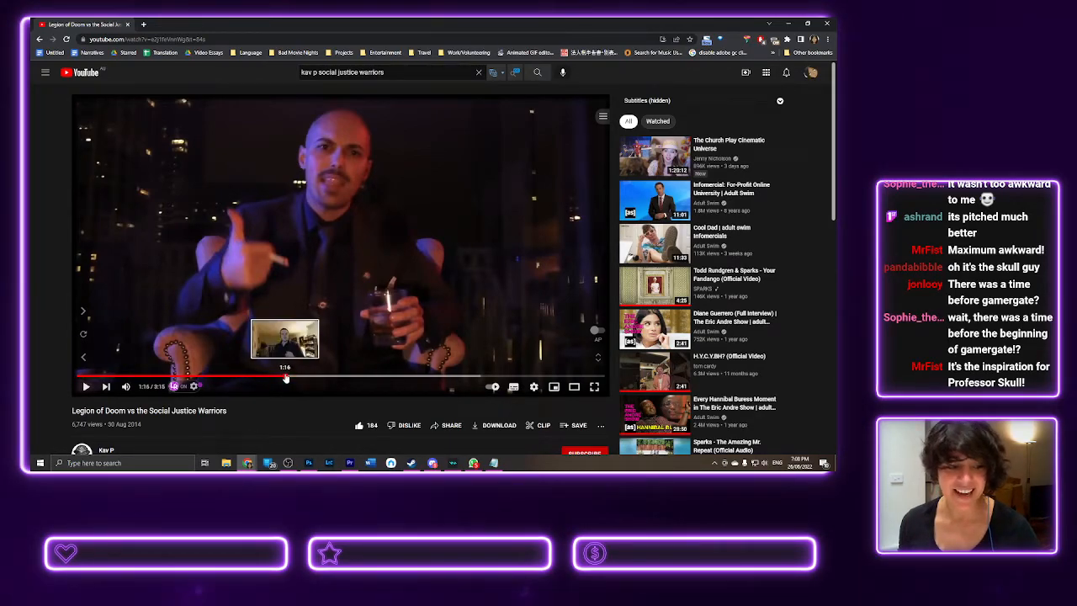
click(286, 378)
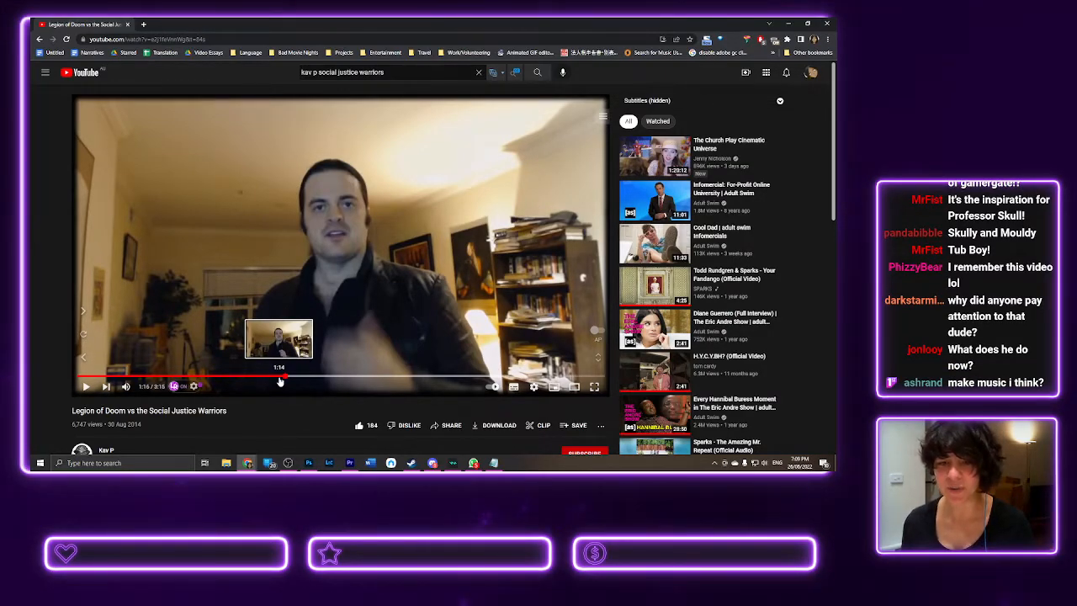
click(85, 387)
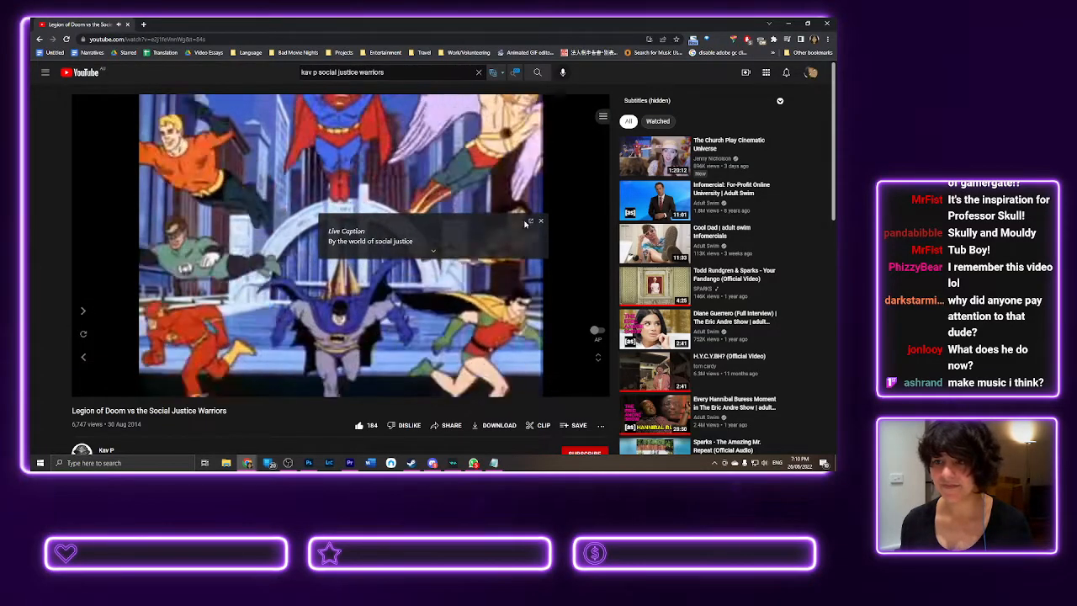
click(597, 388)
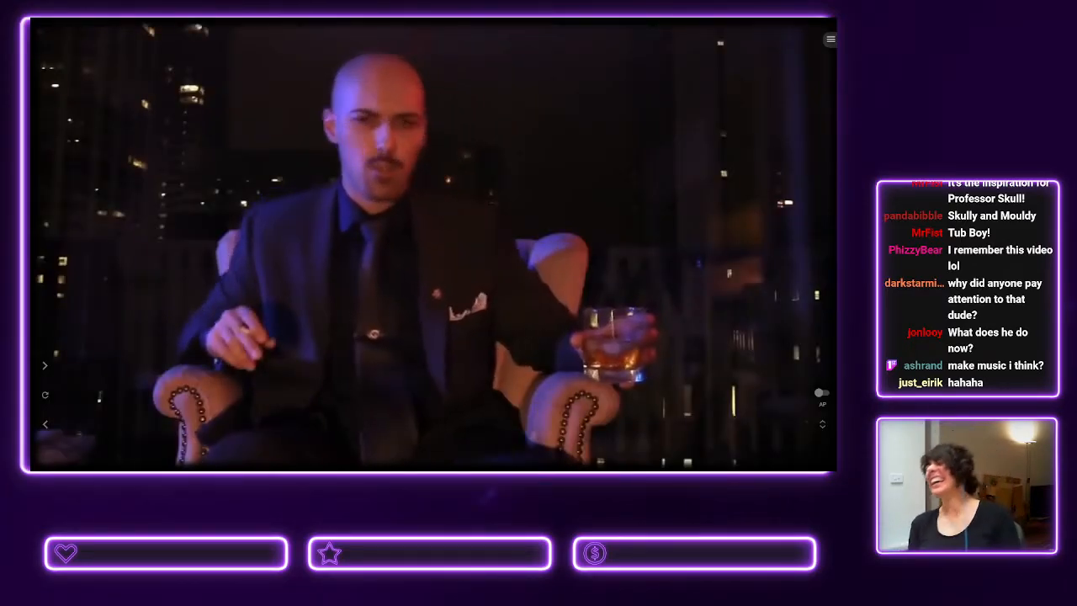
- Pause the video at 1:52, replay it from 1:22 and leave full screen
click(822, 320)
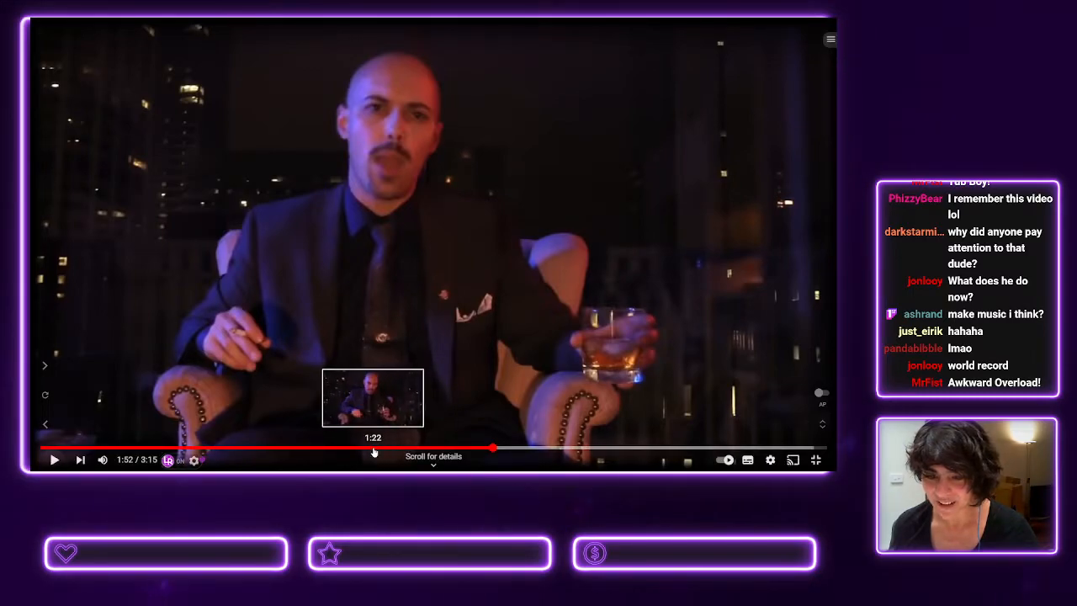
click(374, 451)
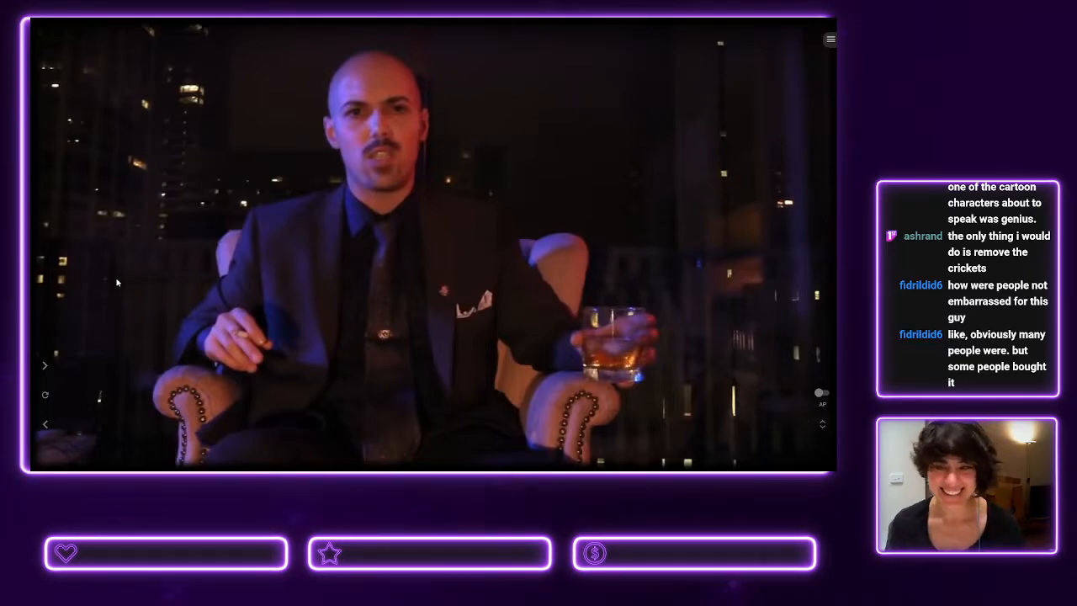
mouse_move(743, 455)
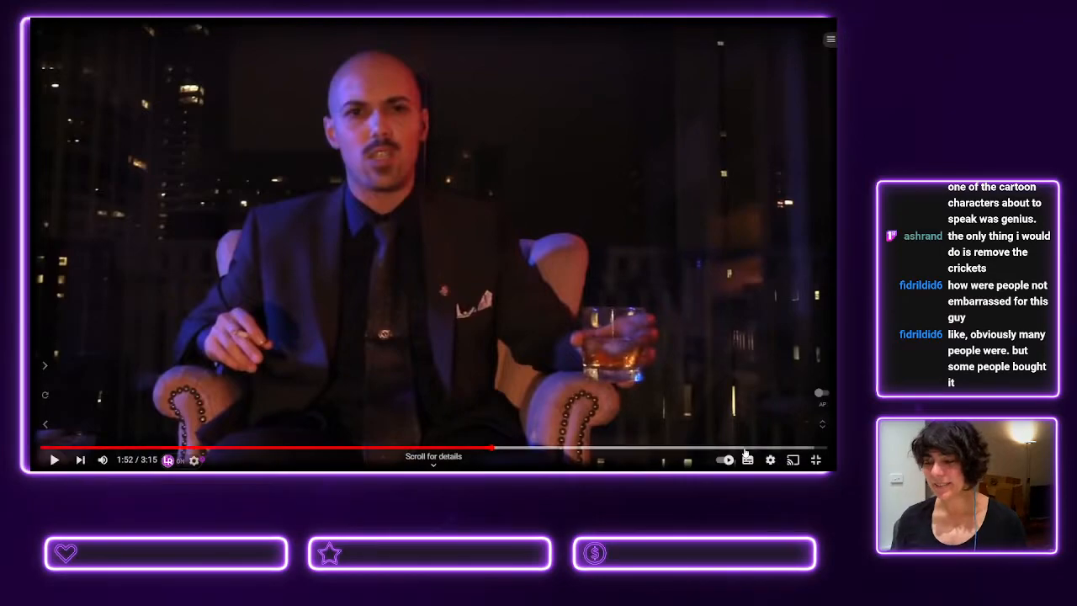
click(816, 460)
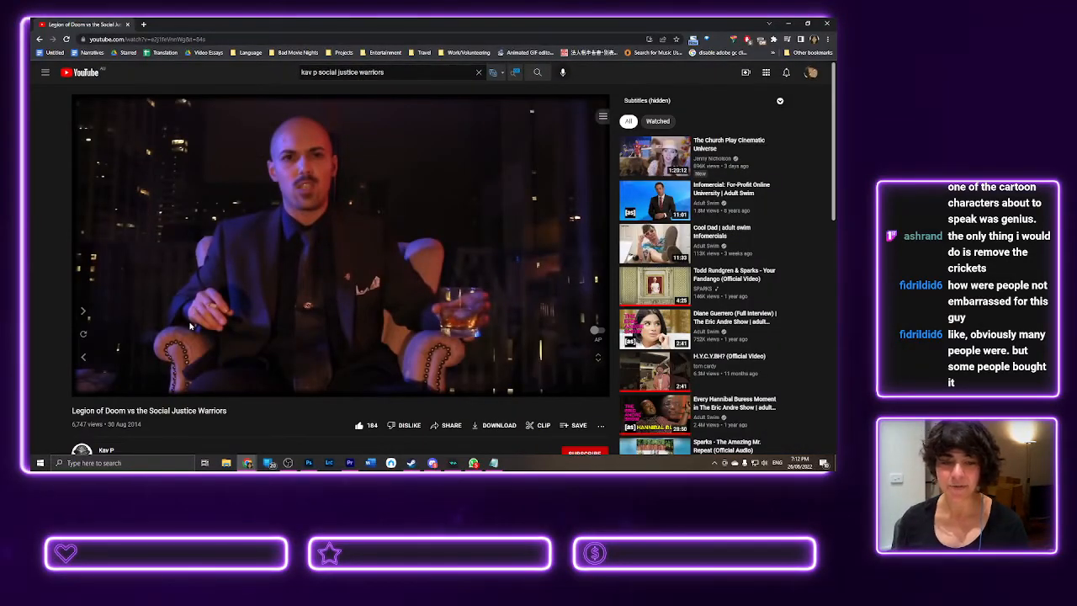
- Examine the channel details, description and comments area below the YouTube video
scroll(190, 326, down, 1)
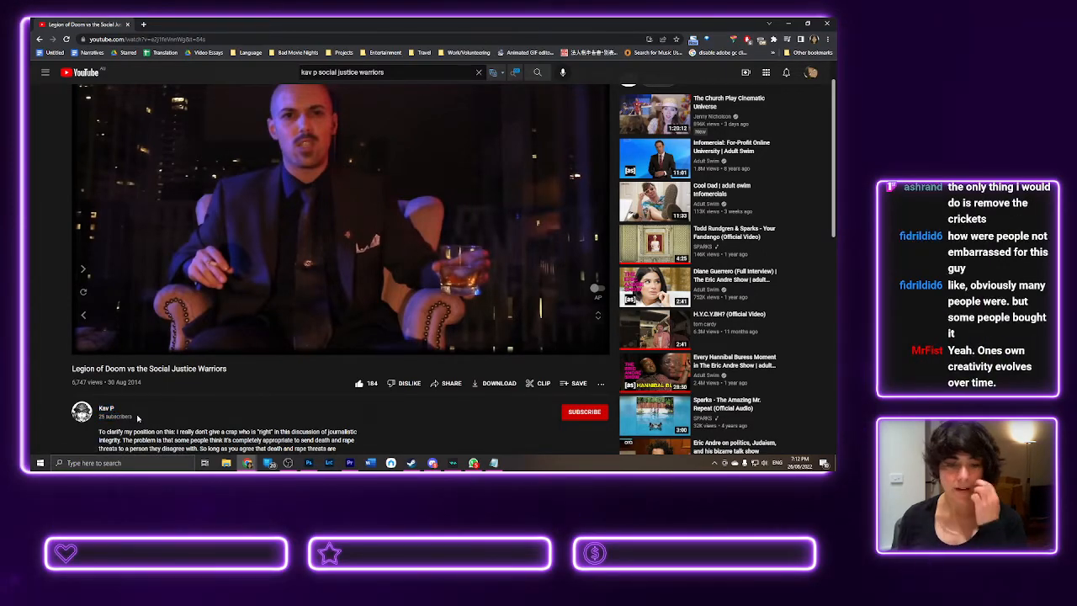
drag(137, 418, 99, 408)
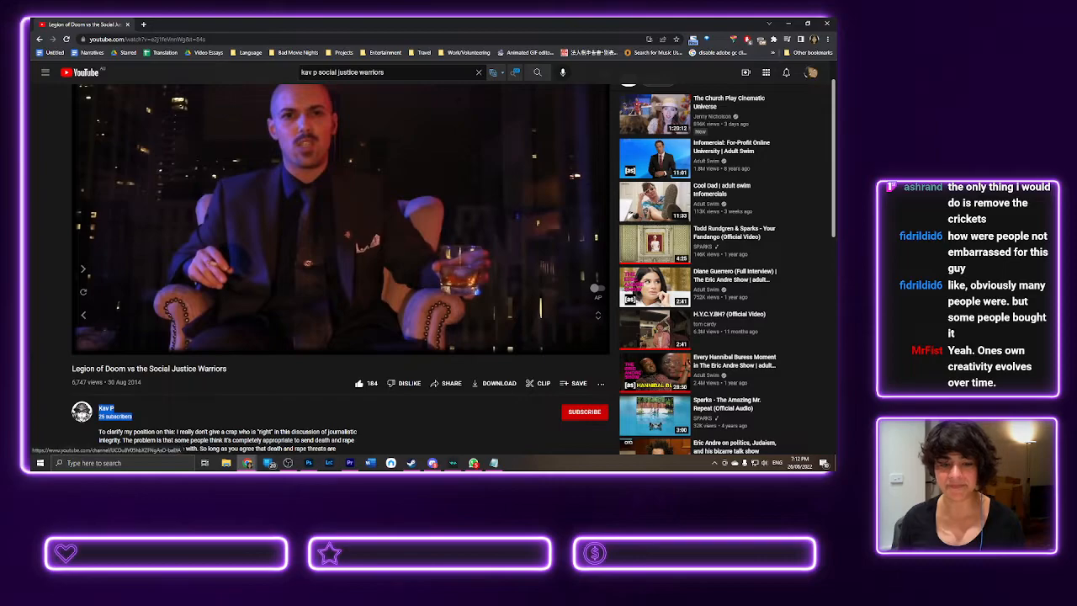
click(141, 421)
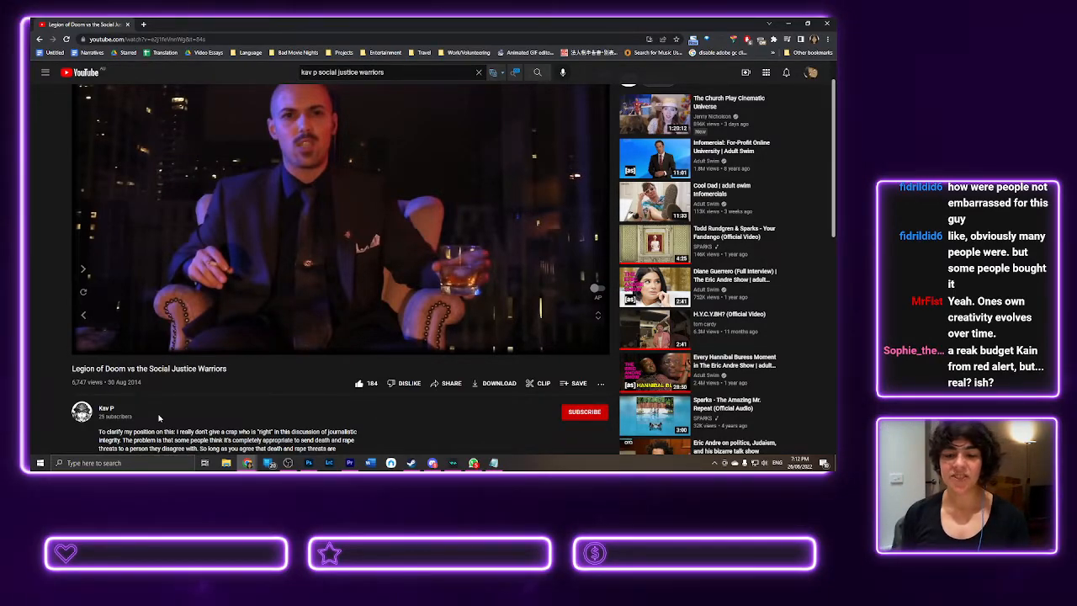
scroll(160, 417, down, 2)
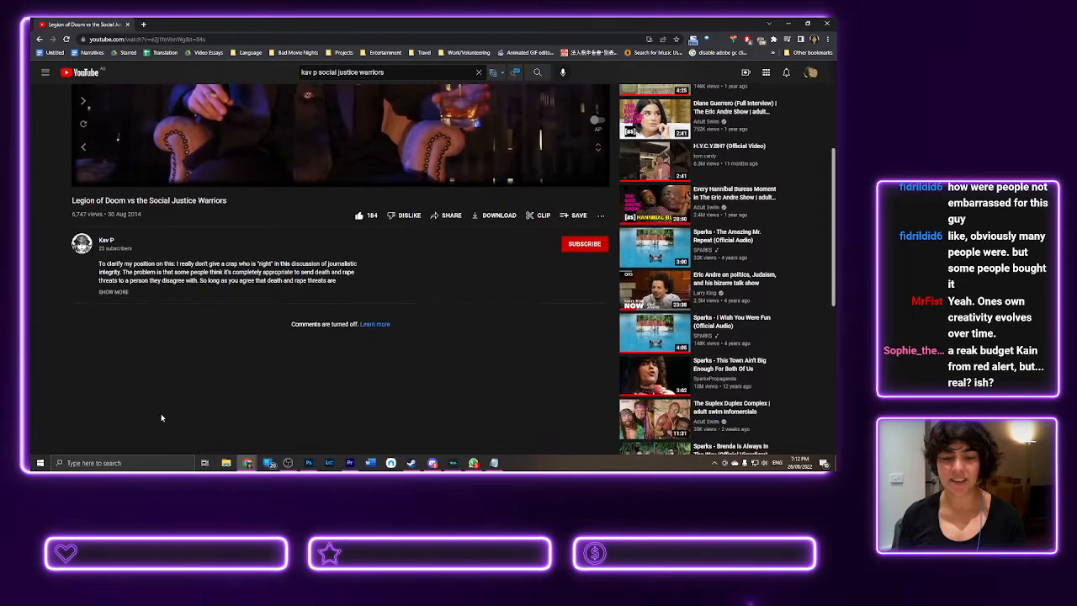
scroll(161, 417, up, 1)
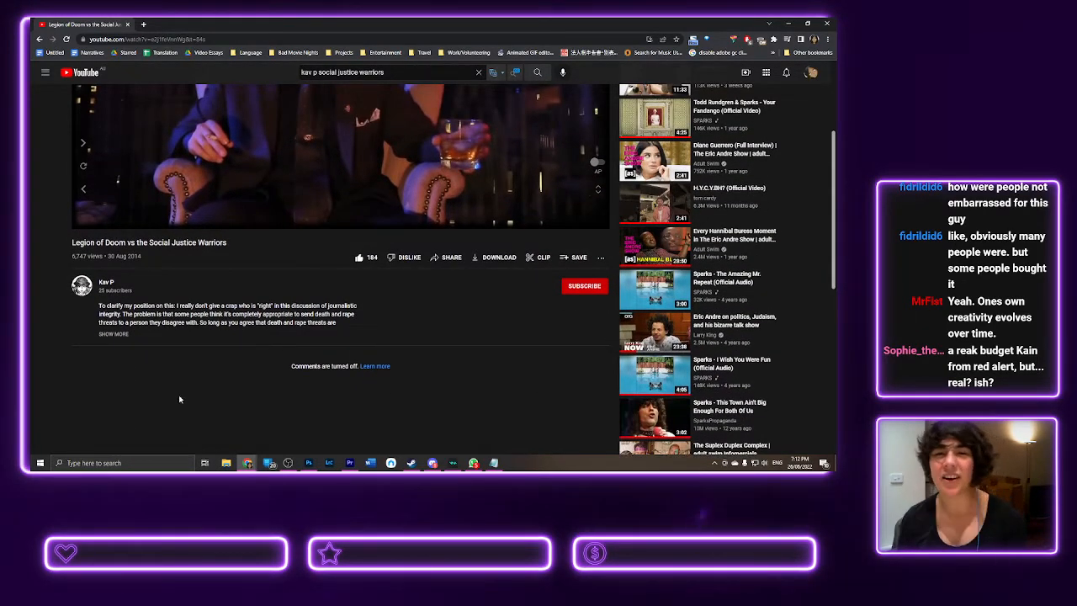
scroll(178, 399, up, 2)
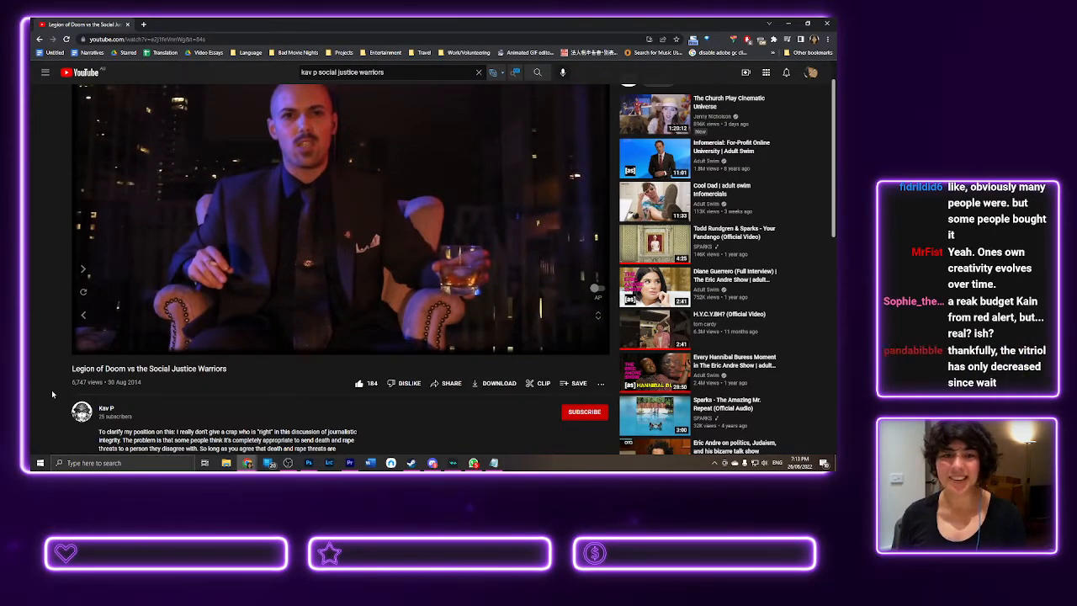
scroll(51, 390, up, 1)
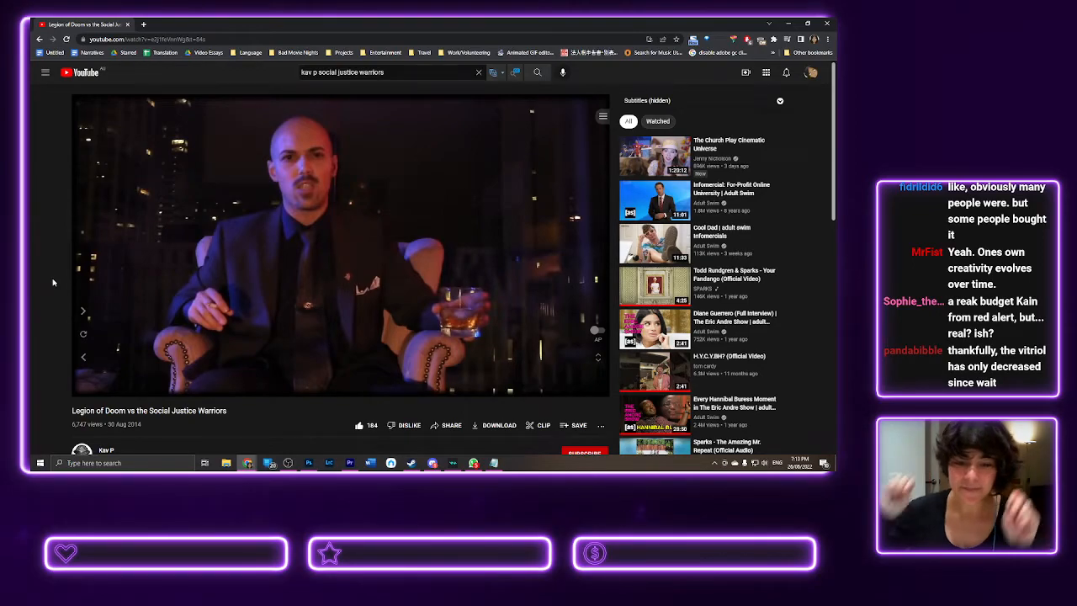
scroll(52, 282, down, 2)
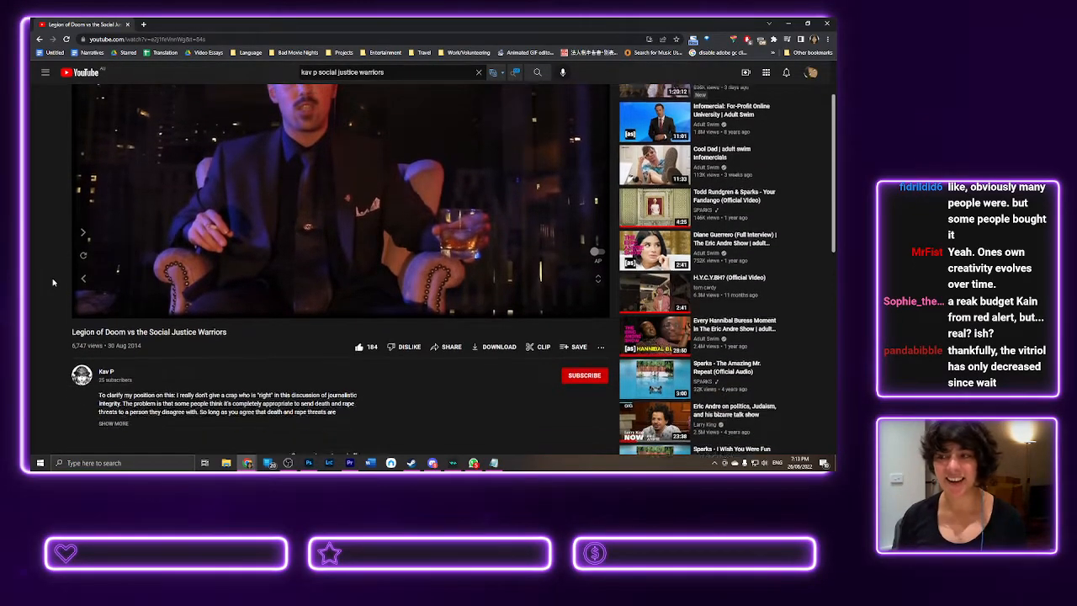
scroll(50, 278, up, 2)
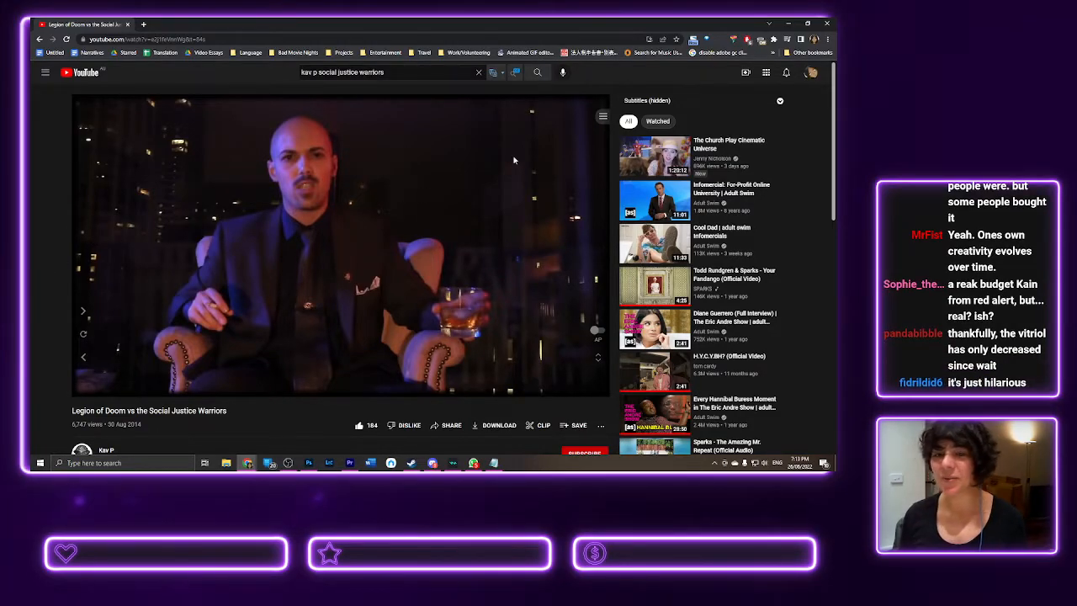
scroll(213, 351, down, 5)
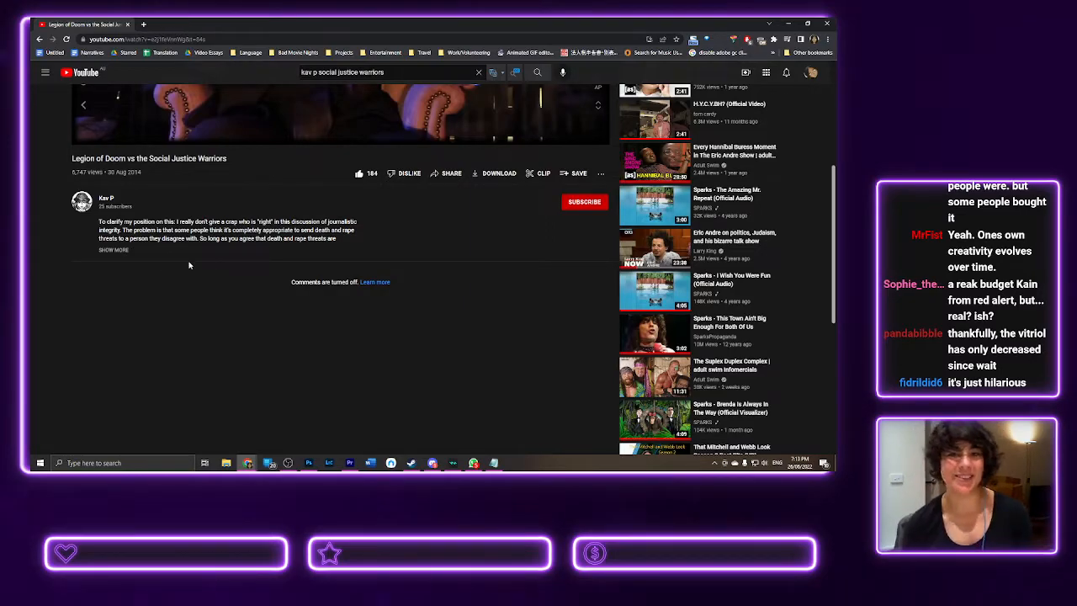
scroll(67, 240, up, 5)
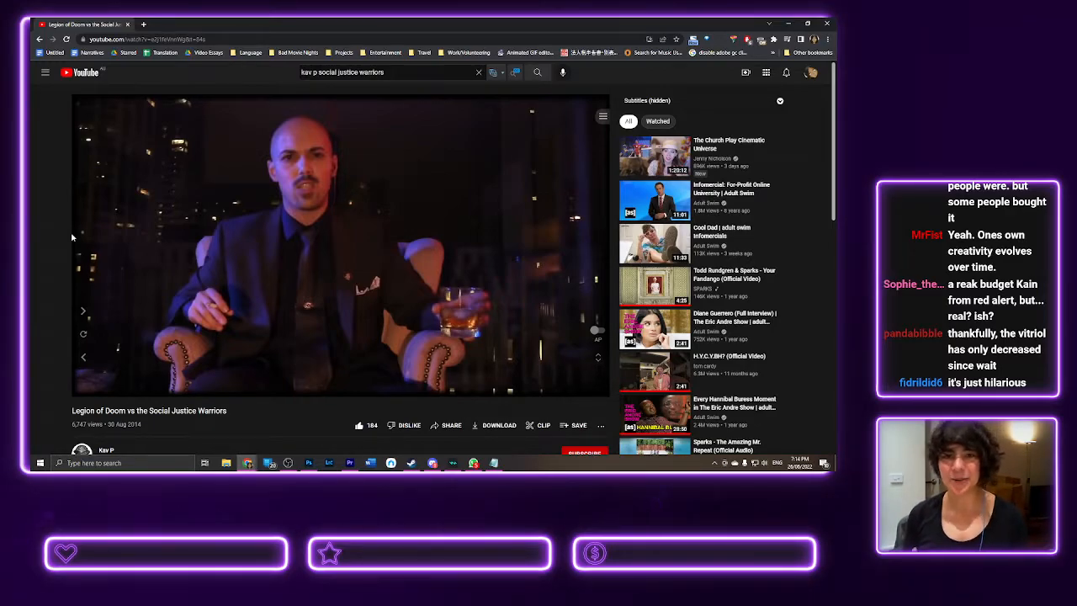
- Close the YouTube window and save the "Processing Problematic People" project in Premiere Pro
click(828, 26)
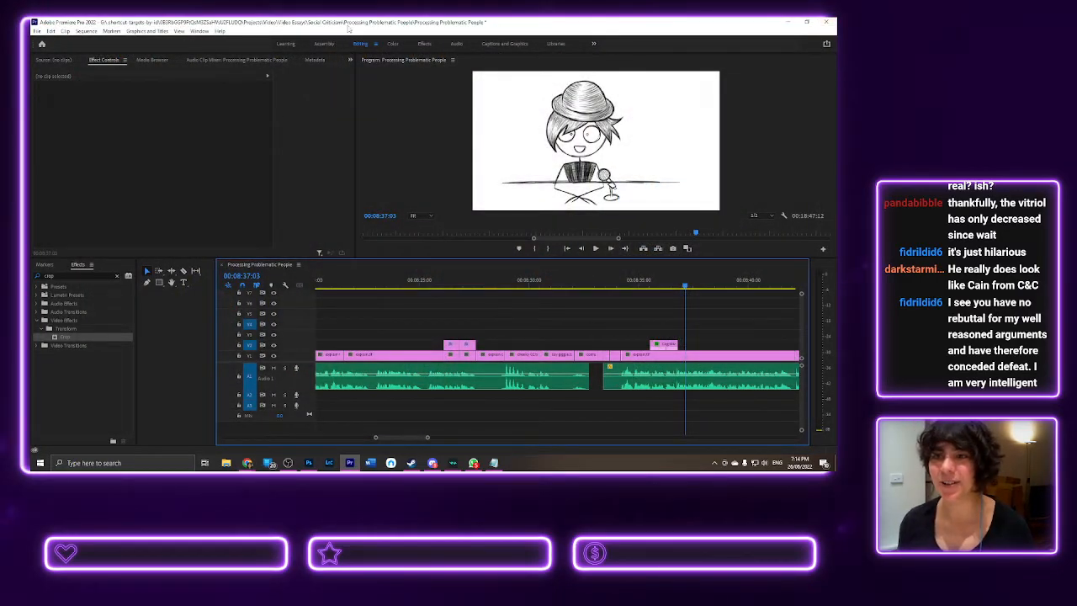
key(ctrl+s)
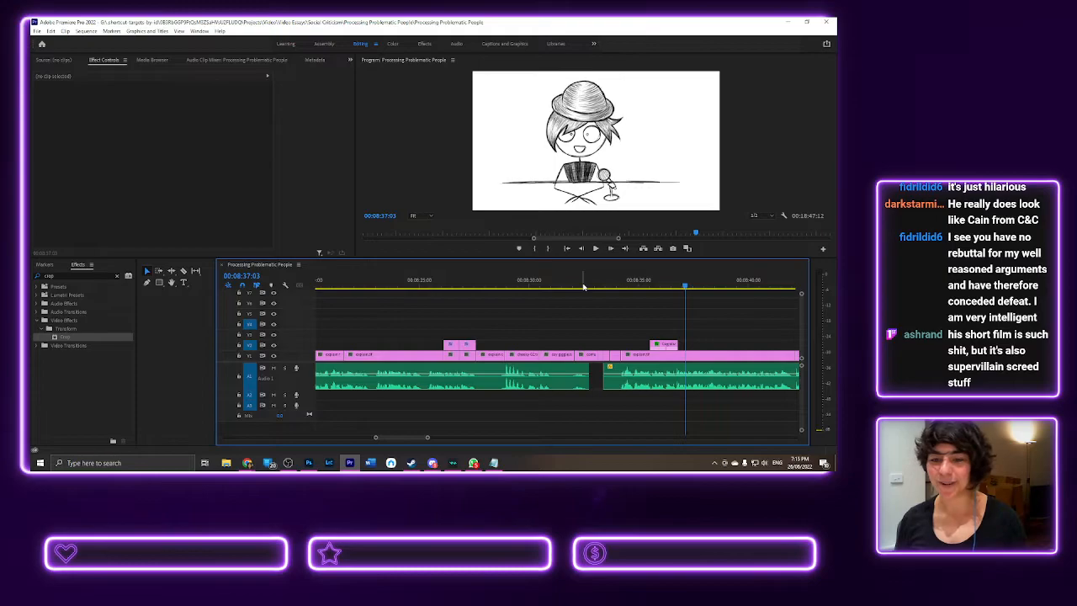
- Replay the tightened silent pause from 00:08:28:17 through 00:08:37:00
scroll(583, 288, down, 5)
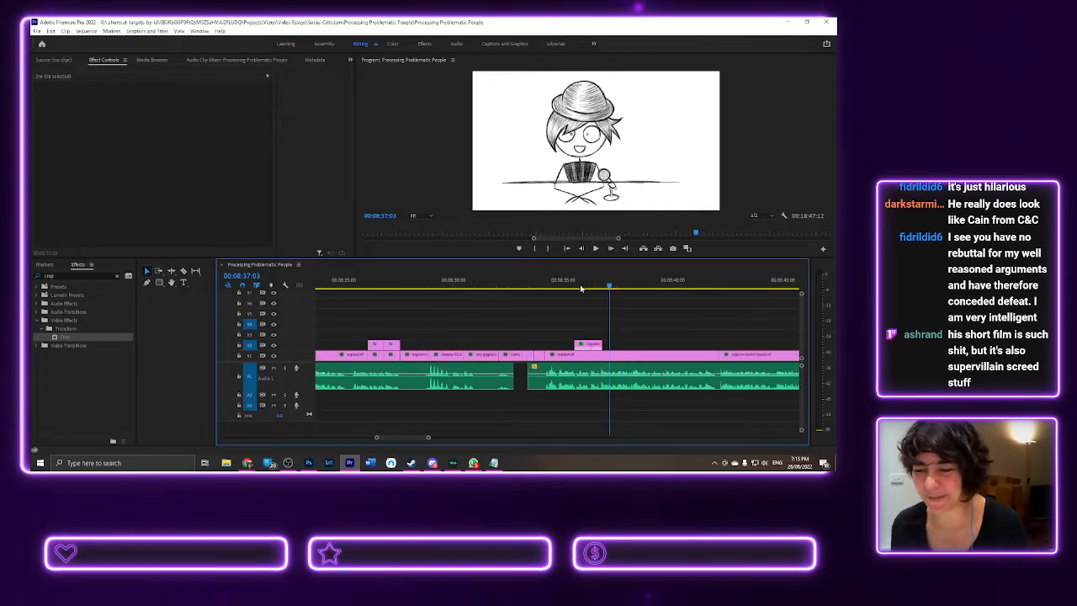
scroll(581, 288, down, 3)
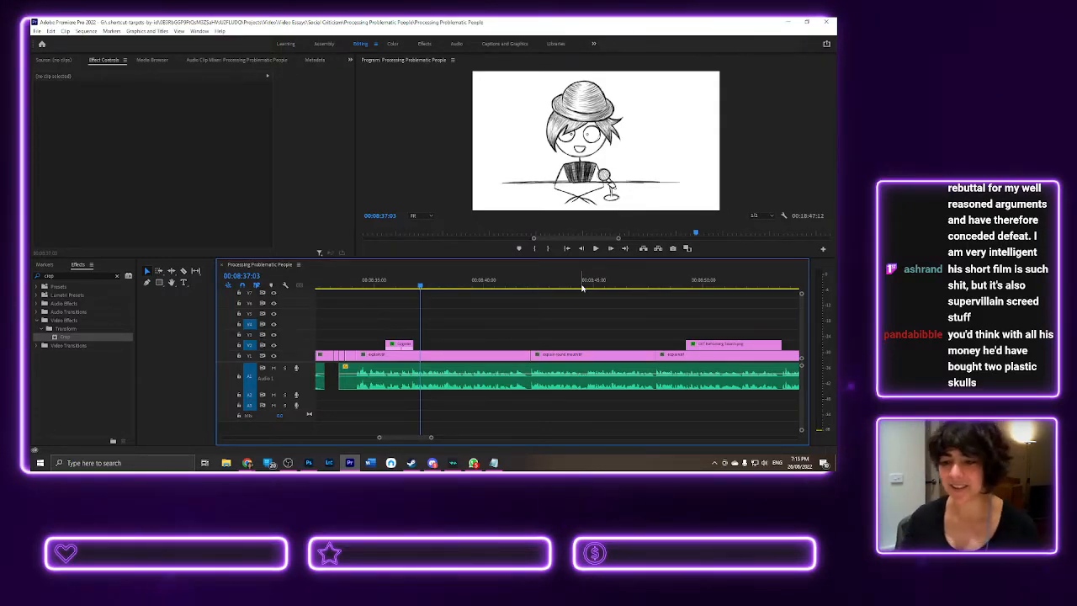
drag(332, 283, 357, 287)
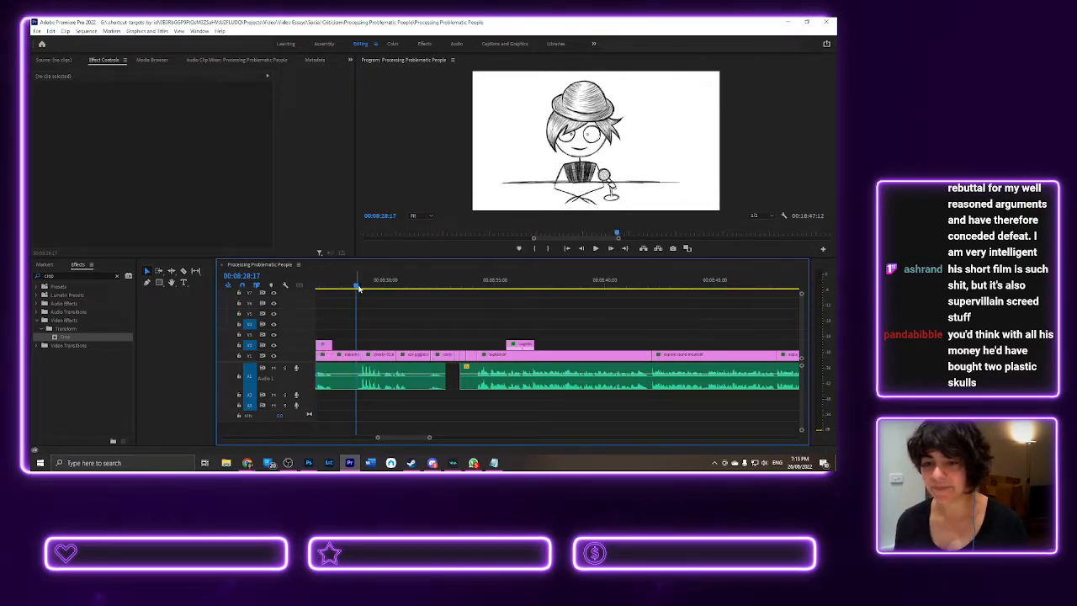
key(space)
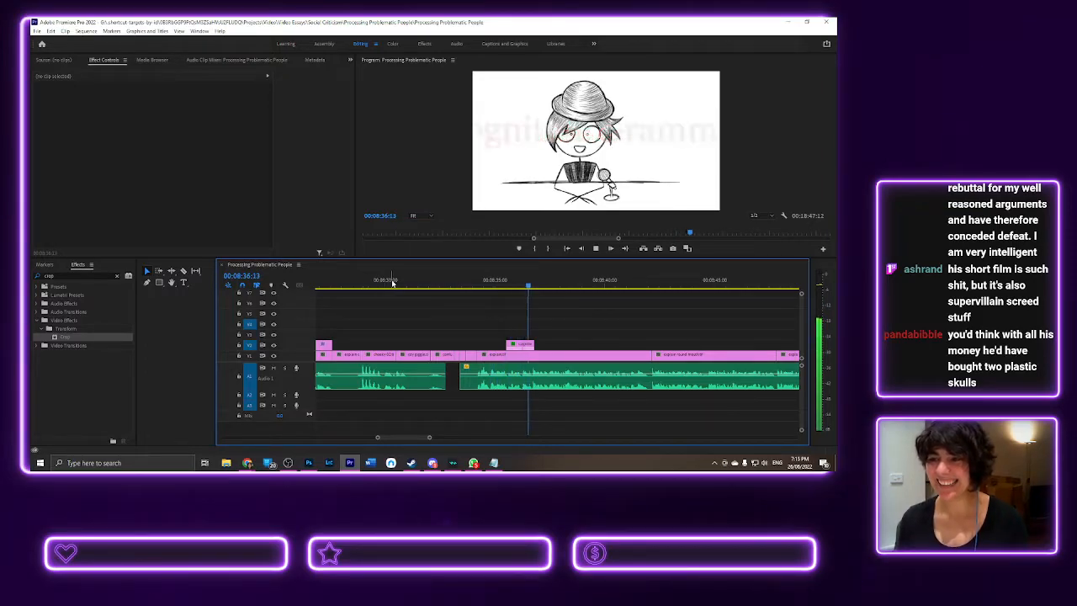
key(space)
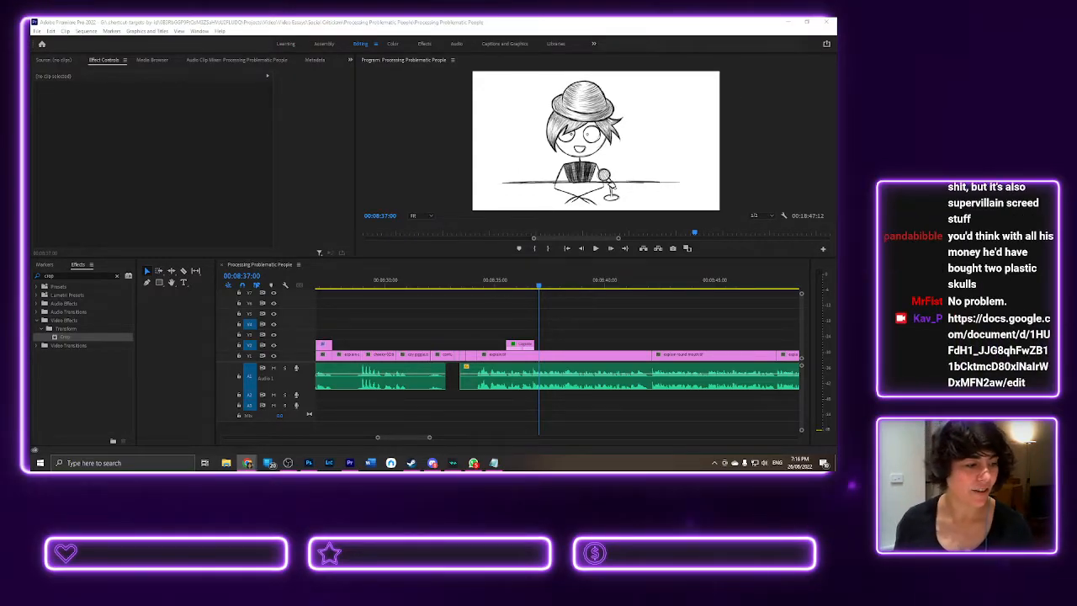
- Switch to the "Neither Here Nor There - Processing Problematic People" script in Google Docs and read through to its closing paragraphs and sources
drag(33, 412, 455, 18)
scroll(378, 164, down, 15)
scroll(378, 164, down, 10)
scroll(378, 164, down, 5)
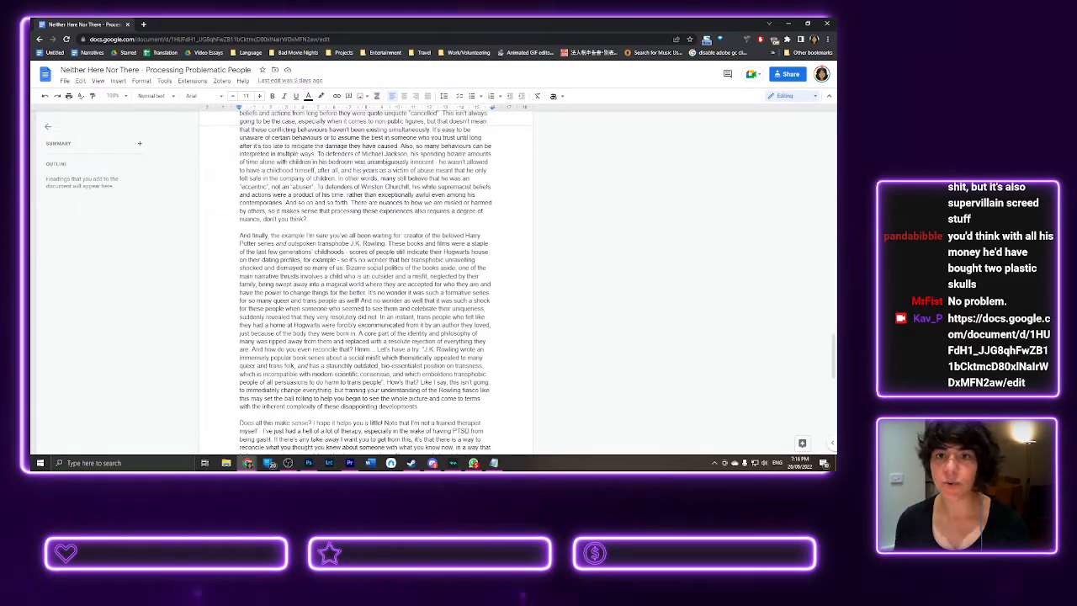
scroll(403, 217, down, 3)
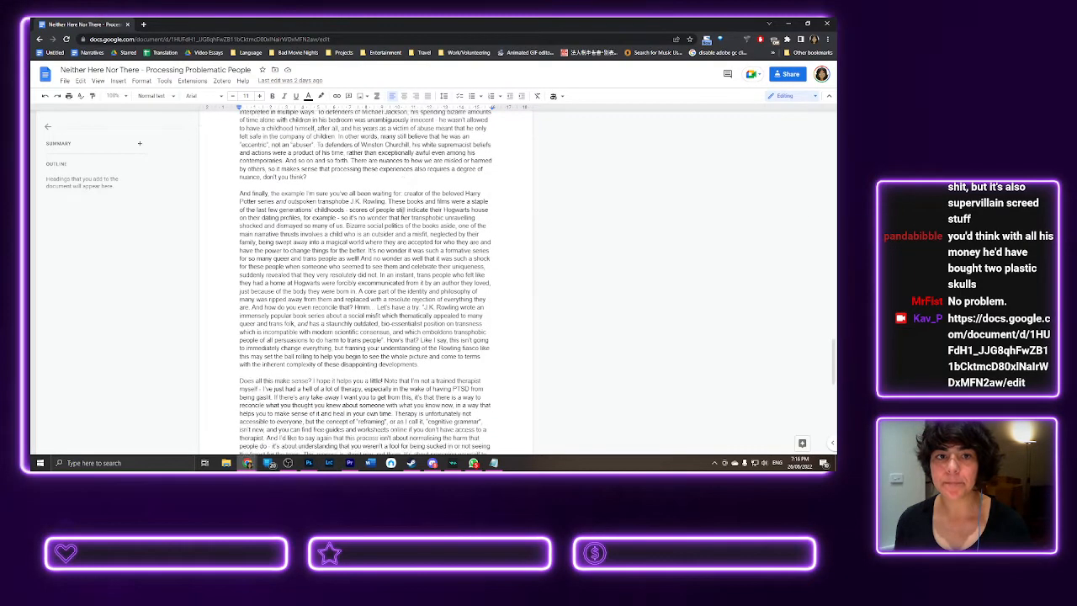
scroll(365, 281, down, 2)
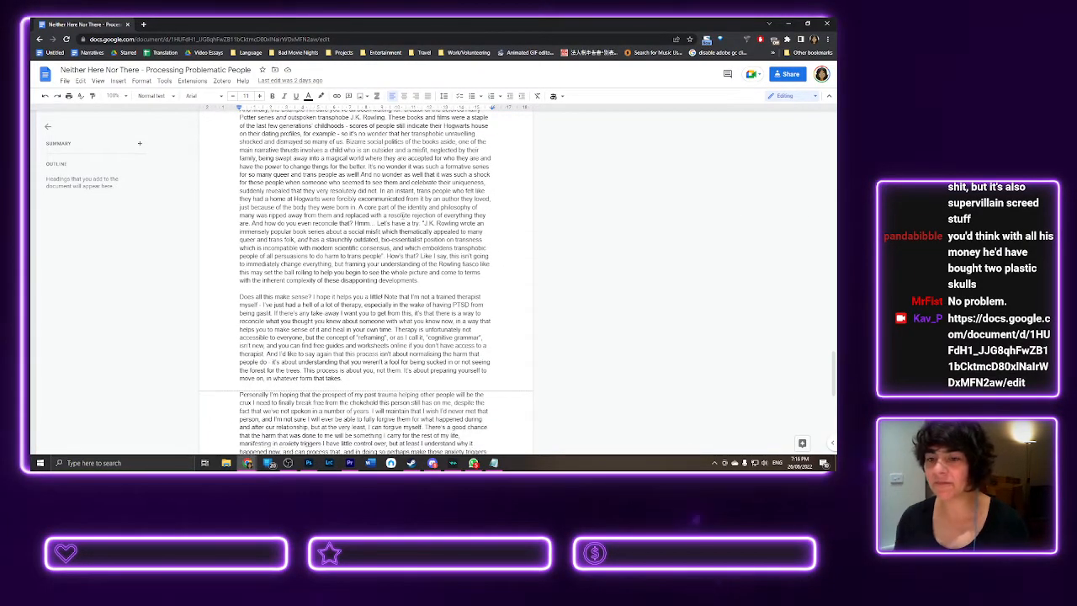
scroll(403, 216, down, 3)
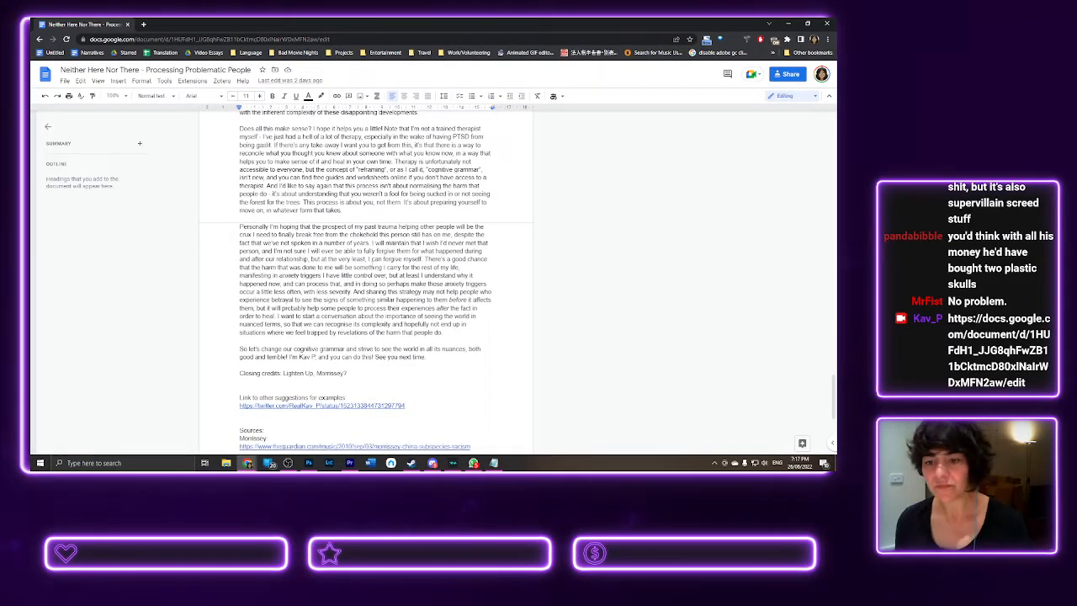
- Enlarge the script page and highlight the phrase "normalising the harm that people do" in yellow
key(ctrl+plus)
key(ctrl+plus)
key(ctrl+plus)
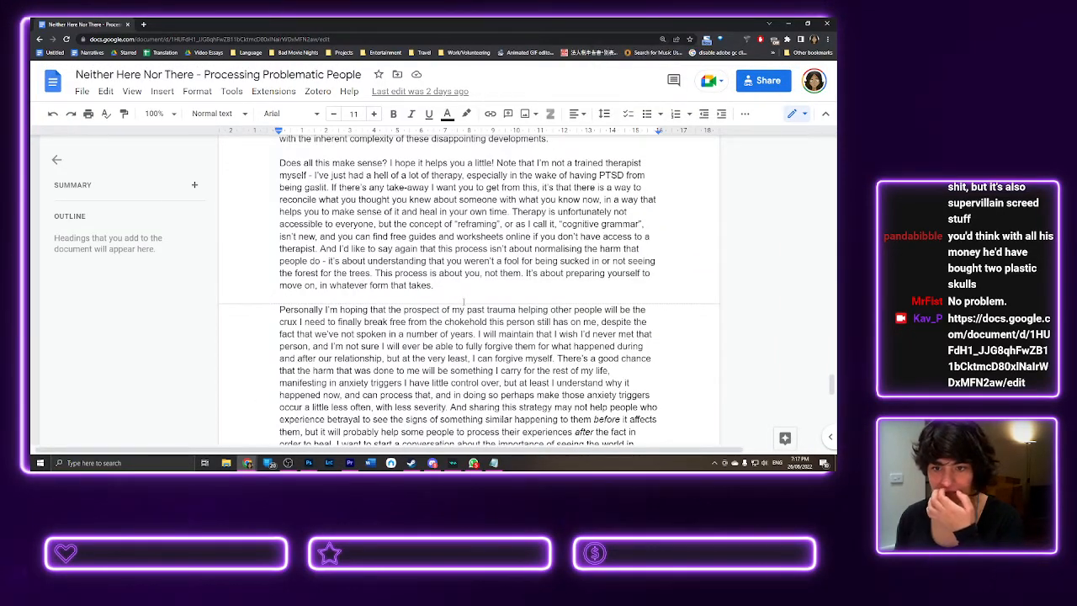
scroll(528, 229, up, 3)
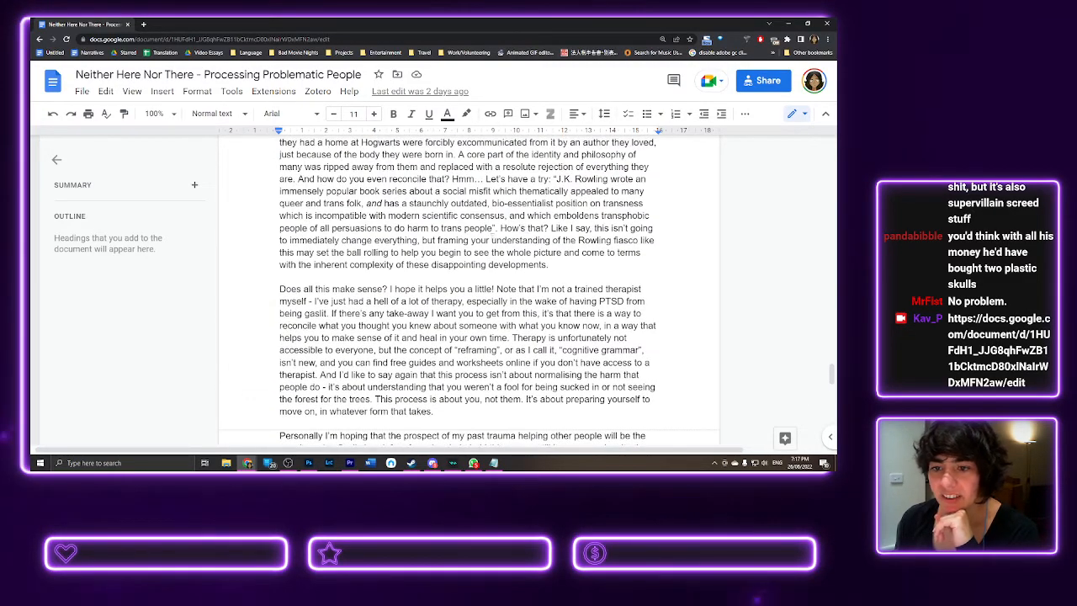
drag(543, 263, 362, 167)
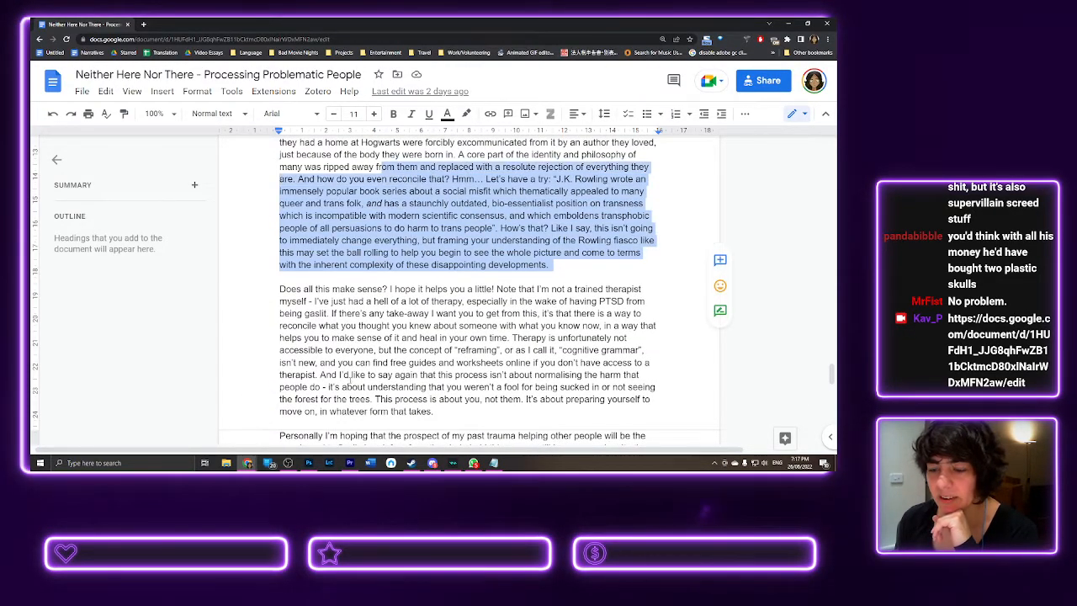
click(436, 252)
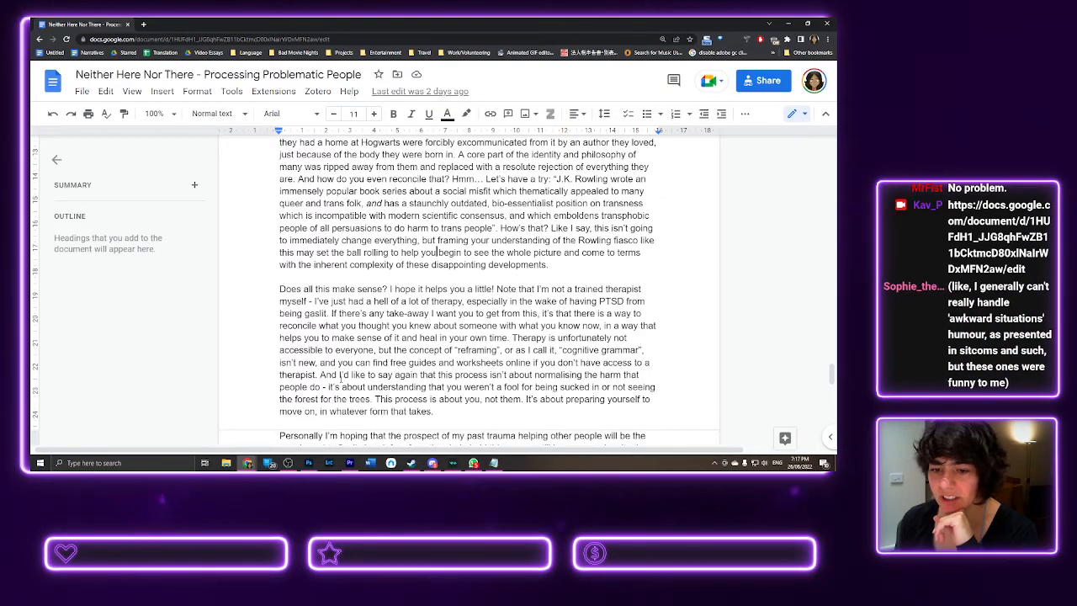
drag(534, 375, 320, 388)
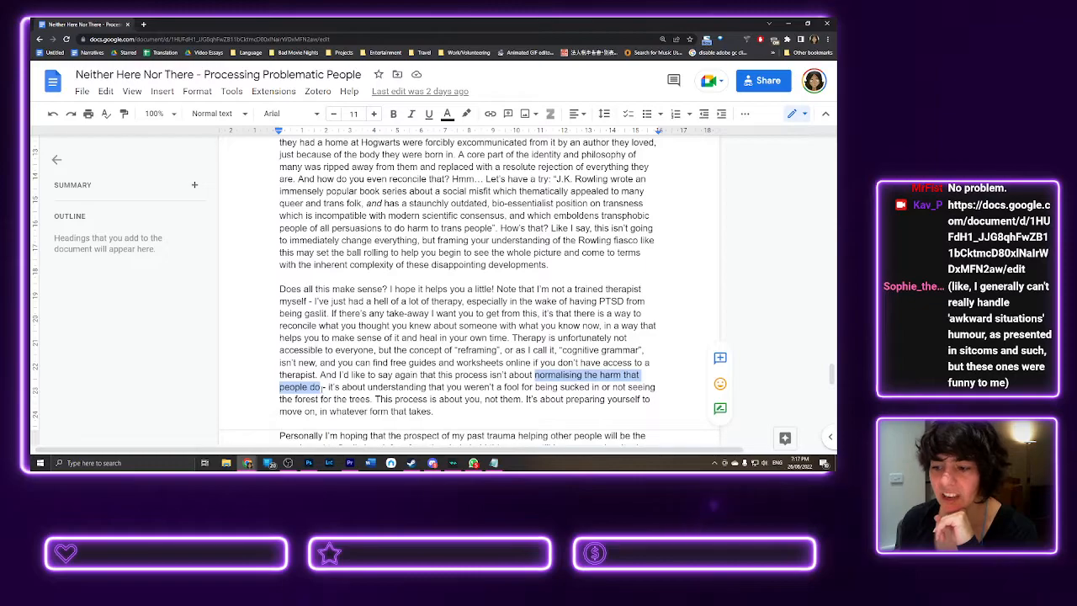
click(466, 114)
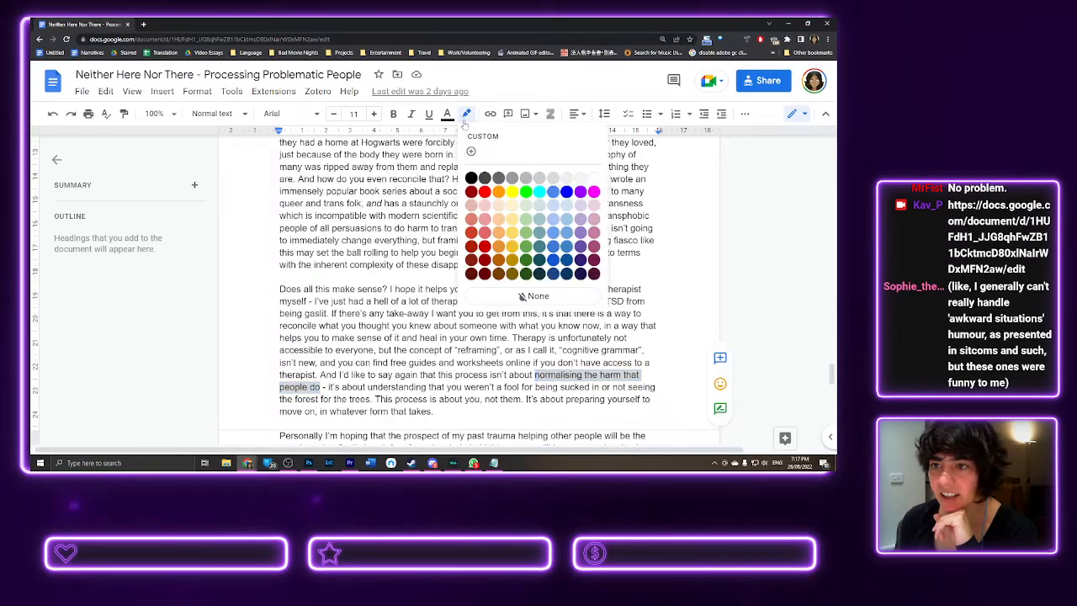
click(512, 191)
click(376, 337)
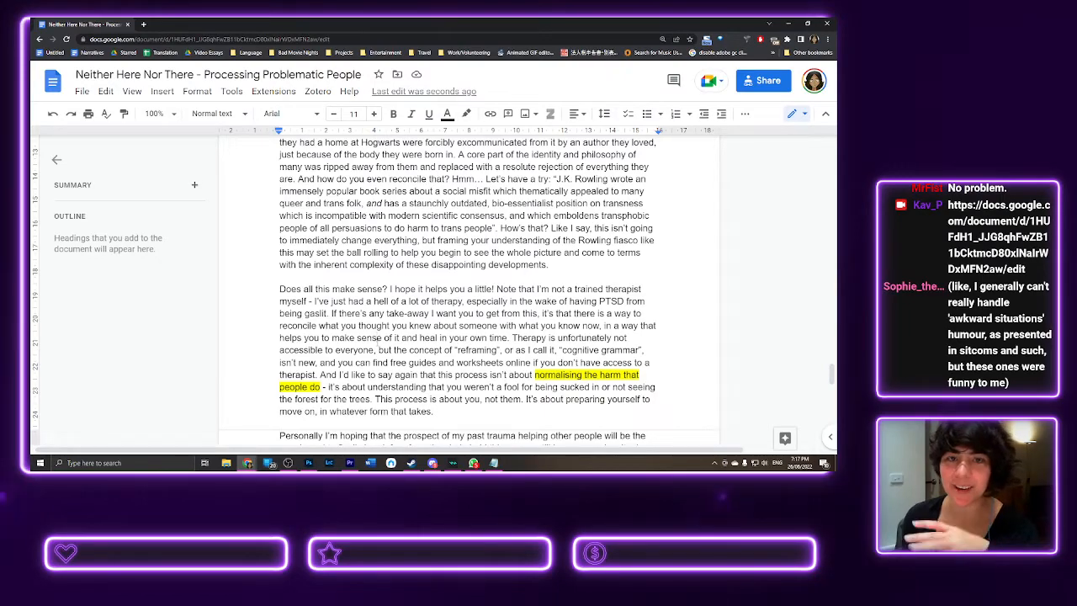
- Highlight "revelations of the harm that people do" in yellow at the end of the paragraph starting "Personally I'm hoping"
scroll(402, 341, down, 3)
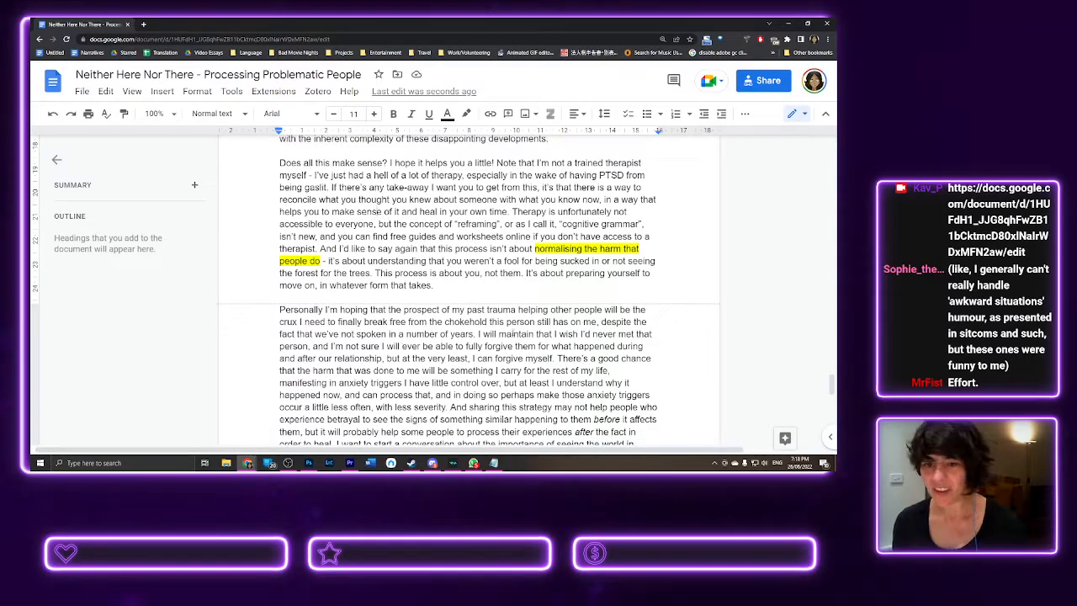
scroll(513, 333, down, 1)
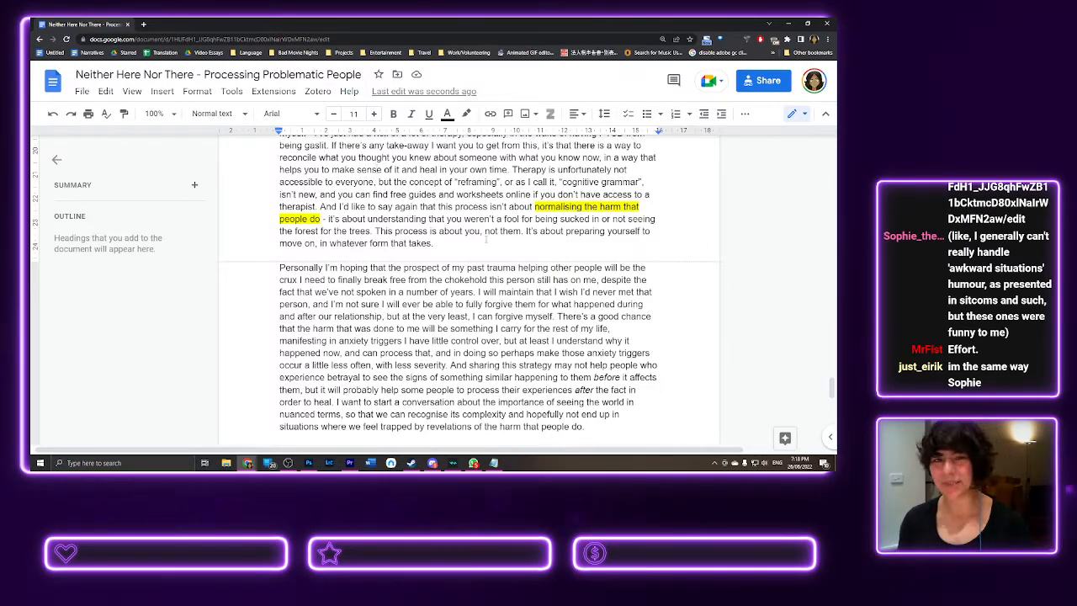
scroll(485, 239, down, 2)
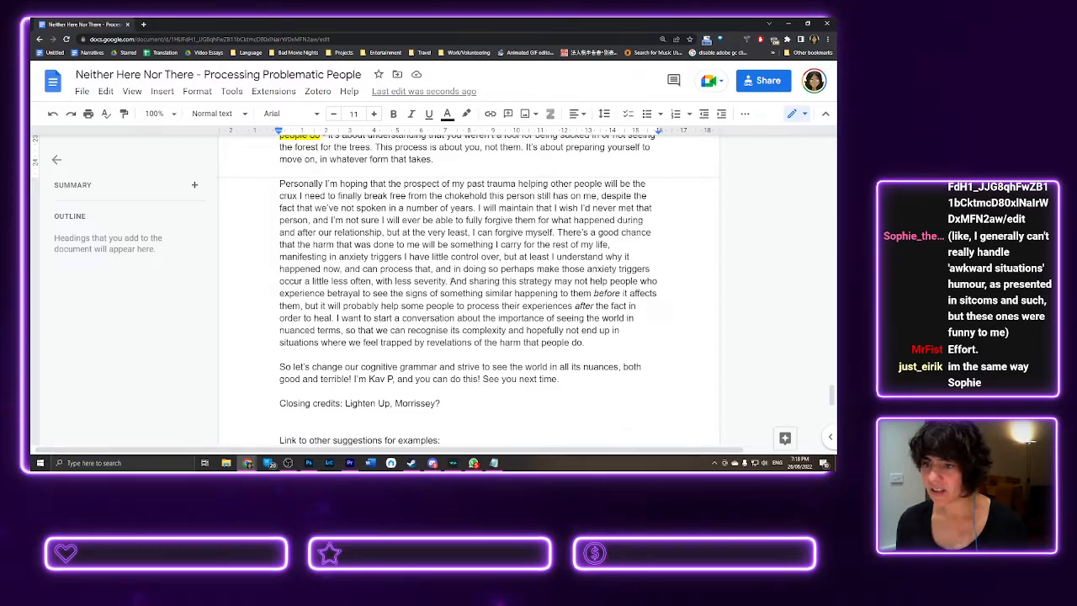
drag(279, 295, 437, 294)
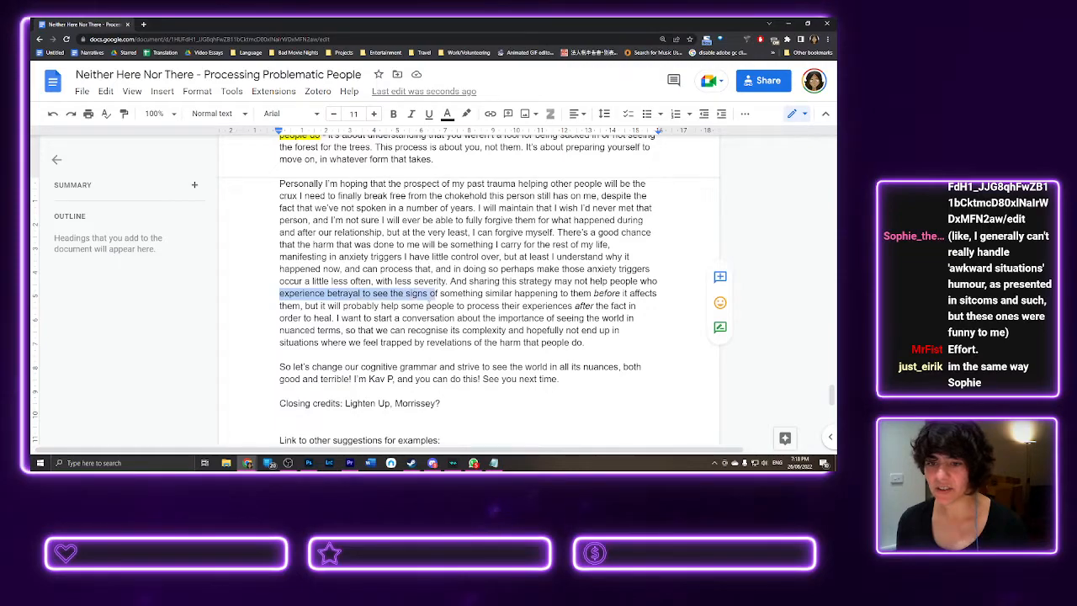
click(391, 306)
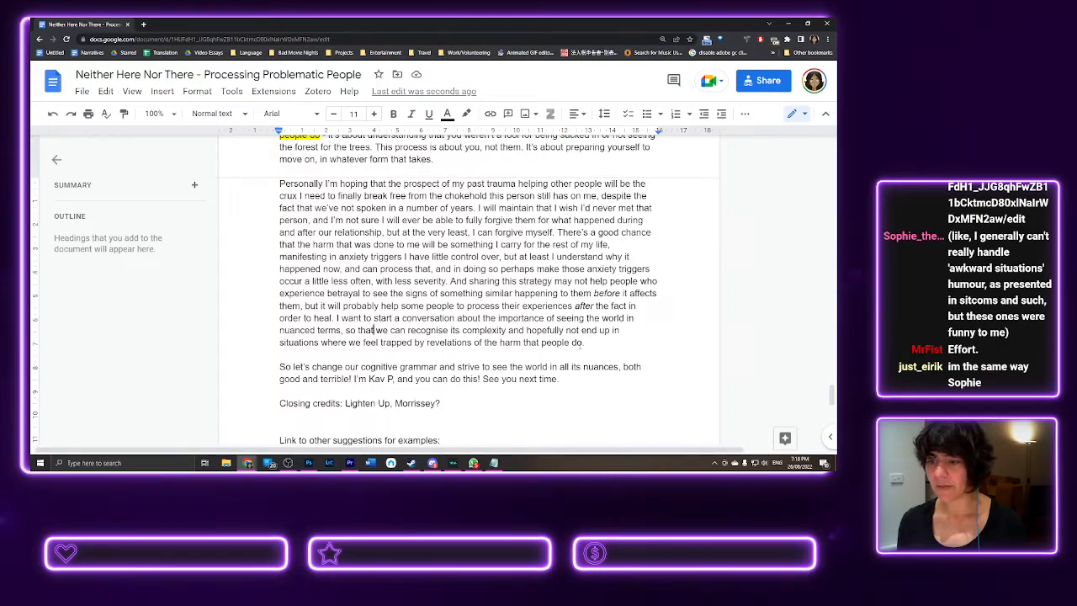
drag(582, 342, 427, 343)
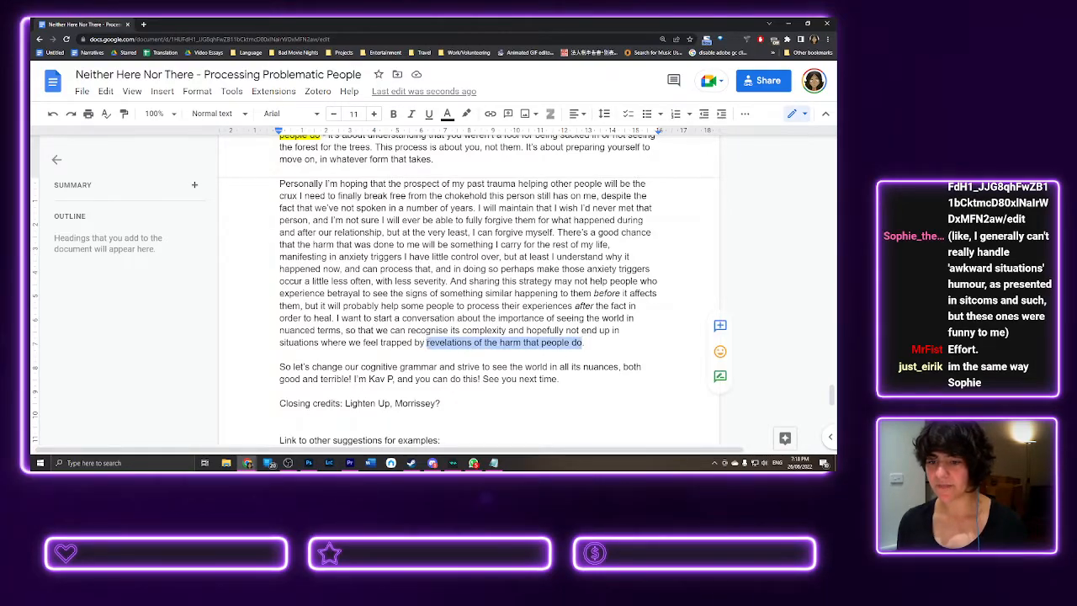
click(467, 114)
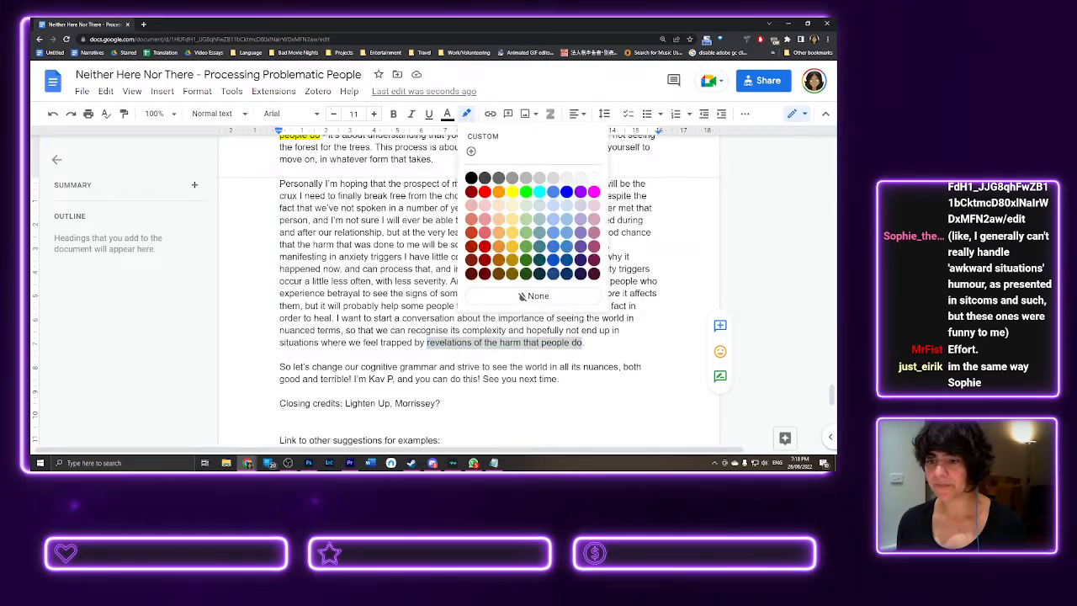
click(523, 204)
click(446, 268)
scroll(465, 314, down, 3)
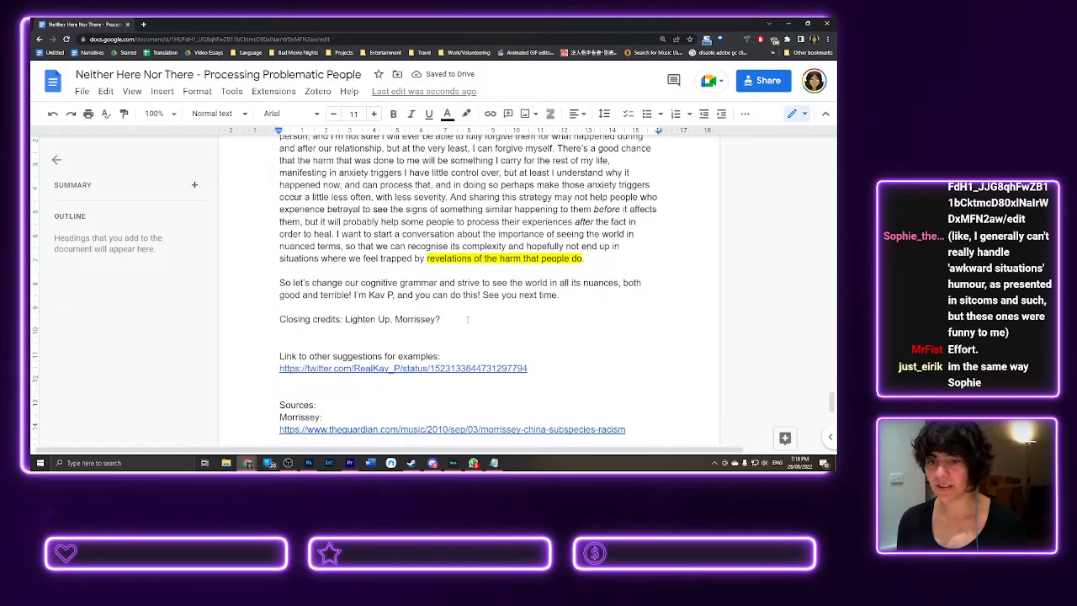
- Switch to the Premiere Pro timeline and check the video essay at 00:08:29:07, 00:09:10:07 and 00:09:12:08
scroll(465, 313, up, 4)
scroll(466, 314, up, 10)
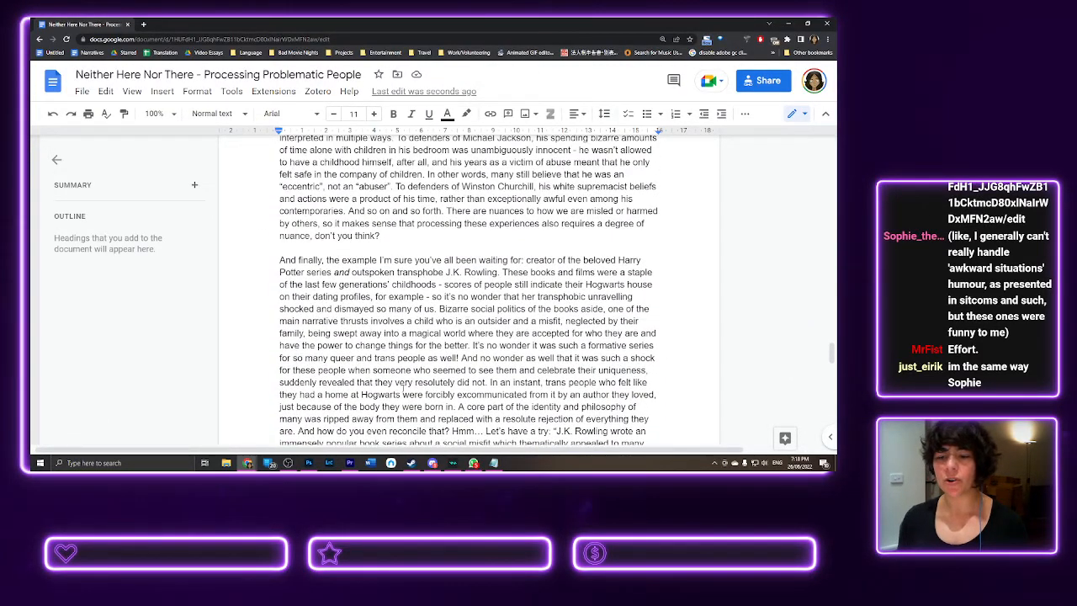
click(352, 464)
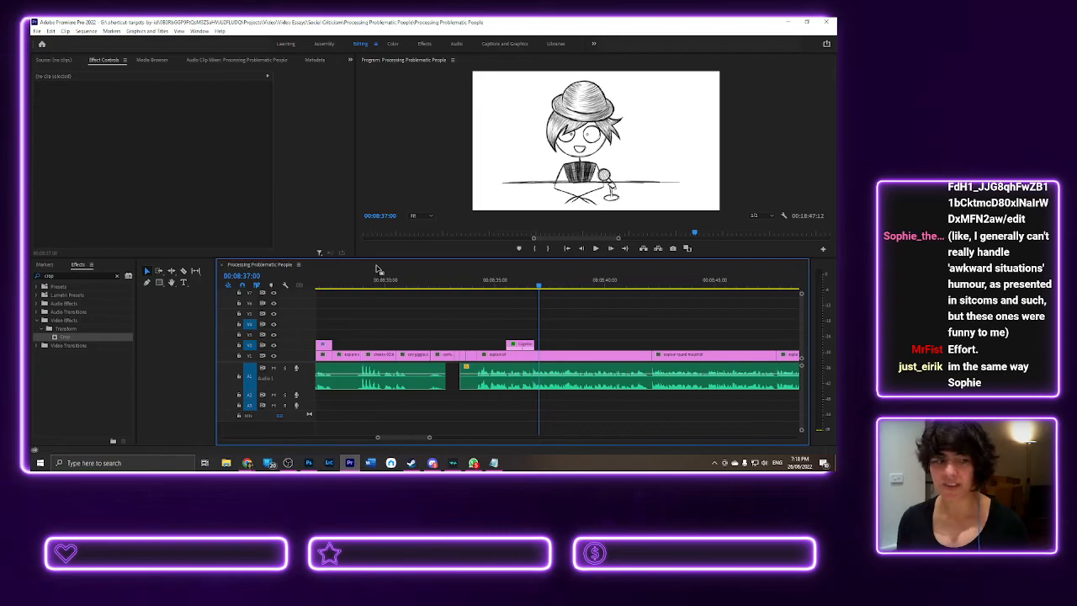
click(399, 286)
click(370, 285)
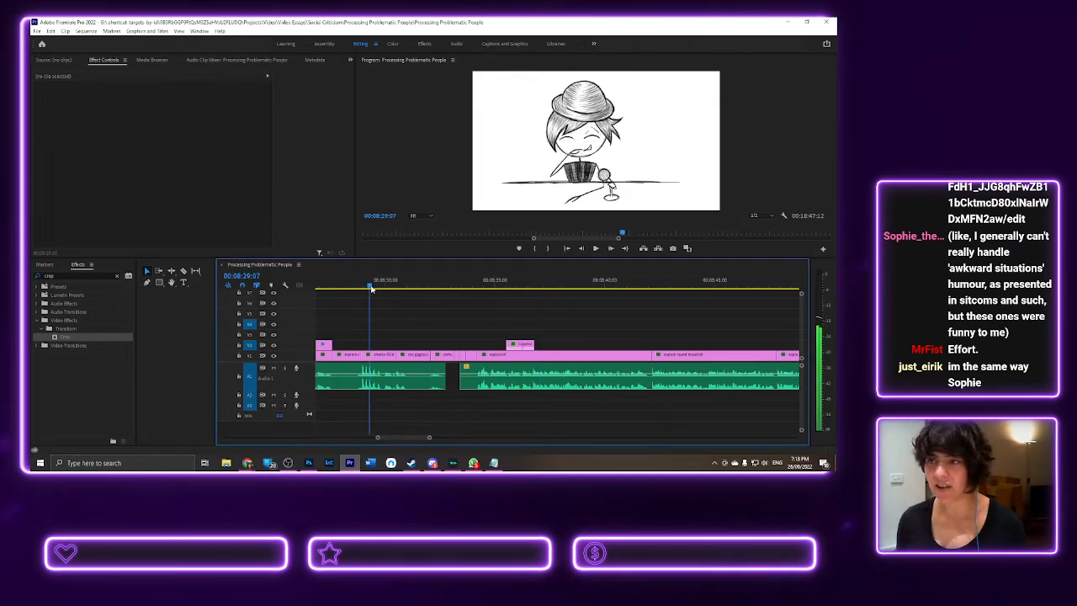
scroll(384, 384, down, 4)
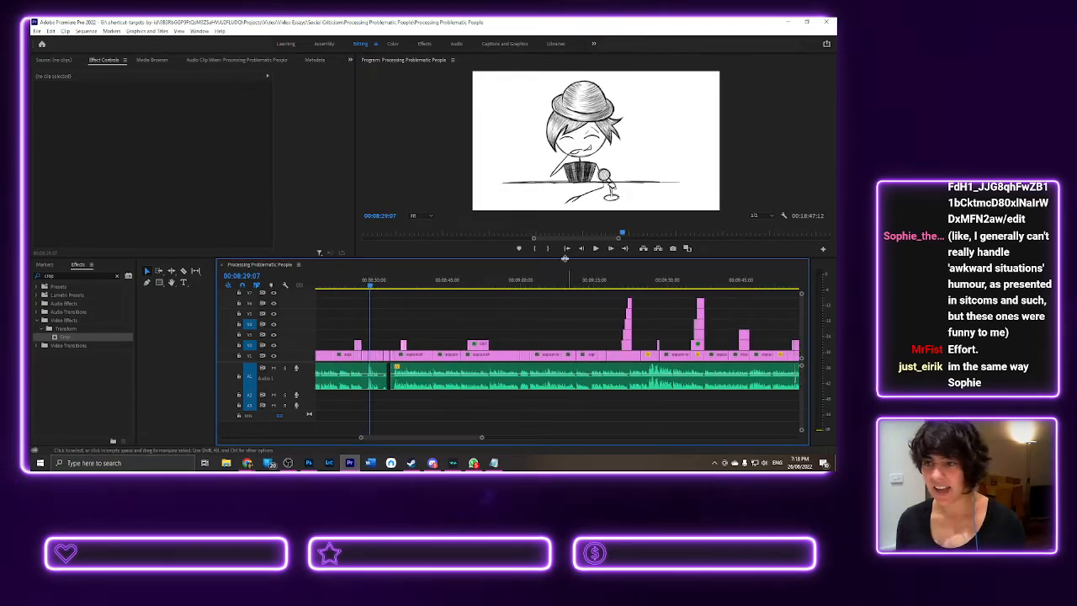
click(558, 287)
click(572, 286)
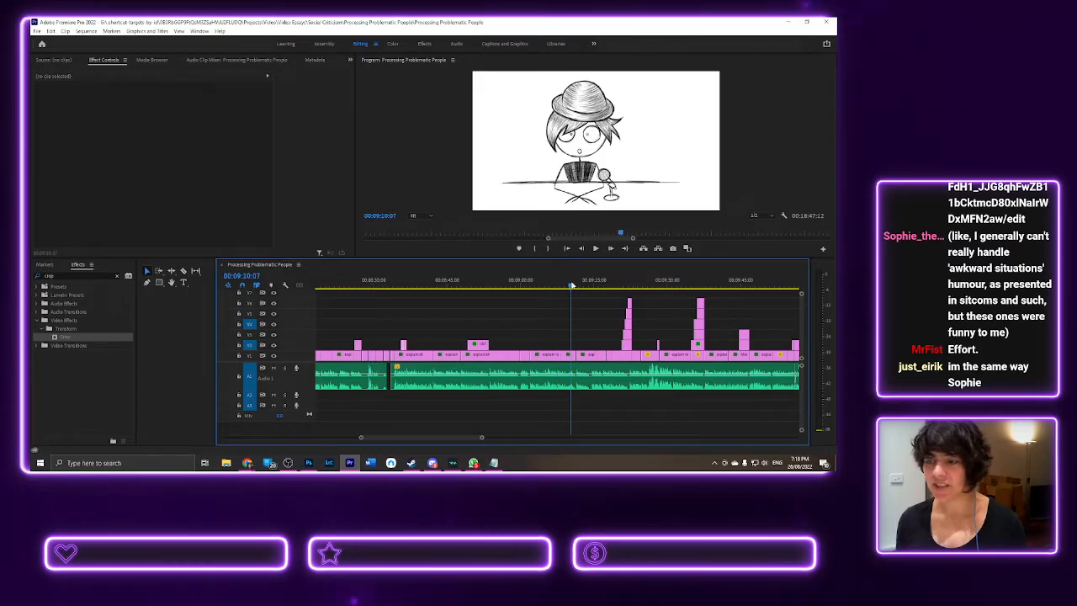
click(580, 286)
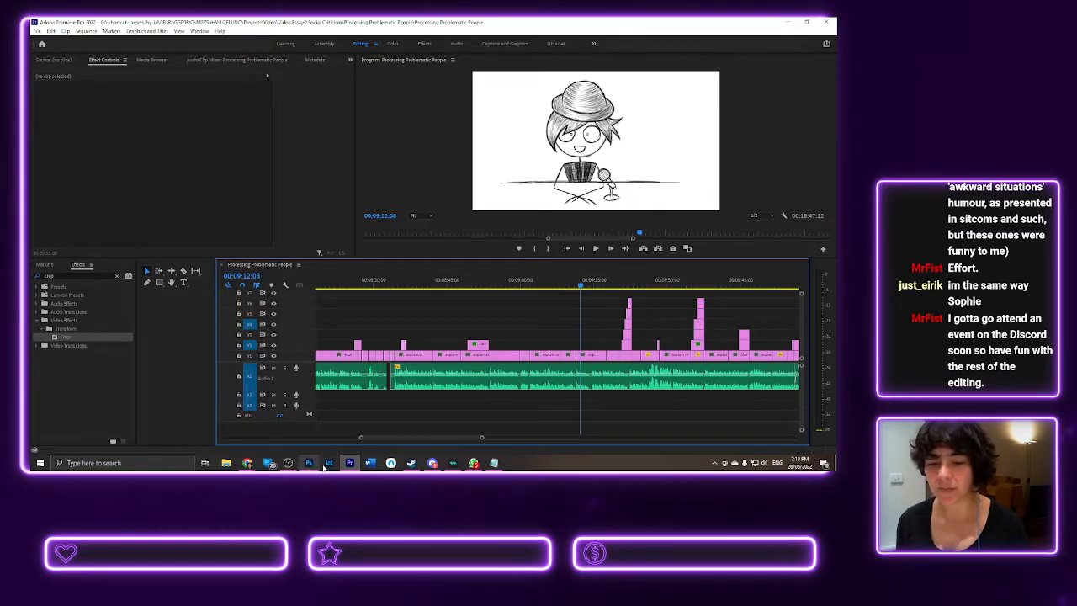
- Return to the Google Docs script and read it from the opening through the passage about living two realities
mouse_move(247, 464)
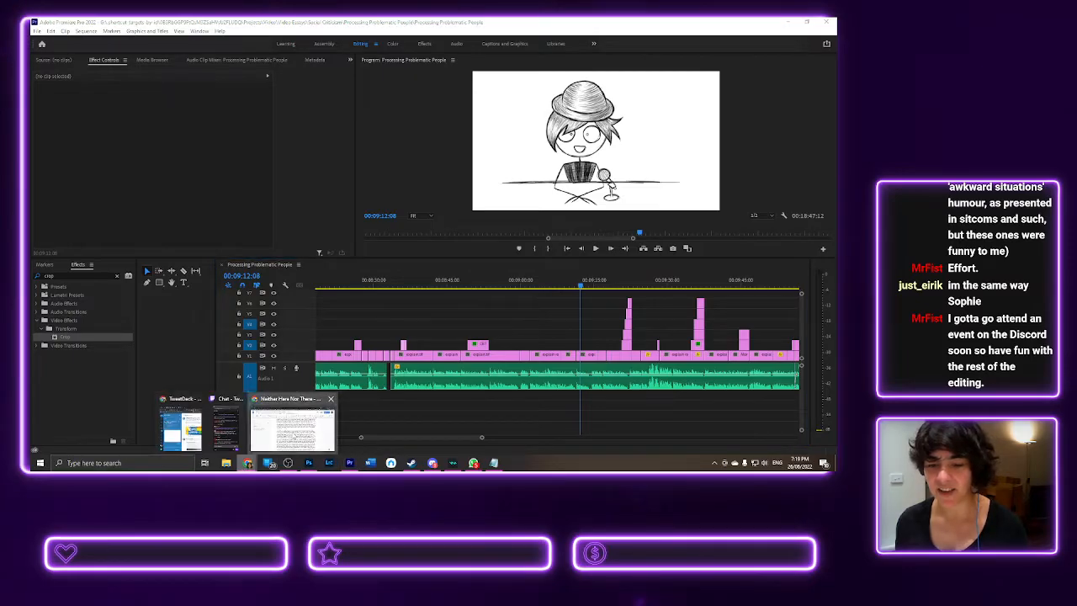
click(293, 422)
scroll(469, 291, up, 20)
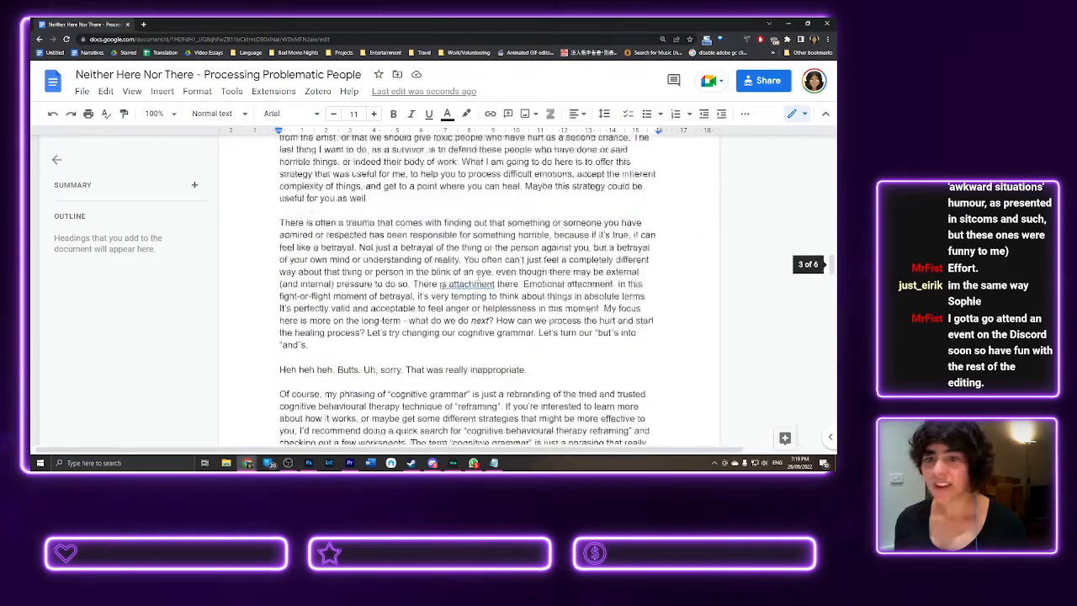
scroll(477, 278, up, 5)
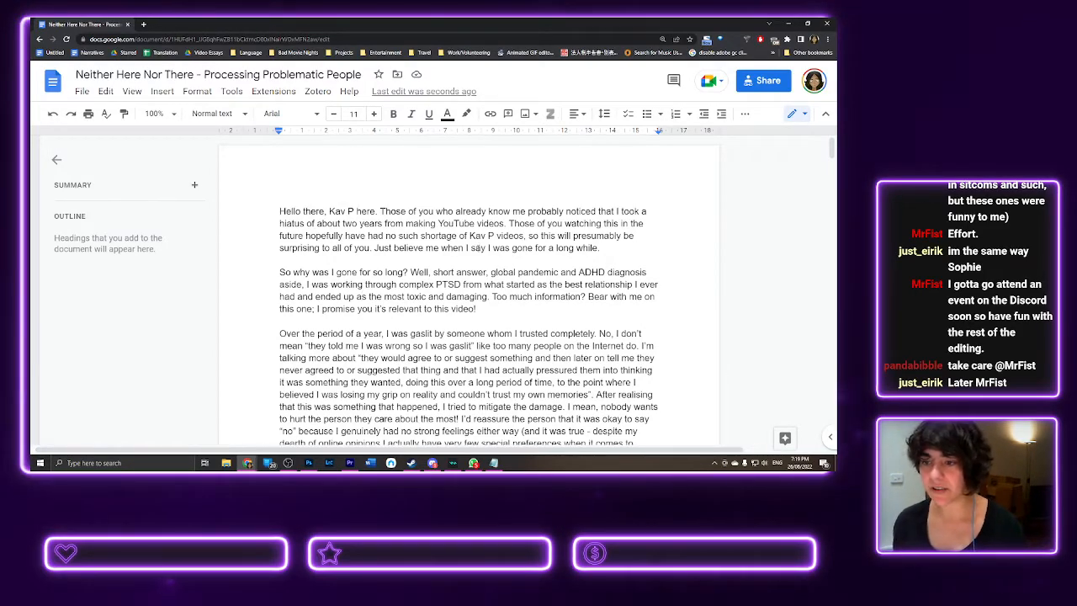
scroll(533, 292, down, 5)
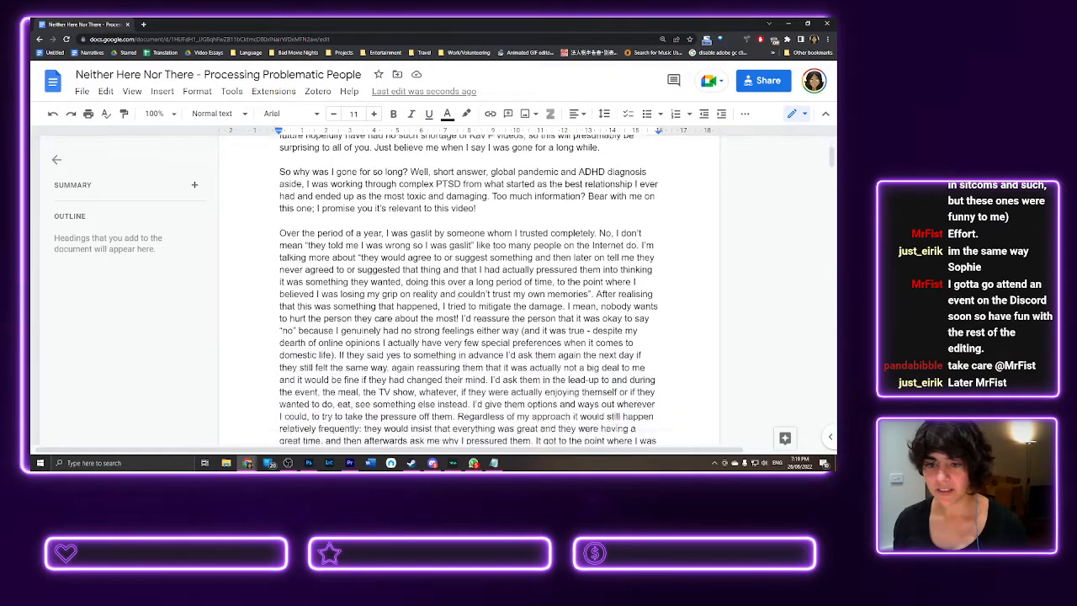
scroll(444, 208, down, 5)
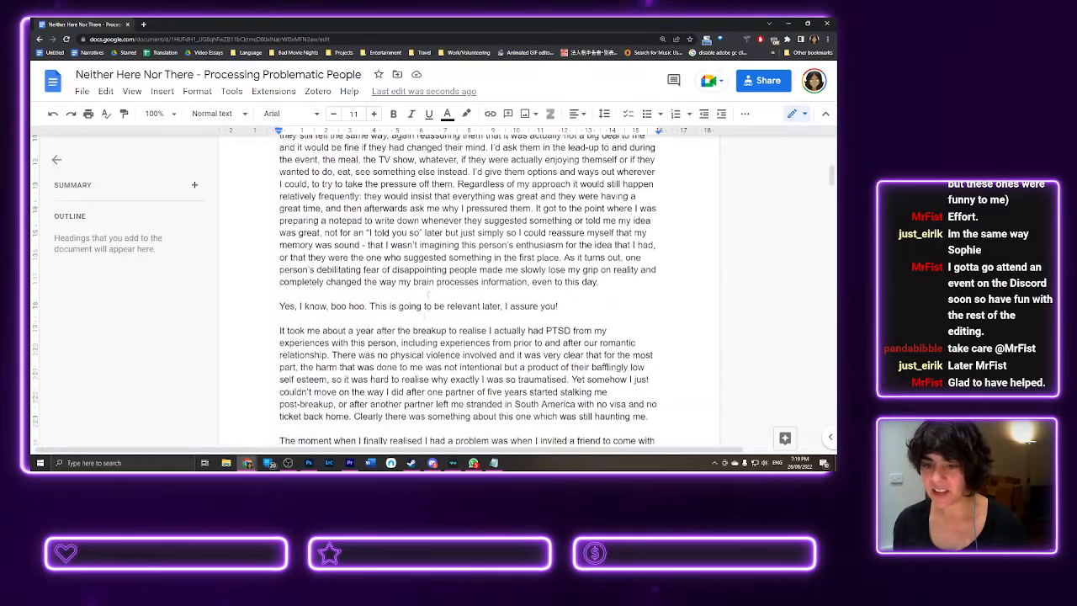
scroll(443, 208, up, 2)
scroll(428, 338, down, 1)
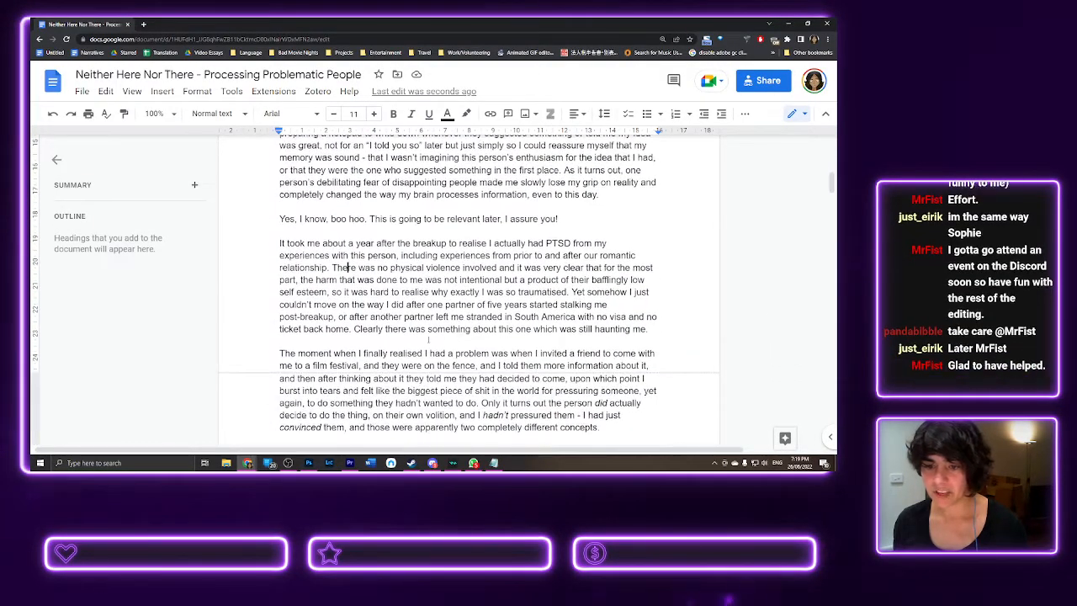
scroll(357, 295, down, 3)
scroll(357, 296, down, 6)
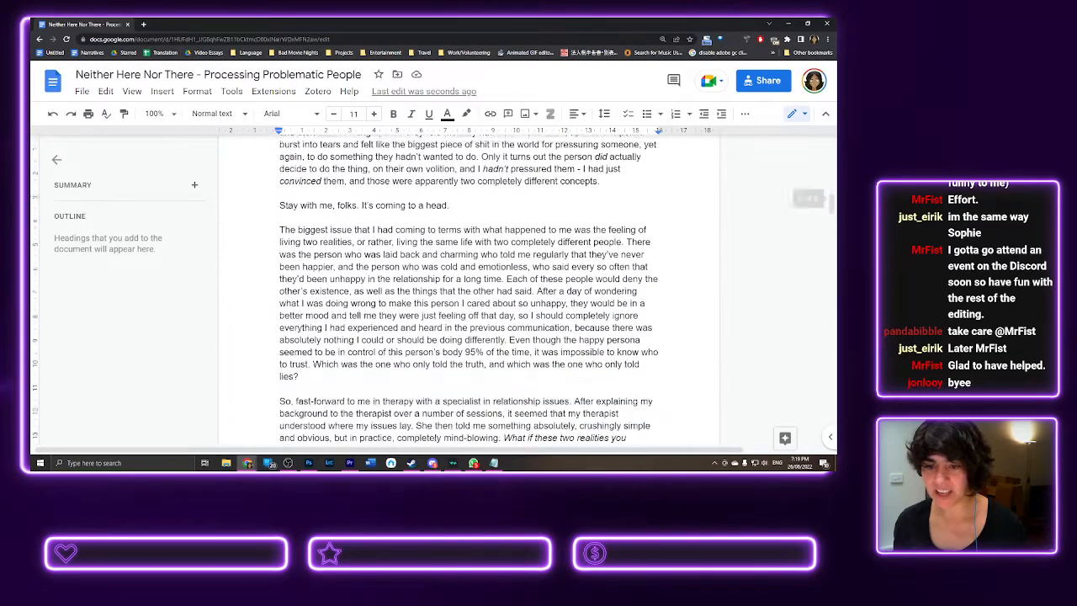
- Read the script from the therapy passage to the paragraph about giving toxic people a second chance, looking for phrases about people's harmful behaviour
scroll(389, 151, down, 1)
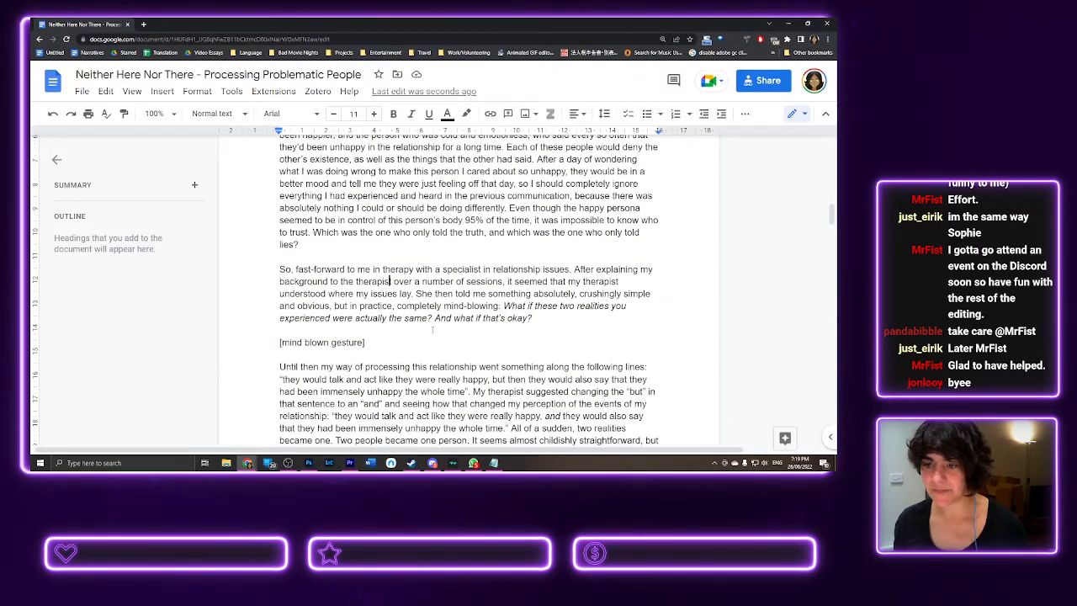
scroll(411, 346, down, 2)
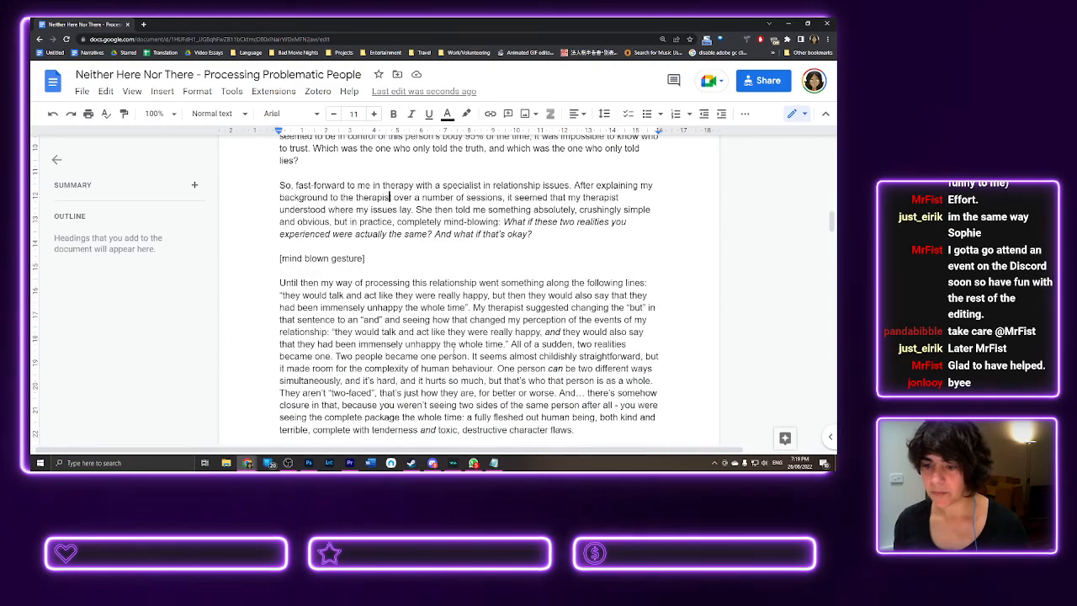
scroll(494, 358, down, 3)
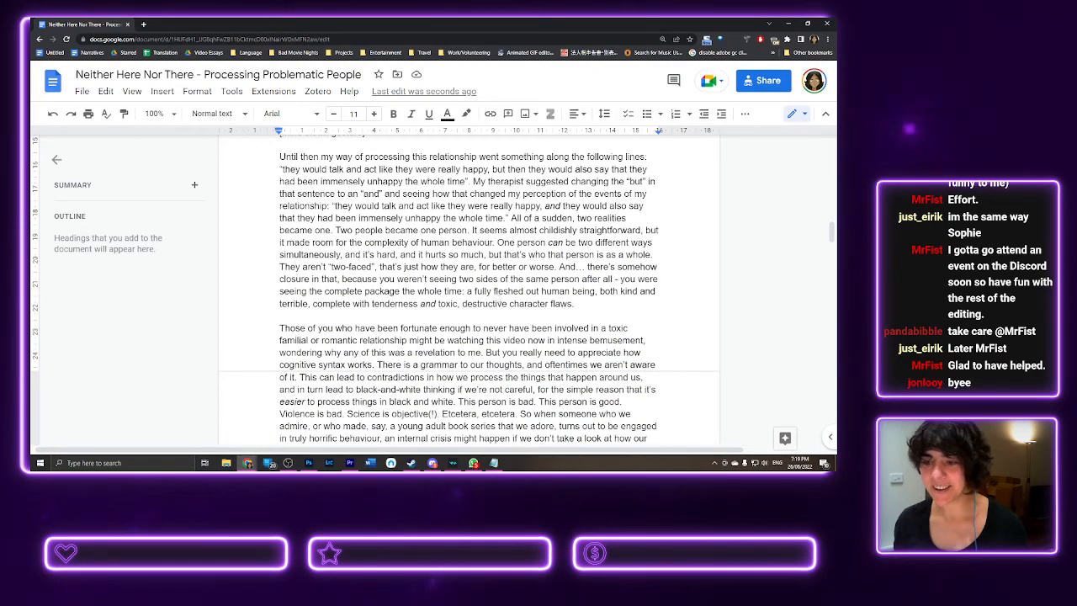
click(515, 241)
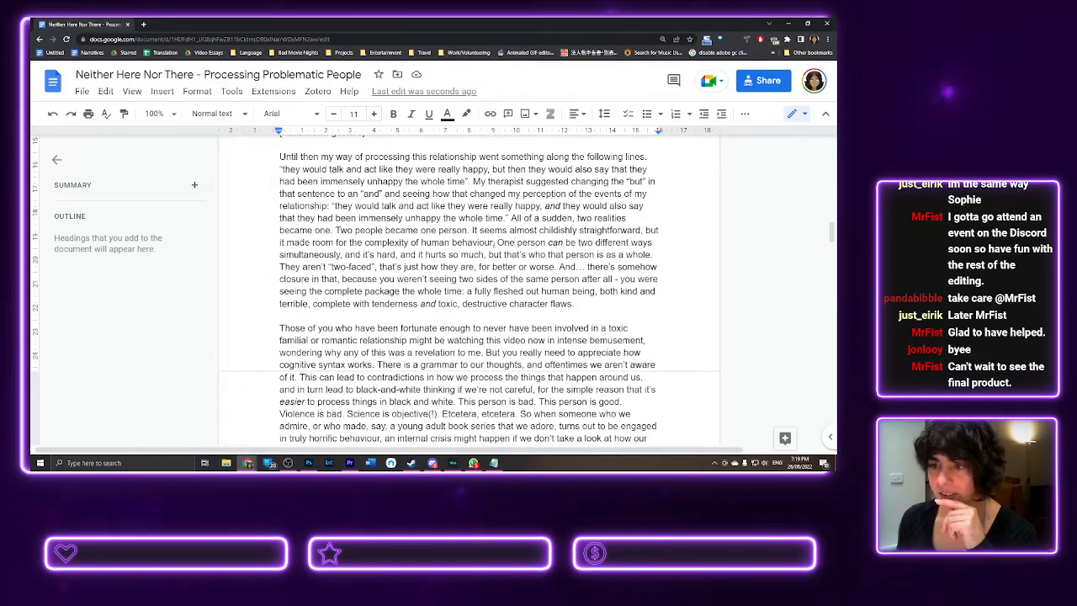
drag(497, 242, 523, 267)
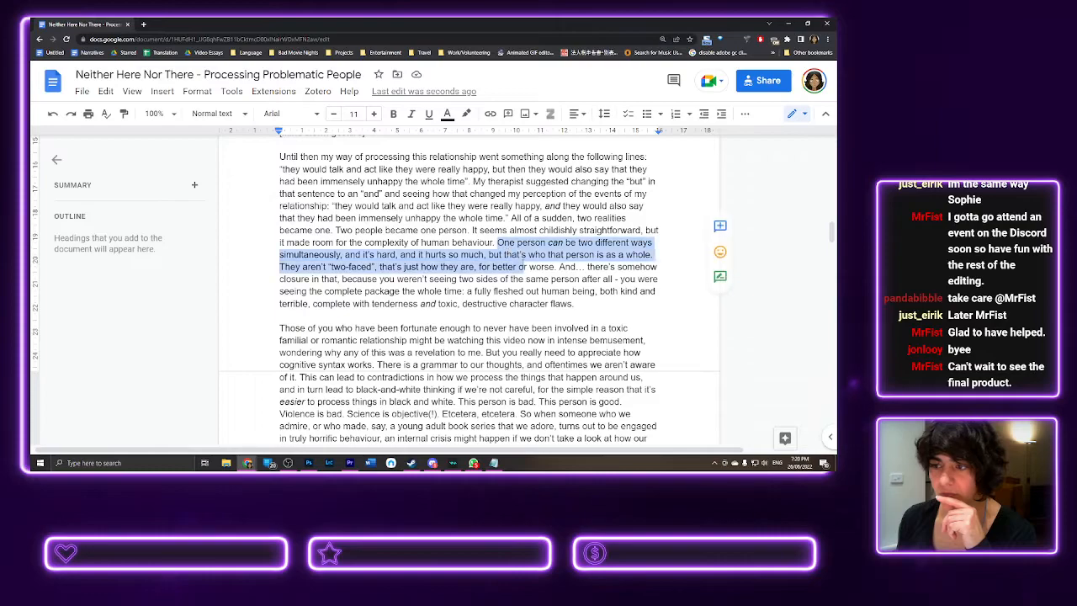
click(496, 266)
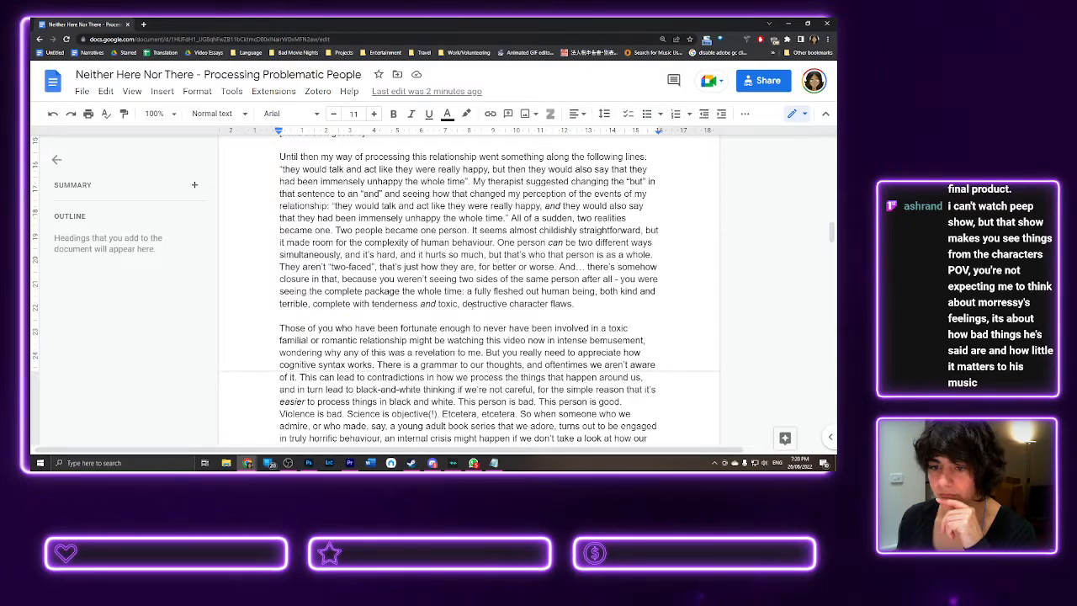
scroll(462, 296, down, 2)
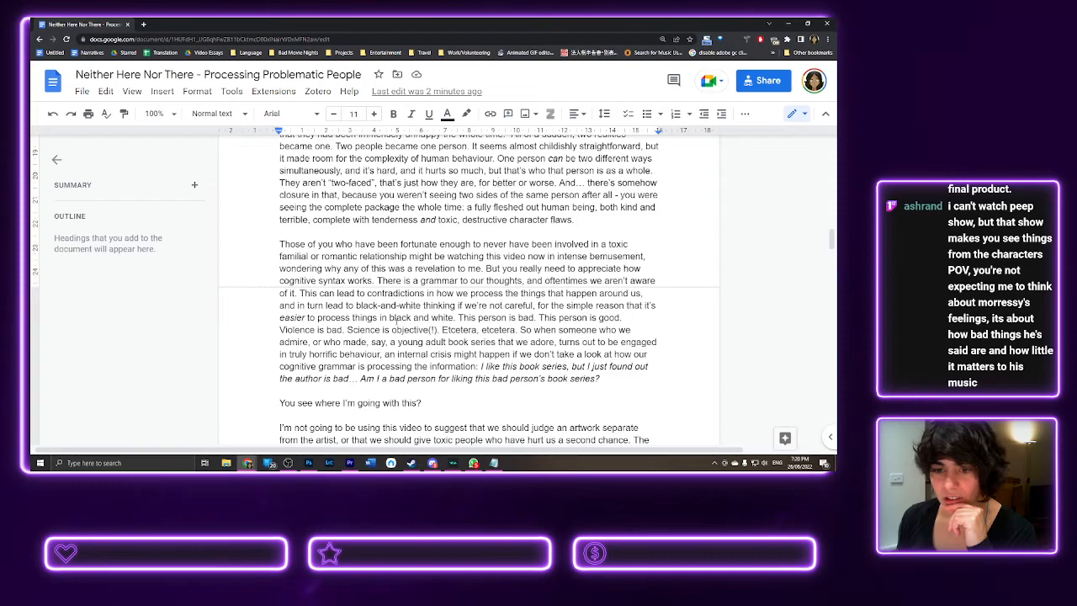
drag(521, 330, 382, 354)
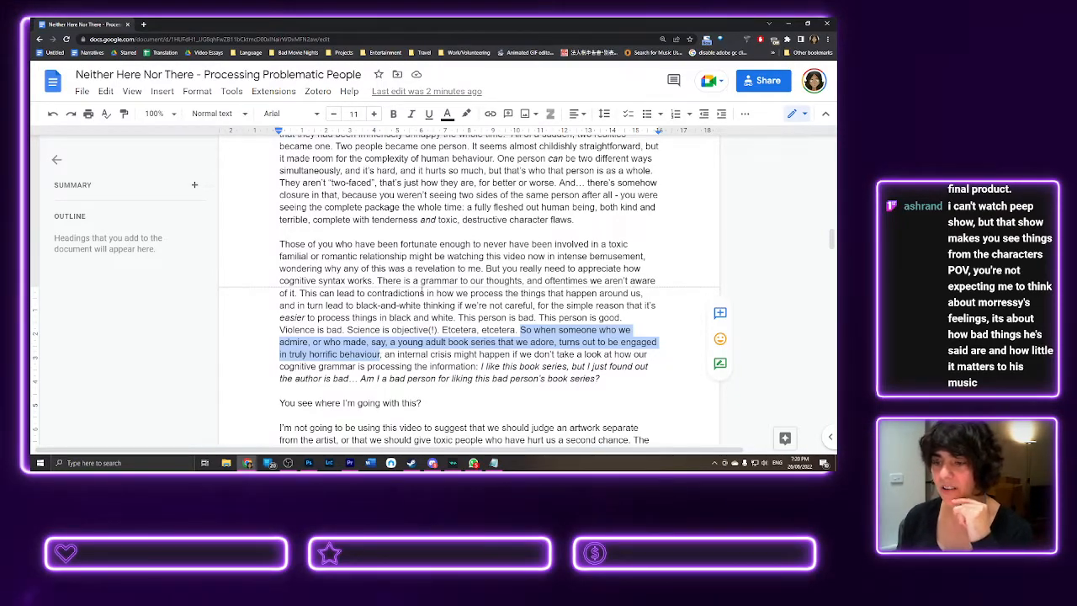
scroll(422, 289, down, 3)
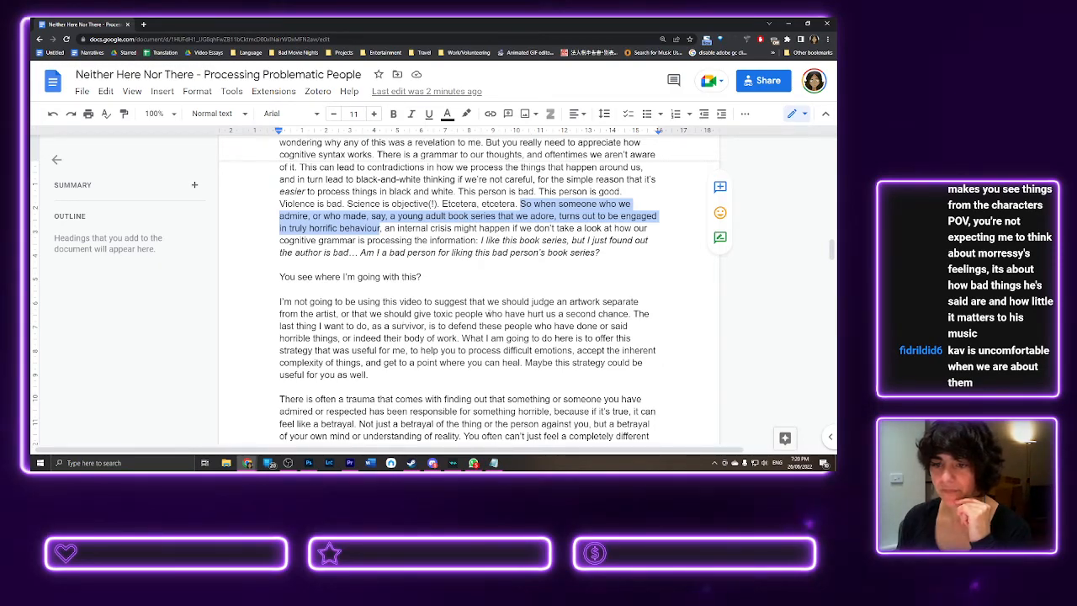
click(486, 313)
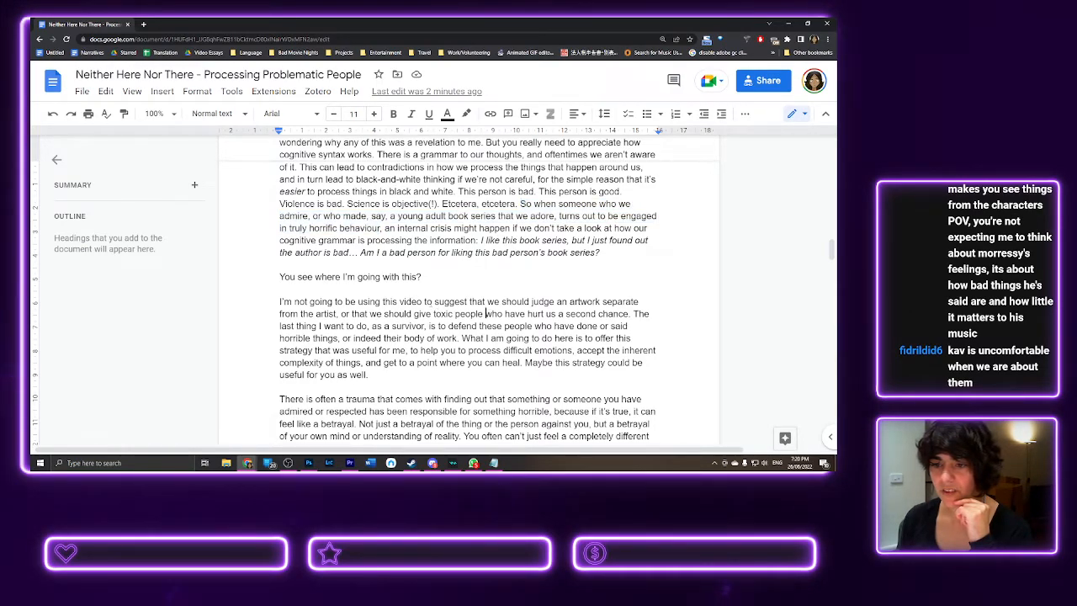
drag(488, 301, 597, 314)
click(341, 313)
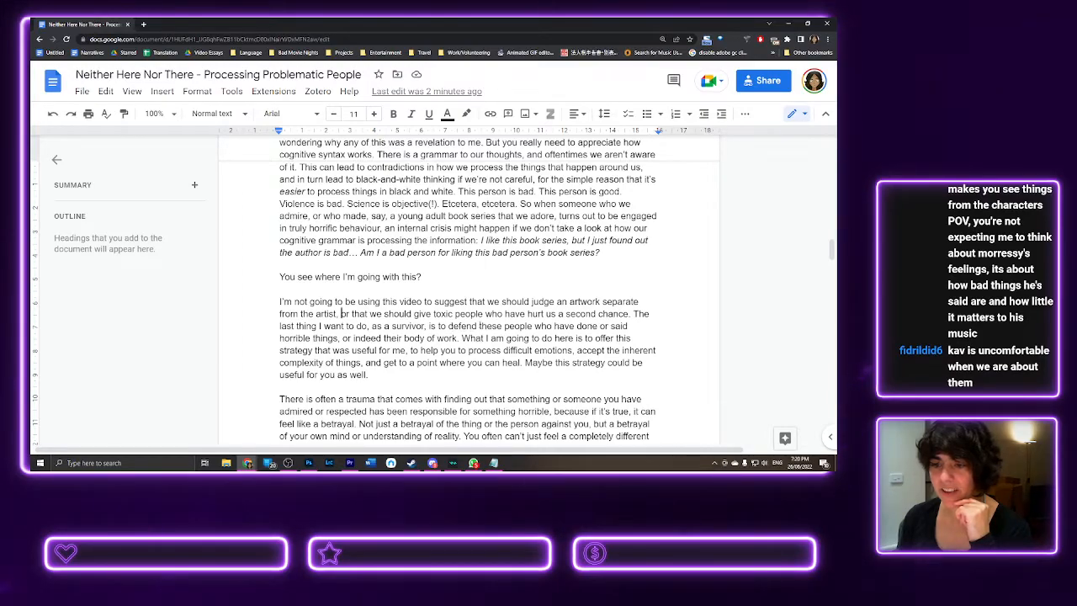
- Highlight "these people who have done or said horrible things, or indeed their body of work" in yellow
drag(479, 326, 457, 338)
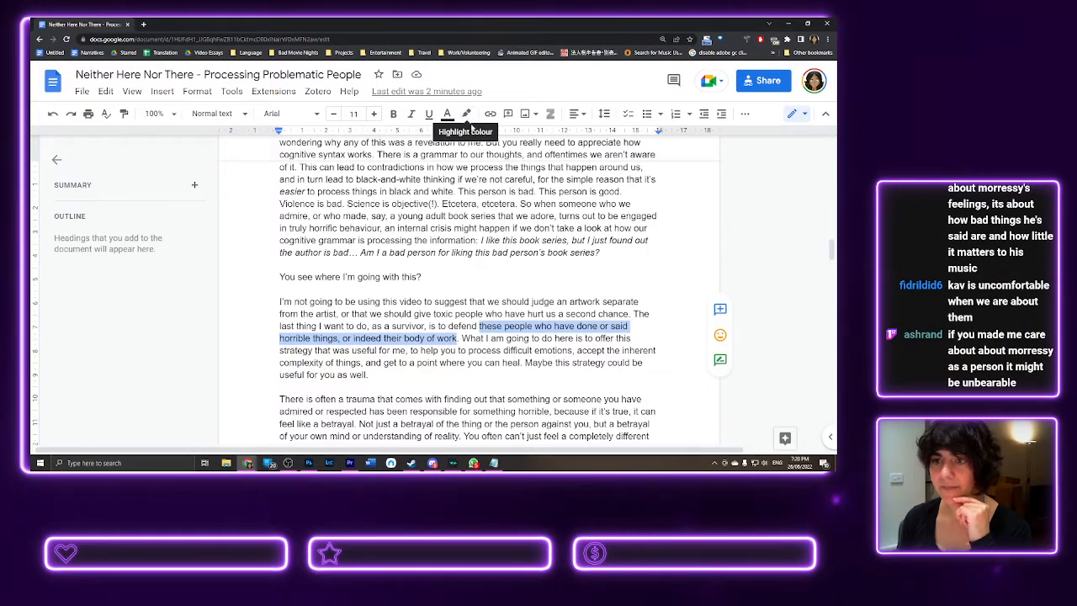
click(467, 115)
click(511, 191)
click(411, 313)
- Highlight "something or someone you have admired or respected has been responsible for something horrible" in yellow in the paragraph about trauma
scroll(409, 316, down, 2)
scroll(408, 318, down, 1)
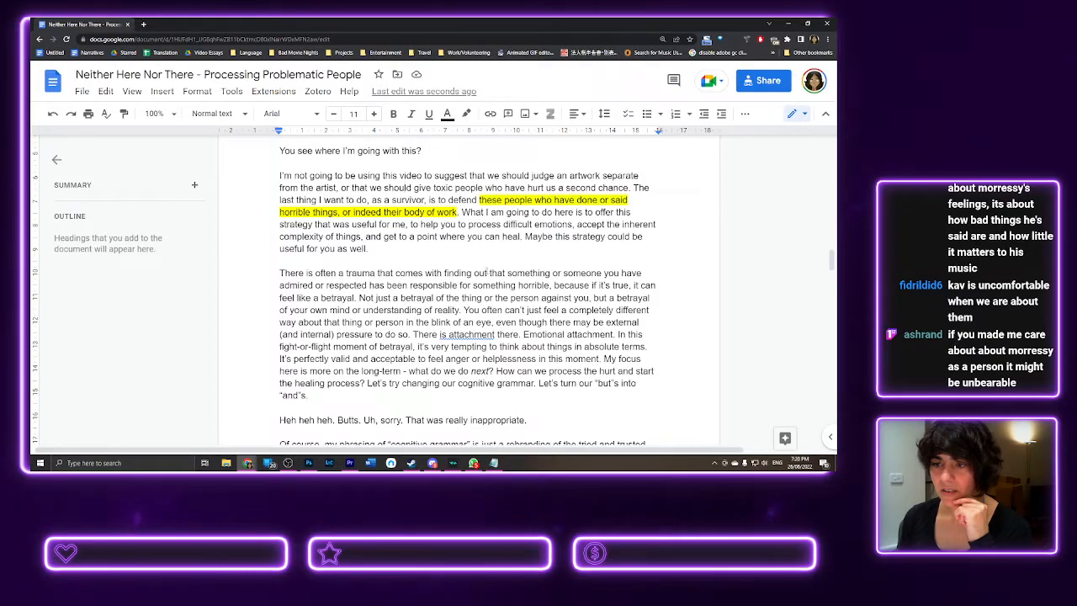
drag(509, 273, 548, 286)
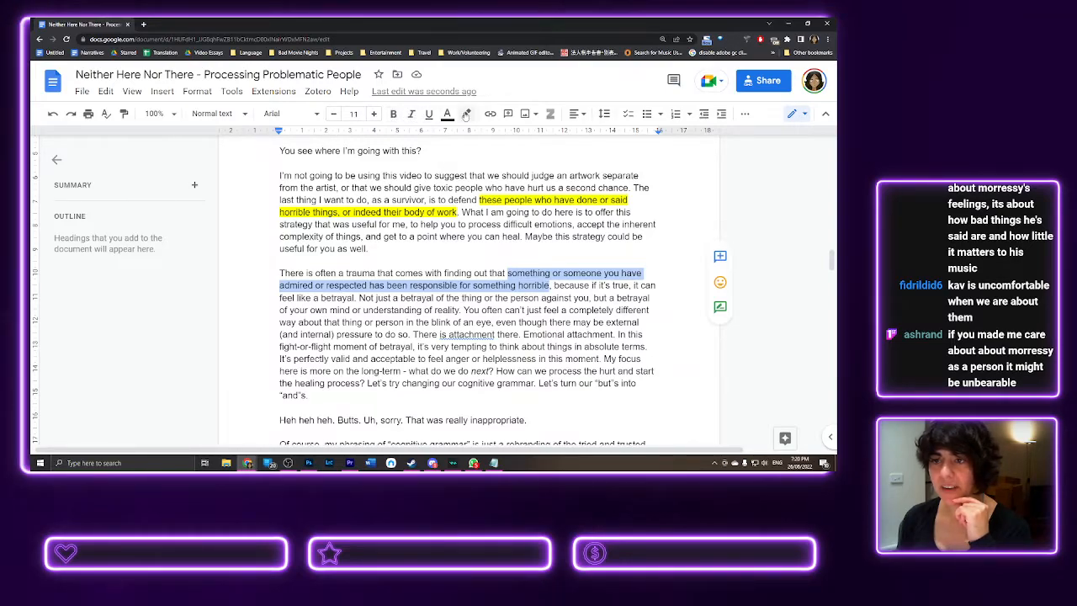
click(467, 115)
click(510, 192)
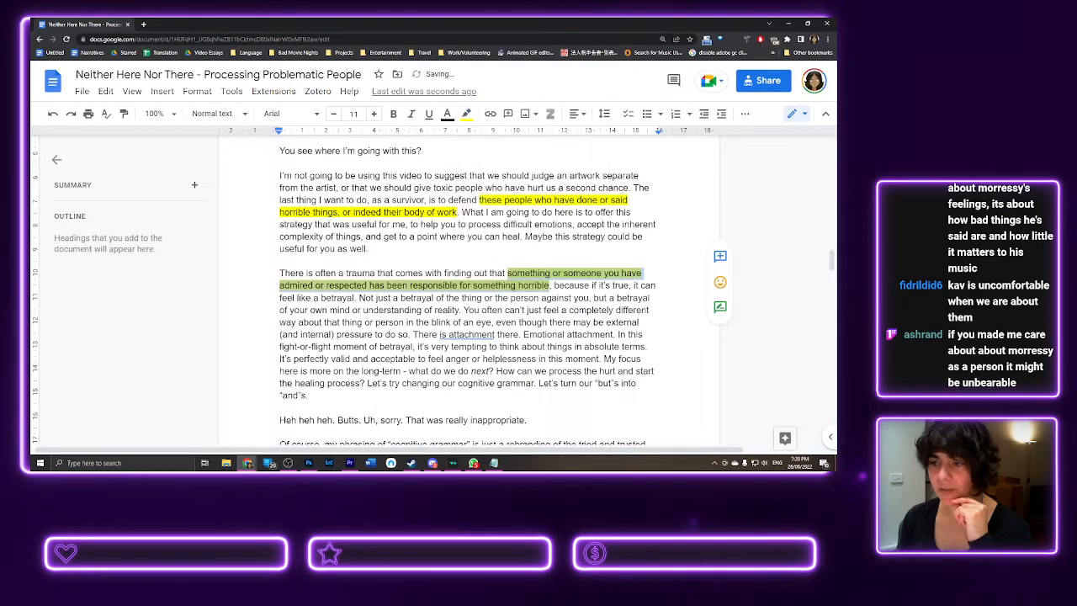
click(525, 297)
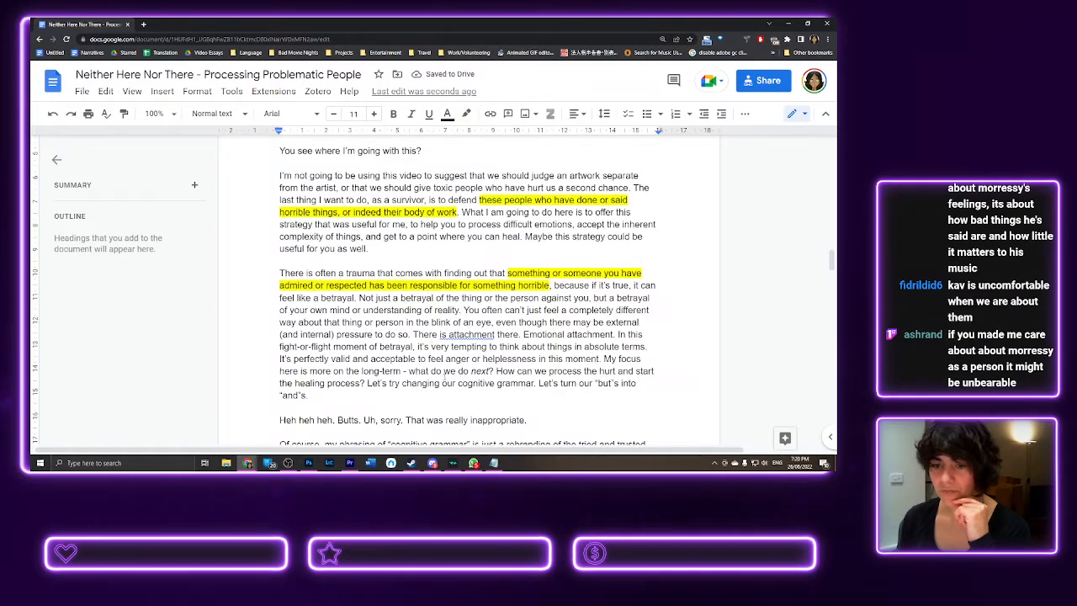
- Read the script on through the reframing paragraph to the Morrissey example, and switch to the Premiere Pro timeline
scroll(468, 385, down, 2)
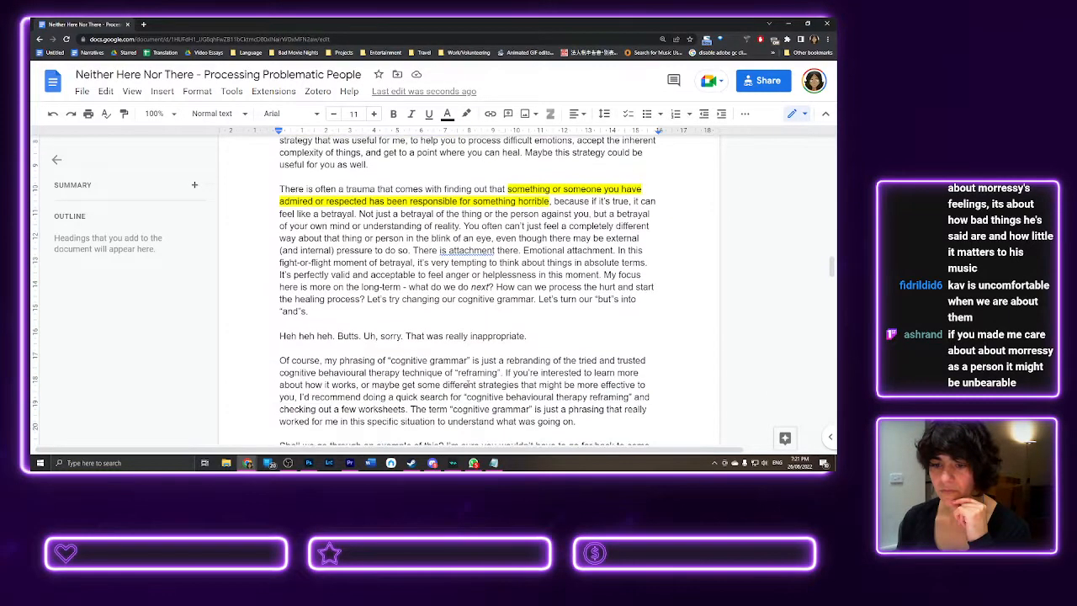
scroll(468, 385, down, 3)
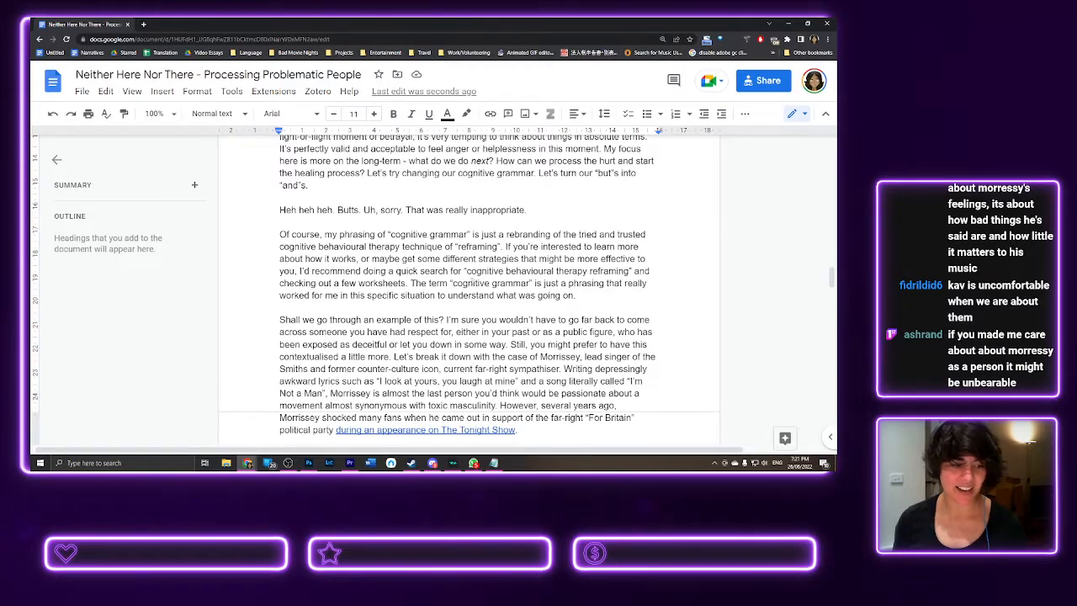
click(349, 463)
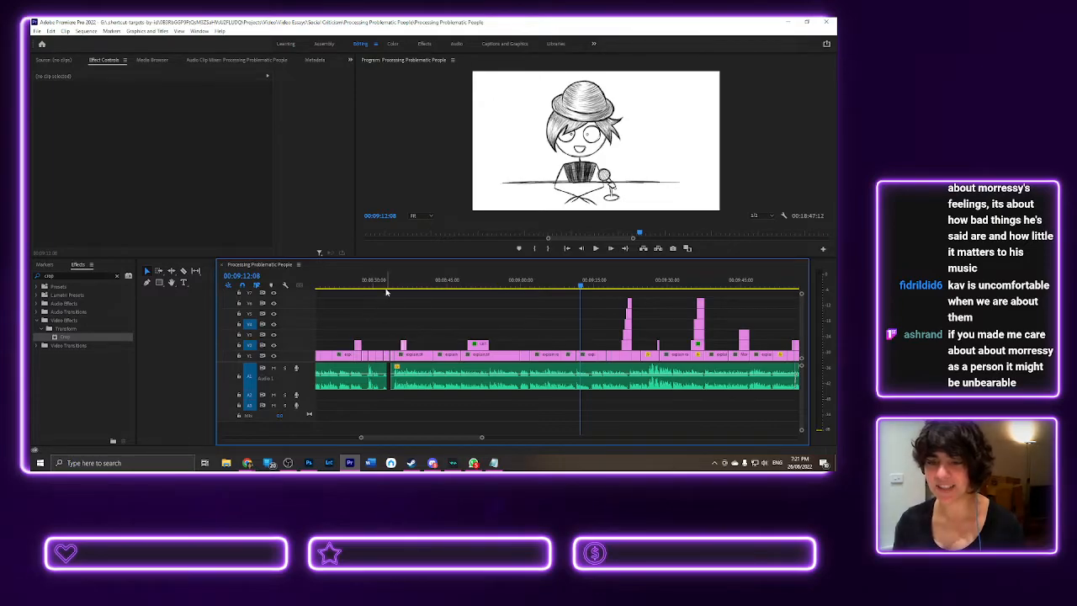
- Play back the sequence from just before 00:08:30 to about 00:08:35
drag(370, 283, 364, 283)
key(space)
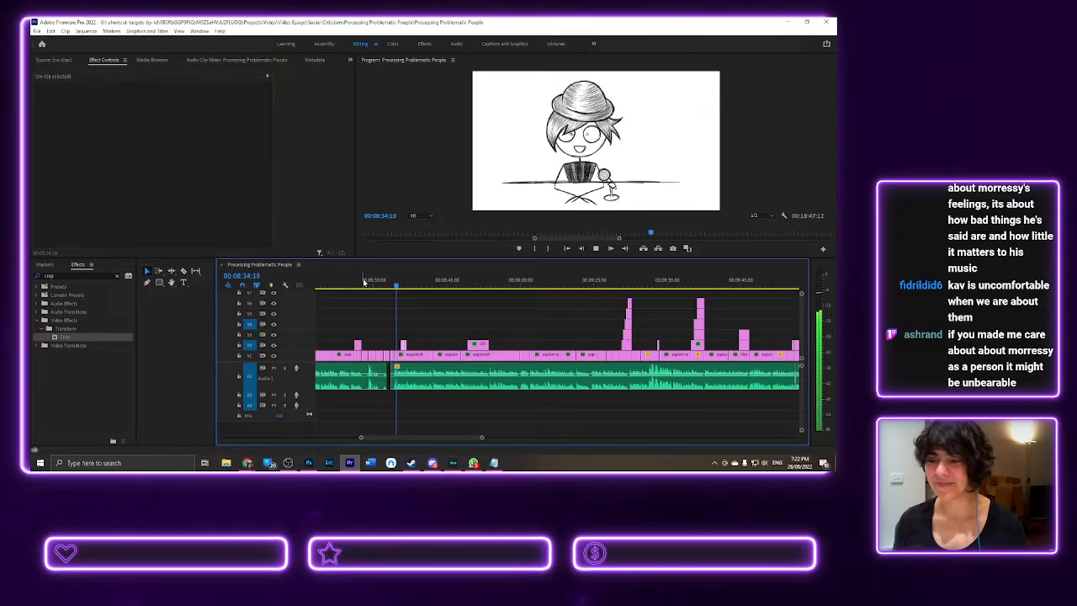
key(space)
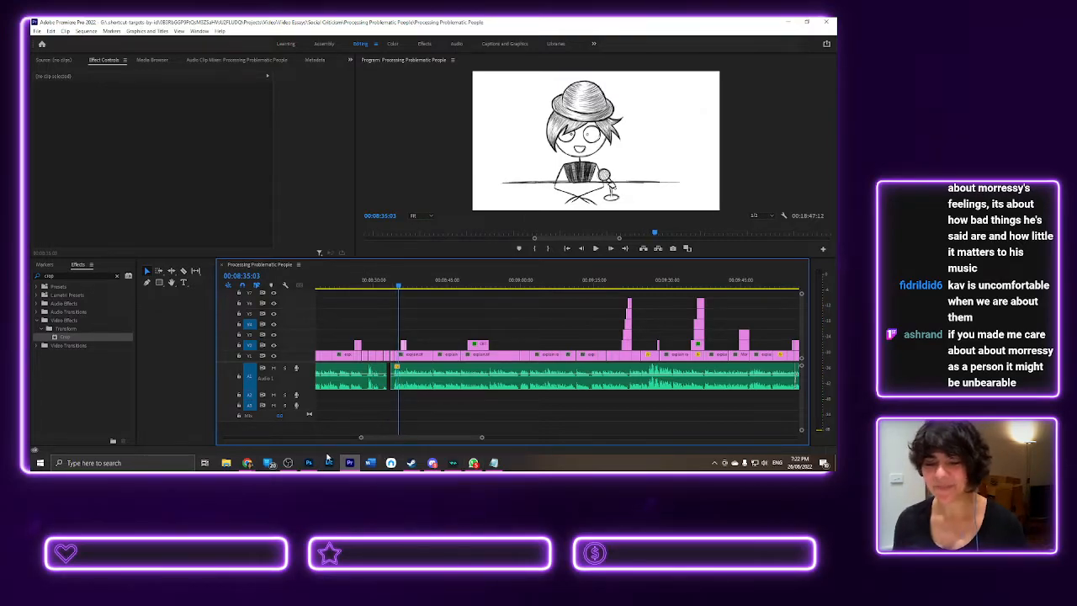
- Switch to the "Neither Here Nor There - Processing Problematic People" script in Google Docs and review its yellow-highlighted passages through to the closing paragraphs
mouse_move(247, 462)
click(291, 425)
scroll(469, 290, down, 2)
scroll(469, 291, up, 10)
scroll(482, 325, up, 15)
scroll(482, 324, down, 5)
scroll(480, 326, down, 10)
scroll(482, 359, down, 5)
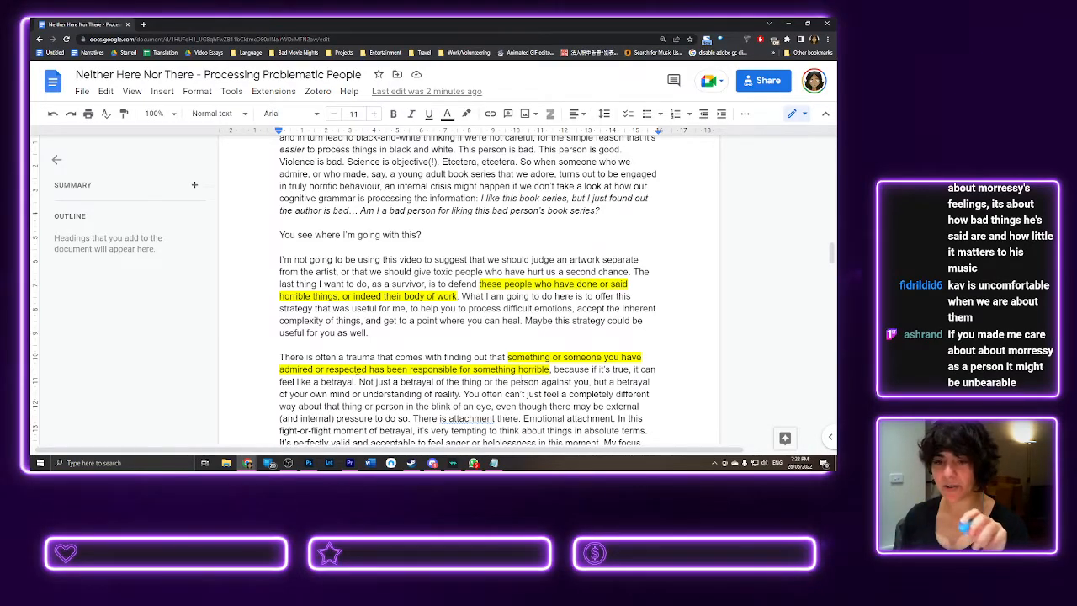
scroll(522, 383, down, 5)
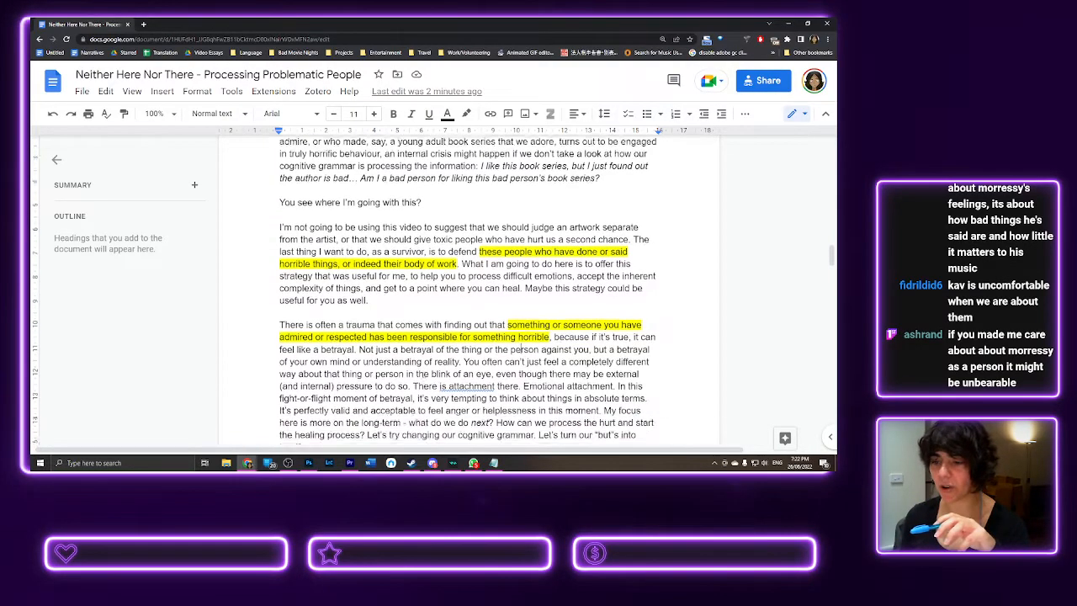
scroll(437, 352, down, 15)
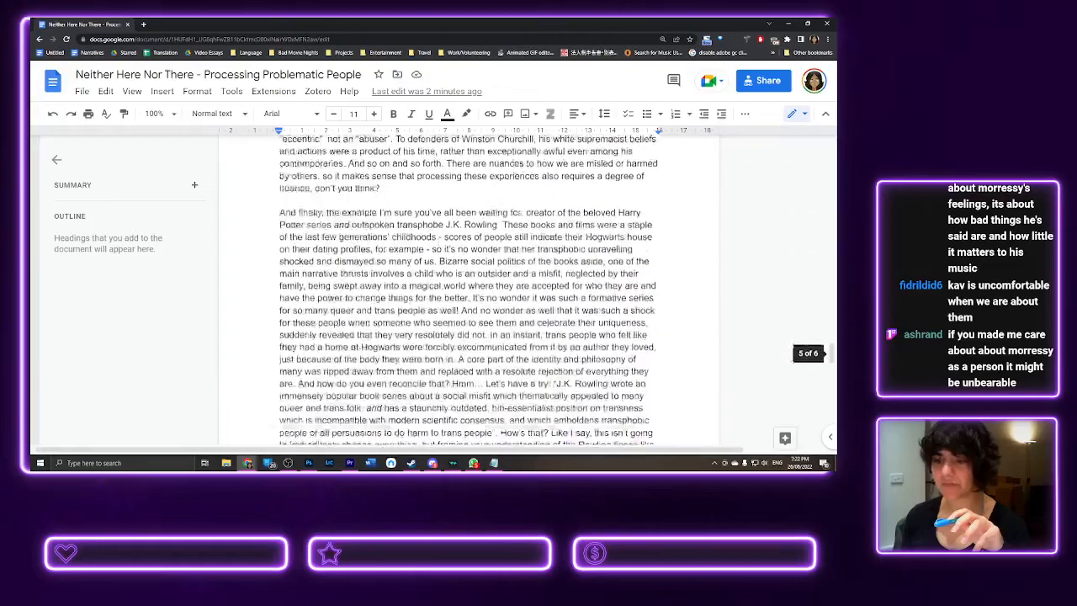
scroll(468, 286, down, 2)
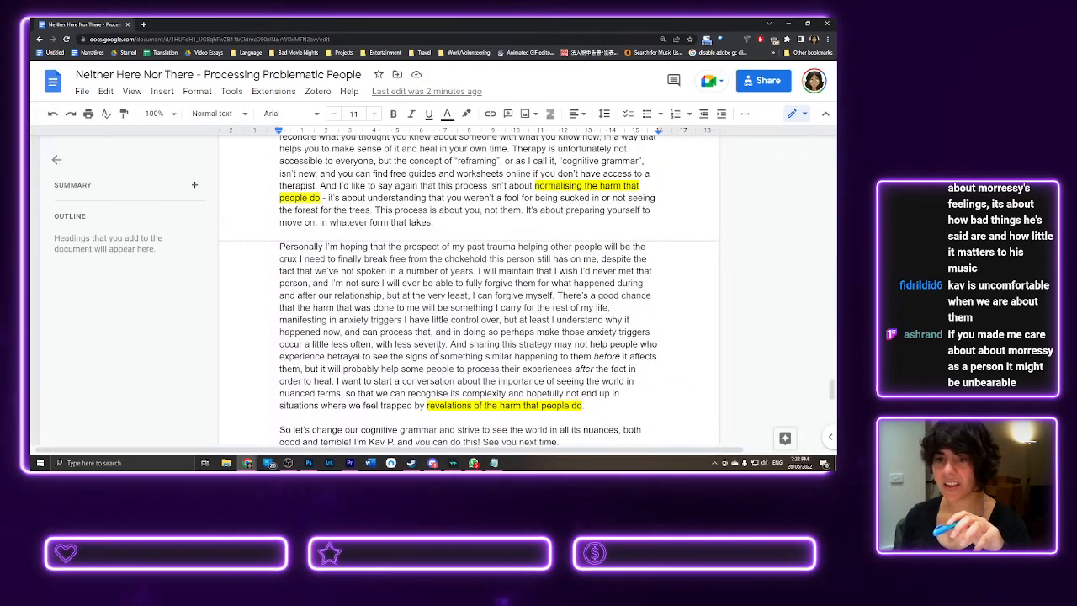
scroll(516, 285, up, 1)
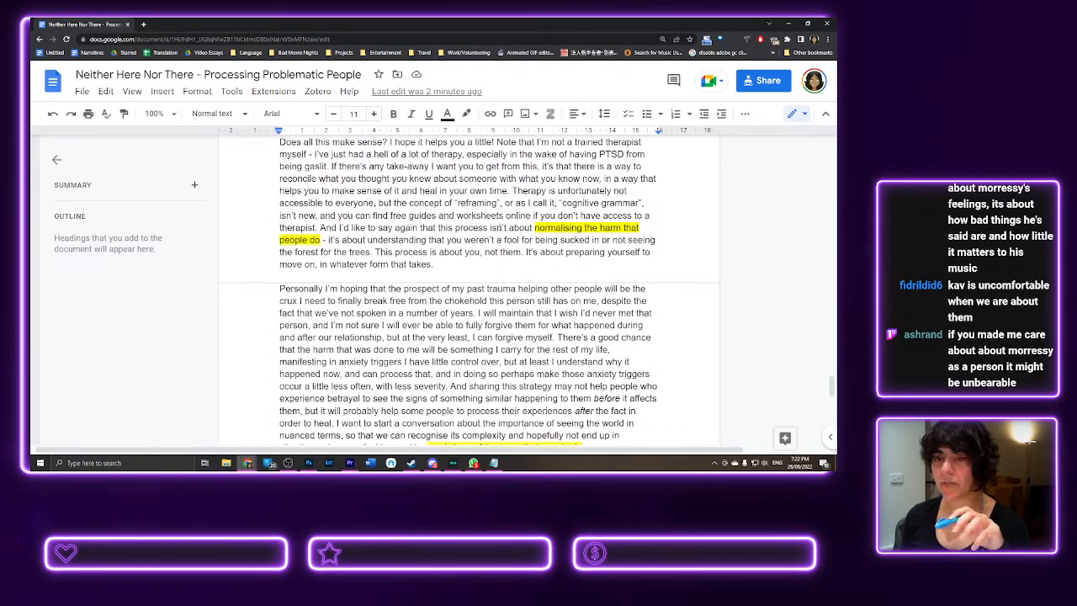
scroll(468, 286, down, 3)
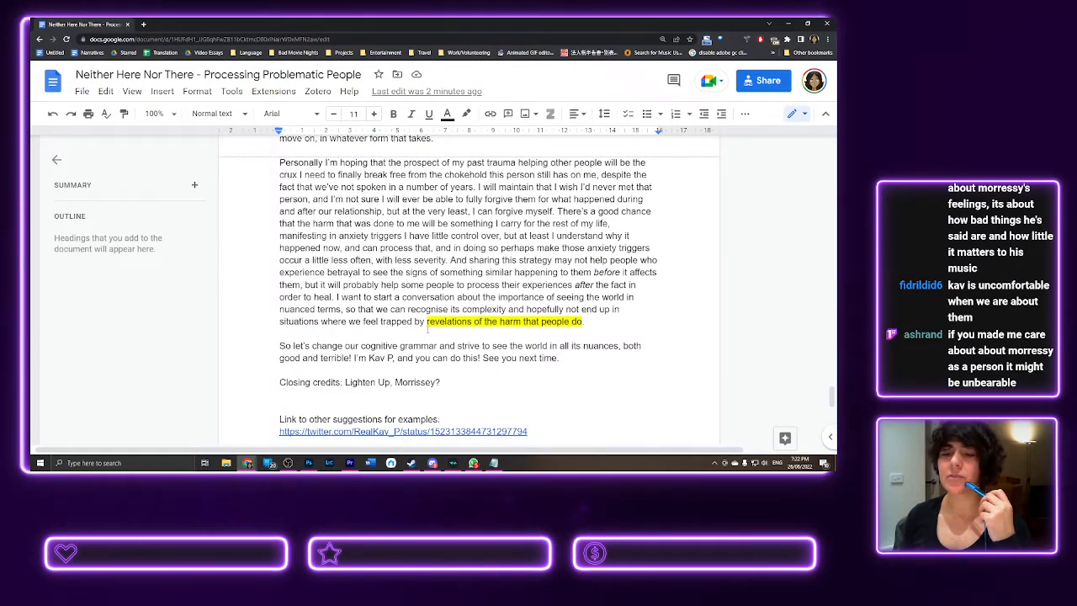
- Return to the highlighted passage beginning "these people who have done or said horrible things" and select "indeed their body of work" within it
scroll(429, 330, up, 15)
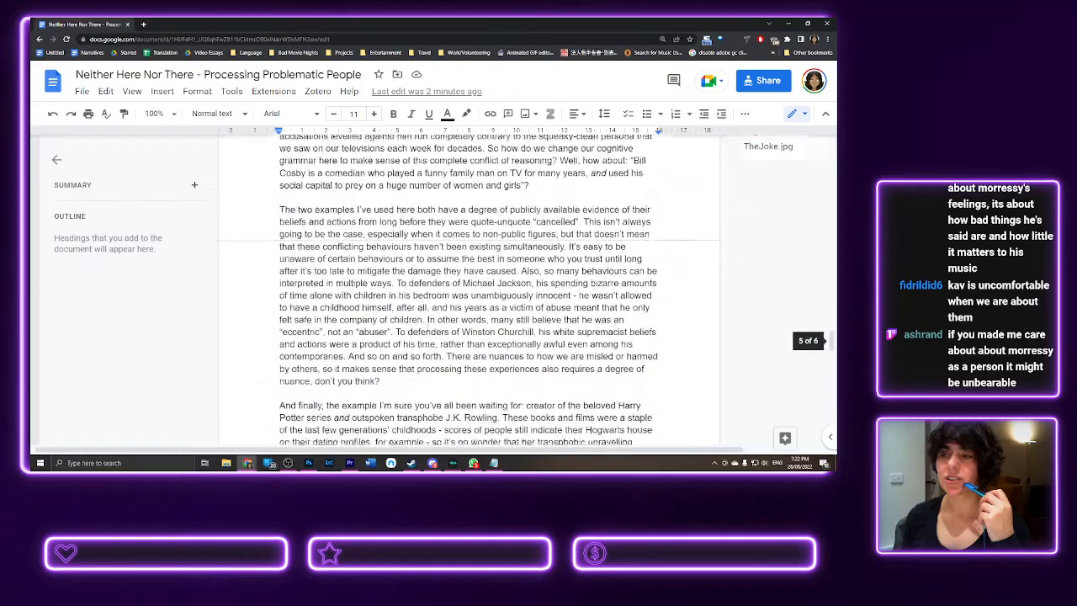
scroll(428, 330, up, 12)
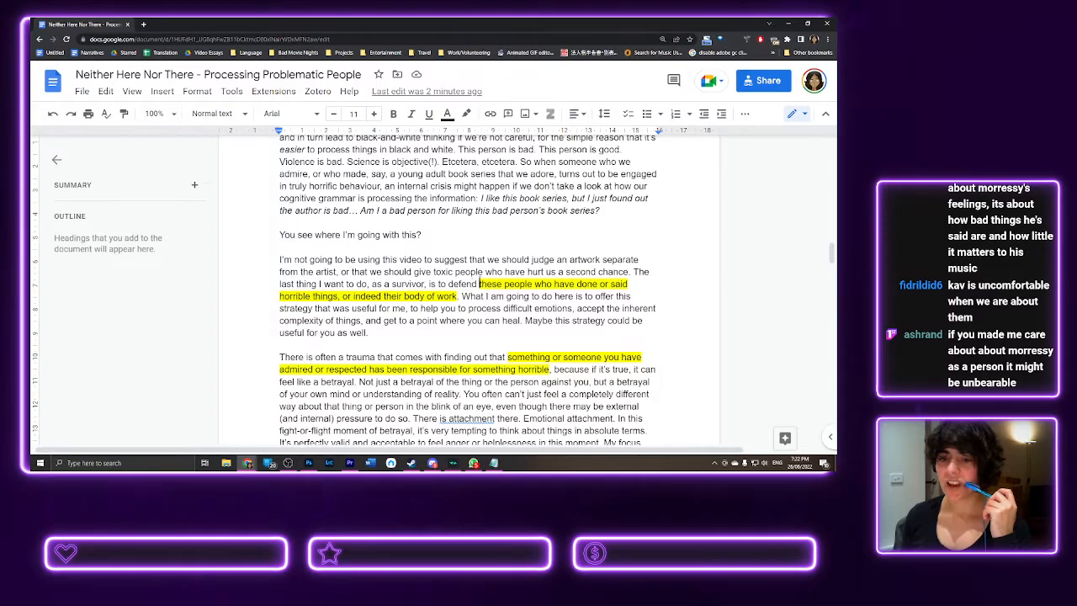
drag(478, 284, 460, 297)
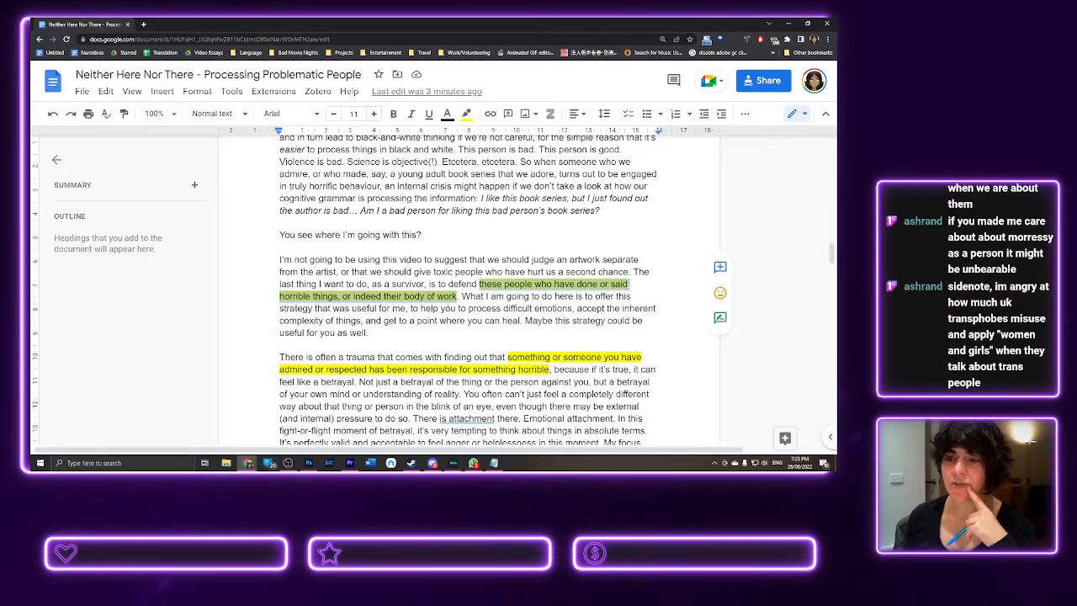
drag(457, 296, 355, 296)
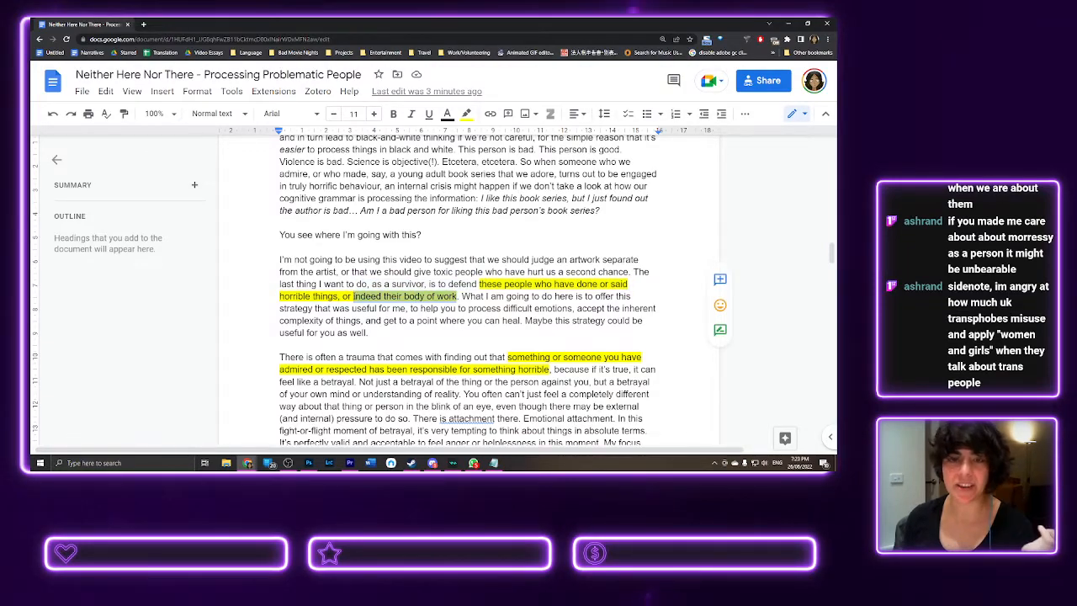
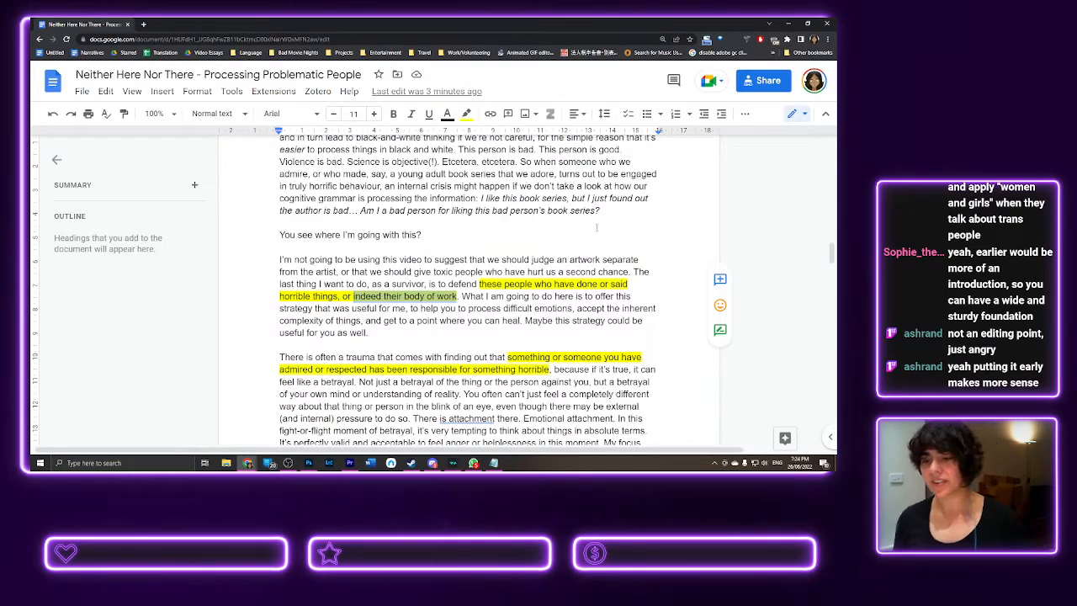
- Remove the highlight from "normalising the harm that people do" and "revelations of the harm that people do" near the script's end
scroll(465, 333, down, 20)
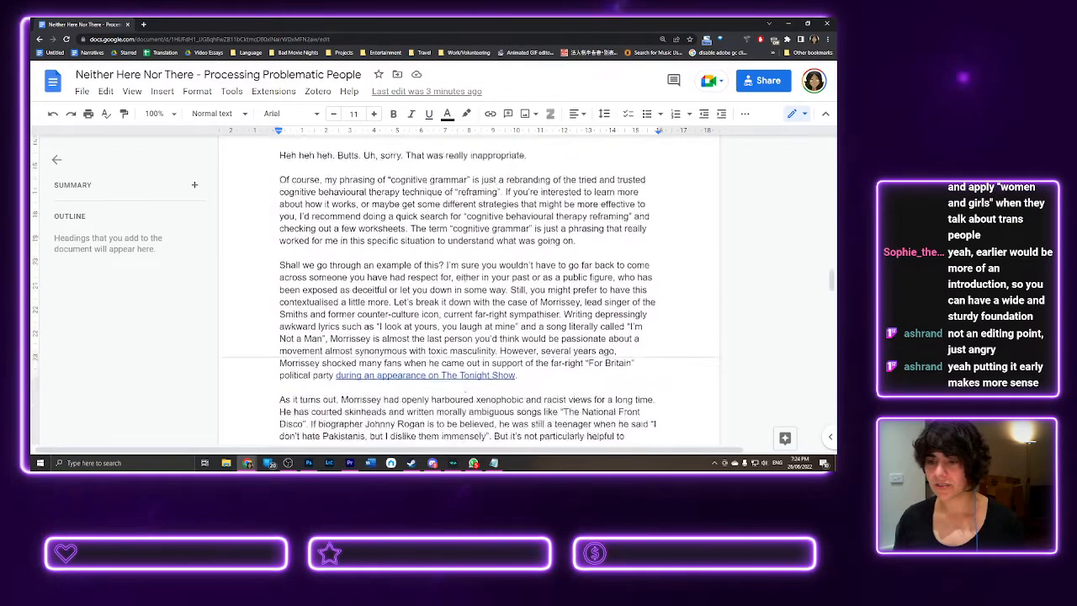
scroll(465, 333, down, 20)
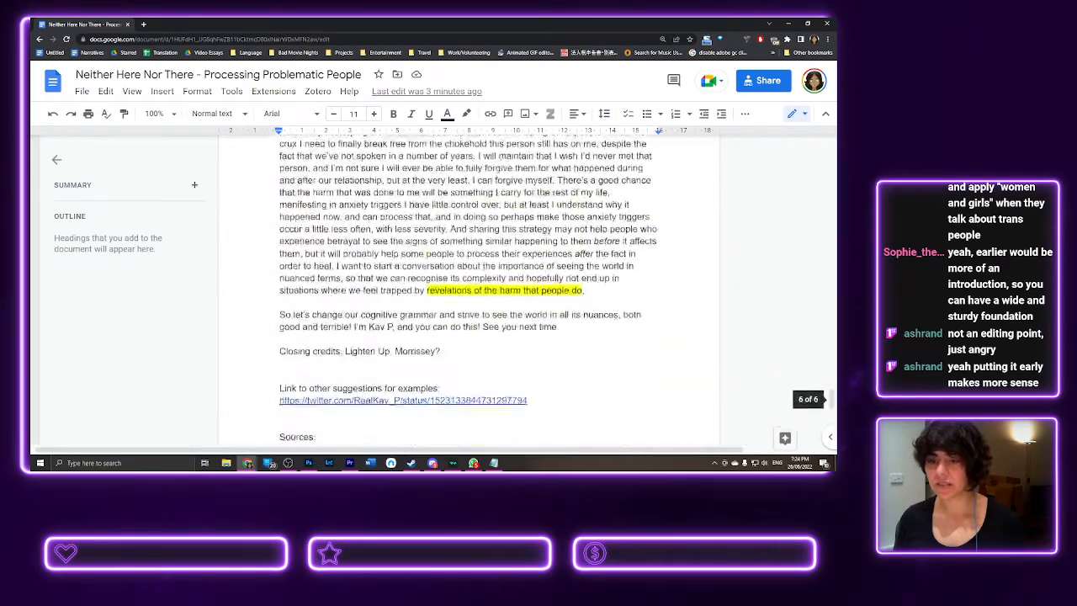
drag(515, 184, 558, 383)
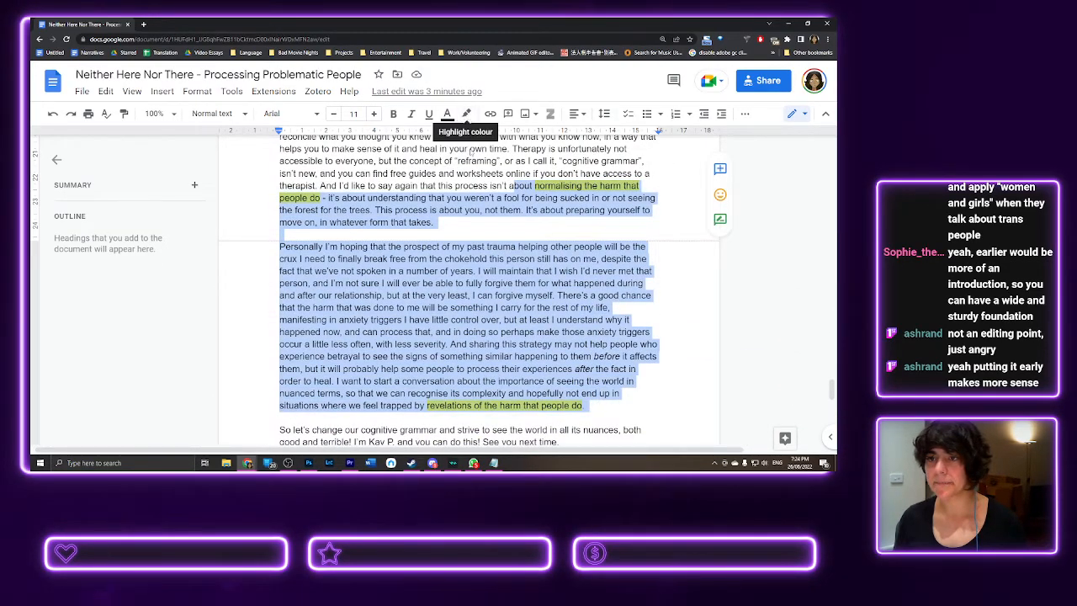
scroll(485, 191, up, 3)
scroll(487, 191, down, 1)
click(466, 113)
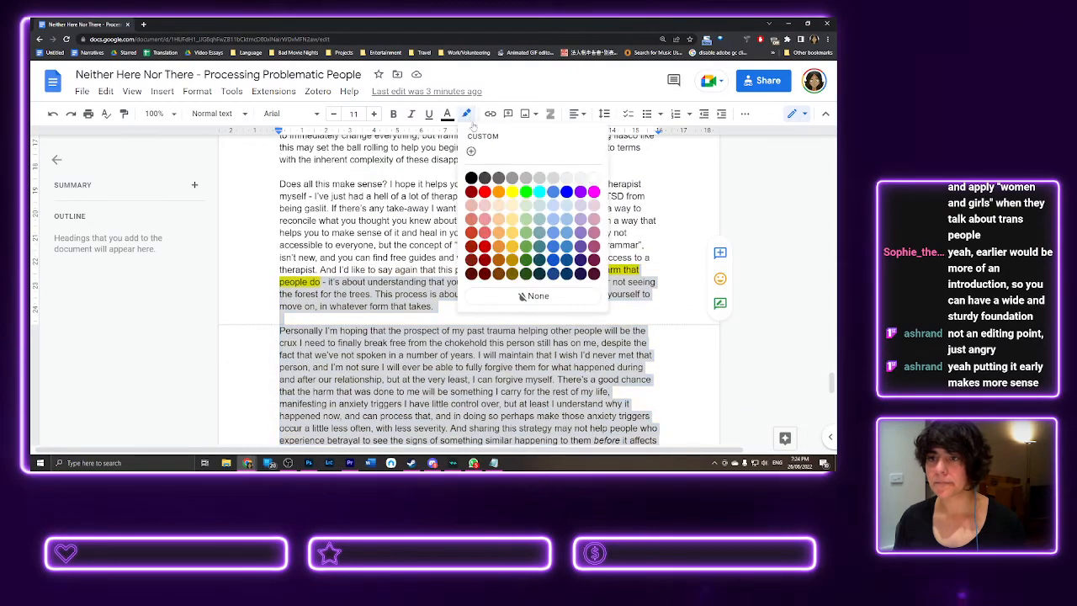
click(534, 296)
- Remove the highlight from "something or someone you have admired or respected has been responsible for something horrible"
scroll(511, 305, up, 15)
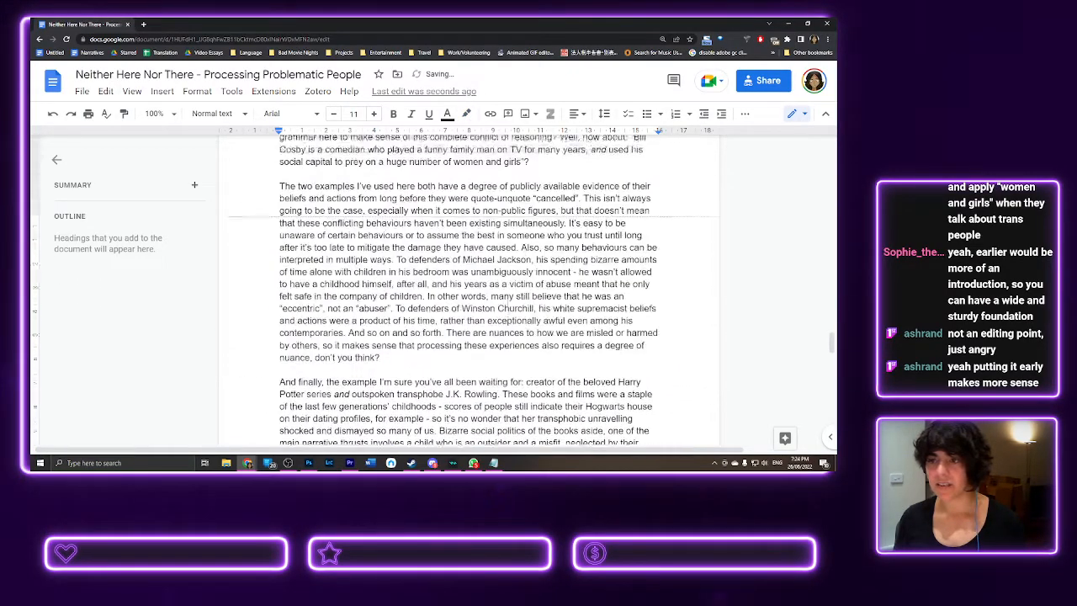
scroll(485, 291, up, 10)
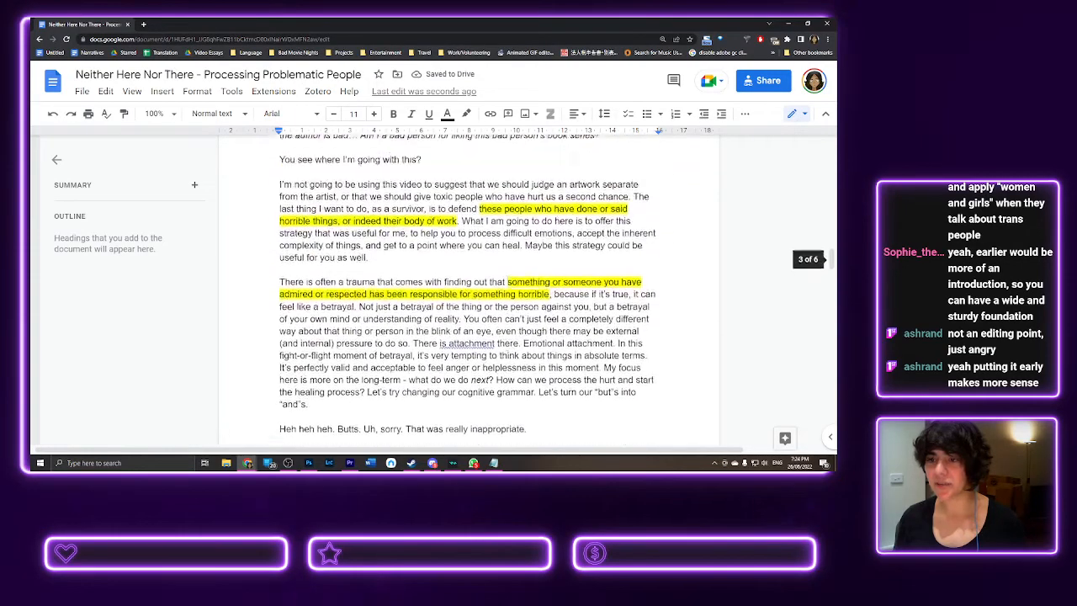
drag(398, 278, 368, 291)
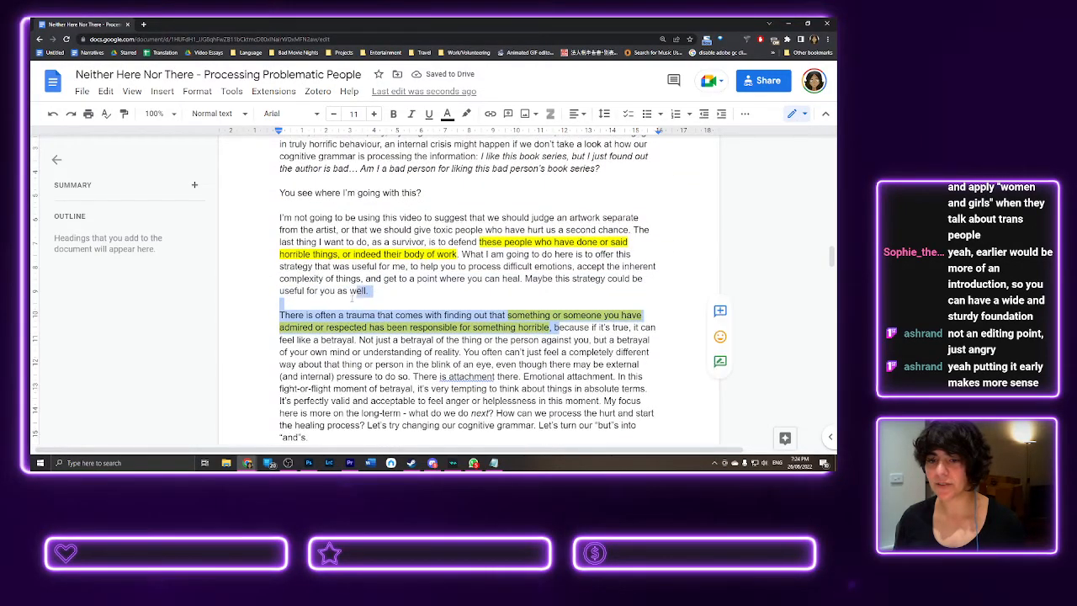
click(466, 114)
click(534, 297)
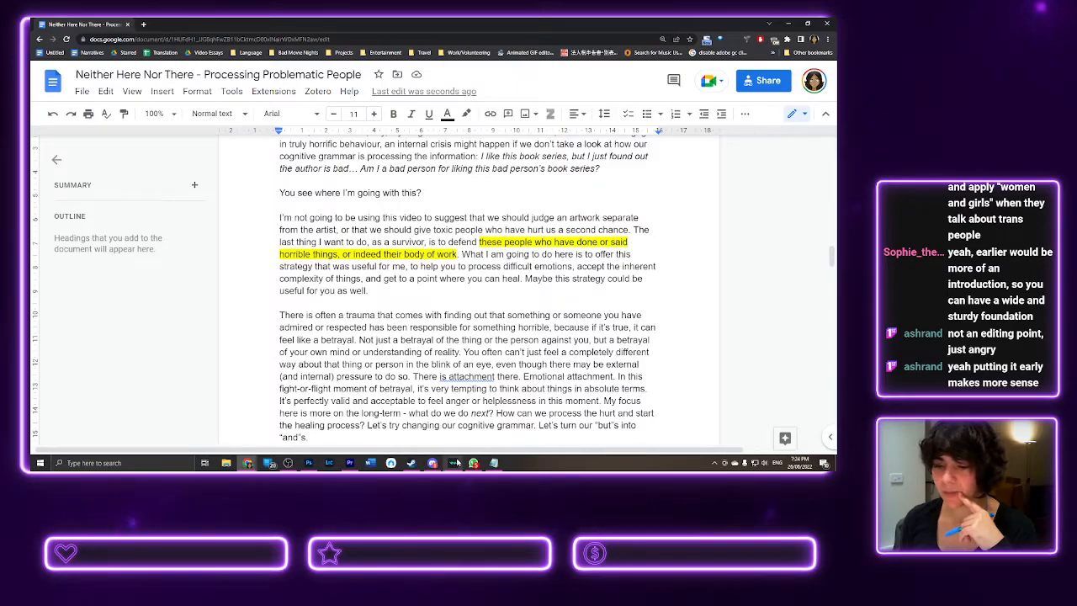
- Switch to Premiere Pro and play the sequence from the video gap's start just before 00:07:00, then from just after the gap
mouse_move(452, 463)
click(349, 463)
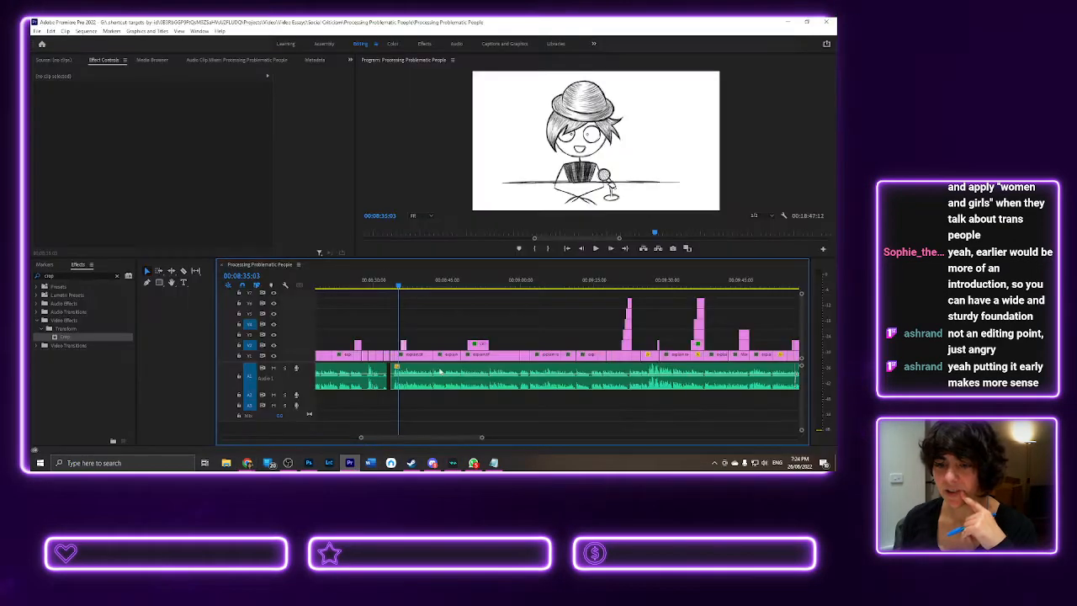
drag(462, 440, 428, 439)
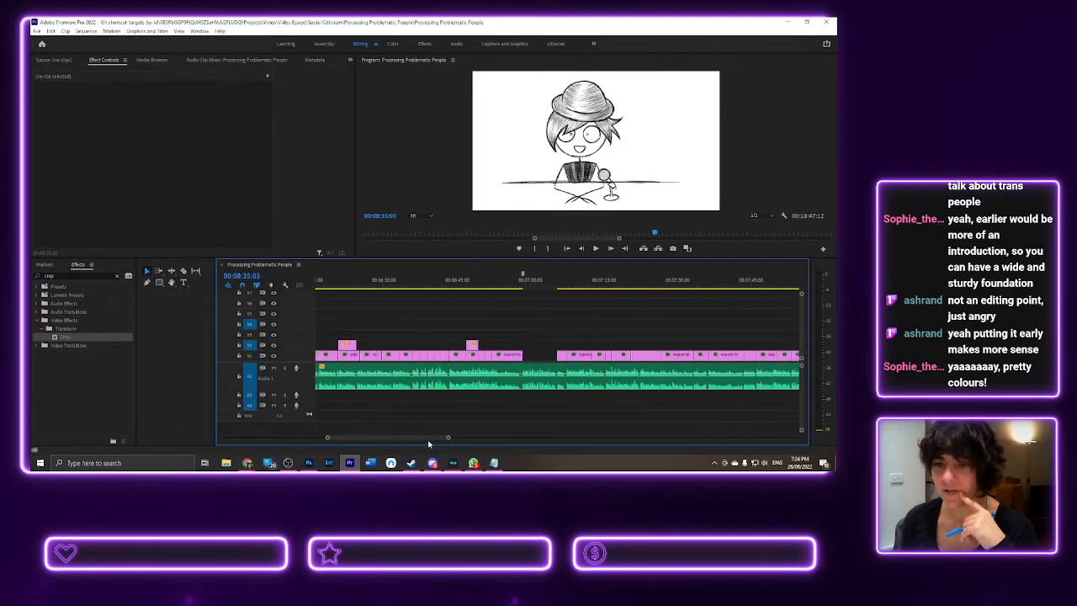
click(523, 289)
key(space)
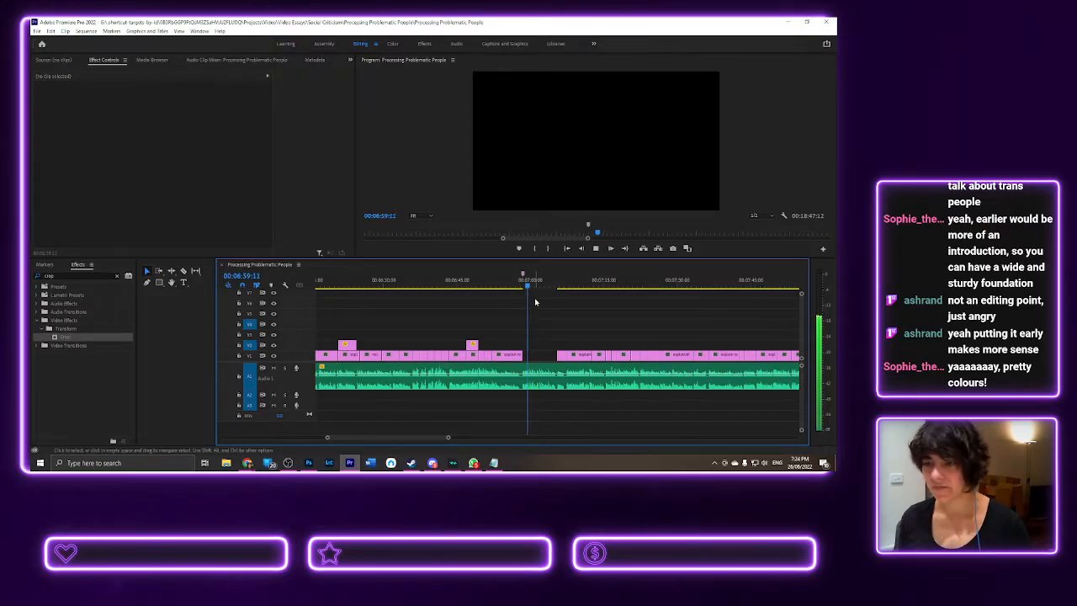
click(565, 289)
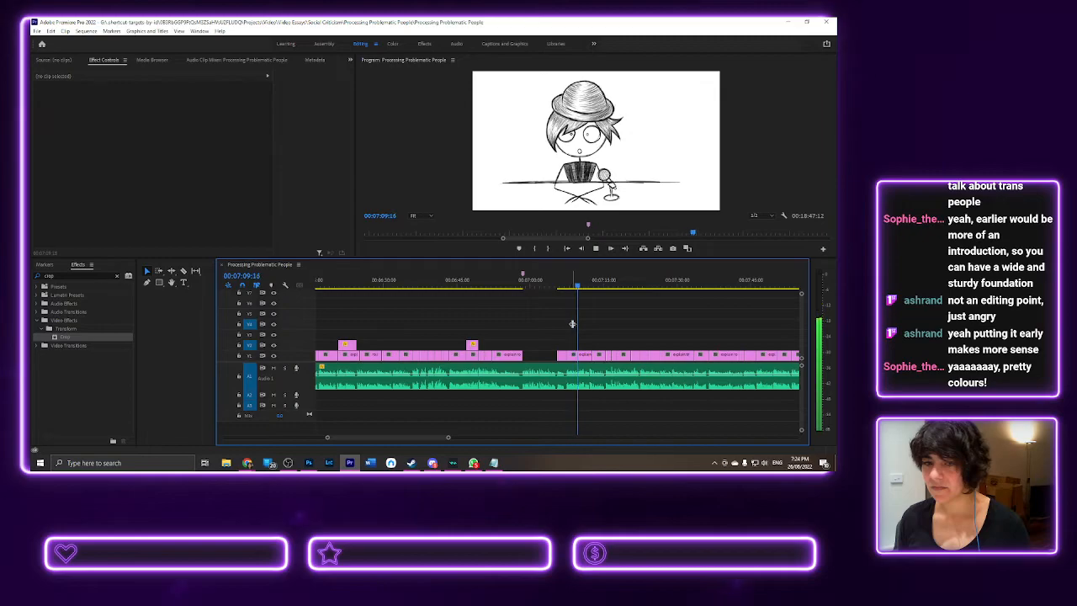
key(space)
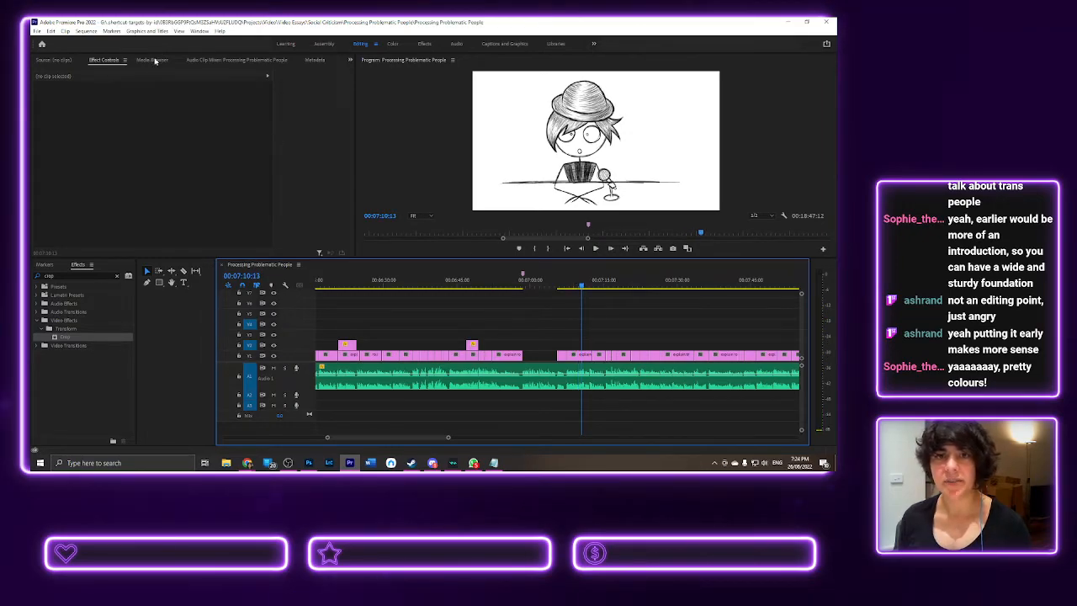
- Look through the essay's image files in the media folder, including the Morrissey pictures, for a visual that suits the narration
click(154, 61)
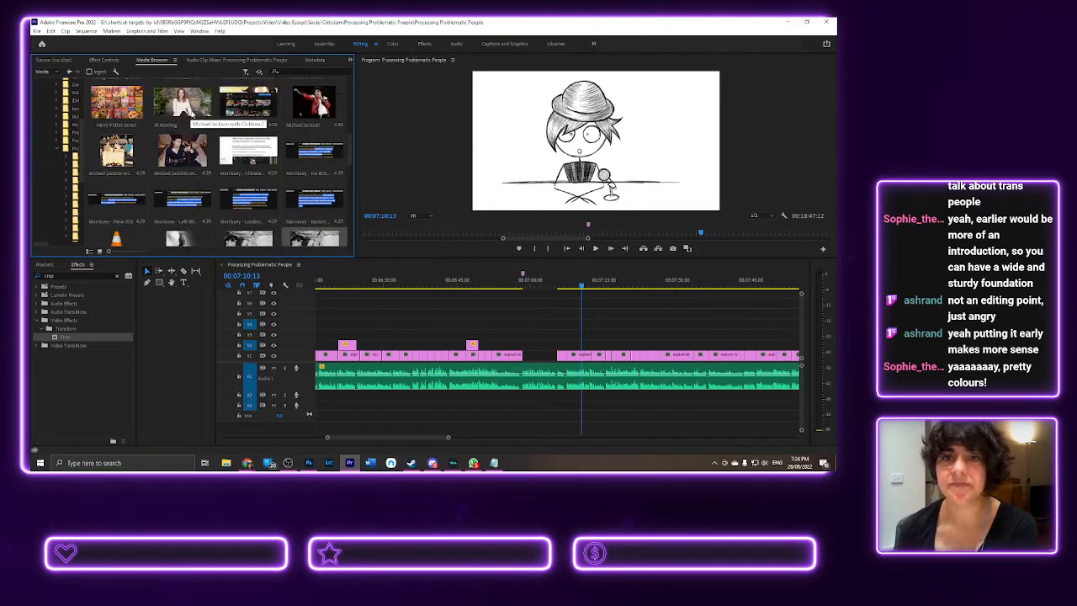
scroll(219, 151, up, 5)
scroll(253, 195, down, 3)
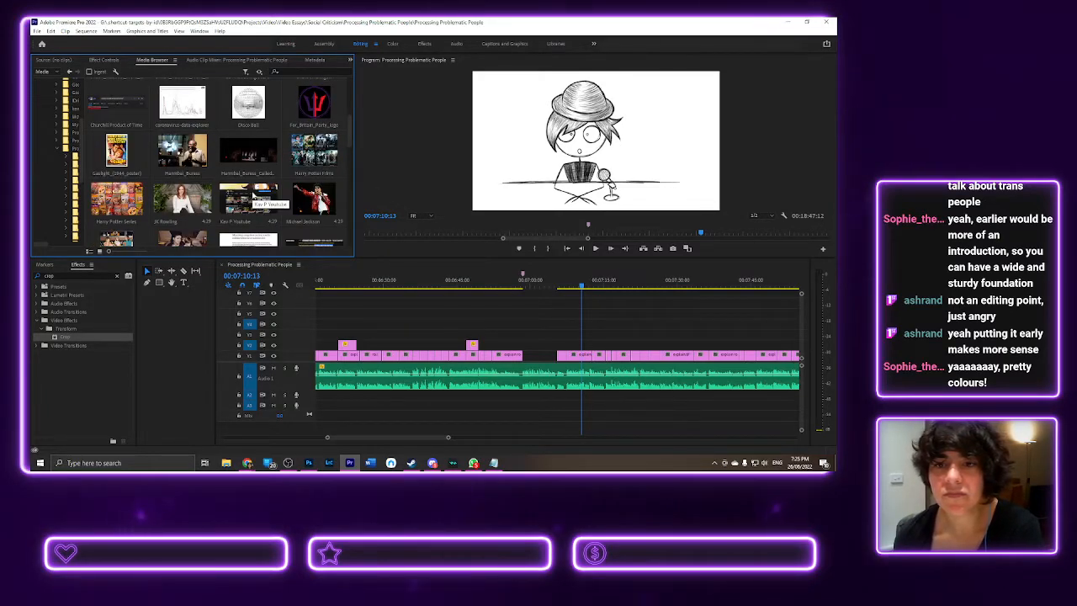
scroll(253, 195, up, 2)
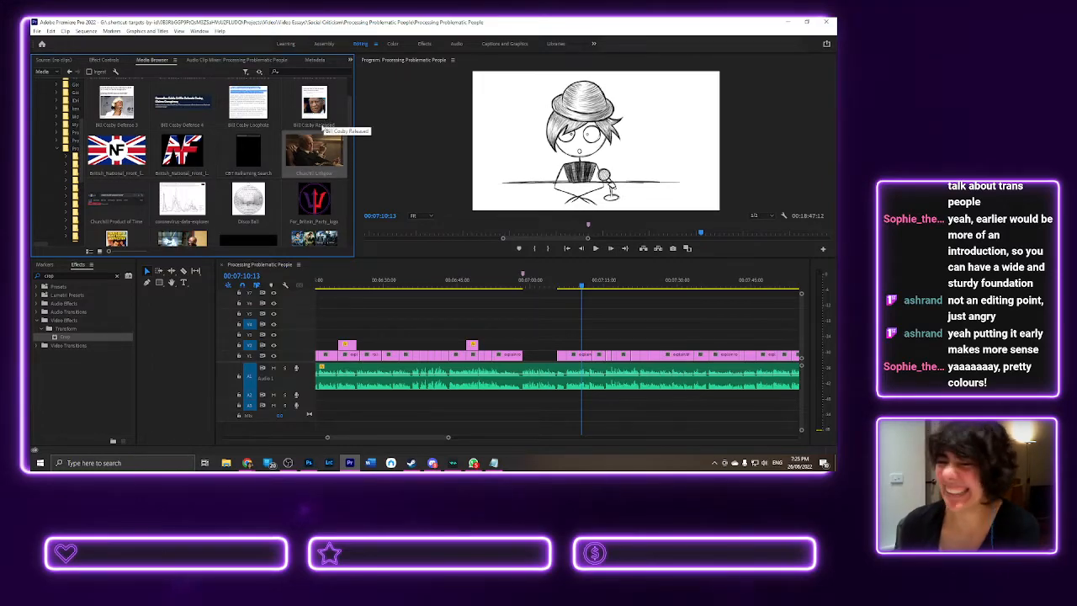
scroll(322, 126, up, 2)
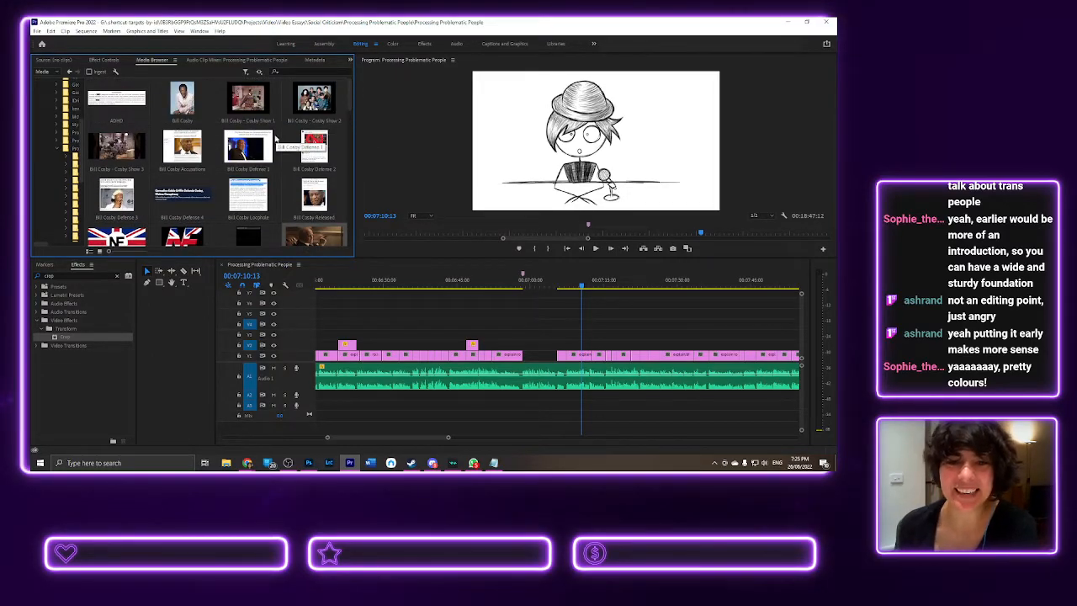
scroll(275, 139, down, 6)
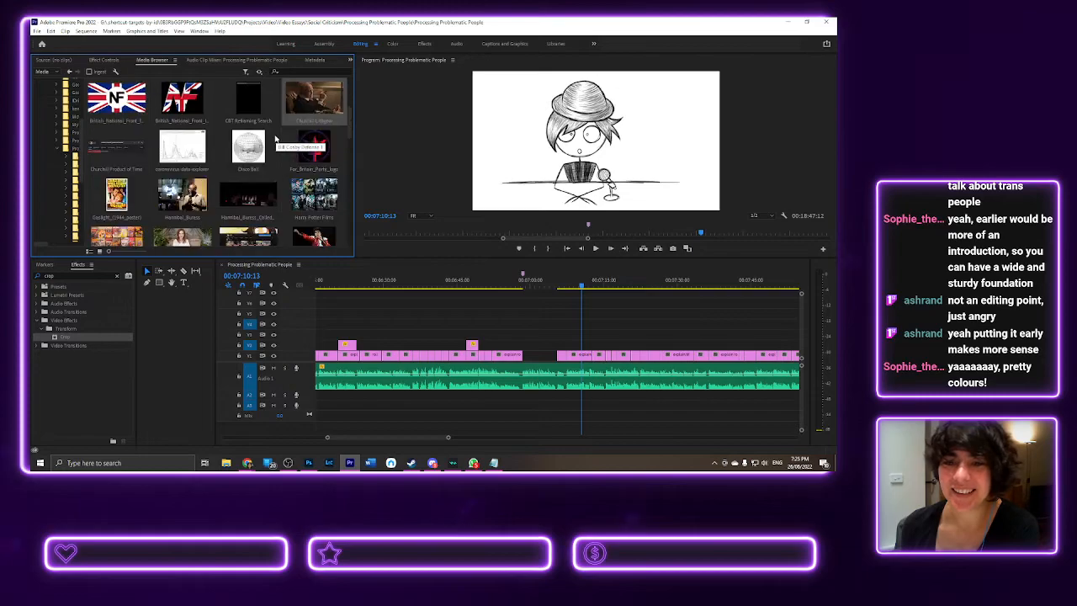
scroll(275, 139, down, 3)
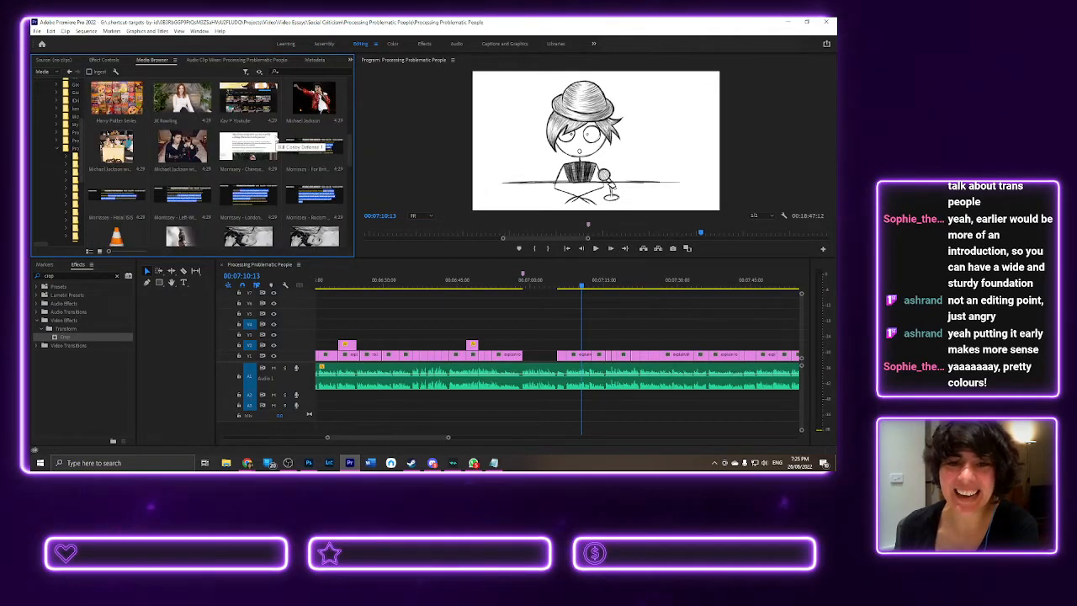
scroll(273, 141, down, 2)
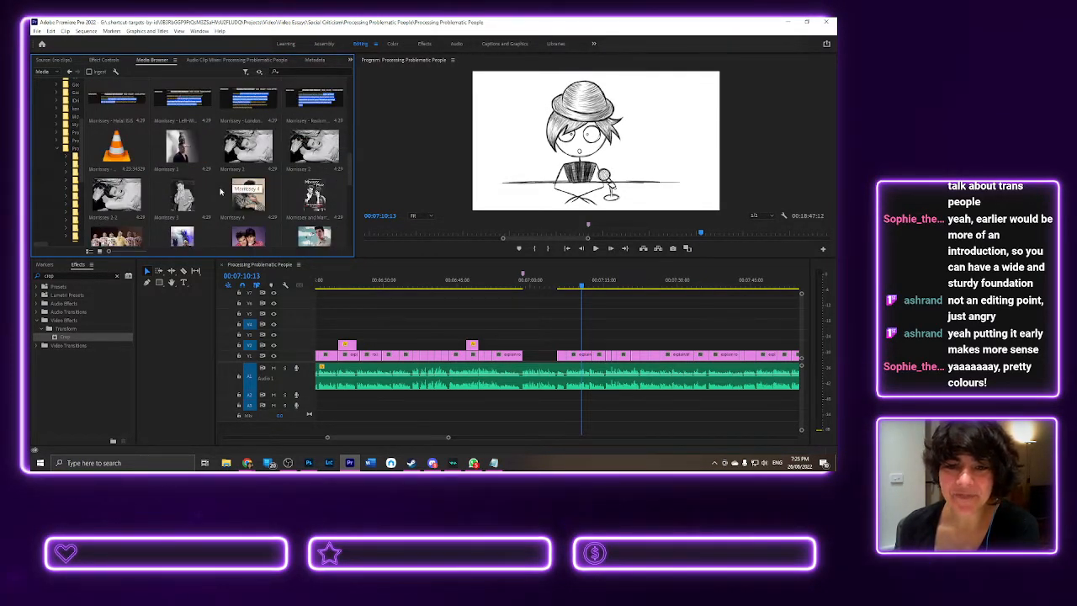
click(187, 154)
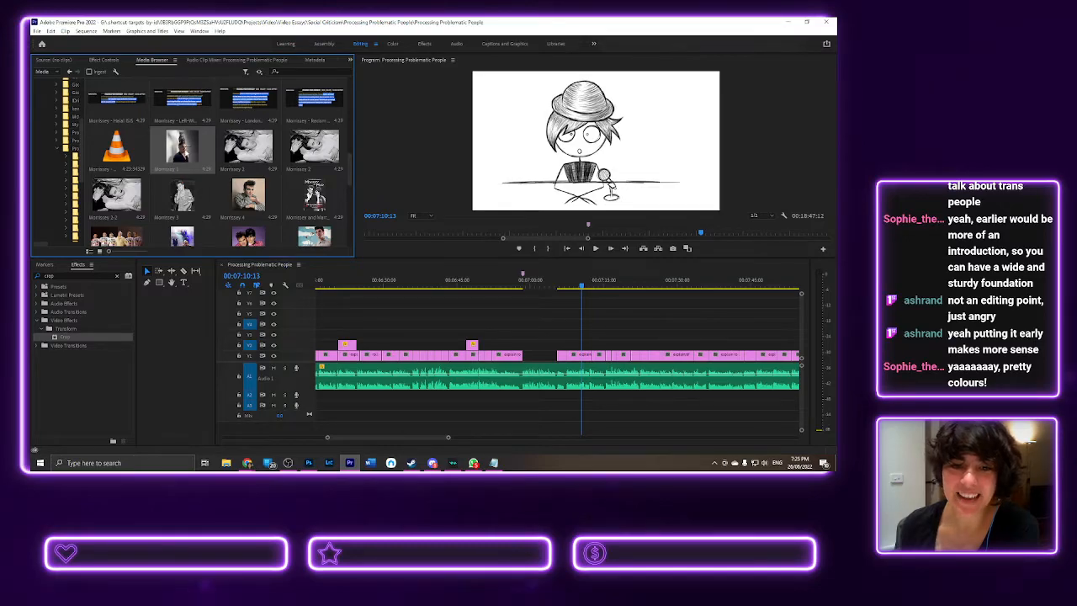
scroll(220, 162, down, 1)
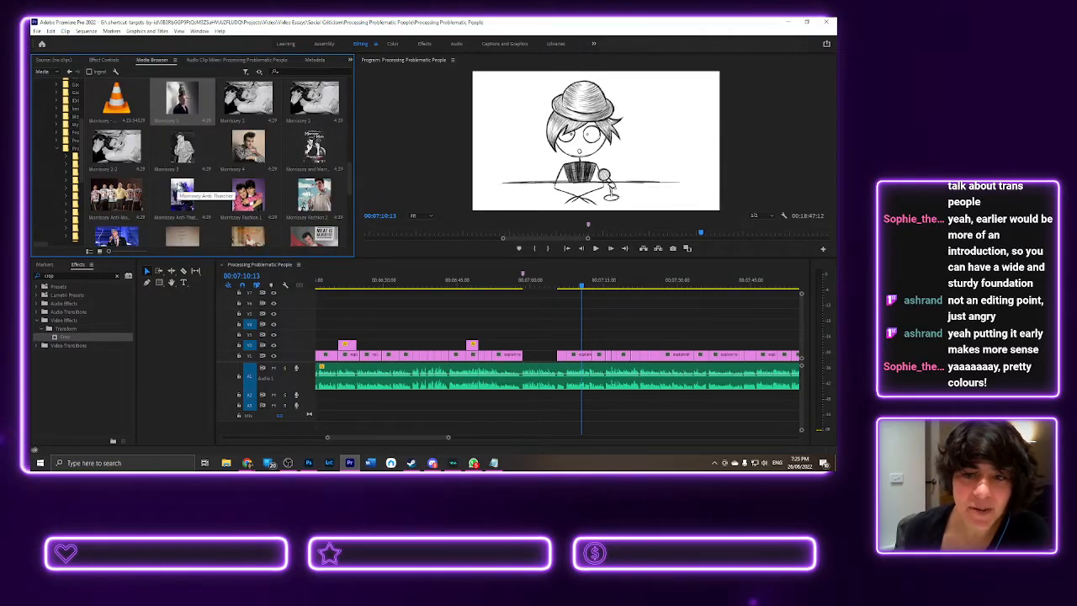
scroll(178, 186, down, 1)
click(252, 149)
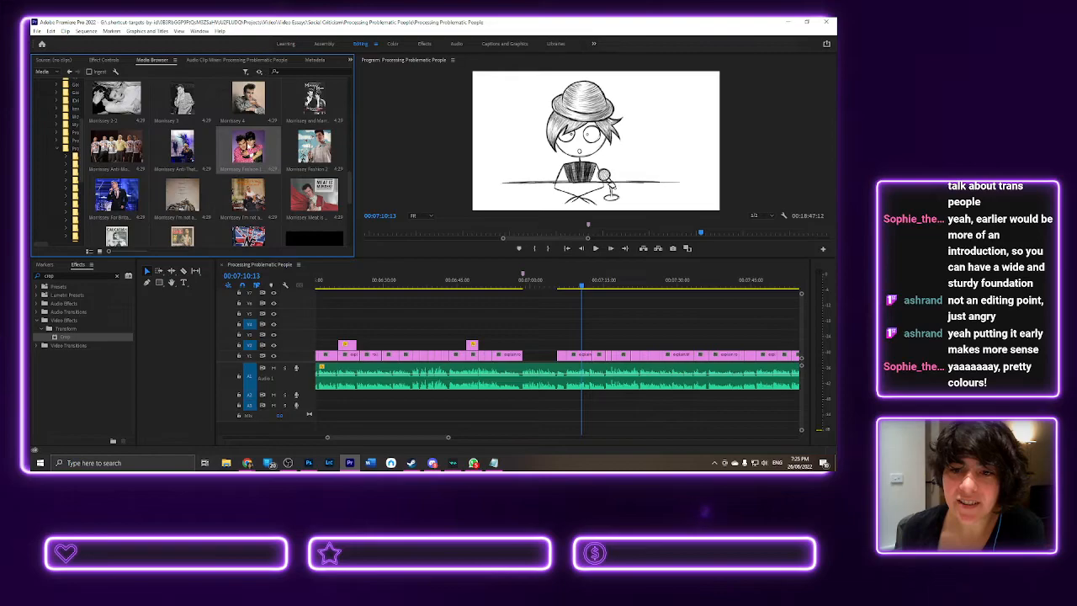
- Find the Stewart Lee image in the media folder and place it on track V2, starting at 00:07:10:13
scroll(215, 159, down, 1)
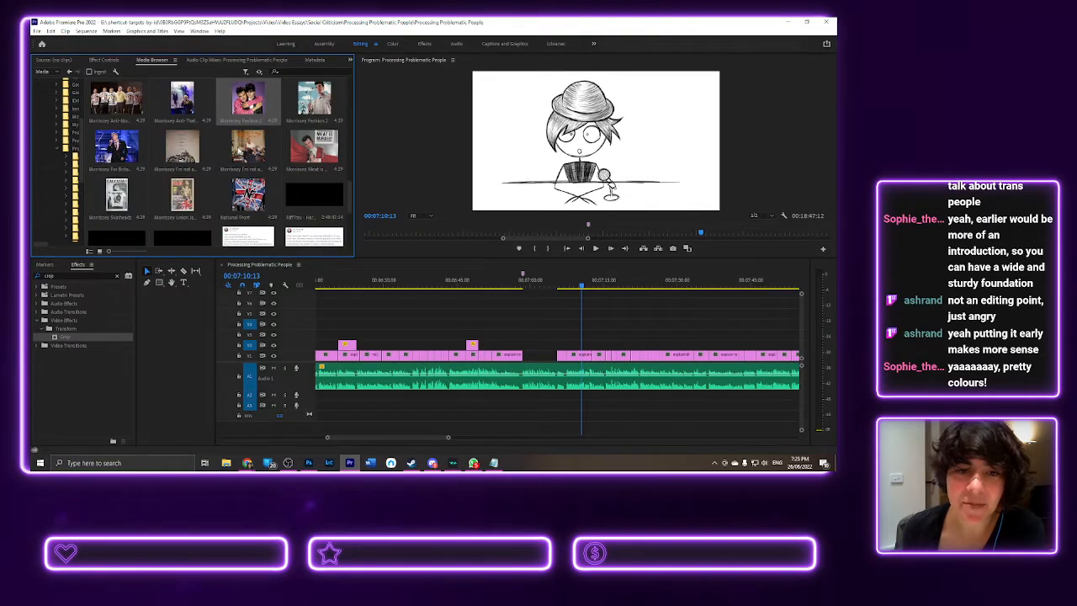
scroll(214, 160, down, 3)
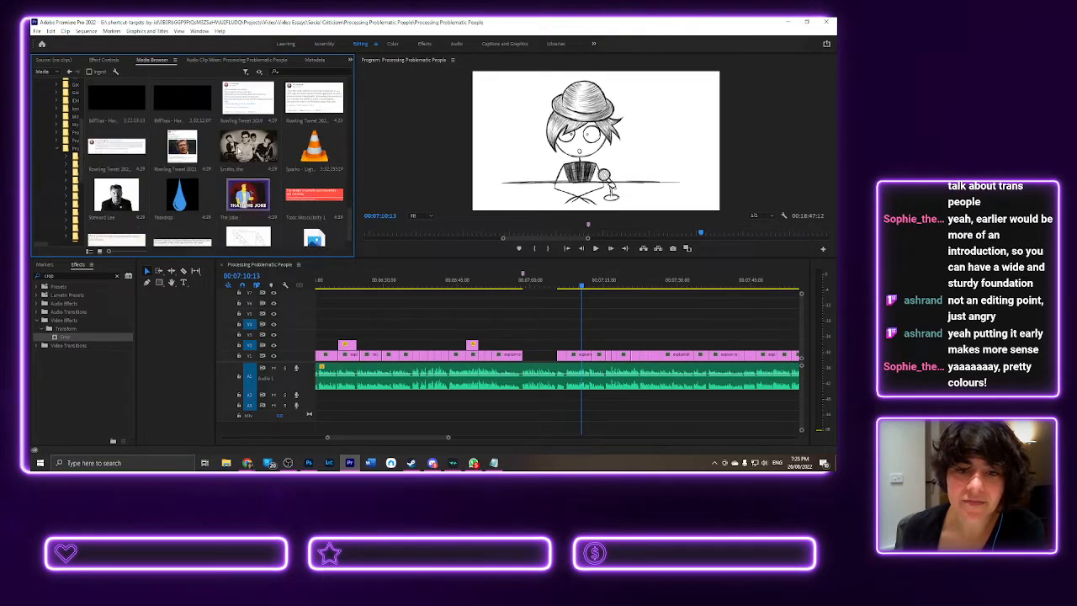
scroll(120, 177, down, 1)
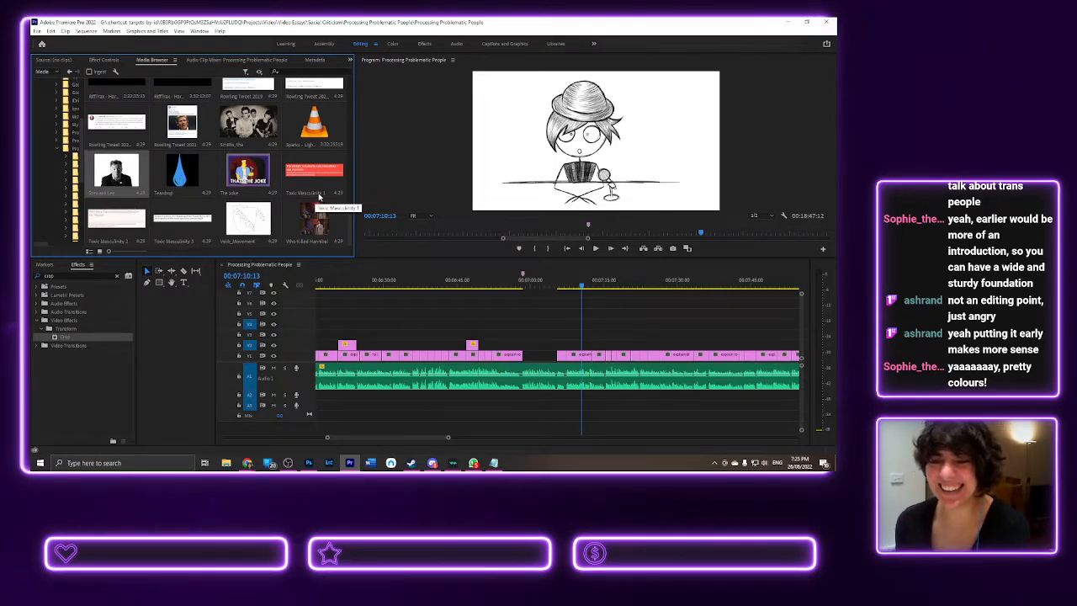
drag(555, 300, 584, 340)
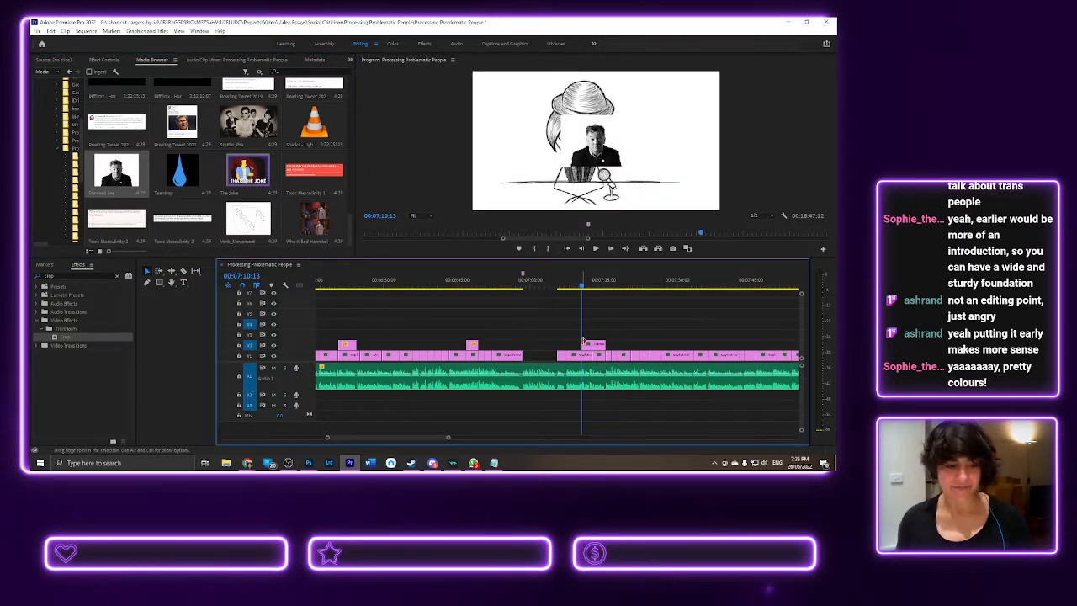
- Play the narration from the Stewart Lee clip's start, then from about 00:07:07 until past the clip's end
scroll(598, 341, up, 1)
key(space)
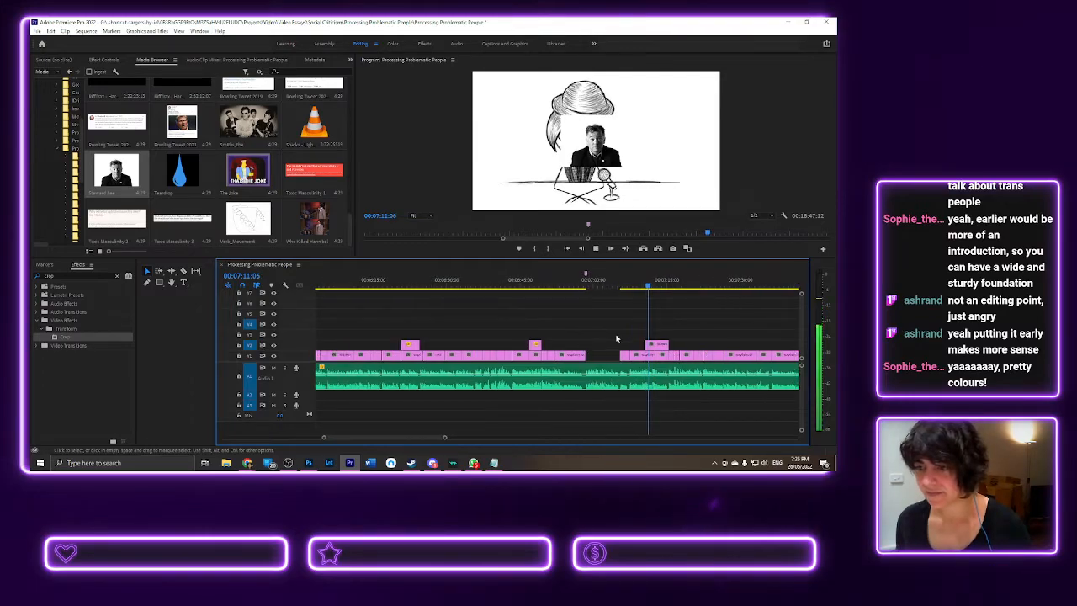
key(space)
key(equal)
key(equal)
key(equal)
key(equal)
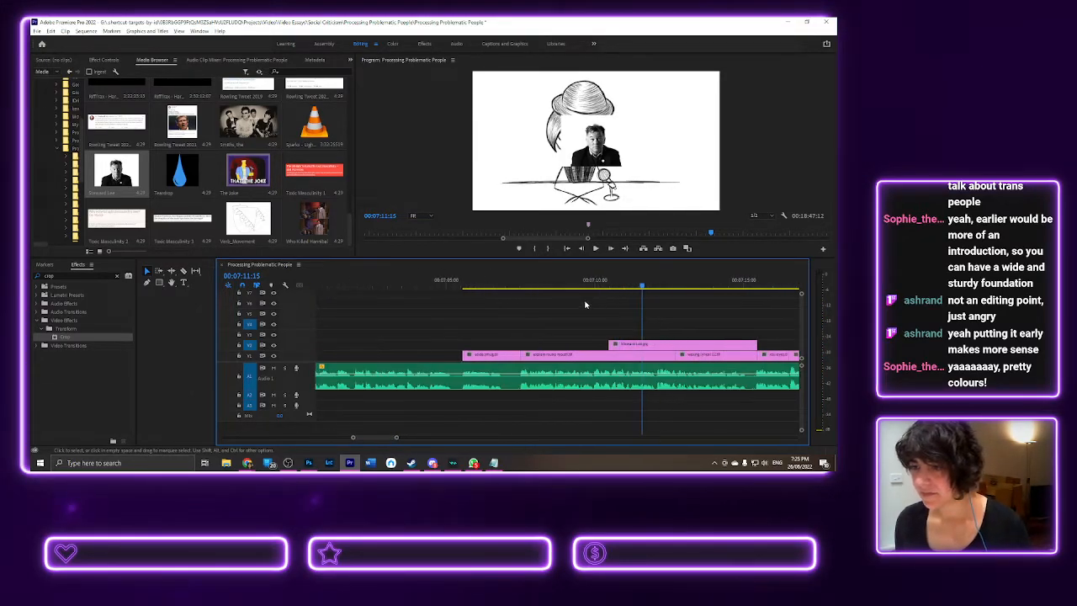
click(514, 286)
key(space)
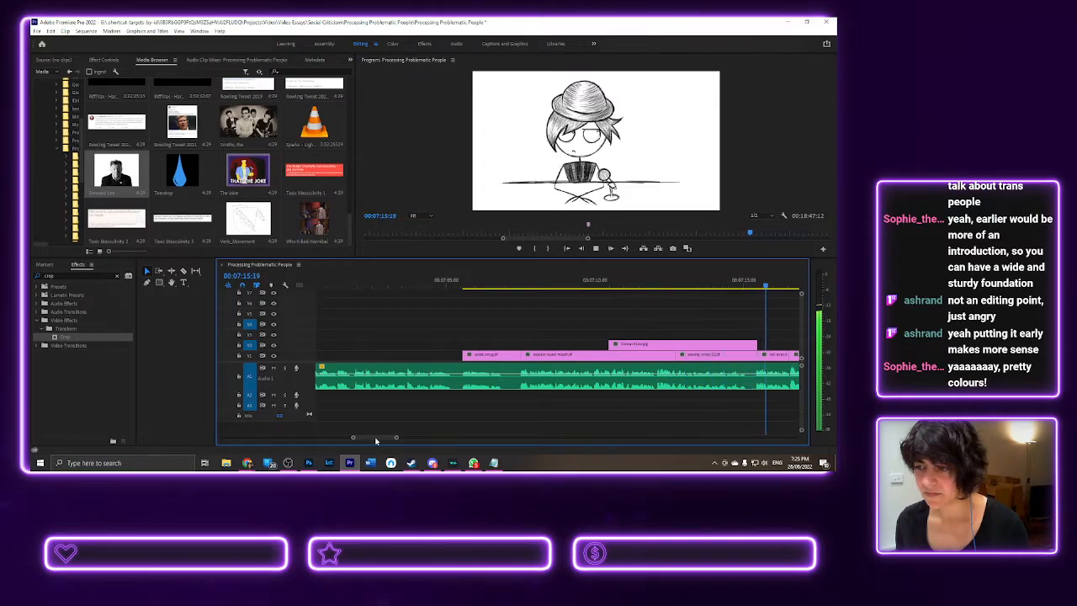
key(space)
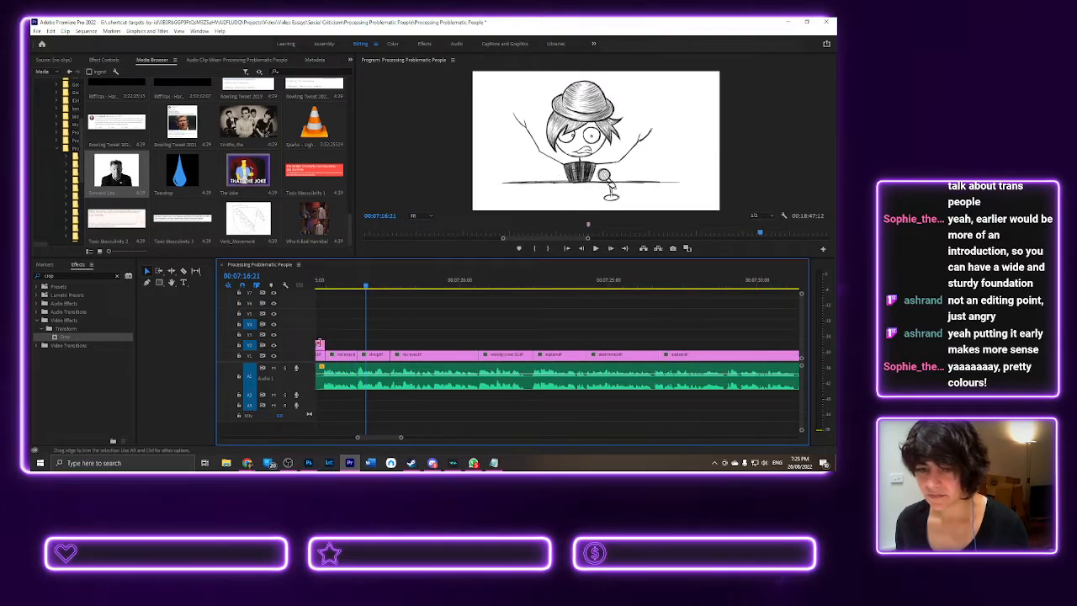
- Move the Stewart Lee clip on V2 to about 00:07:18 and trim its start to 00:07:18:08 after listening for the cue
drag(324, 345, 555, 344)
key(space)
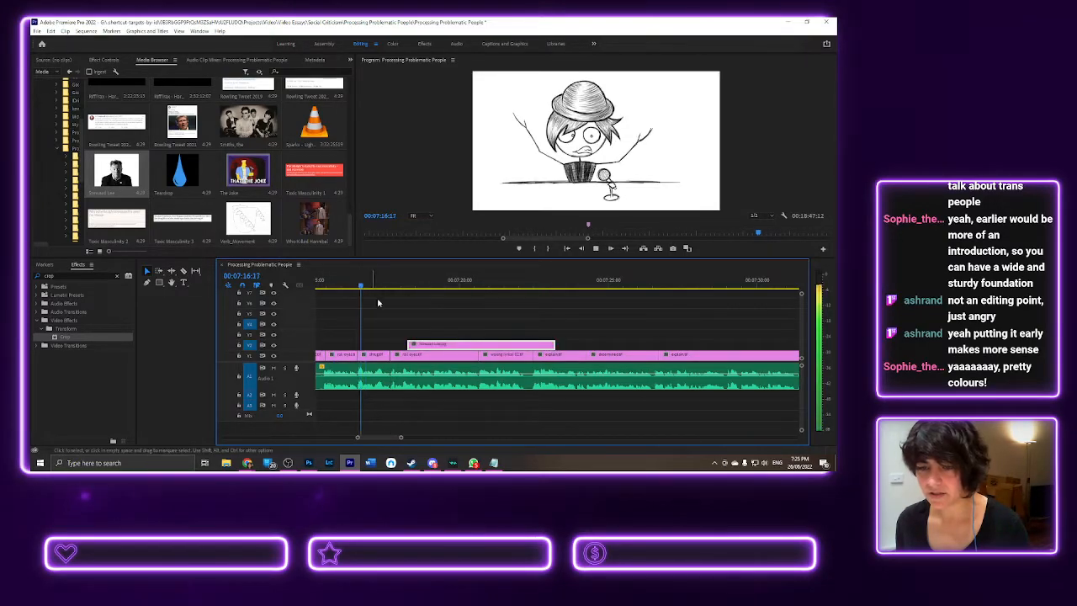
key(space)
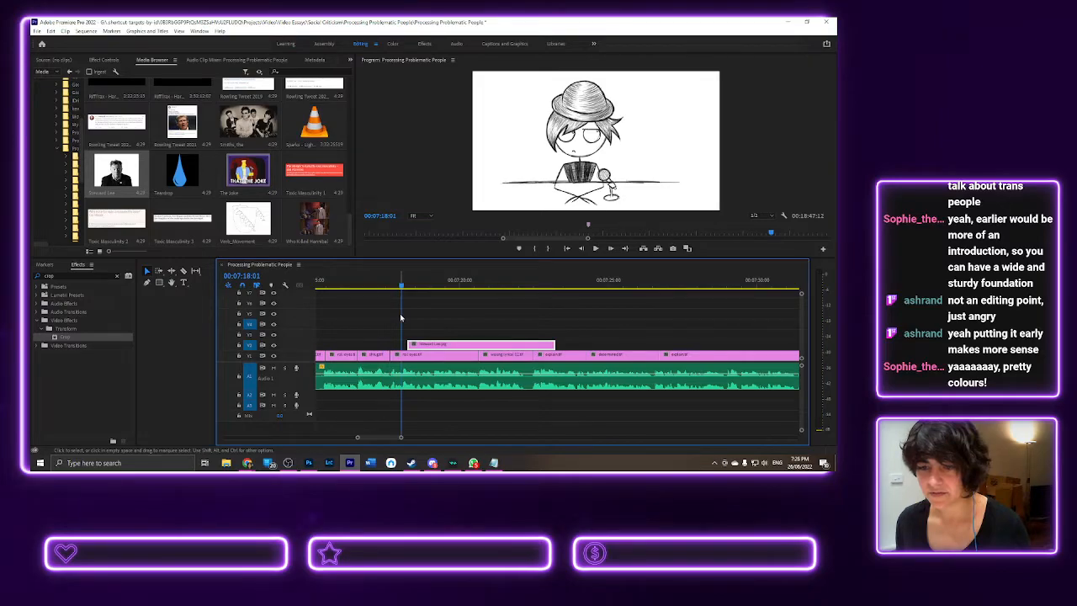
drag(401, 286, 409, 286)
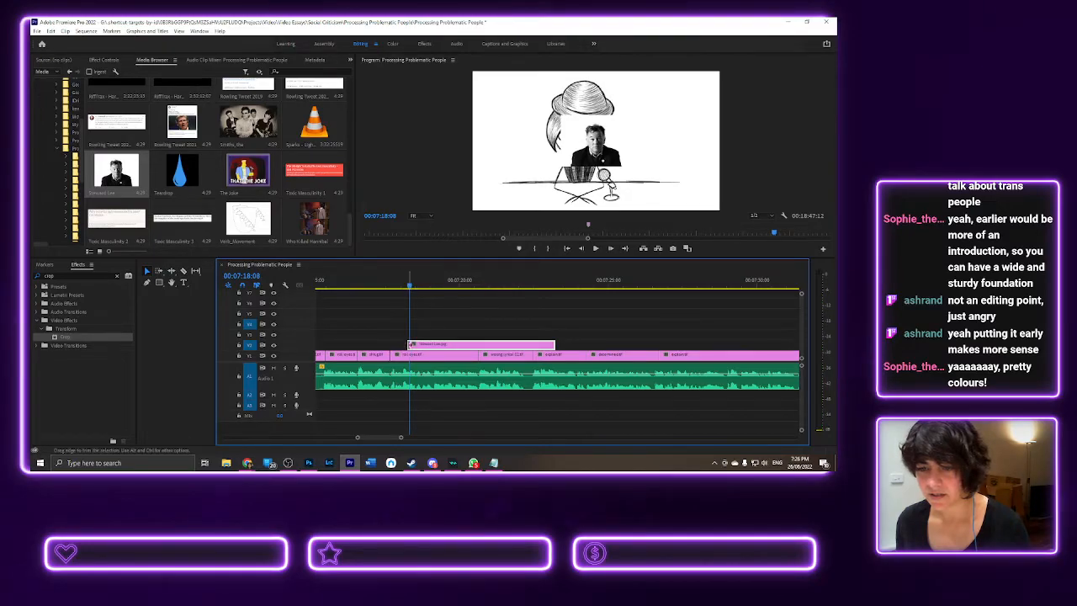
drag(409, 345, 411, 344)
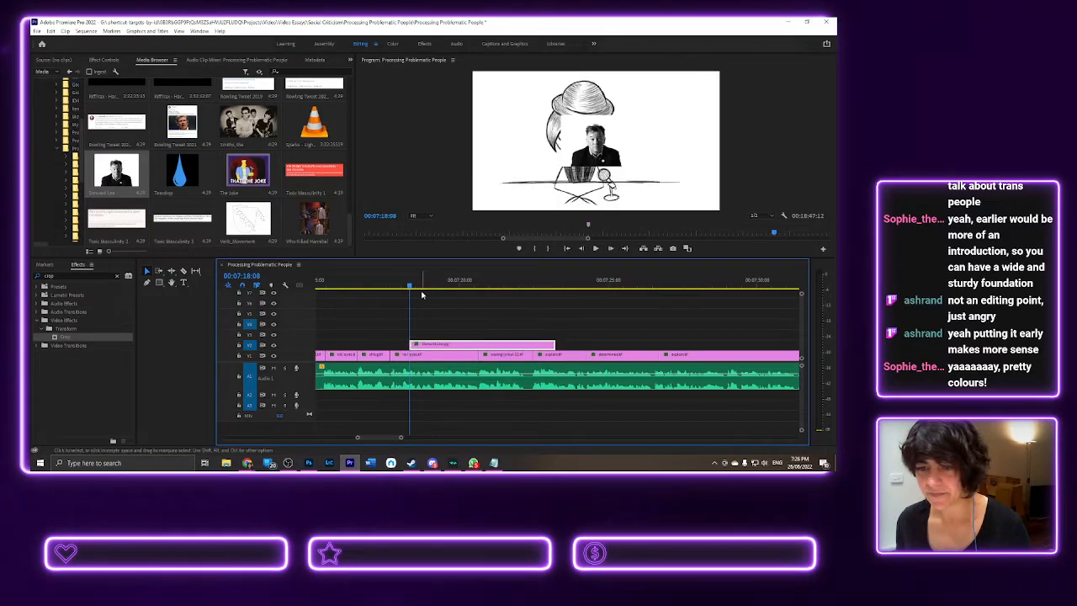
- Trim the Stewart Lee clip's end to 00:07:22:12 and move it down onto V1, overwriting the drawings there
key(space)
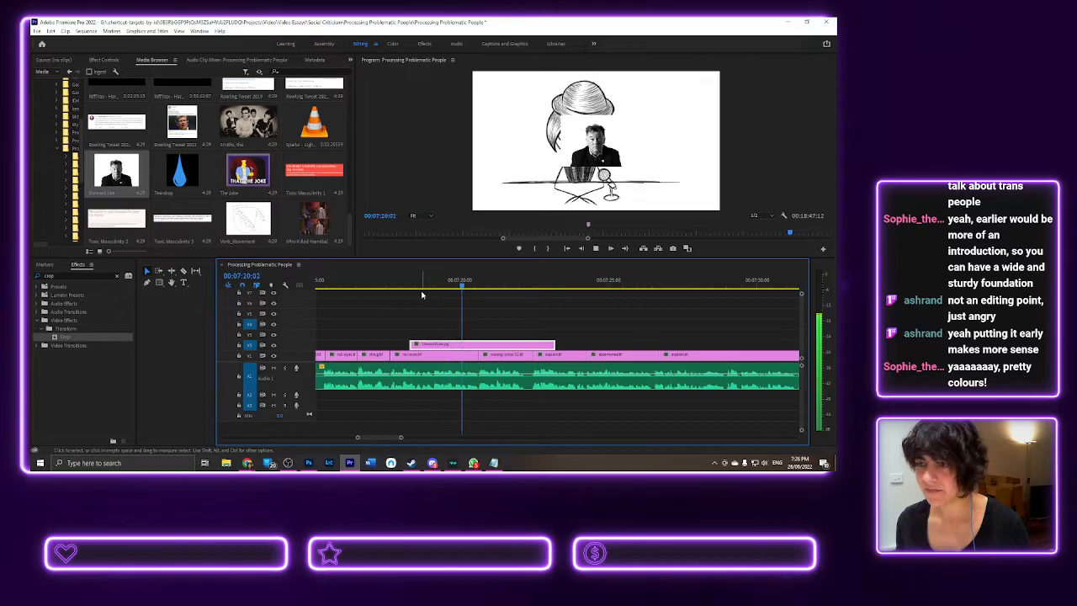
click(535, 287)
key(Left)
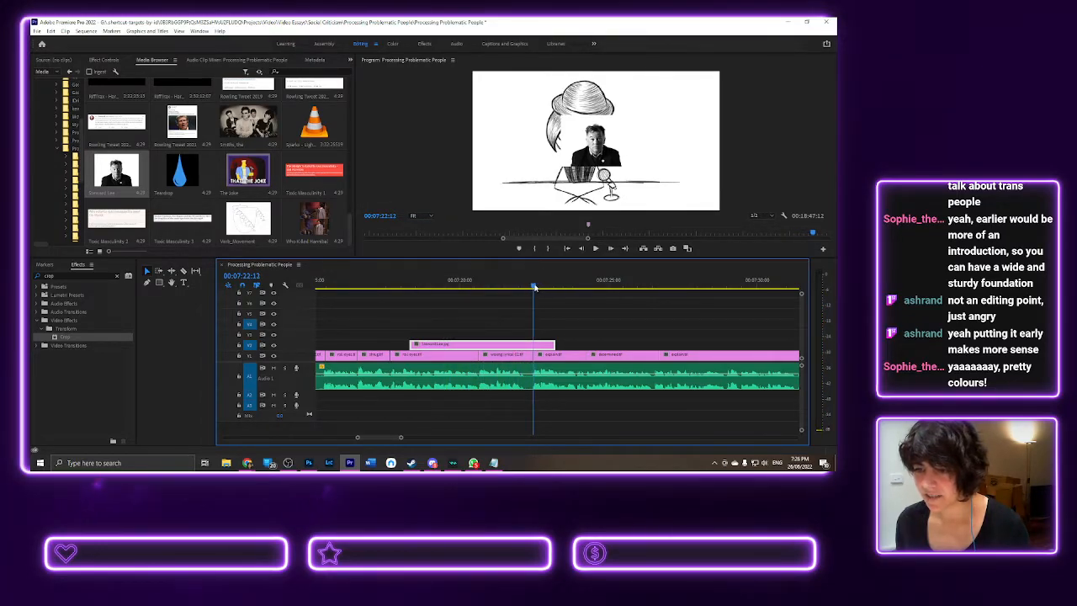
drag(553, 345, 507, 357)
- Give the Stewart Lee clip the Mango label colour and scale it to the frame size
right_click(473, 354)
mouse_move(593, 276)
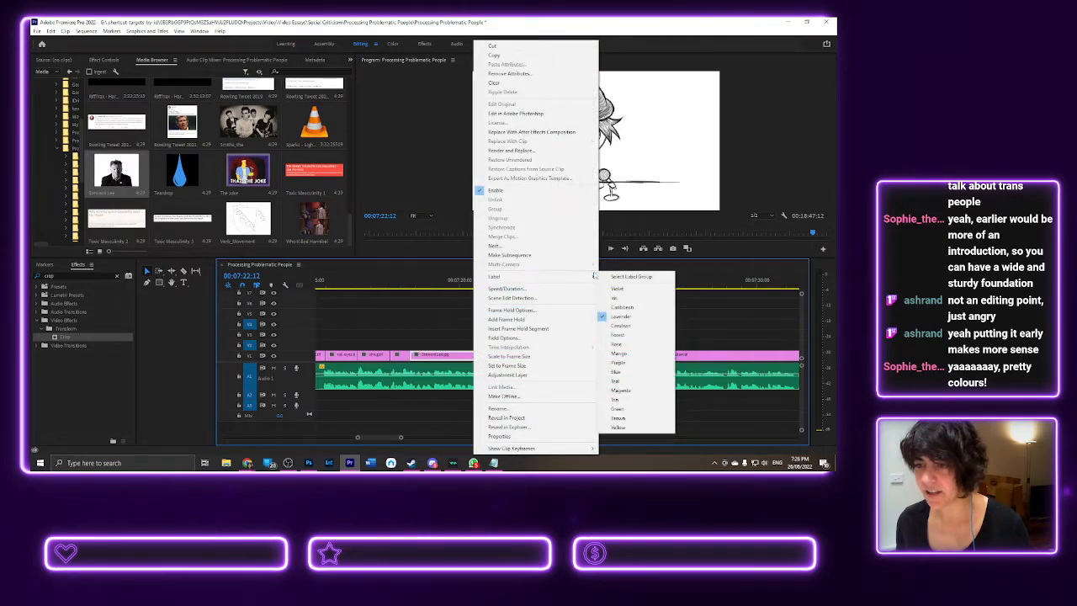
click(620, 354)
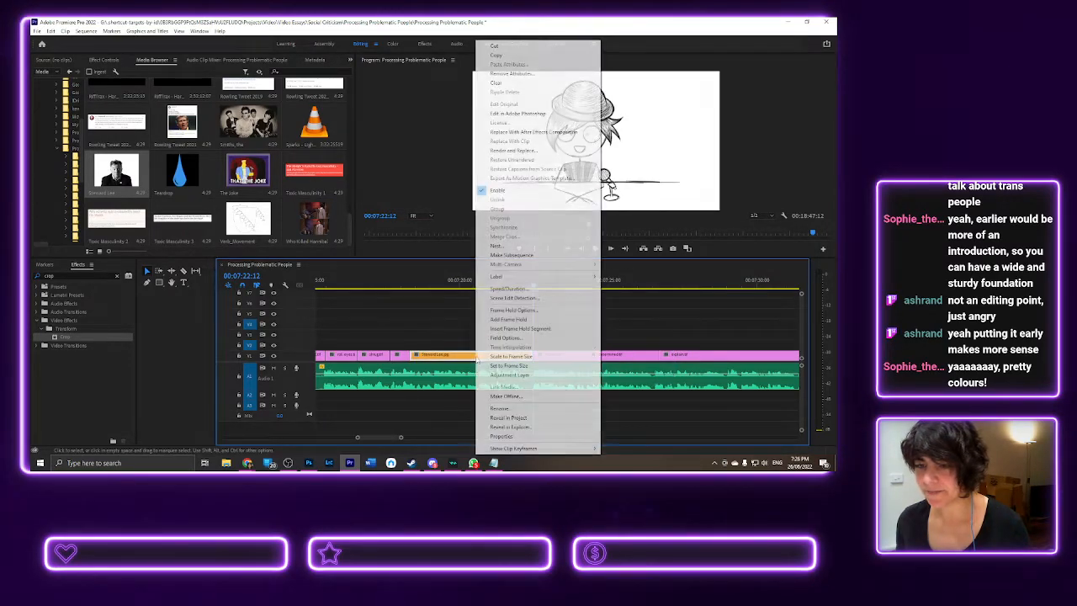
click(462, 283)
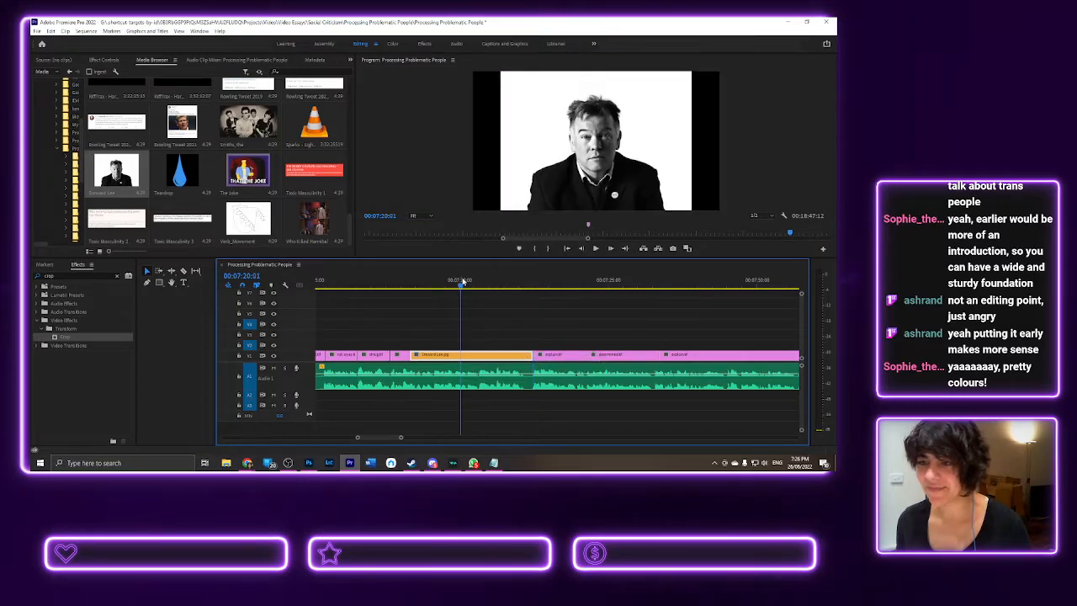
- Play the sequence twice from about 00:07:15 through the Stewart Lee clip to check its timing
click(394, 284)
key(space)
drag(371, 279, 321, 280)
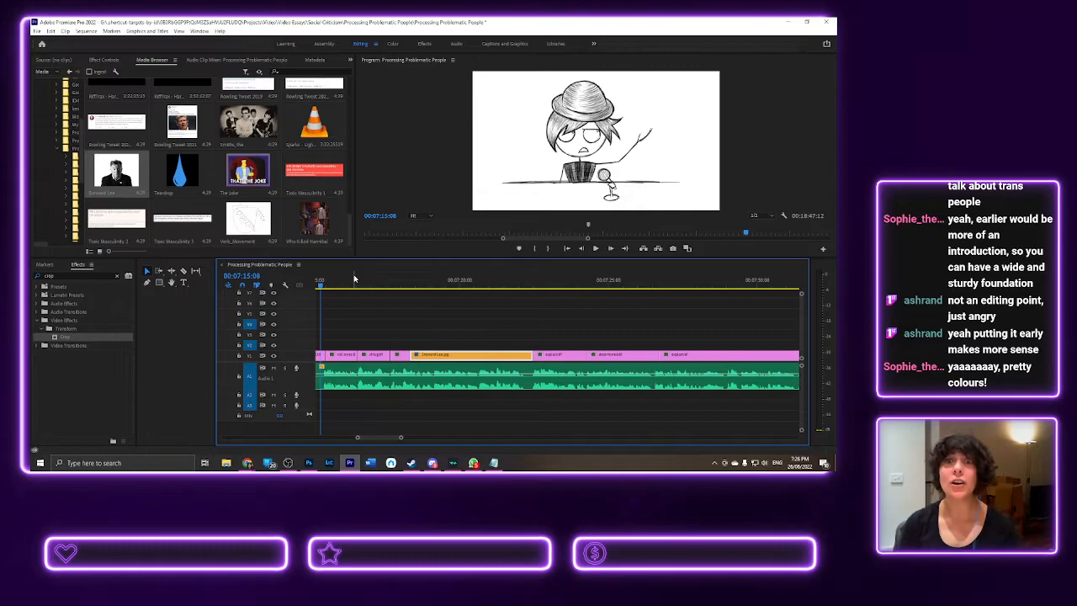
key(space)
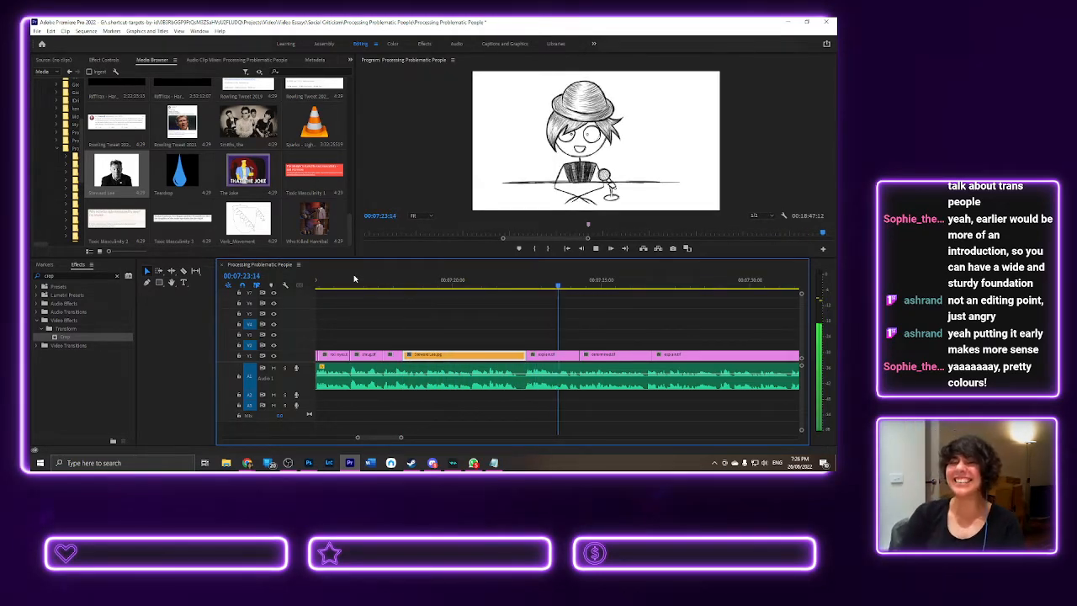
key(space)
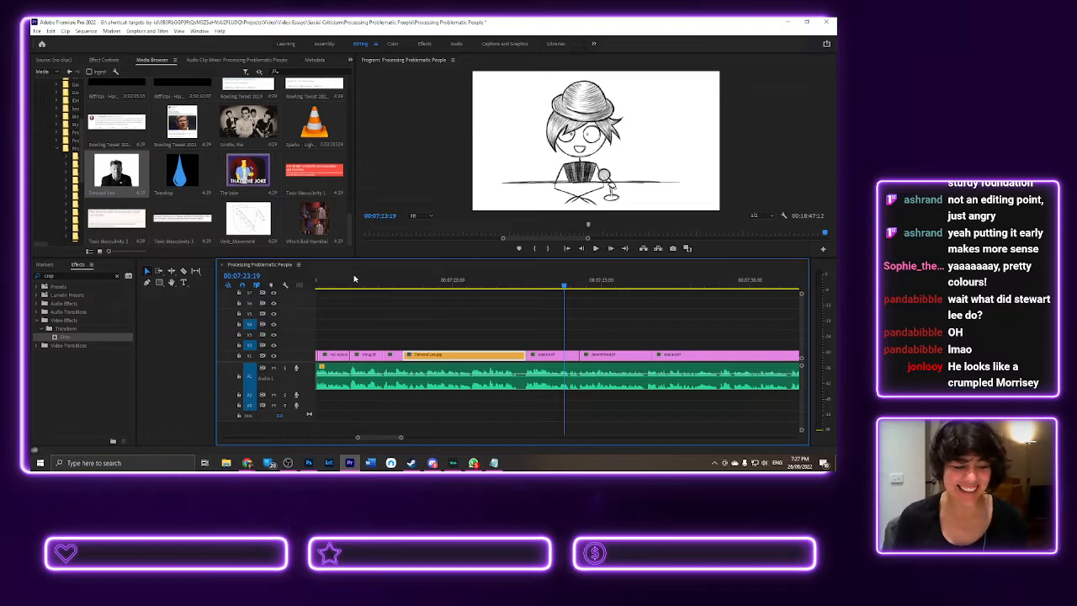
click(446, 284)
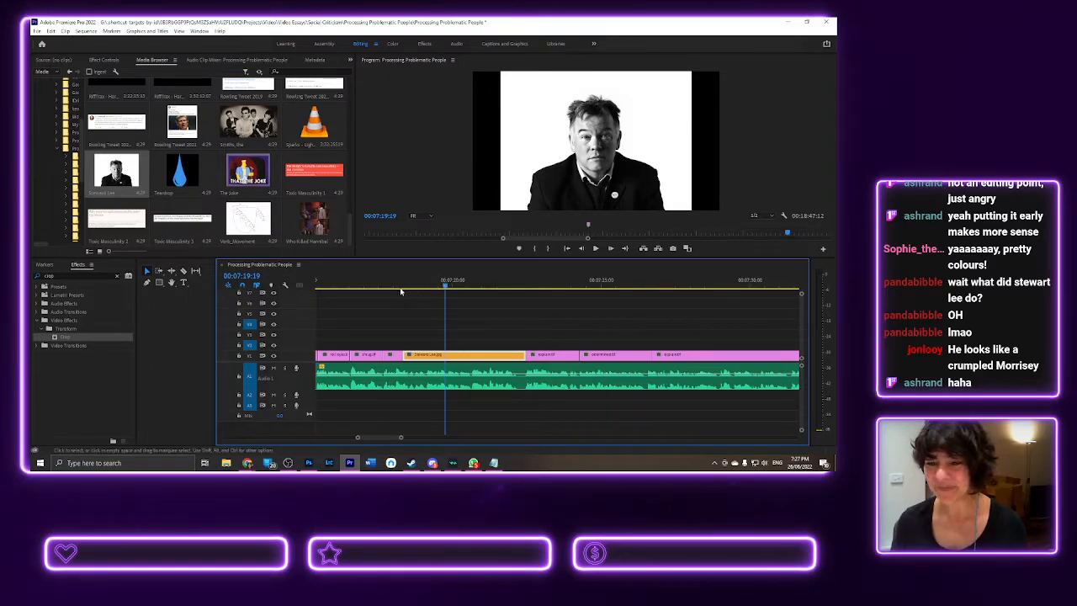
drag(350, 284, 320, 283)
key(space)
scroll(352, 340, up, 5)
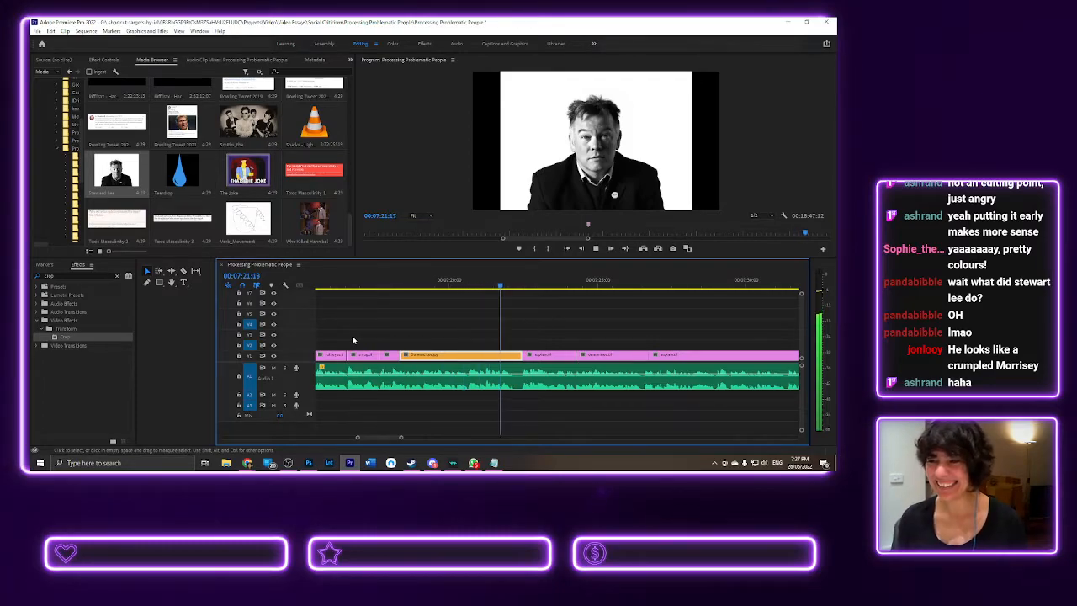
key(space)
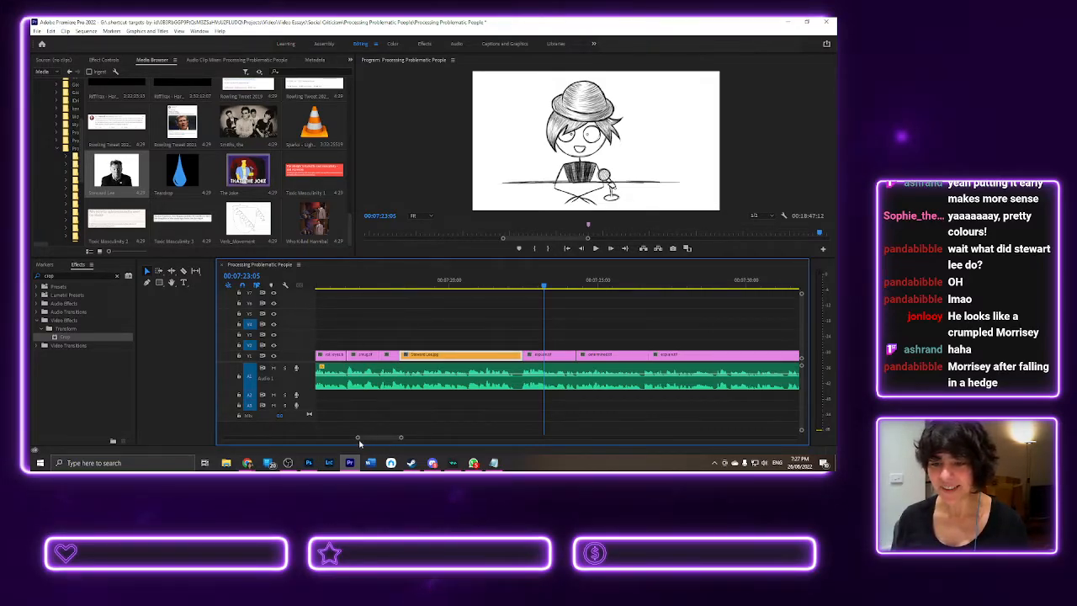
- Switch to Chrome and search Google for "woody allen" in a new tab beside the script
drag(372, 437, 376, 440)
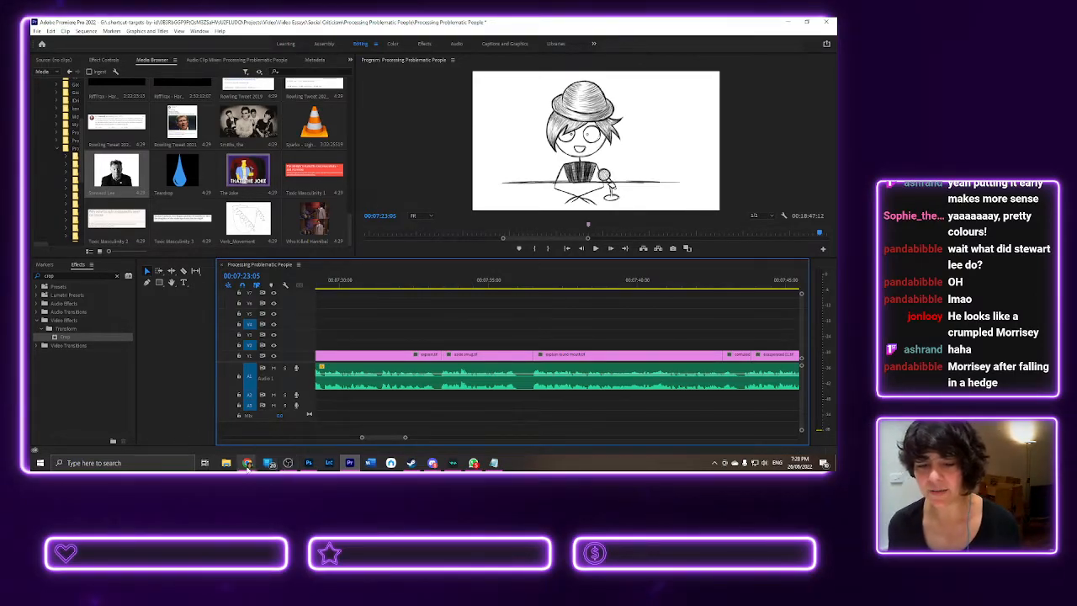
mouse_move(269, 463)
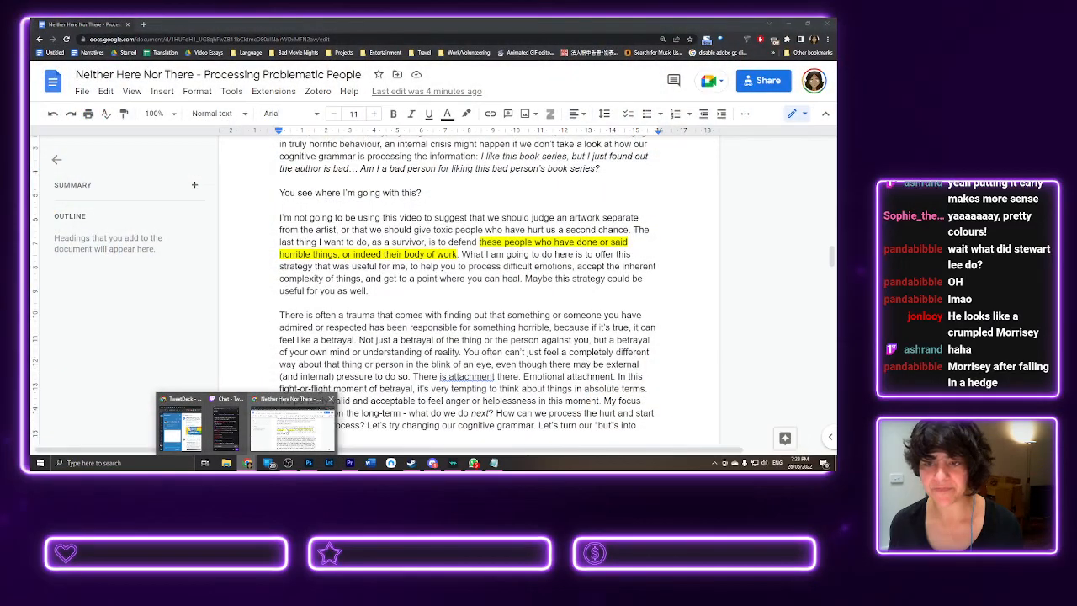
click(286, 431)
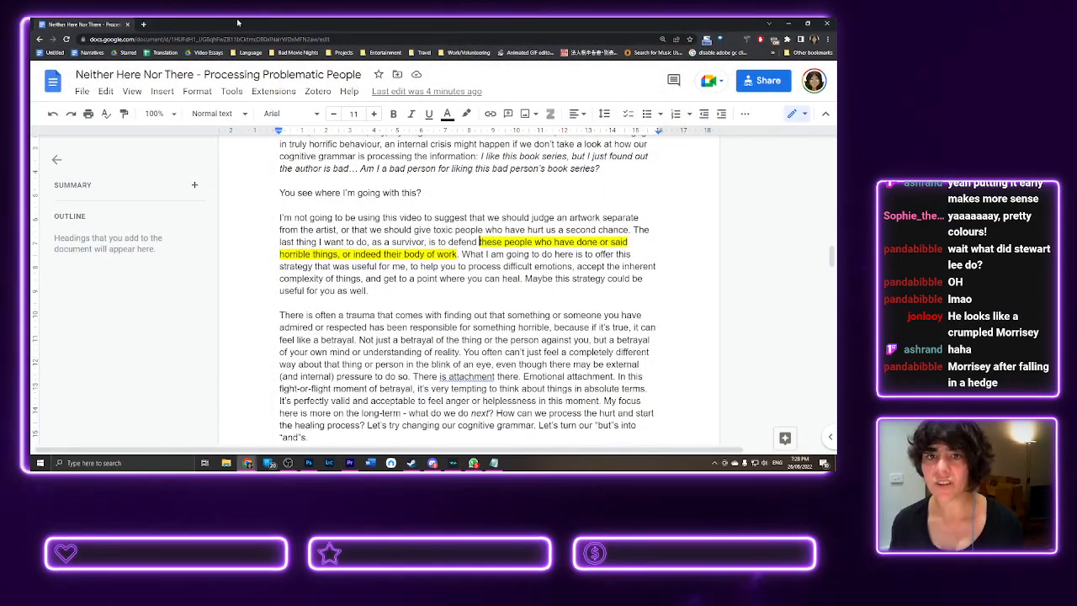
click(143, 24)
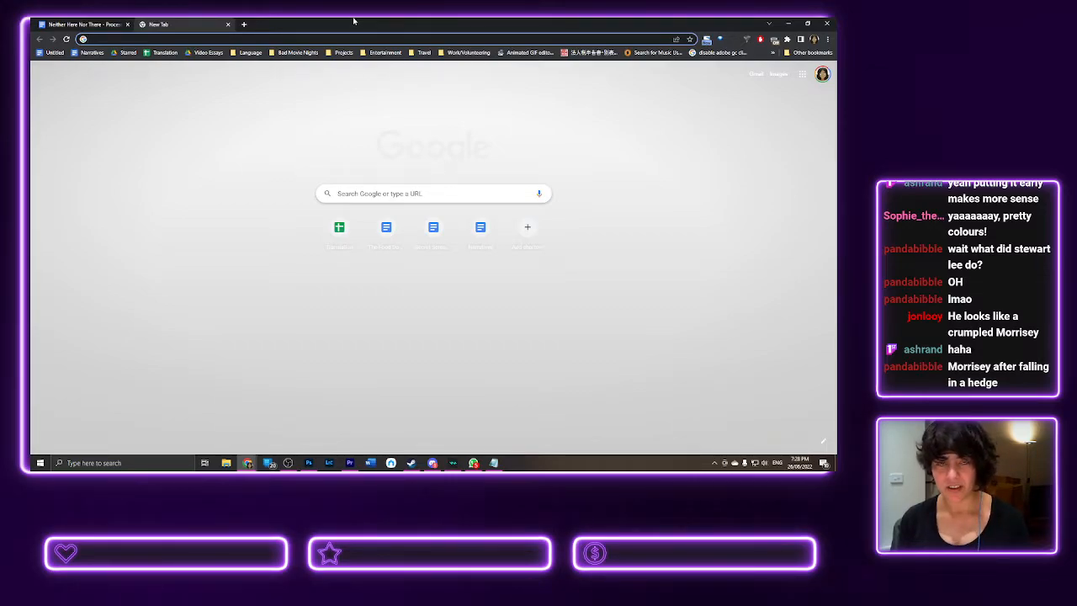
text(woody)
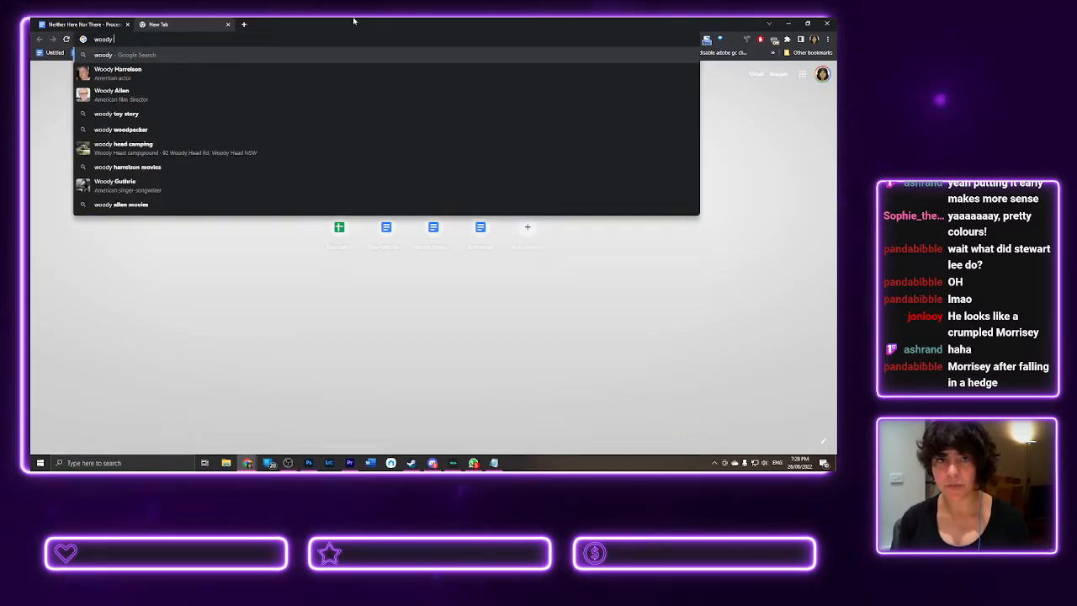
text( allen)
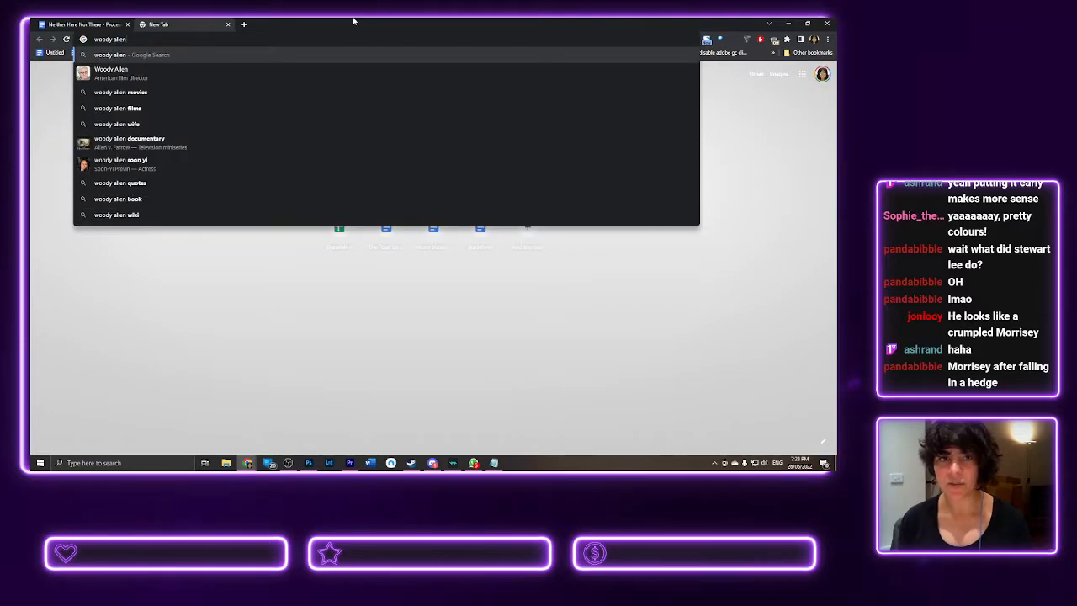
key(Down)
key(Return)
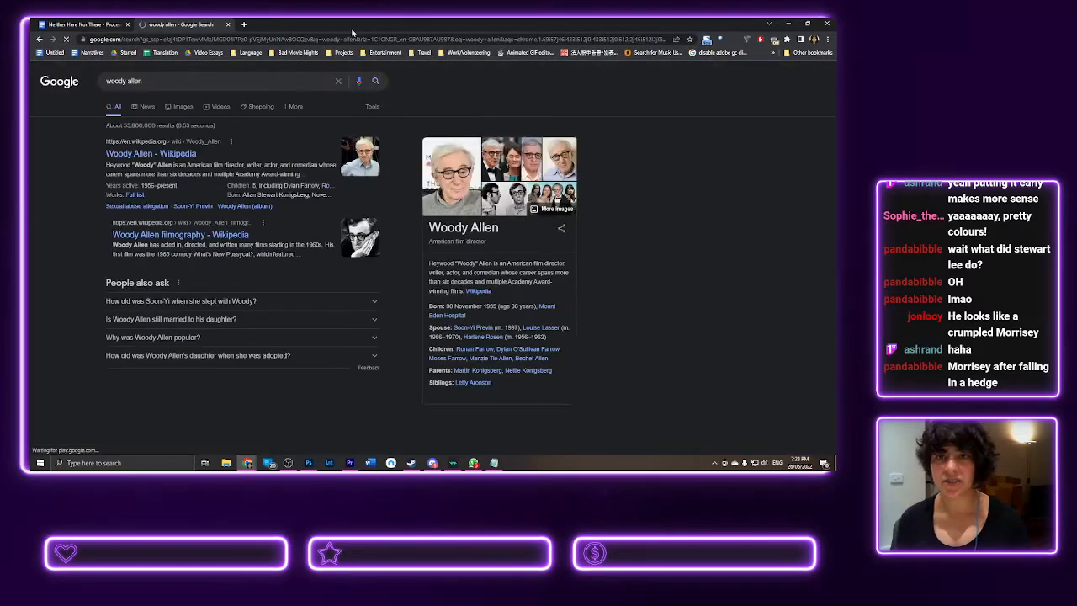
- Show the image results for the Woody Allen search and open an additional blank tab for another search
click(243, 23)
click(206, 24)
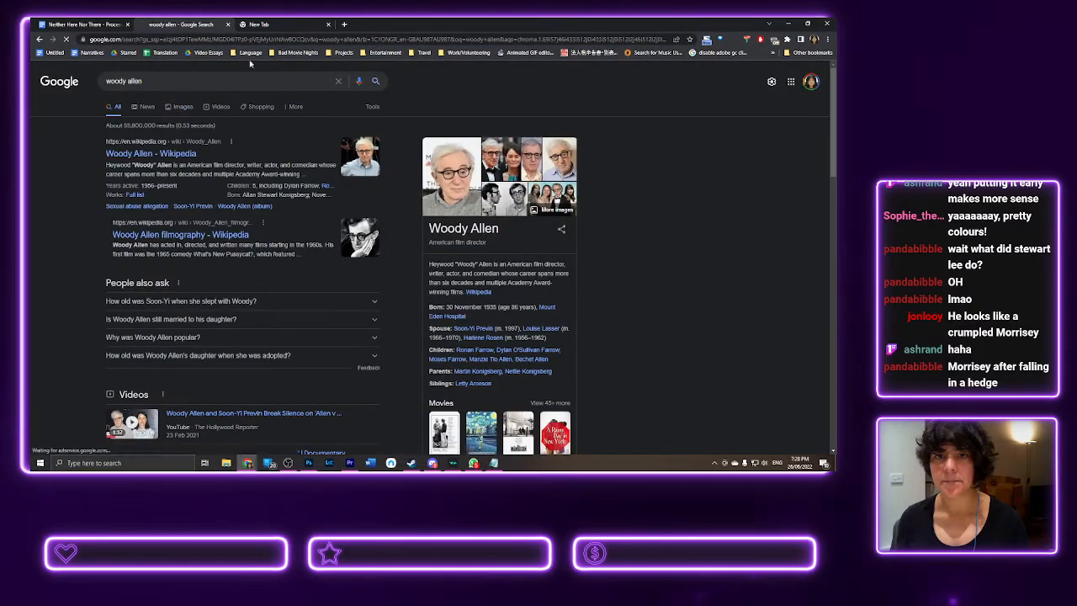
click(175, 106)
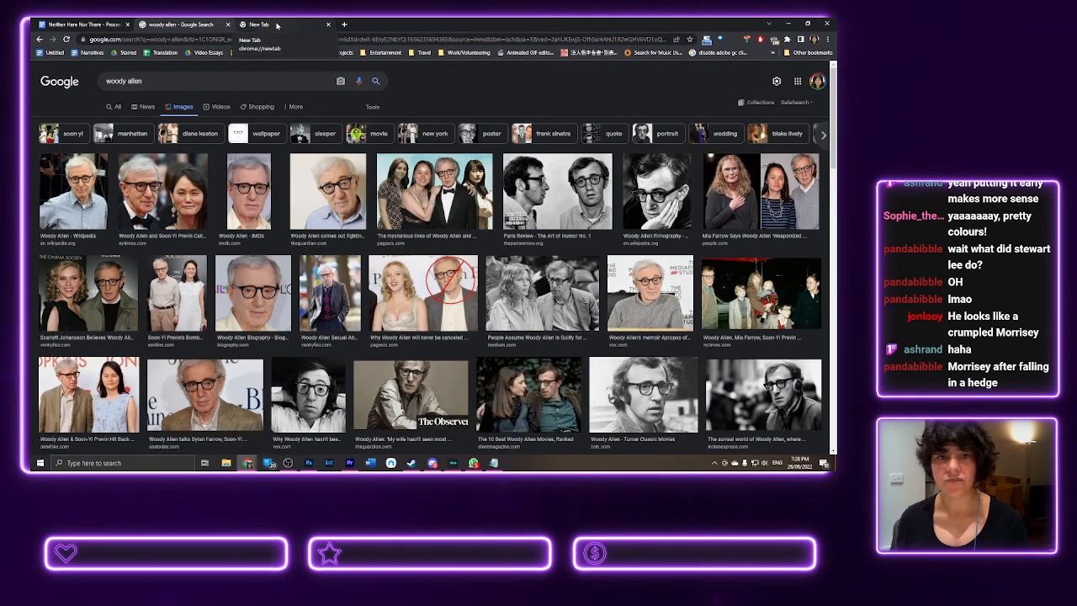
click(259, 24)
key(ctrl+l)
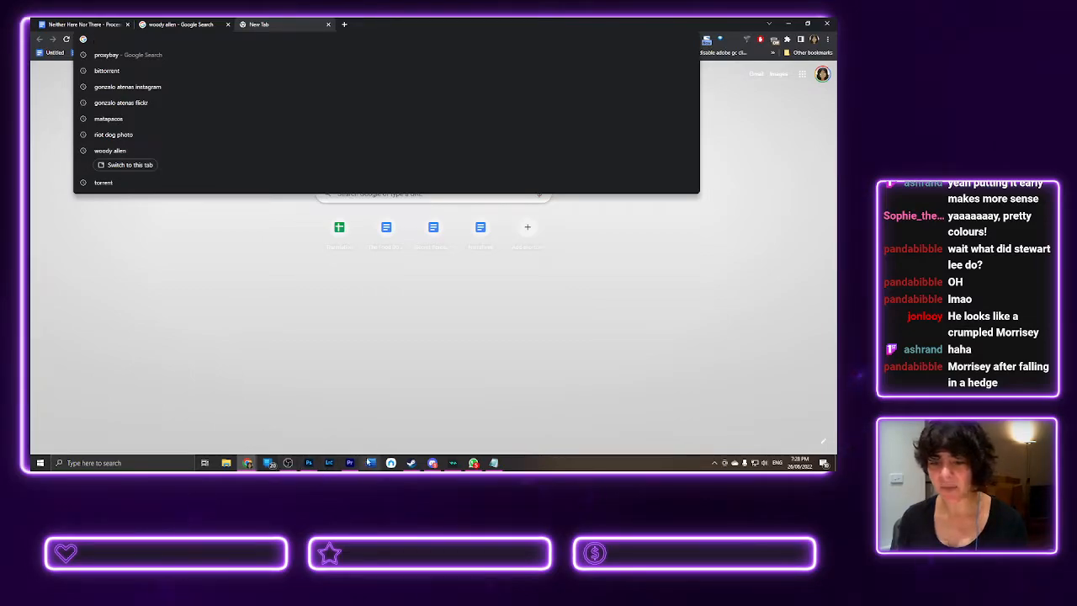
- Return to the script document and open the Twitter link under "Link to other suggestions for examples" near its end
click(247, 462)
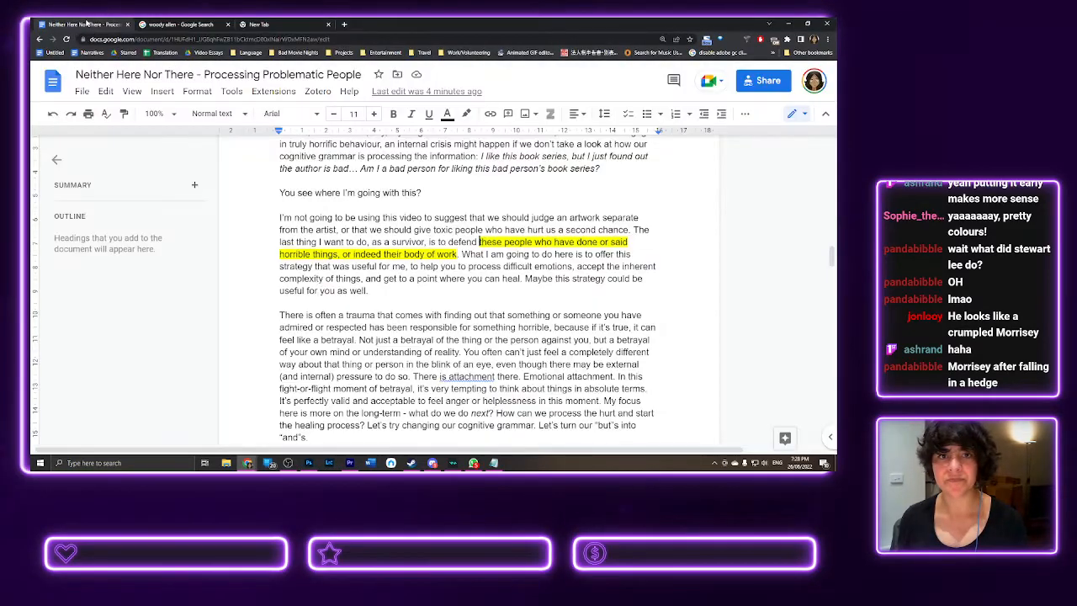
click(209, 434)
scroll(452, 229, down, 15)
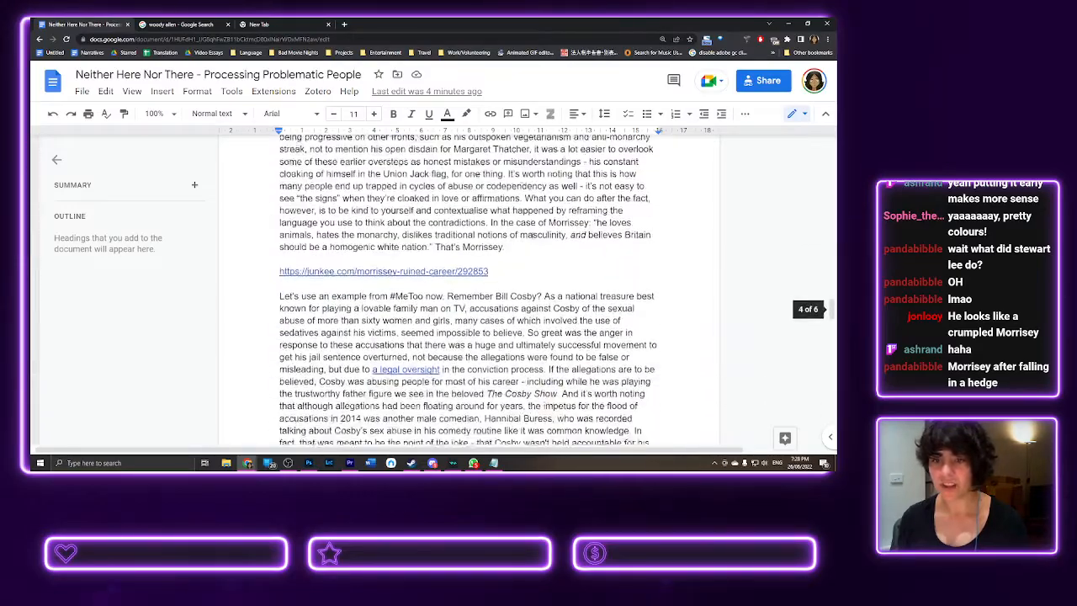
scroll(448, 228, down, 20)
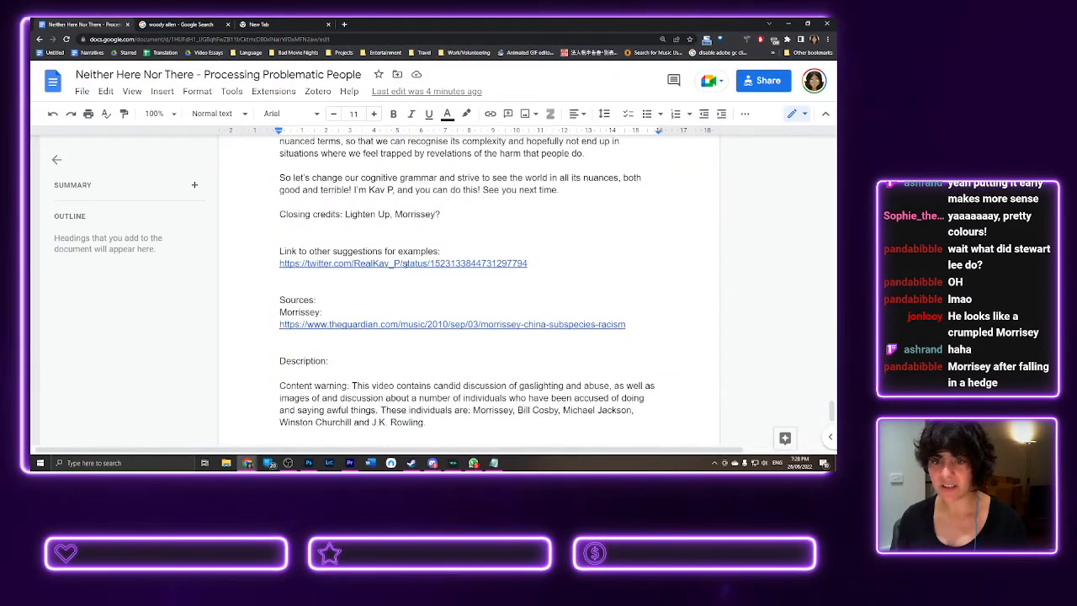
click(395, 263)
click(392, 281)
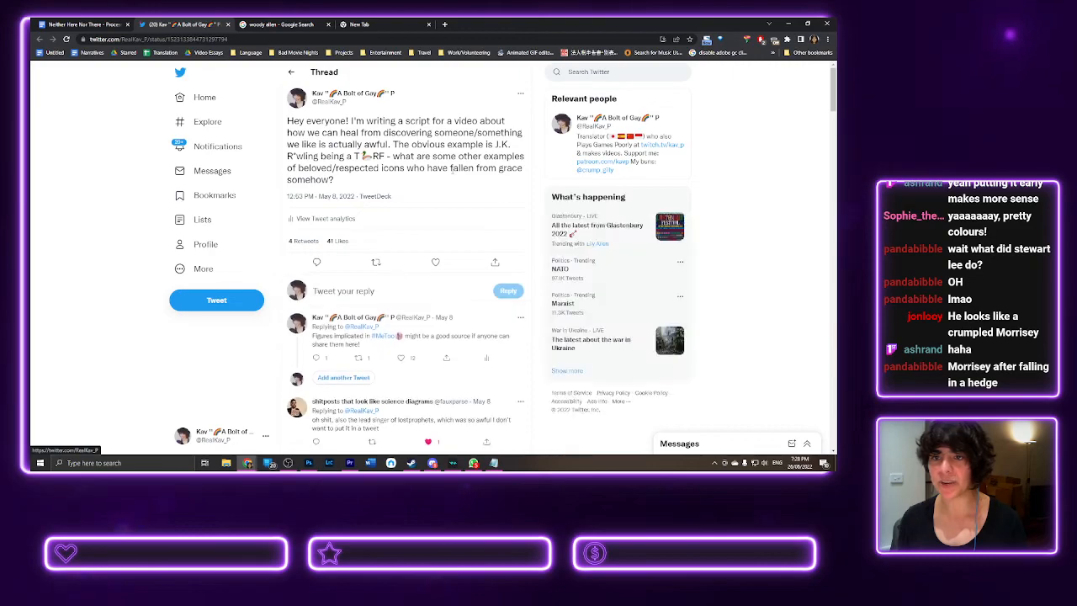
- Load more replies in the Twitter thread and read the suggested examples of respected icons fallen from grace
scroll(411, 151, down, 4)
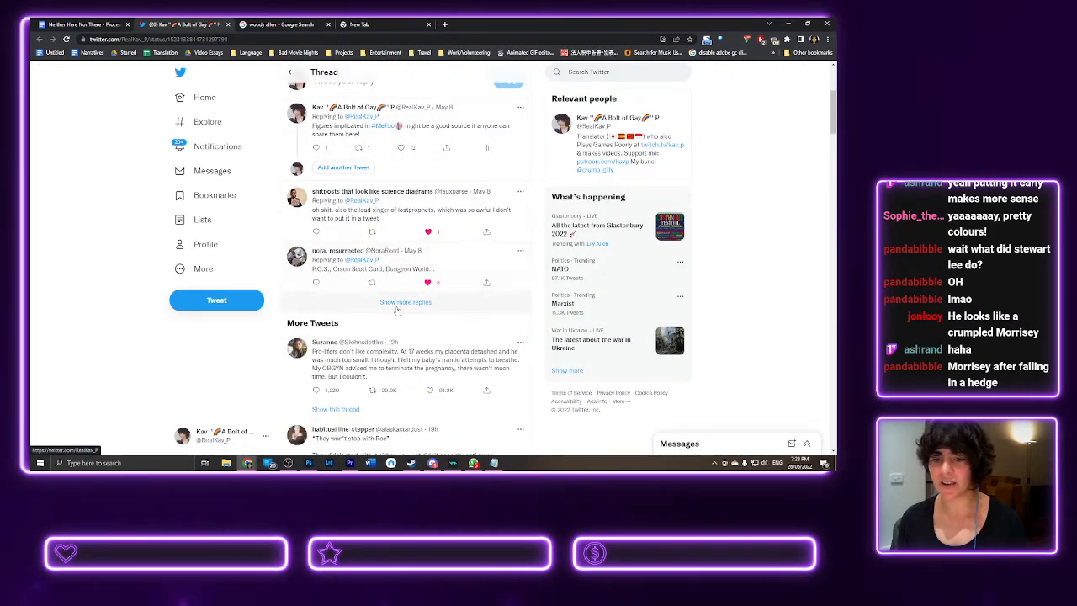
click(397, 310)
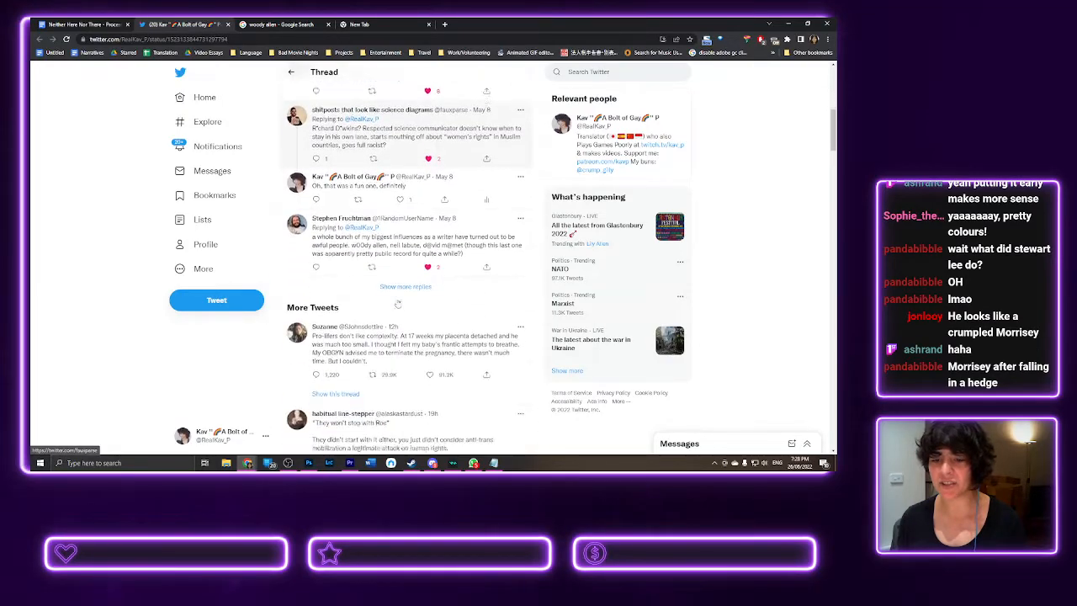
click(406, 268)
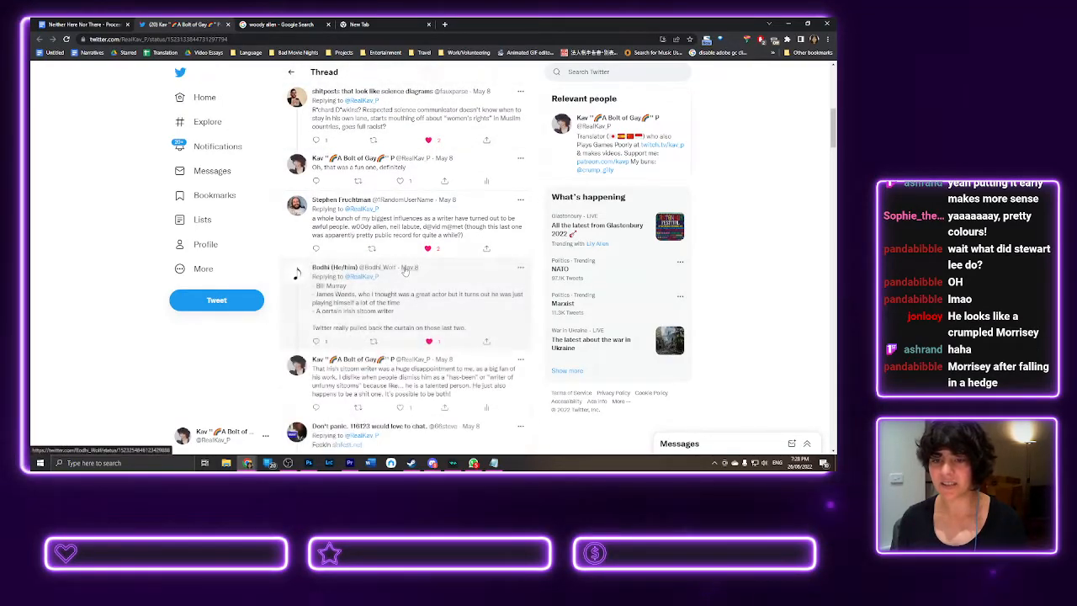
click(406, 268)
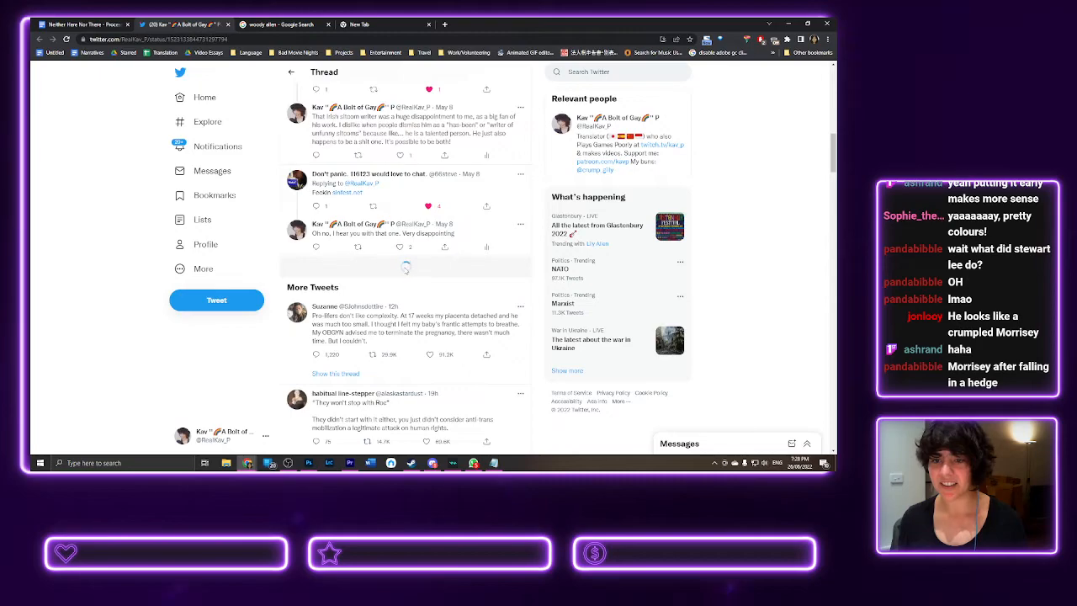
click(409, 340)
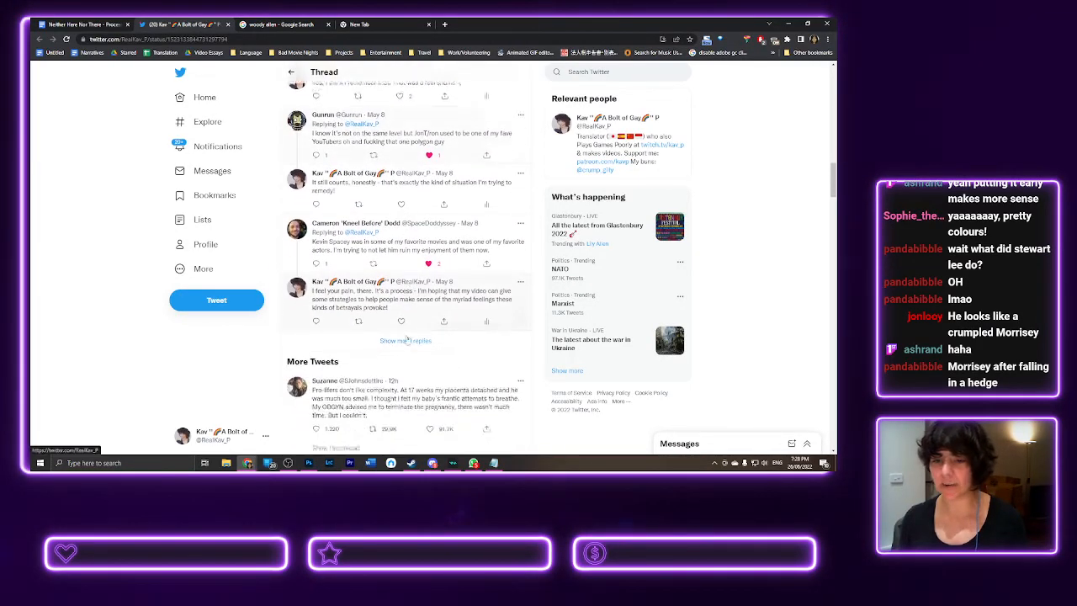
click(406, 345)
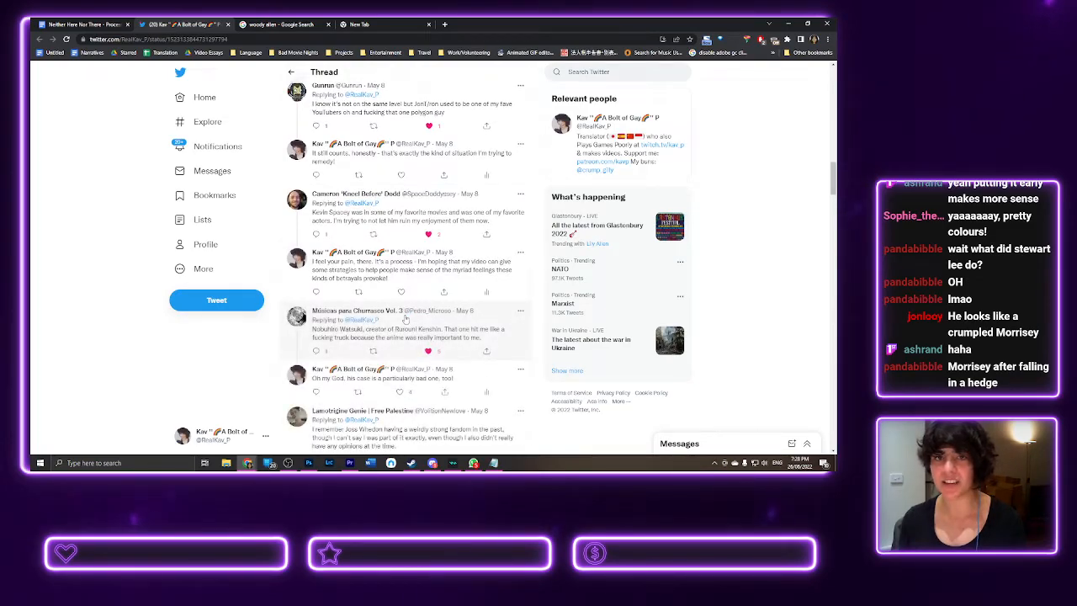
scroll(405, 318, down, 3)
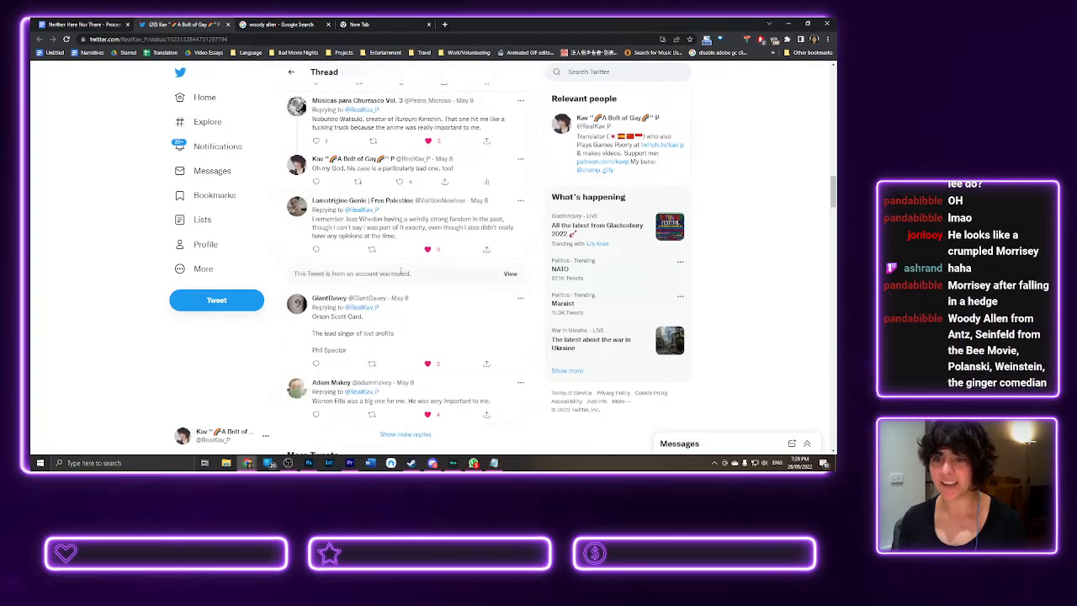
- Reveal the muted account's tweet and keep loading replies through to the More Replies section, reading the suggested names
click(509, 231)
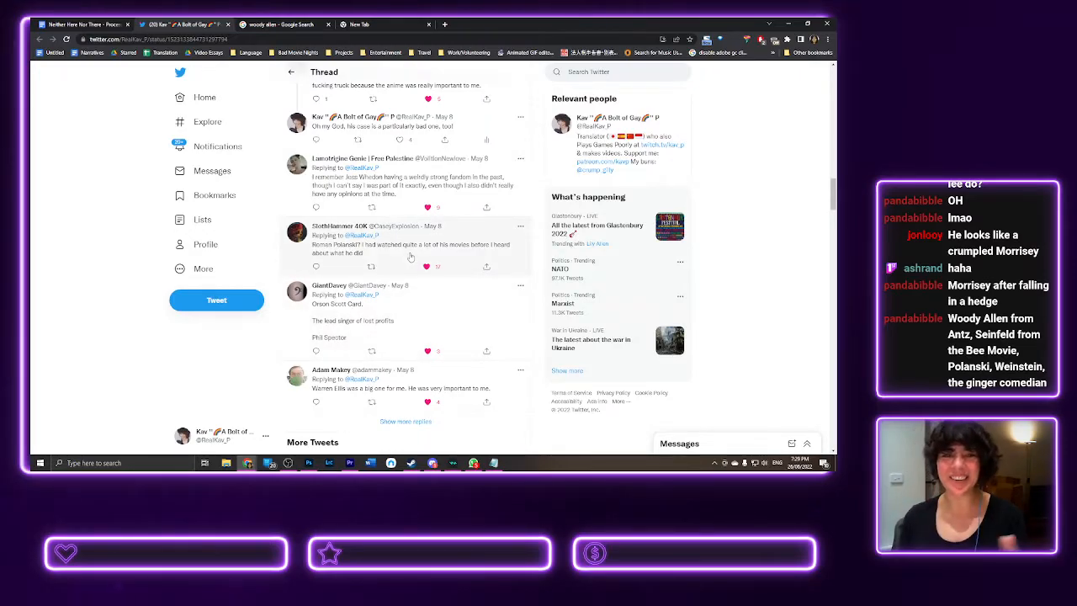
scroll(409, 320, down, 2)
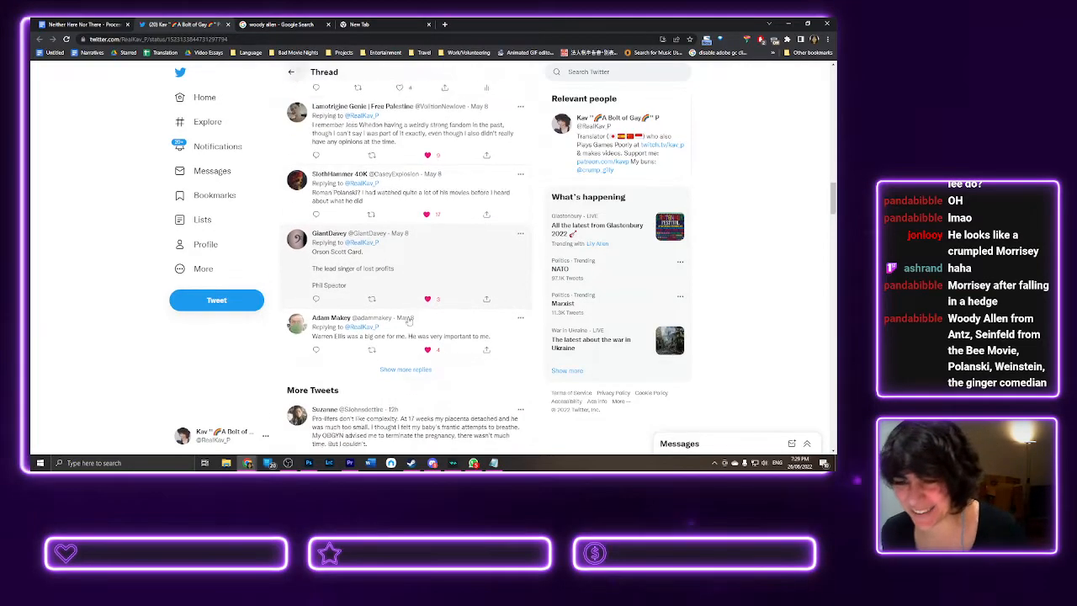
click(406, 296)
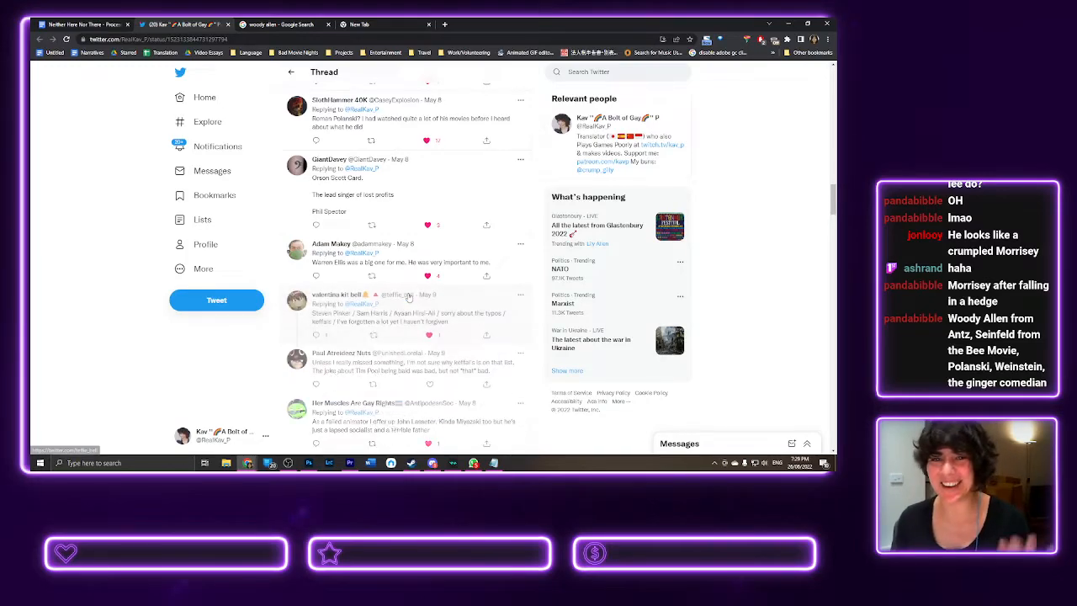
scroll(416, 358, down, 1)
click(405, 378)
scroll(419, 310, down, 1)
scroll(419, 310, down, 2)
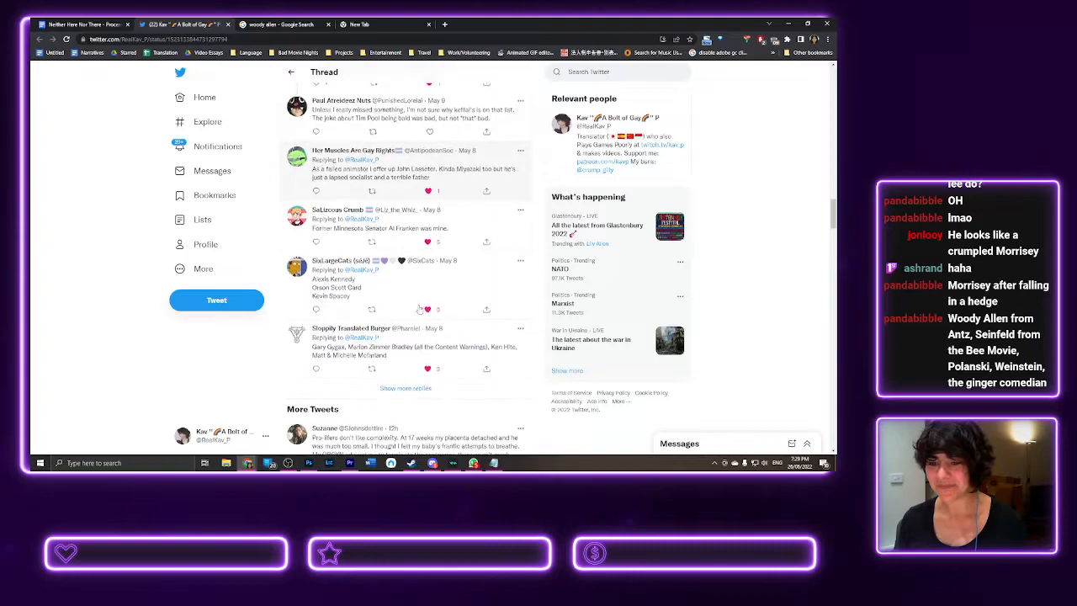
click(419, 308)
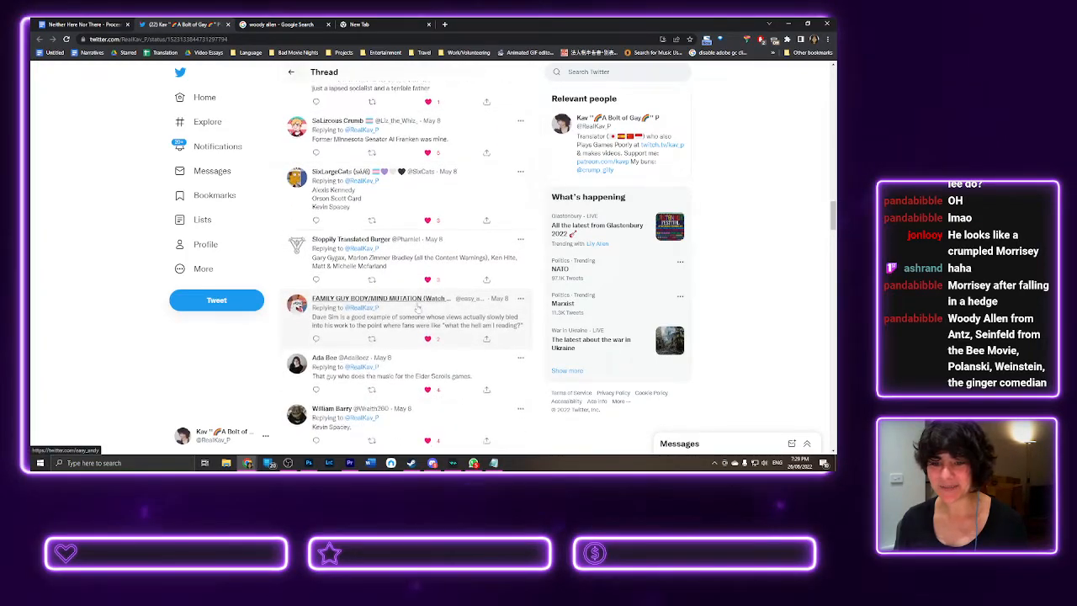
scroll(419, 308, down, 2)
scroll(418, 305, down, 3)
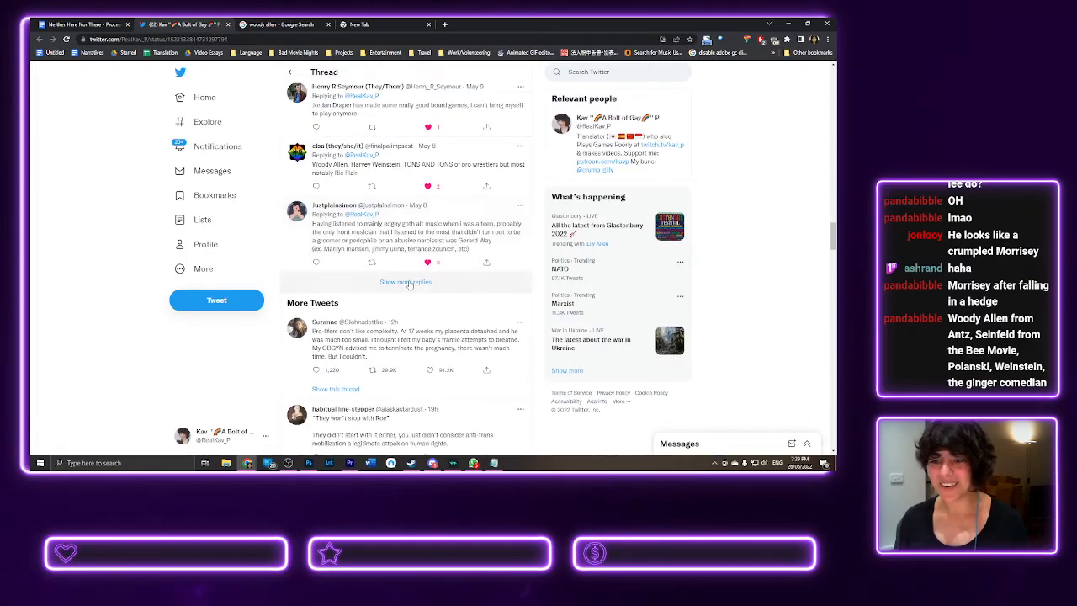
scroll(410, 287, down, 2)
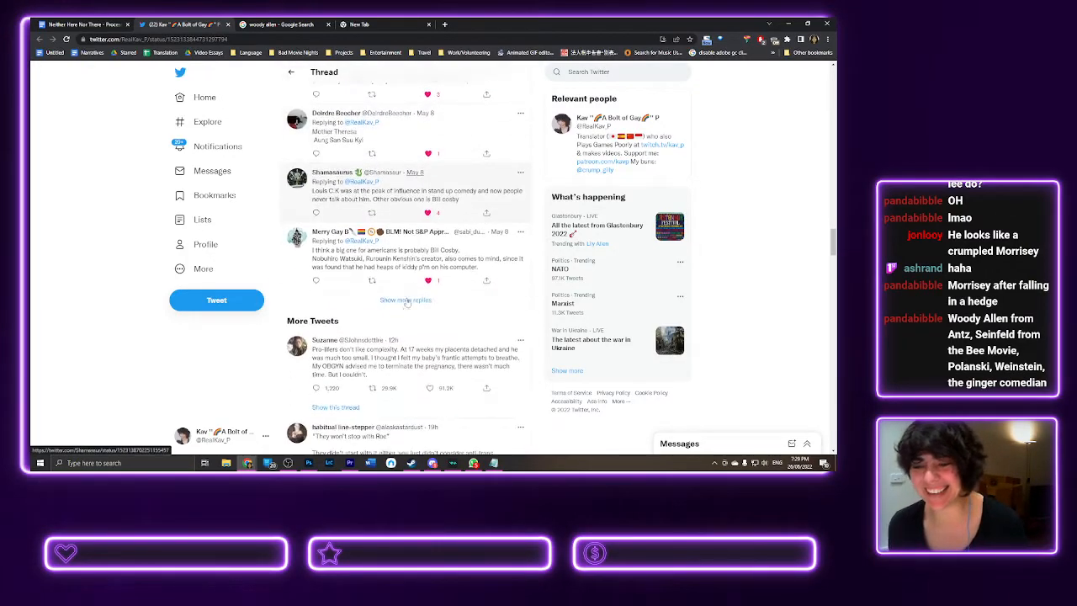
scroll(406, 306, down, 3)
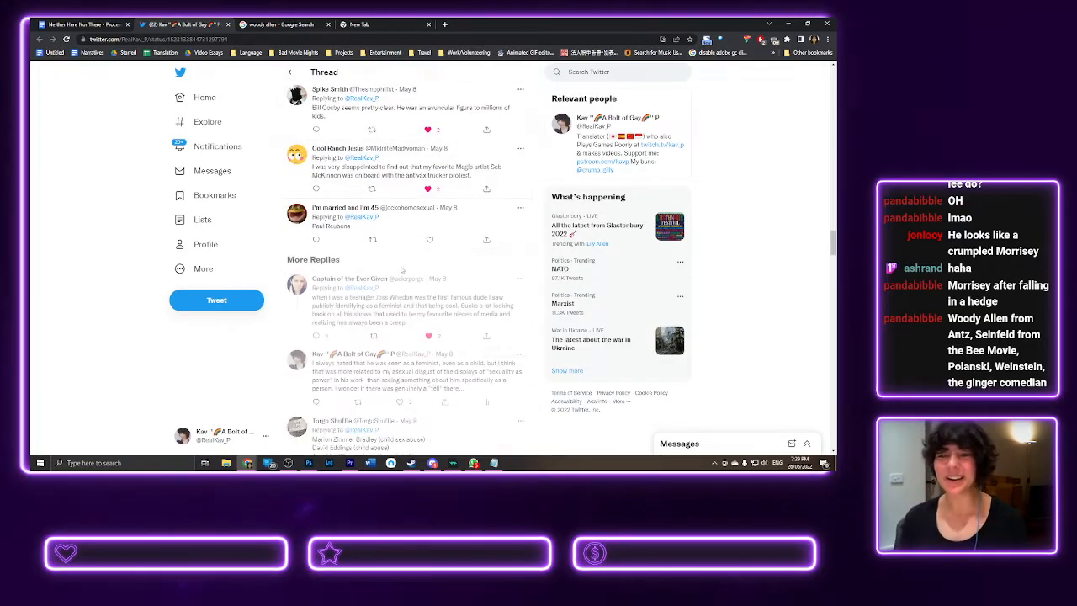
- Go back through the replies to the original tweet and review the first suggestions again
scroll(410, 245, up, 8)
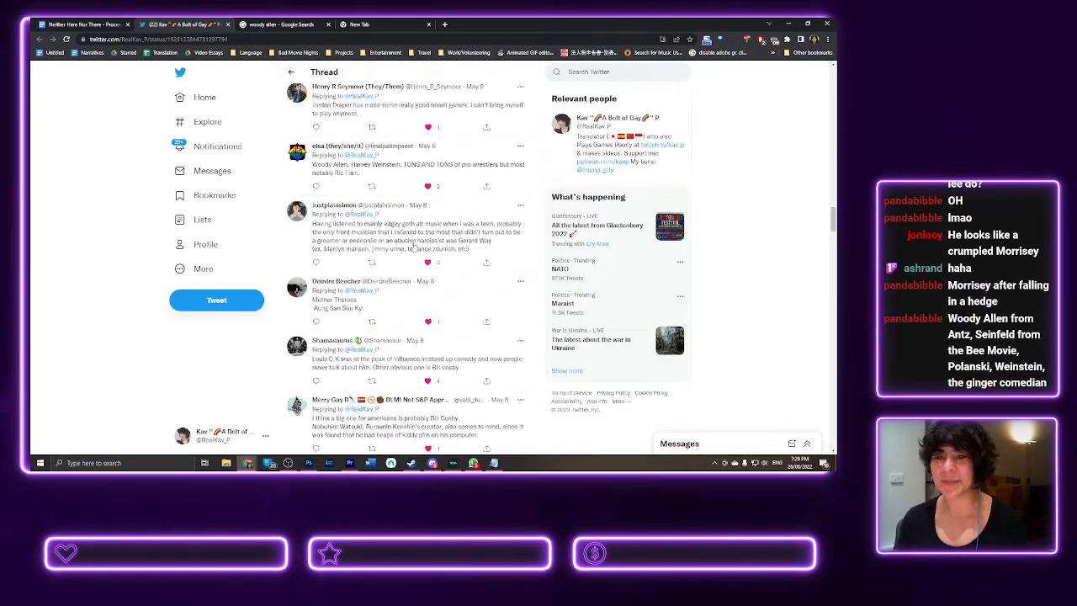
scroll(413, 246, up, 5)
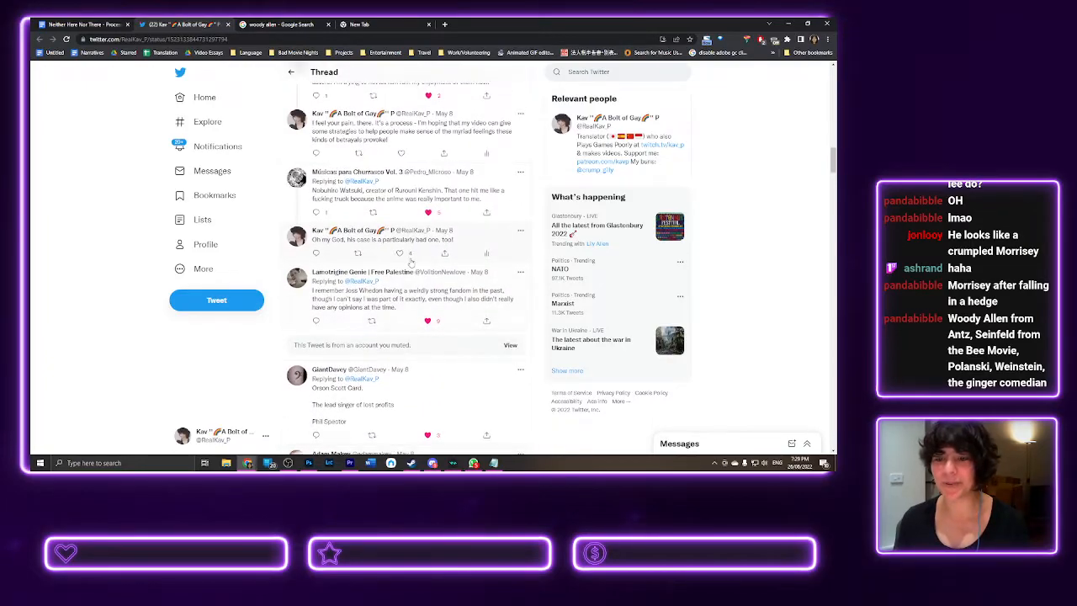
scroll(461, 288, up, 8)
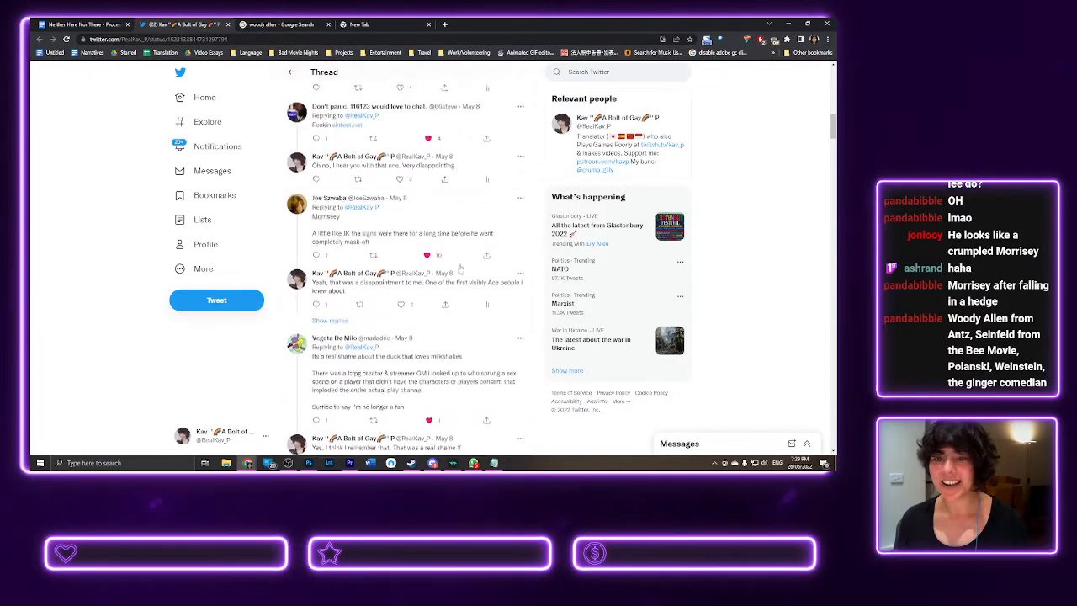
scroll(461, 267, up, 10)
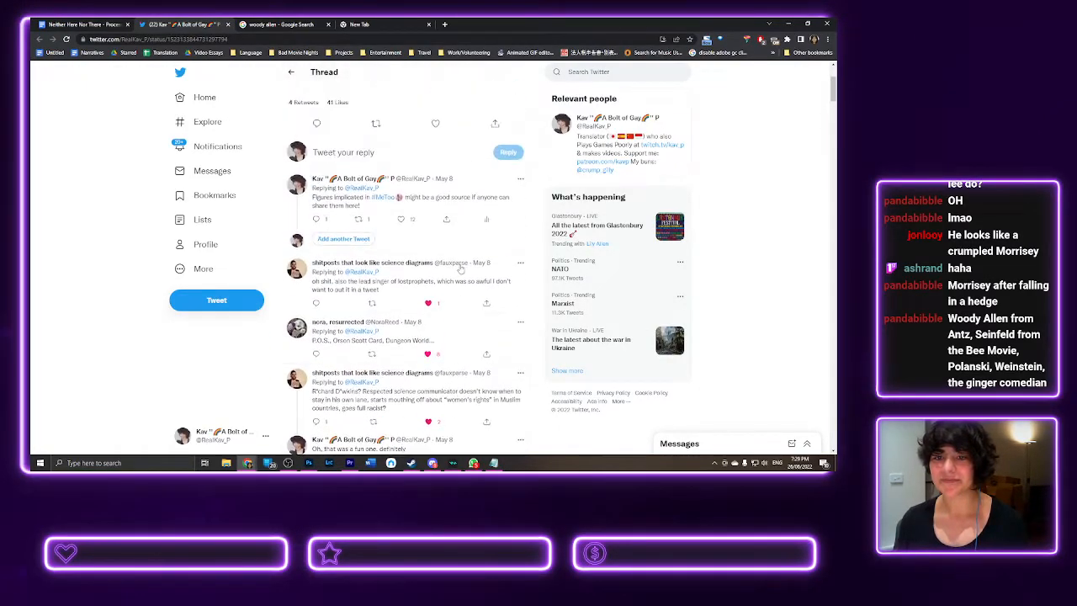
scroll(461, 268, up, 1)
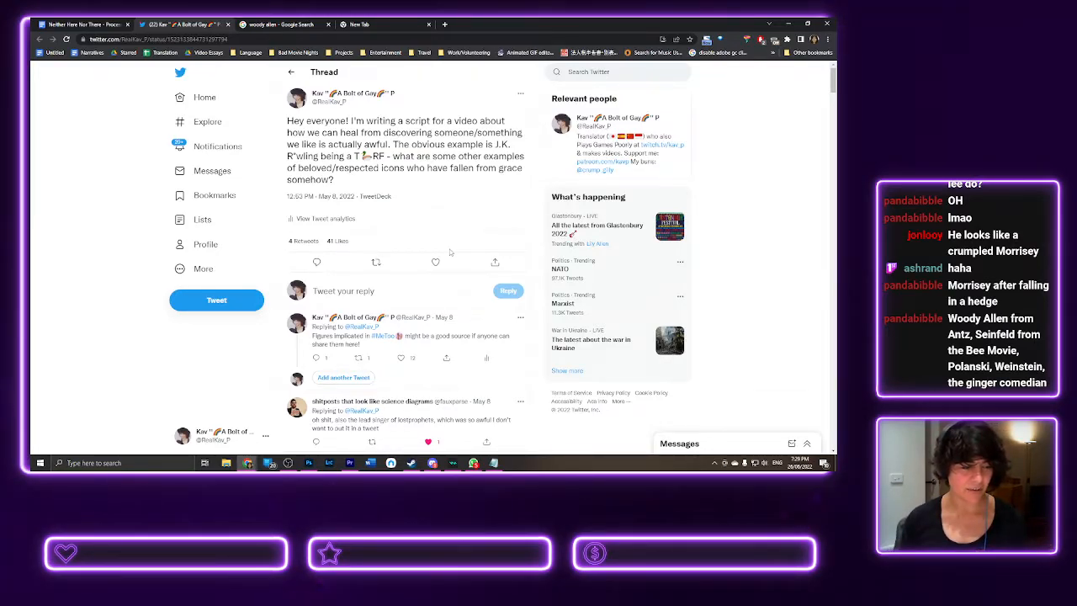
scroll(450, 252, down, 4)
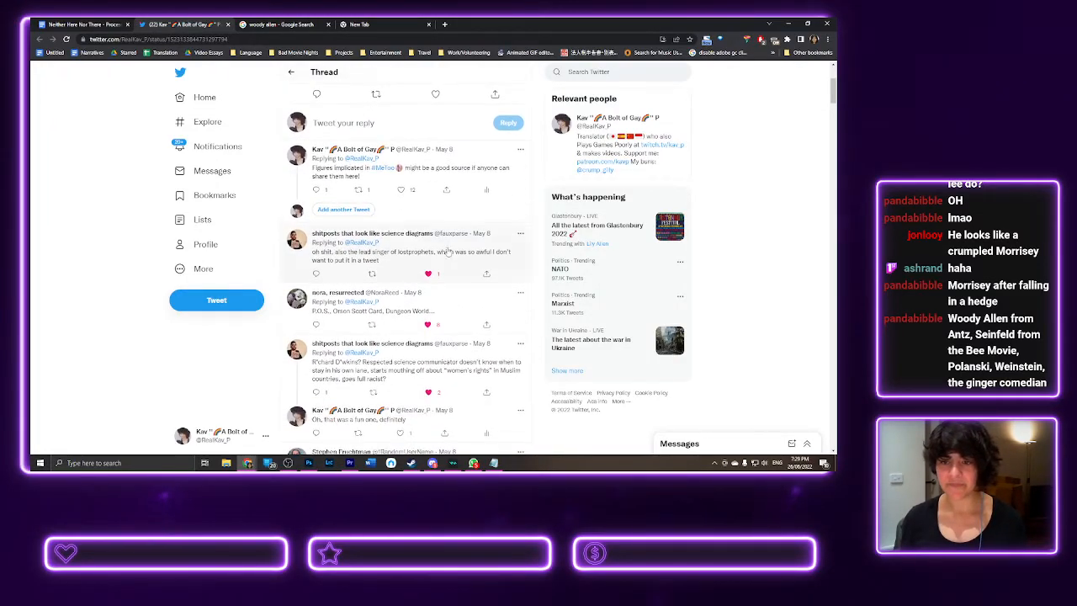
- Search the web for Orson Scott Card in the spare blank tab and open his Wikipedia article
scroll(450, 252, down, 2)
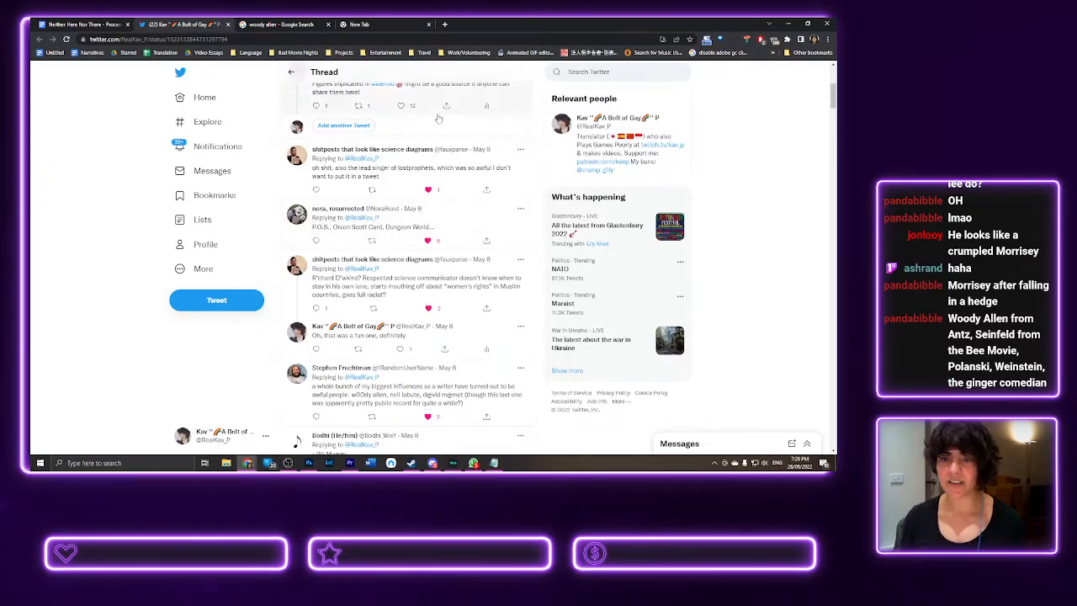
click(395, 25)
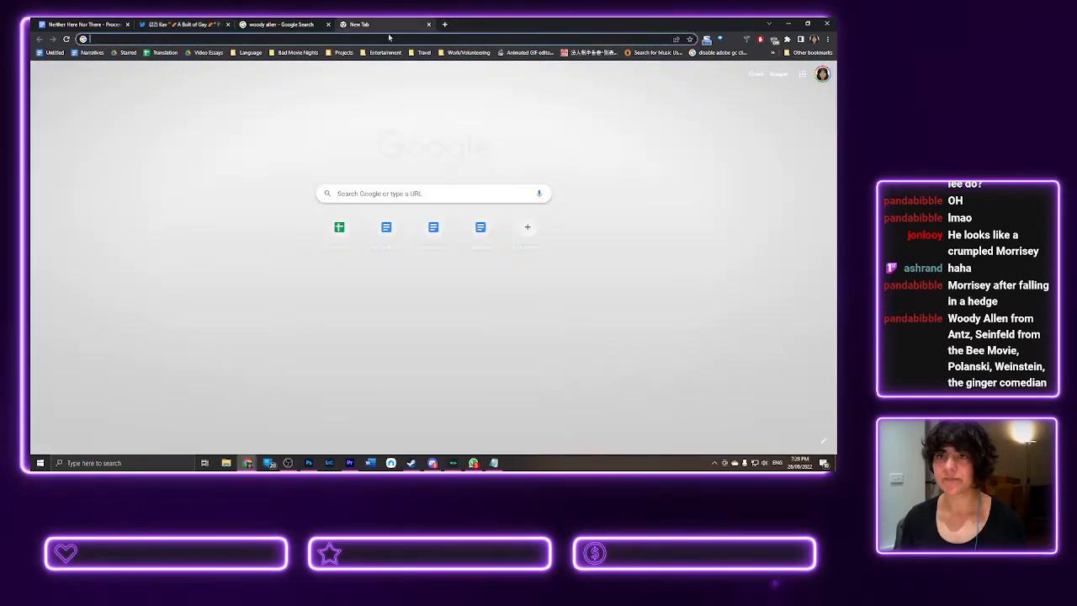
text(orson scott)
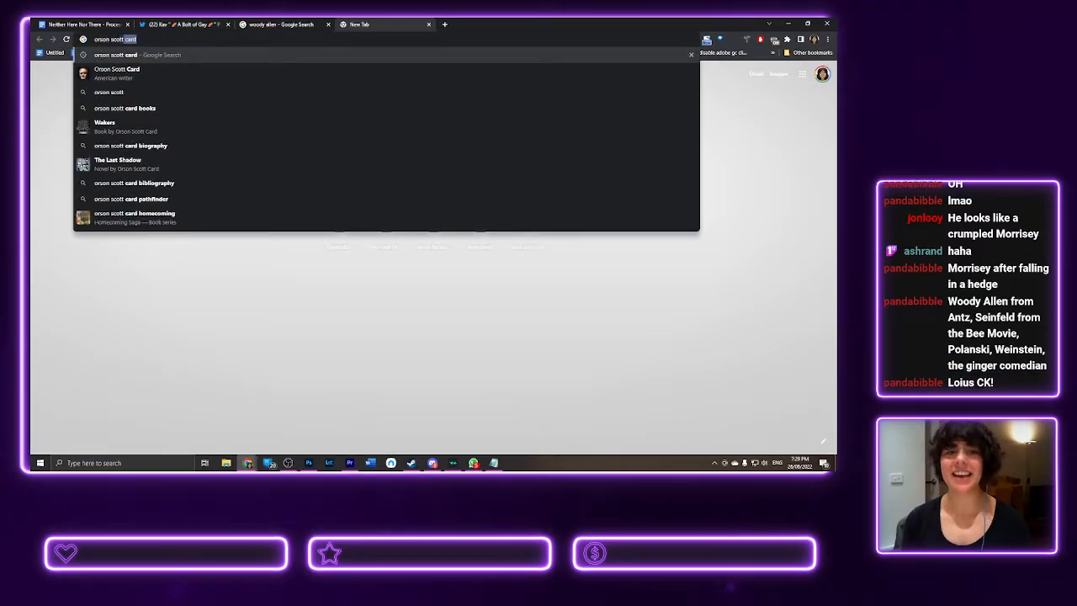
key(Return)
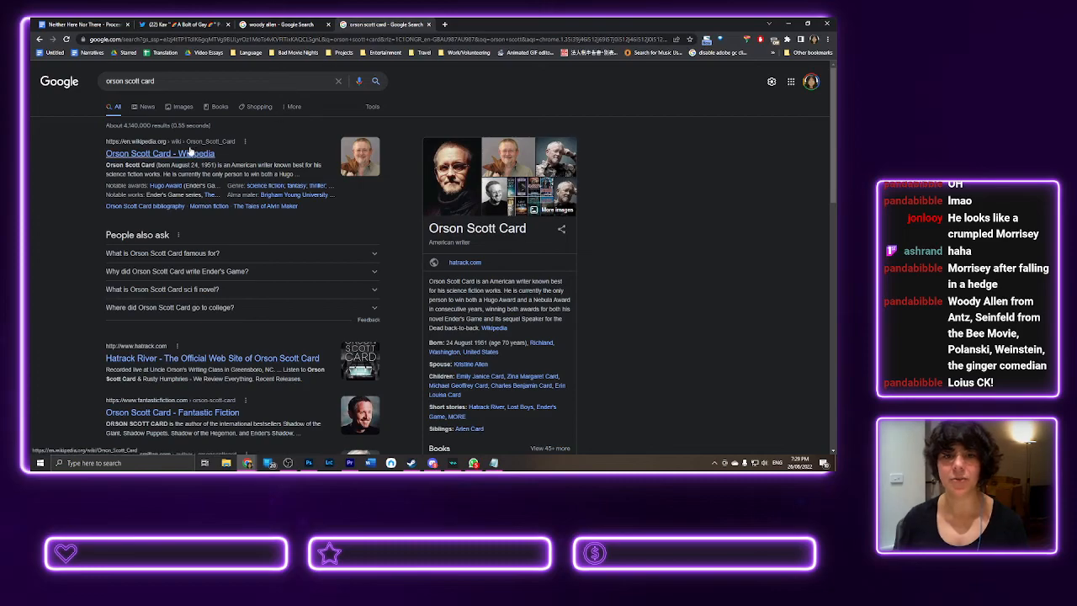
click(176, 154)
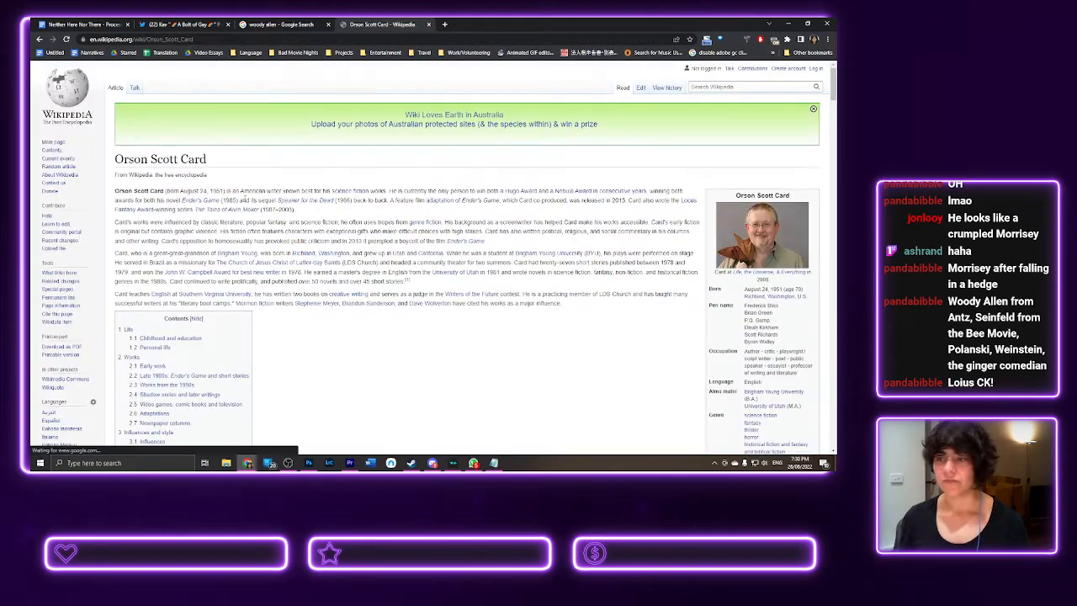
- Read the Politics and Homosexuality sections under Views in the Orson Scott Card article, and return to the article's portrait
scroll(504, 318, down, 1)
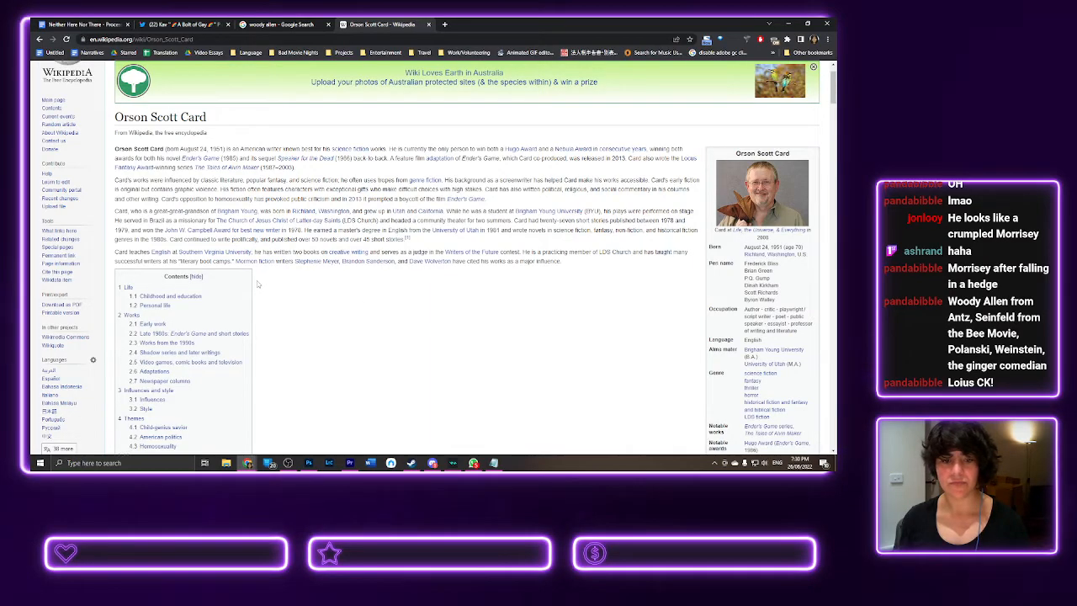
scroll(259, 284, down, 3)
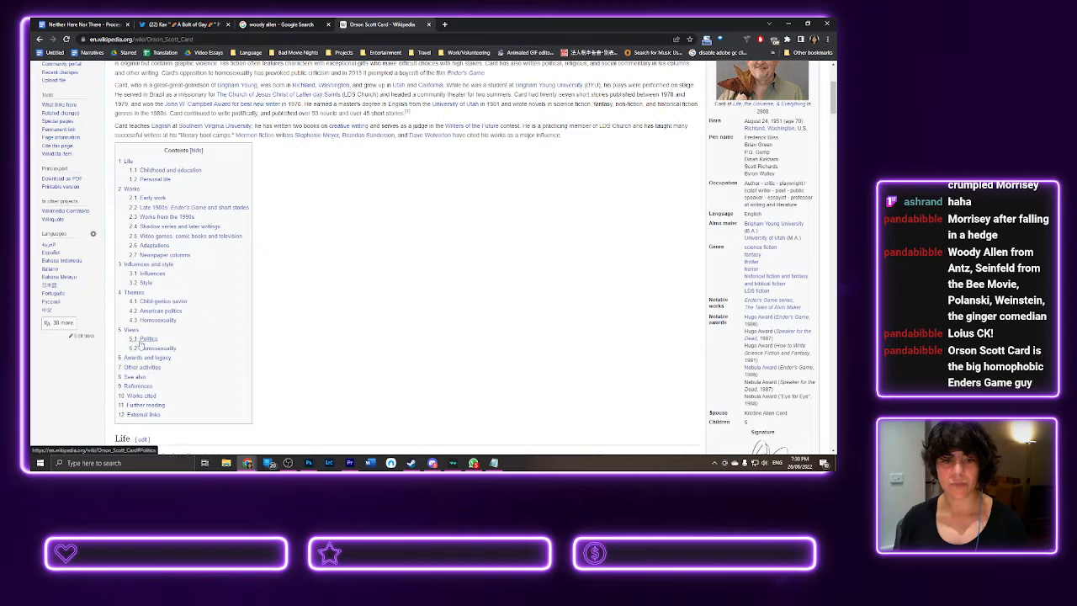
click(145, 339)
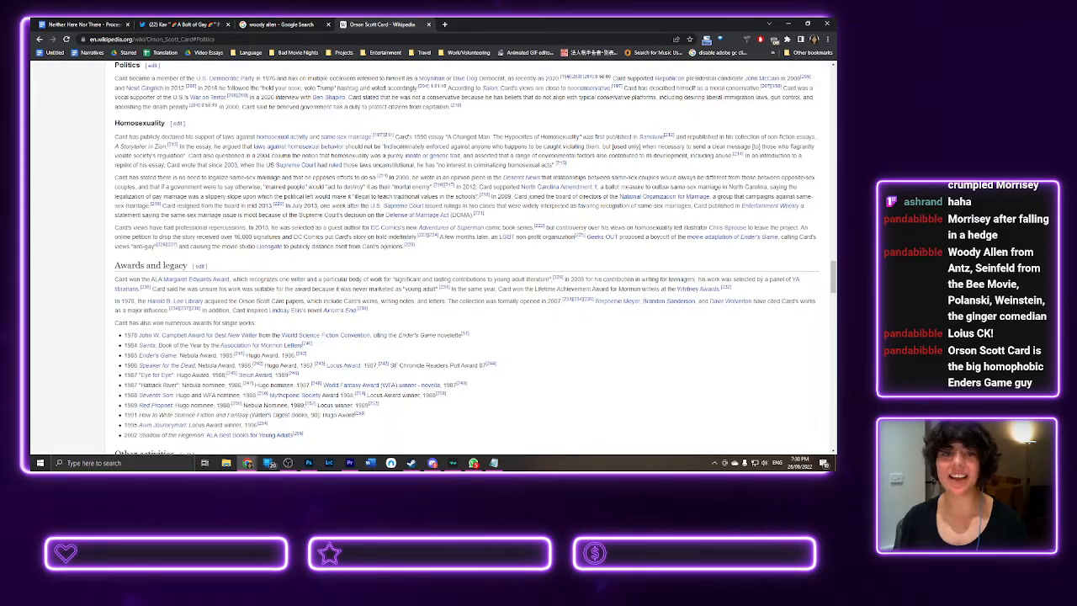
drag(109, 127, 162, 125)
click(163, 125)
scroll(135, 143, up, 1)
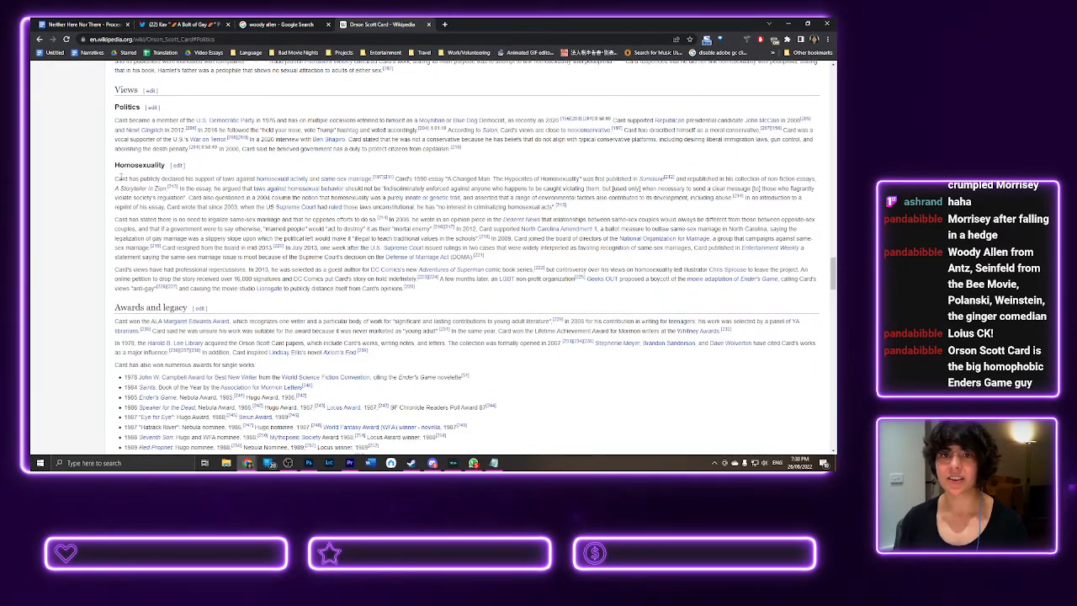
scroll(120, 178, up, 1)
scroll(120, 178, up, 2)
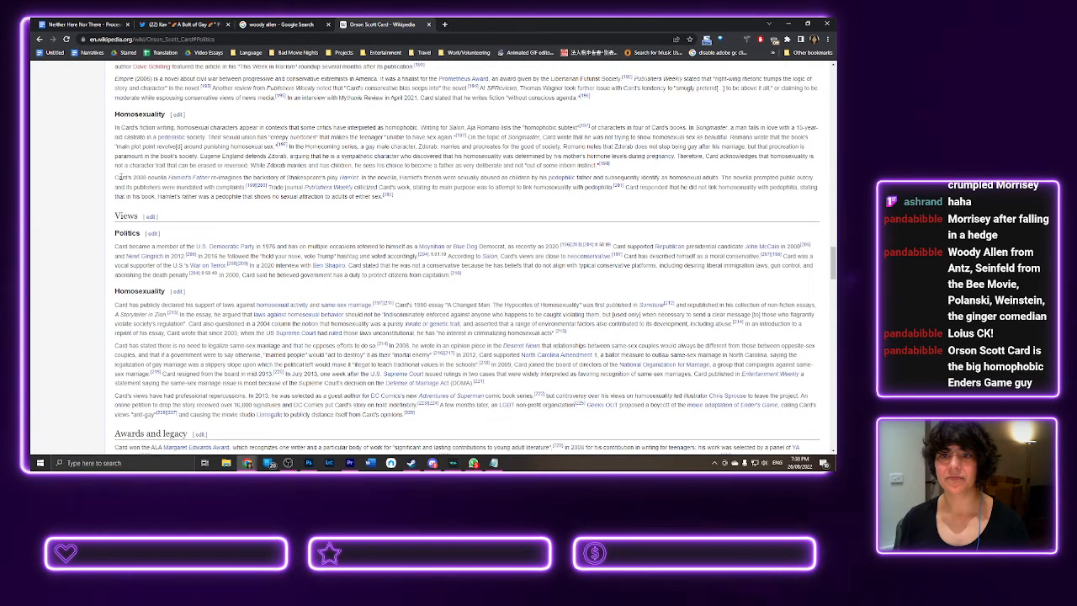
scroll(120, 179, down, 2)
scroll(121, 178, up, 1)
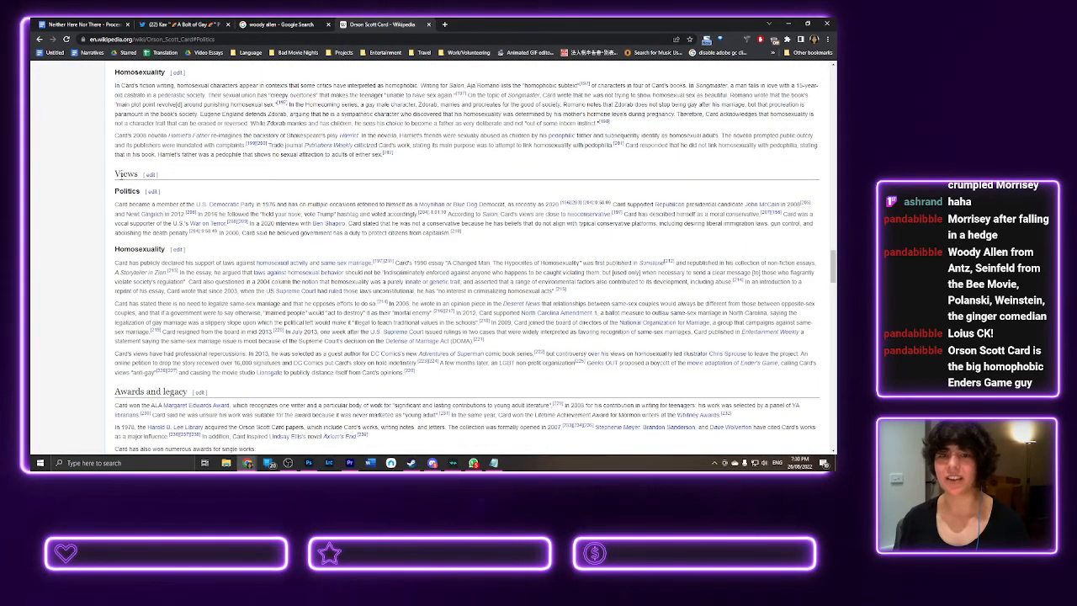
scroll(122, 185, down, 2)
drag(115, 165, 167, 169)
click(166, 169)
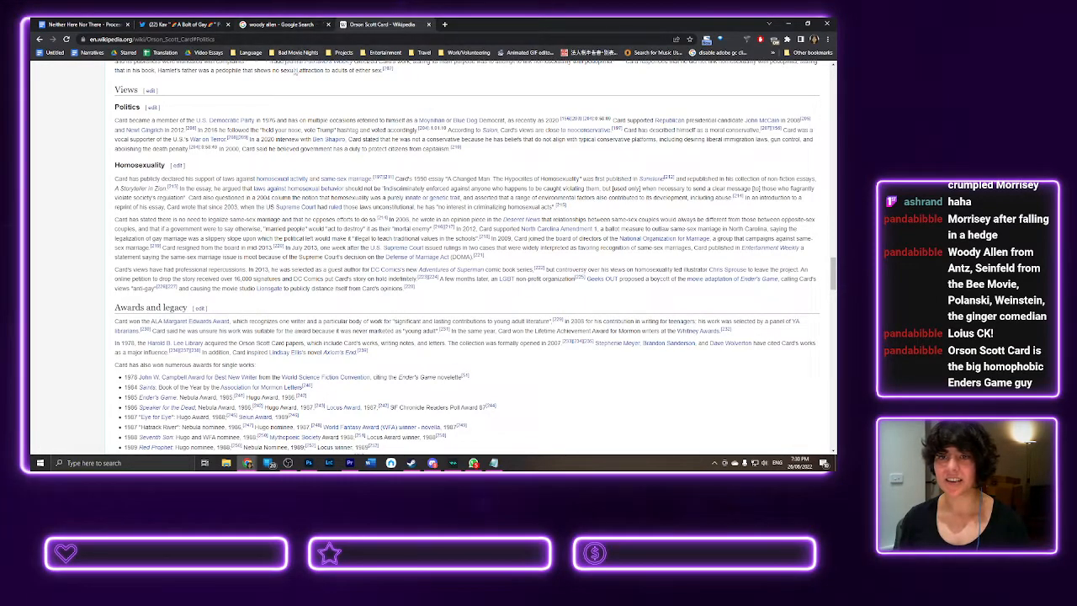
scroll(468, 257, up, 15)
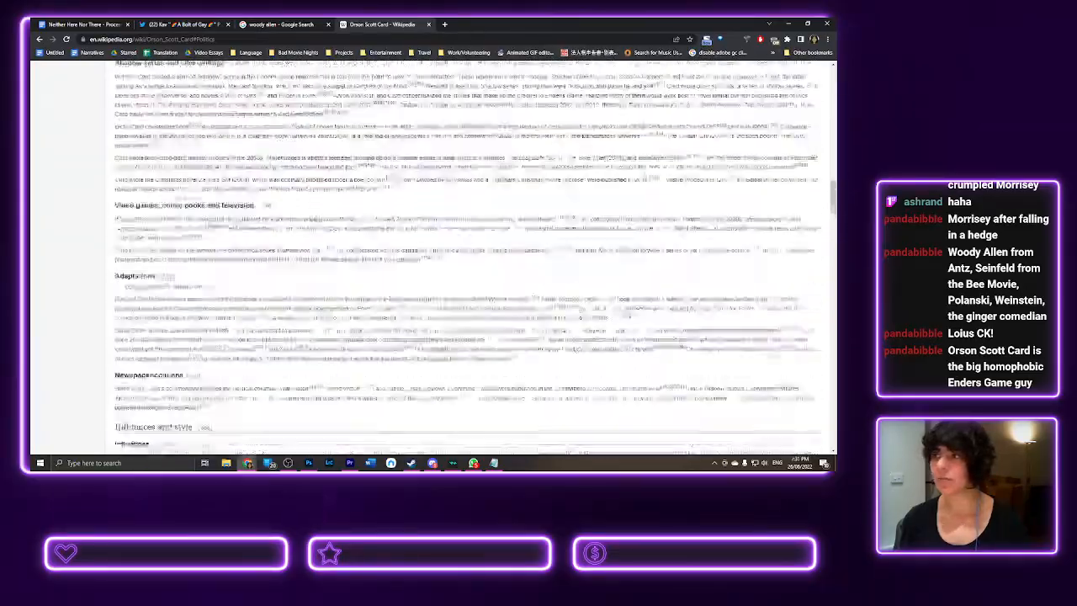
scroll(294, 138, up, 10)
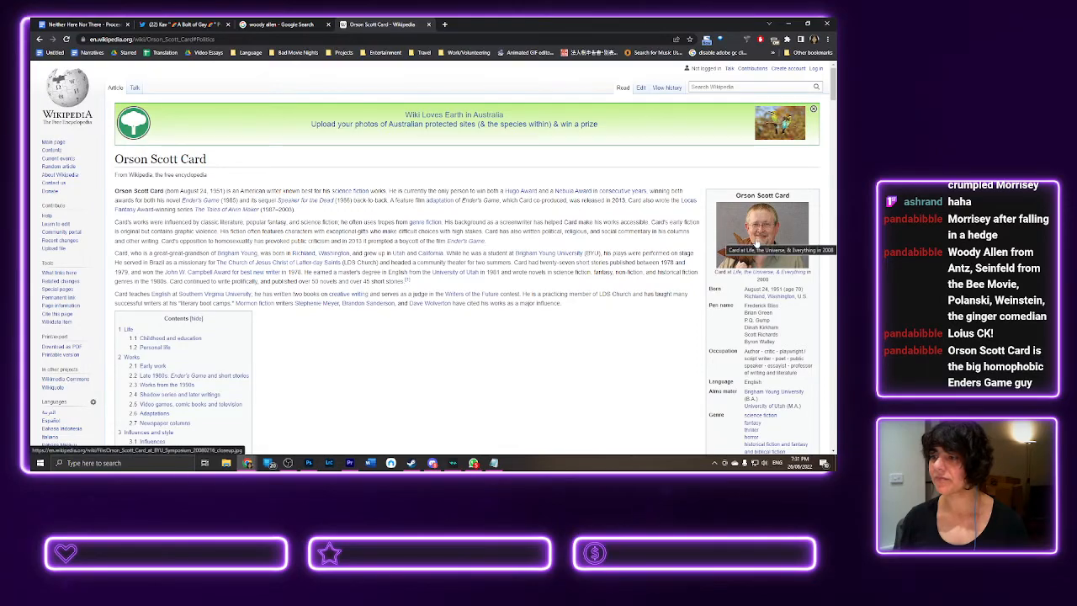
- Check the next suggestions in the Twitter thread and bring up image results for "woody allen antz" in a new tab
click(187, 25)
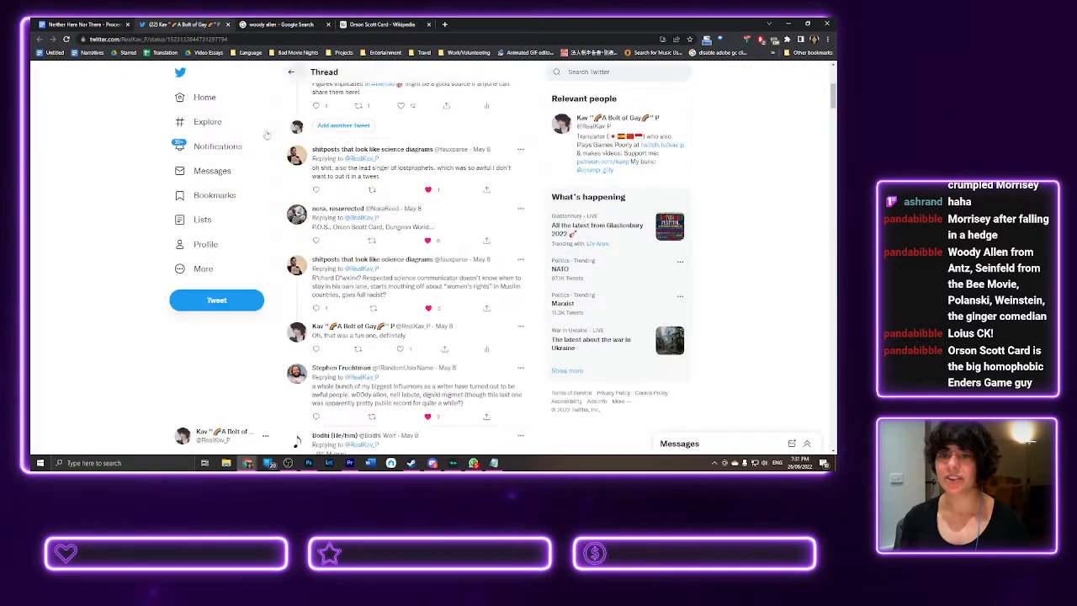
scroll(372, 267, down, 1)
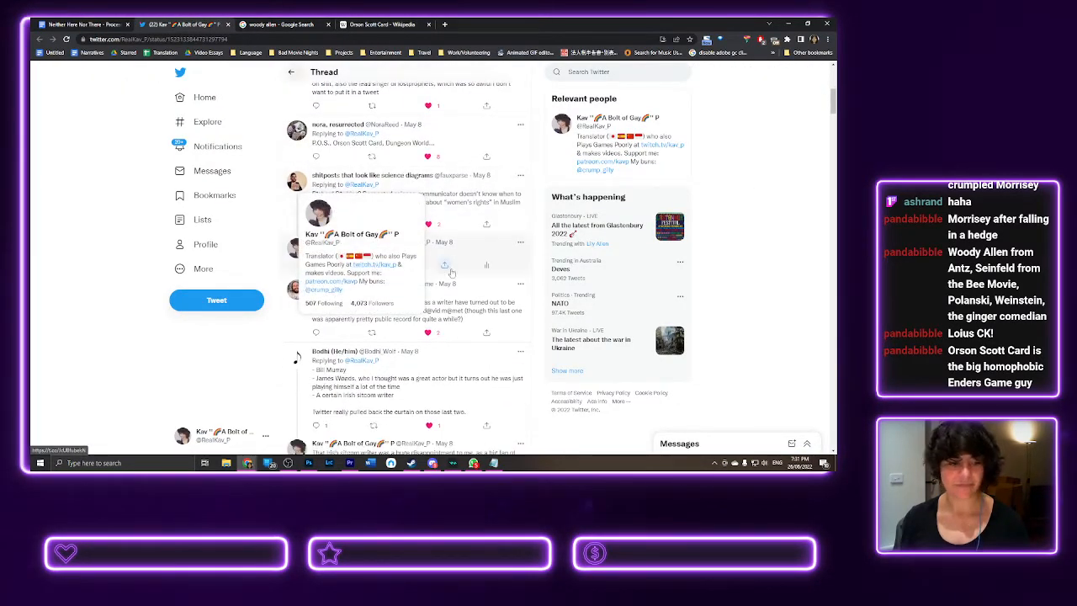
click(444, 24)
text(woody allen)
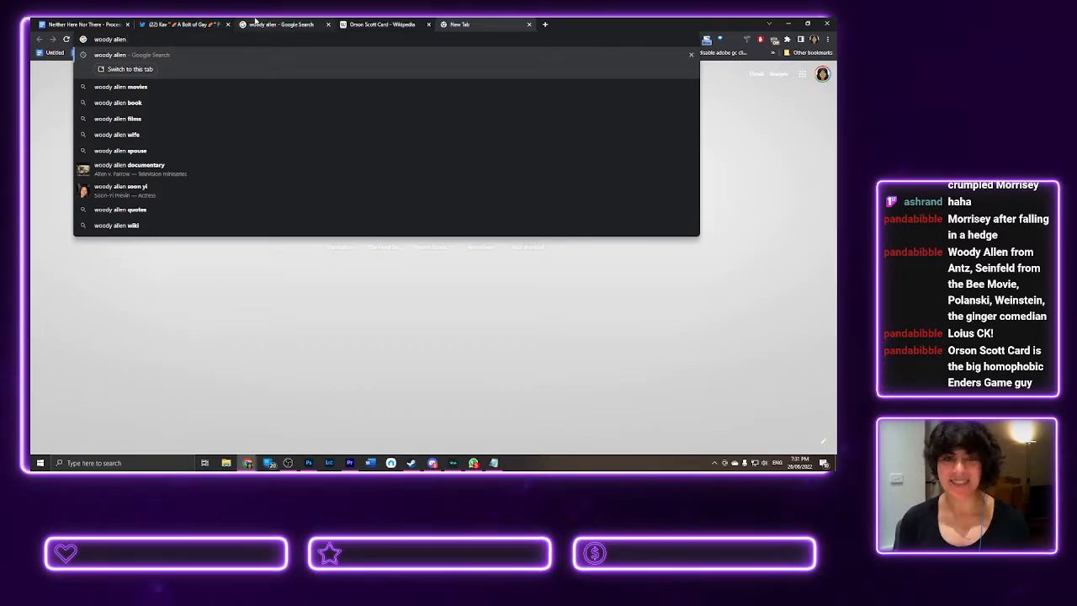
text(a)
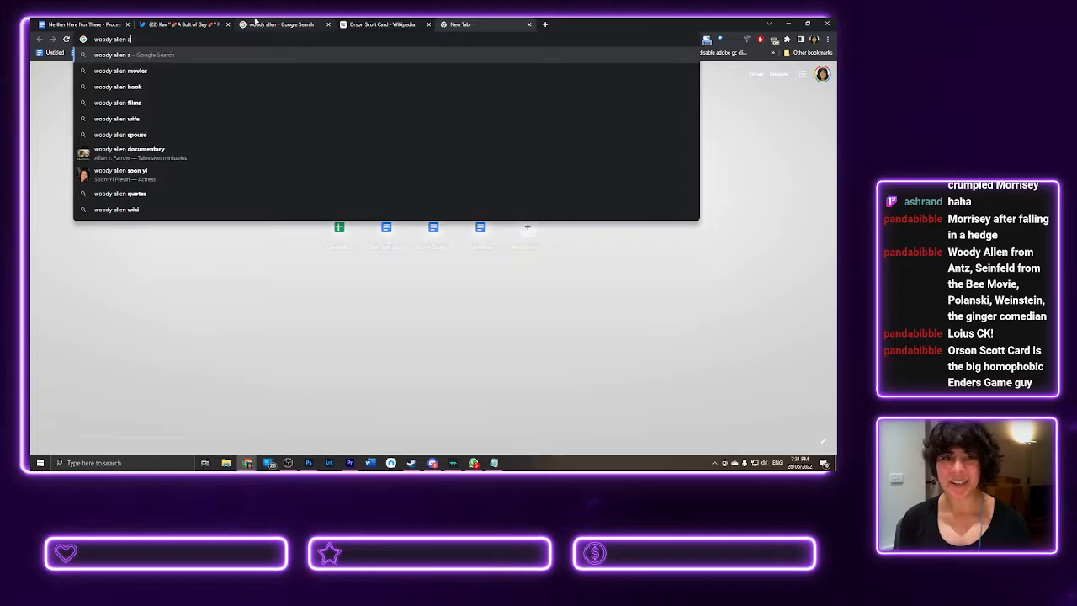
text(ntz)
key(Return)
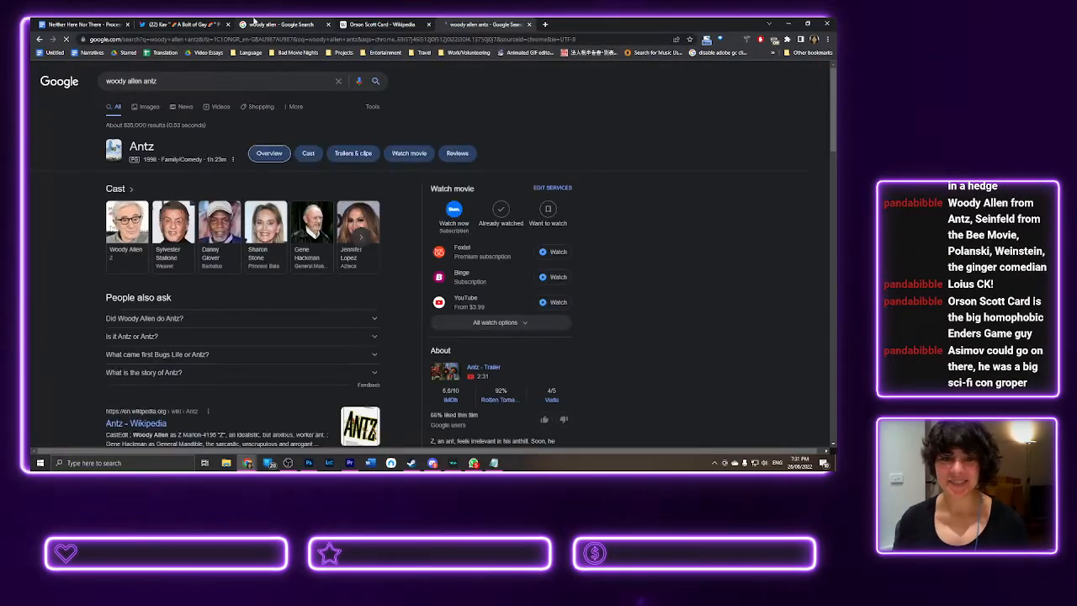
click(149, 107)
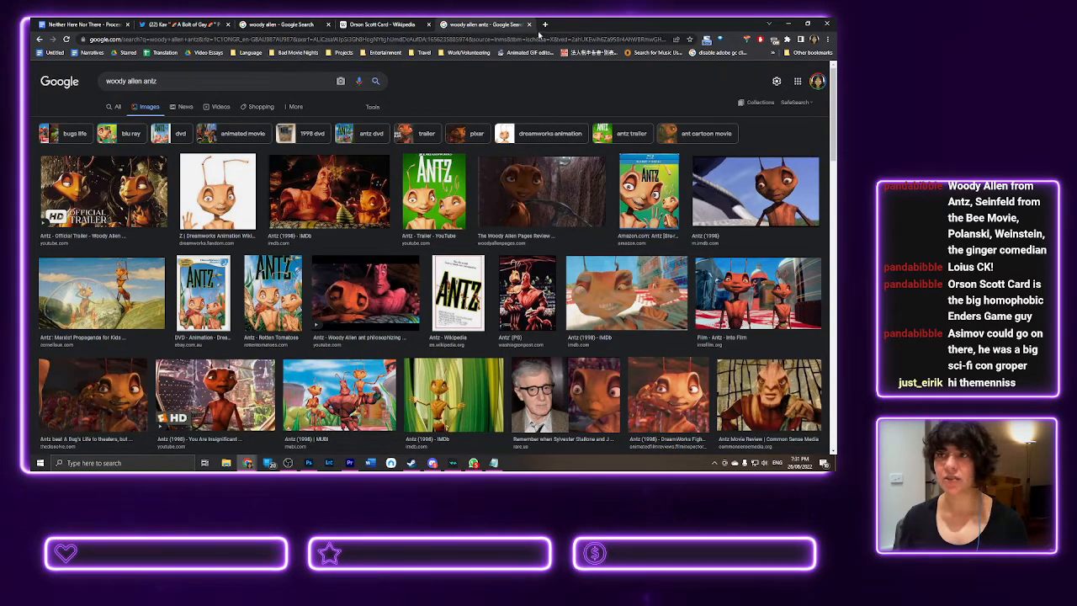
- Search for "asimov" in a new tab and open the Isaac Asimov Wikipedia article
click(545, 23)
text(asi)
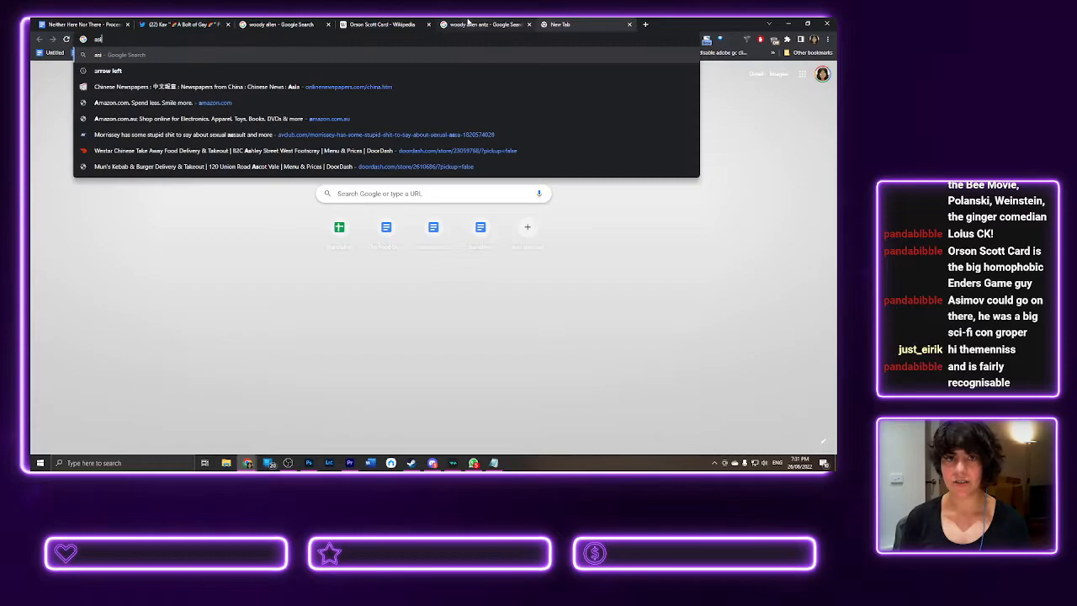
text(mov)
key(Return)
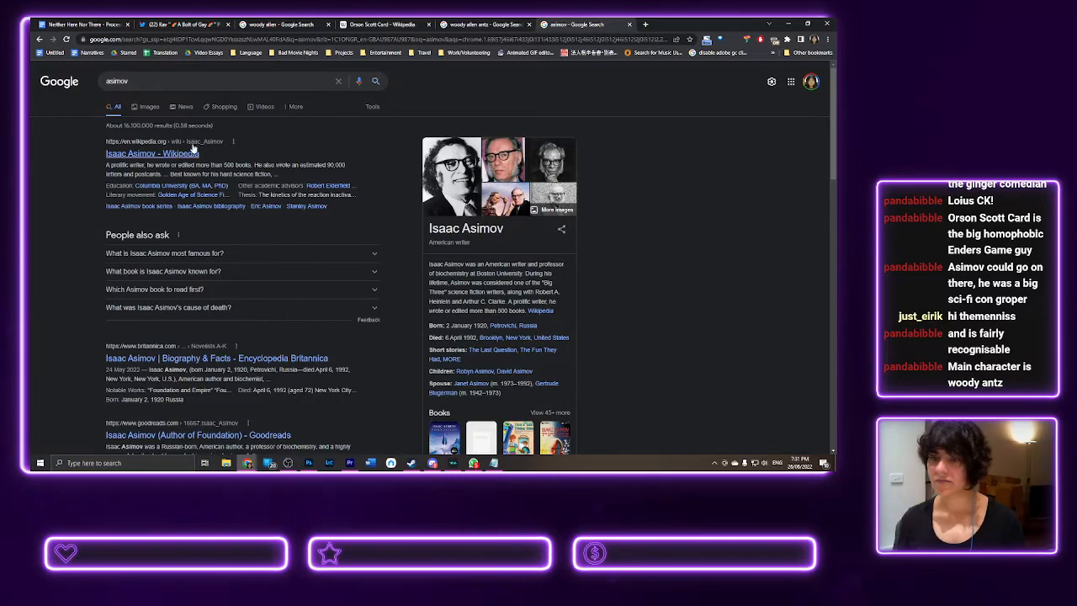
click(162, 155)
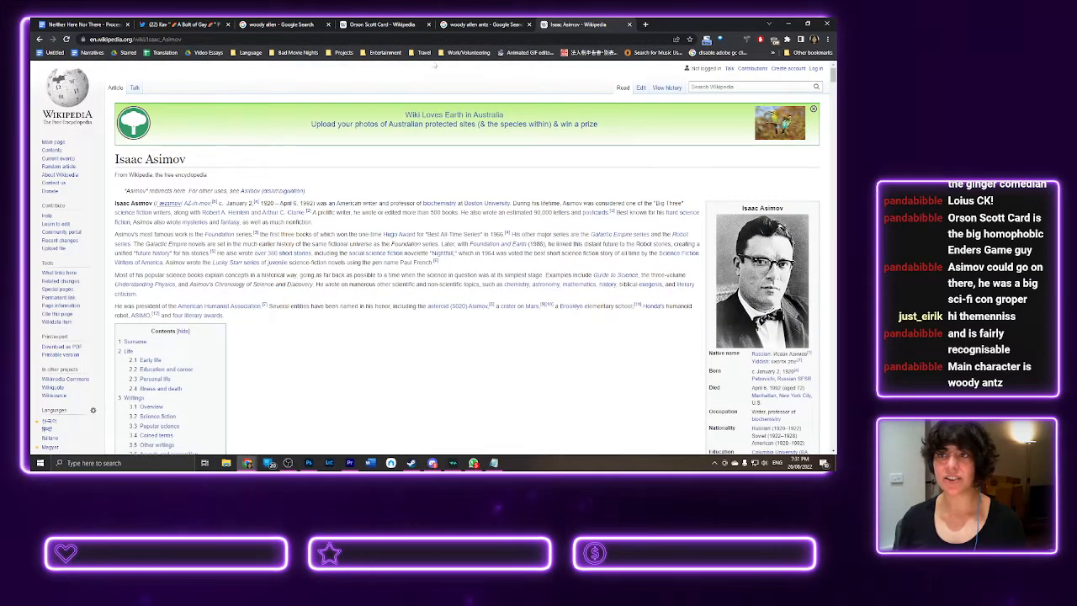
- Look through the Antz image results and revisit the Woody Allen image results
click(482, 24)
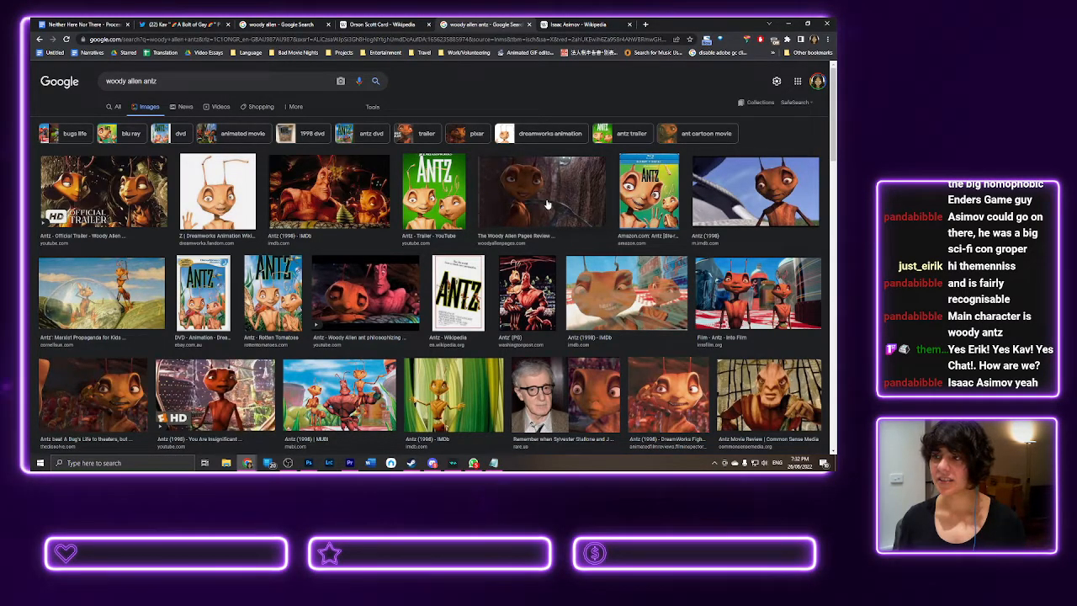
scroll(547, 204, down, 3)
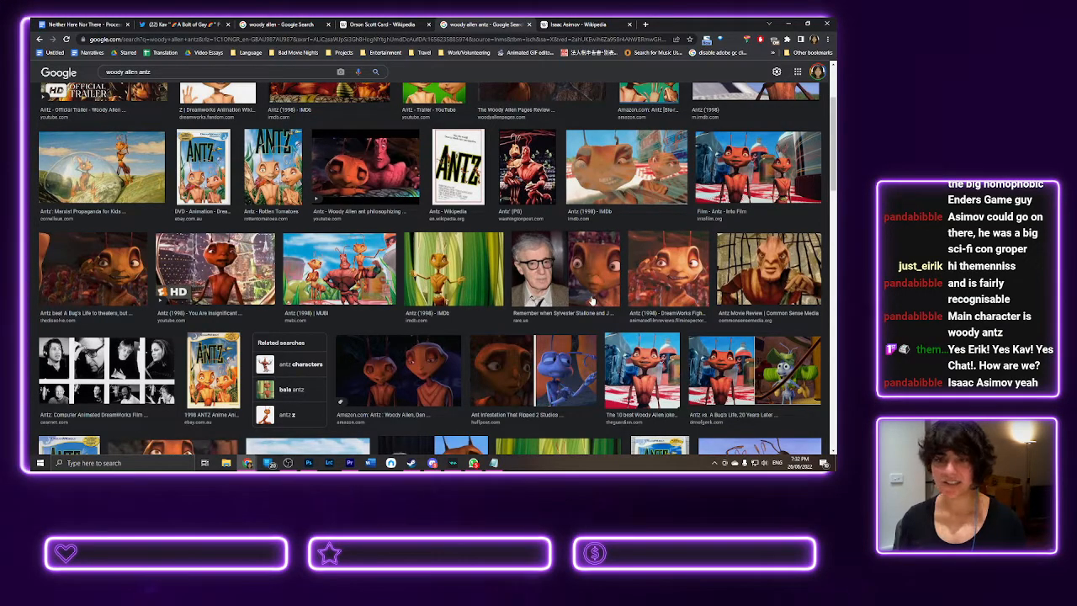
click(382, 24)
click(299, 23)
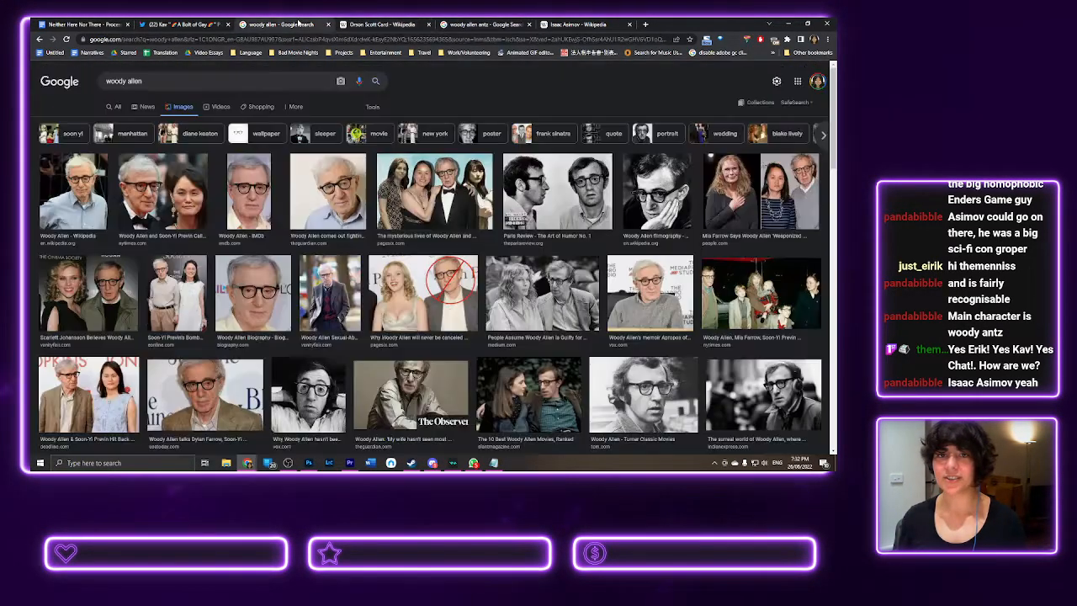
- Return to the Twitter thread and read the replies suggesting writers and actors, through the Irish sitcom writer discussion
click(210, 22)
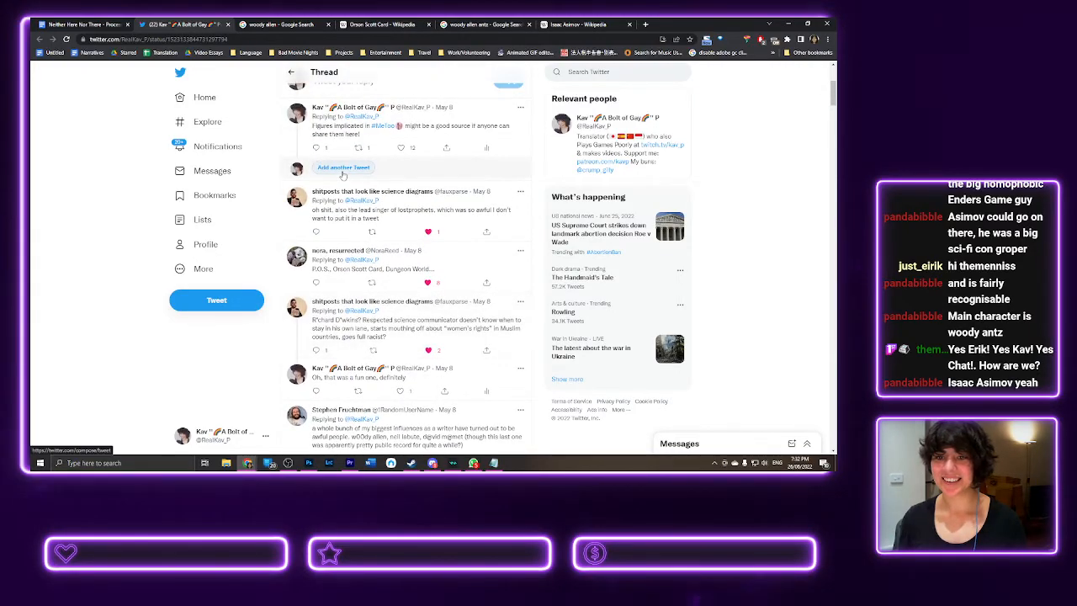
scroll(345, 172, down, 2)
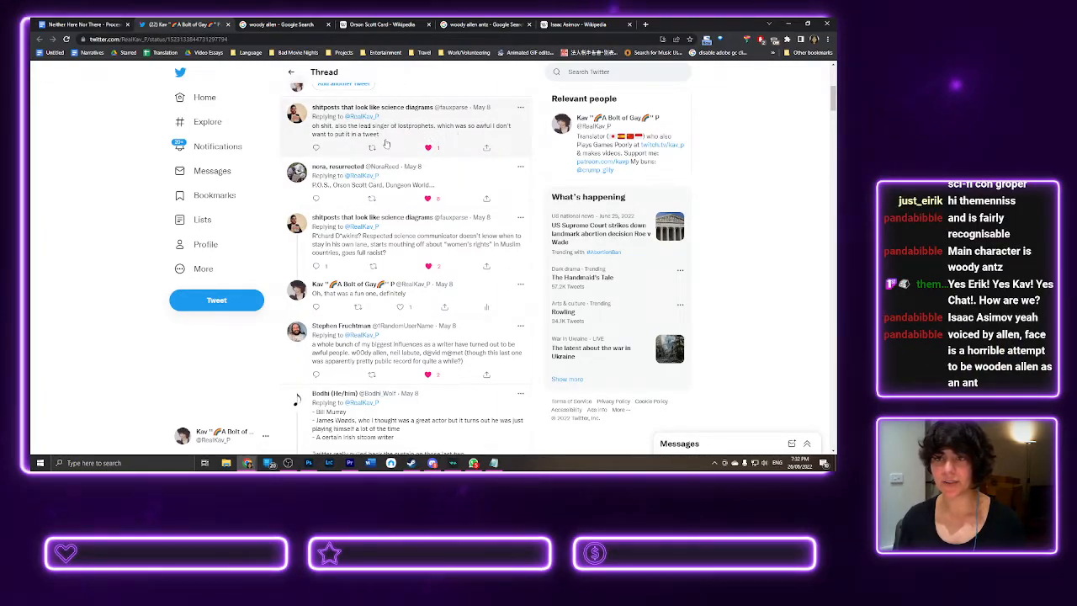
scroll(404, 184, down, 4)
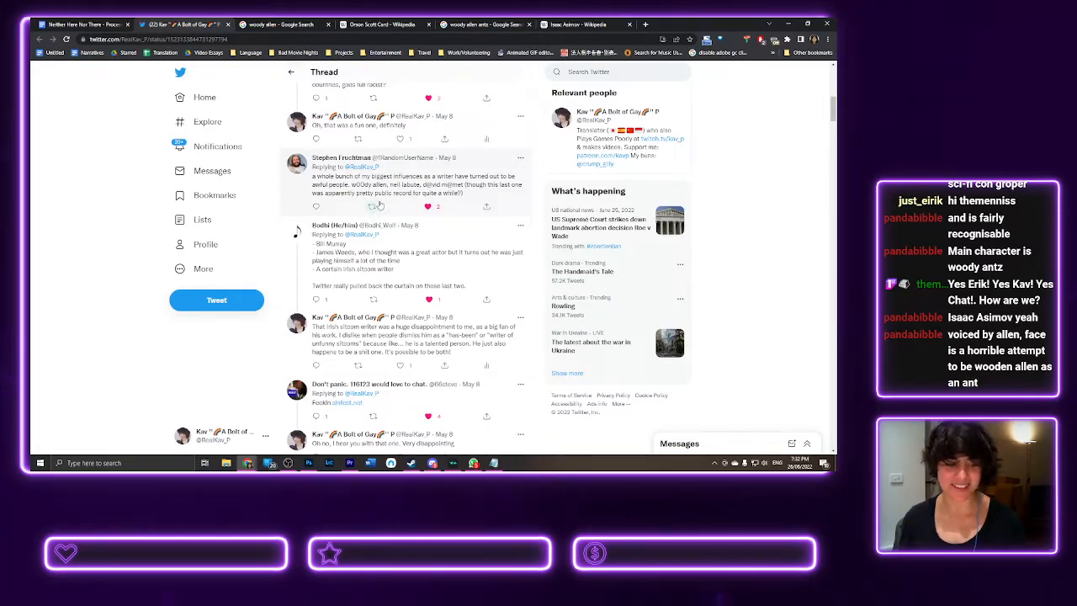
scroll(376, 206, down, 1)
scroll(378, 206, down, 1)
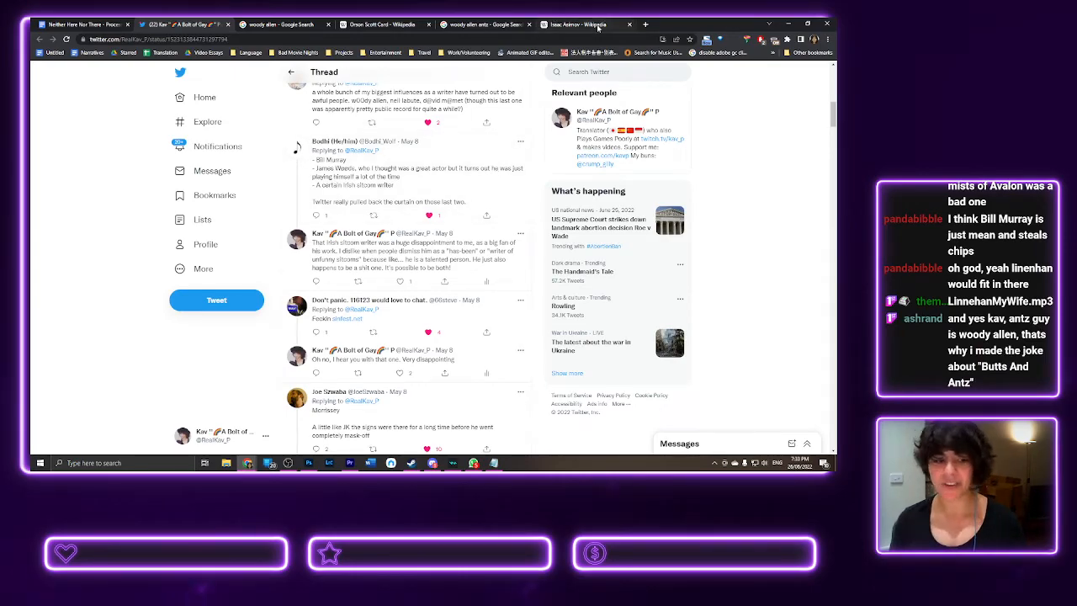
- Search for "graham linehan" in a new tab and browse the image results
key(ctrl+t)
text(graham li)
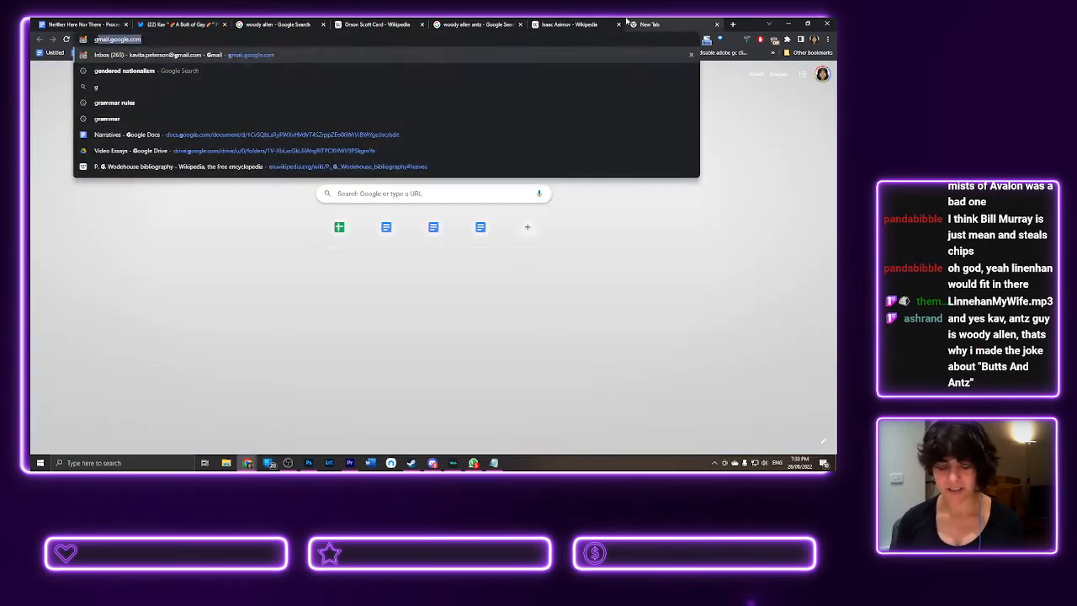
text(nehan)
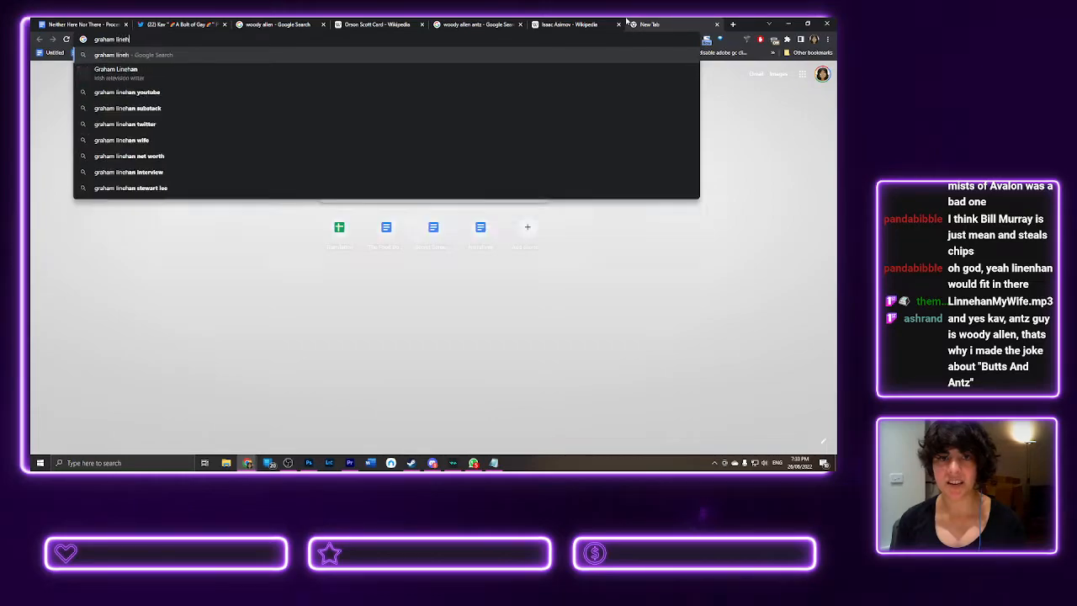
key(Return)
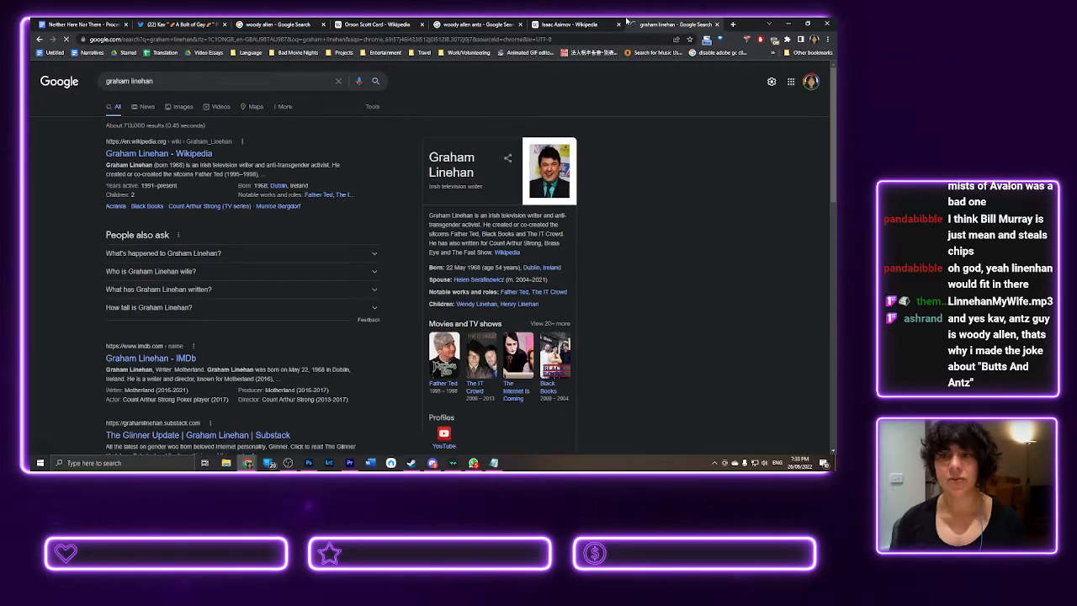
click(181, 107)
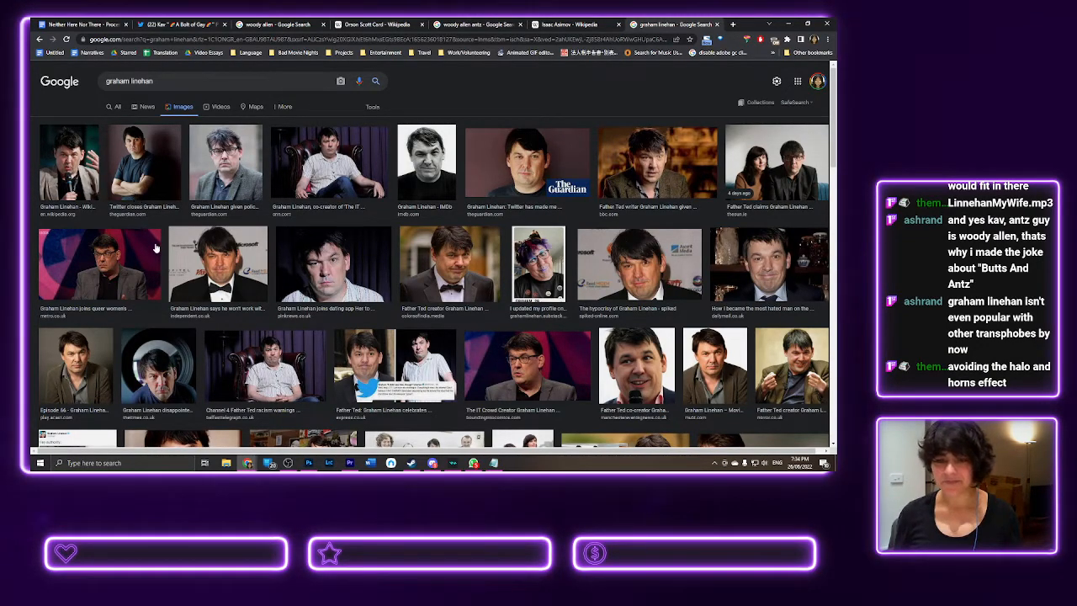
scroll(165, 294, down, 1)
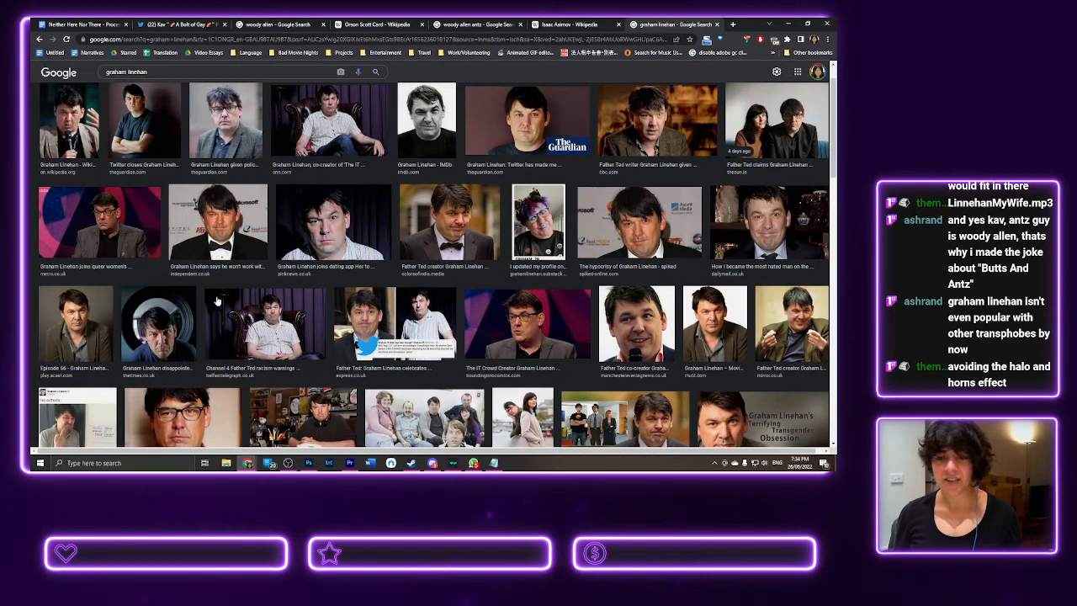
- Pick the bow-tie photo of Graham Linehan from the image results and open the image in its own tab
scroll(217, 300, up, 1)
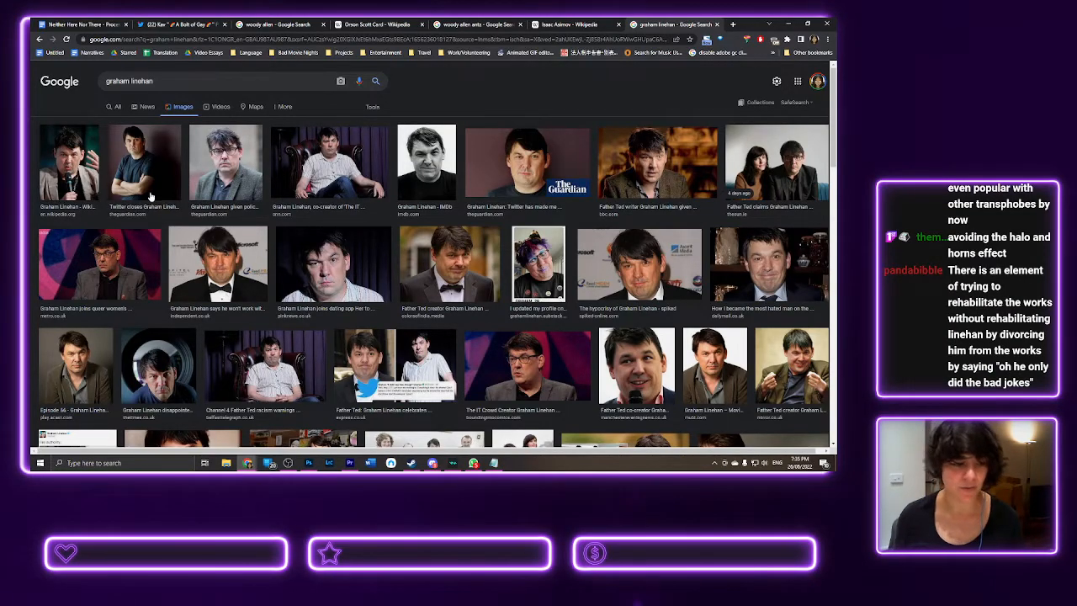
scroll(143, 222, down, 1)
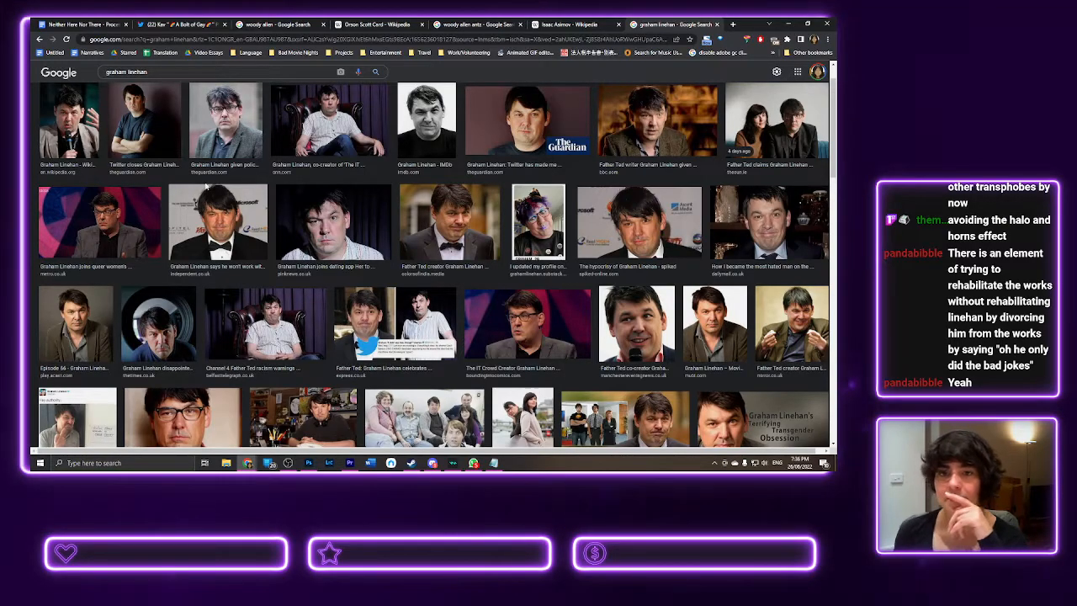
scroll(411, 158, up, 1)
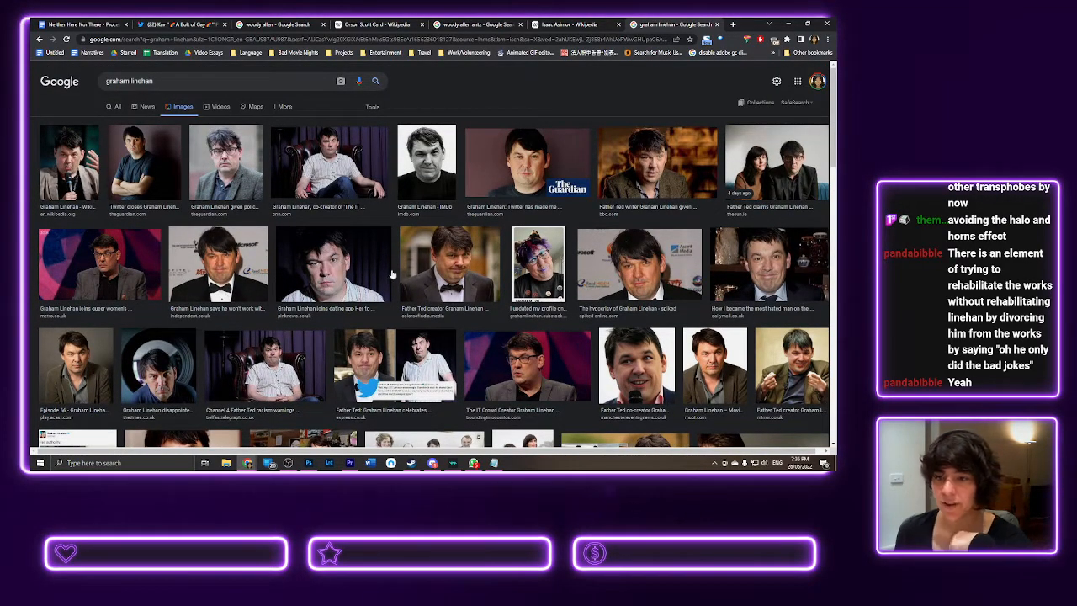
click(461, 284)
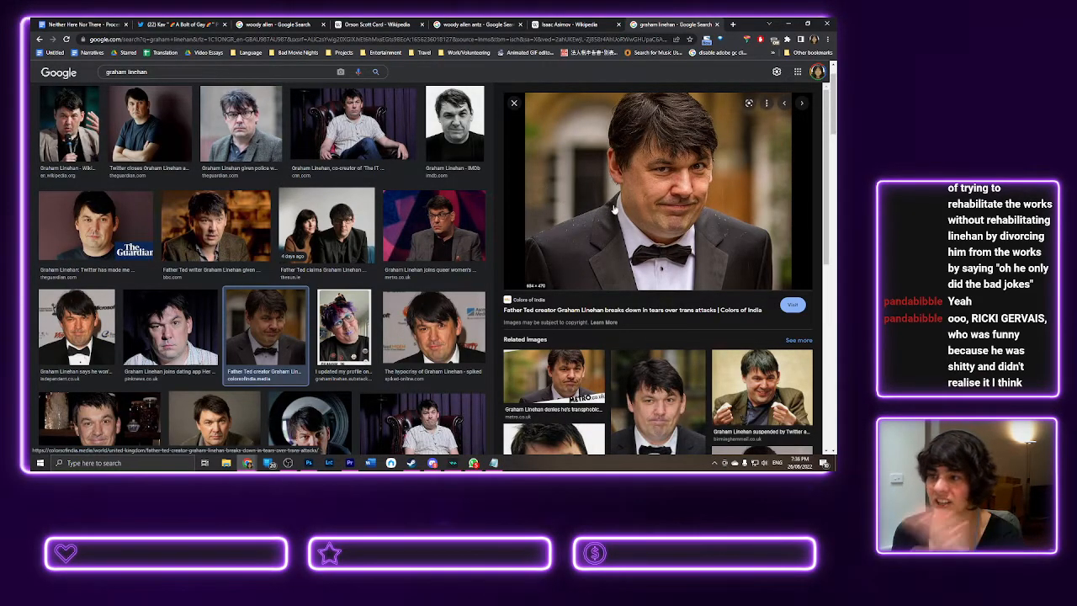
right_click(635, 229)
click(665, 303)
click(682, 24)
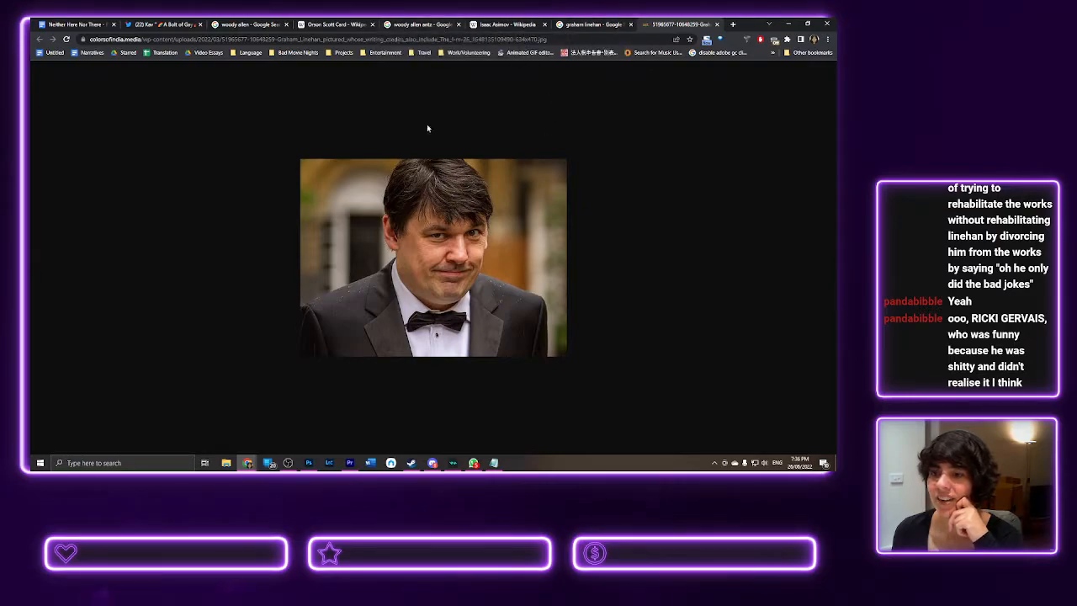
- Revisit the Antz image results and enlarge the portrait in the Orson Scott Card Wikipedia article
click(428, 24)
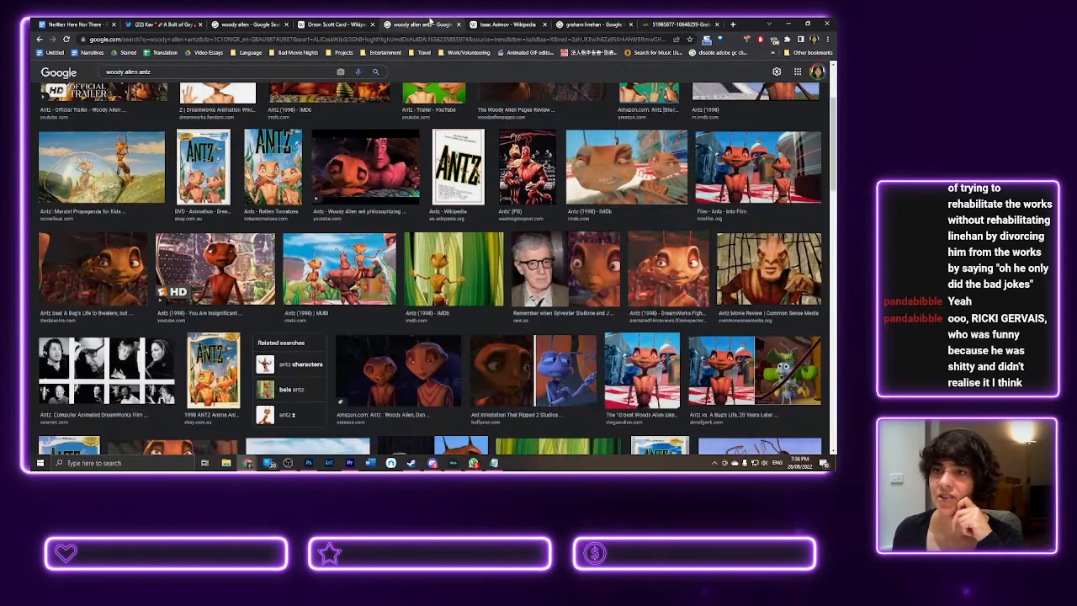
scroll(421, 84, up, 3)
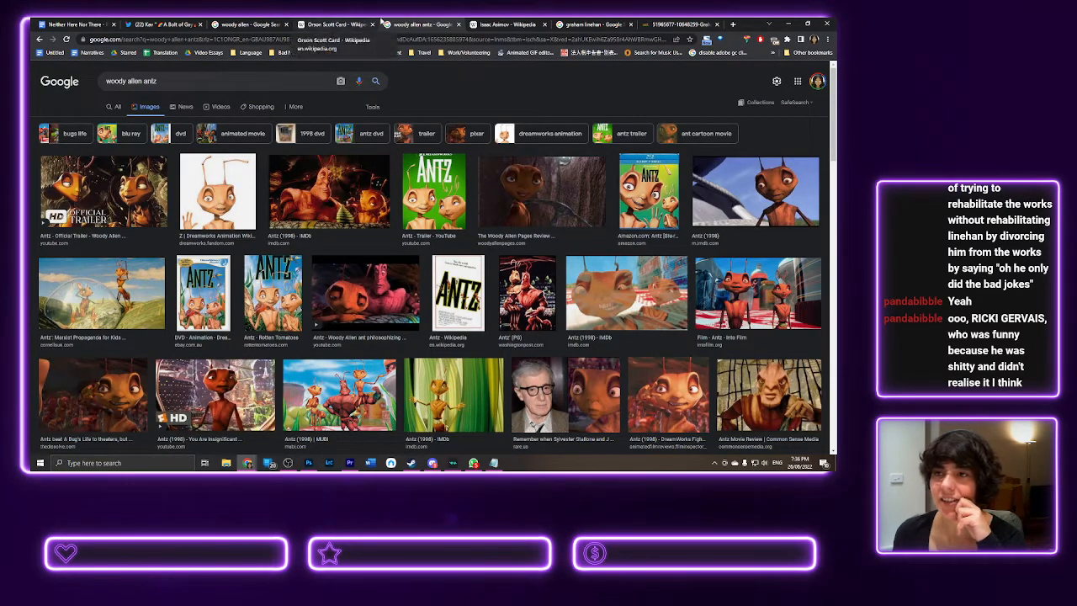
click(350, 20)
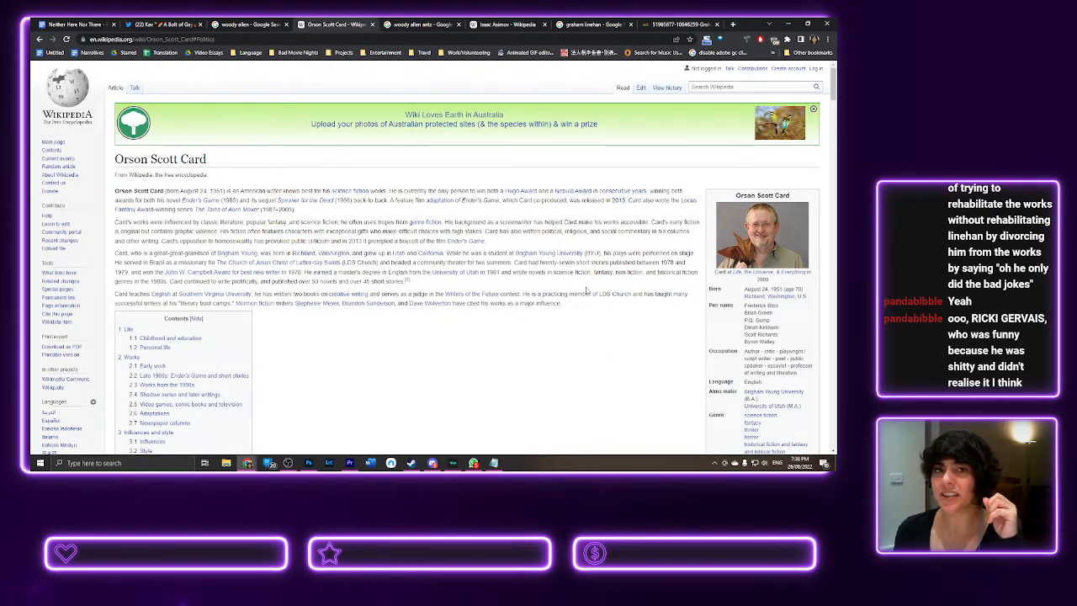
click(758, 244)
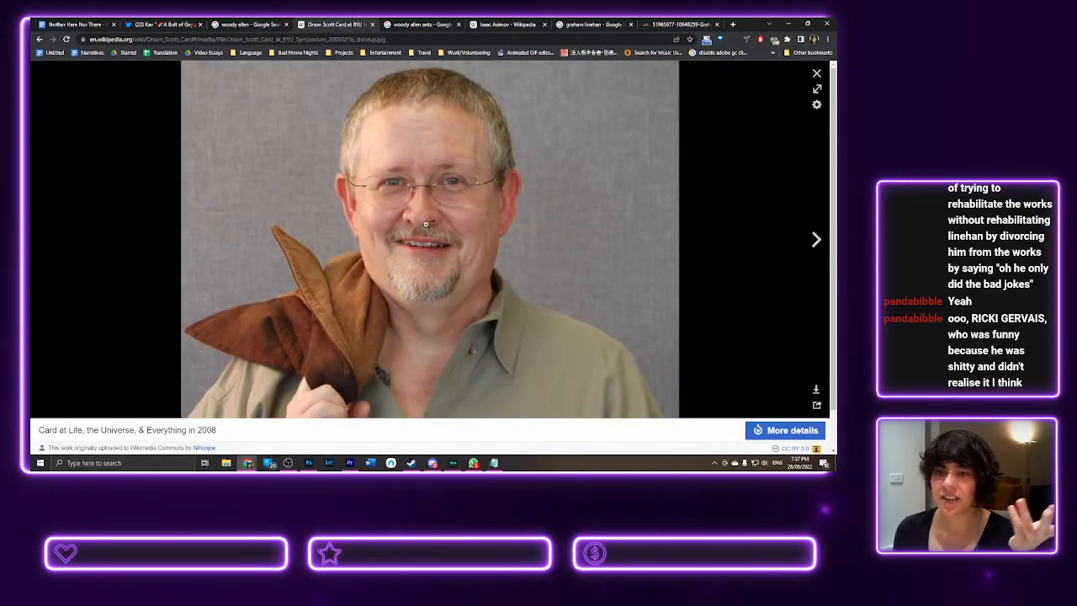
right_click(426, 224)
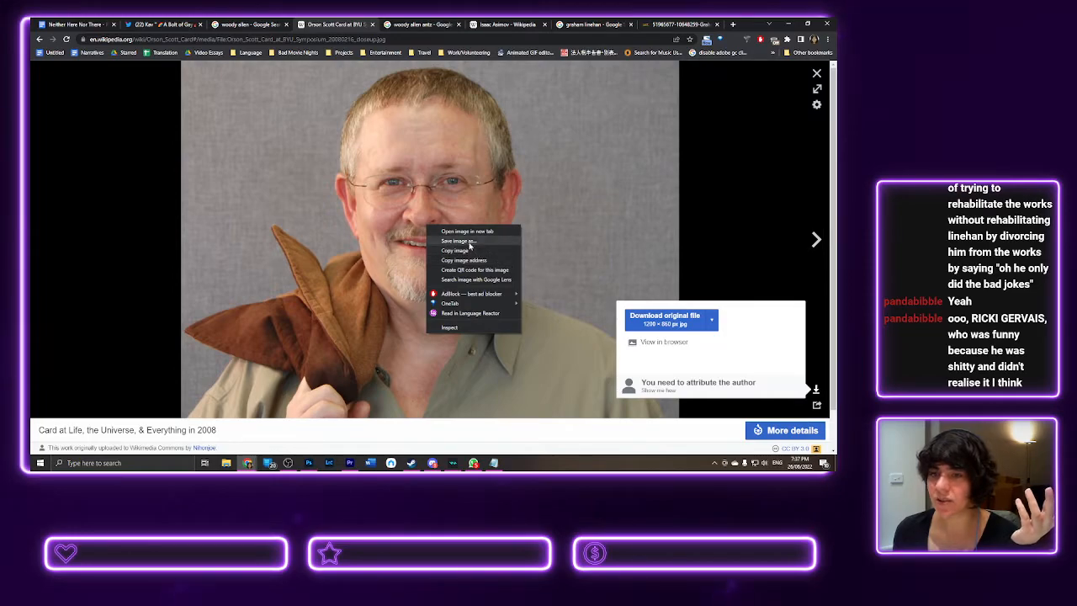
click(468, 241)
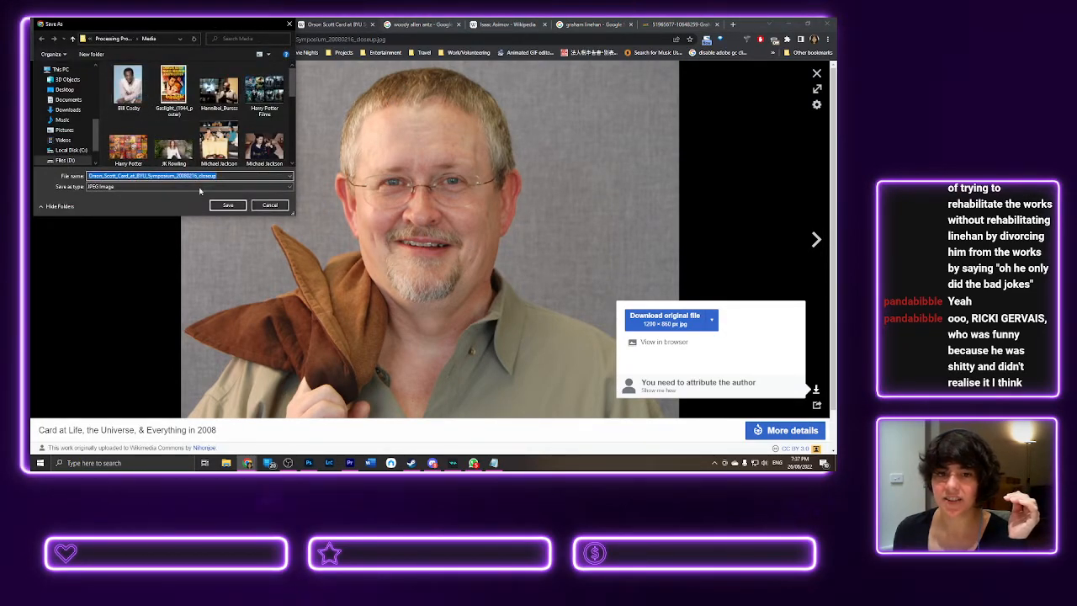
click(269, 206)
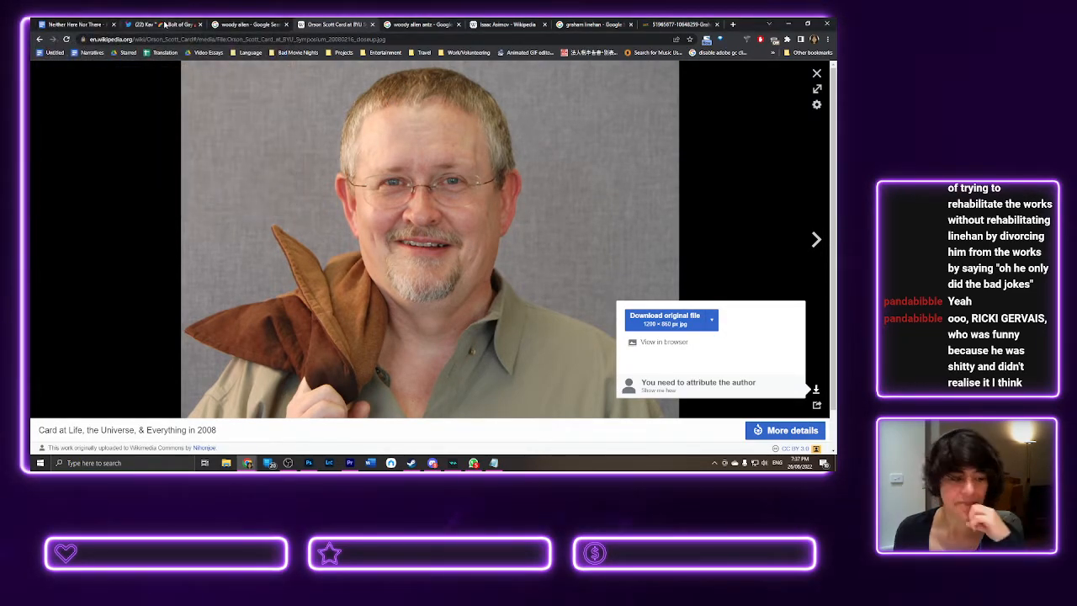
- Search for "ricky gervais" in a new tab and show the image results
click(733, 24)
text(ricky)
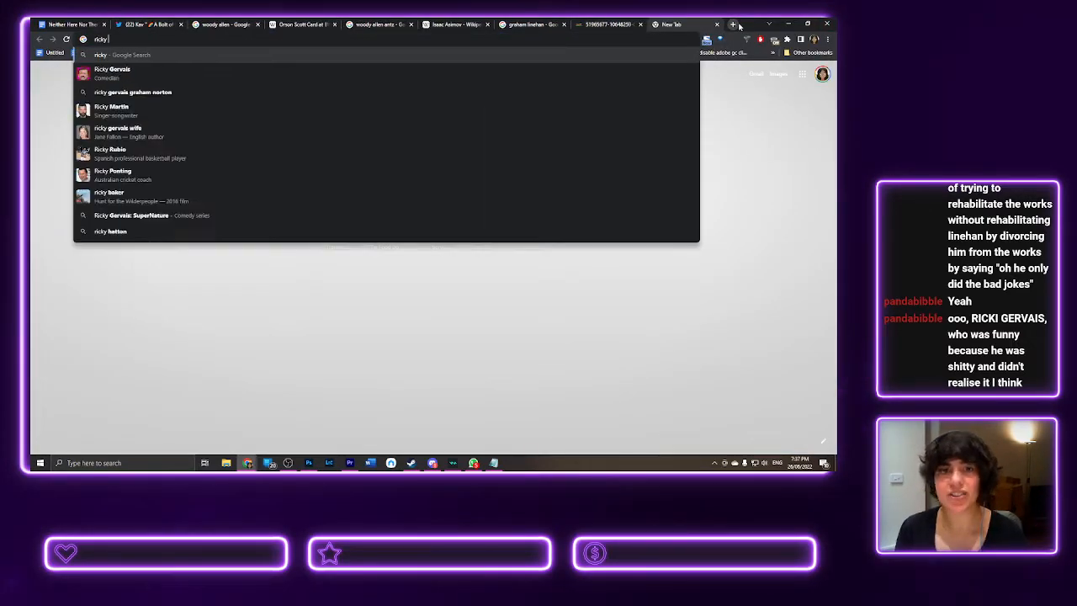
text( gervais)
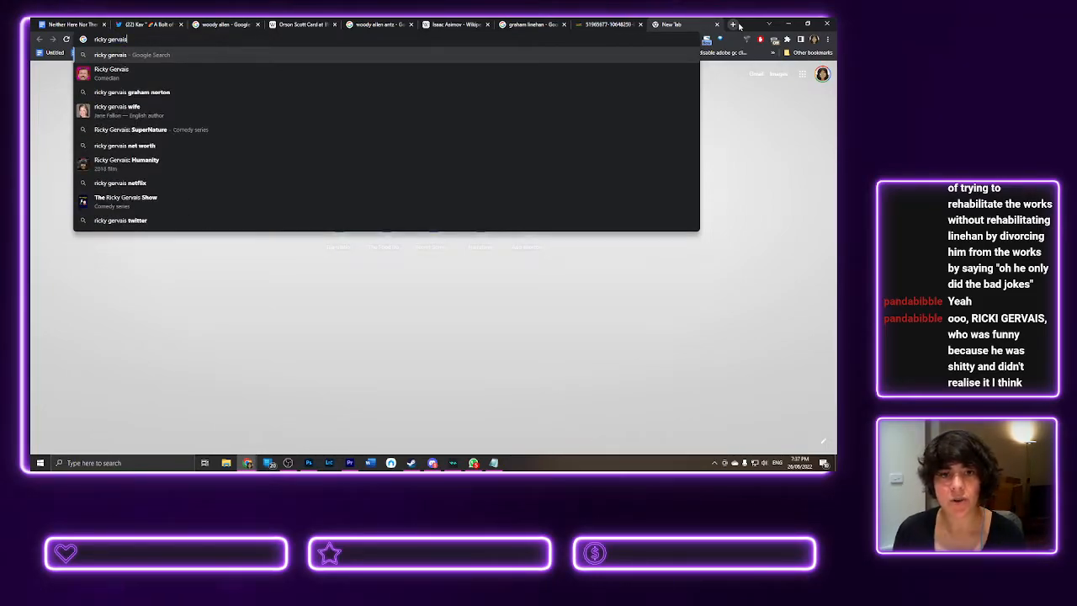
key(Return)
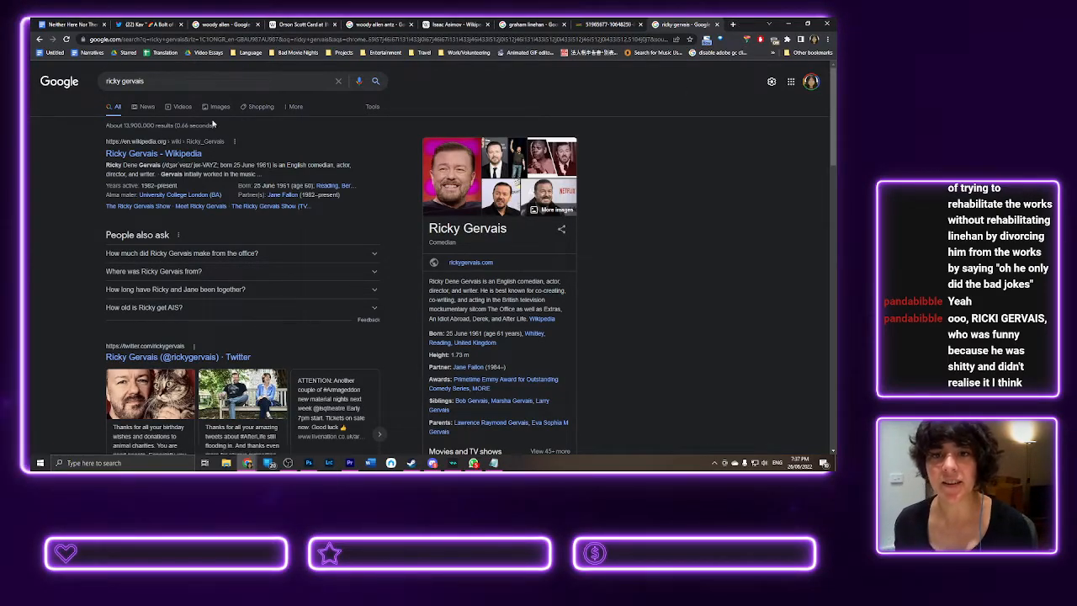
click(220, 108)
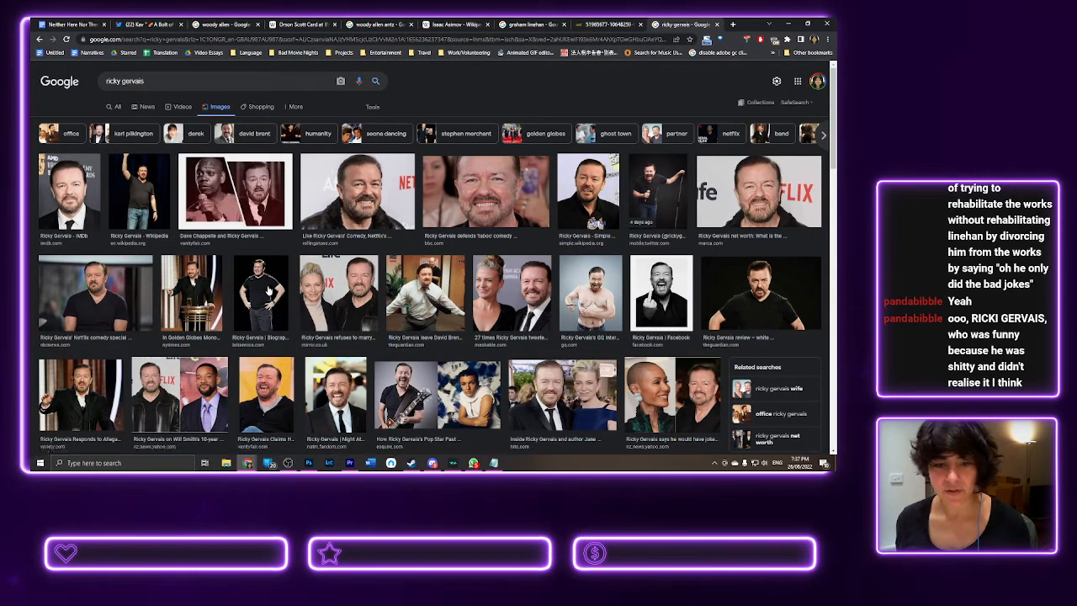
- Browse the Ricky Gervais image results for a usable photo, checking back on the opened Graham Linehan picture
scroll(266, 290, down, 1)
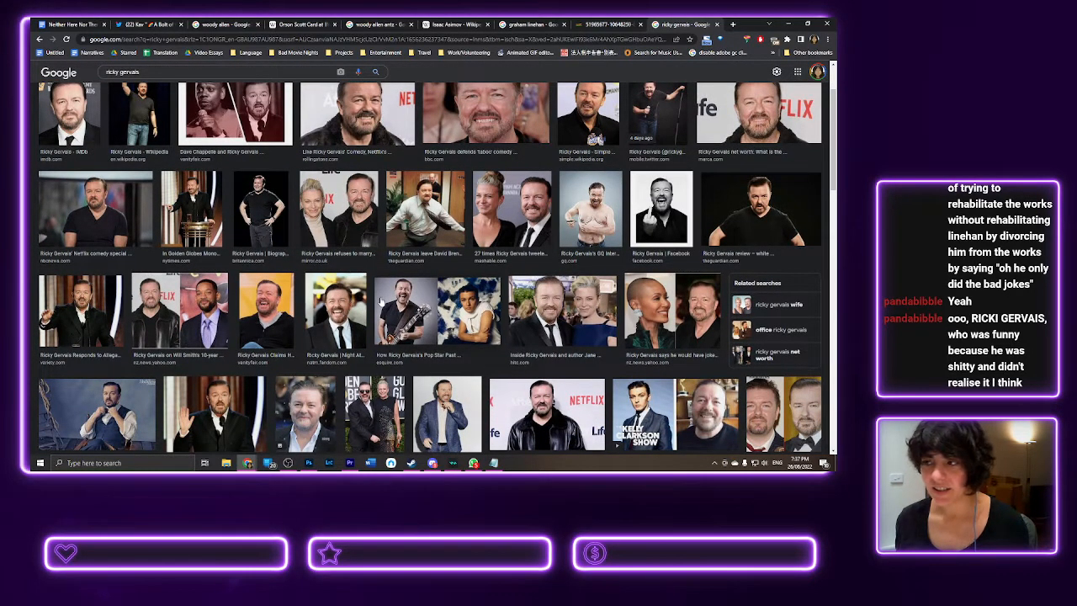
click(597, 25)
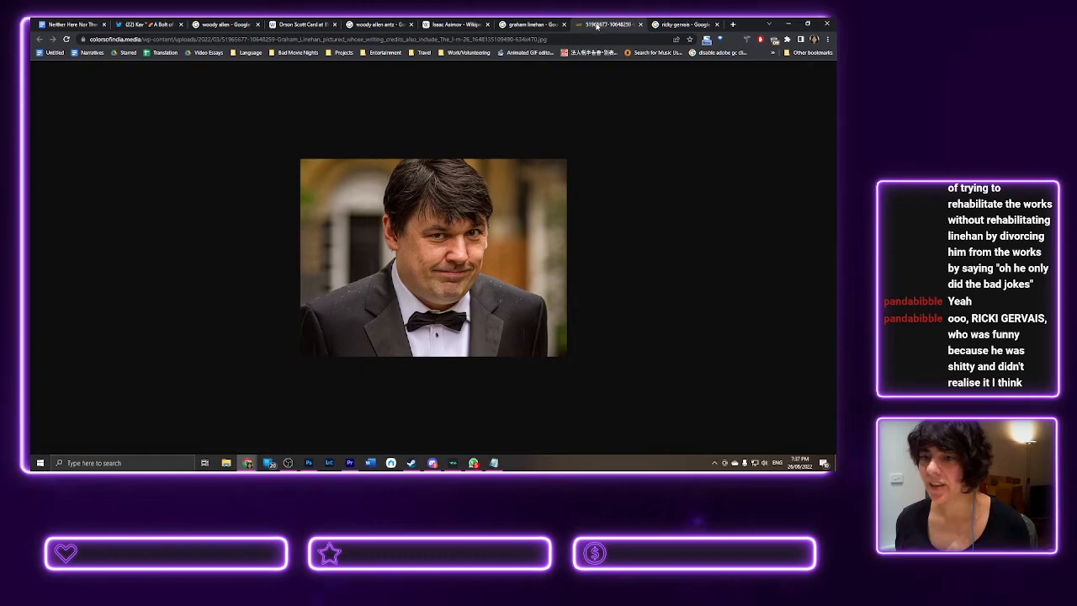
click(682, 25)
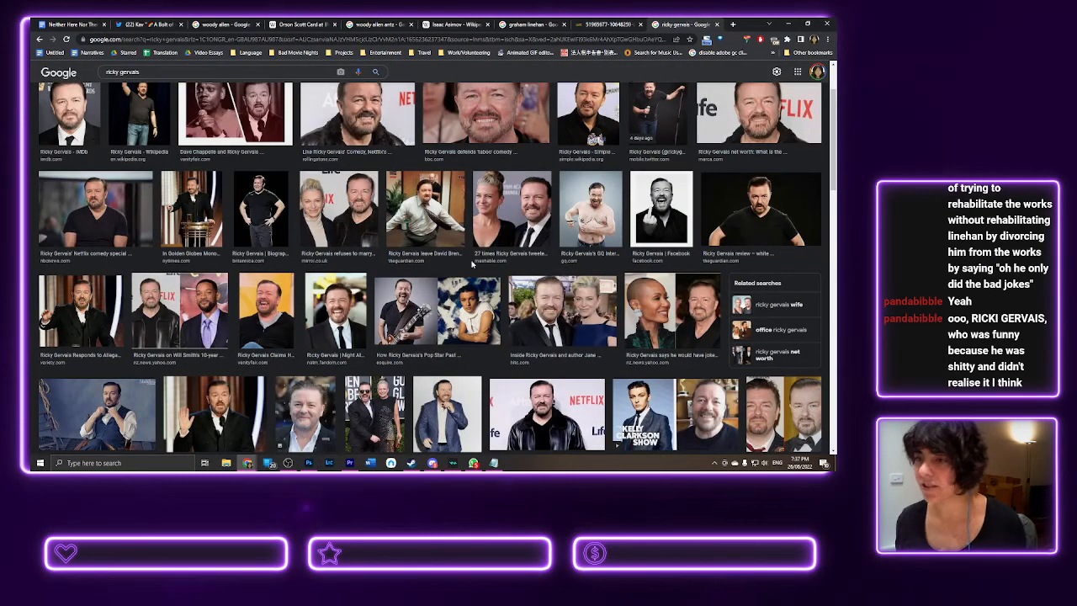
scroll(473, 264, down, 2)
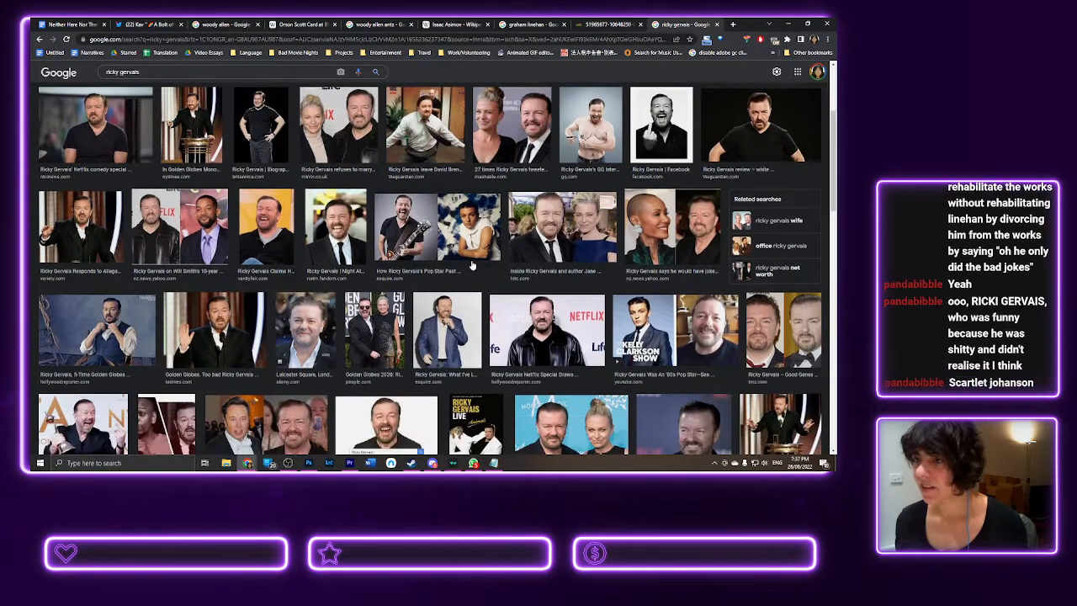
scroll(472, 265, down, 3)
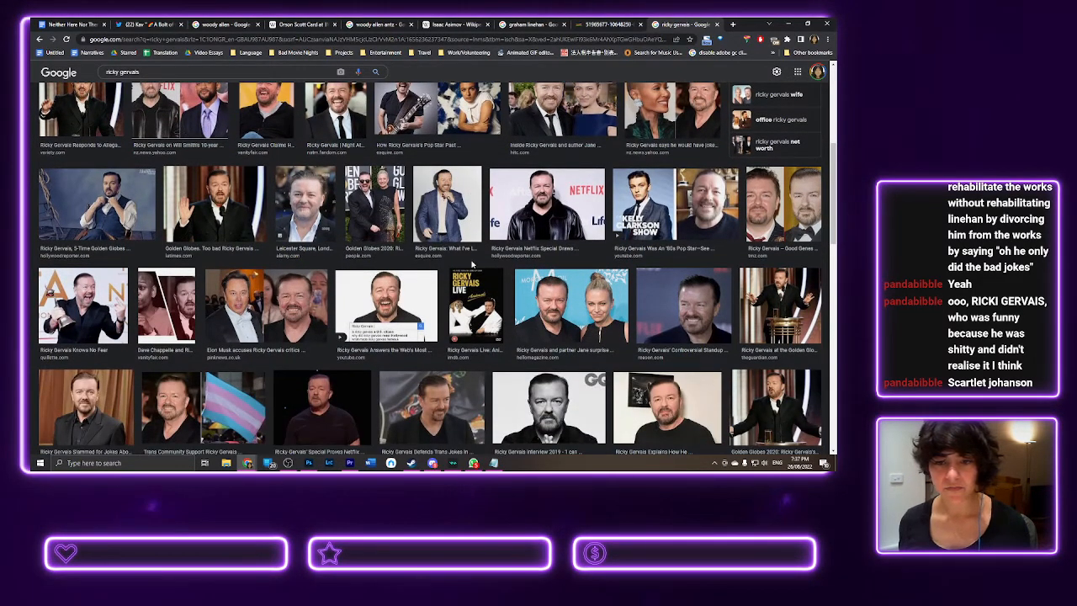
scroll(472, 264, down, 2)
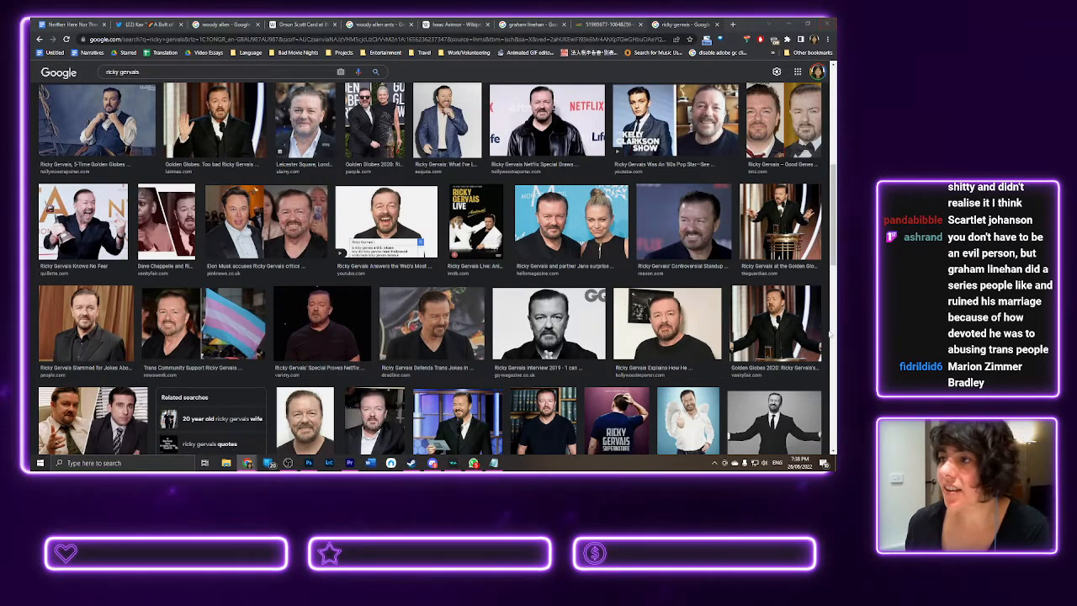
- Search for "scarlett johansson" in a new tab
click(732, 25)
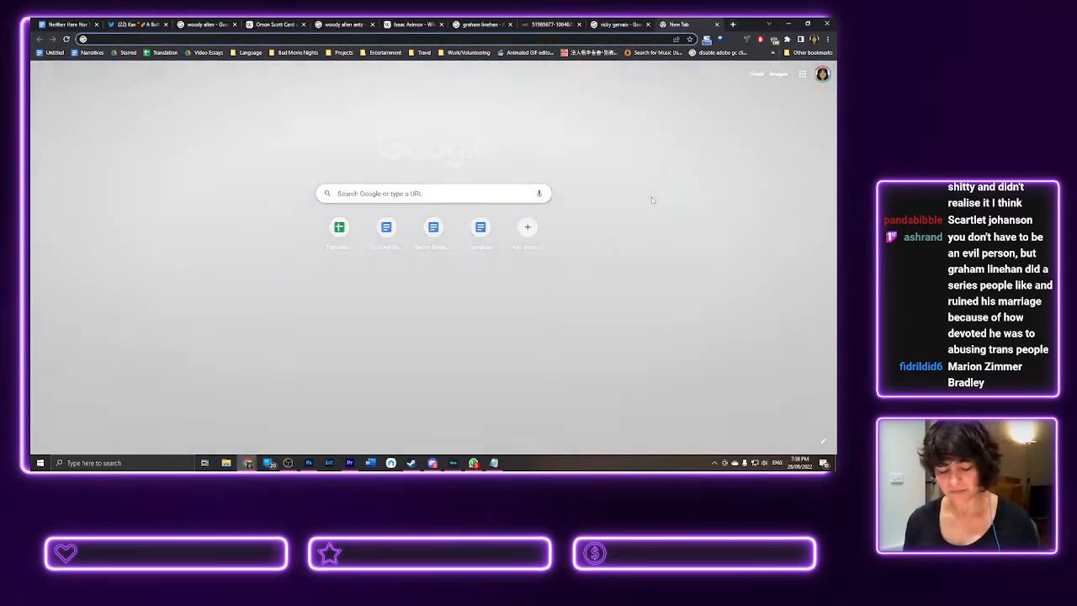
text(scarlett johansson)
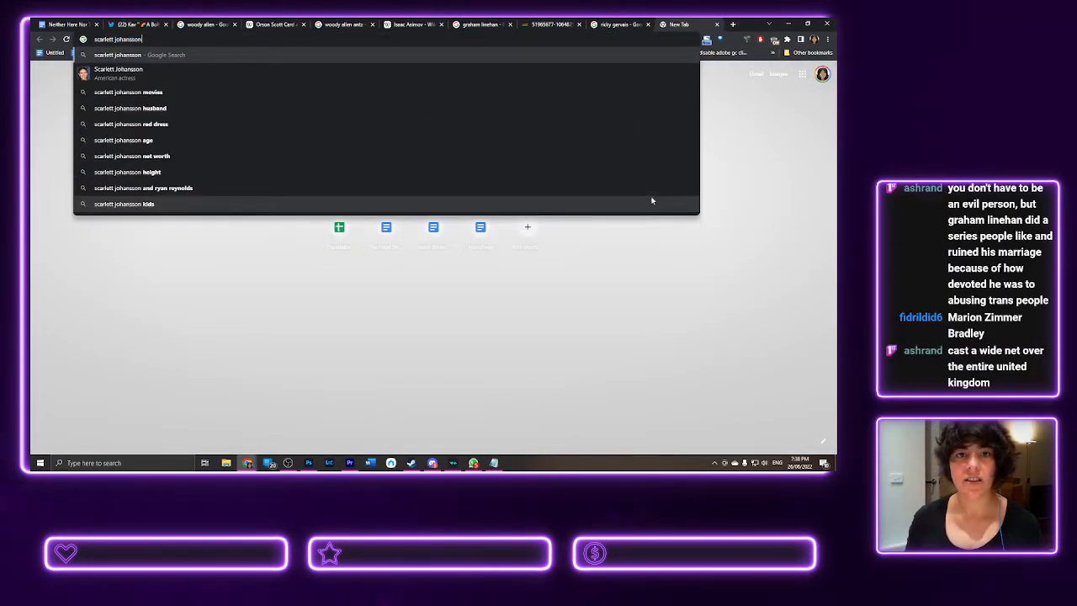
key(Return)
- Search for "marion zimmer bradley" in another new tab and show the image results
key(ctrl+t)
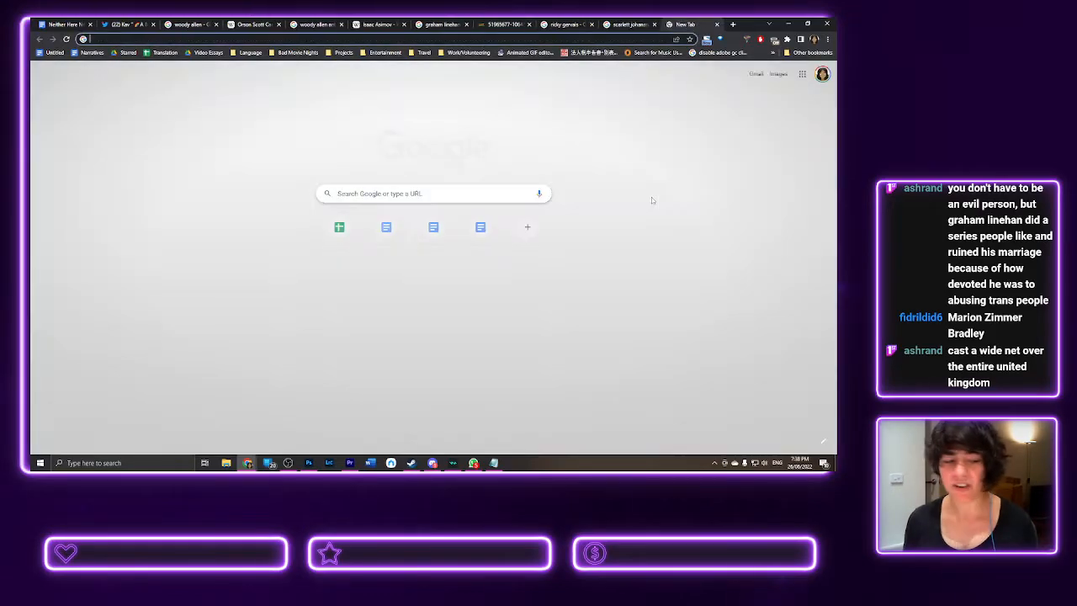
text(mario)
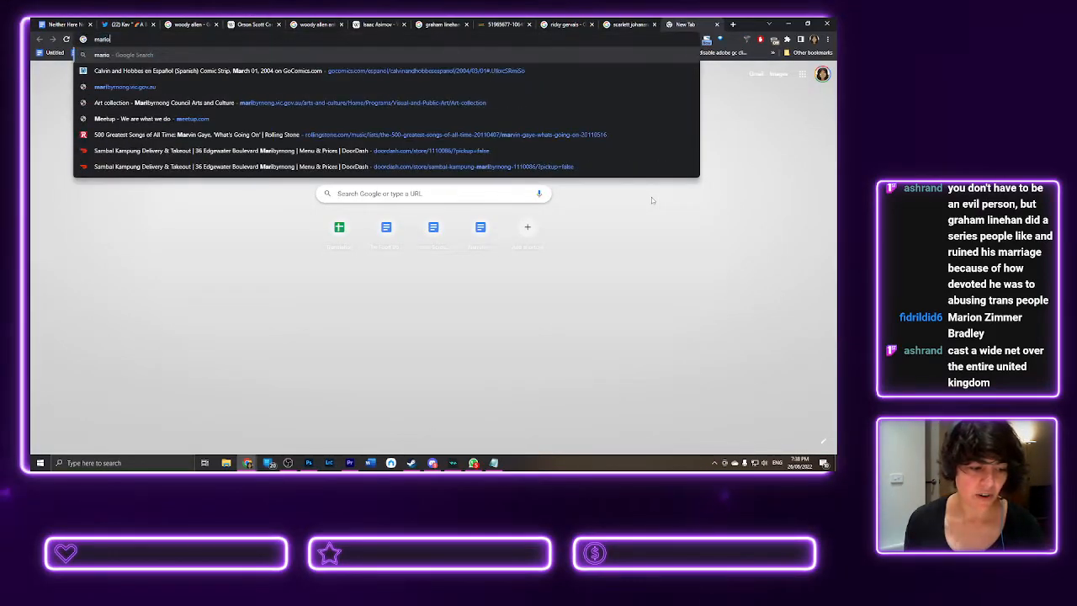
text(n zimmer bradley)
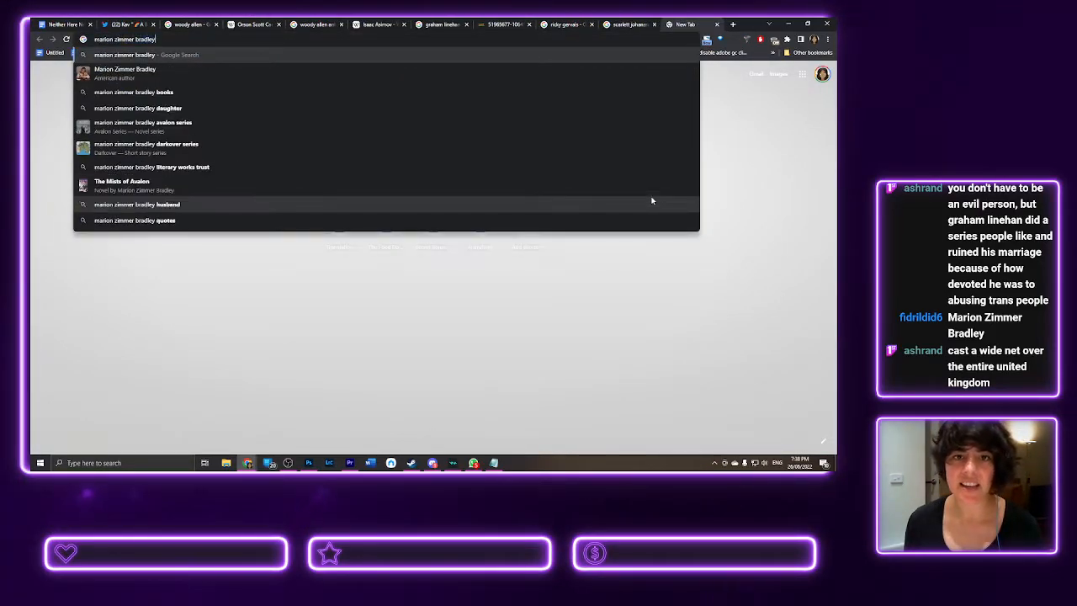
key(Return)
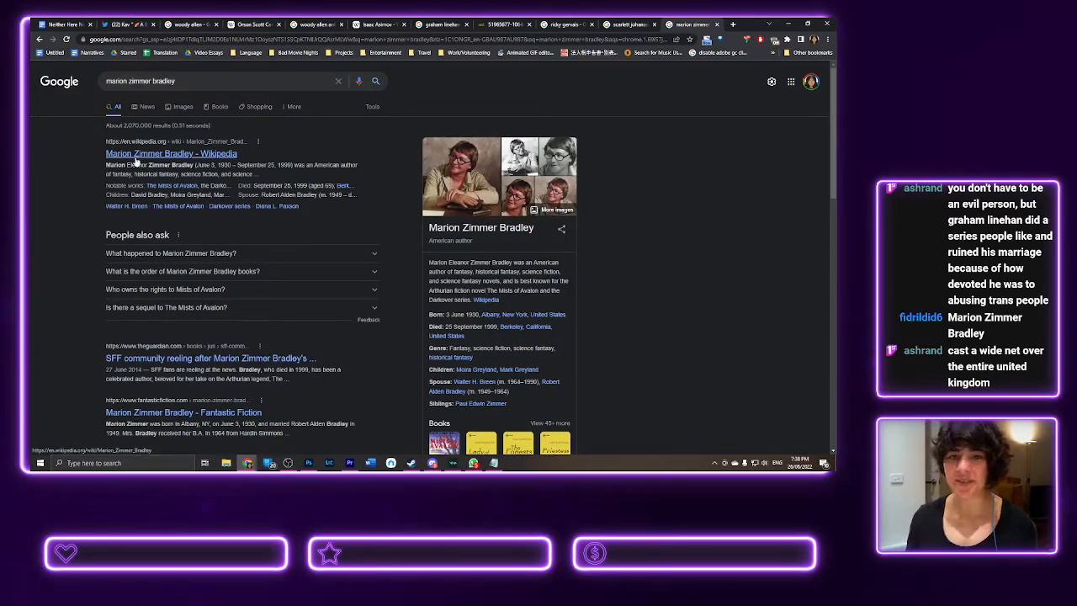
click(174, 113)
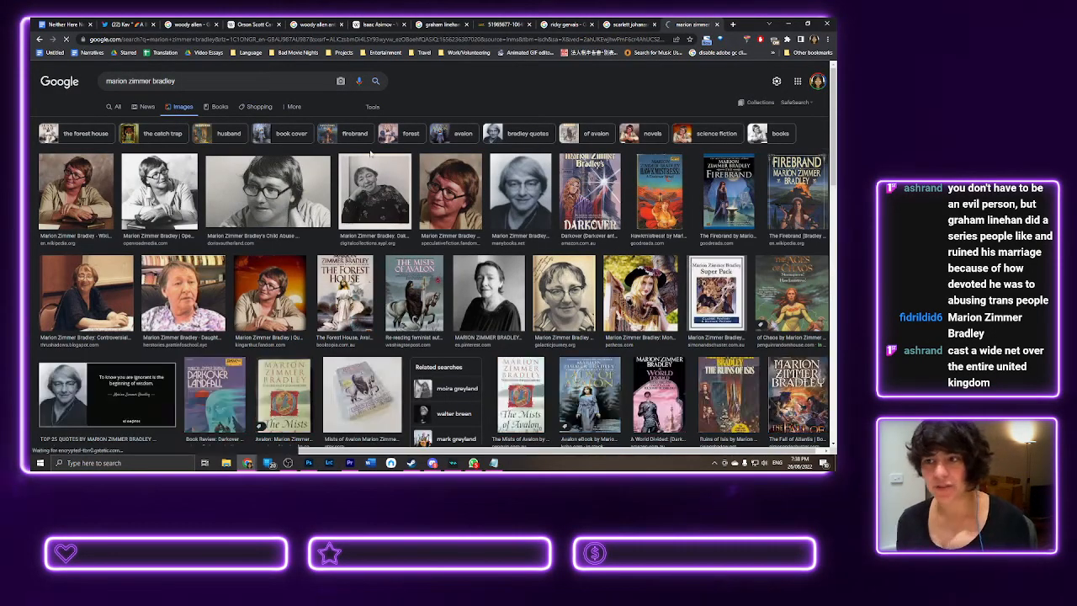
- Look back over the open Ricky Gervais and Graham Linehan image results, ending on the Marion Zimmer Bradley images
click(648, 24)
click(551, 24)
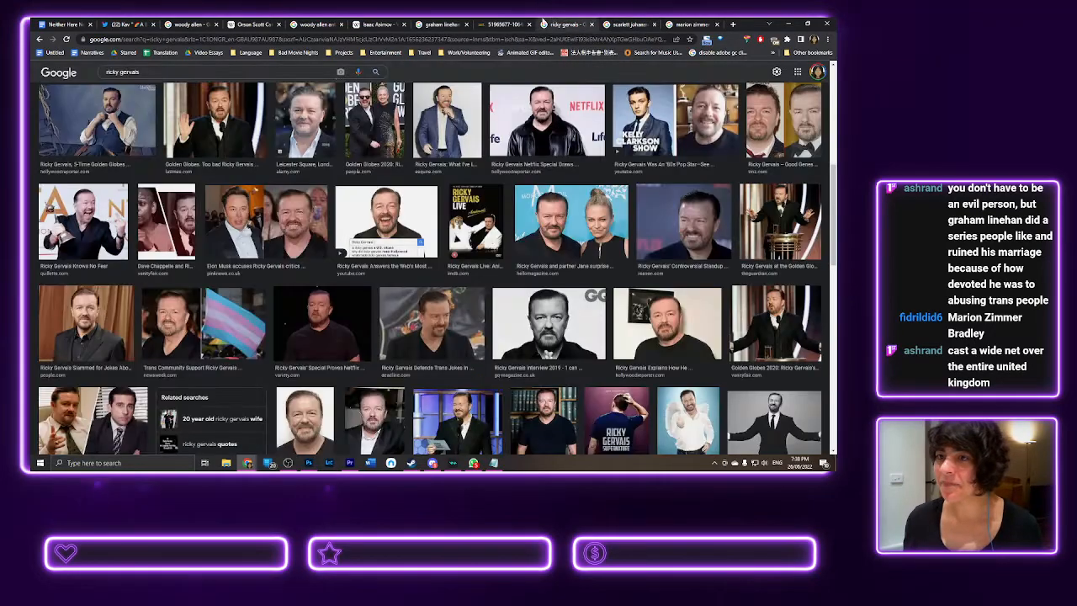
click(514, 24)
click(428, 23)
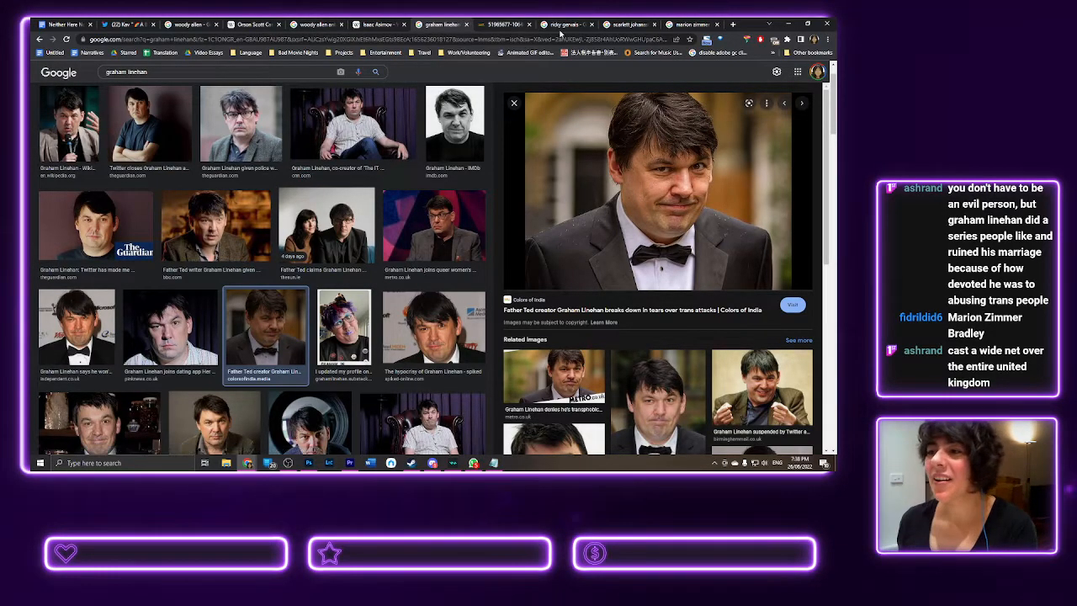
click(690, 24)
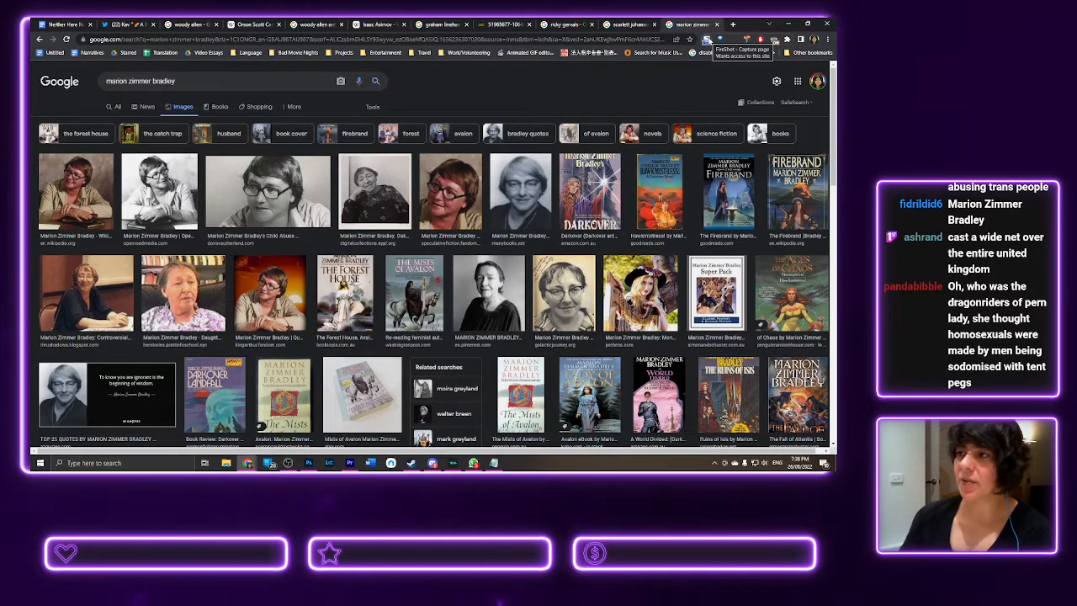
- Search for "dragonriders of pern author" in a new tab and open Anne McCaffrey's Wikipedia article
click(733, 25)
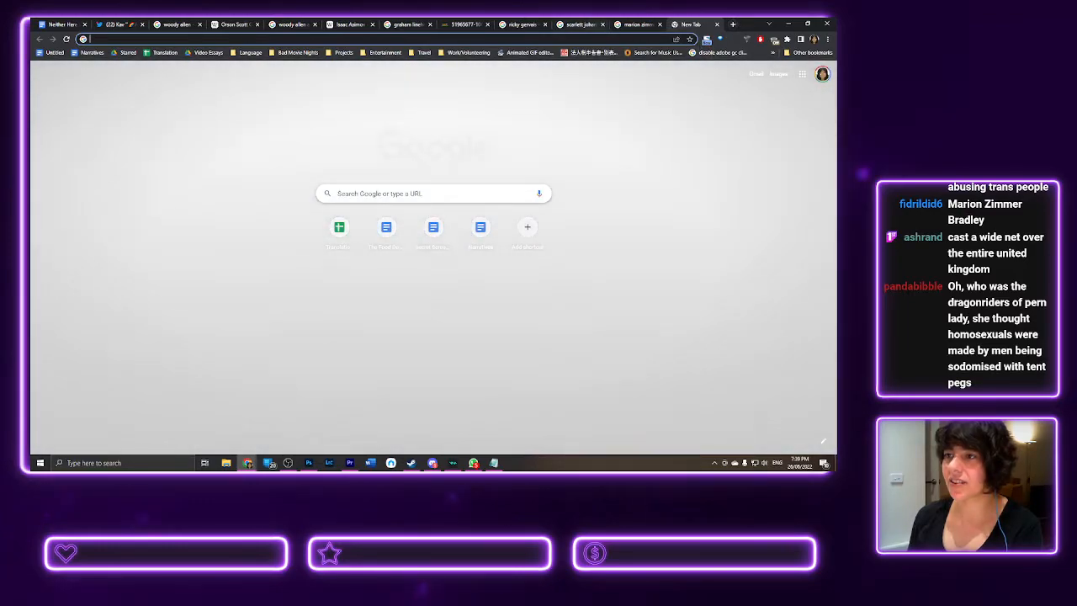
click(575, 40)
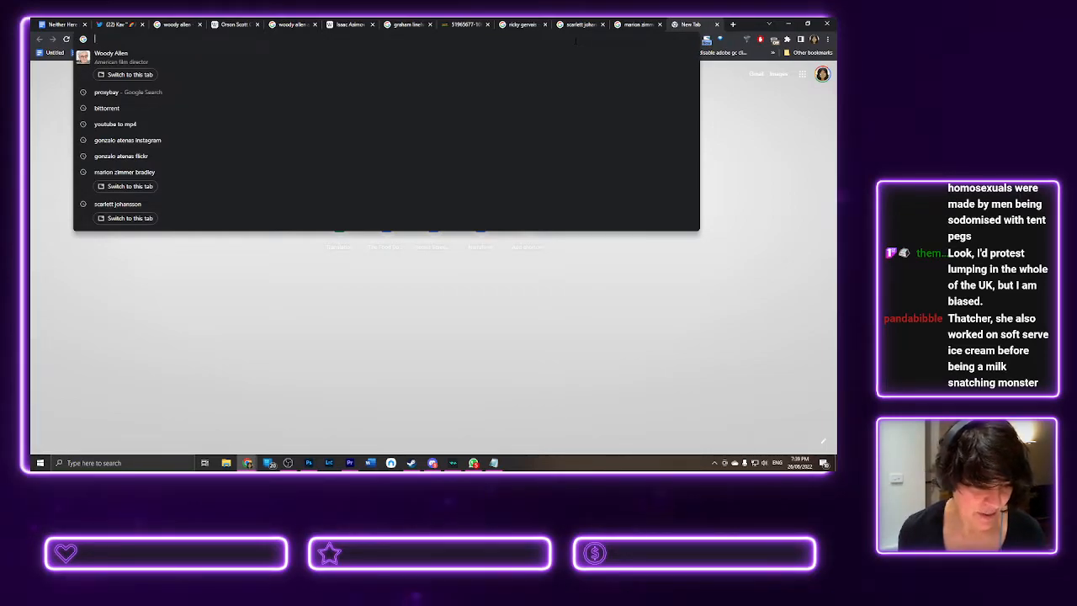
text(dragon)
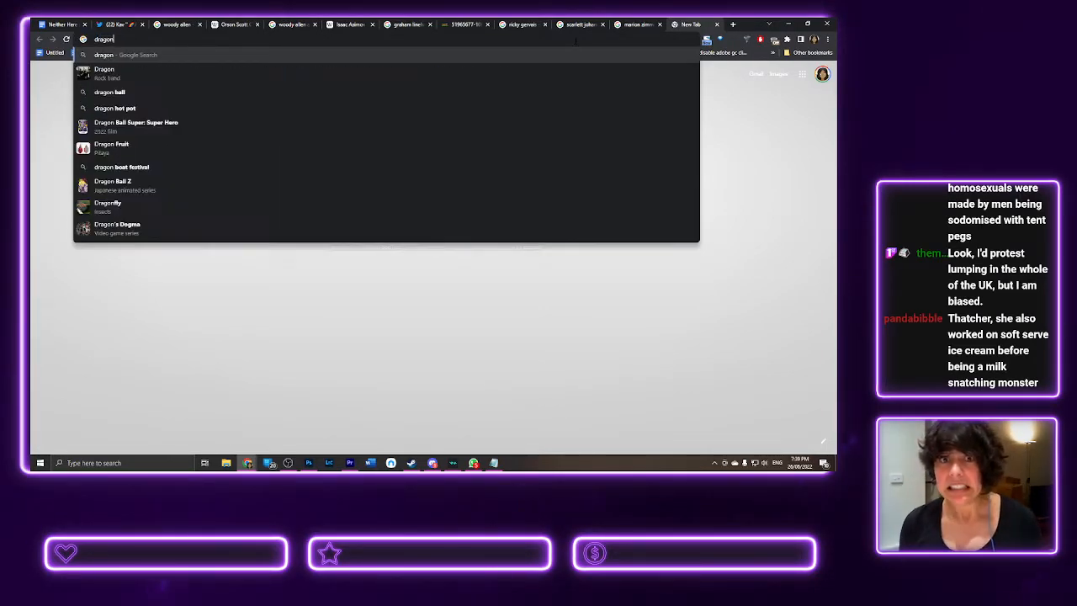
text(rider)
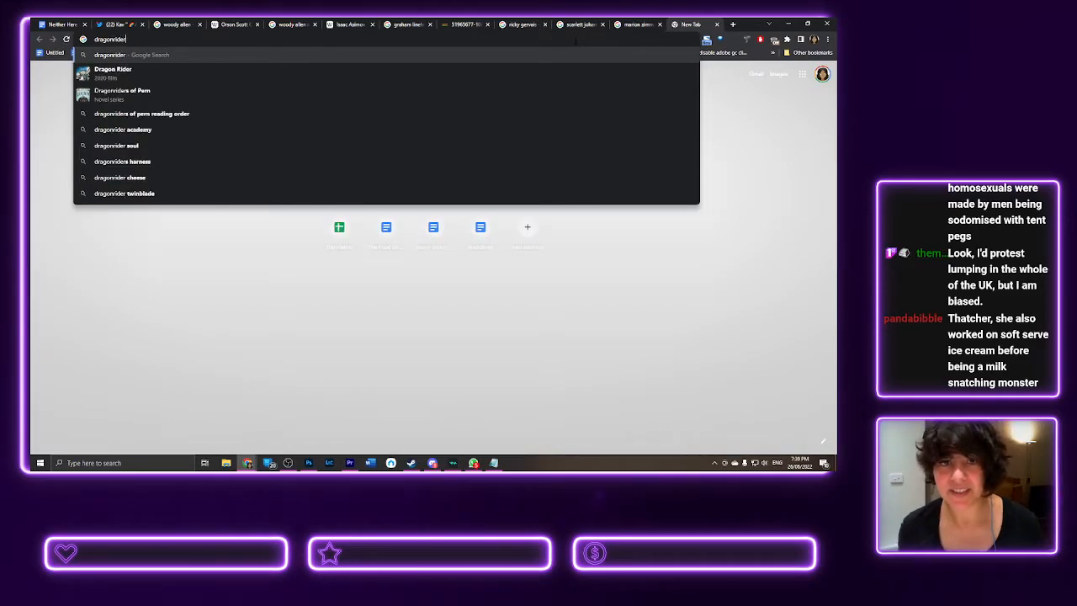
key(Down)
key(Down)
text(author)
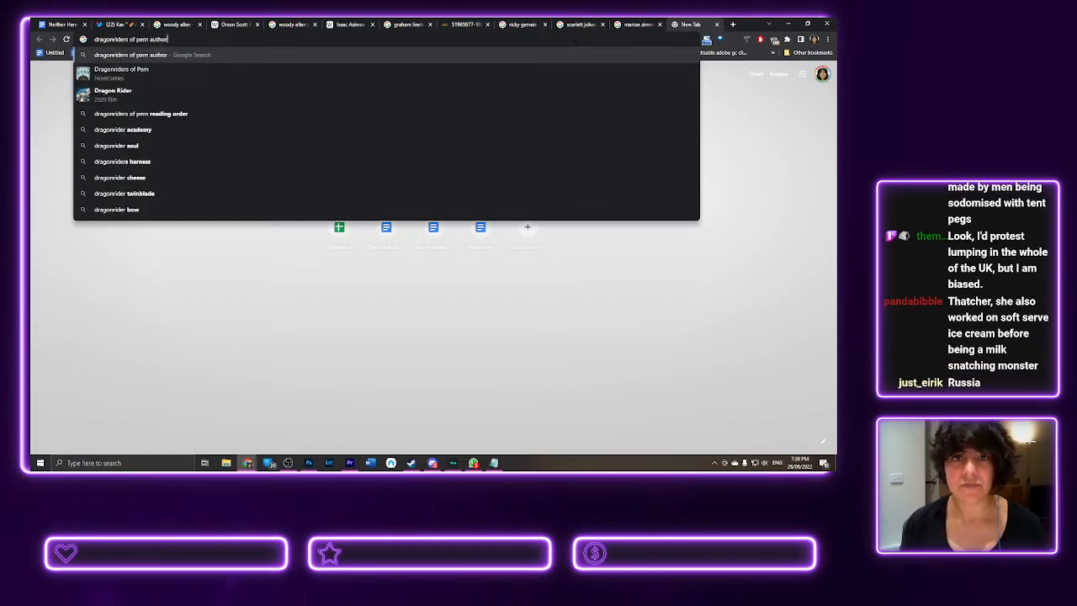
key(Return)
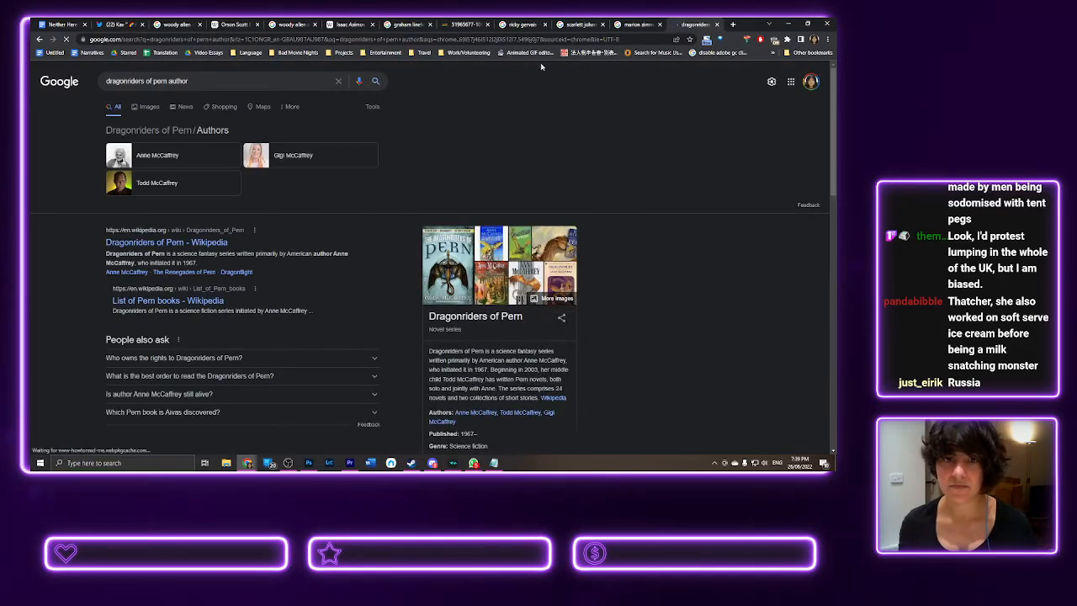
click(476, 413)
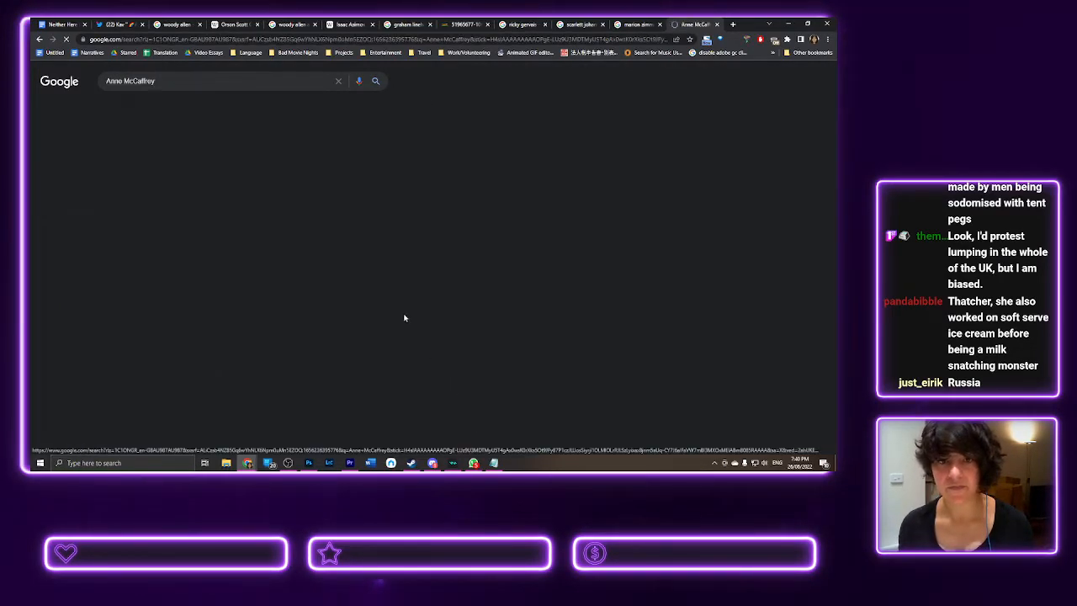
click(137, 244)
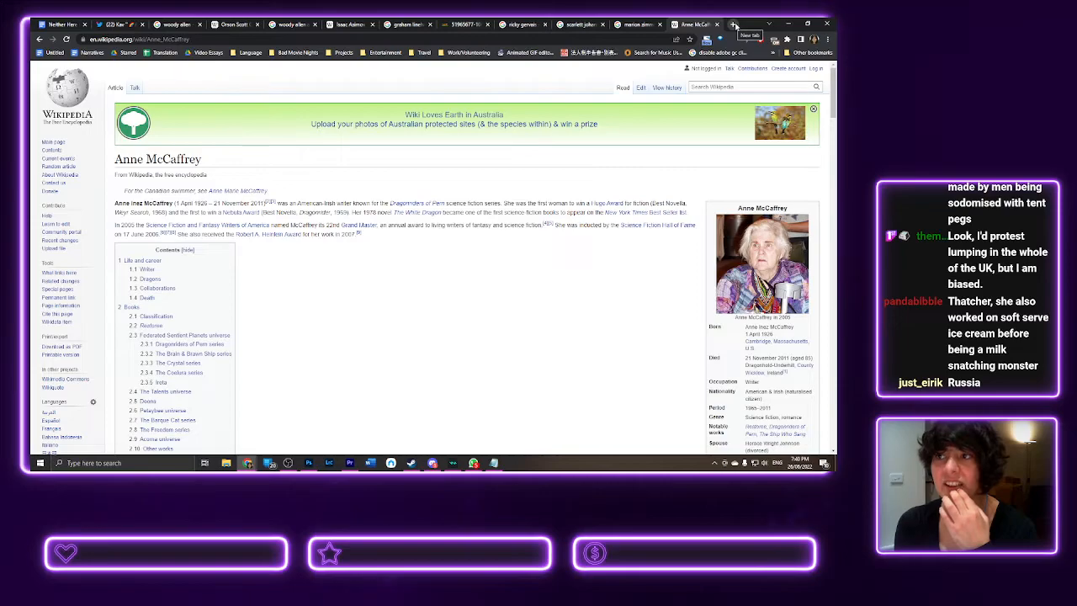
- Search for "arrested development" in a new tab and refine the search to "arrested development cast"
click(734, 24)
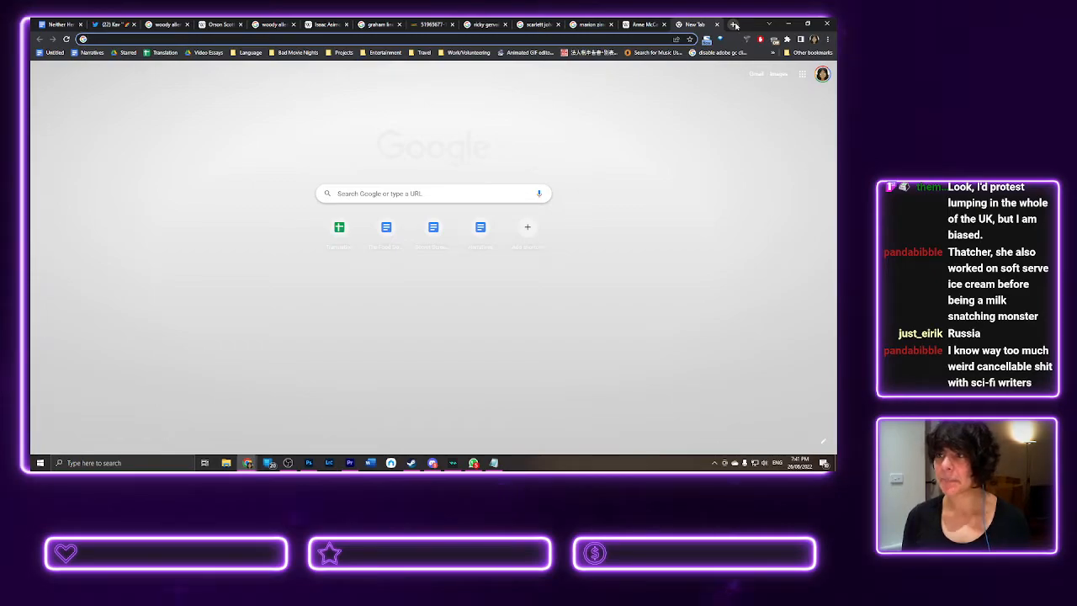
text(arrested development)
key(Return)
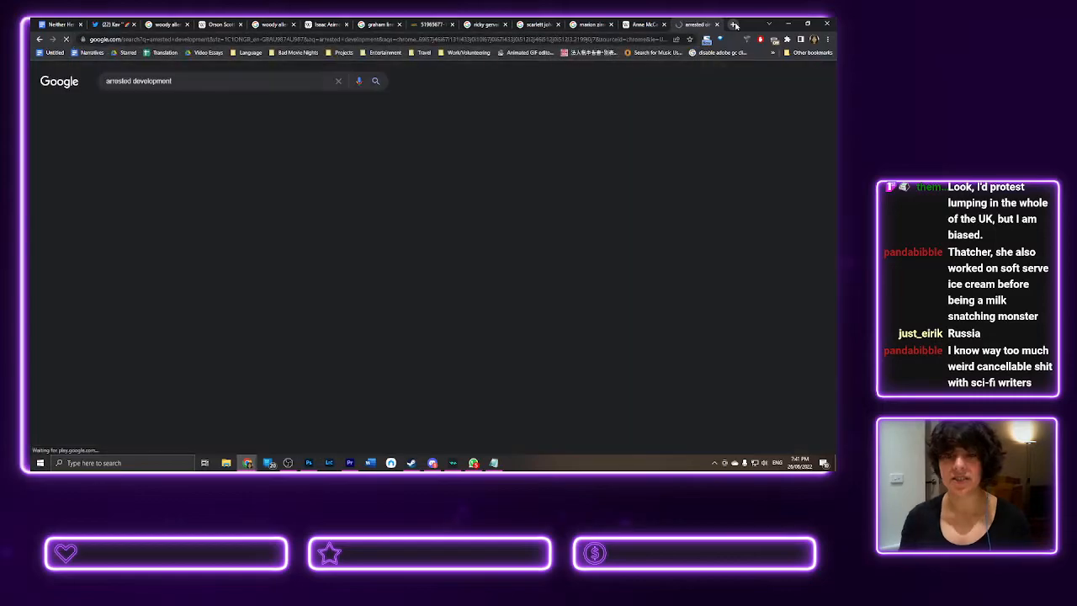
scroll(509, 328, down, 3)
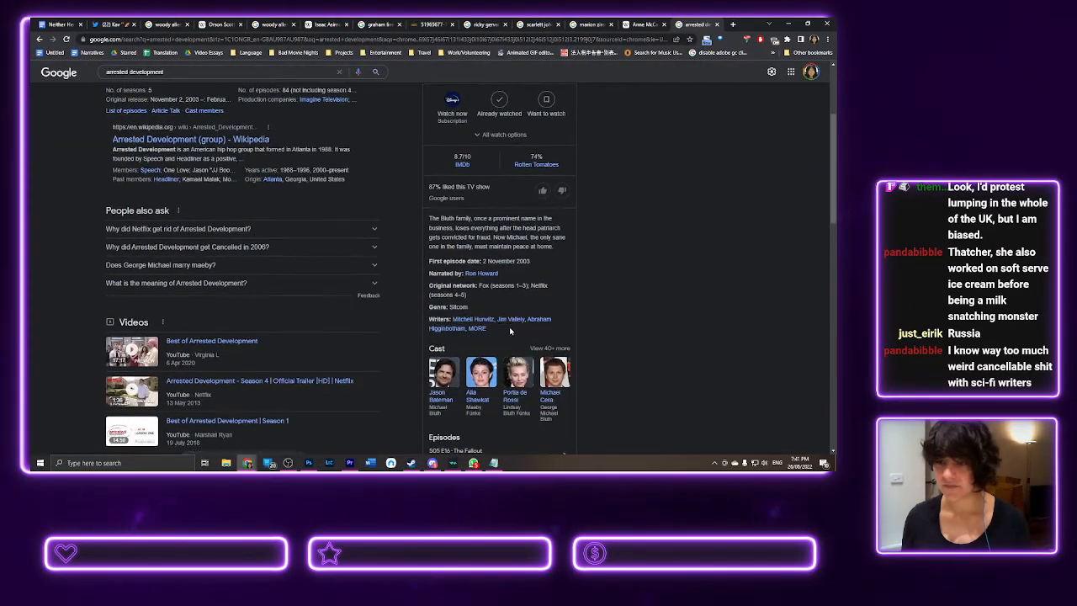
scroll(174, 171, up, 1)
scroll(173, 171, up, 1)
click(194, 80)
text(cast)
key(Return)
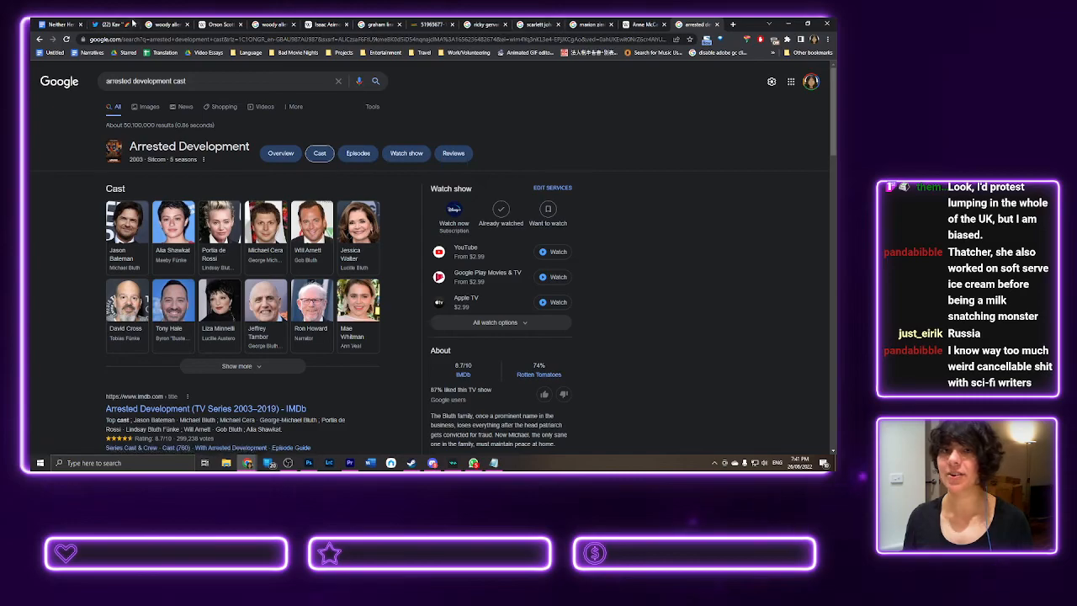
- Find Jeffrey Tambor's image results from the cast list and open the NPR photo of him in its own tab
click(259, 337)
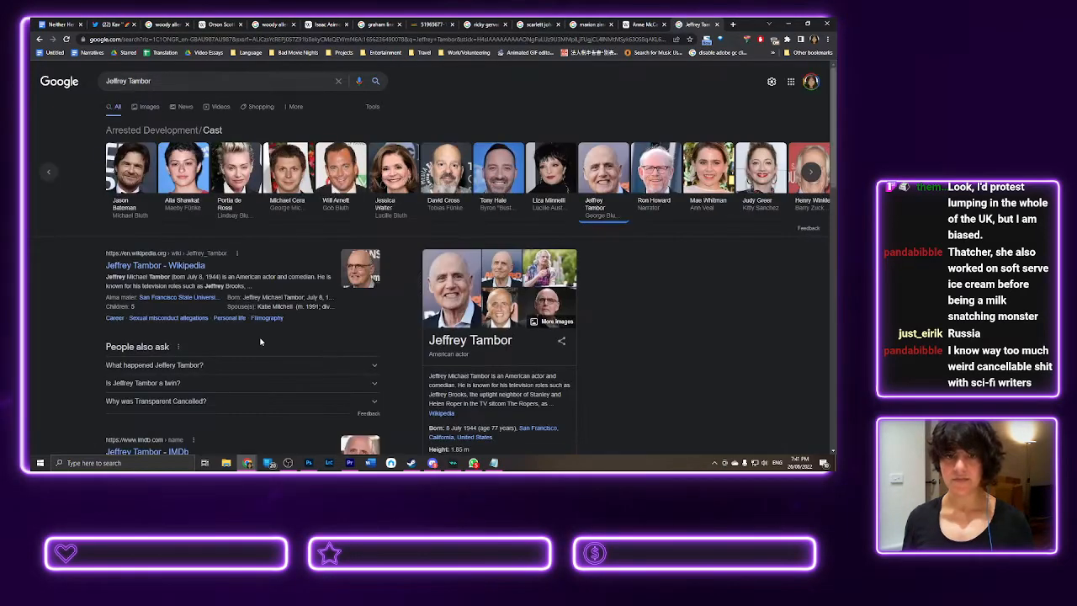
click(149, 106)
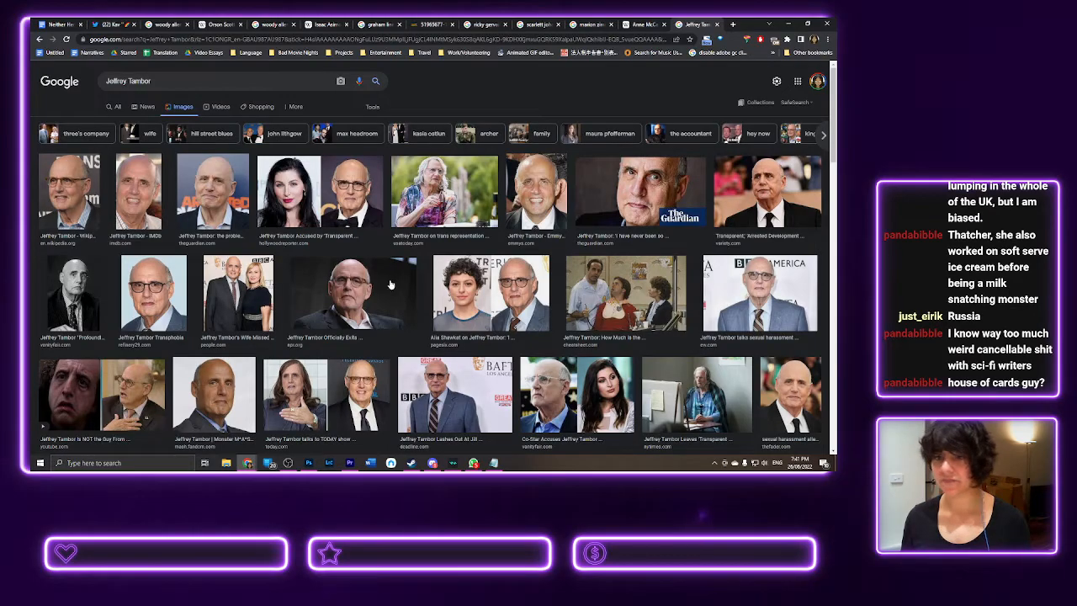
scroll(368, 288, down, 2)
scroll(368, 288, down, 4)
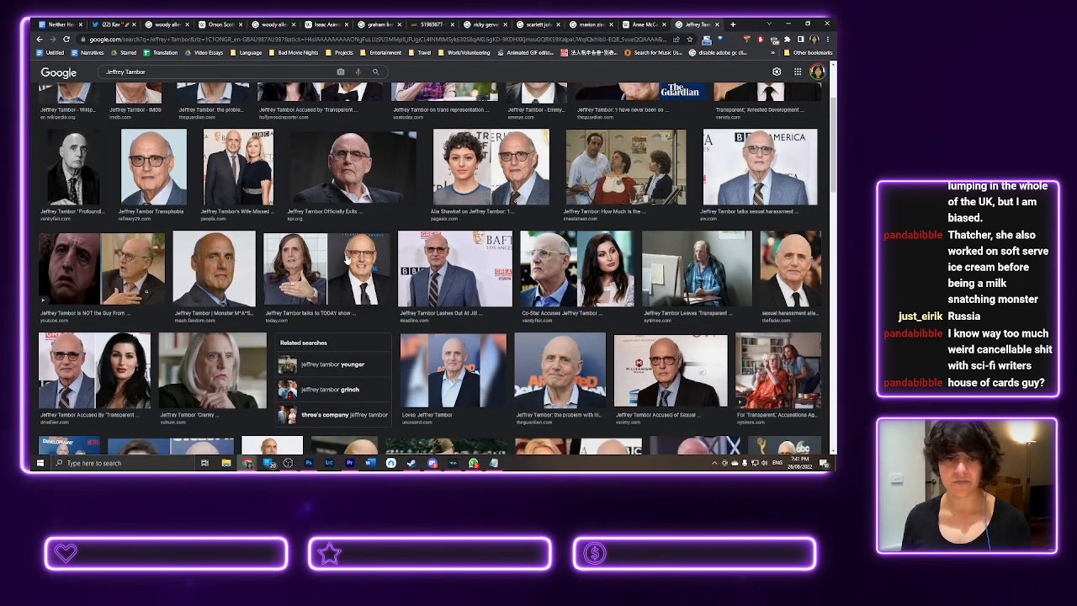
click(341, 184)
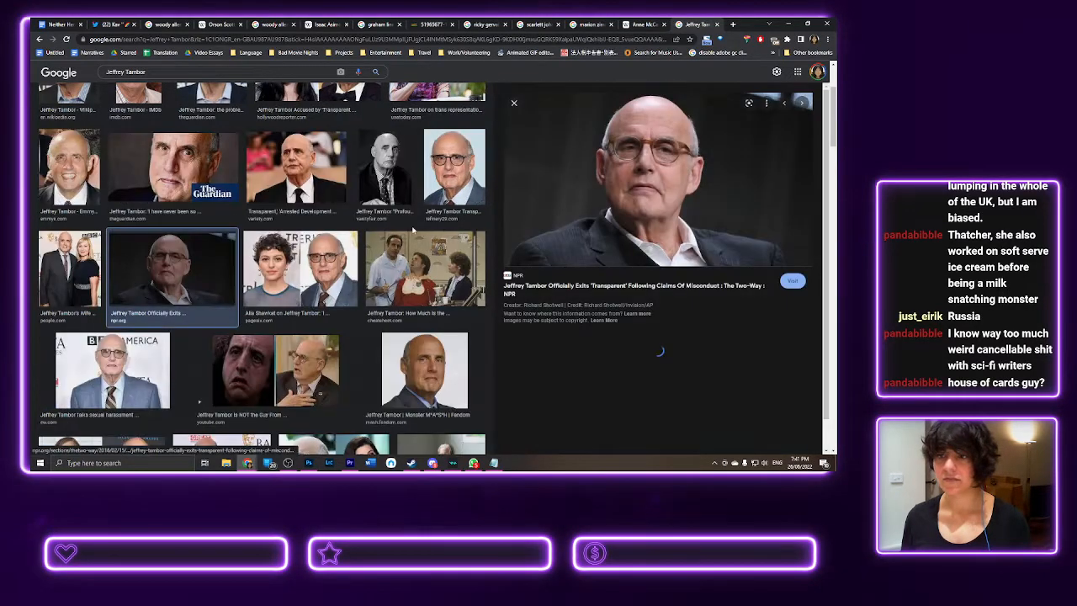
right_click(620, 195)
click(654, 271)
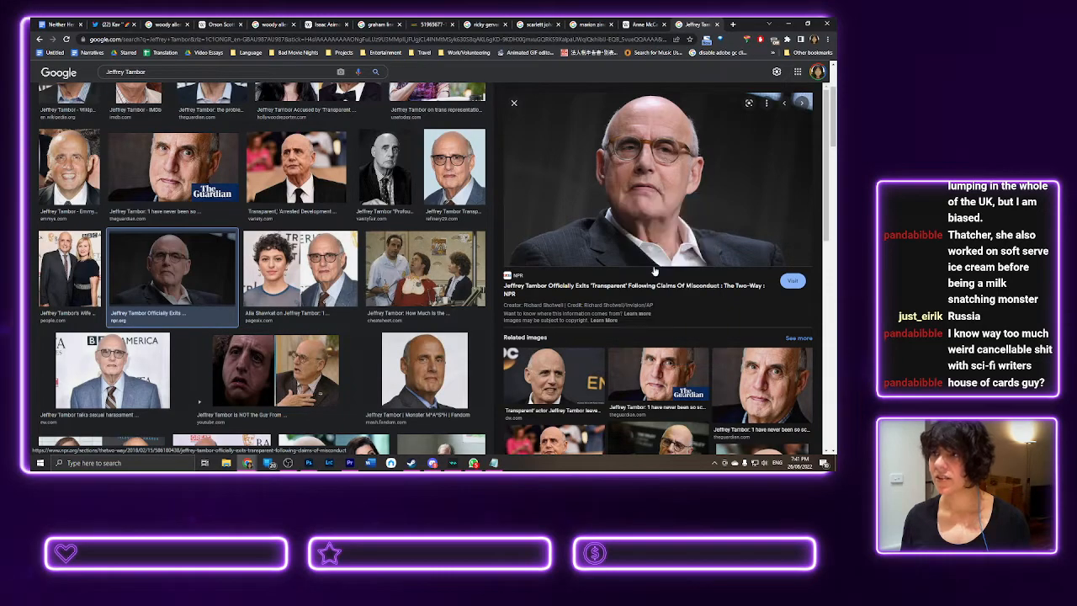
click(699, 24)
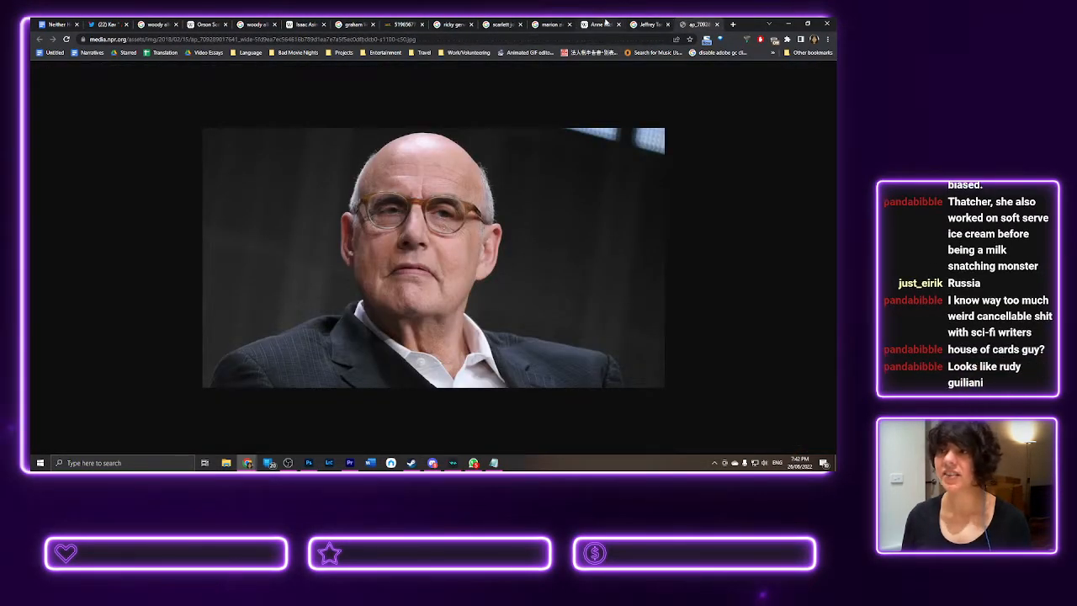
- Search for "kevin spacey" in a new tab and show the image results
click(732, 25)
text(kevin spacey)
key(Return)
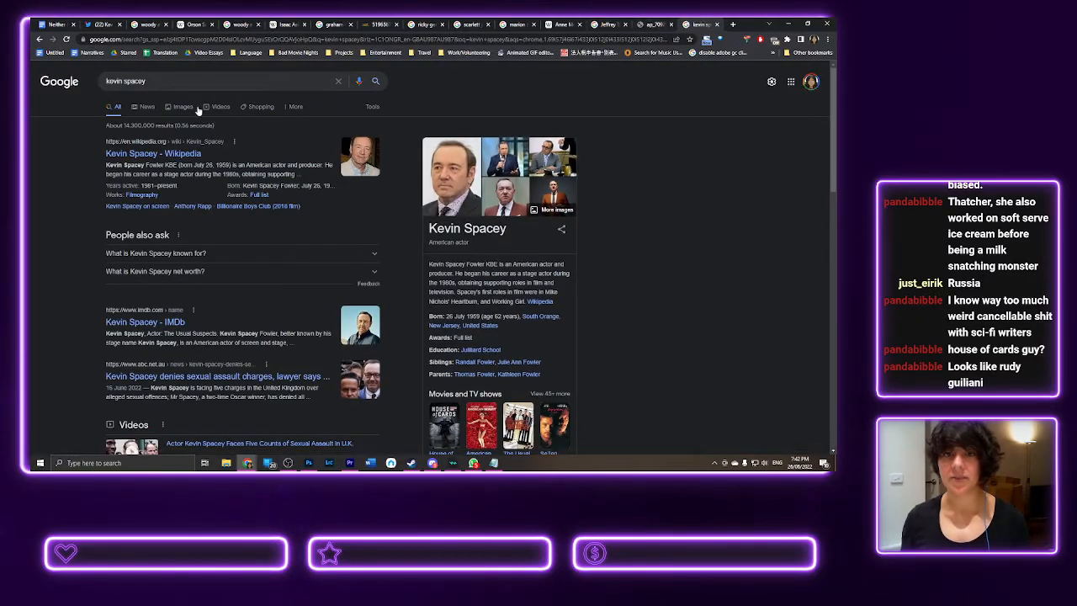
click(181, 107)
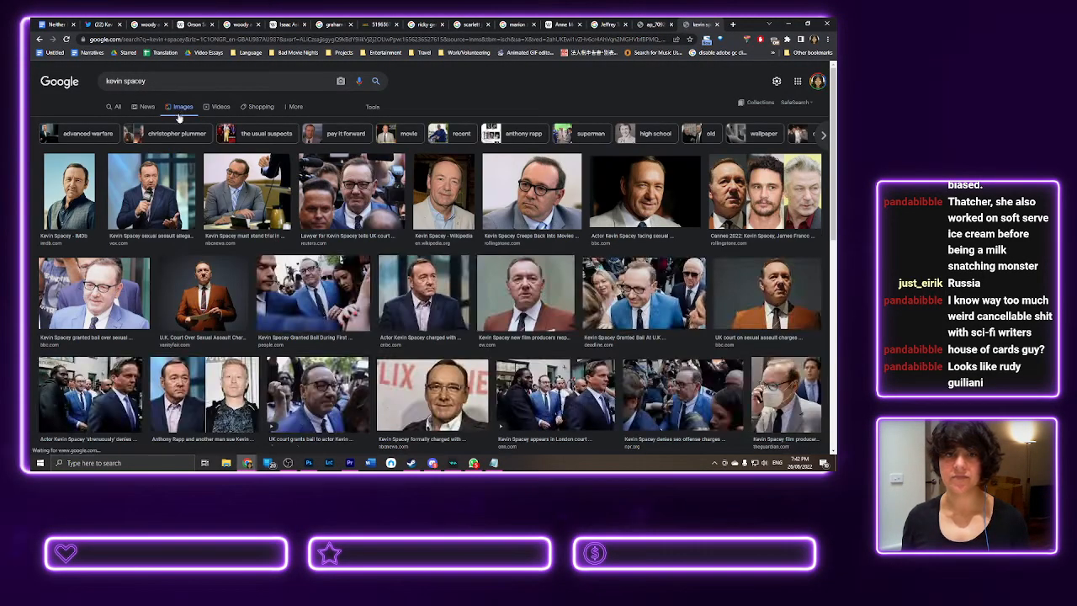
- Browse the Kevin Spacey image results for a usable photo
scroll(543, 205, down, 1)
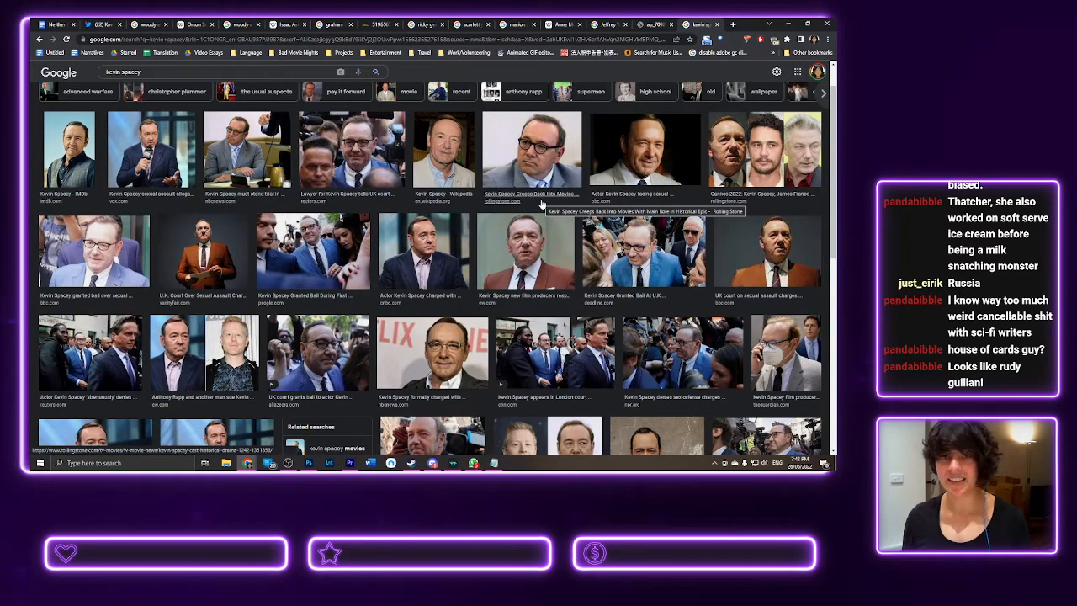
scroll(543, 205, down, 1)
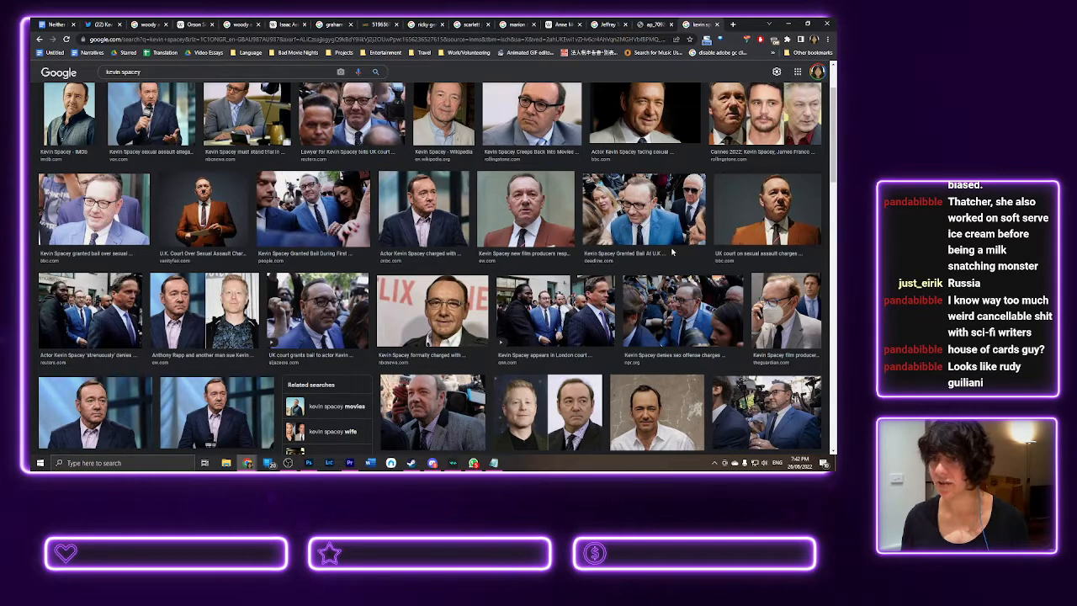
scroll(671, 251, up, 2)
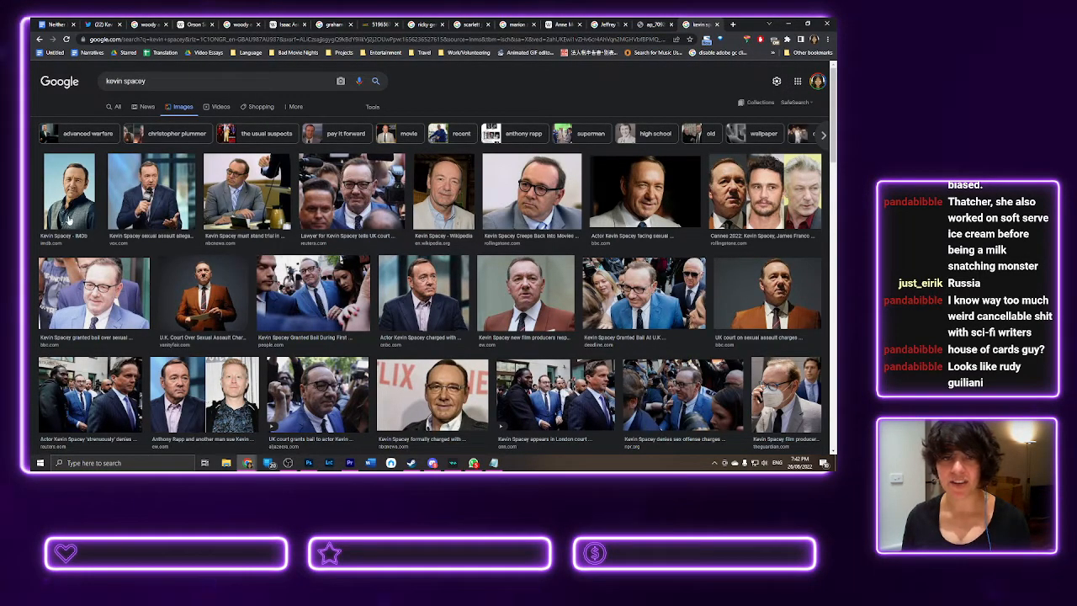
scroll(303, 242, down, 2)
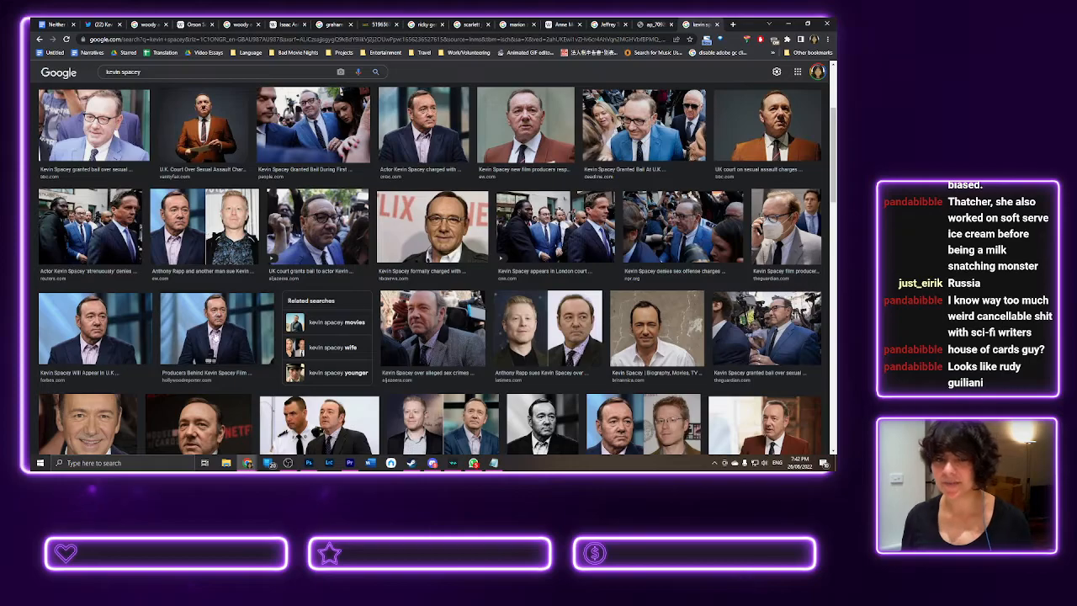
scroll(473, 340, down, 1)
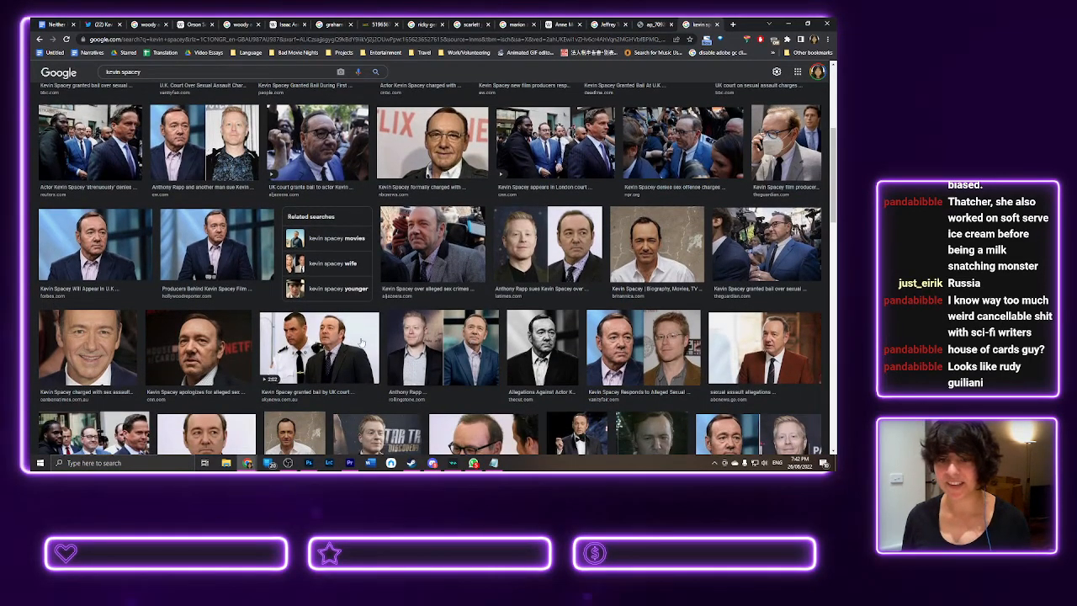
scroll(362, 342, down, 2)
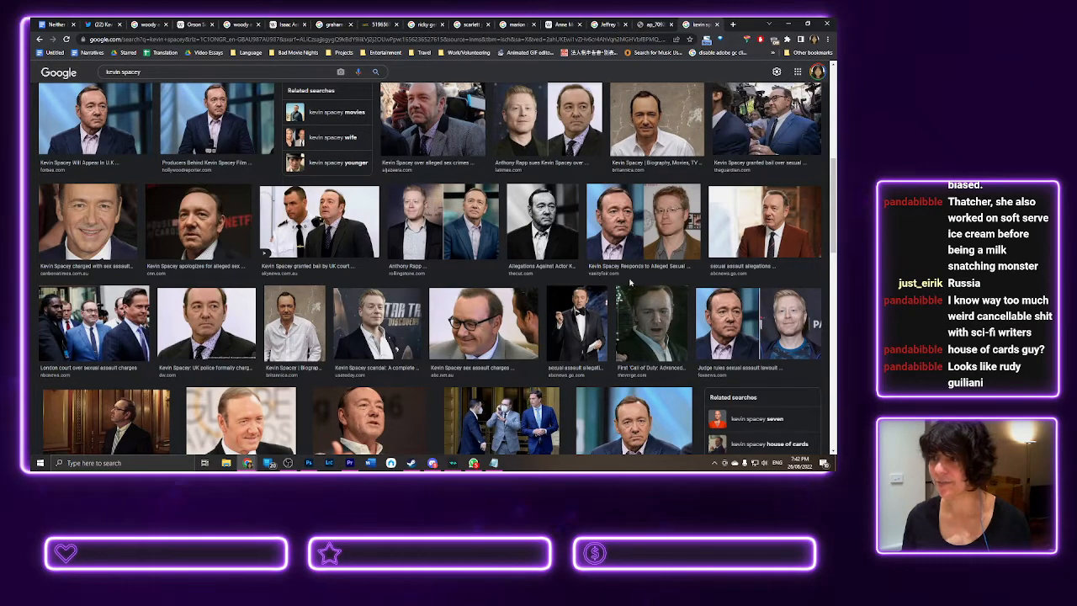
scroll(536, 262, down, 2)
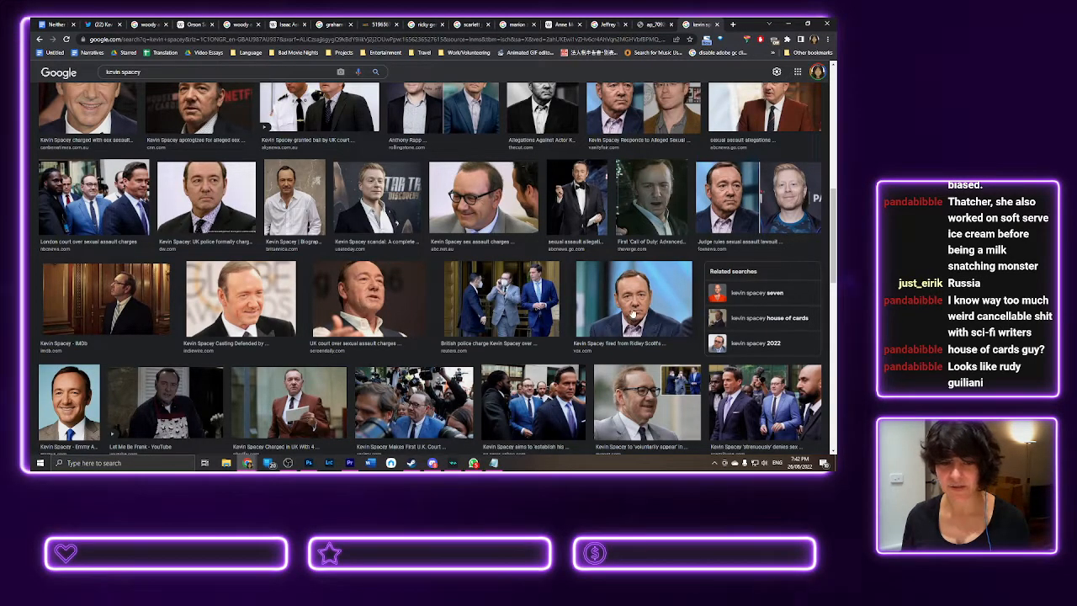
scroll(633, 313, down, 2)
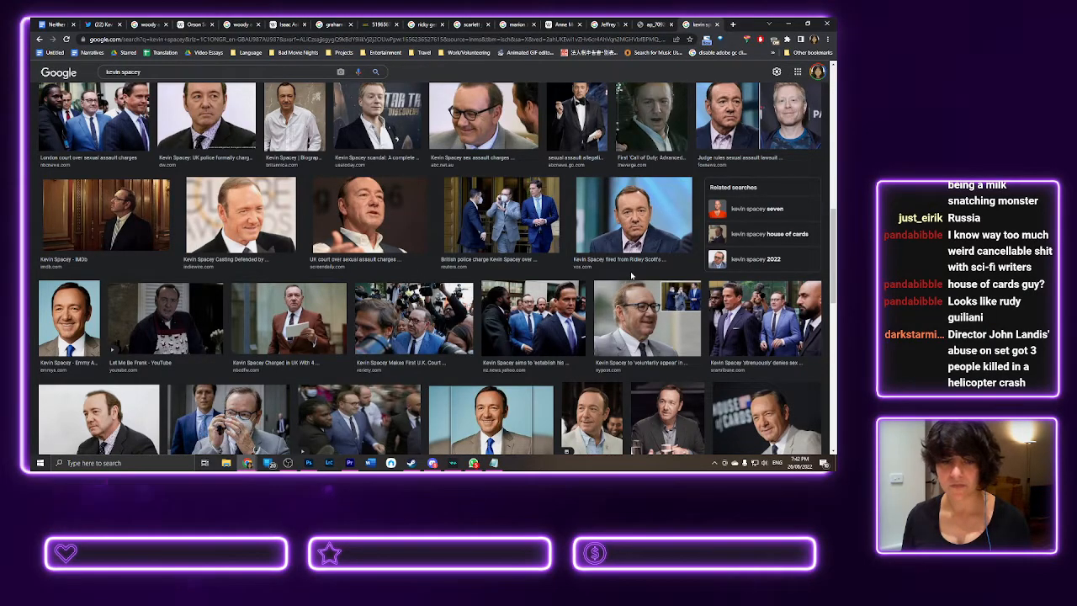
scroll(631, 275, down, 1)
scroll(633, 269, up, 1)
scroll(641, 233, down, 5)
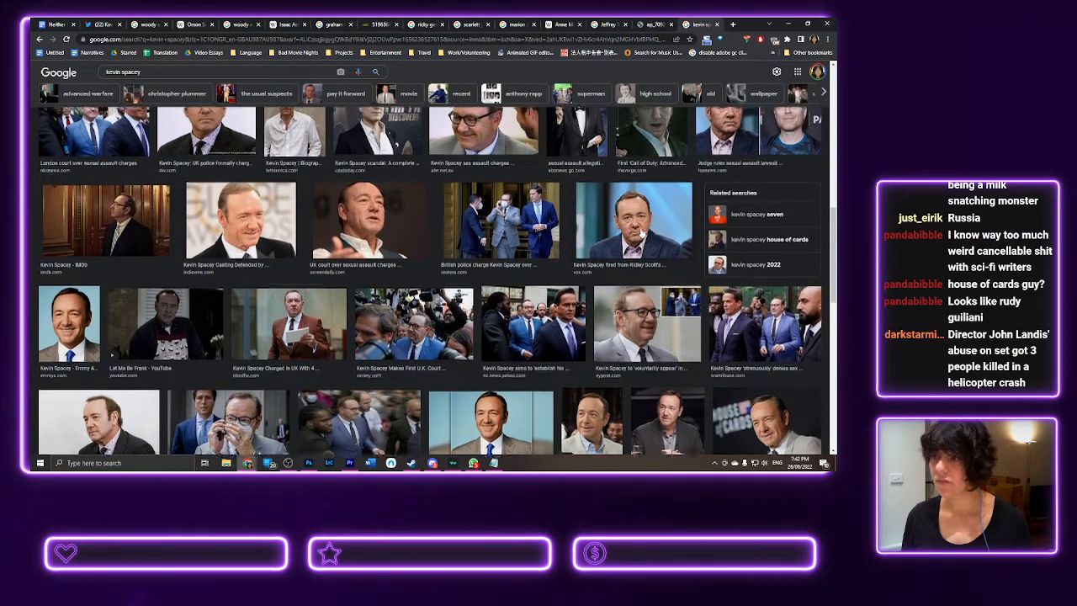
scroll(641, 234, down, 3)
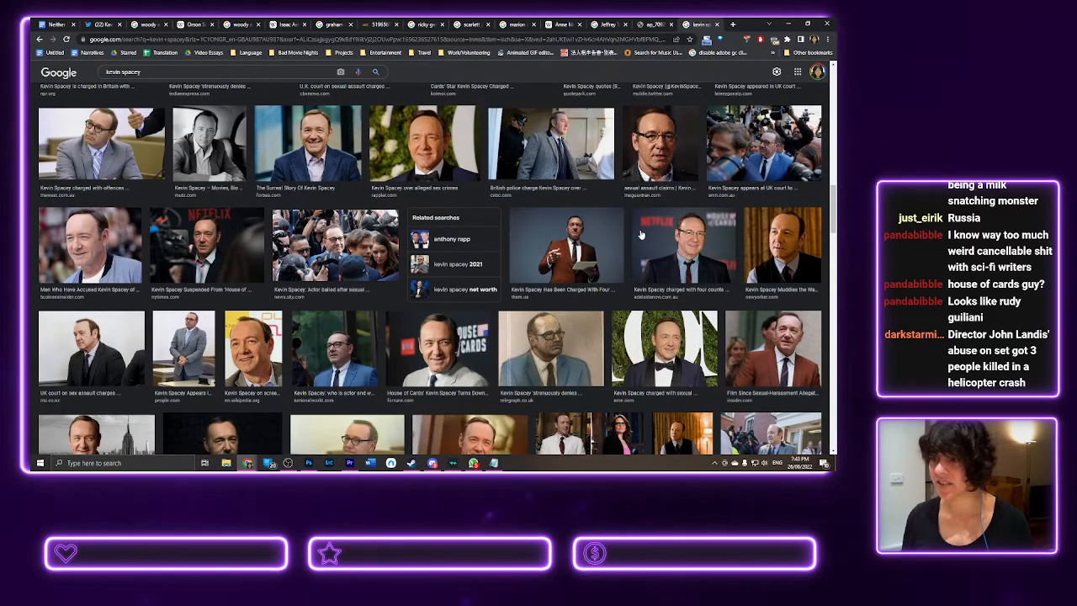
scroll(263, 333, down, 3)
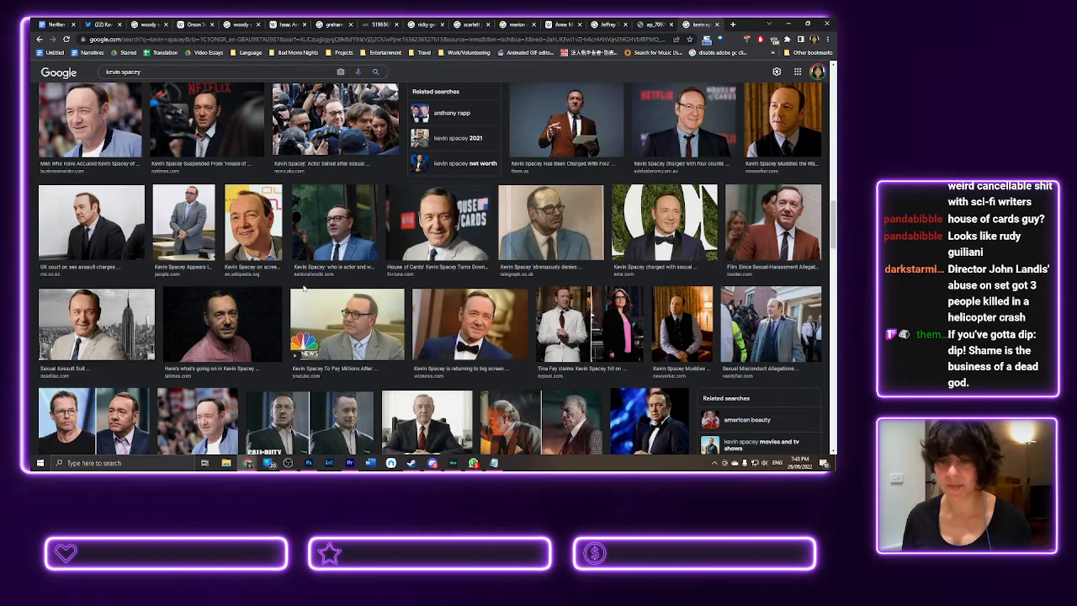
scroll(499, 324, down, 3)
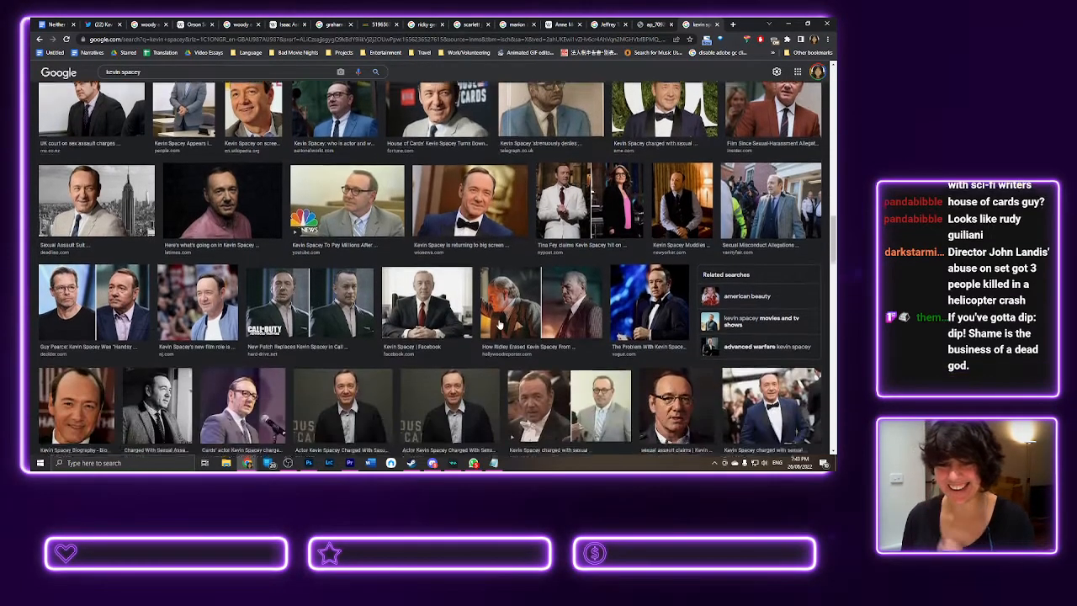
scroll(499, 324, down, 1)
scroll(499, 324, down, 1)
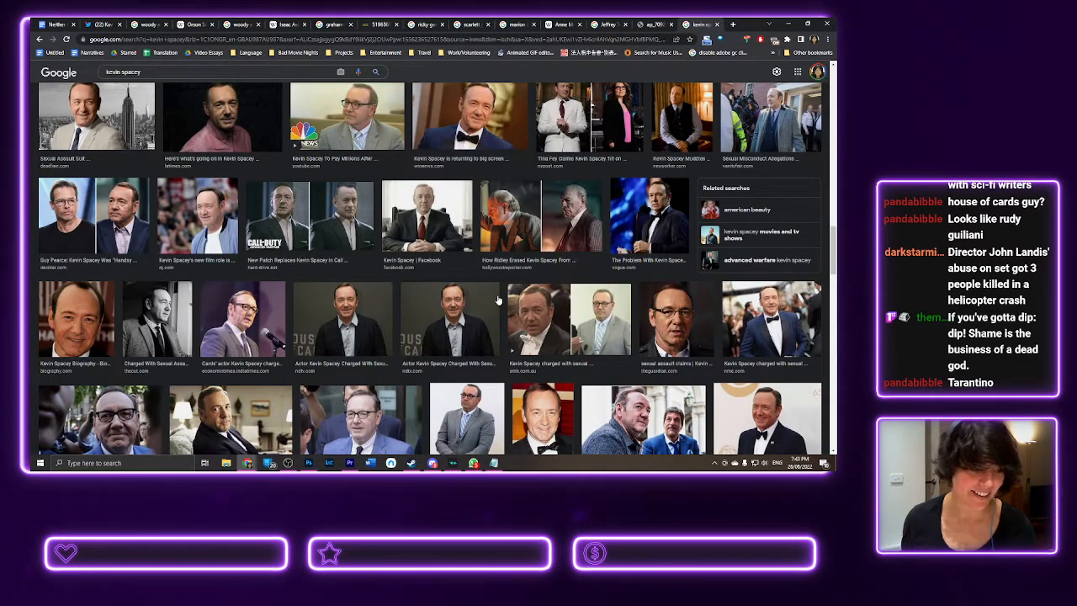
- Search for "john landis" in a new tab and show the image results
click(733, 24)
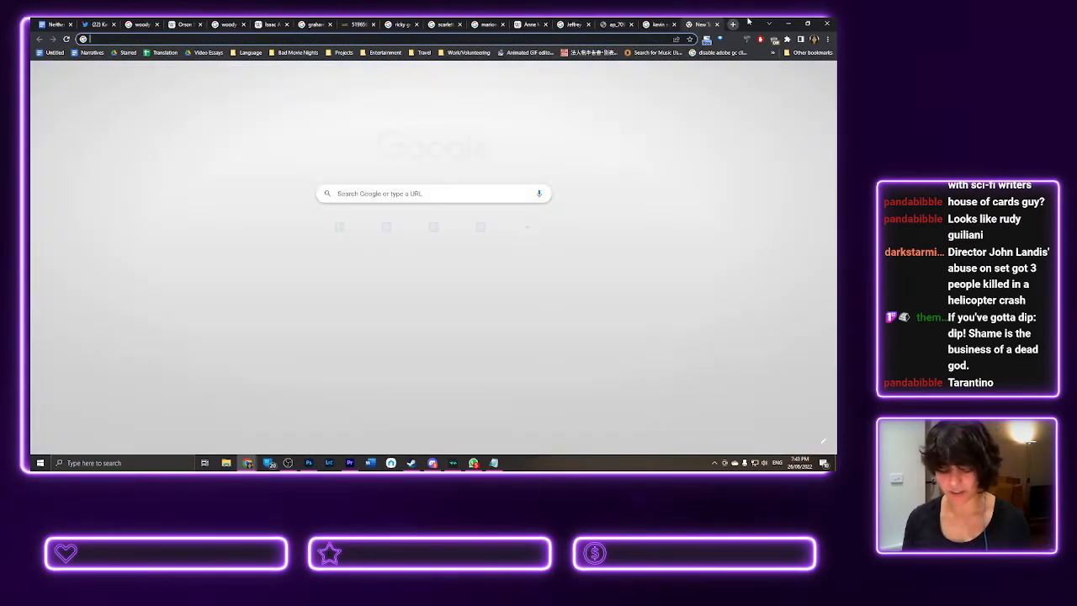
text(john landis)
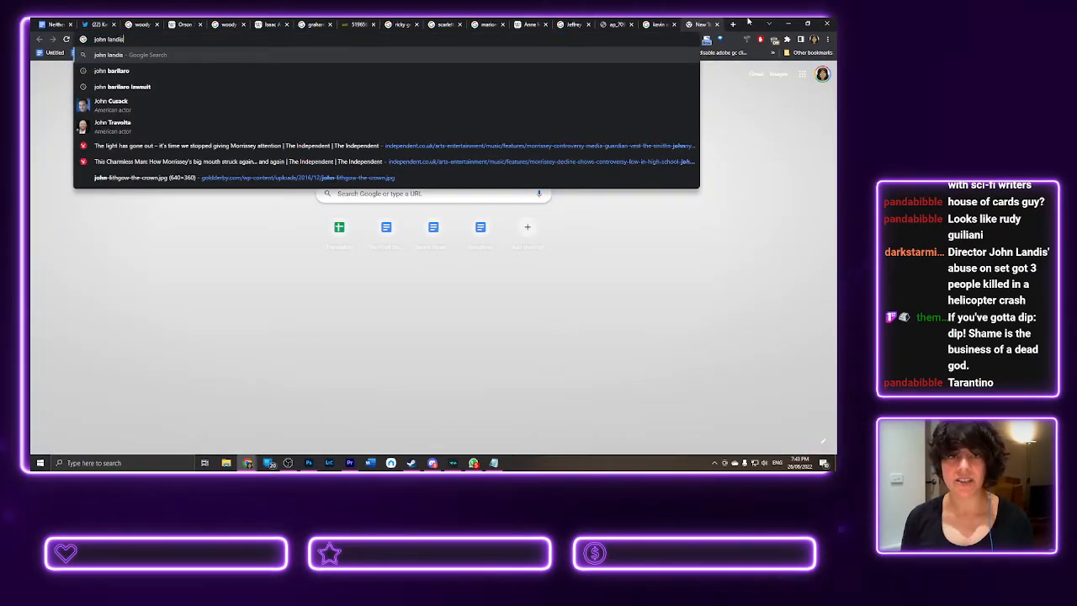
key(Return)
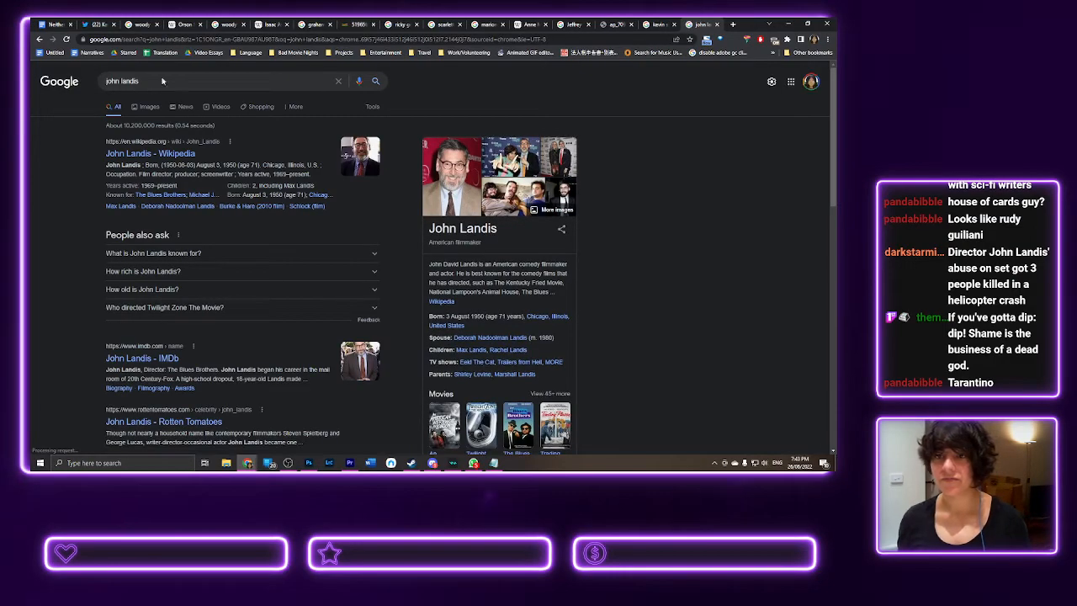
click(152, 109)
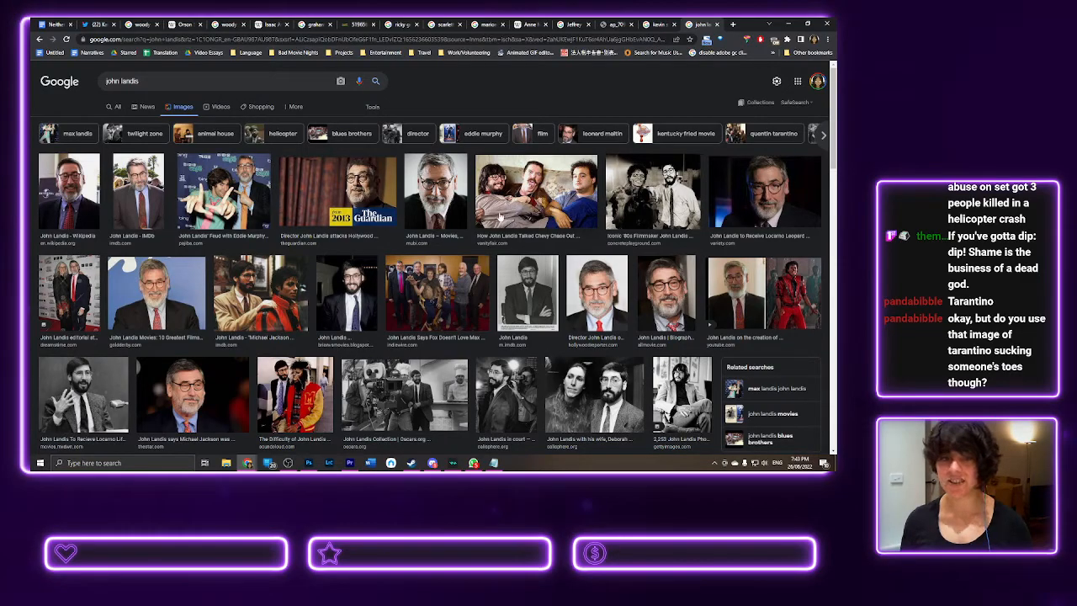
- Open the Toronto Star photo of John Landis in its own tab and close his image search tab
scroll(232, 311, down, 1)
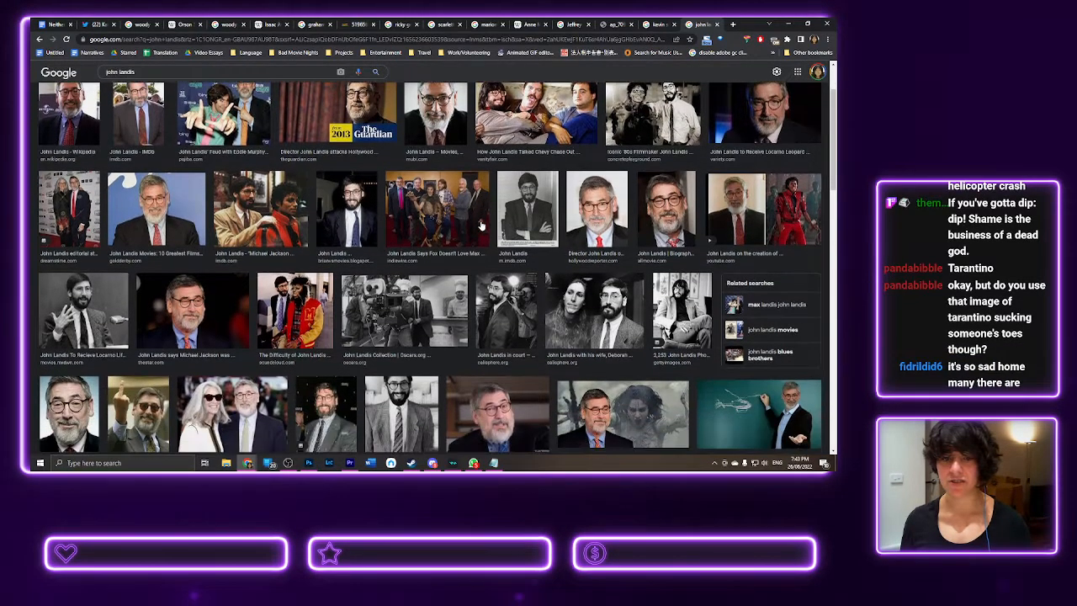
click(222, 320)
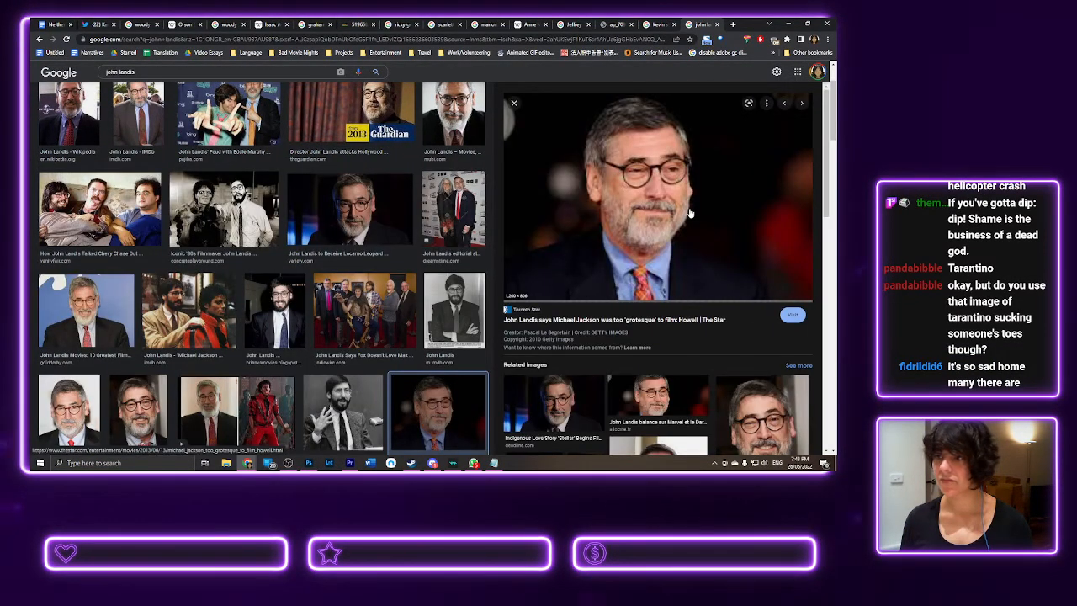
right_click(628, 222)
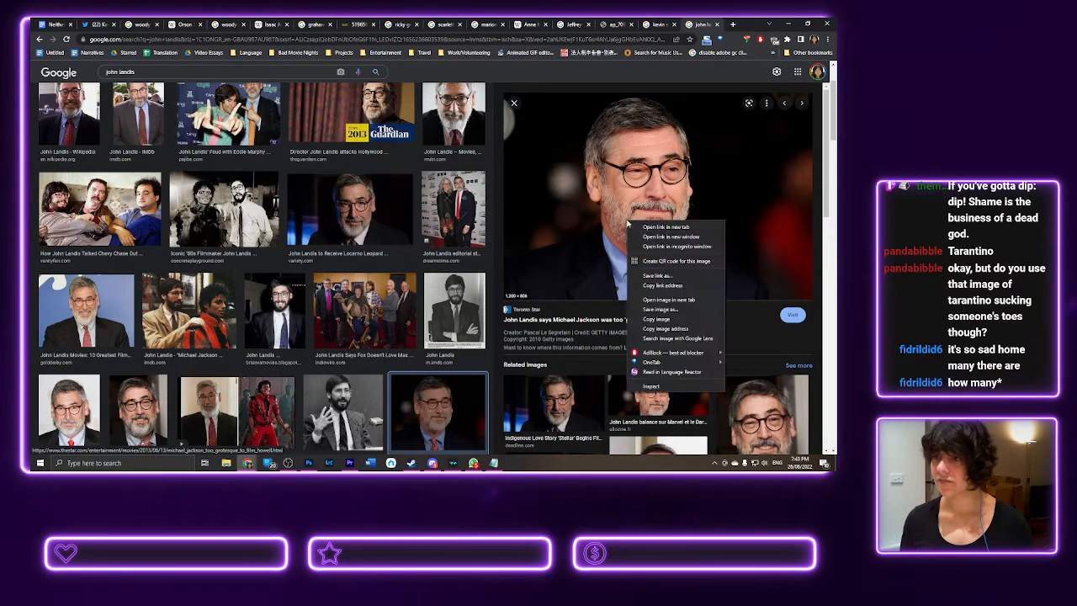
click(656, 299)
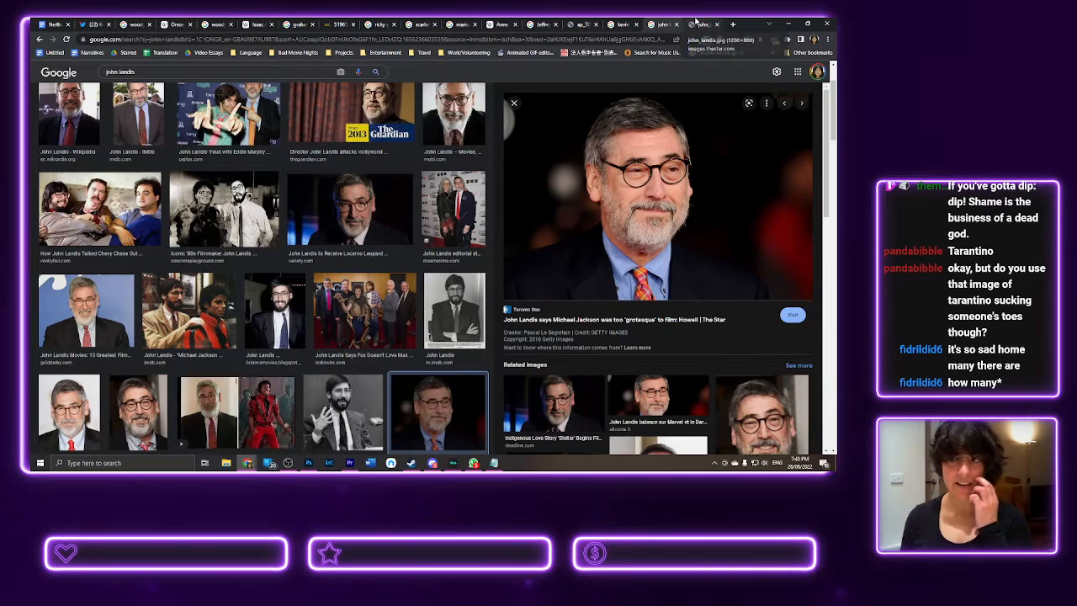
click(699, 24)
click(665, 21)
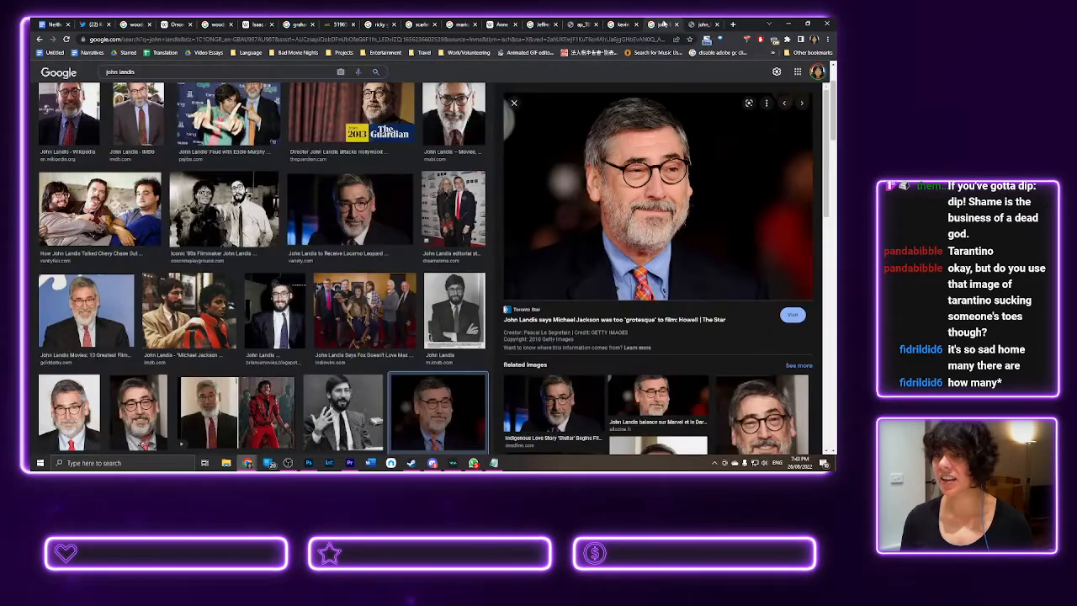
key(ctrl+w)
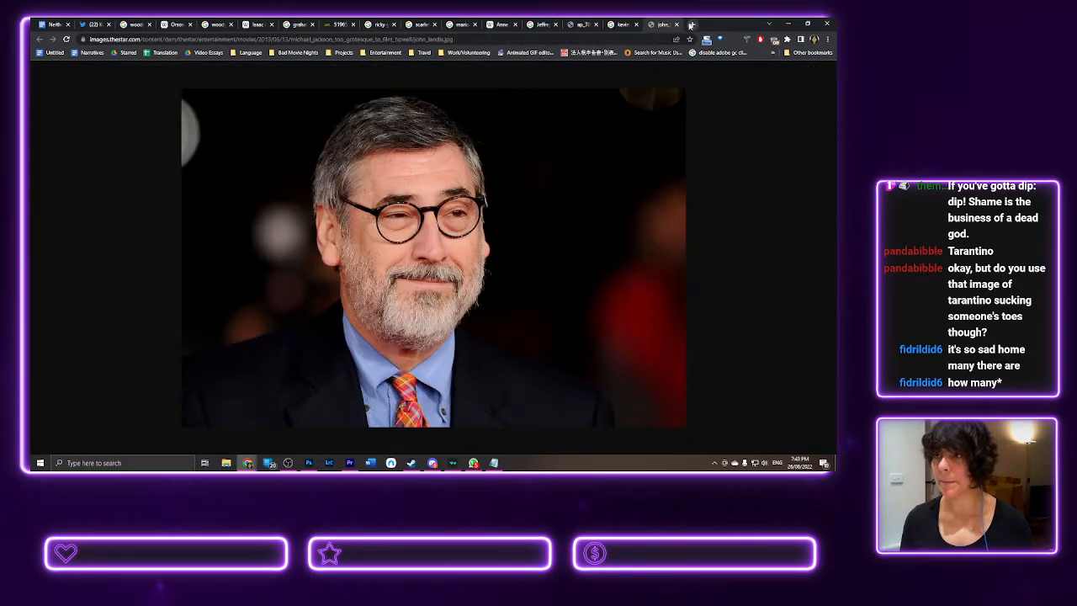
- Search for "picasso" in a new tab and show the image results
click(691, 25)
text(picasso)
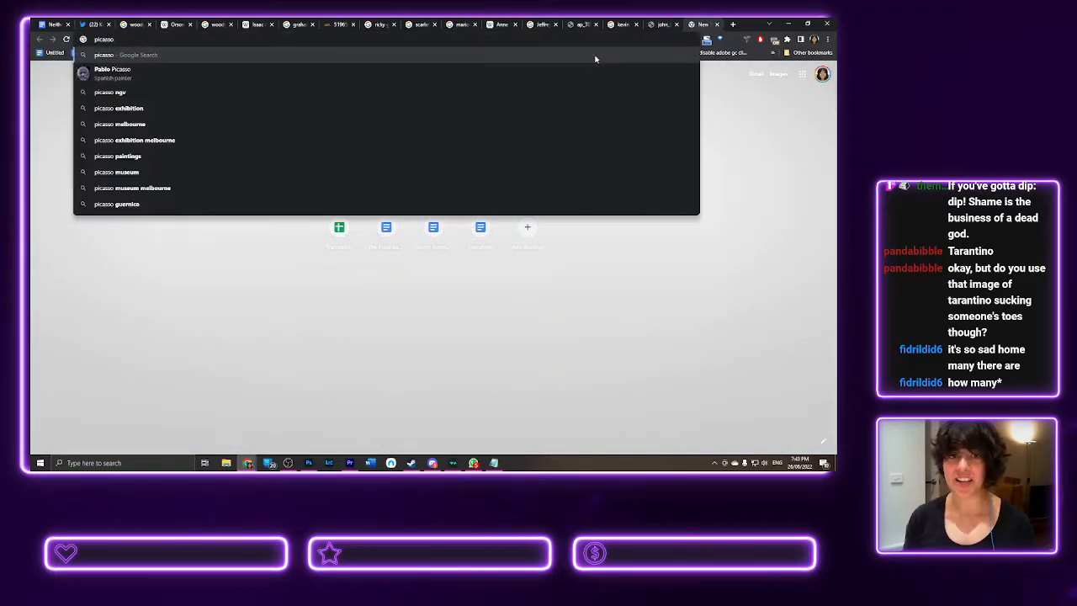
key(Return)
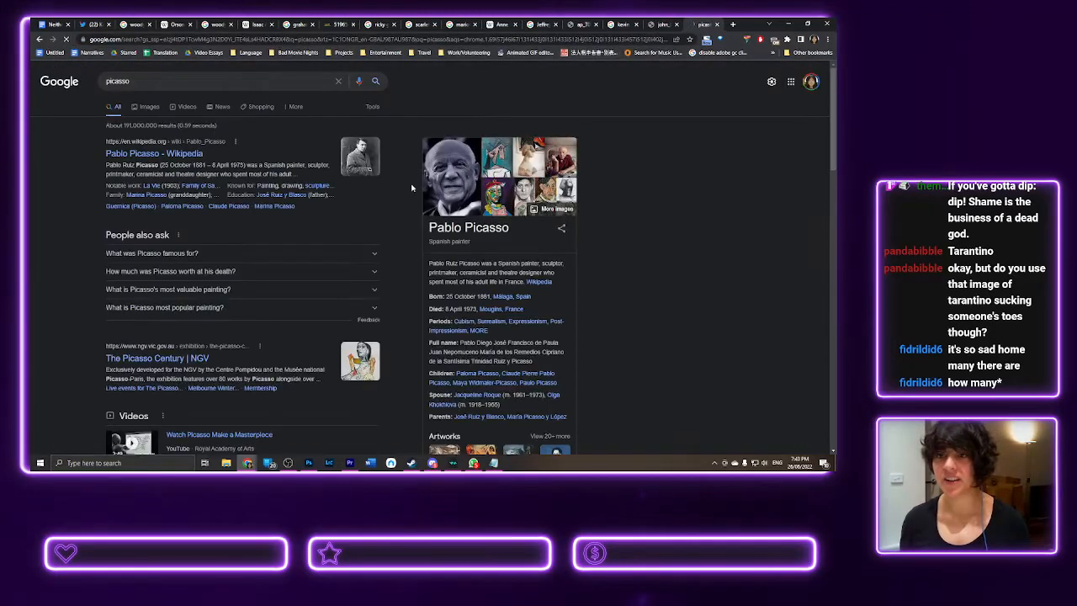
click(148, 107)
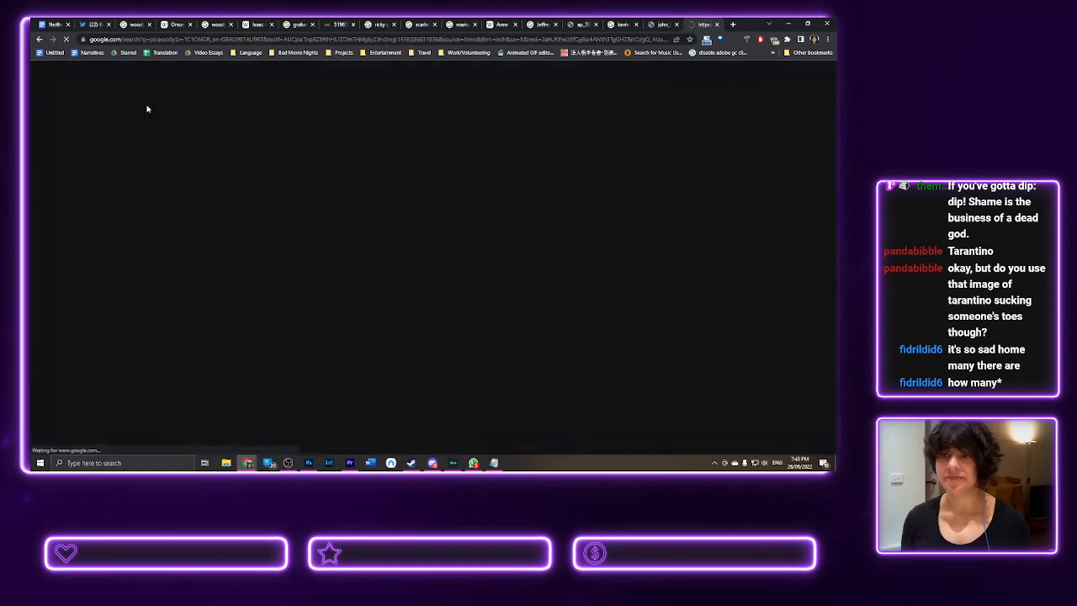
scroll(148, 109, down, 1)
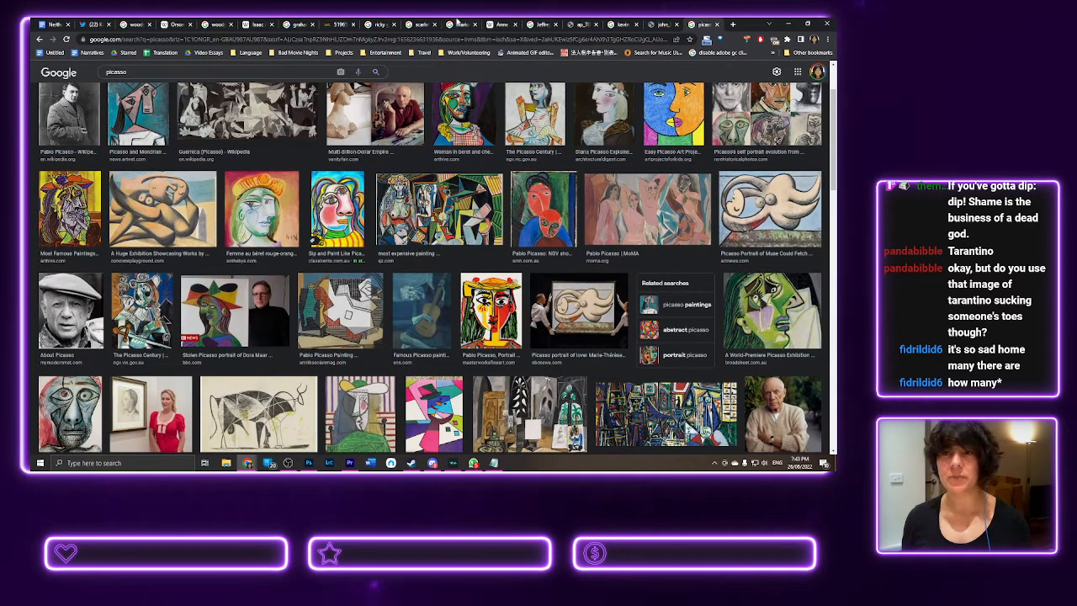
- Review the collected tabs and close the leftover Jeffrey Tambor and Graham Linehan image search tabs
click(418, 26)
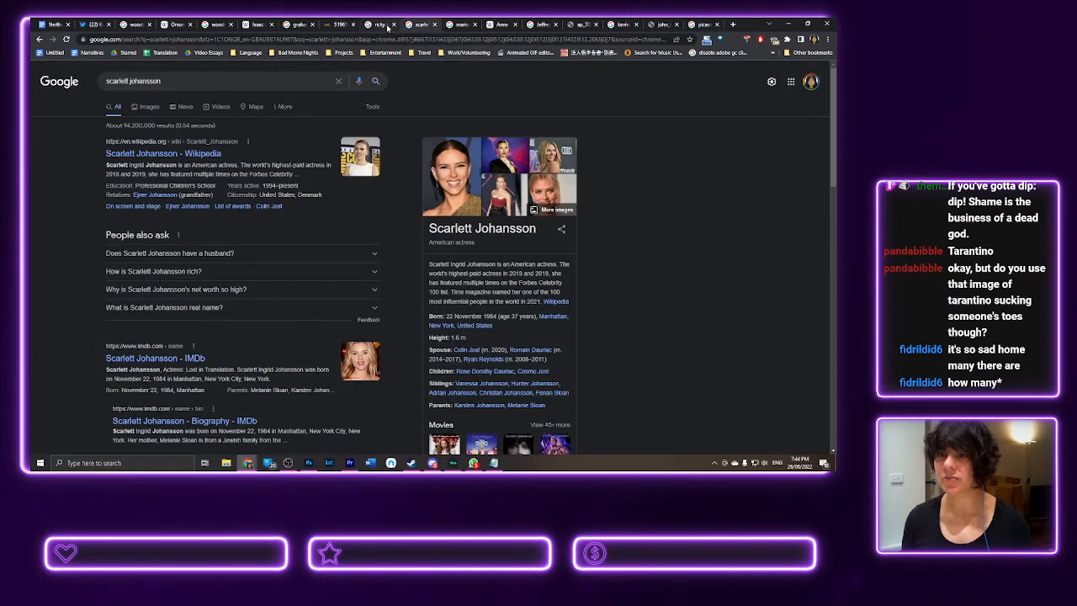
click(498, 25)
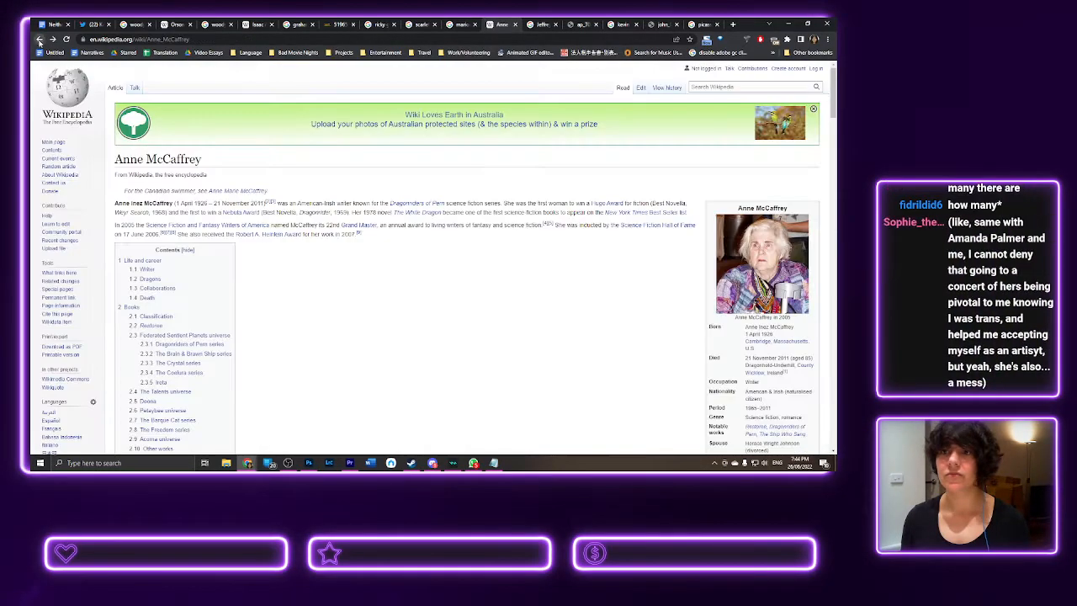
key(Escape)
click(532, 25)
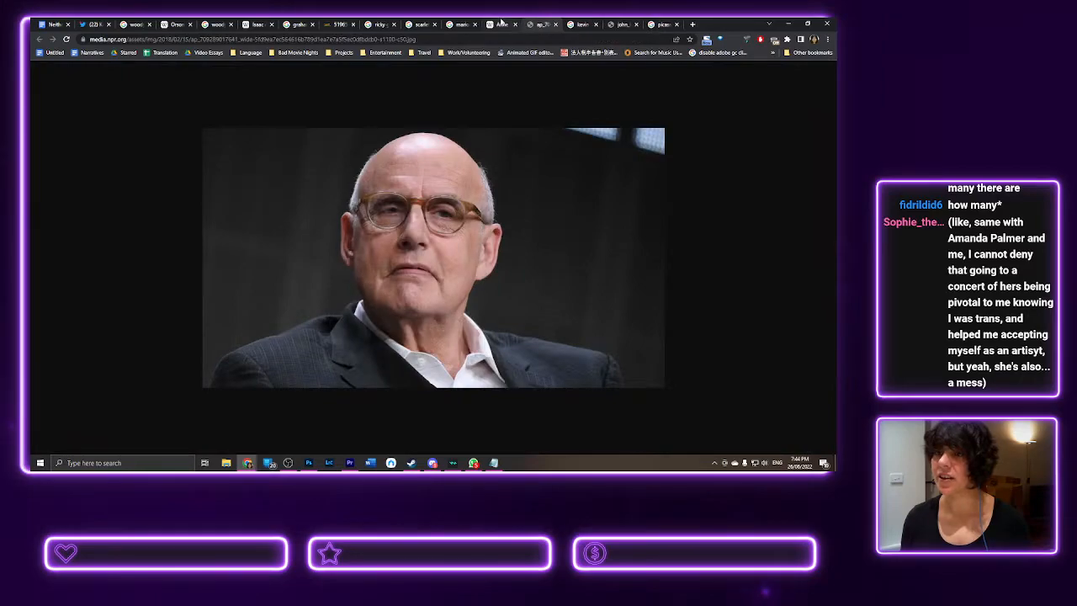
click(554, 24)
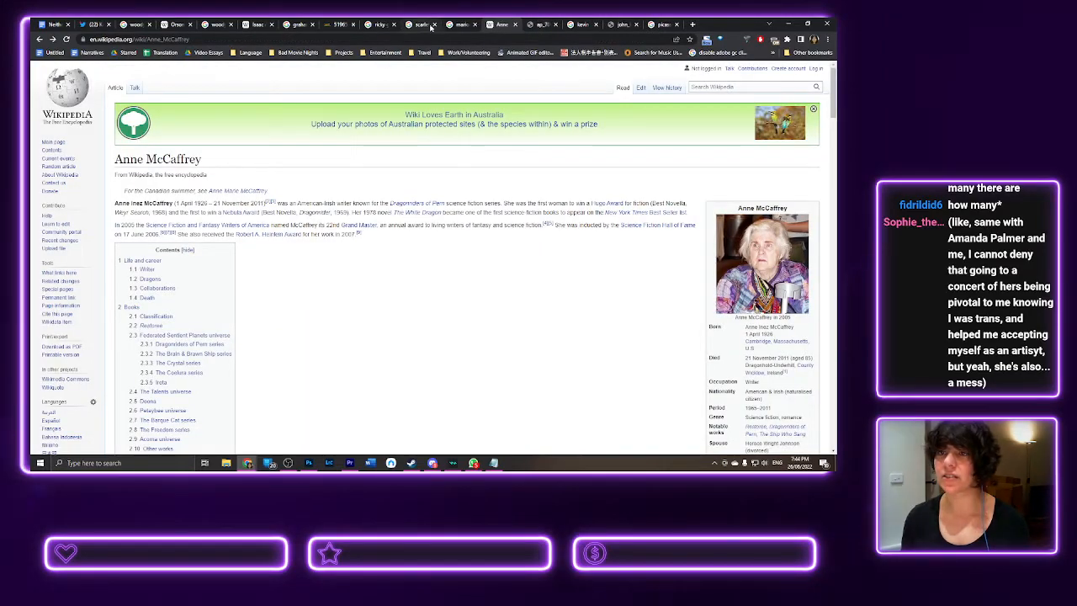
click(543, 25)
click(577, 25)
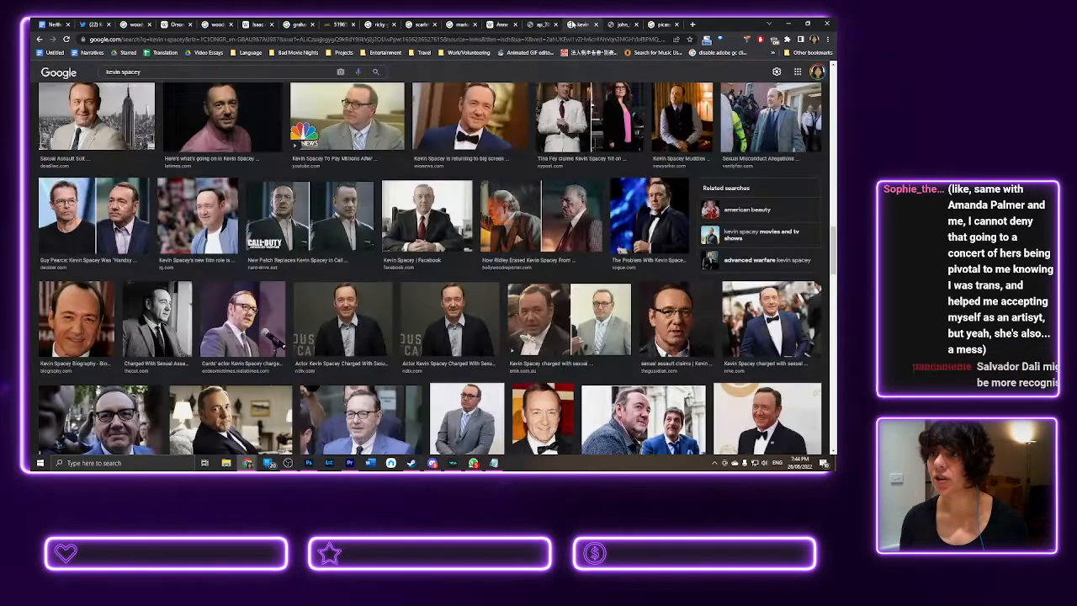
click(652, 24)
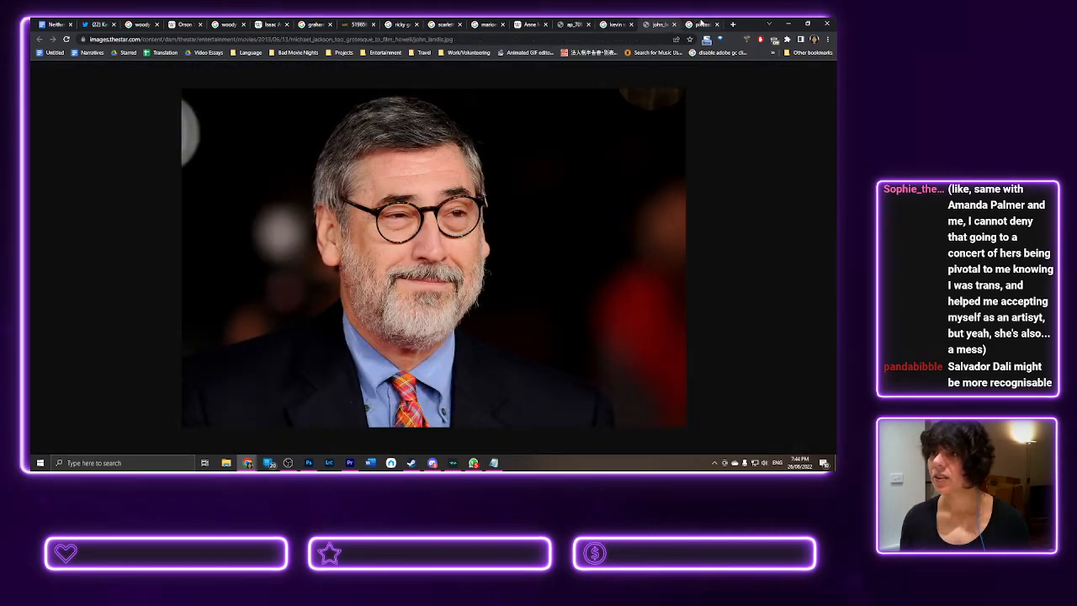
click(313, 25)
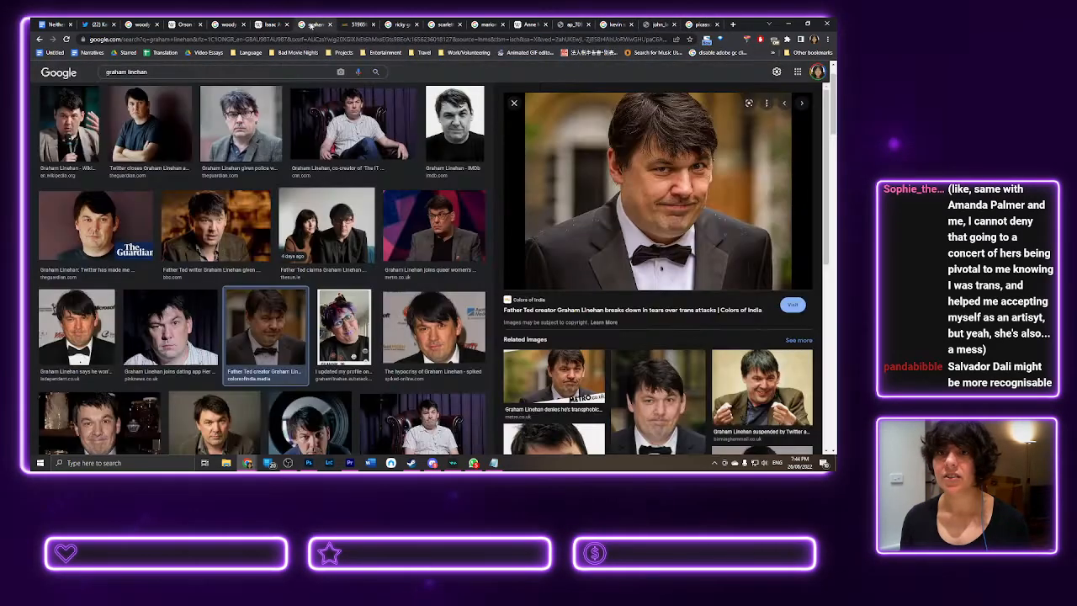
middle_click(312, 25)
- Look through the Ricky Gervais image results and check the Scarlett Johansson search tab
click(355, 25)
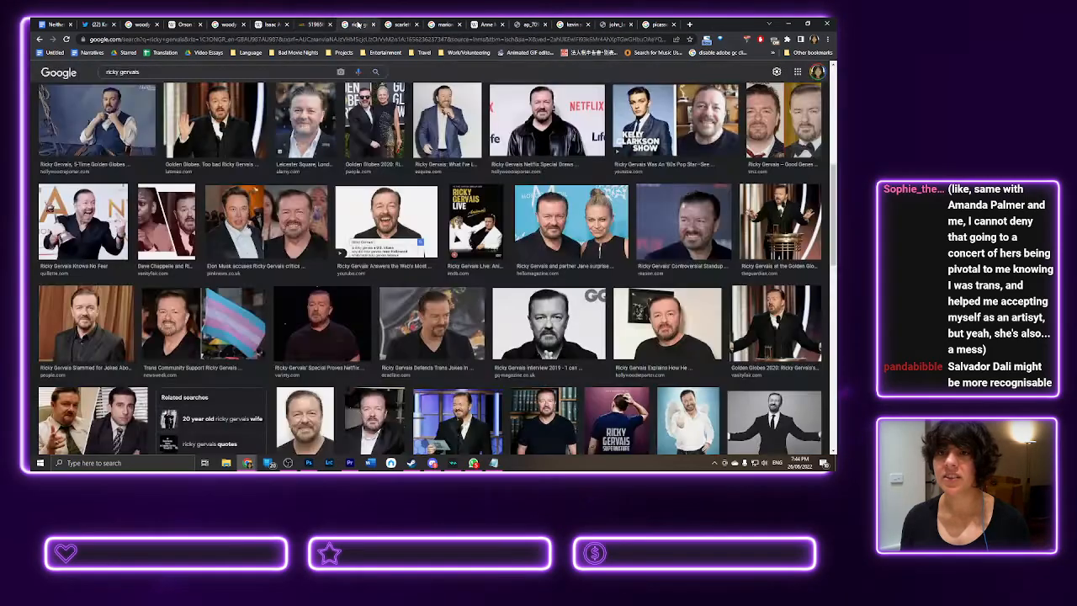
scroll(586, 312, up, 3)
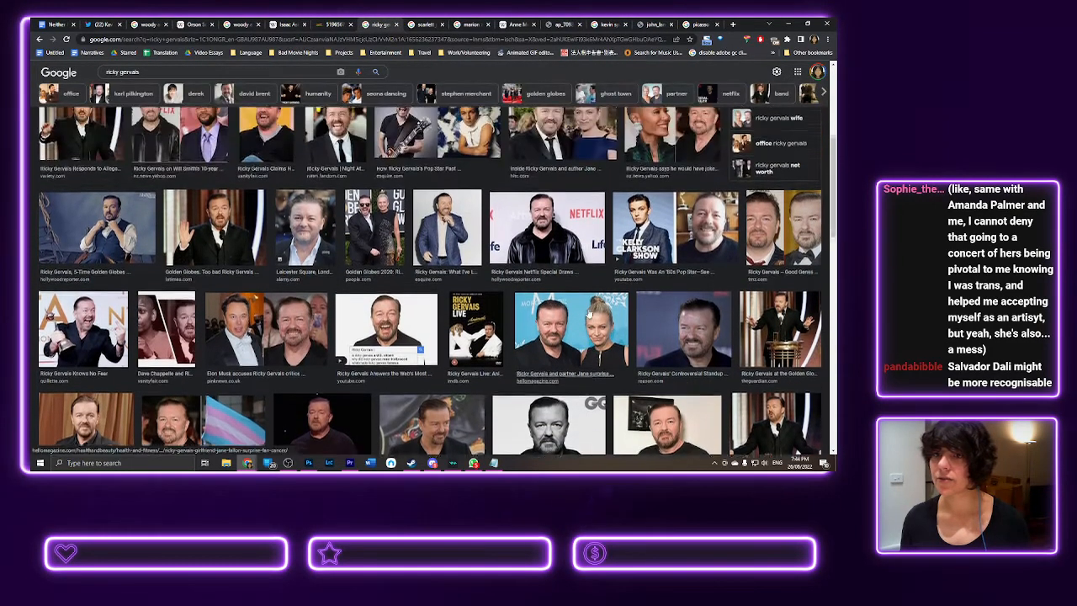
scroll(587, 313, up, 3)
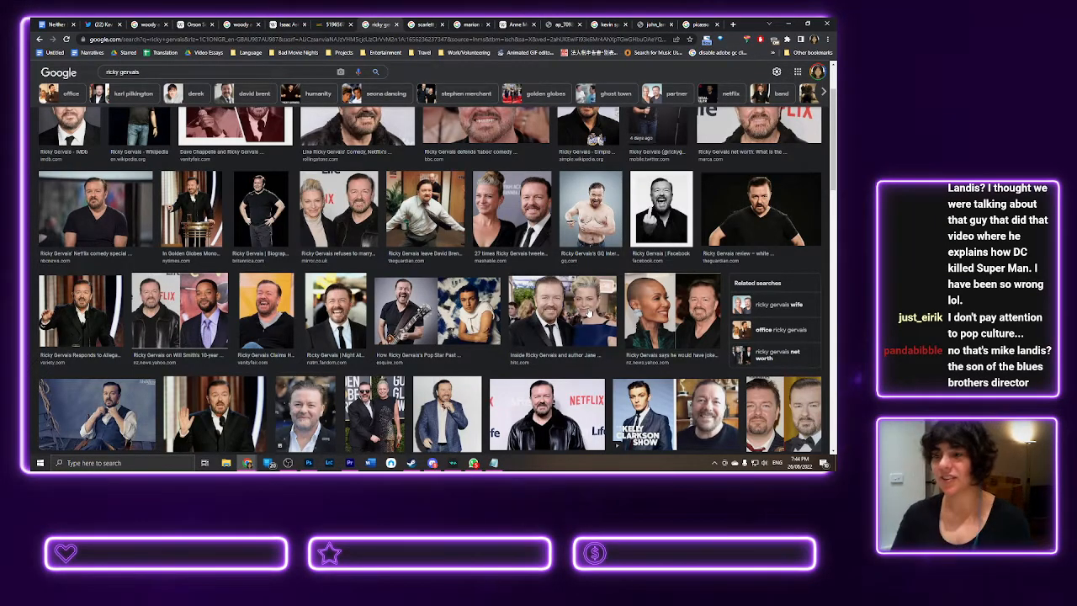
scroll(575, 324, up, 2)
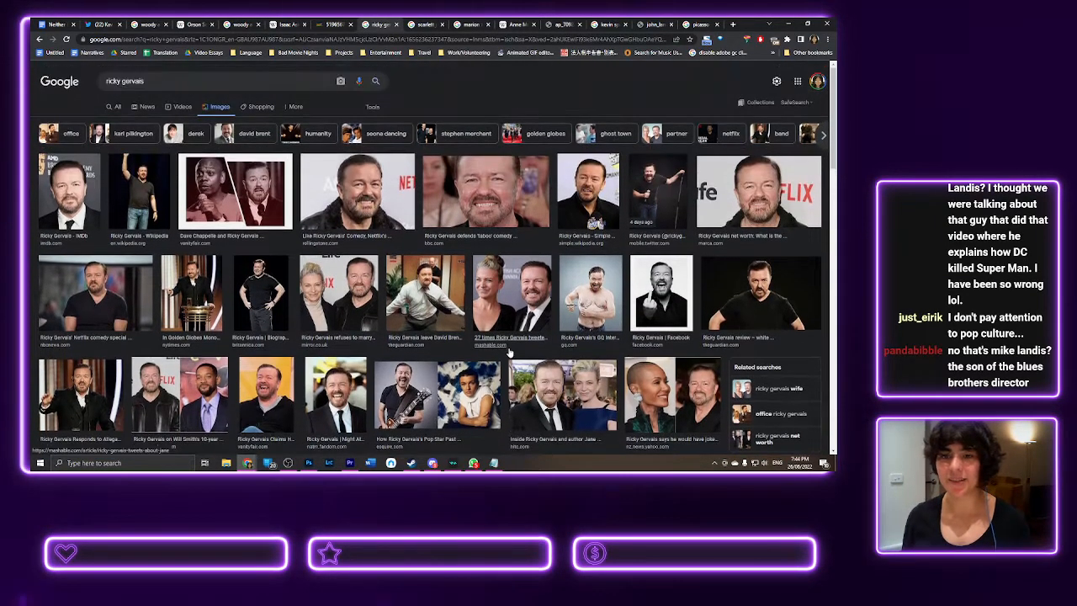
click(420, 23)
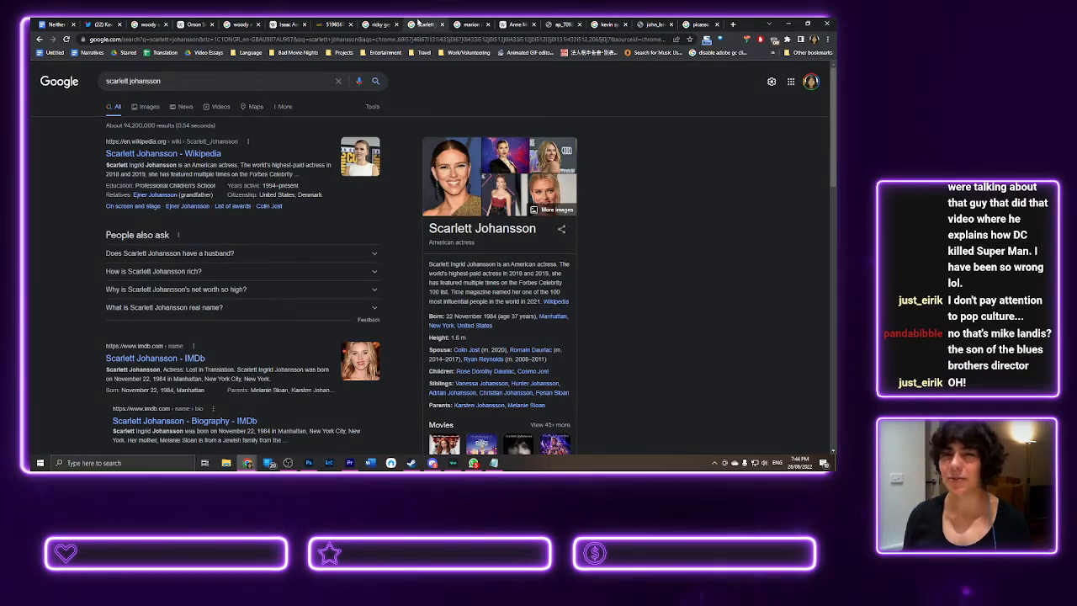
- Search for "amanda palmer" in a new tab and show the image results
click(734, 25)
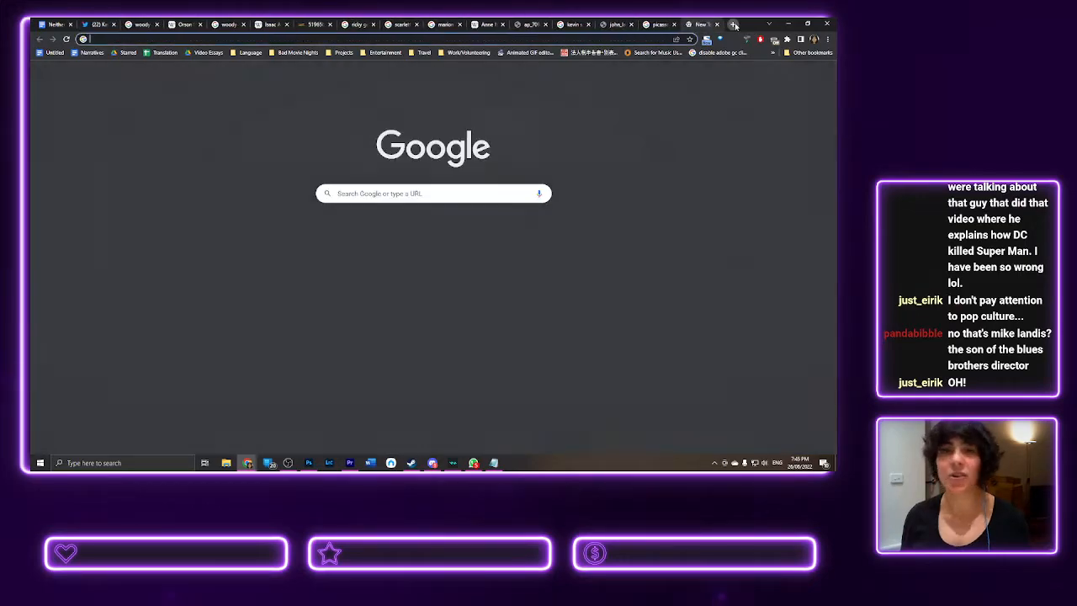
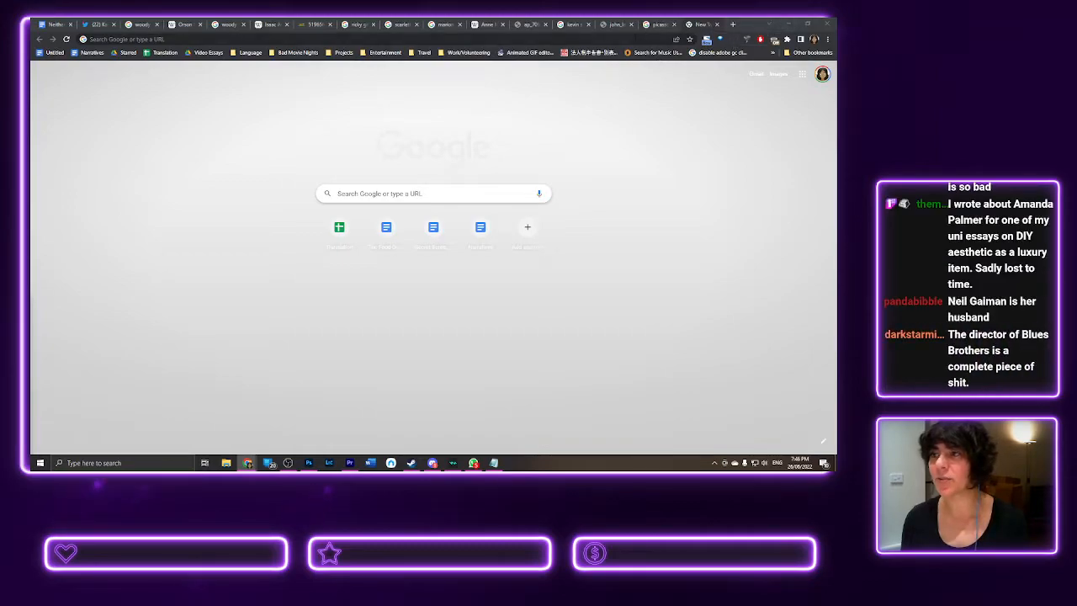
click(127, 39)
text(amanda palmo)
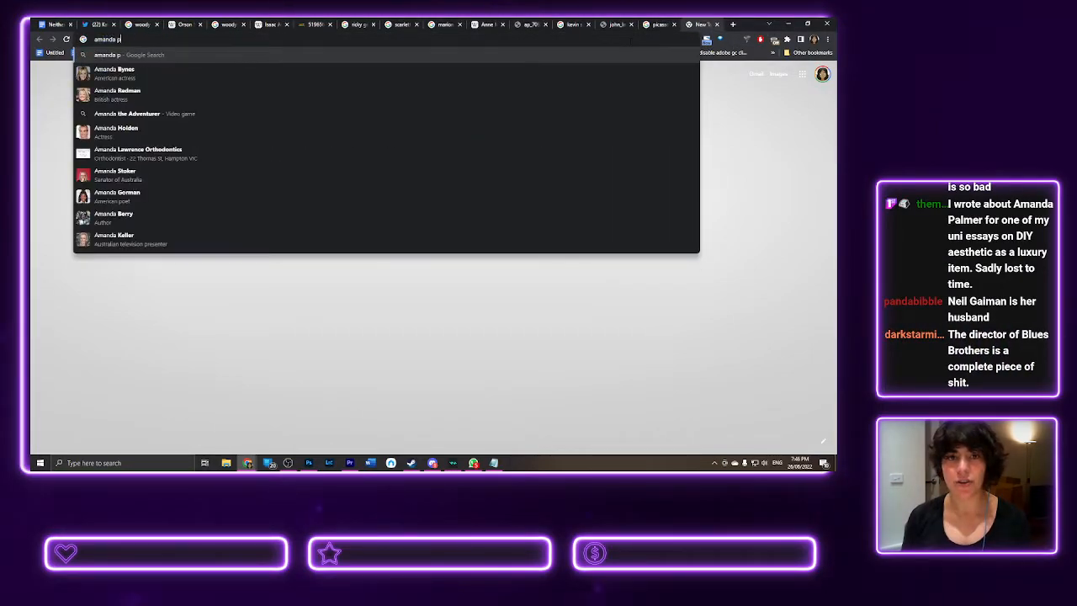
key(BackSpace)
text(er)
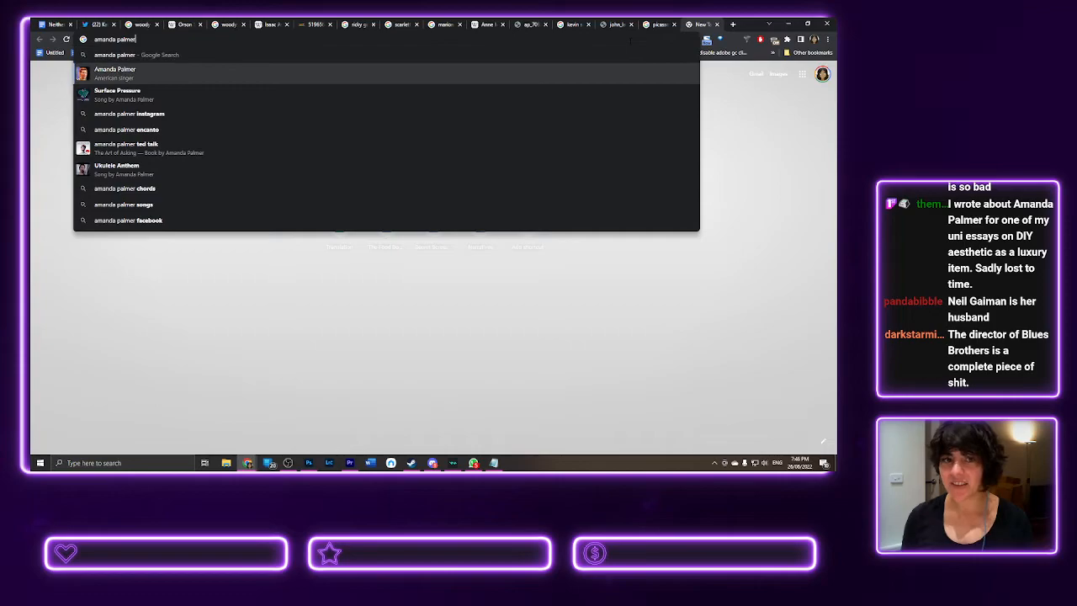
key(Return)
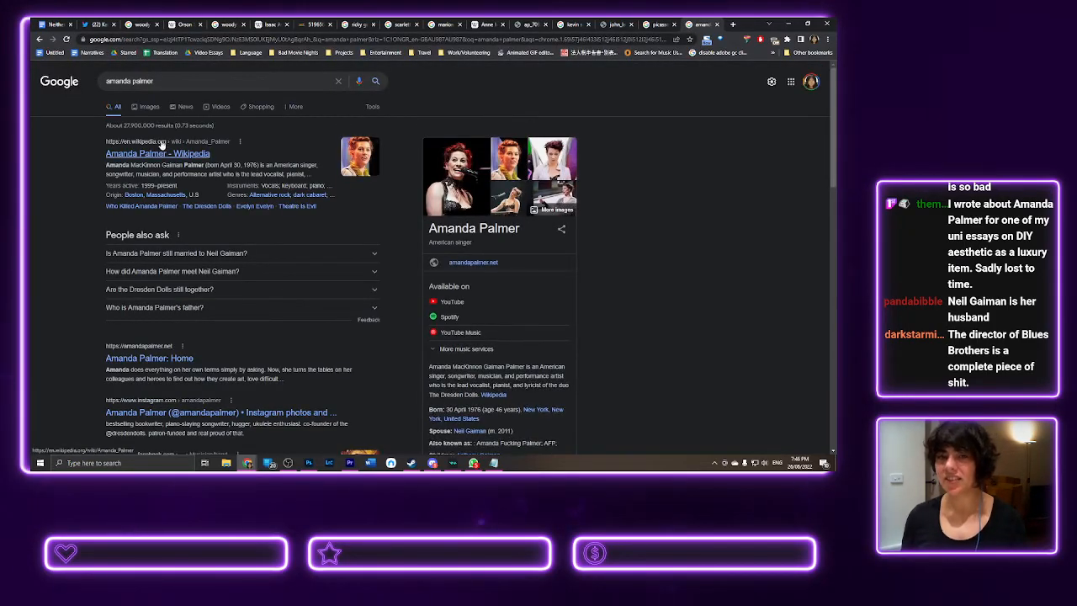
click(148, 107)
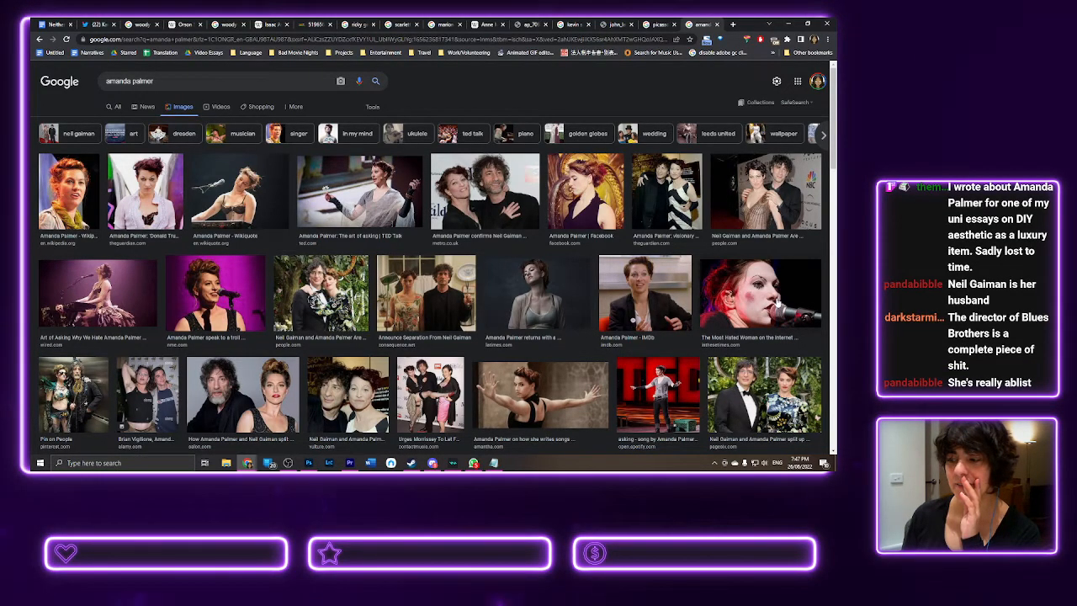
- Preview the Page Six photo of Amanda Palmer with Neil Gaiman and return to the full image results
scroll(430, 252, down, 1)
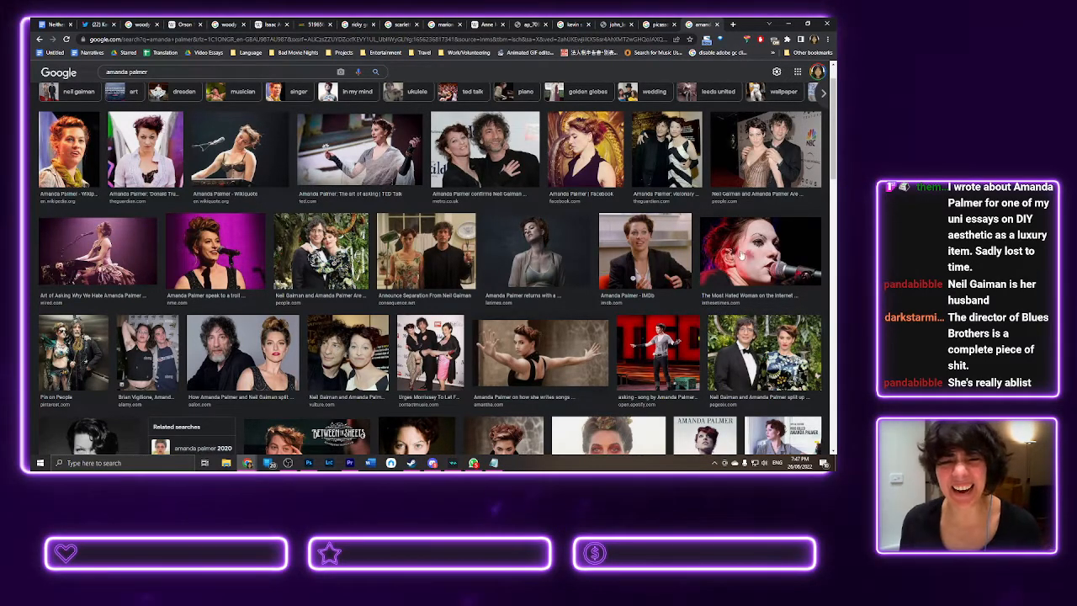
click(769, 353)
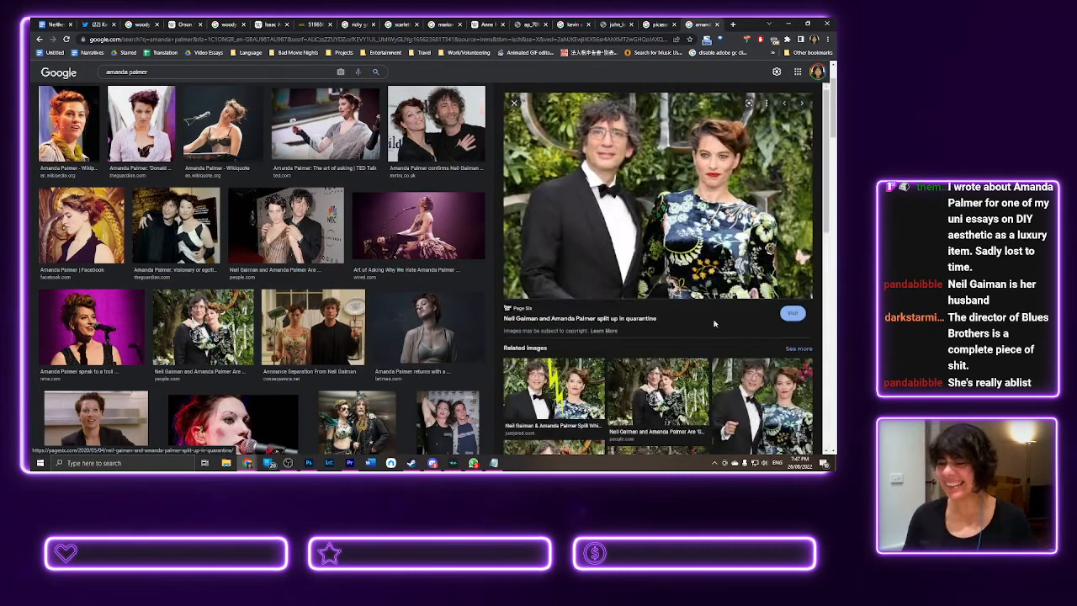
click(512, 102)
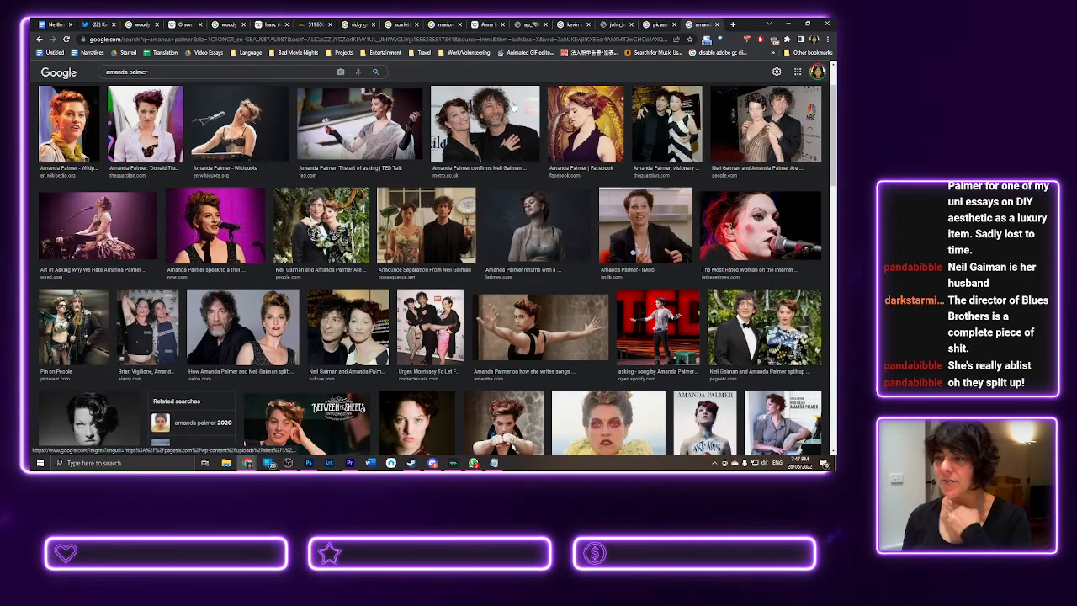
- Look over the Amanda Palmer image results and compare them with the open Ricky Gervais image results
scroll(510, 113, down, 1)
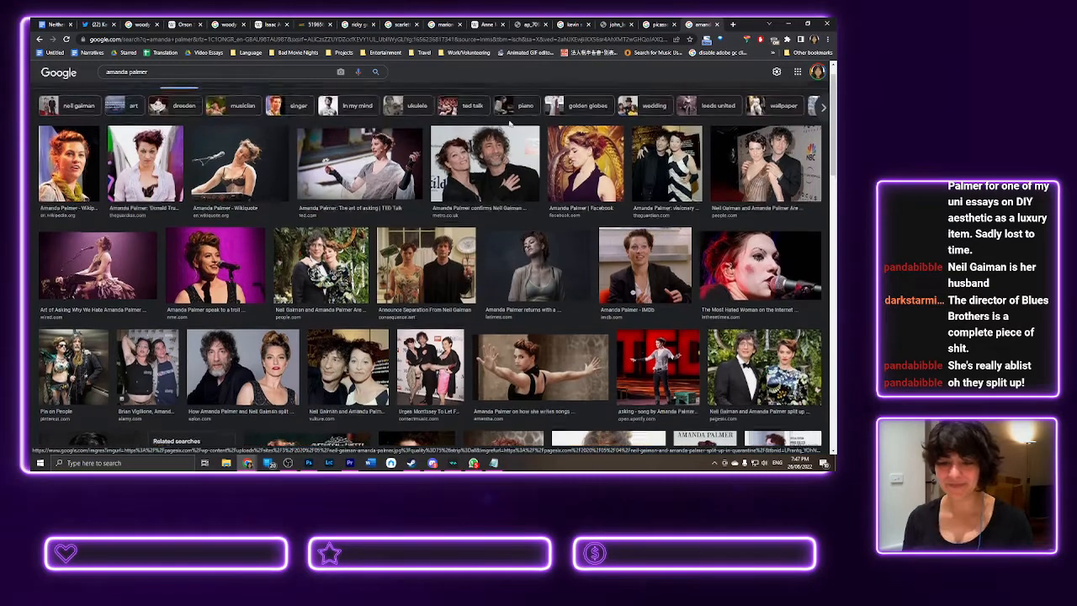
scroll(509, 124, up, 3)
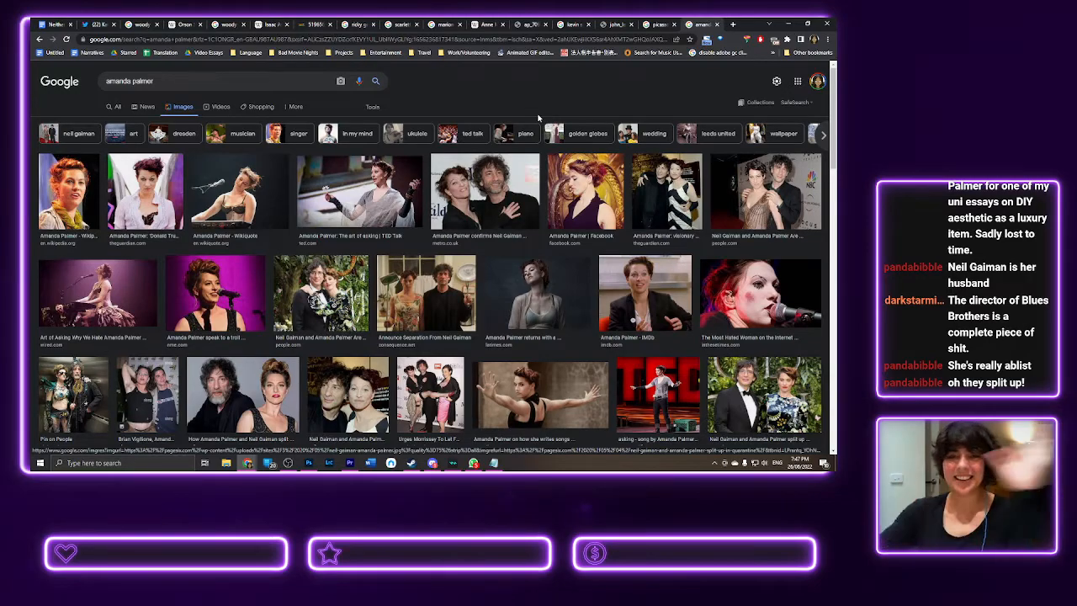
click(352, 24)
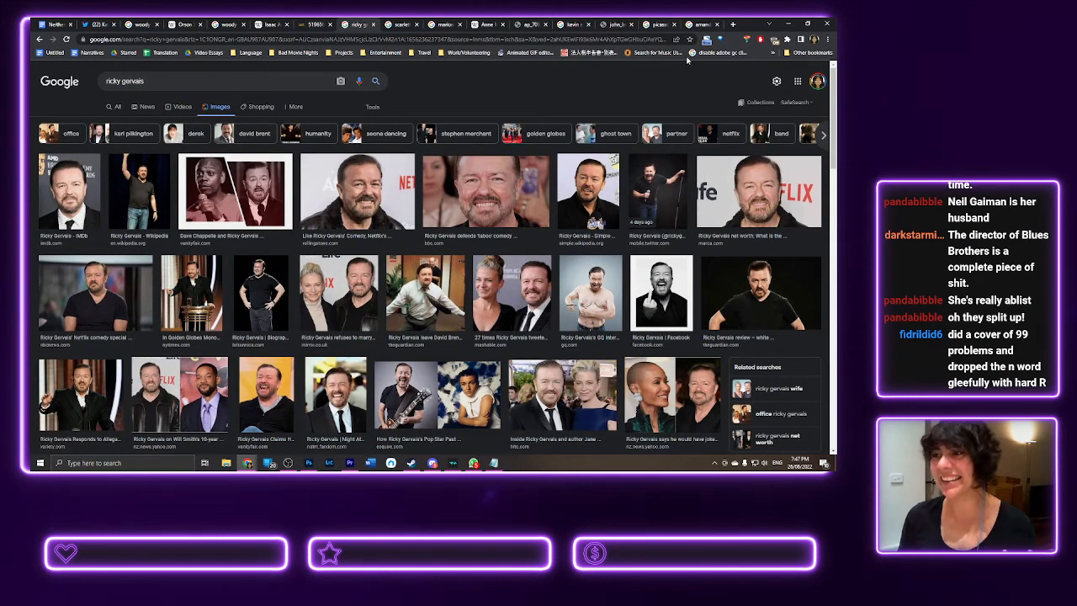
click(691, 25)
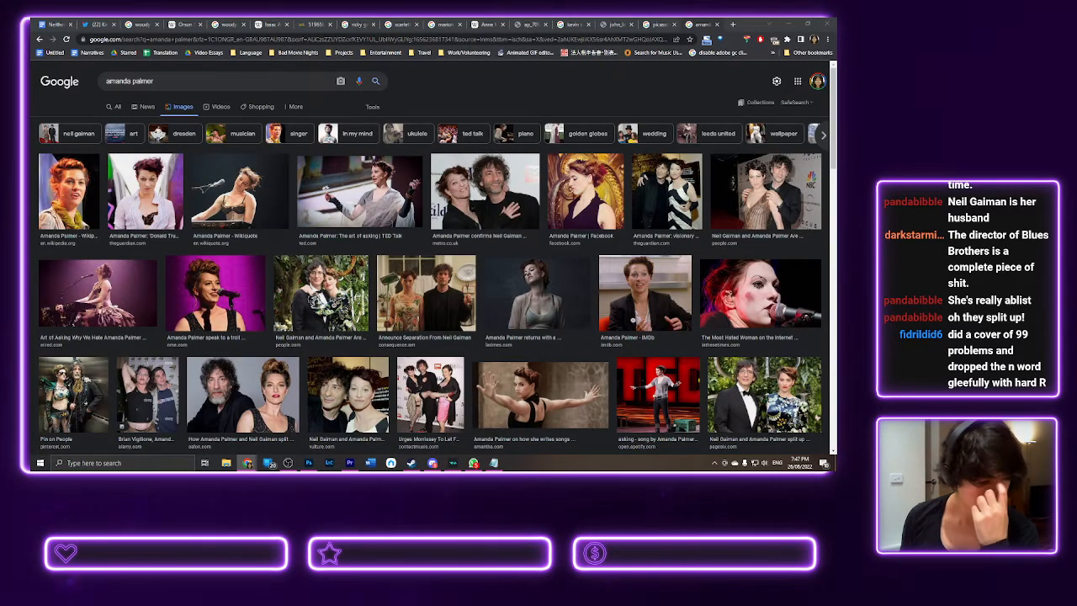
- Search the web for Allen Ginsberg in a new tab
click(732, 24)
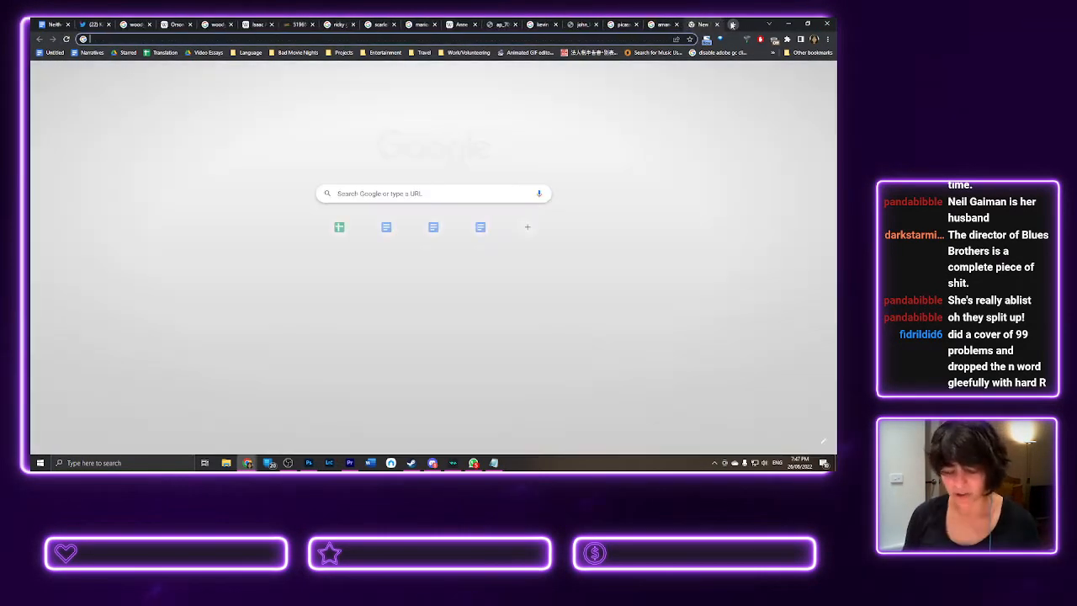
text(adam b)
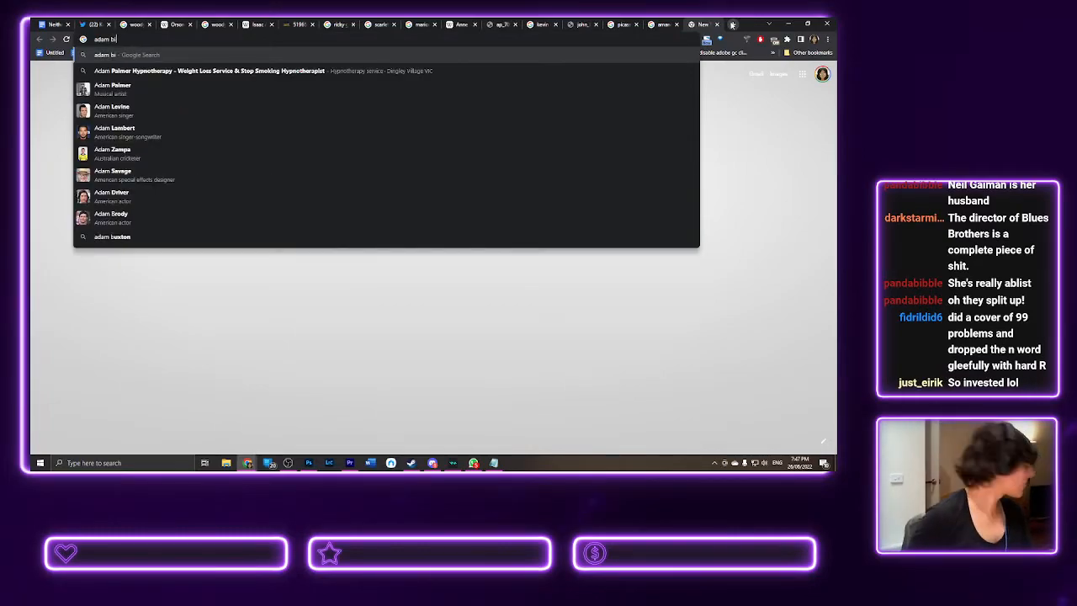
key(BackSpace)
text(gins)
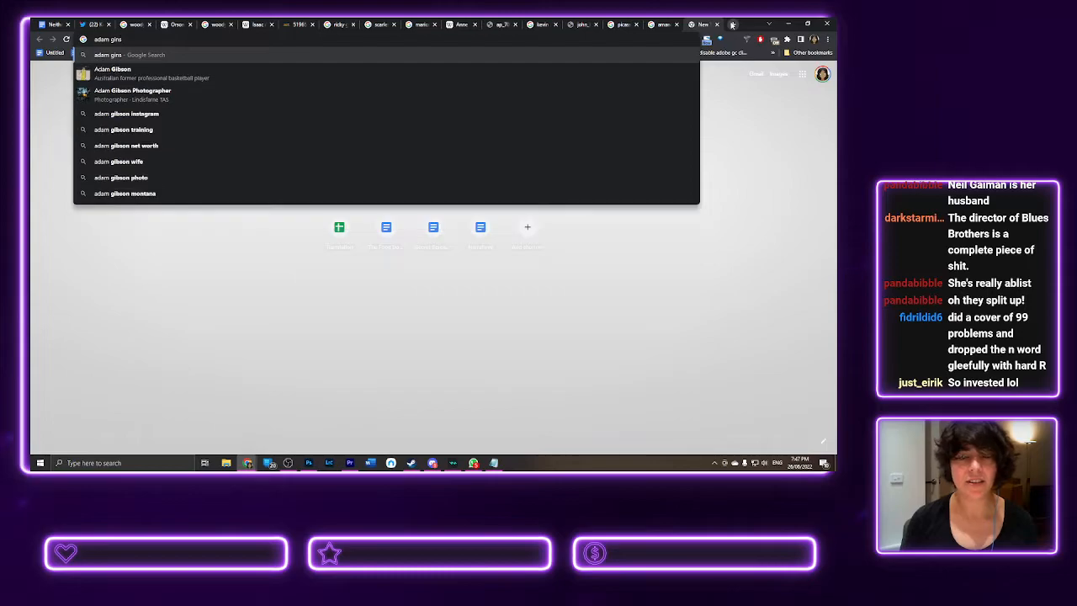
key(BackSpace)
key(BackSpace)
key(BackSpace)
key(BackSpace)
key(BackSpace)
key(BackSpace)
key(BackSpace)
key(BackSpace)
key(BackSpace)
text(alan gins)
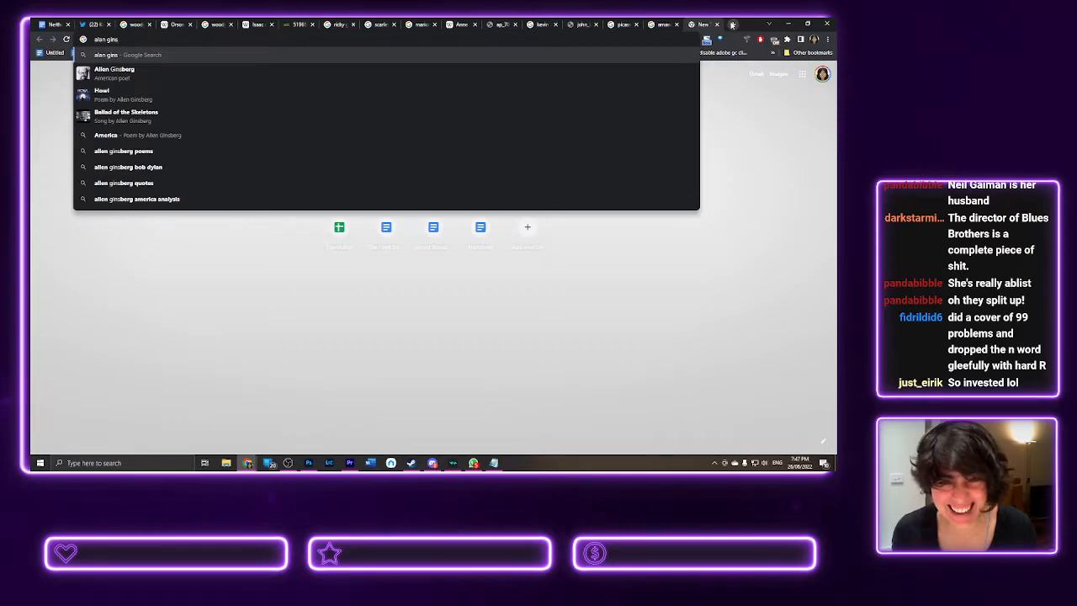
key(Down)
key(Return)
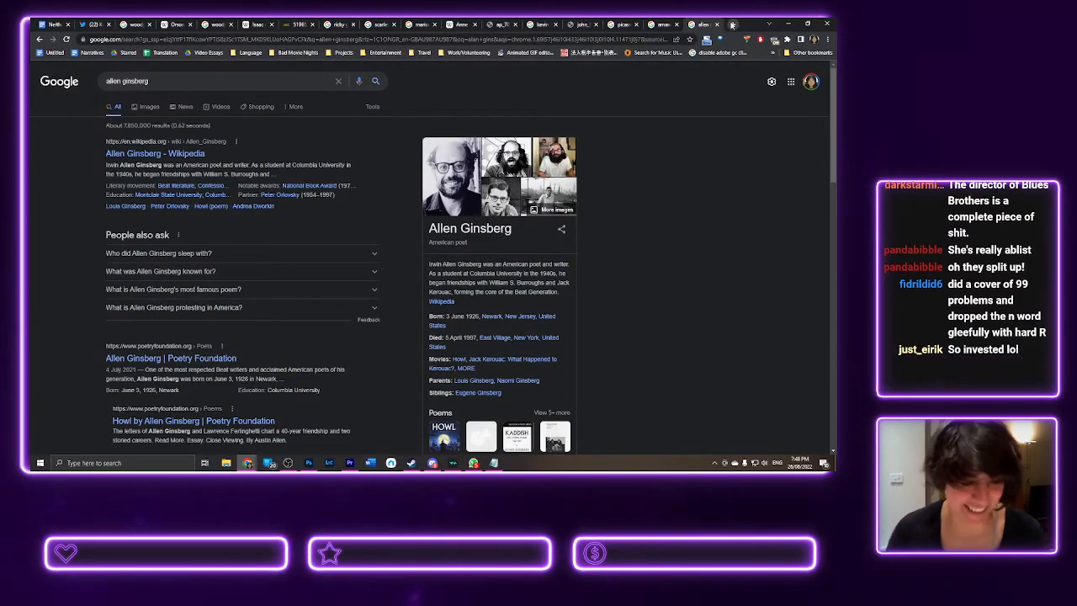
- Search the web for "salvador dali" in another new tab
click(732, 24)
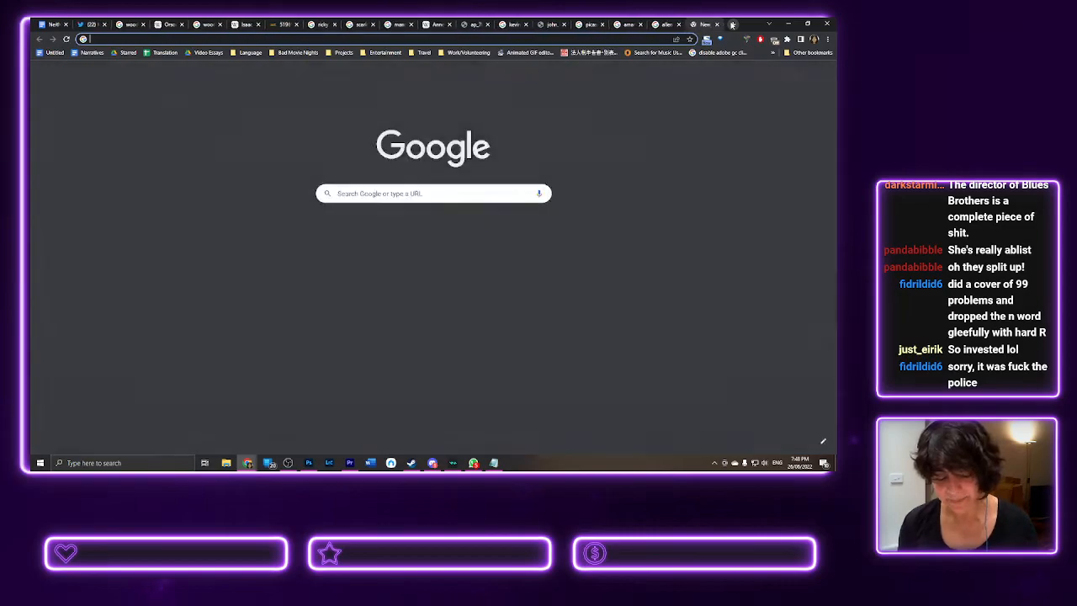
text(salvado)
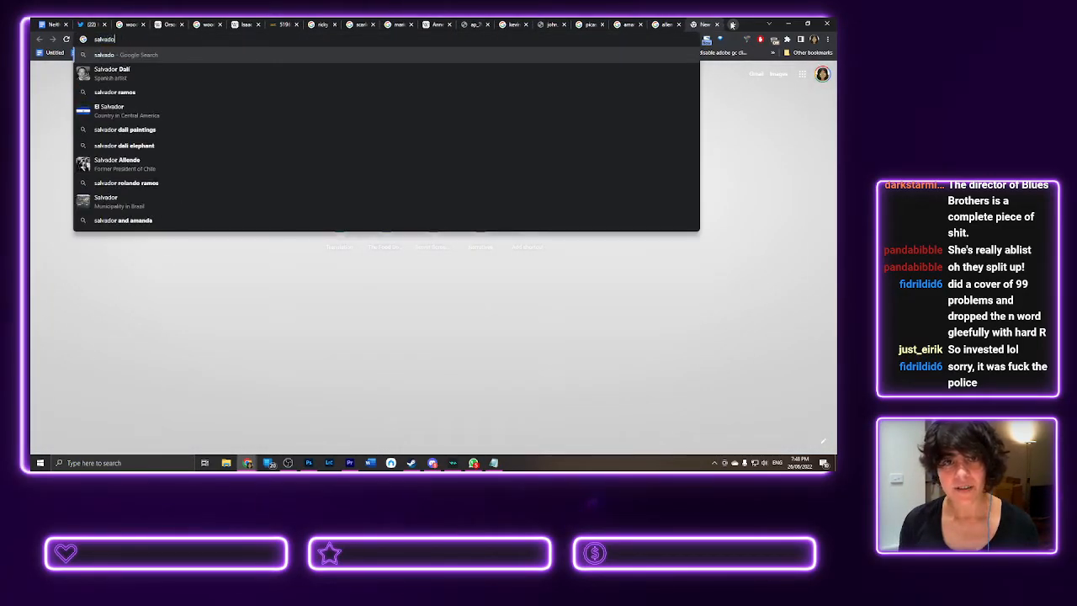
text(r dali)
key(Return)
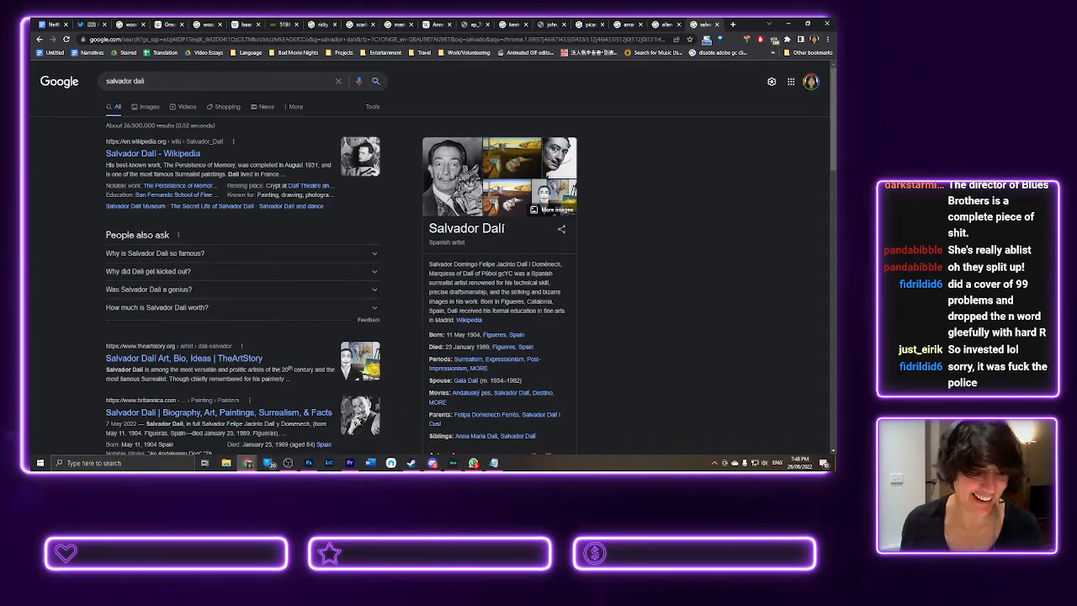
- Search for "quentin tarantino" in a new tab and show the image results
key(ctrl+t)
text(taran)
key(BackSpace)
key(BackSpace)
key(BackSpace)
key(BackSpace)
key(BackSpace)
text(quentin)
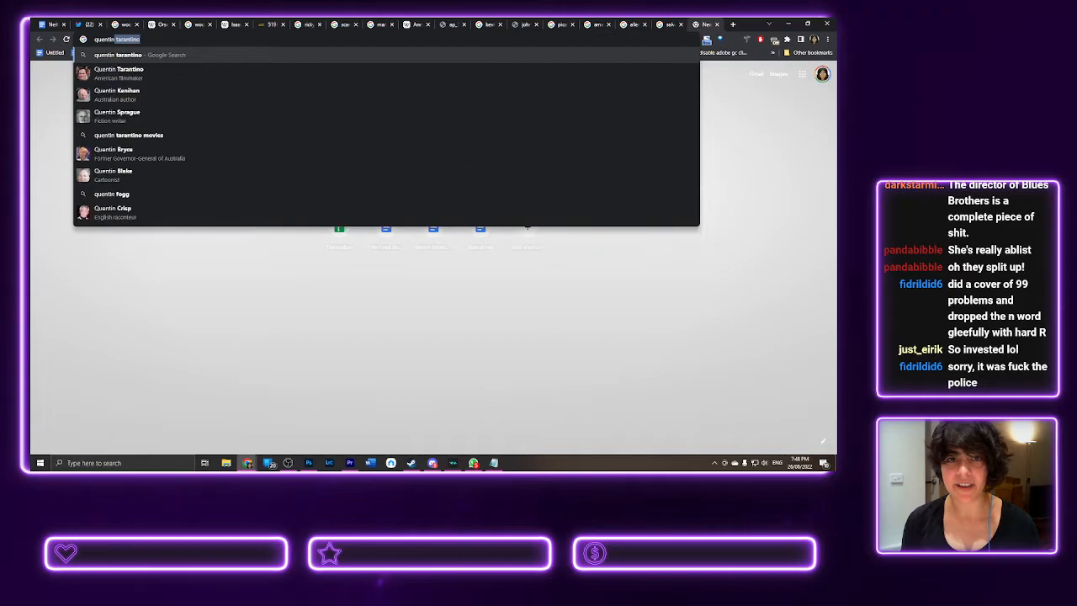
text( tarantino)
key(Return)
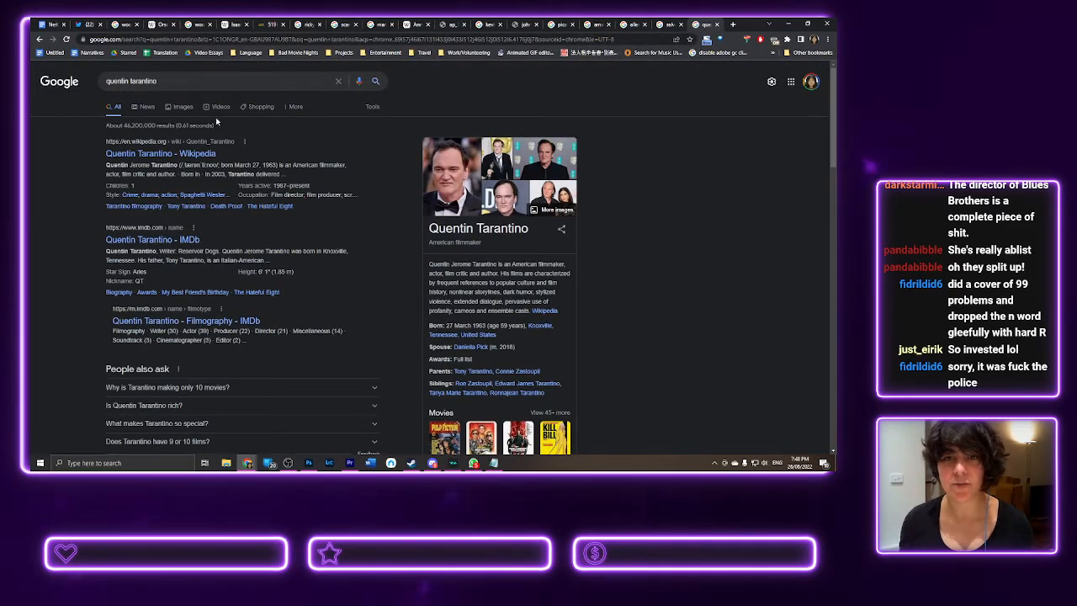
click(181, 107)
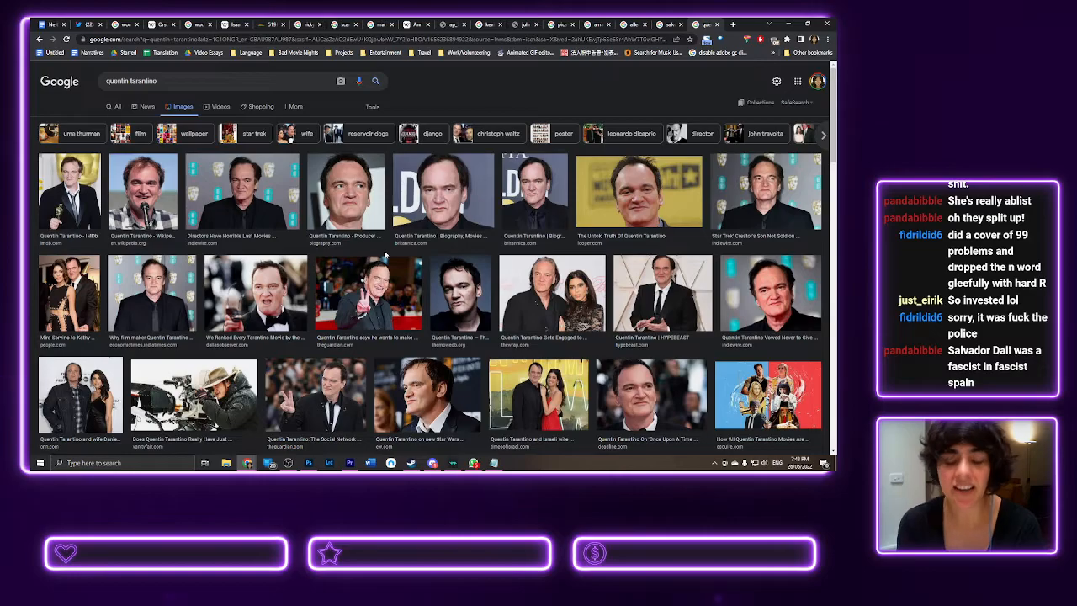
- Search for "david cage" in a new tab and show the image results
key(ctrl+t)
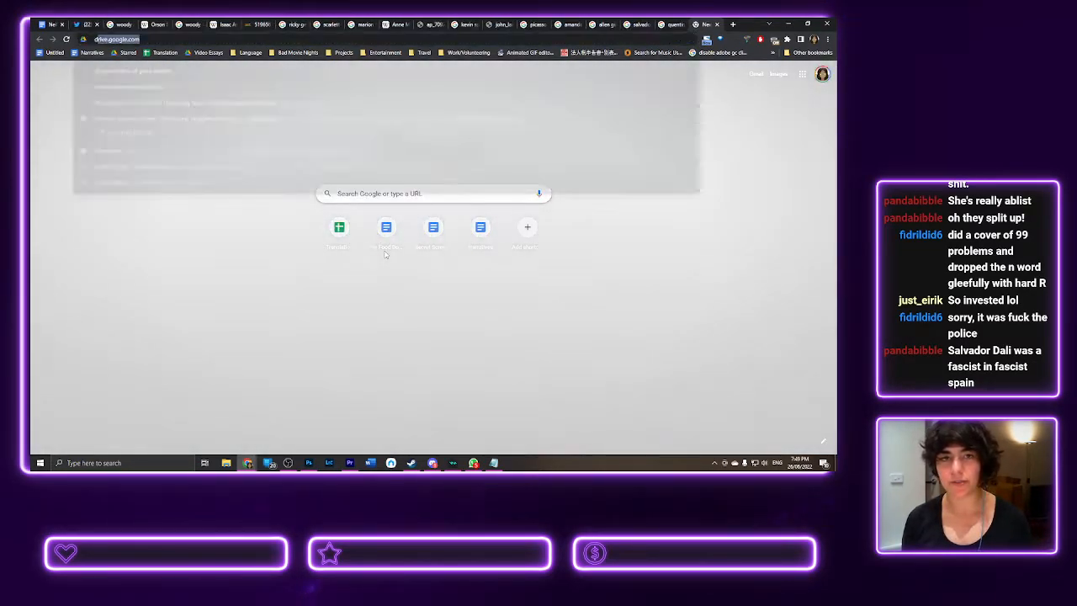
text(david cage)
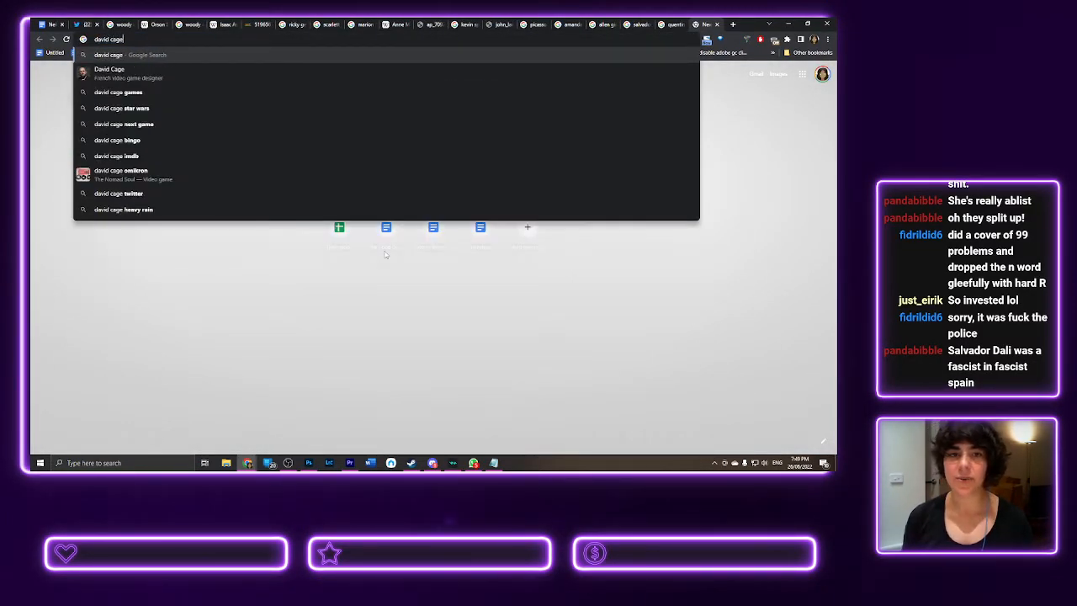
key(Return)
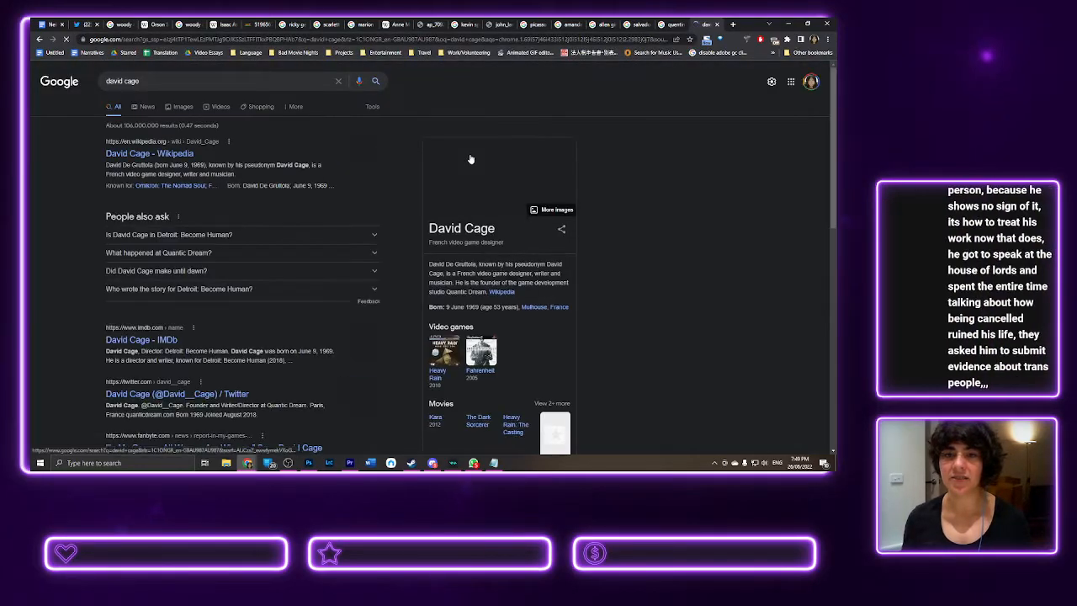
click(181, 107)
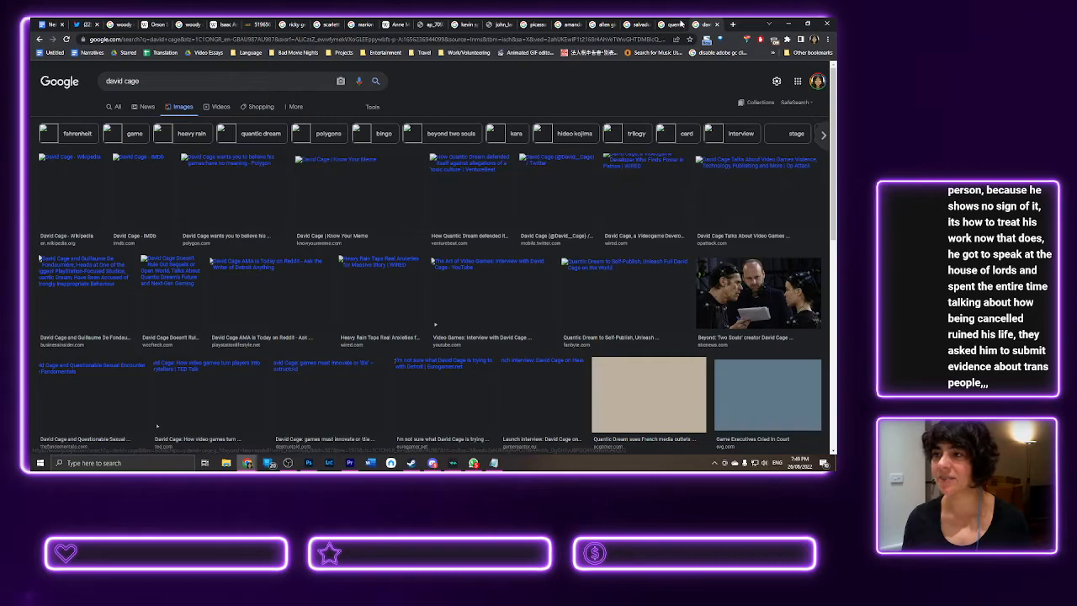
- Revisit the Quentin Tarantino images, look up "blues brothers director" in a new tab, and close that search tab
click(677, 23)
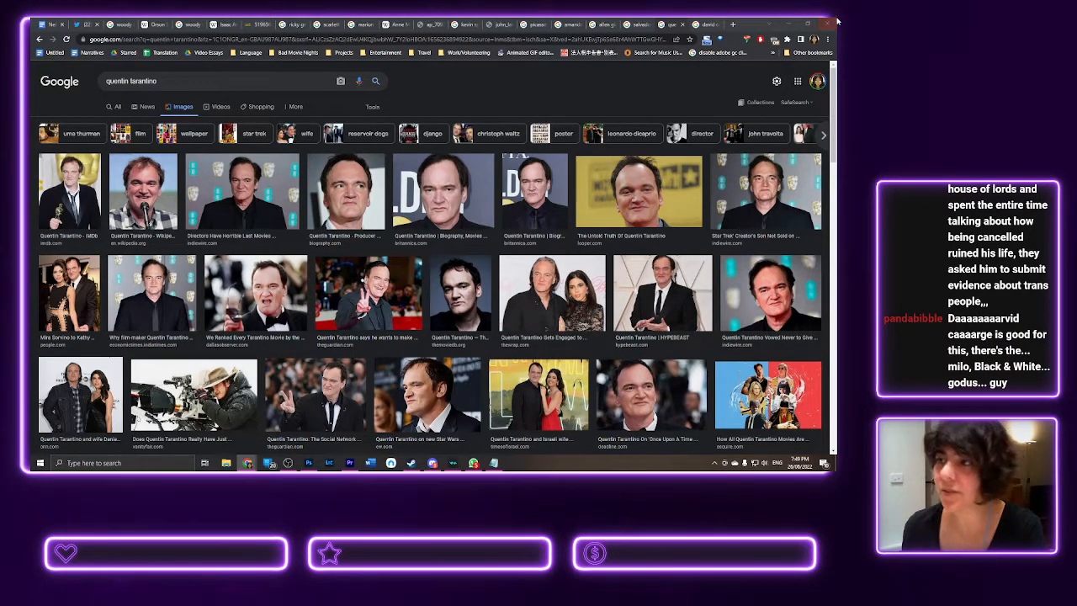
click(732, 25)
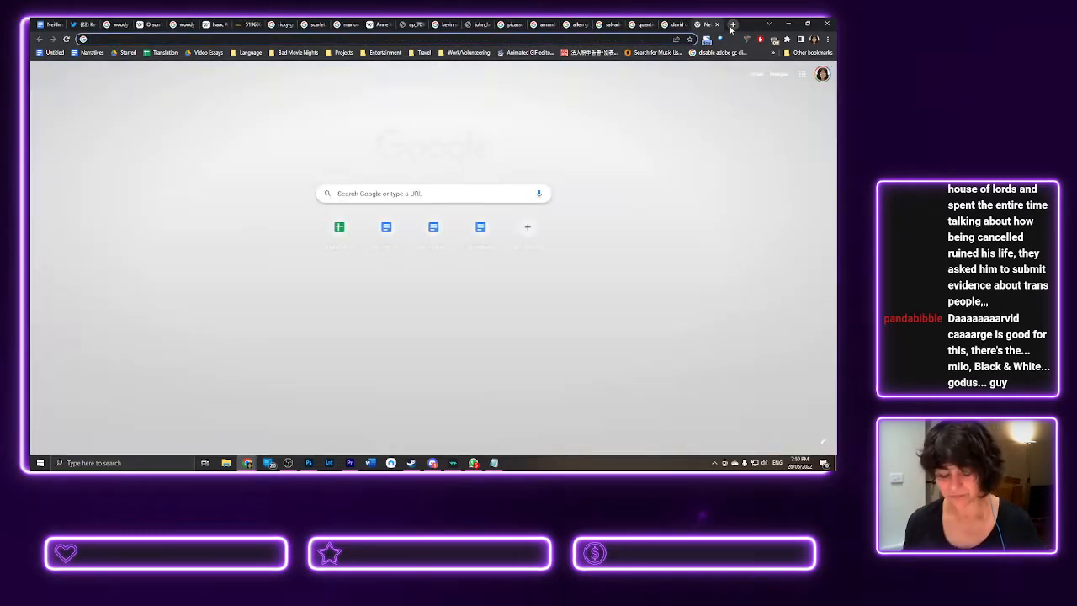
text(blues brothers director)
key(Return)
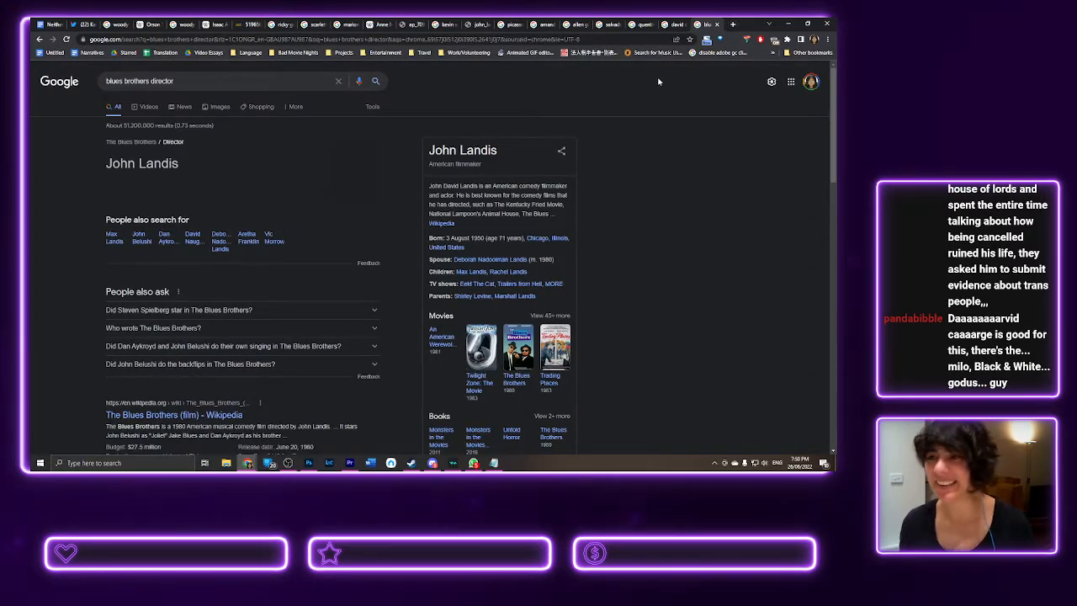
click(717, 24)
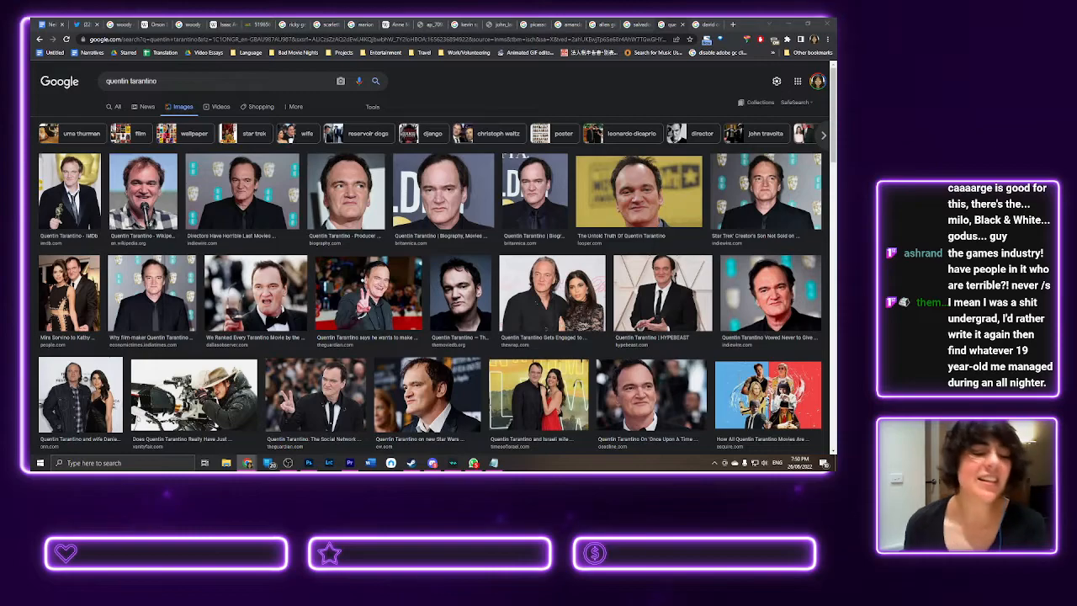
- Show image results for the Salvador Dali search and open the JBF Editions d'Art black-and-white portrait in its own tab
click(638, 25)
click(150, 107)
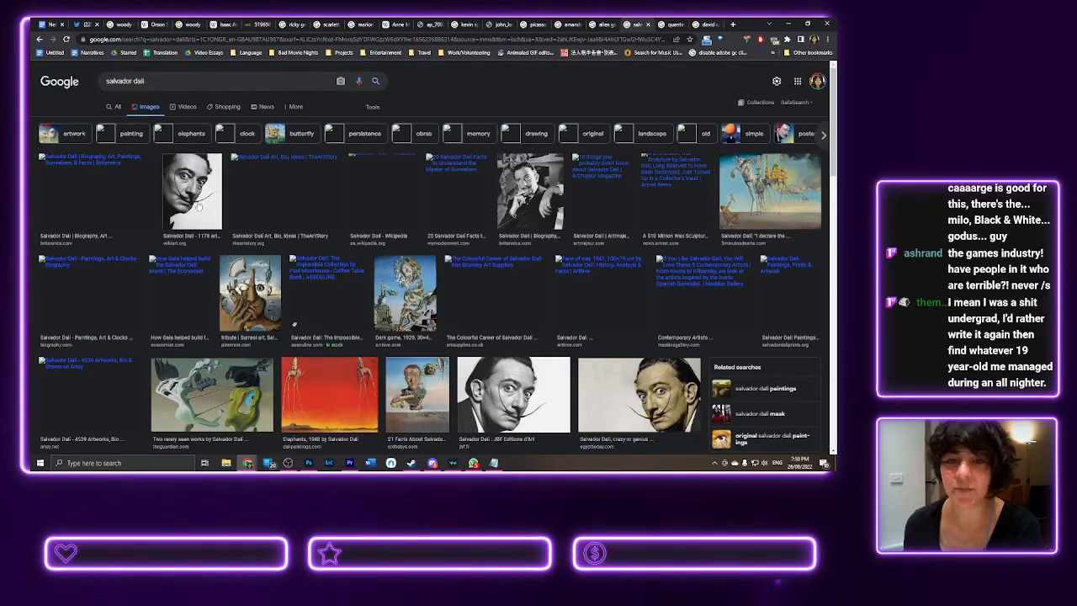
scroll(501, 373, down, 1)
click(523, 362)
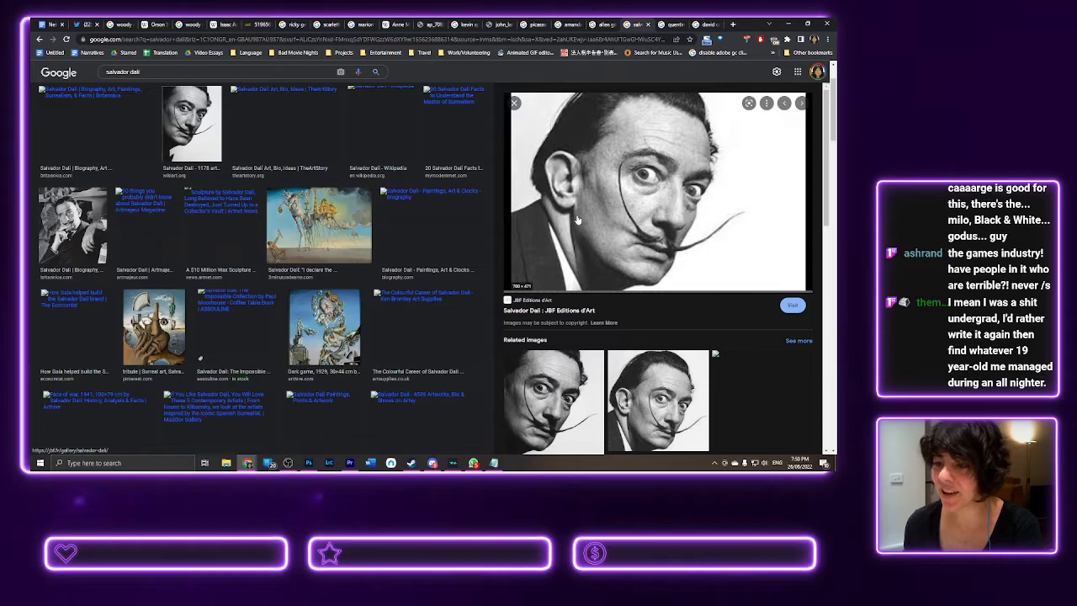
right_click(599, 199)
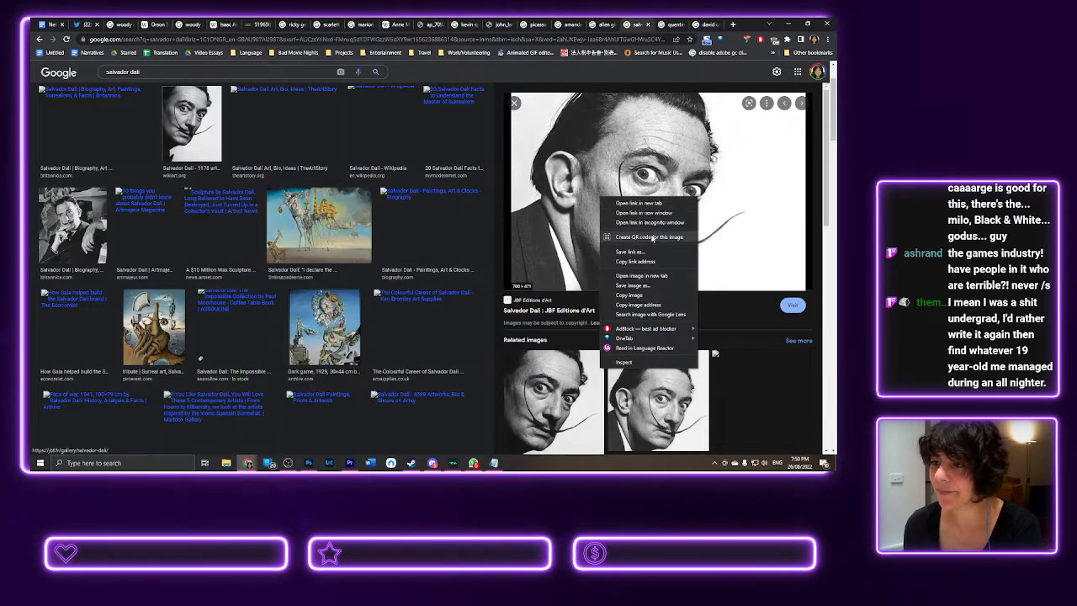
click(641, 275)
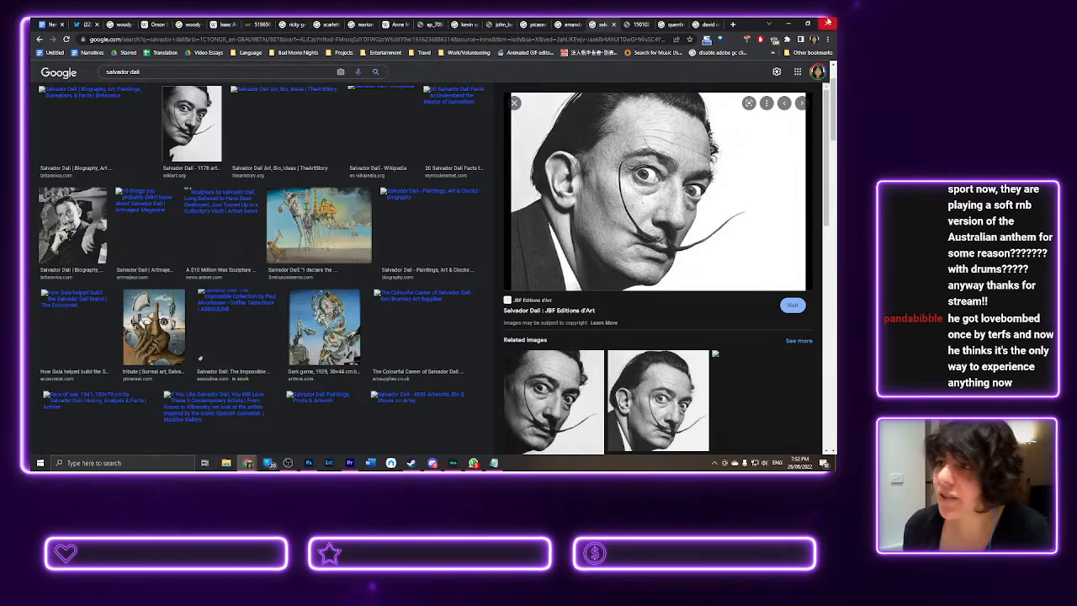
- Search for "milo black and white godis" in a new tab and open the Wikiwand article on the Black & White video game
click(735, 24)
text(mil)
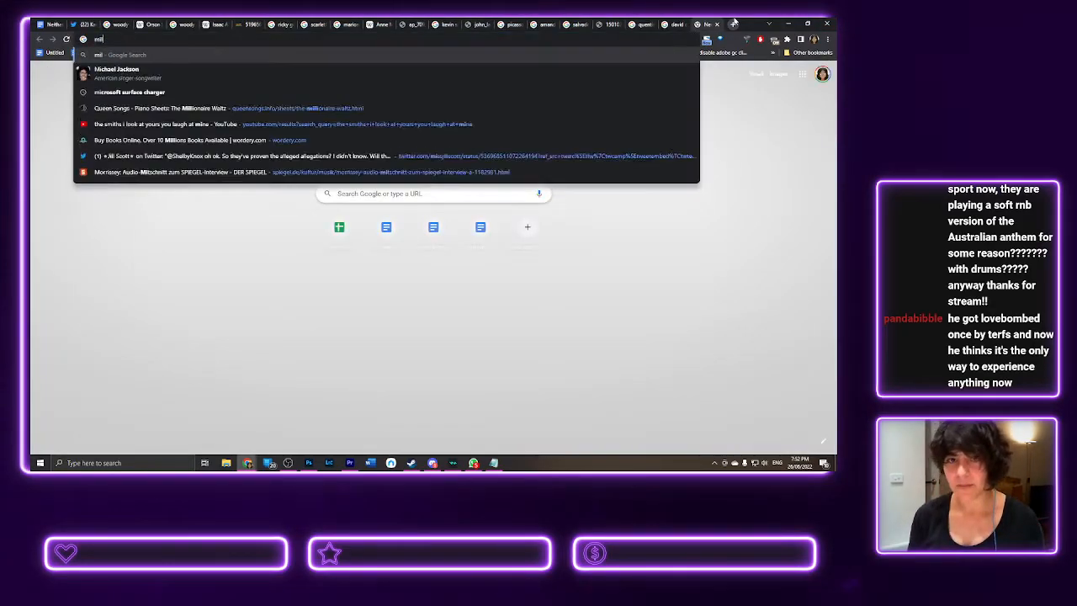
text(o black and white )
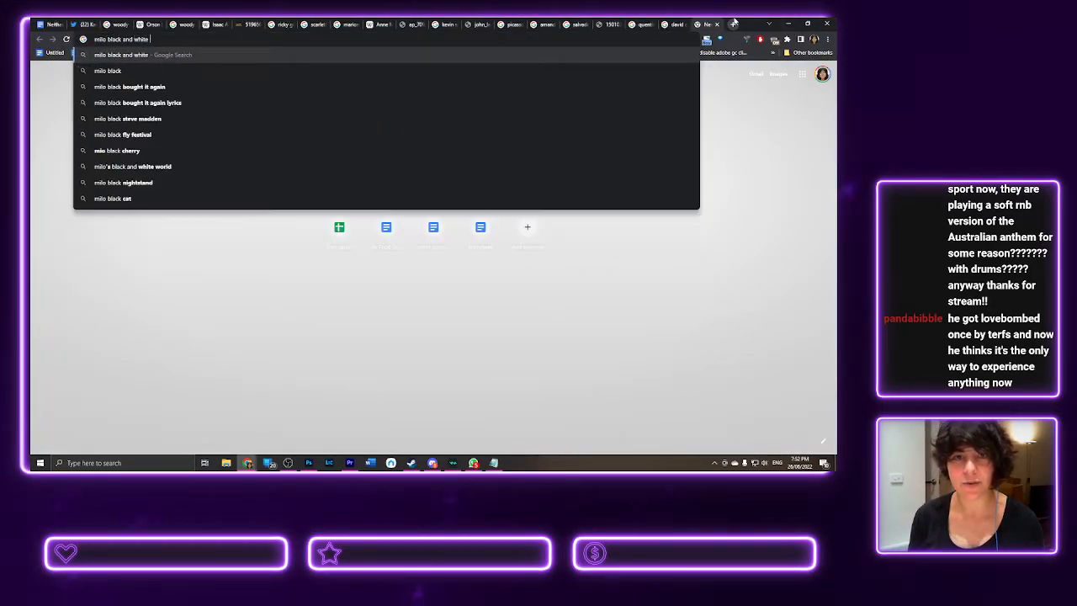
text(godis)
key(Return)
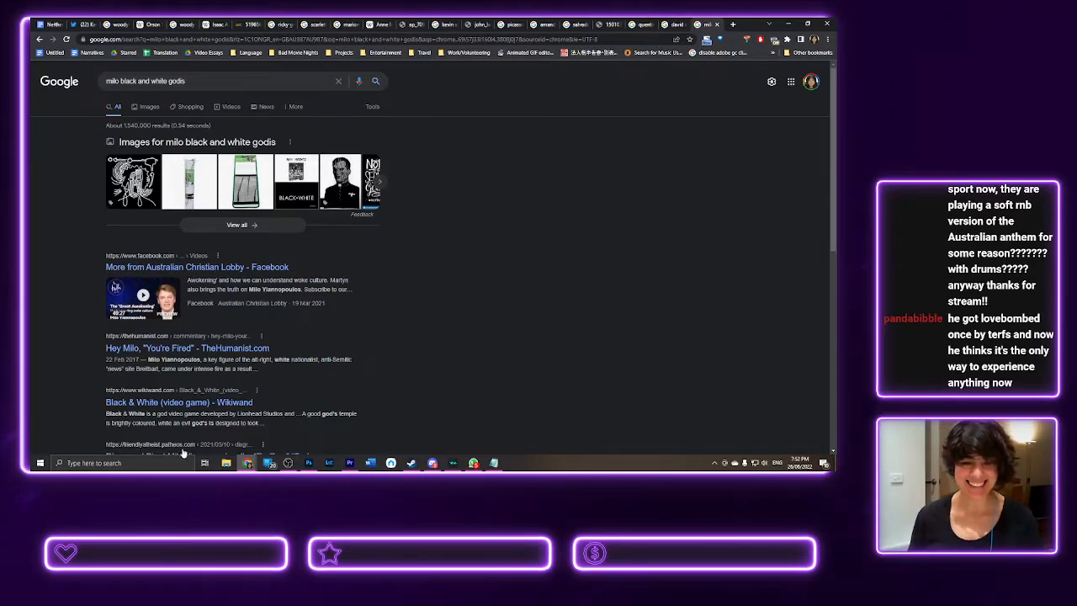
click(236, 403)
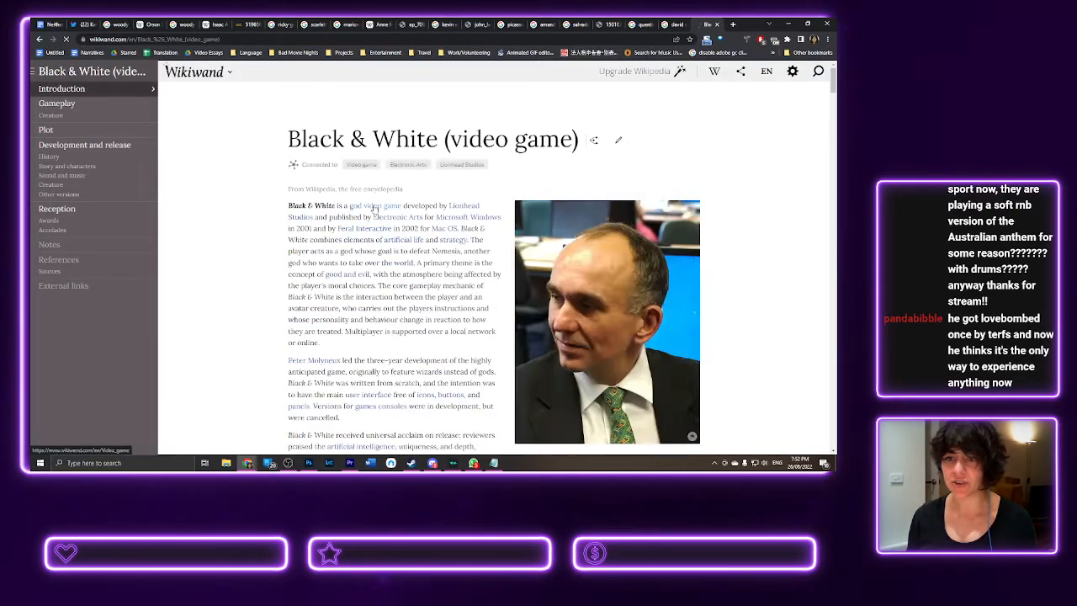
scroll(459, 208, down, 1)
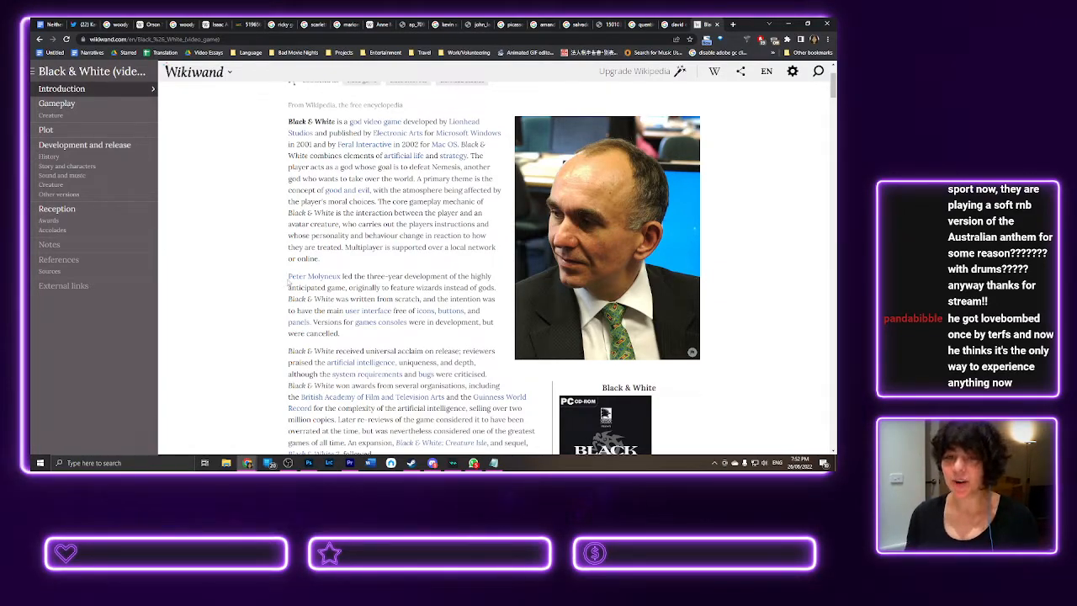
- Look up Peter Molyneux, named in the Black & White article, in a new tab and skim his Wikipedia article
drag(290, 280, 341, 278)
key(ctrl+c)
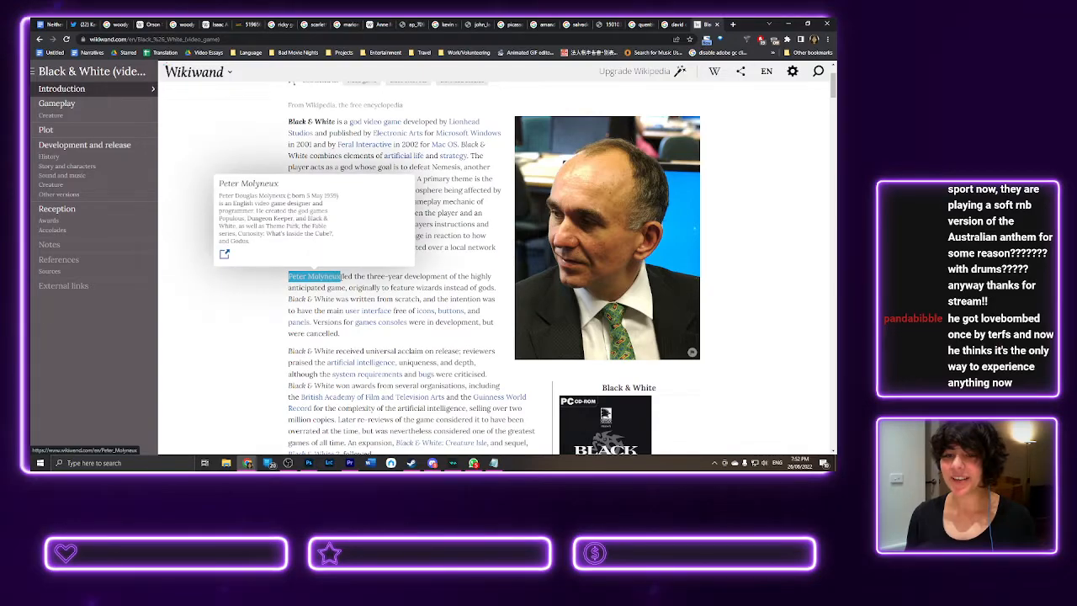
key(ctrl+t)
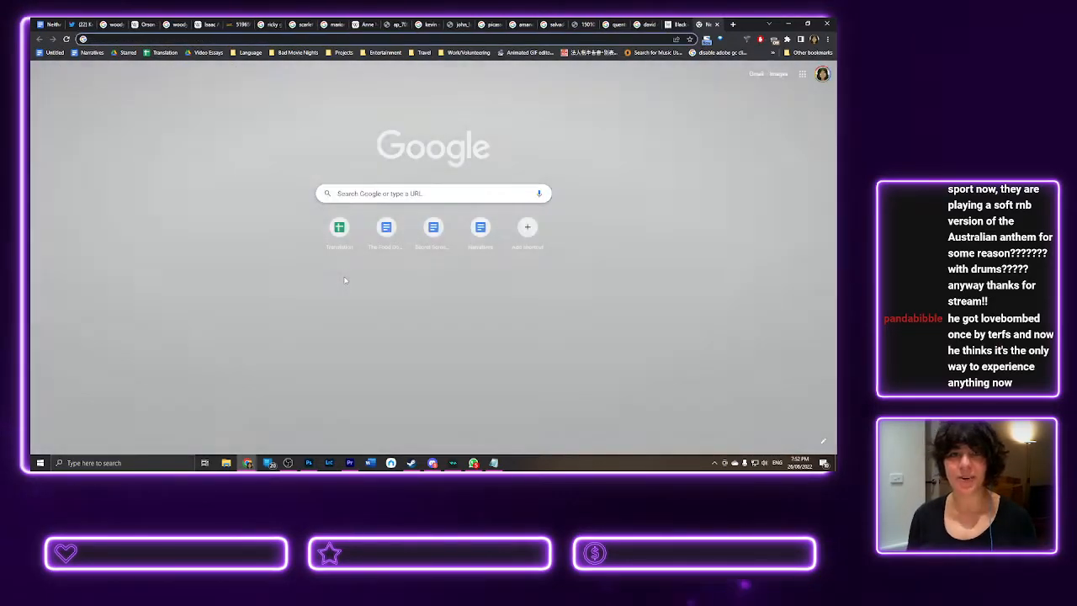
key(ctrl+v)
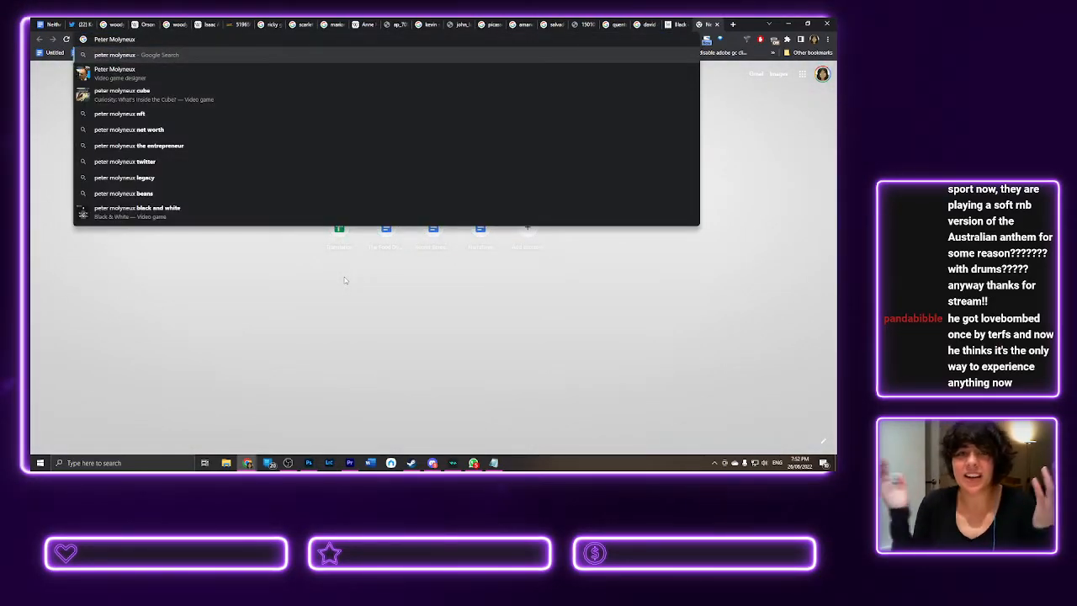
key(Return)
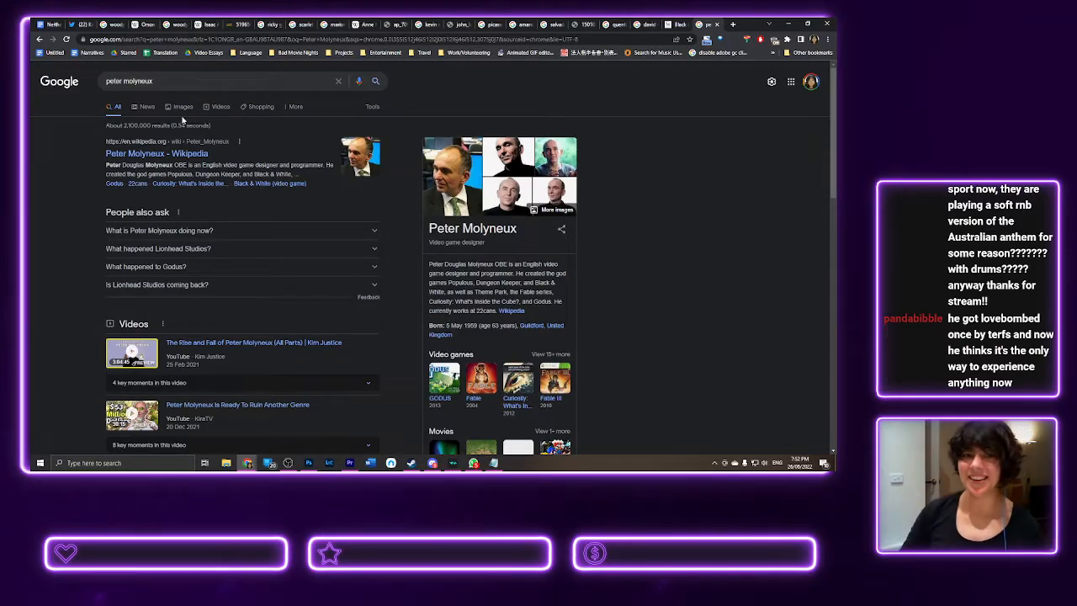
click(199, 155)
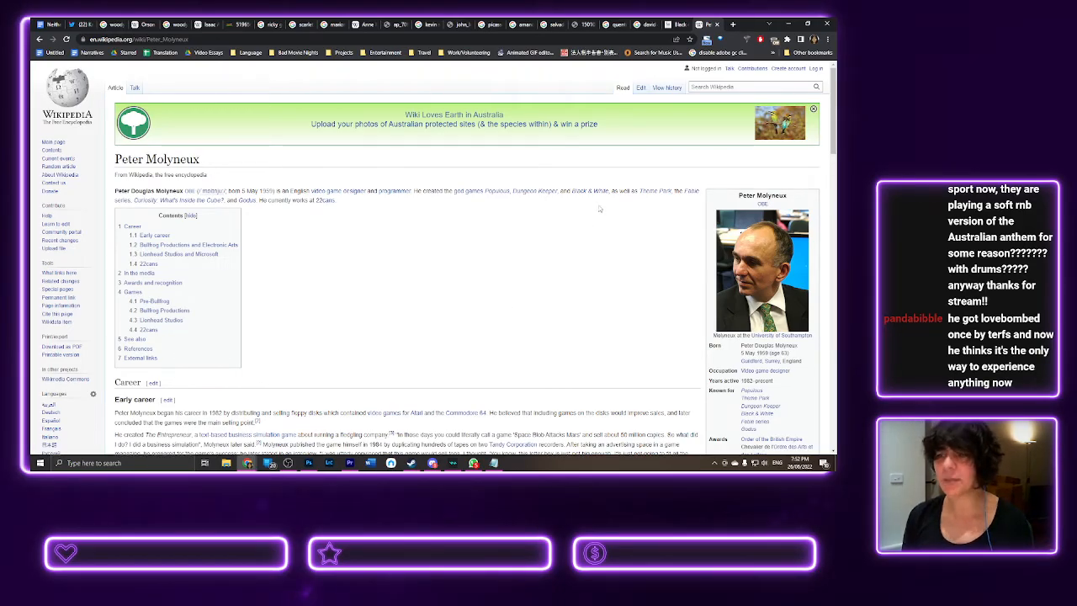
scroll(544, 262, down, 10)
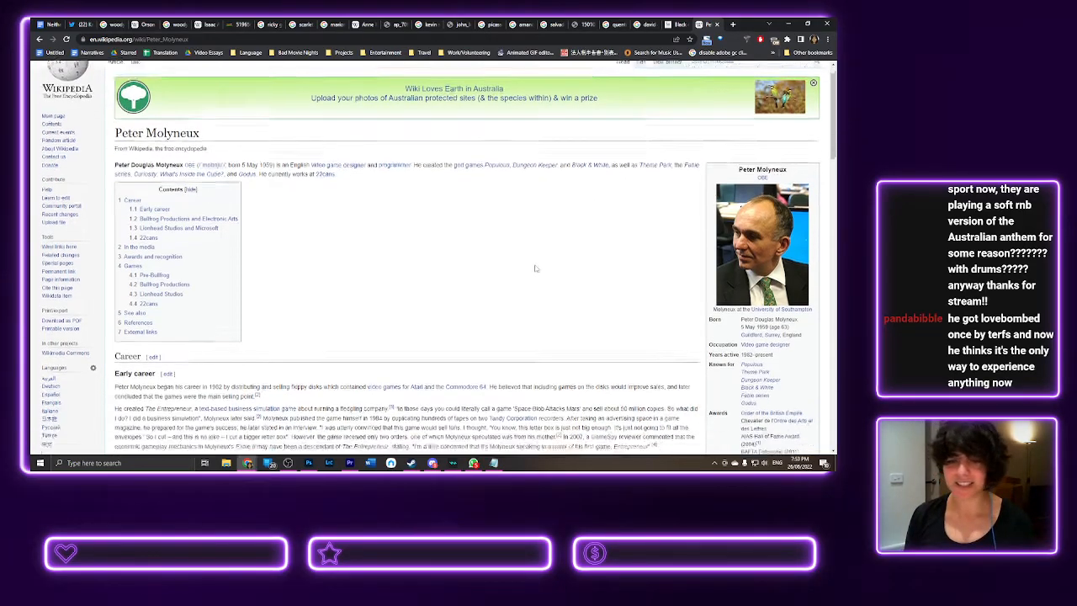
scroll(536, 268, down, 10)
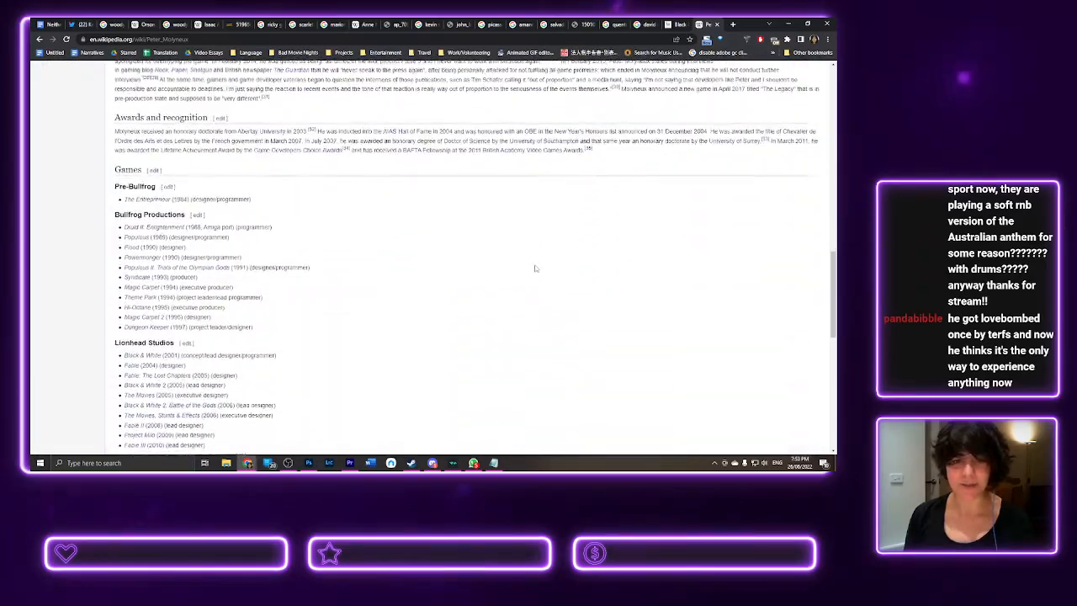
scroll(534, 269, up, 15)
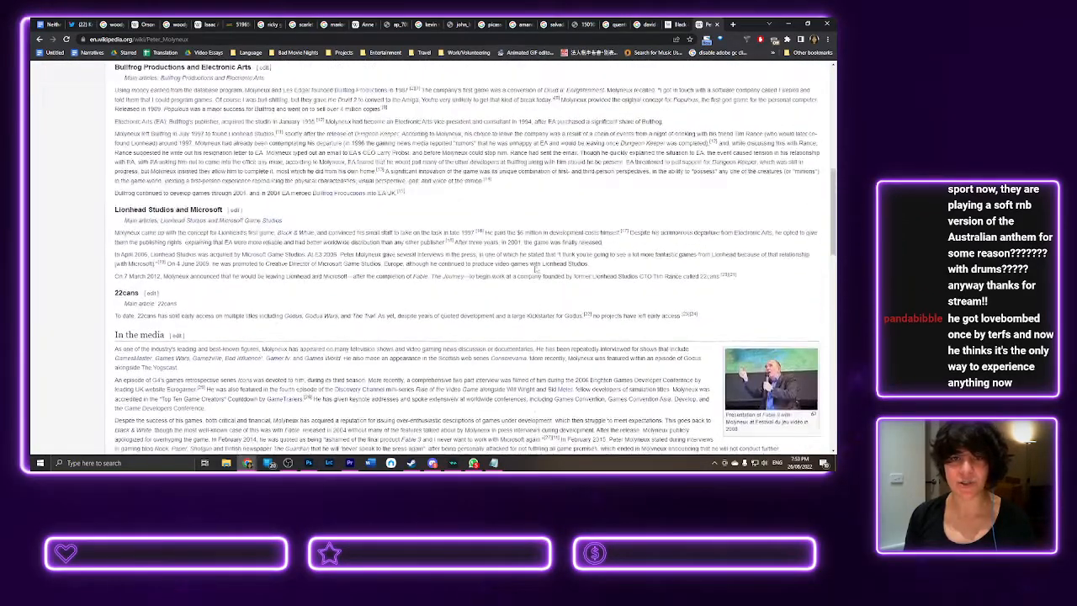
scroll(536, 269, up, 2)
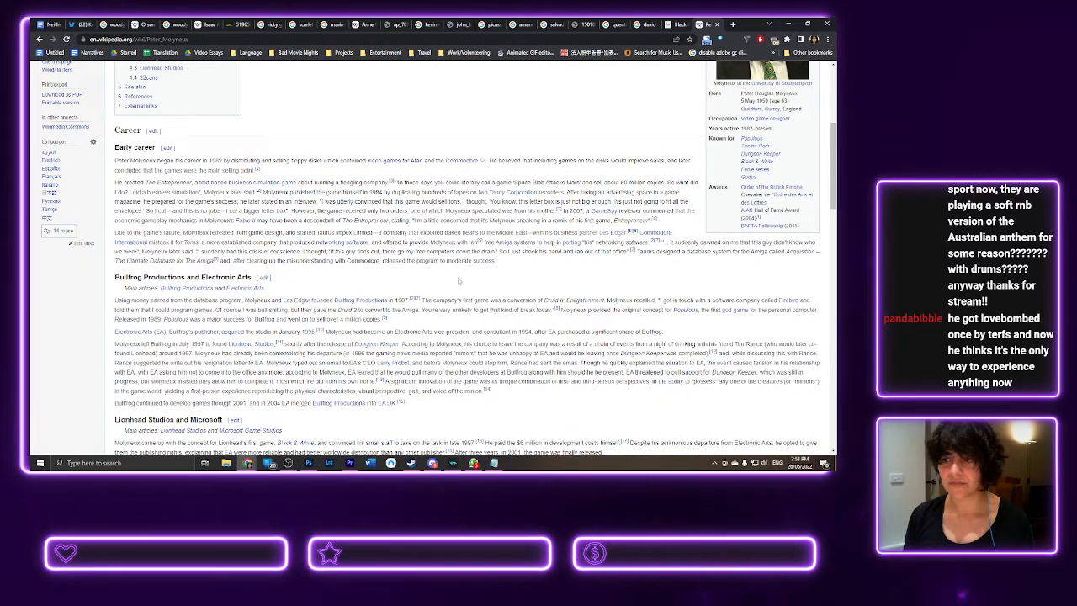
scroll(458, 278, up, 3)
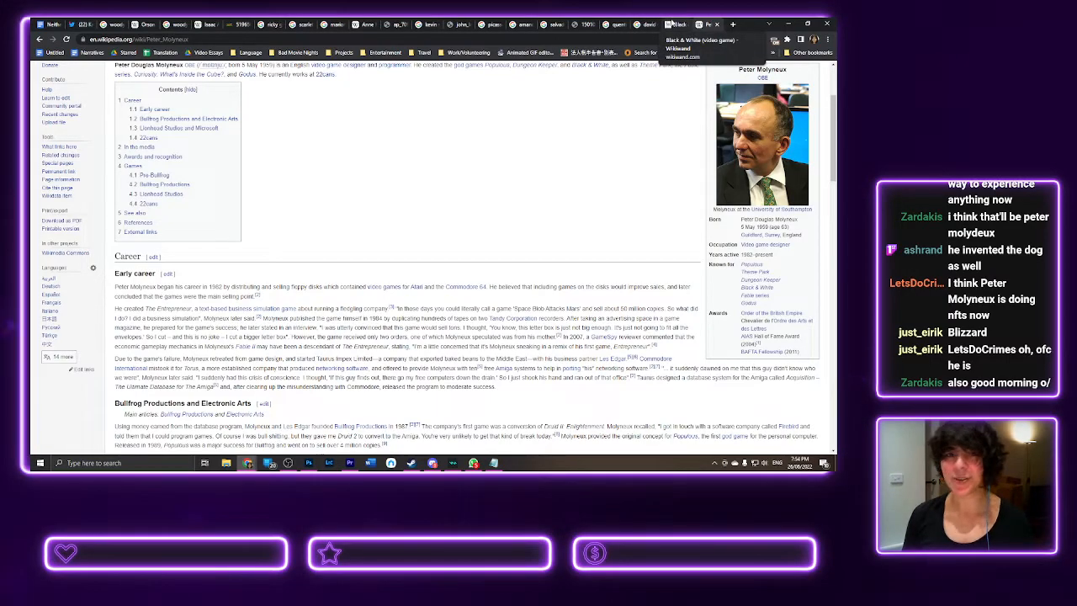
- Return to the Woody Allen image results and preview the Indian Express black-and-white headphones photo with its related images
click(180, 23)
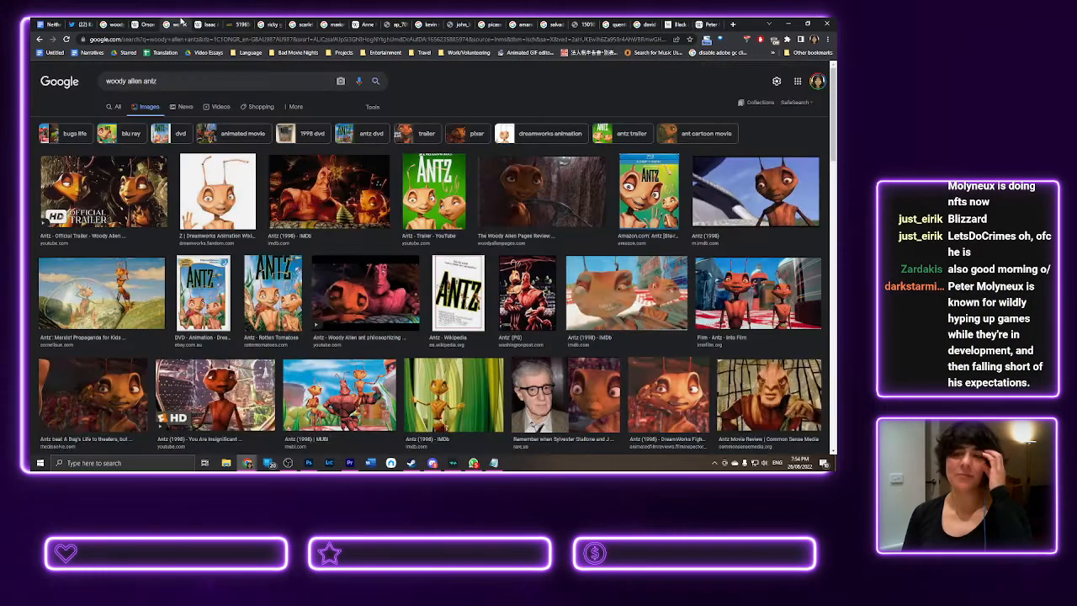
click(105, 23)
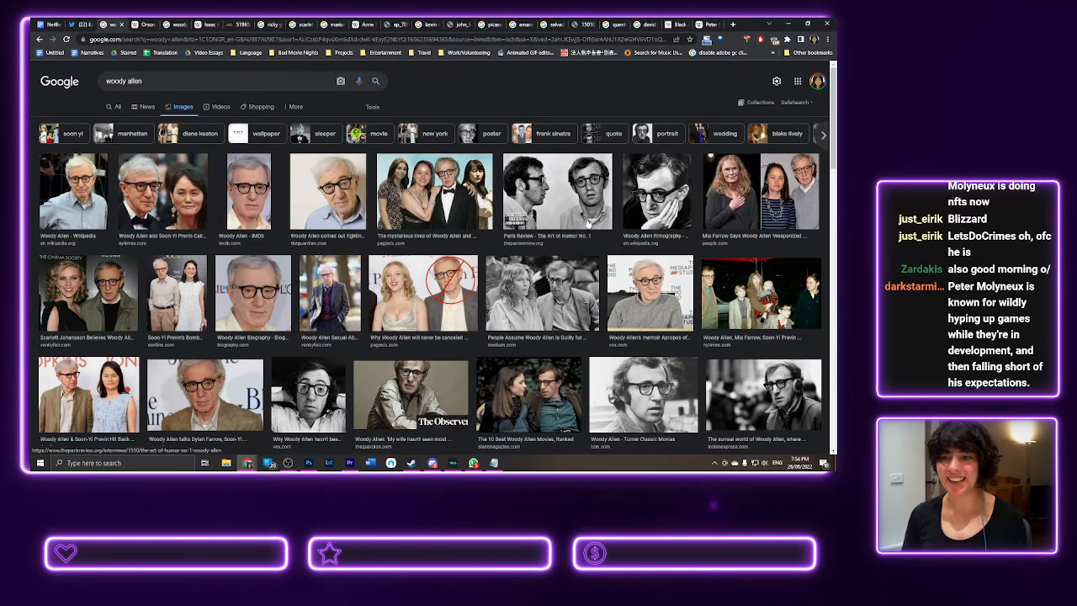
scroll(587, 220, down, 2)
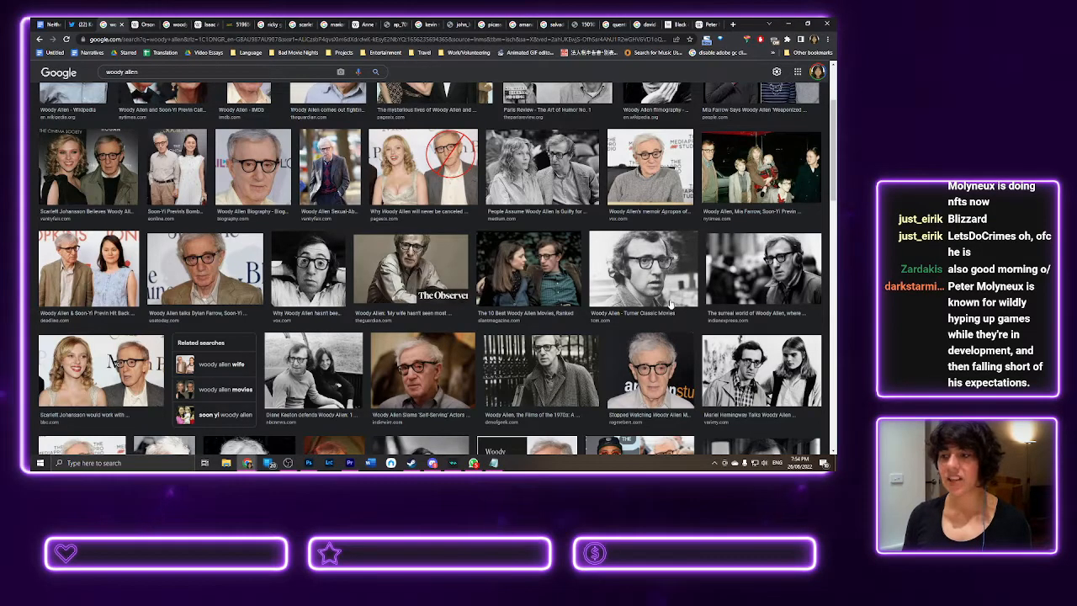
scroll(682, 291, down, 1)
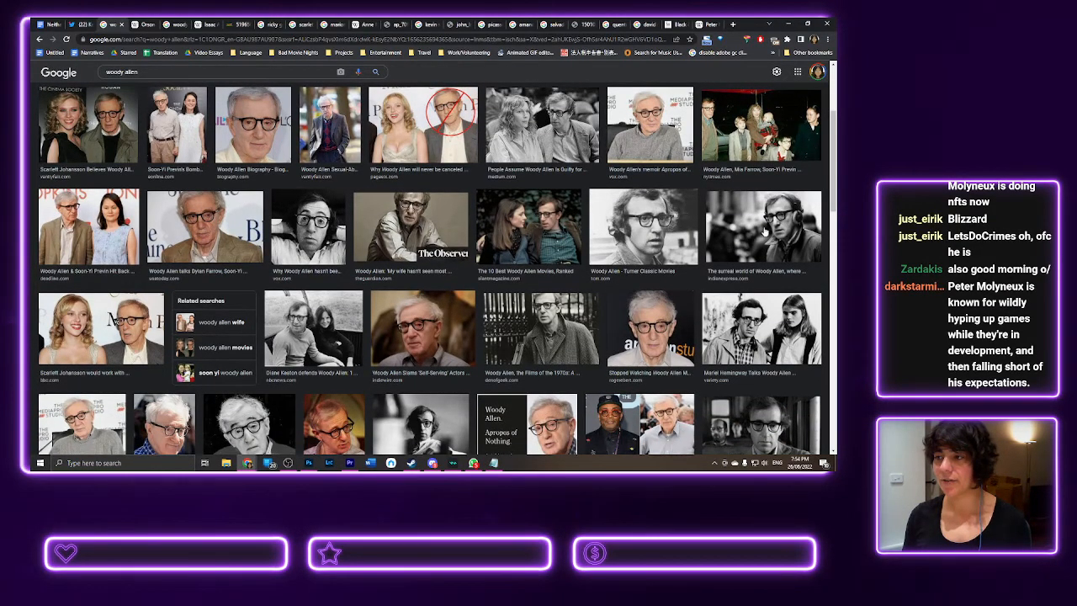
click(764, 229)
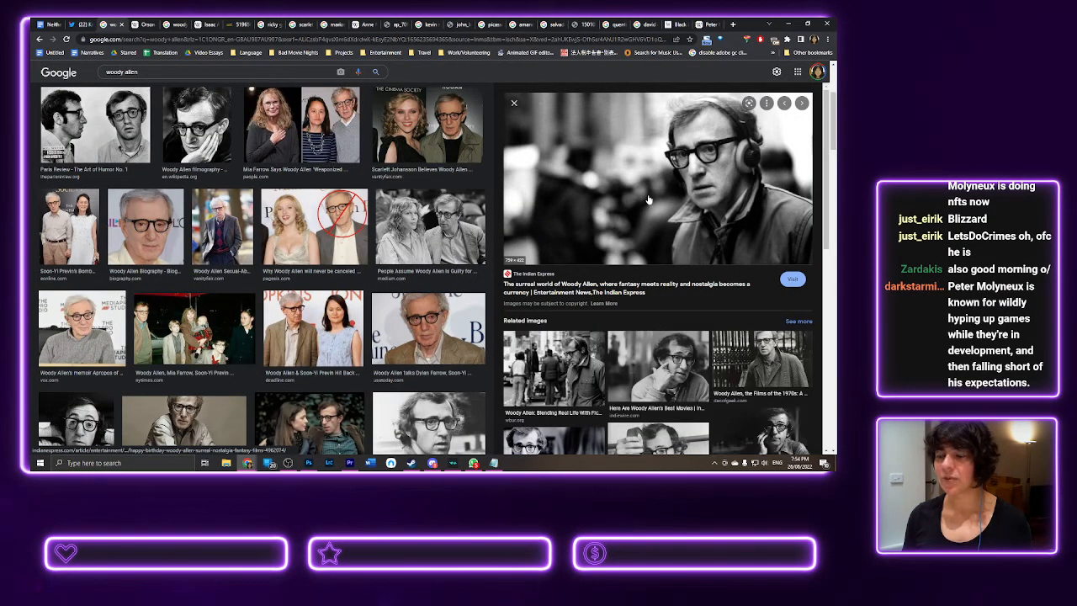
scroll(648, 200, down, 4)
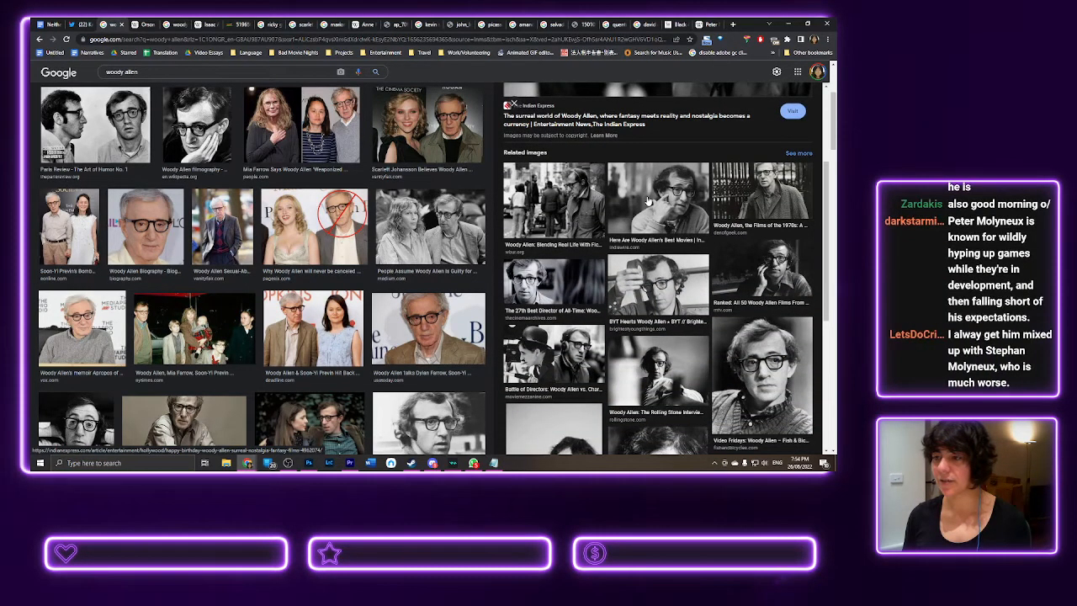
scroll(648, 200, down, 2)
scroll(481, 225, up, 4)
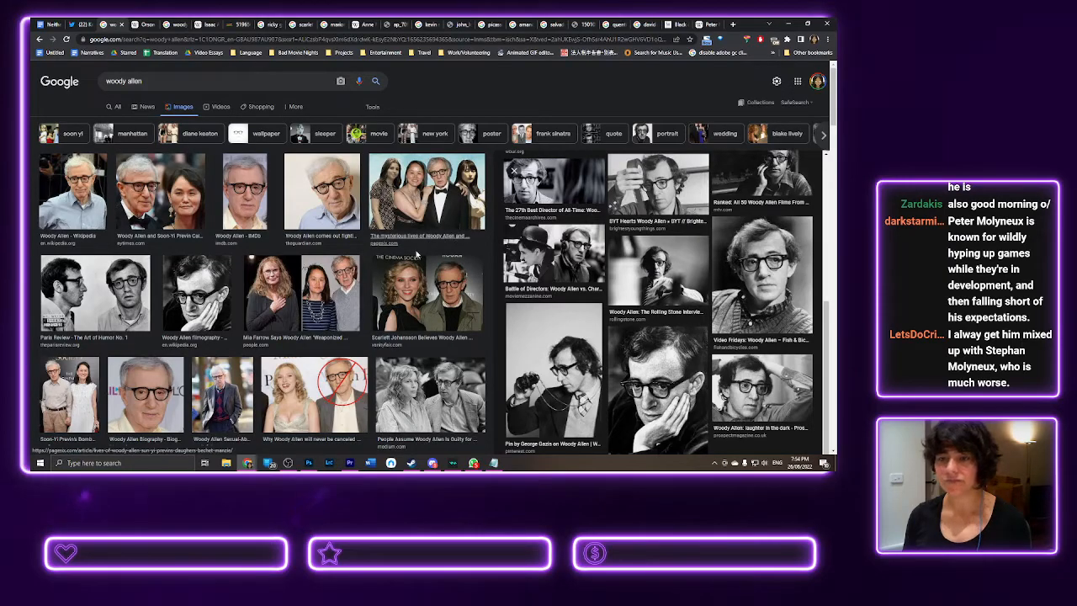
- Browse further through the Woody Allen image results for a usable photo and preview The Daily Beast's portrait against a dark backdrop
scroll(398, 282, down, 3)
scroll(398, 281, down, 3)
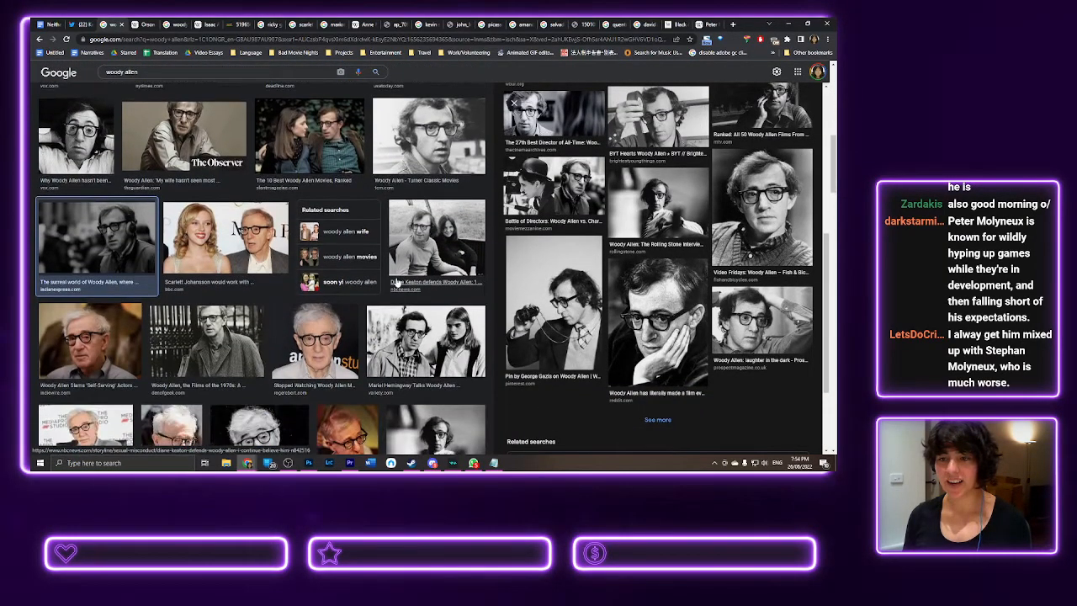
scroll(241, 272, down, 2)
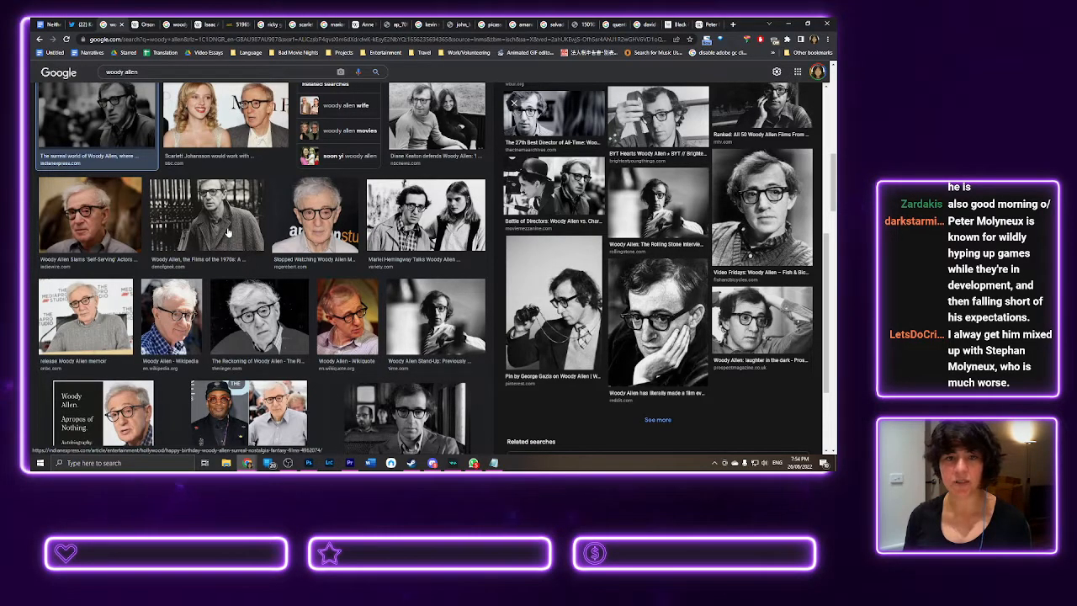
scroll(227, 236, down, 2)
scroll(225, 243, down, 2)
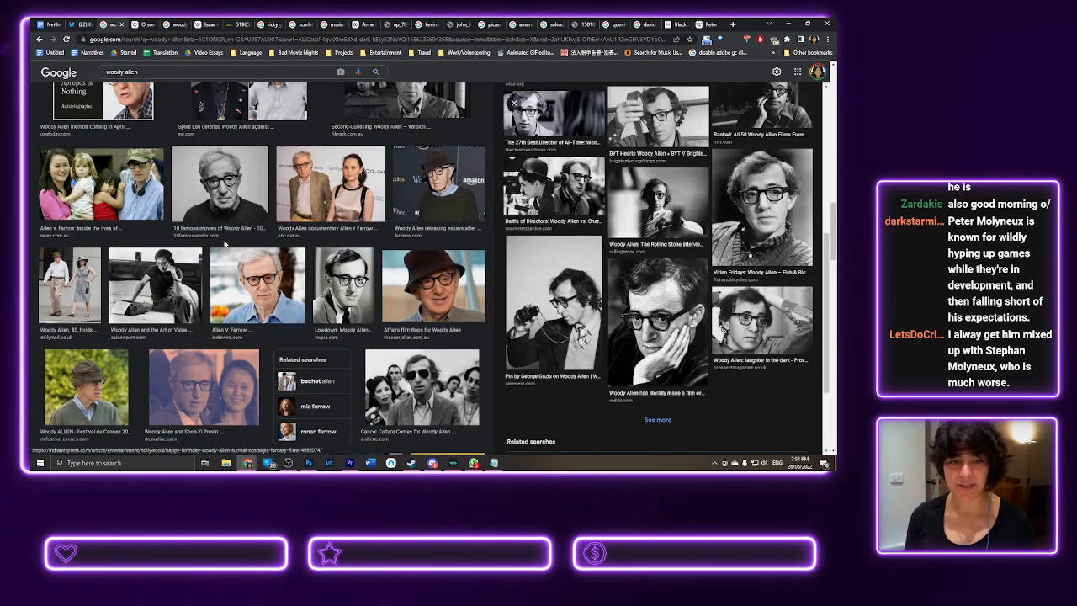
scroll(225, 243, down, 3)
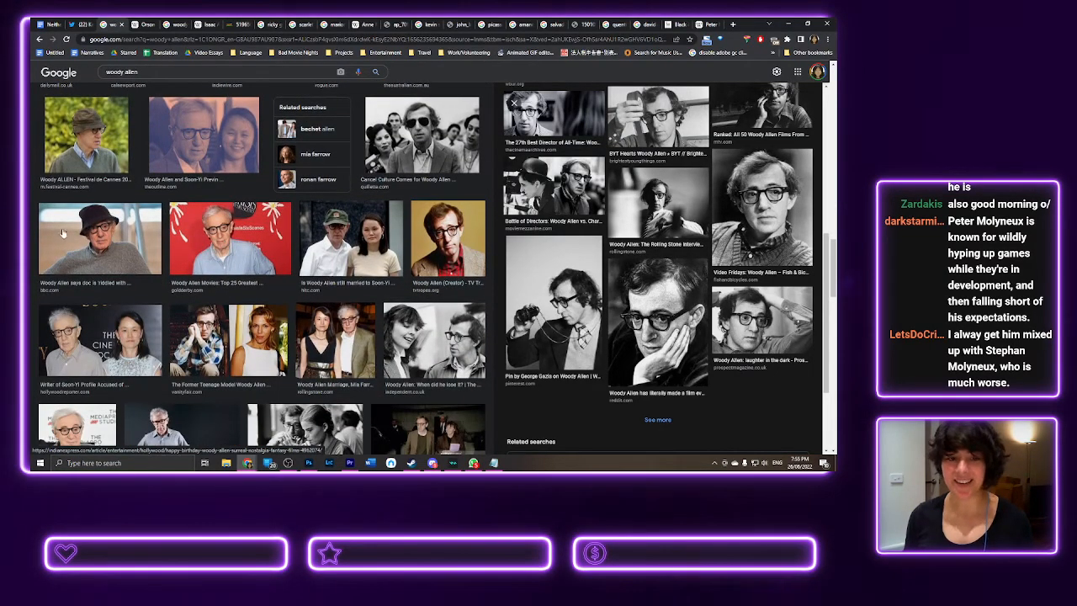
scroll(63, 234, down, 3)
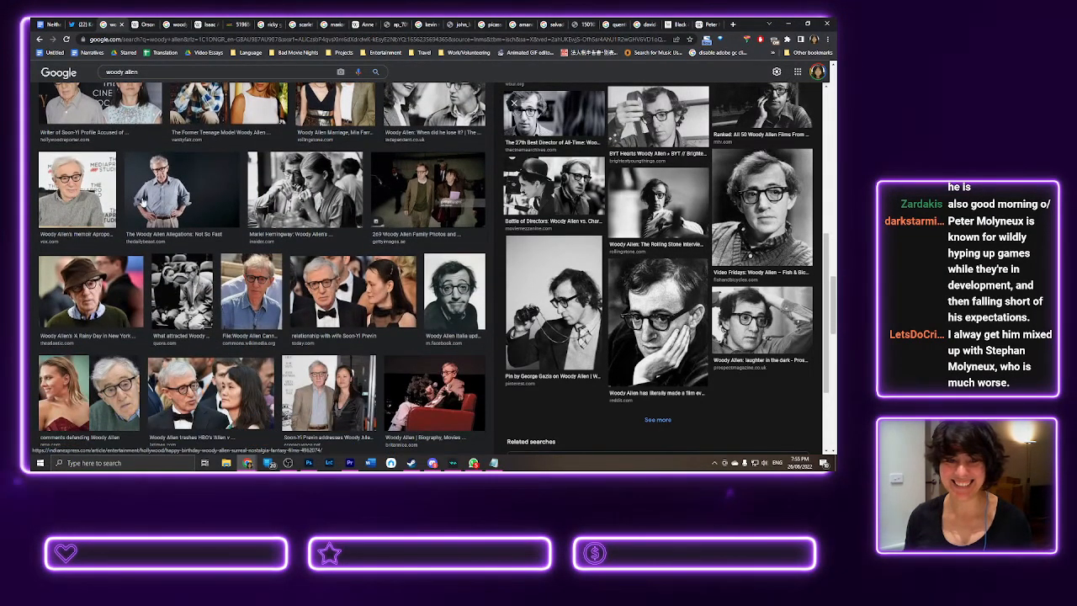
click(182, 205)
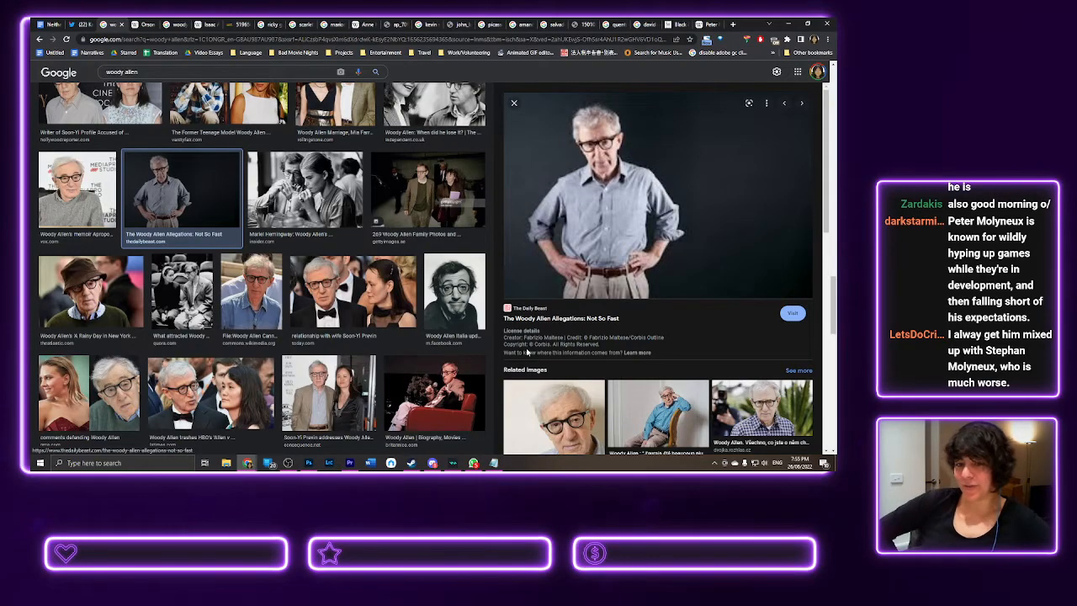
scroll(308, 251, up, 10)
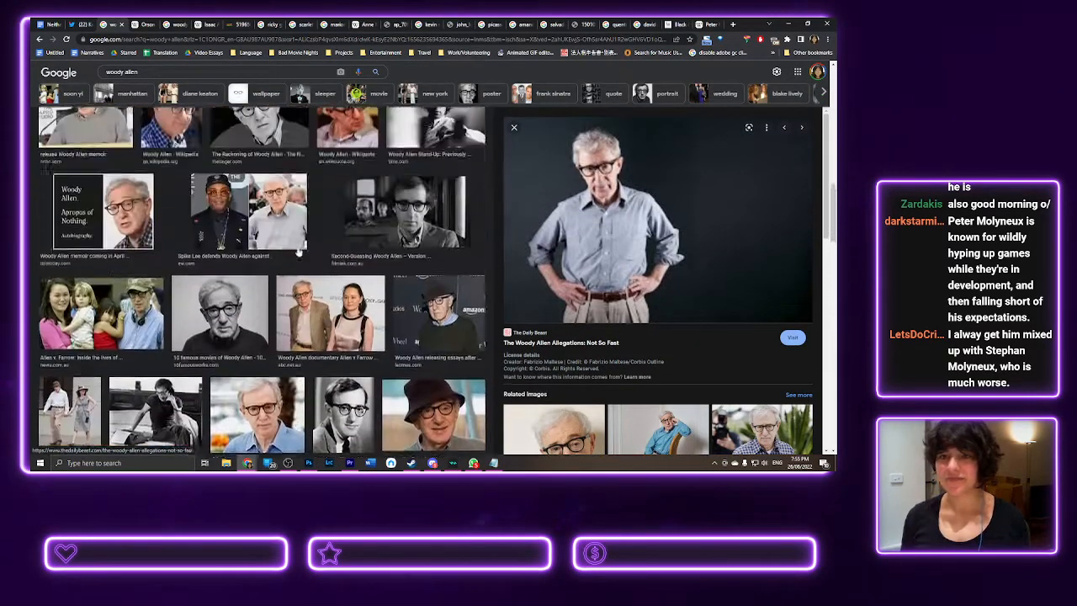
scroll(308, 251, up, 10)
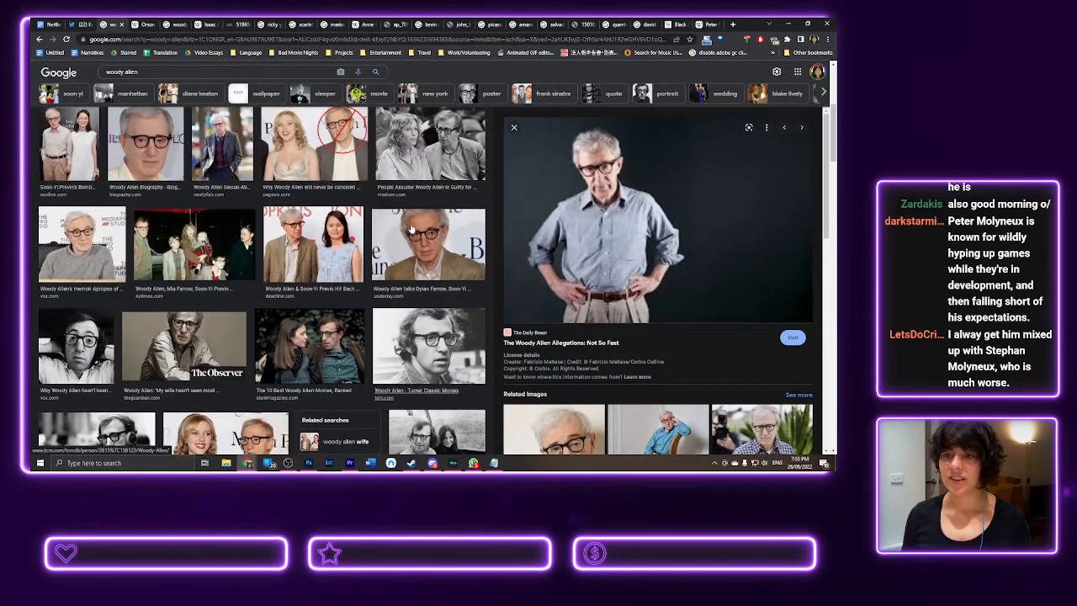
scroll(412, 229, up, 3)
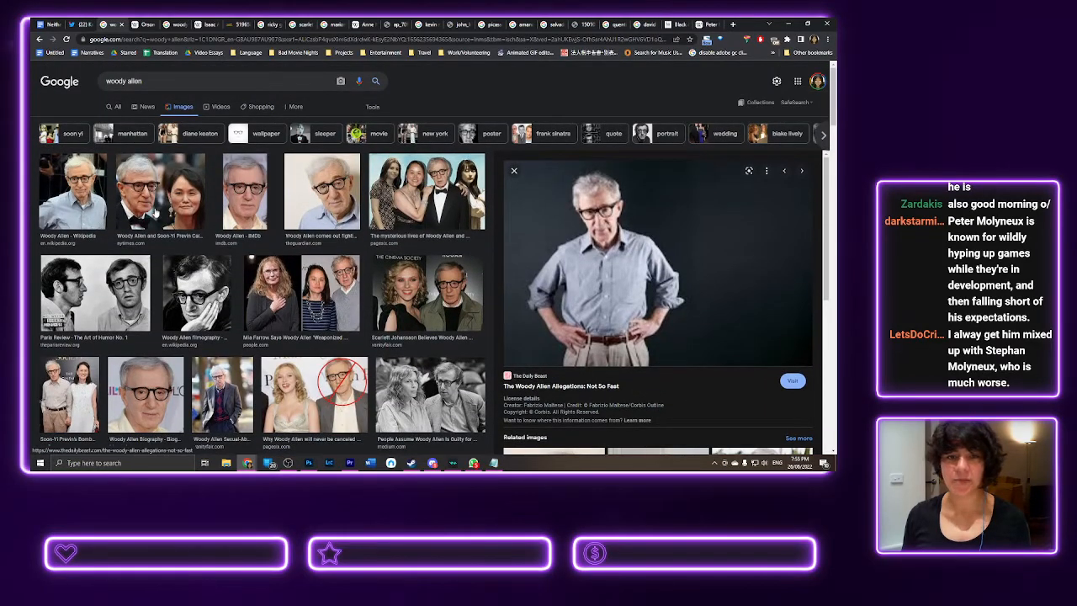
scroll(155, 209, down, 5)
scroll(156, 209, up, 5)
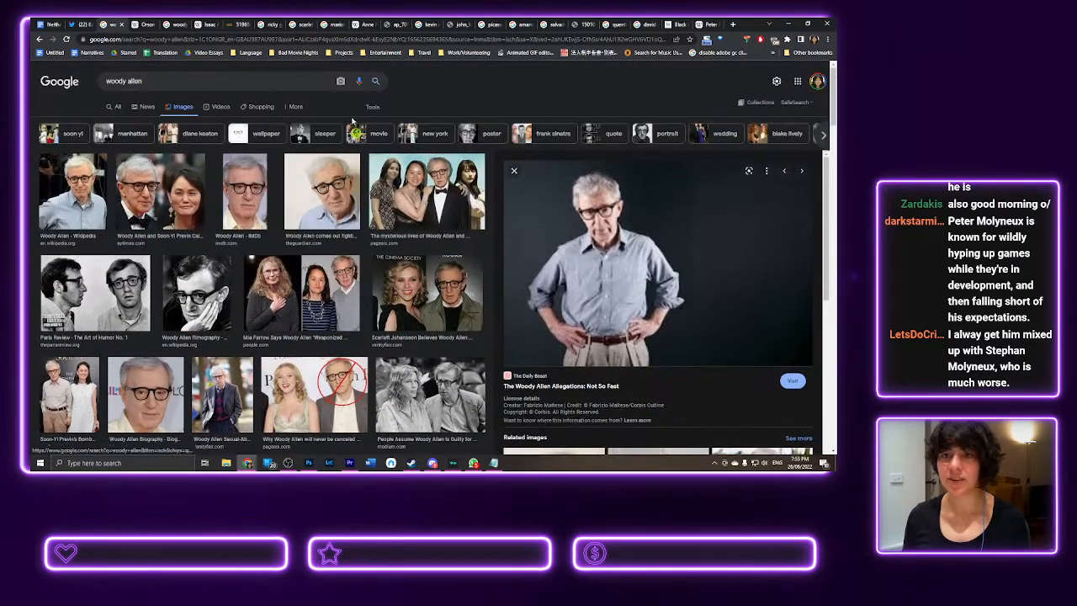
- Limit the Woody Allen images to large size and open the New York Film Academy headphones photo in its own tab
click(373, 106)
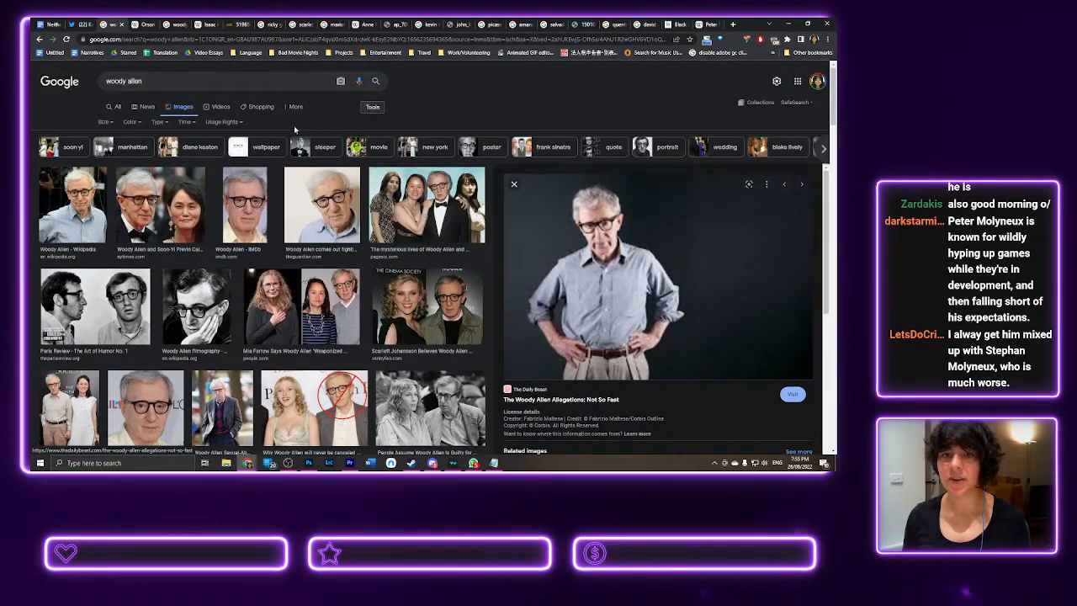
click(105, 124)
click(116, 153)
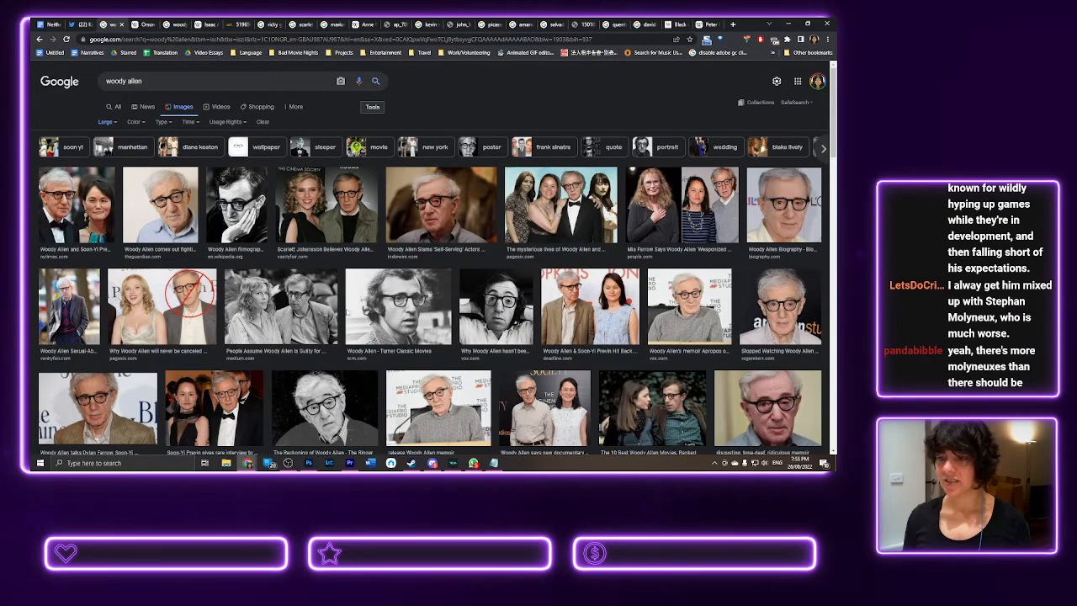
scroll(347, 312, down, 4)
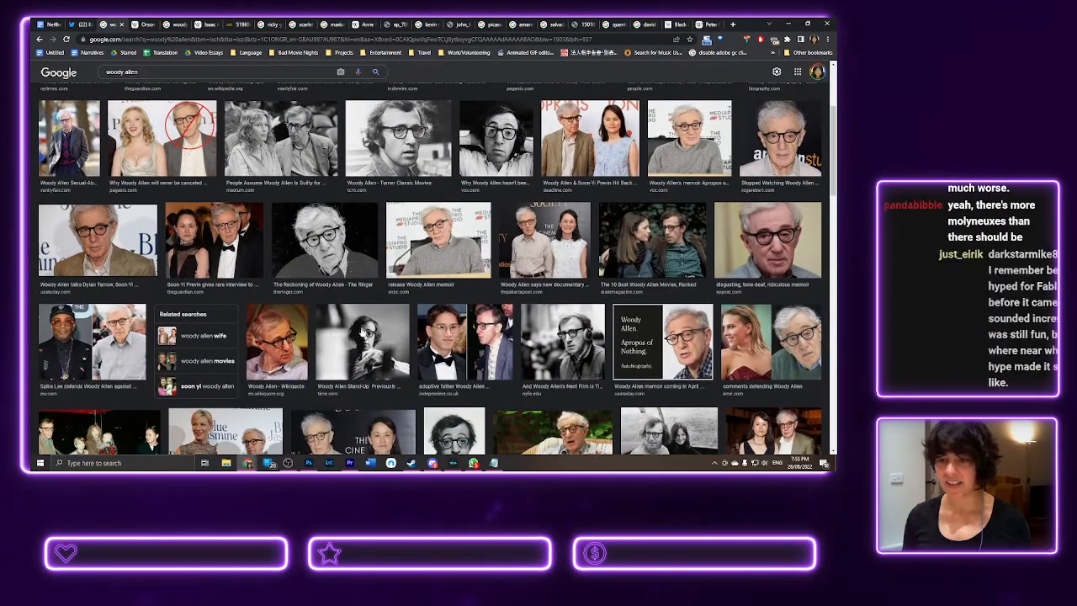
click(566, 354)
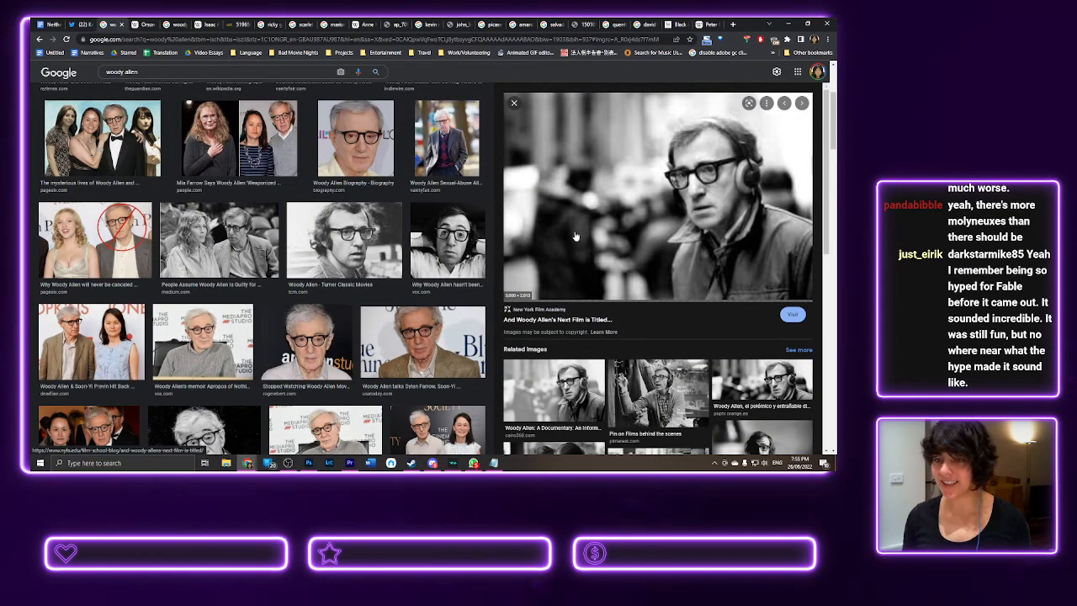
right_click(630, 199)
click(665, 274)
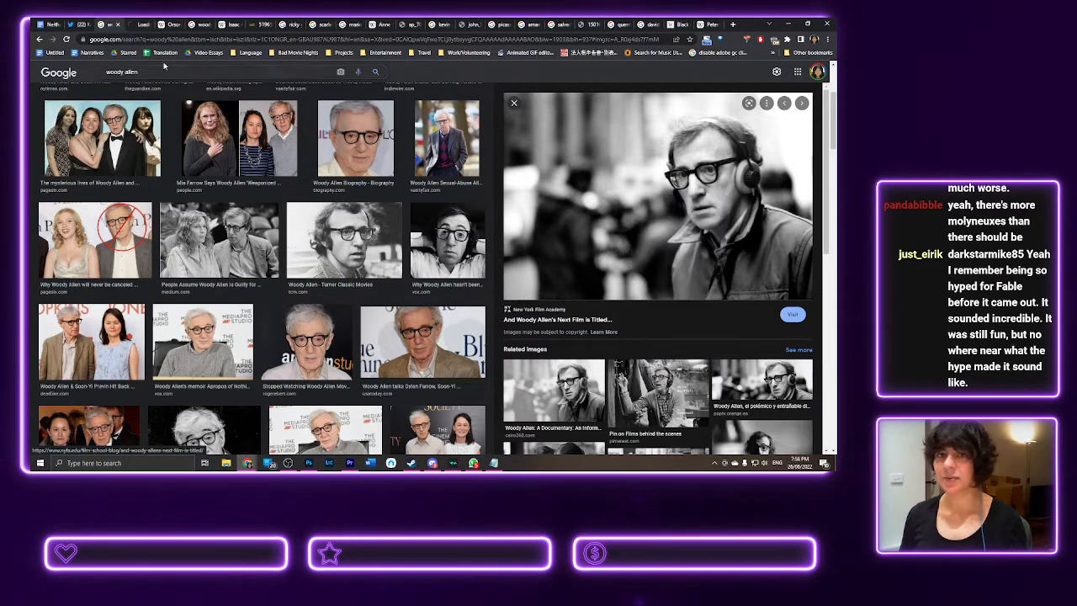
- Check the full-size Woody Allen photo, close its search tab, and revisit the Orson Scott Card portrait and Isaac Asimov article
click(136, 25)
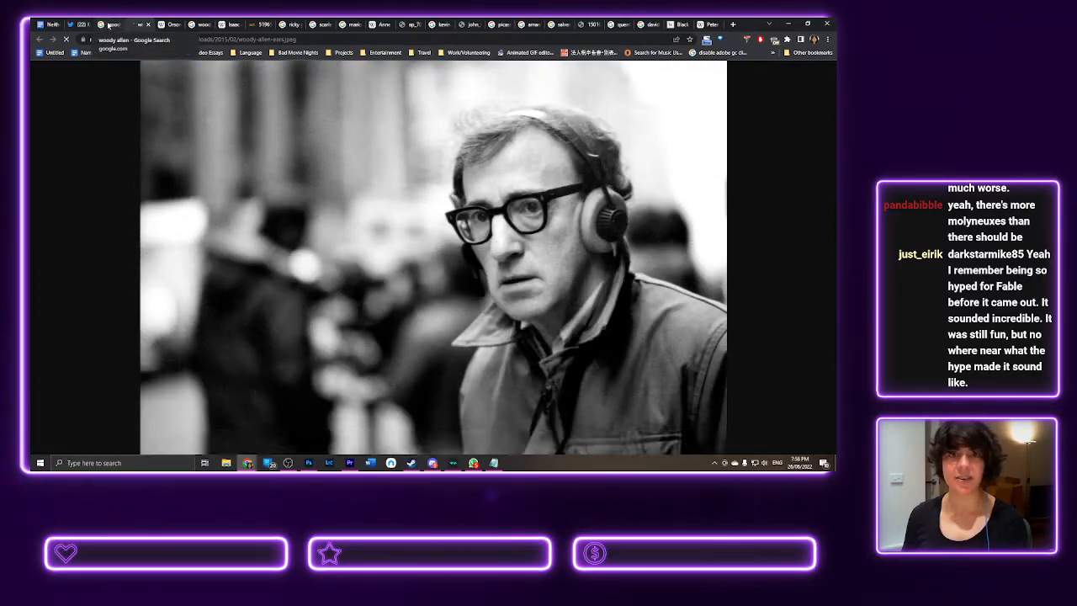
click(145, 25)
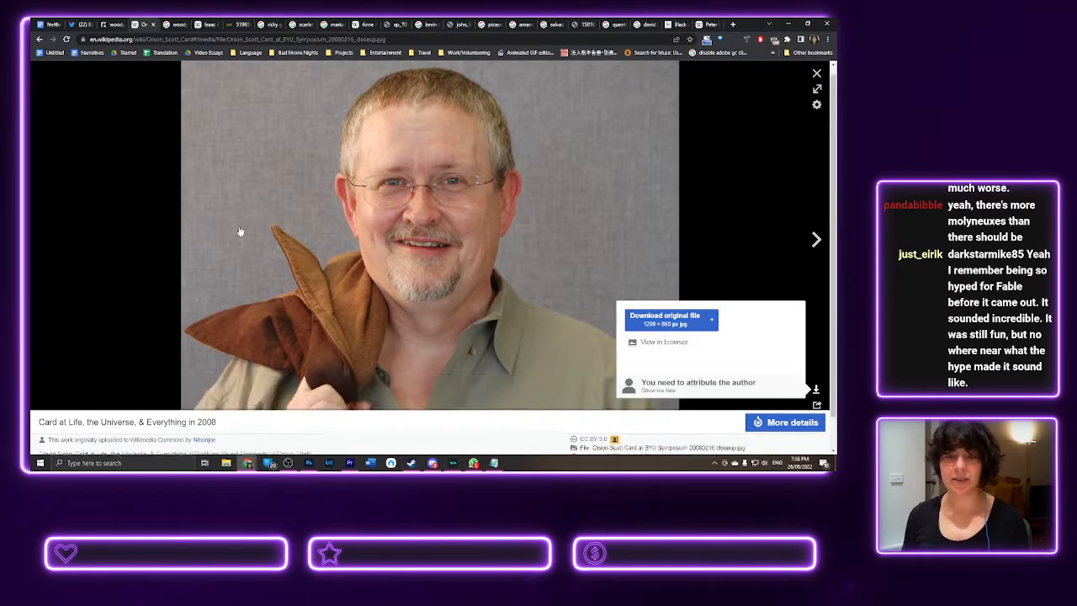
click(204, 24)
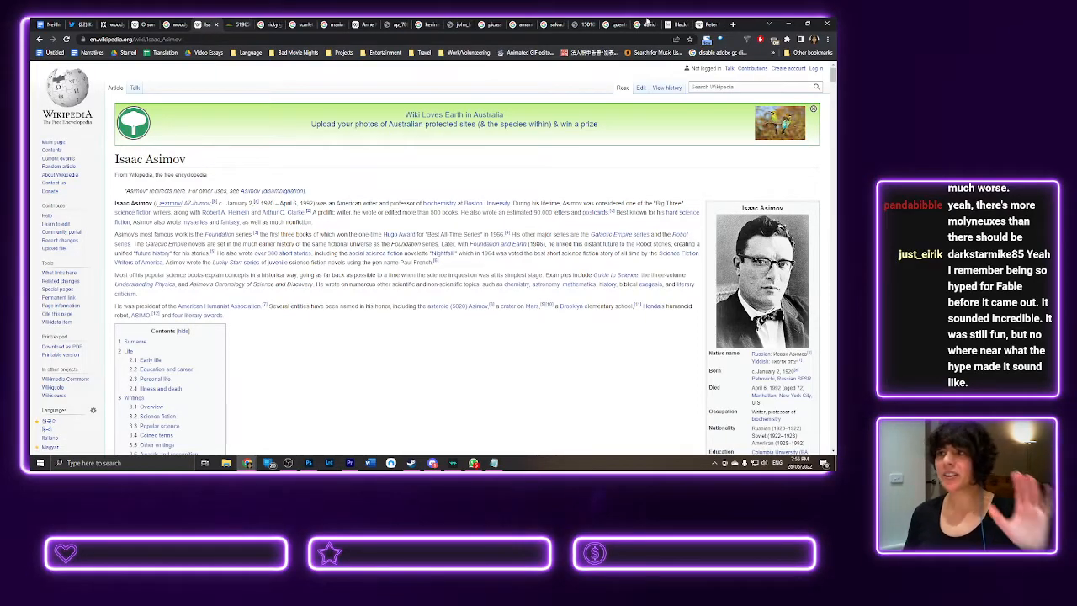
- Revisit the Orson Scott Card portrait and Isaac Asimov article, and place the Woody Allen photo's browser tab last in the row
click(148, 24)
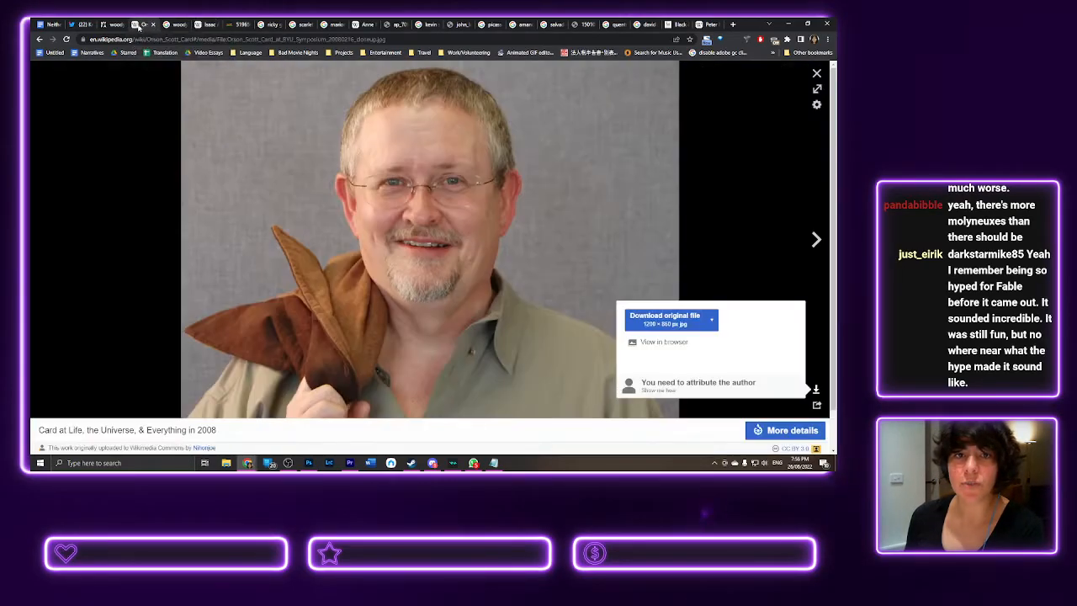
click(209, 26)
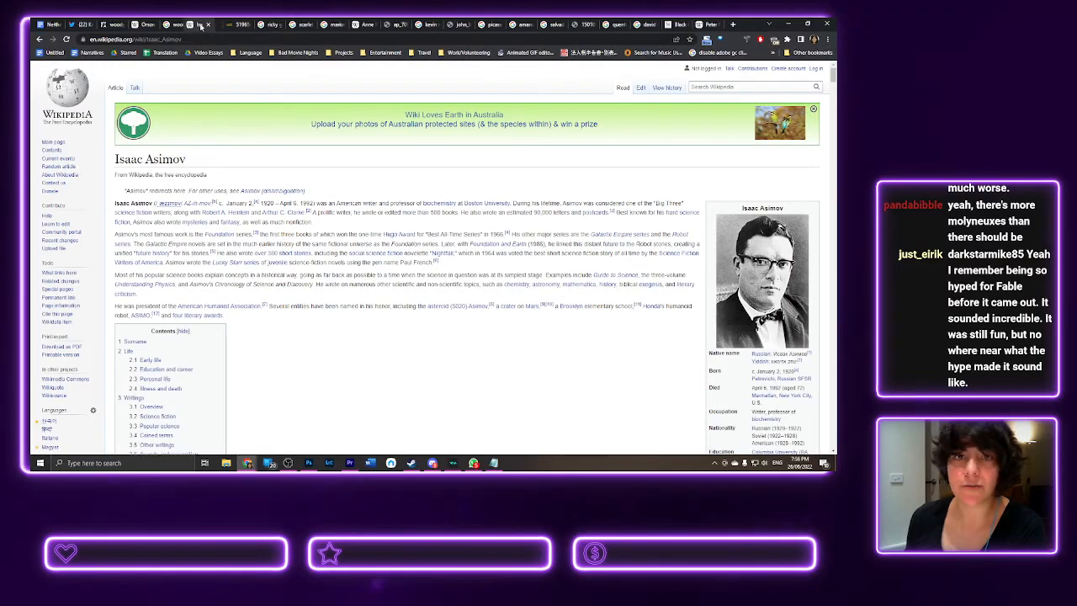
click(110, 25)
drag(110, 25, 706, 25)
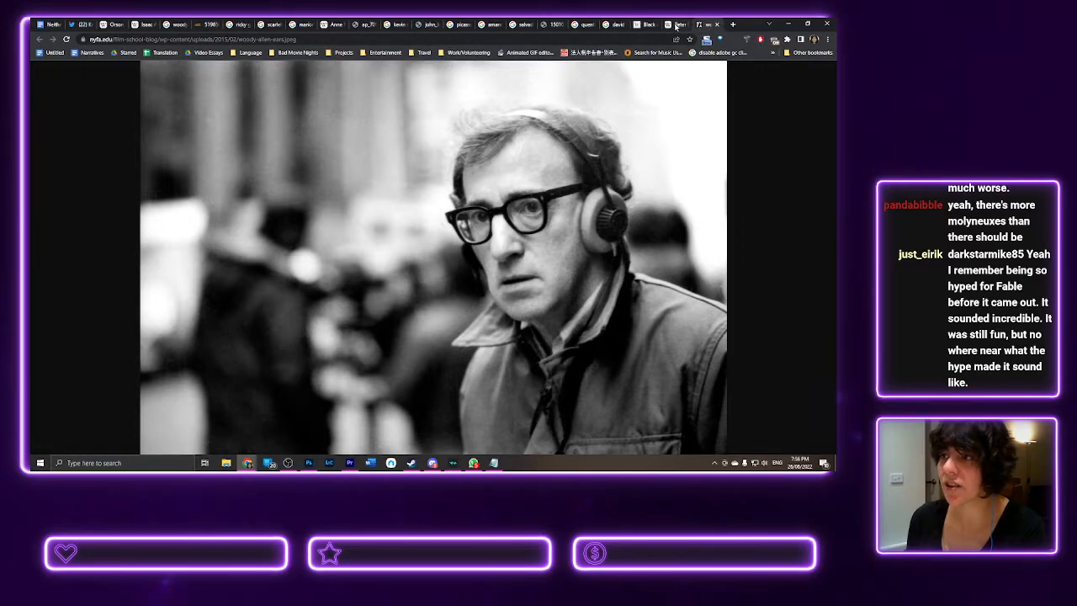
- Look over the David Cage image results and limit them to large size
click(615, 25)
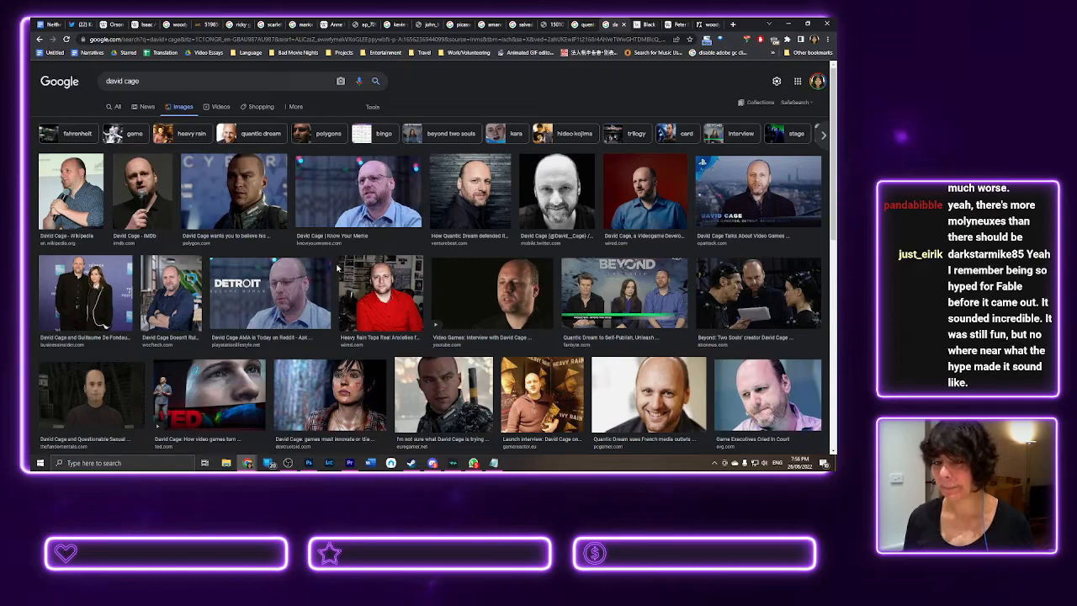
scroll(337, 267, down, 3)
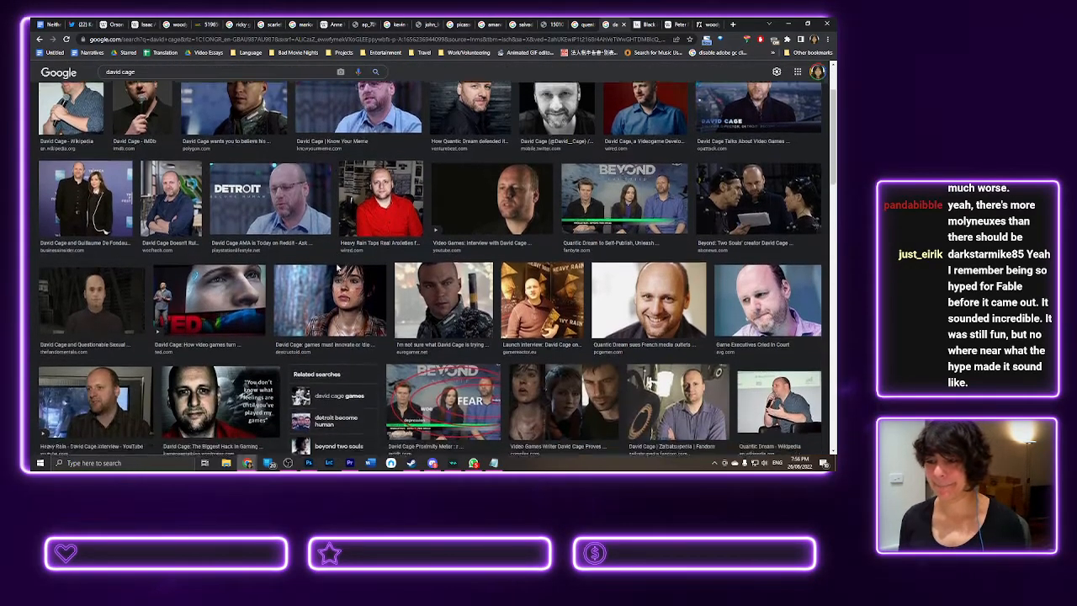
scroll(338, 267, down, 4)
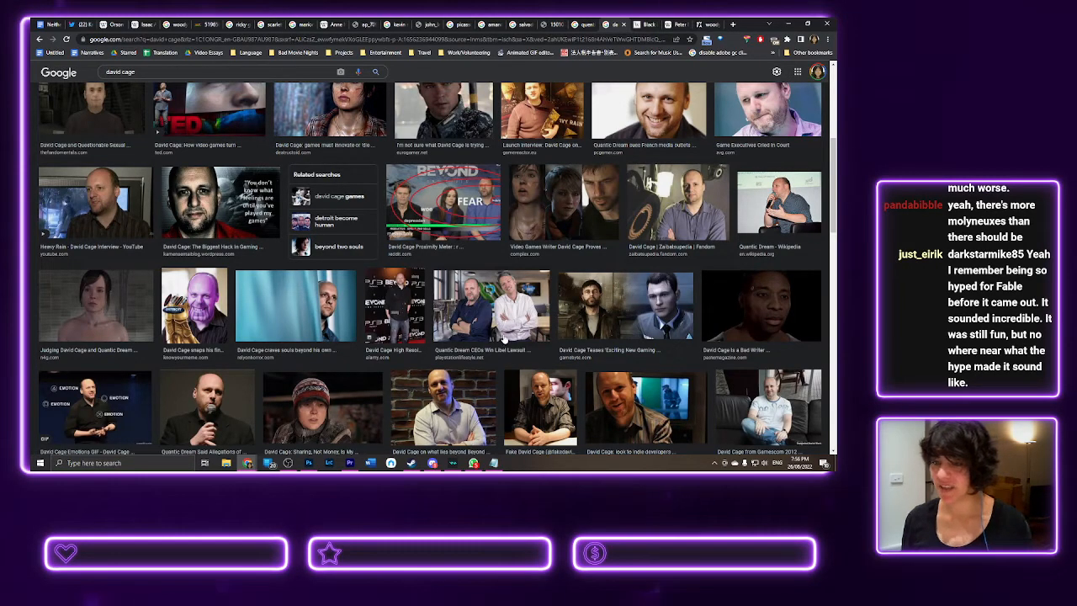
scroll(503, 339, up, 7)
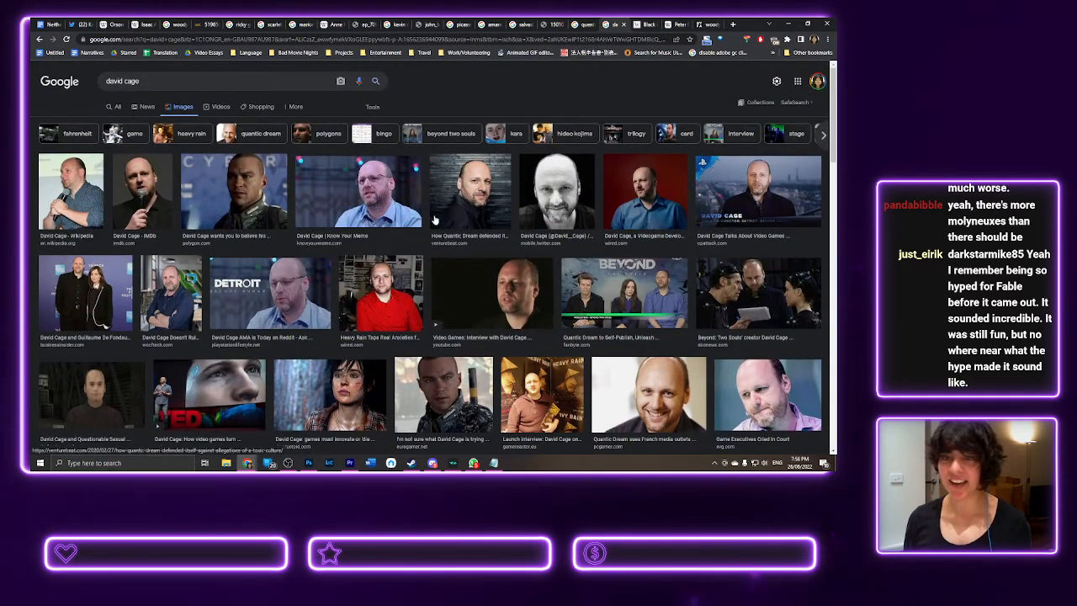
click(377, 108)
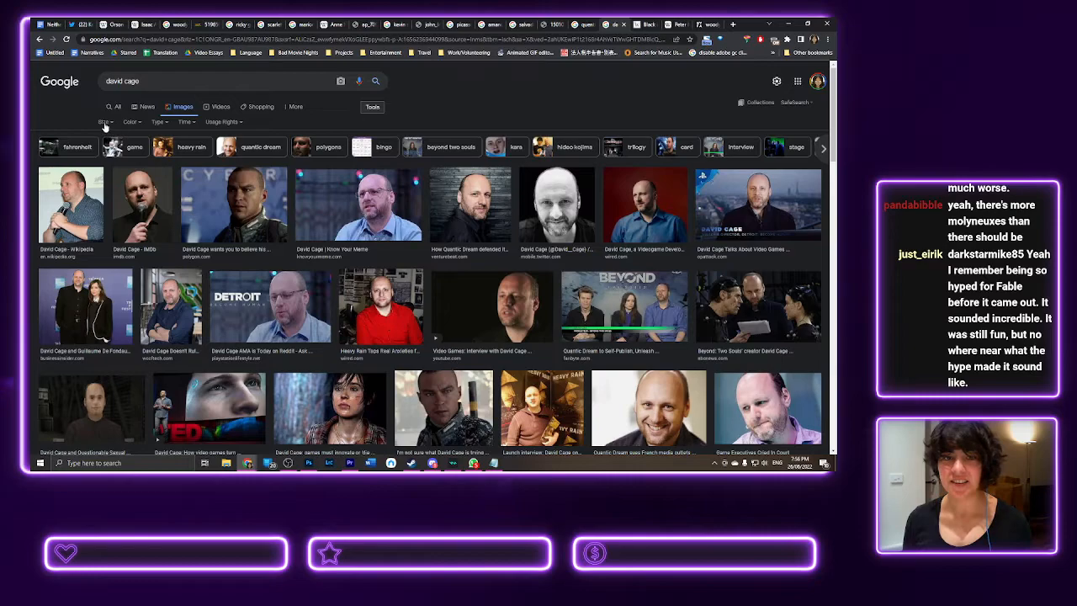
click(105, 124)
click(106, 157)
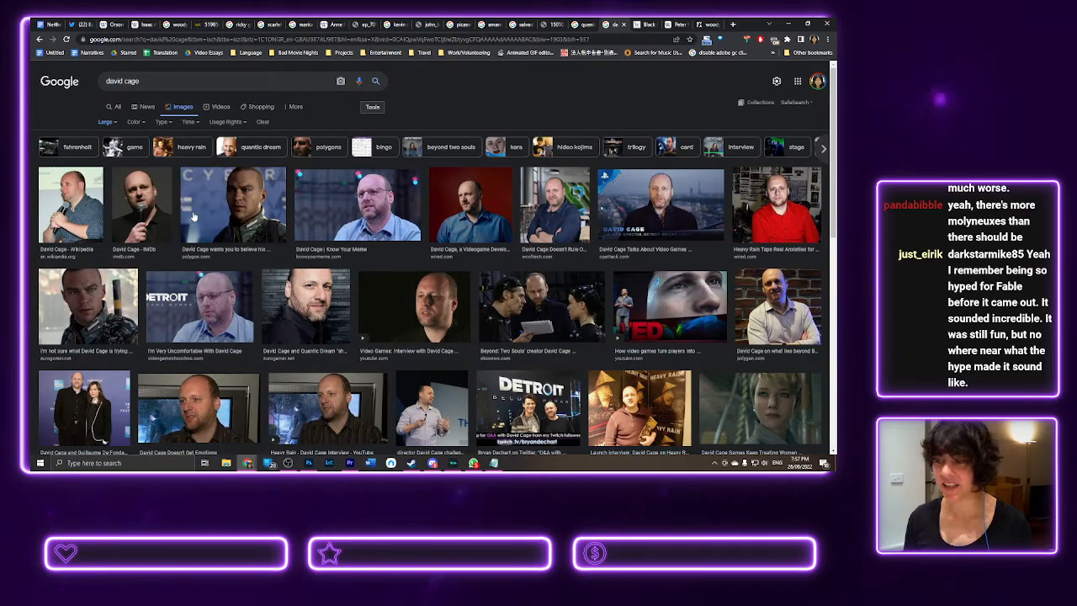
- Browse the large David Cage image results for a usable photo of him
scroll(193, 216, down, 3)
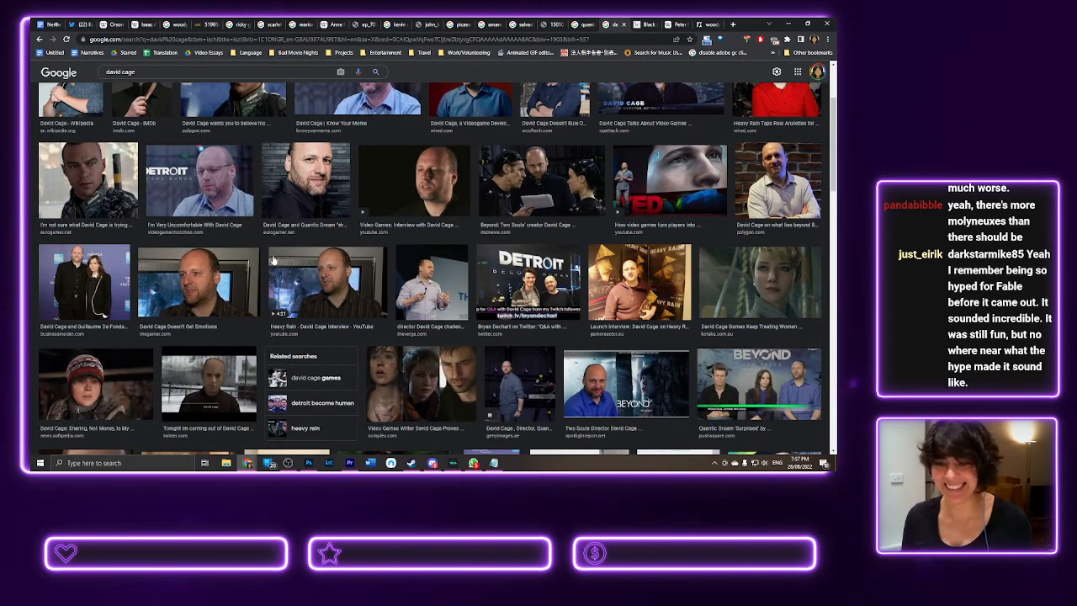
scroll(369, 300, down, 3)
scroll(369, 300, down, 2)
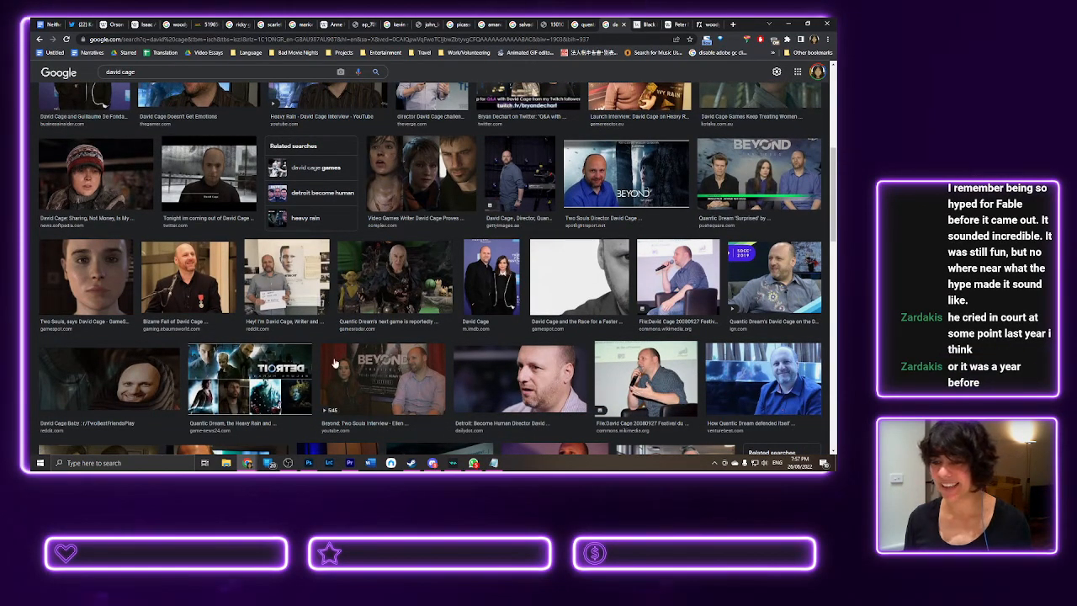
scroll(649, 318, down, 3)
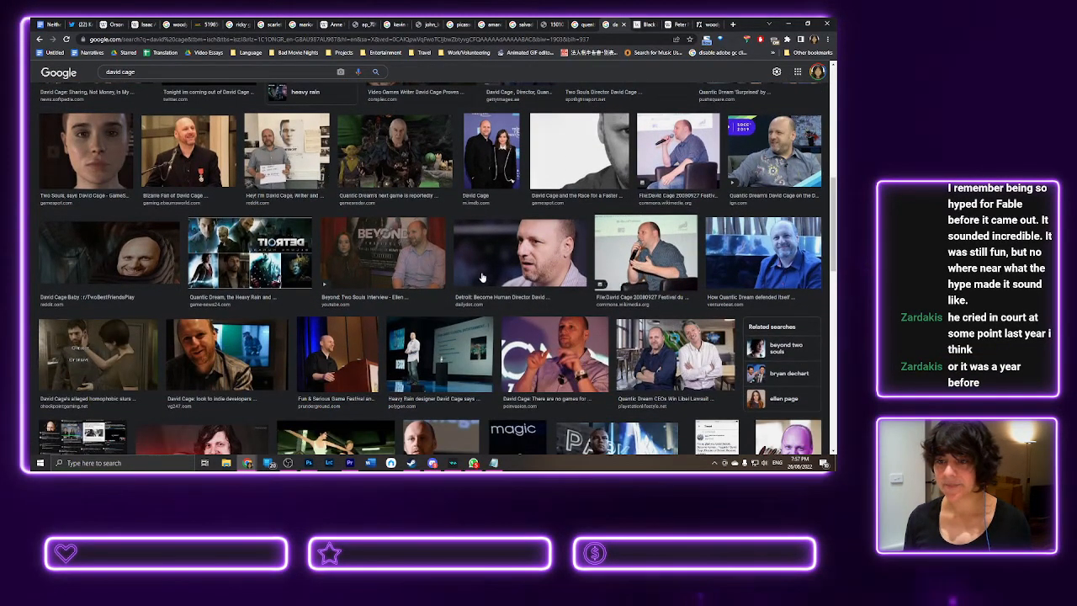
scroll(482, 278, down, 3)
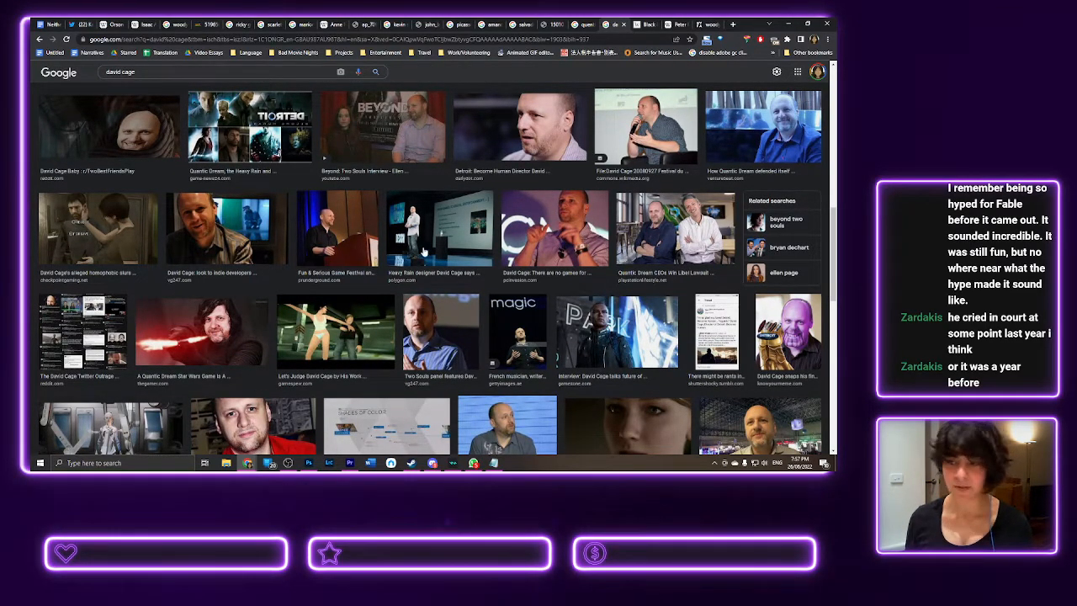
scroll(418, 251, down, 3)
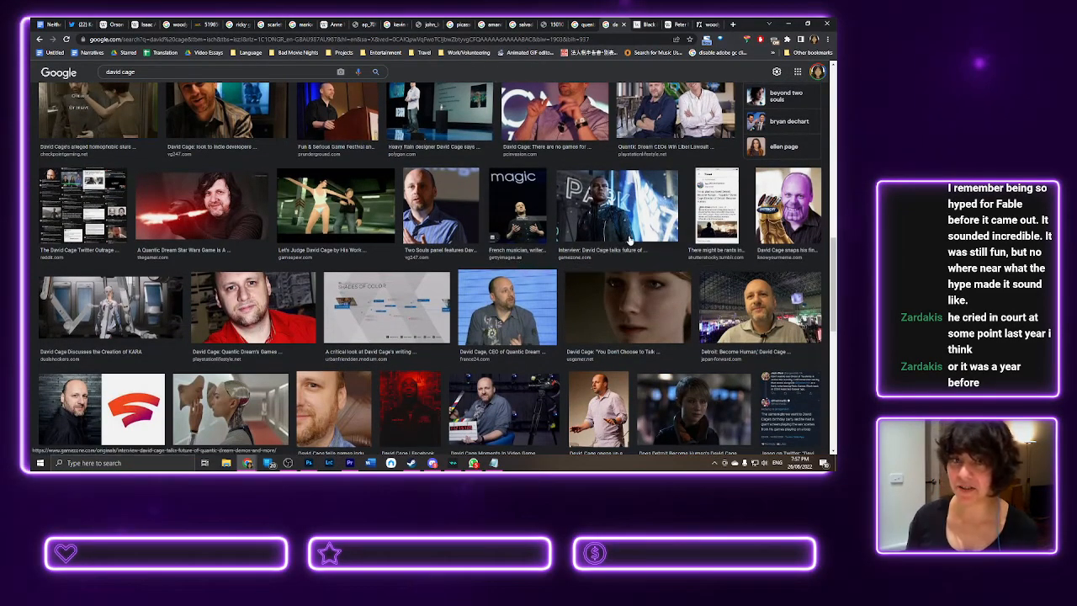
scroll(491, 240, down, 3)
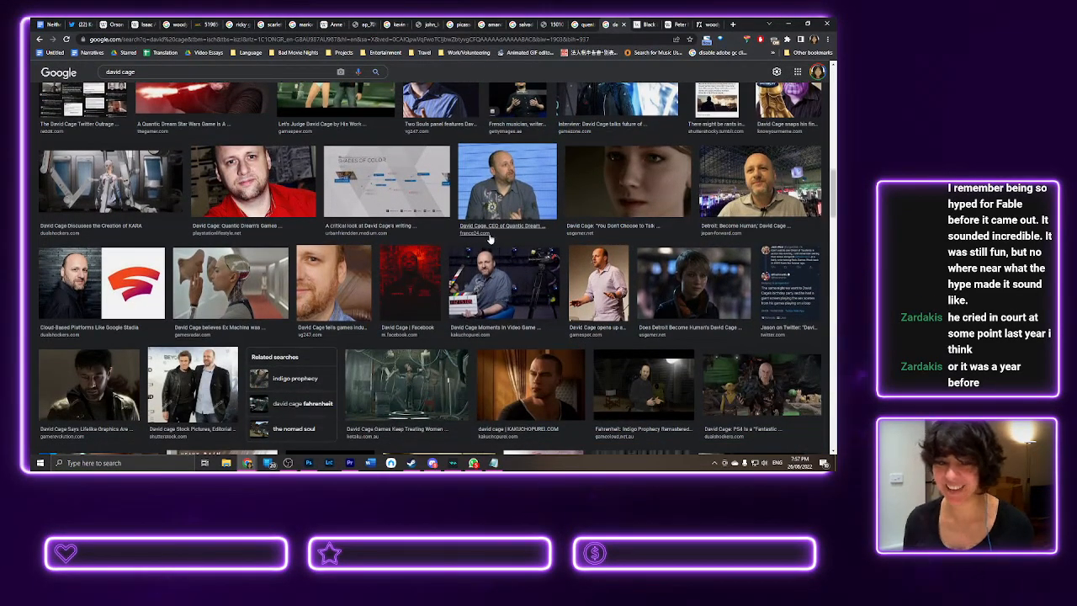
scroll(484, 353, down, 1)
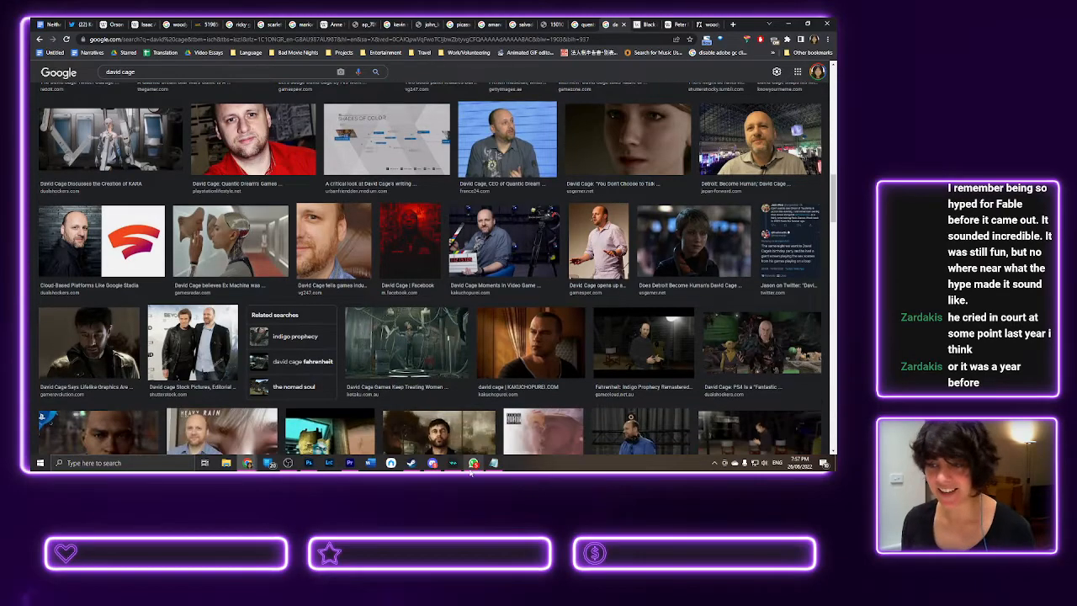
scroll(492, 349, down, 5)
scroll(493, 349, down, 1)
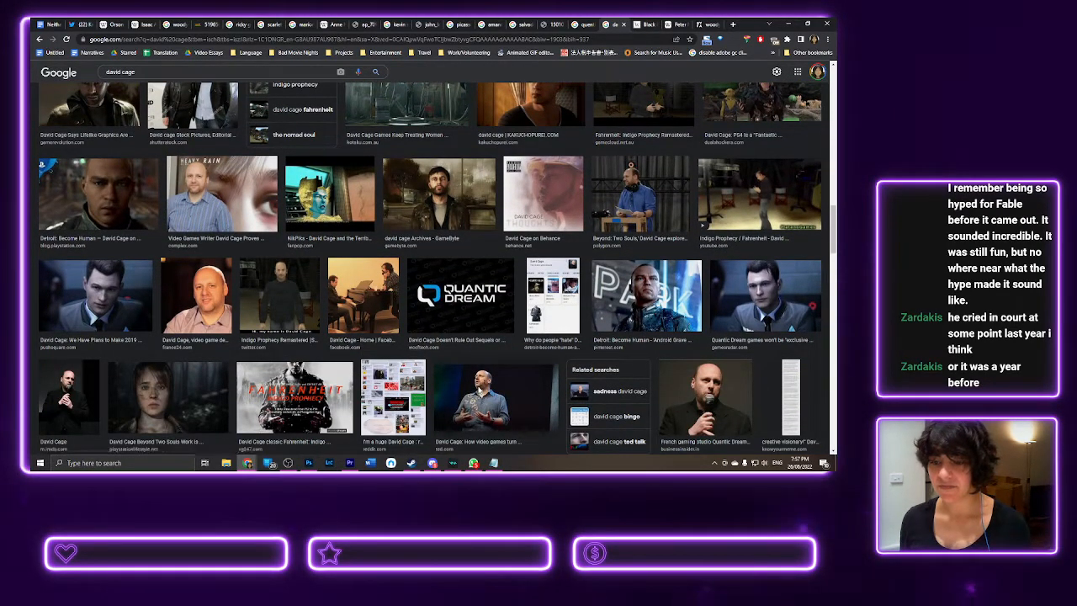
- Open TED's David Cage stage photo in its own browser tab, last in the row, and close the David Cage search
click(480, 392)
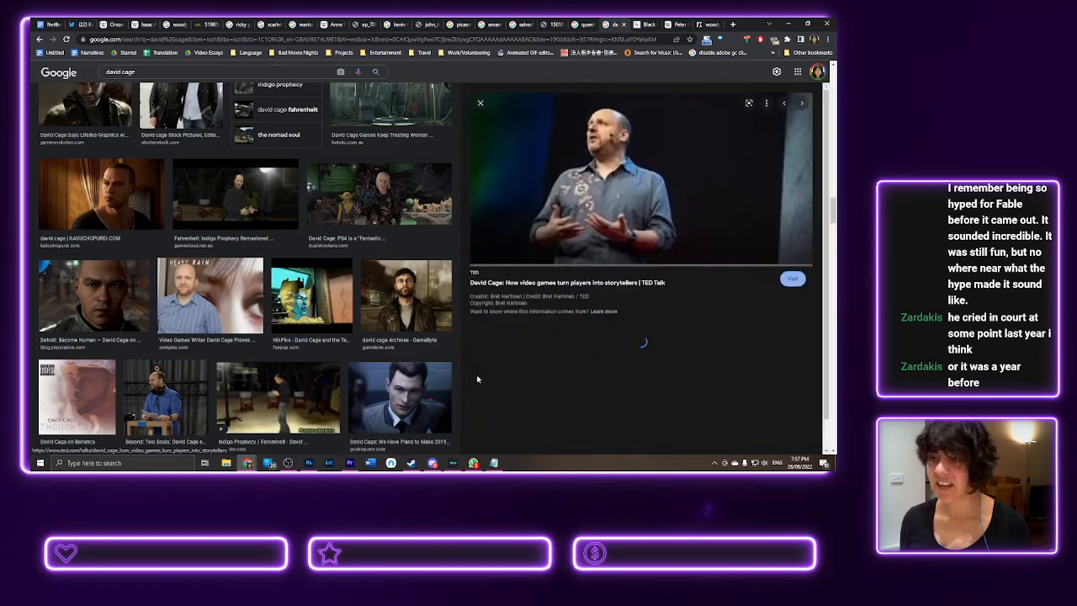
right_click(595, 177)
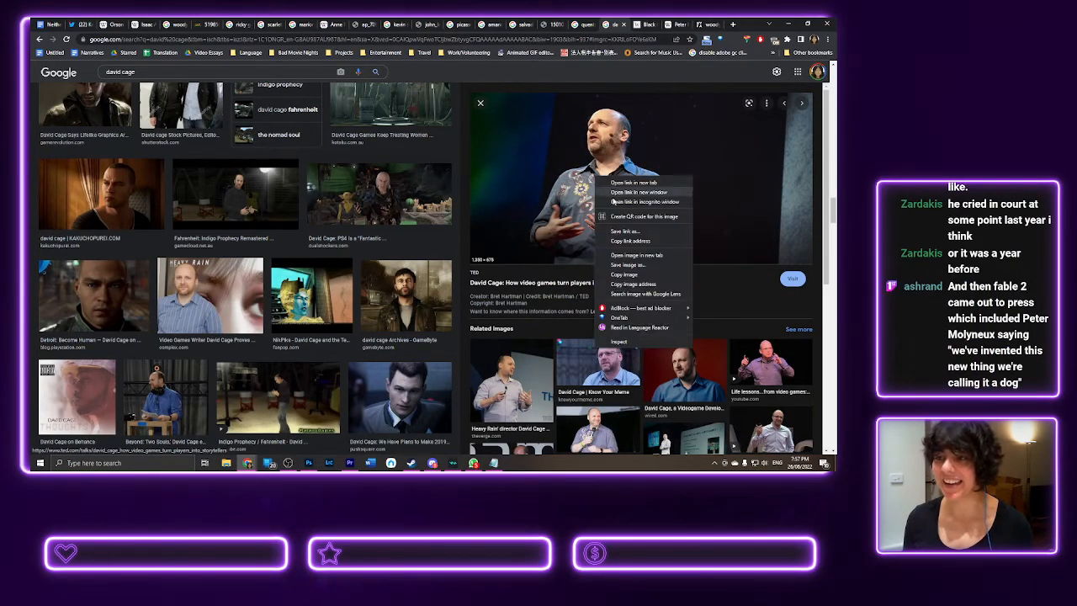
click(627, 255)
click(619, 24)
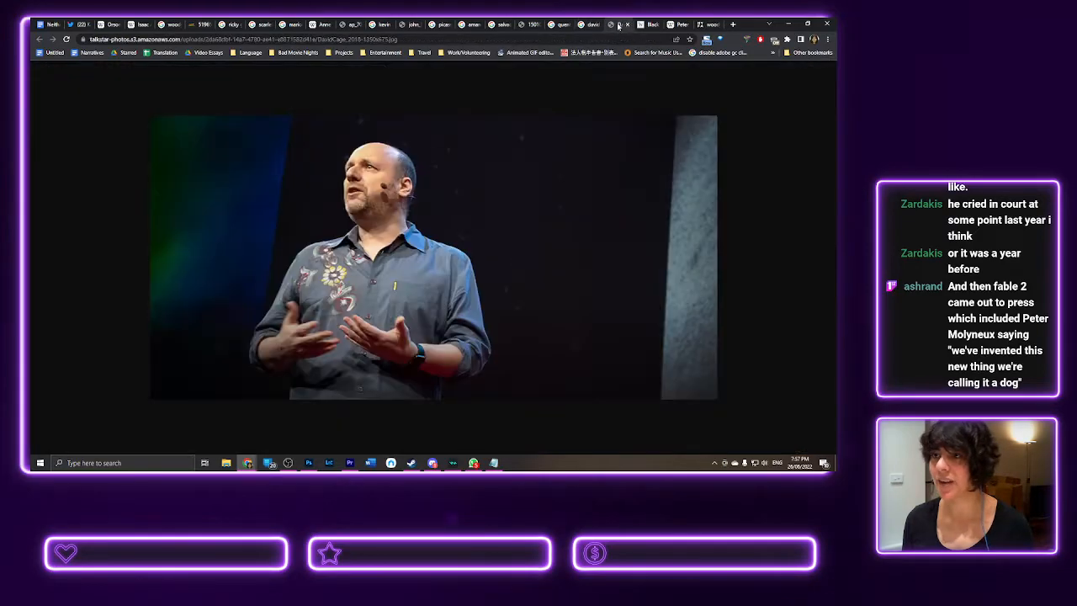
drag(618, 25, 711, 24)
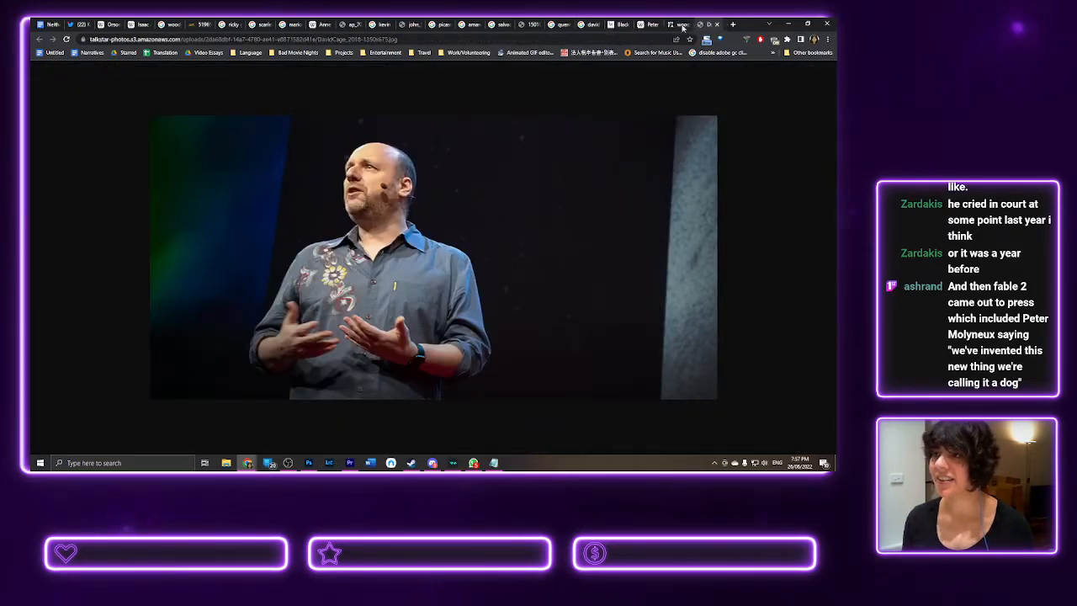
click(591, 24)
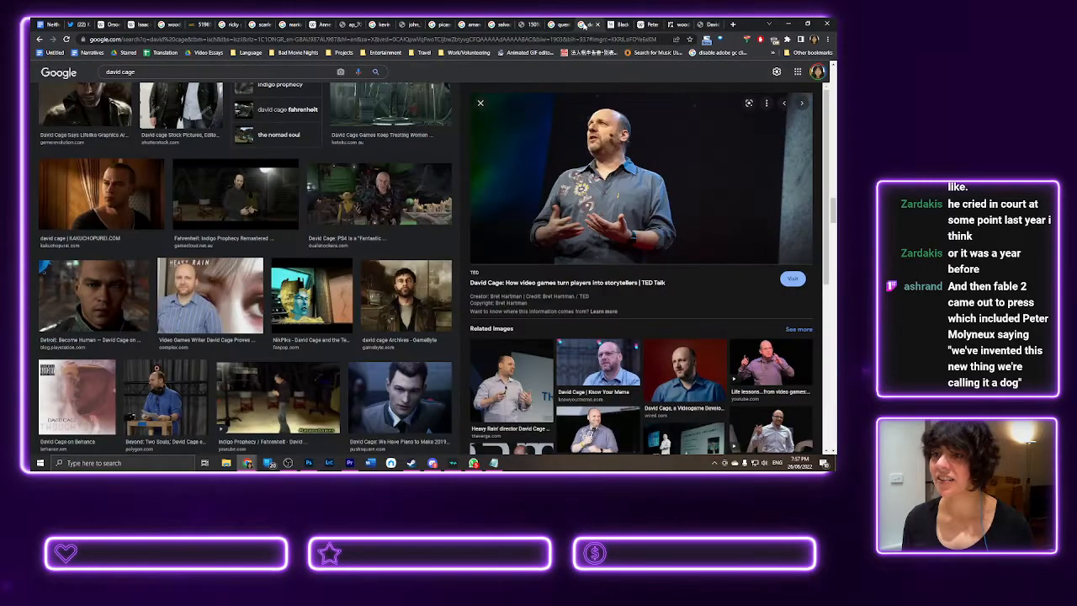
click(598, 24)
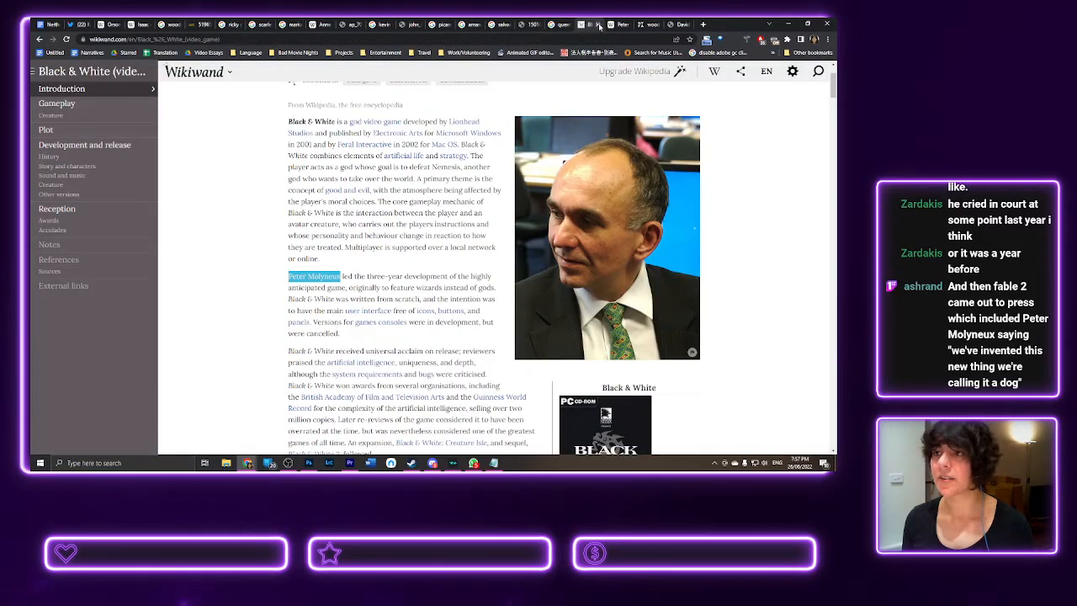
- Close the Wikiwand Black & White article and place the Peter Molyneux article directly after the Isaac Asimov article
click(621, 25)
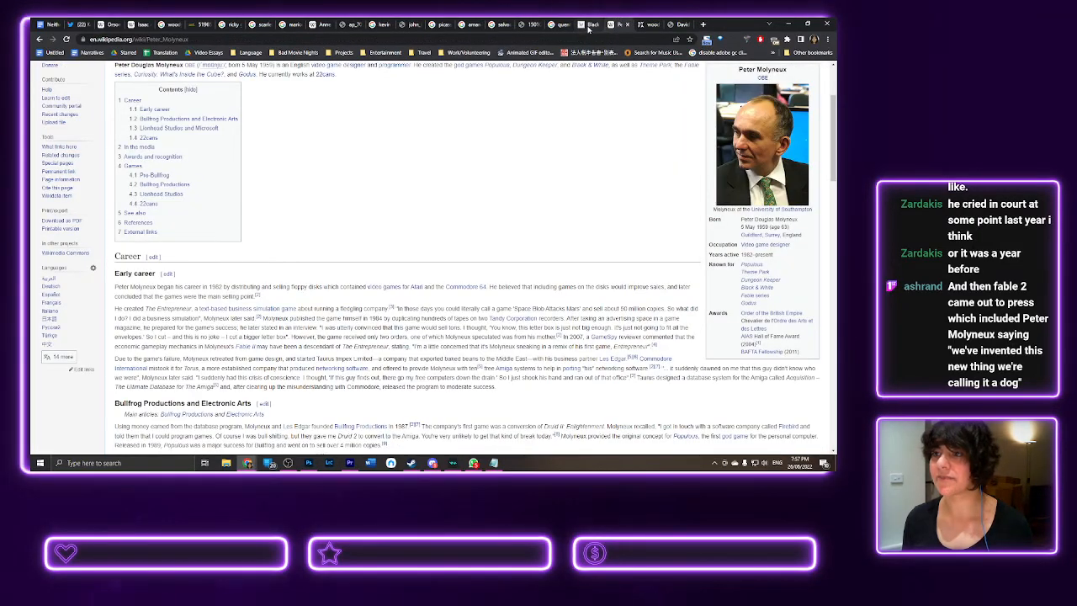
click(588, 25)
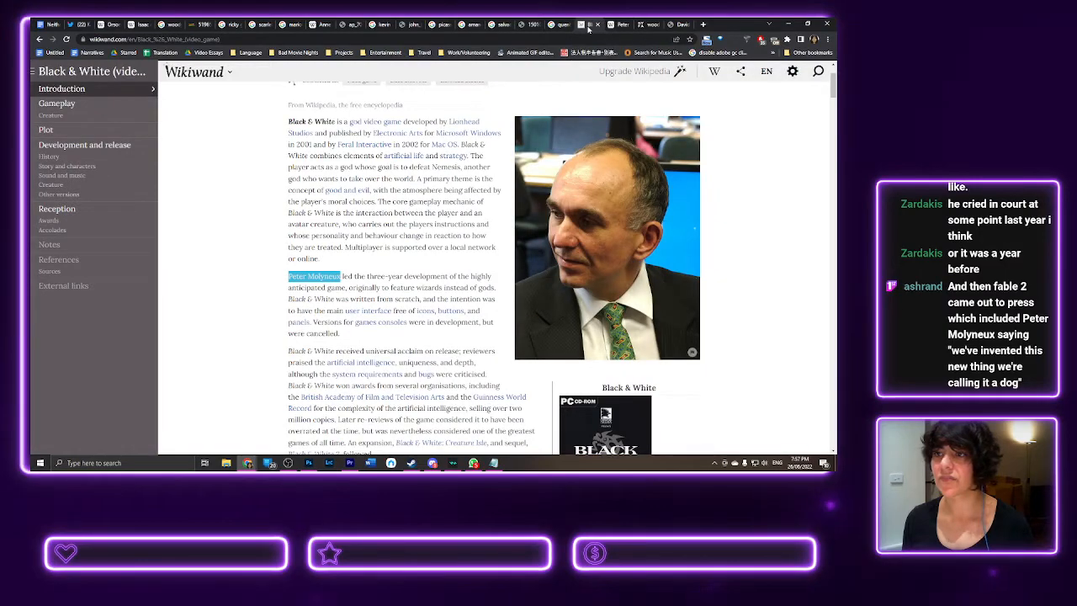
click(600, 24)
drag(593, 25, 255, 39)
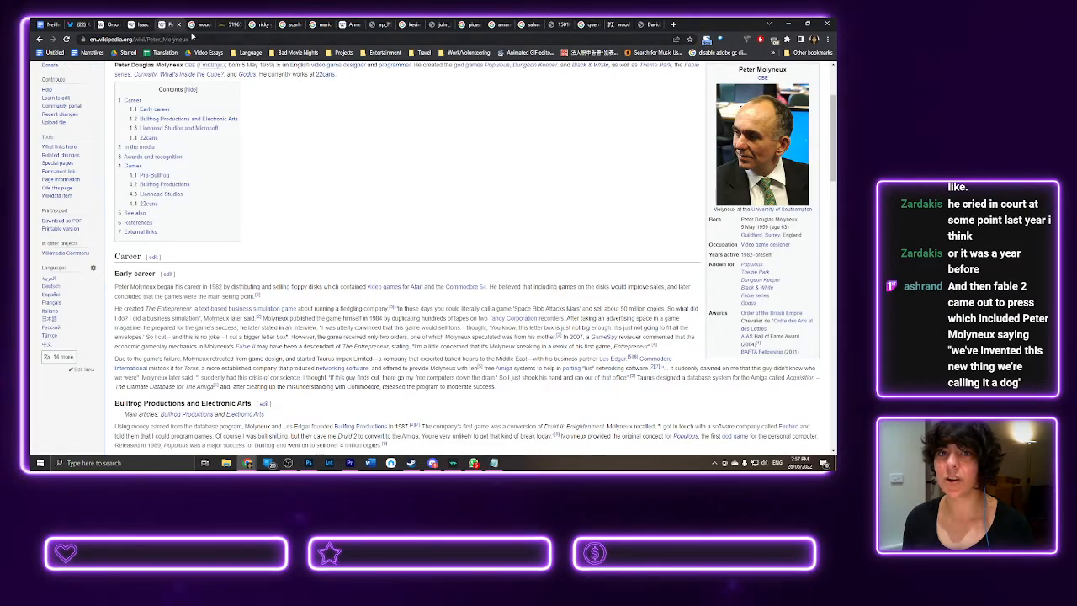
- Close and reopen the "woody allen antz" image search, placing it directly after the Woody Allen photo in the tab order
click(199, 27)
click(208, 24)
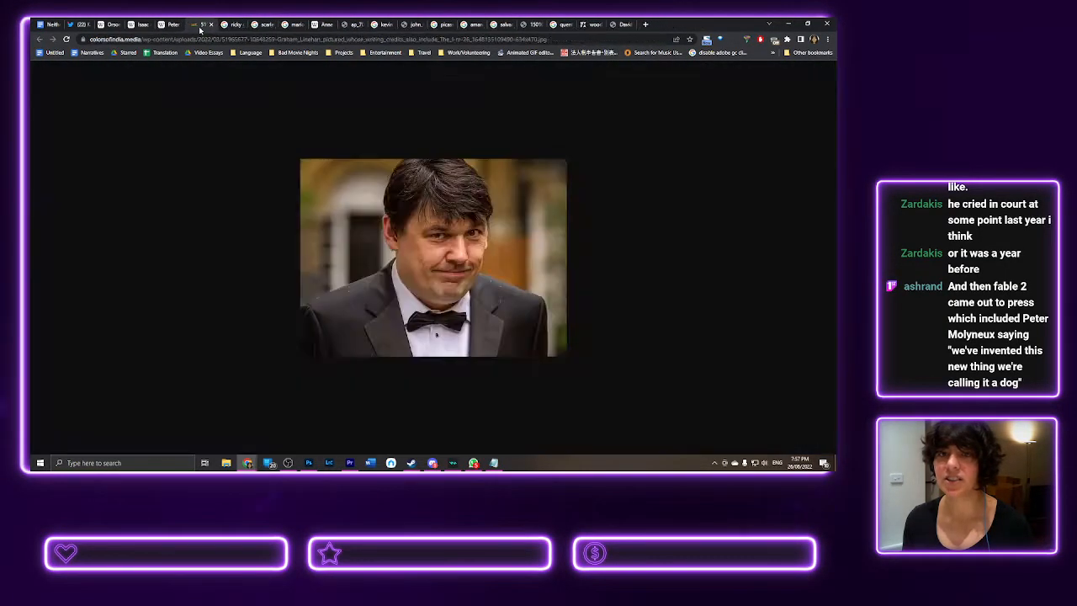
right_click(707, 25)
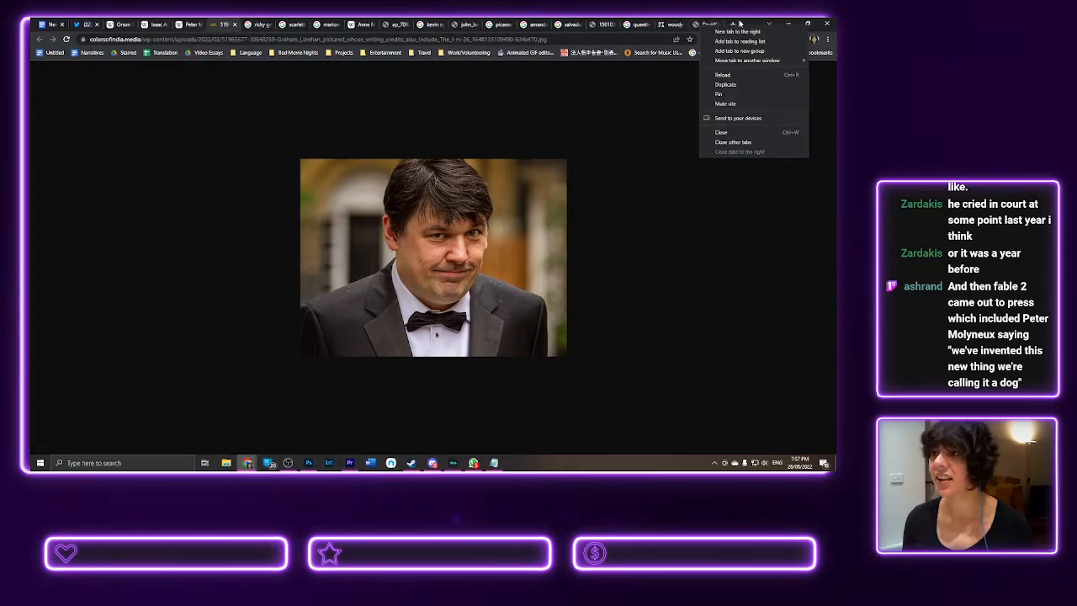
right_click(751, 24)
click(758, 40)
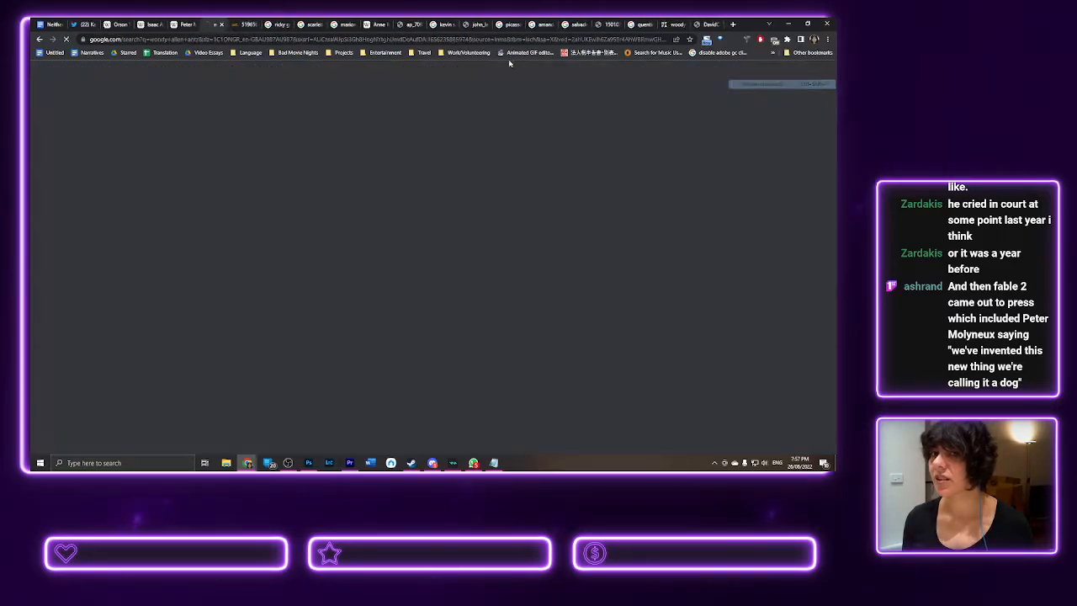
drag(214, 25, 678, 26)
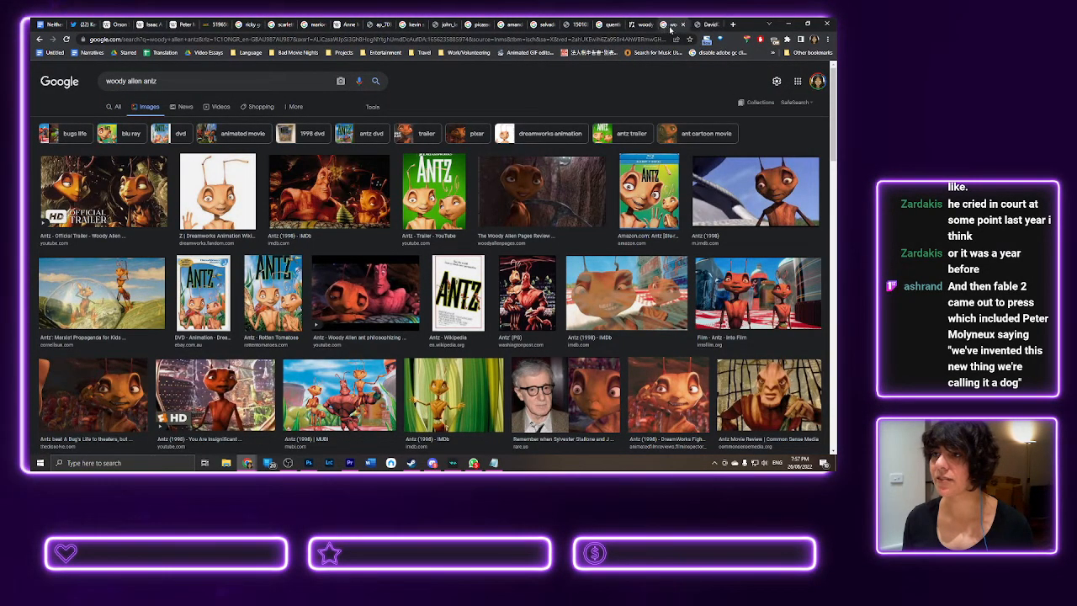
- Move the 51965 image tab directly after the Quentin Tarantino tab and filter the Quentin Tarantino image results to large size
drag(202, 25, 615, 25)
click(581, 26)
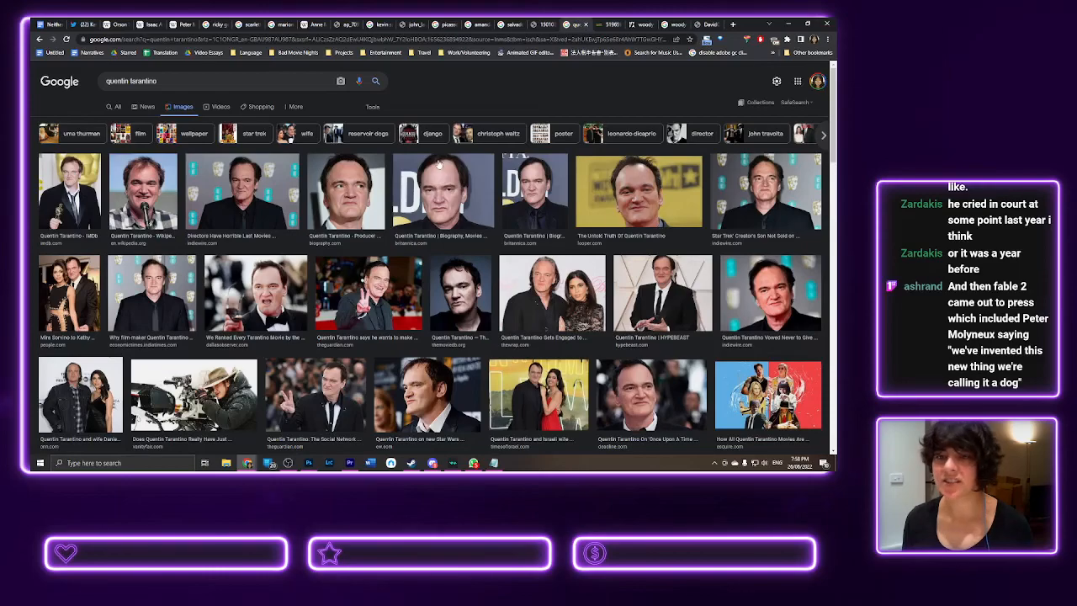
click(373, 107)
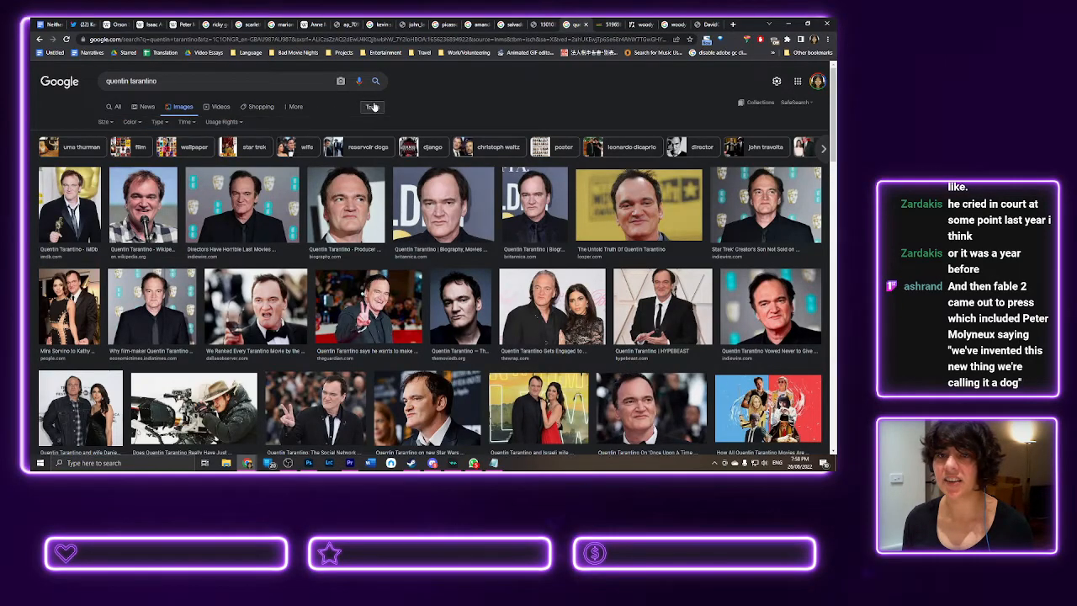
click(101, 124)
click(107, 147)
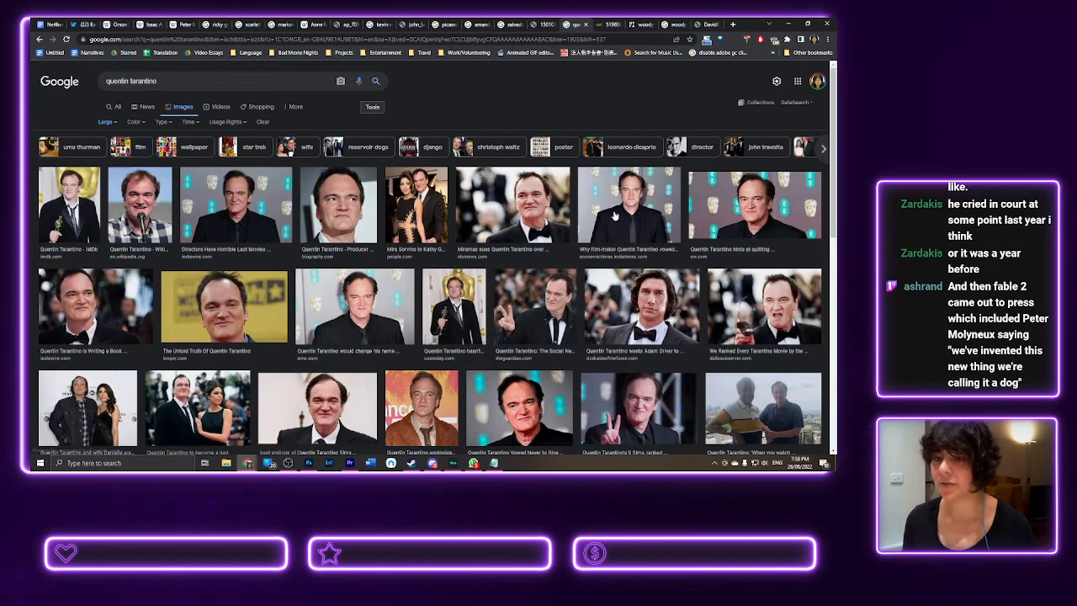
- Browse the large Quentin Tarantino image results for a suitable photo
scroll(209, 261, down, 3)
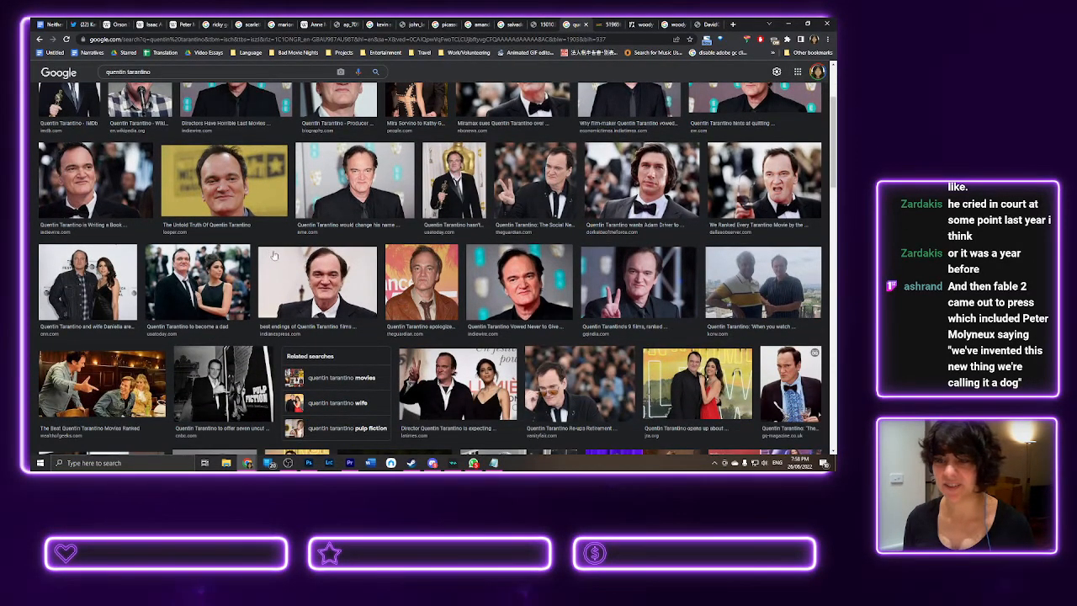
scroll(465, 271, down, 3)
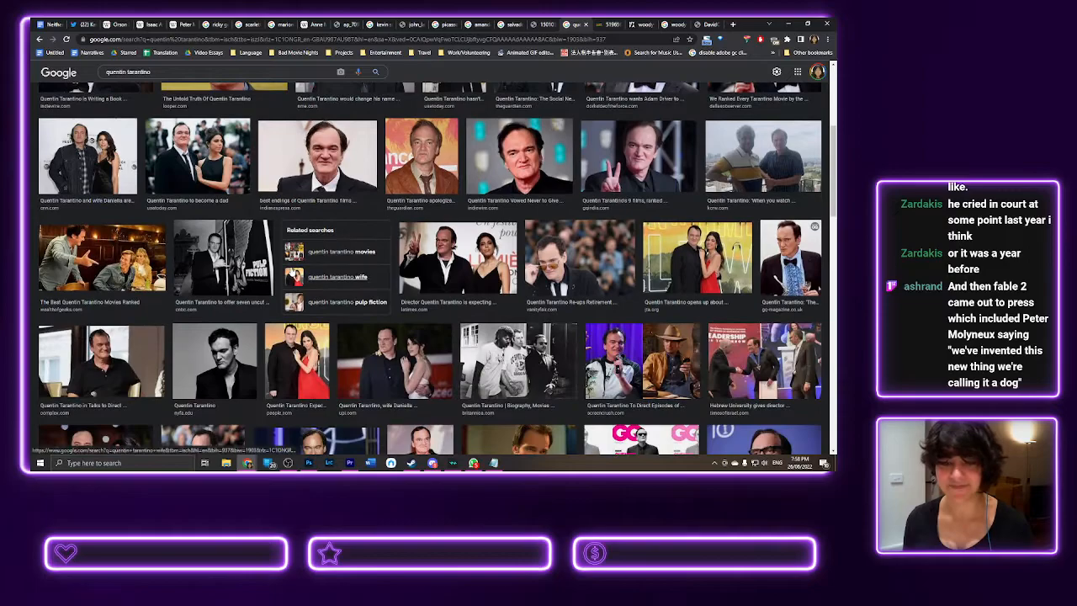
scroll(299, 259, down, 4)
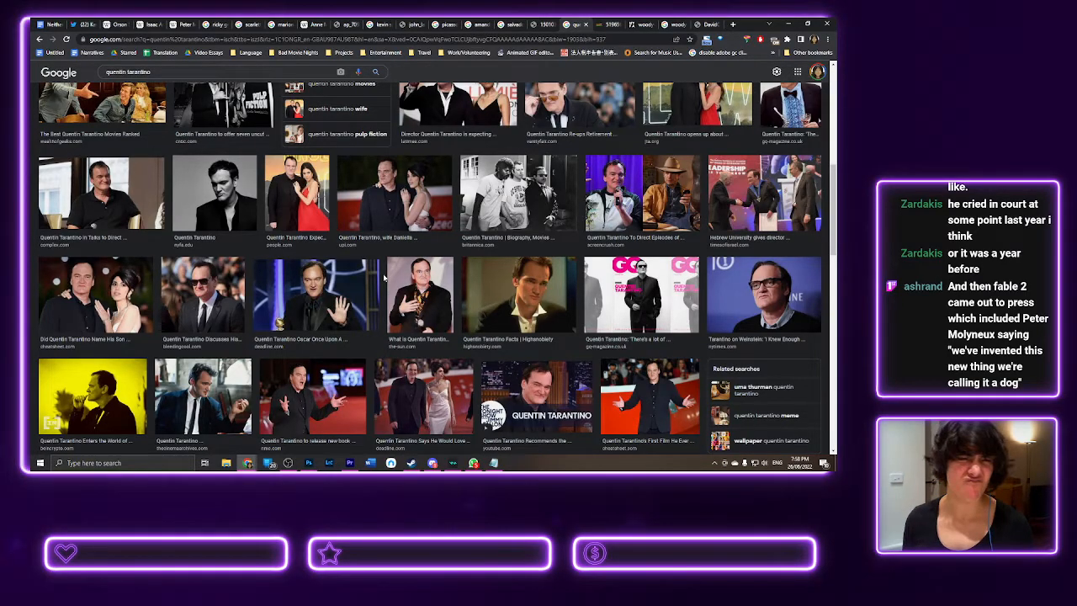
scroll(384, 277, down, 3)
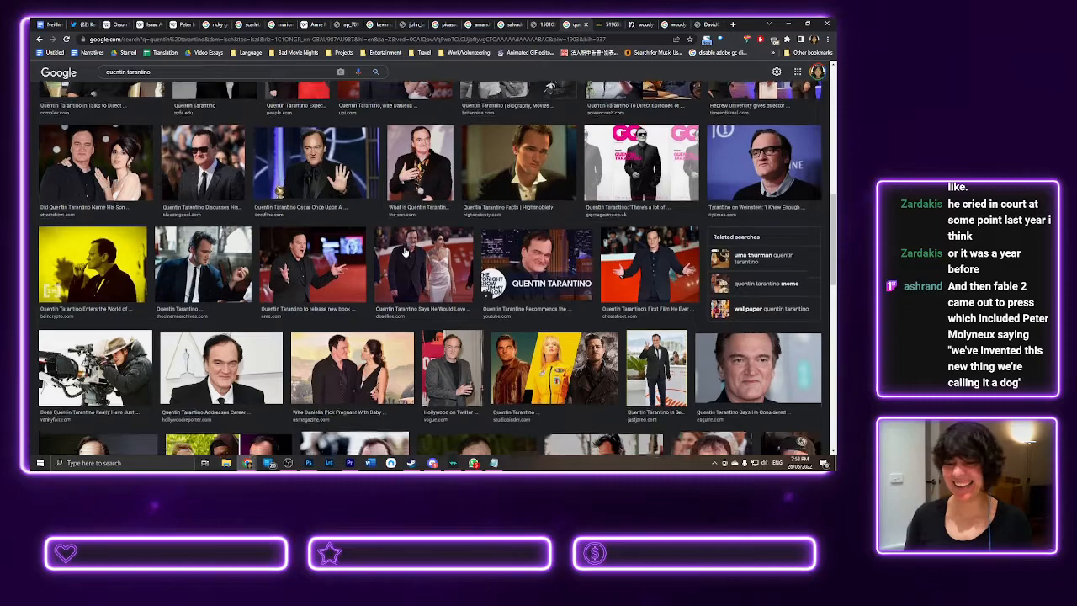
scroll(402, 238, down, 3)
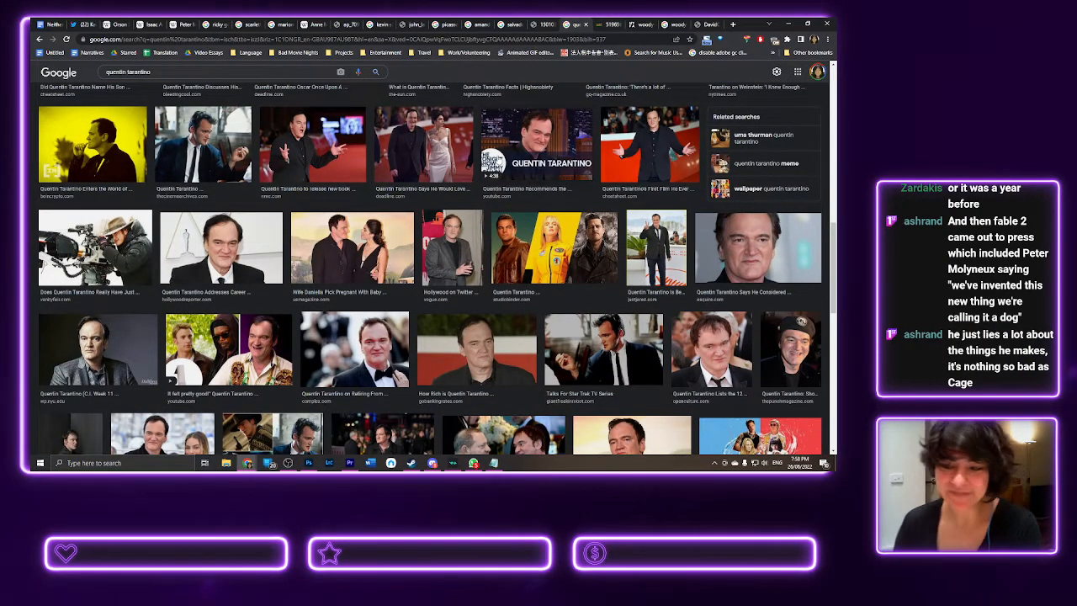
scroll(506, 225, down, 1)
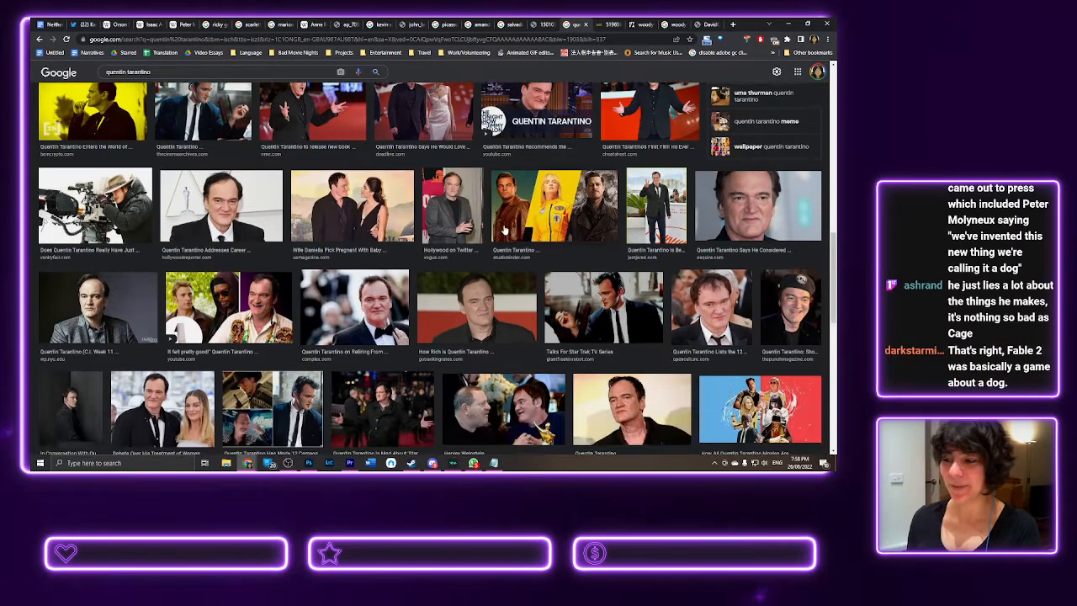
scroll(505, 229, down, 2)
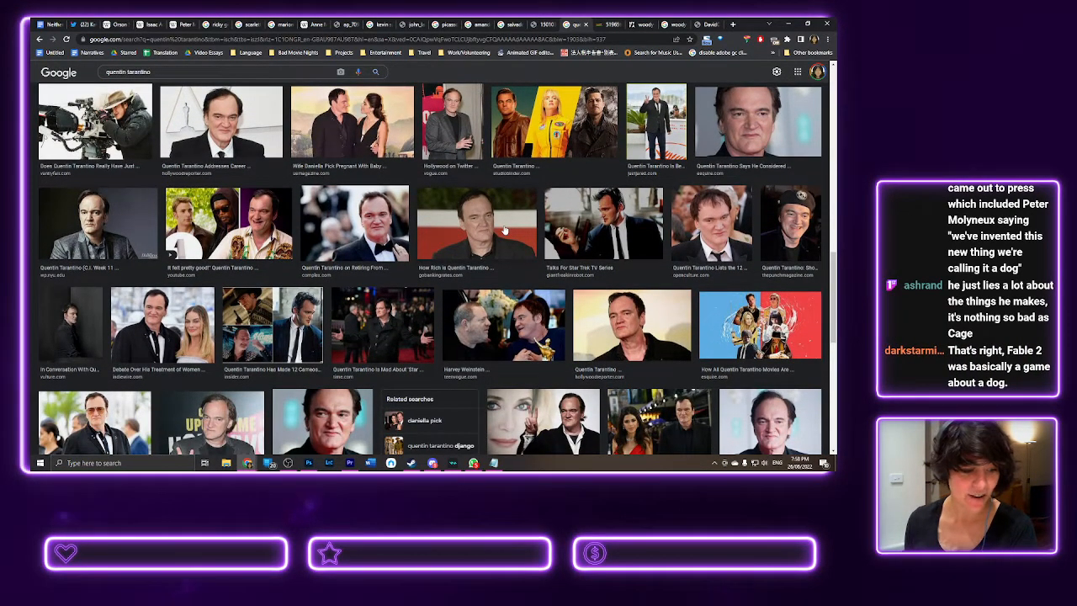
scroll(505, 229, down, 4)
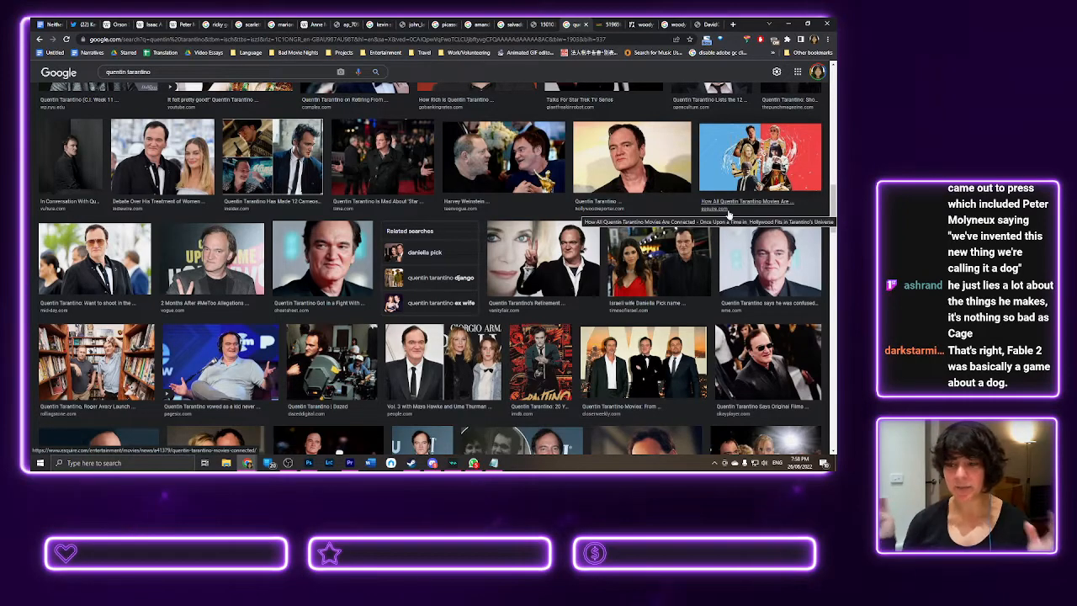
scroll(728, 216, down, 3)
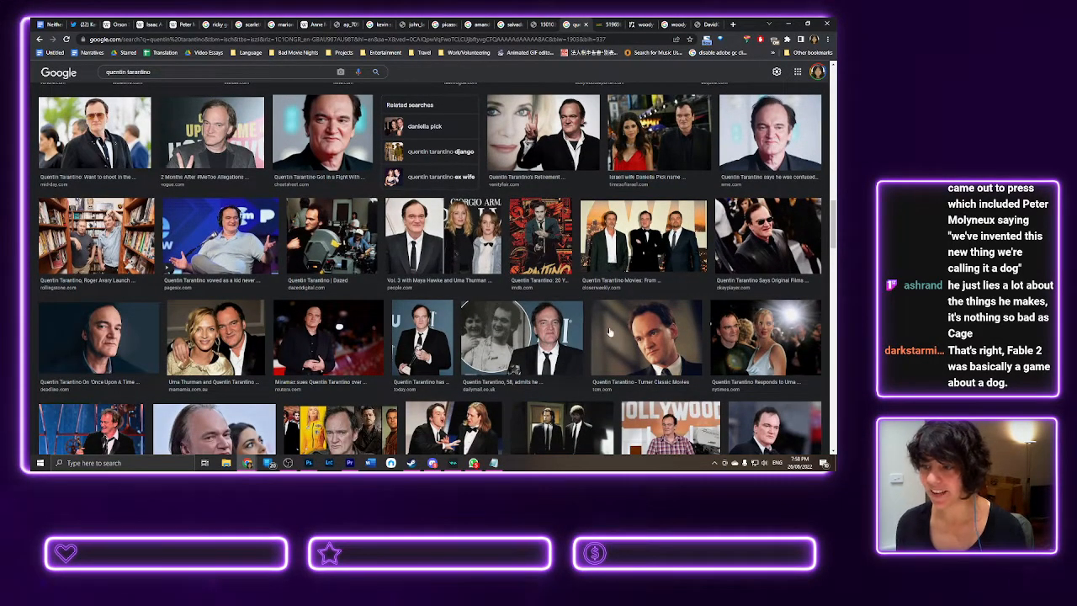
scroll(611, 333, down, 2)
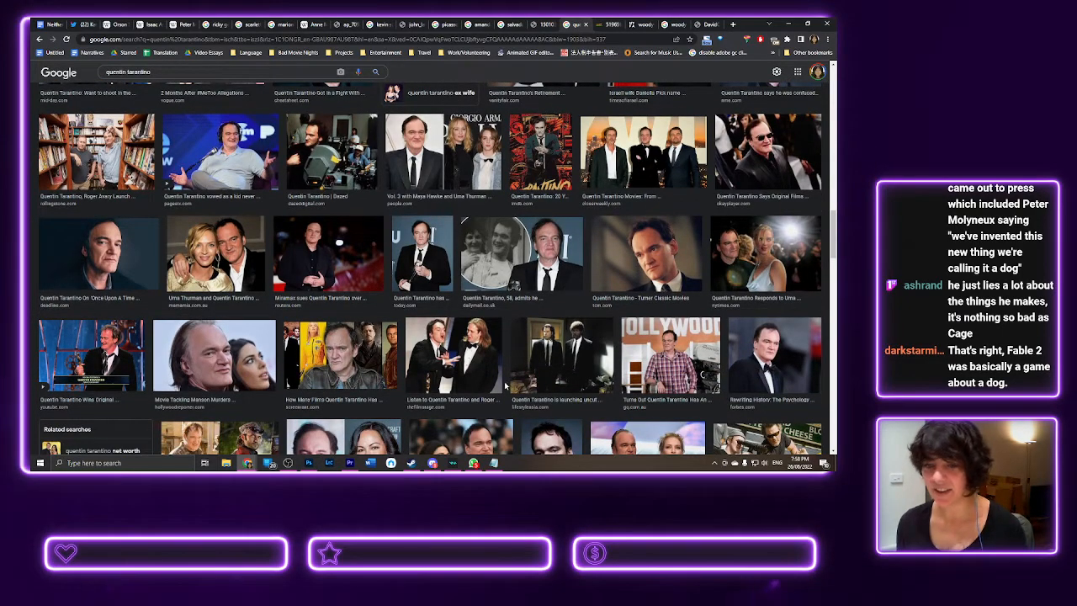
scroll(506, 386, down, 2)
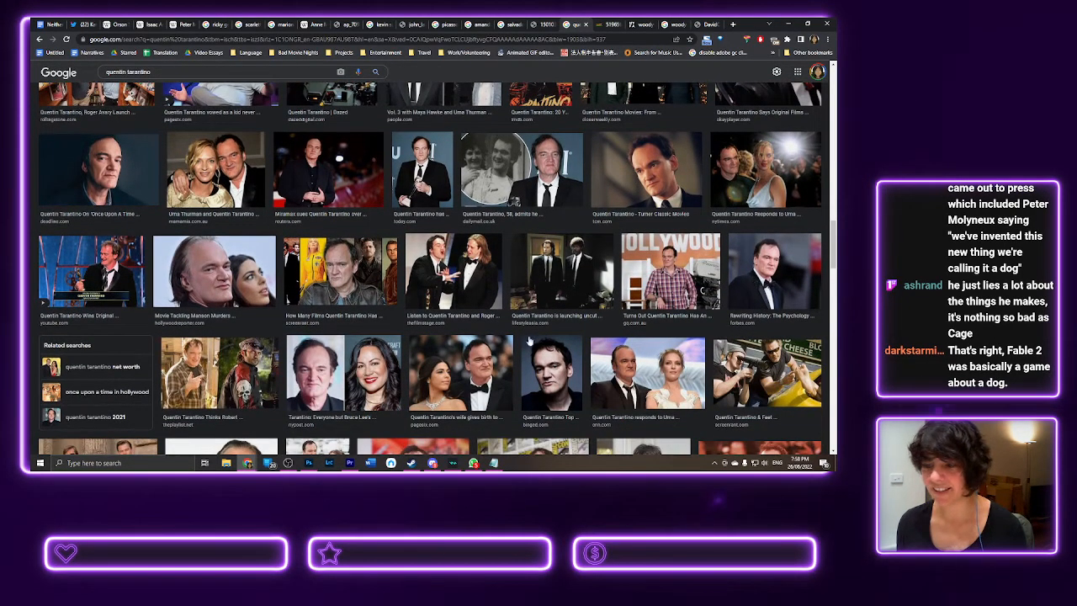
scroll(325, 351, down, 2)
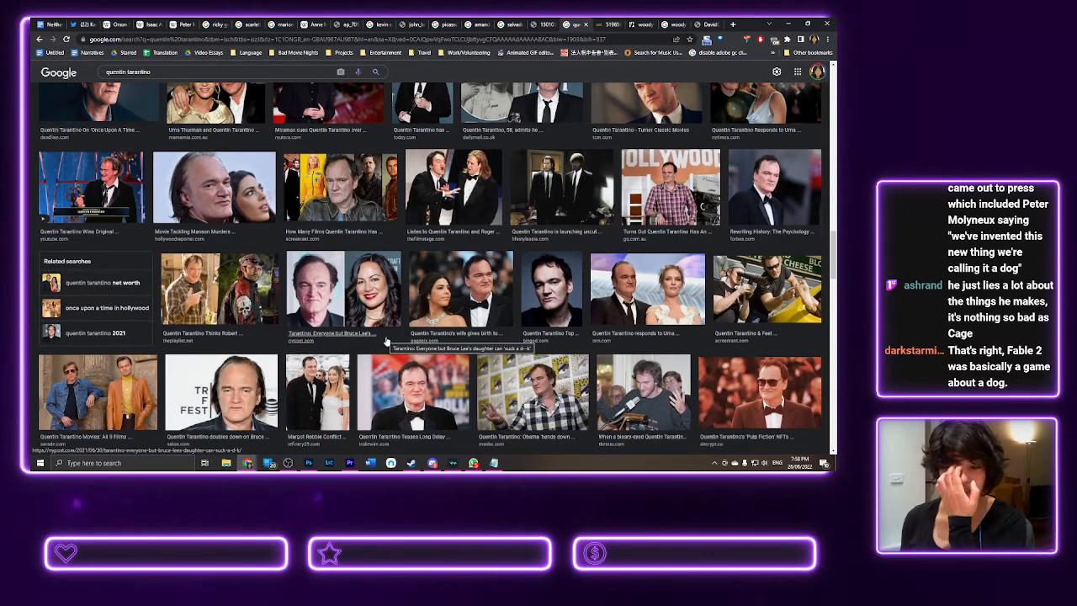
scroll(325, 351, down, 1)
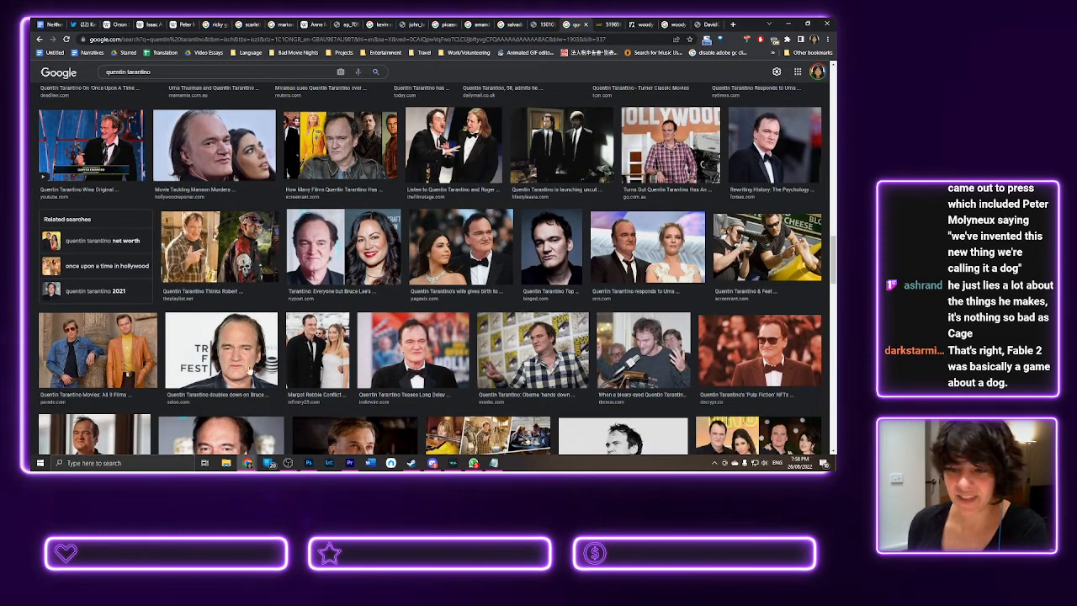
- Open the Comic-Con photo of Quentin Tarantino in a plaid shirt in its own tab and close his image search tab
click(548, 356)
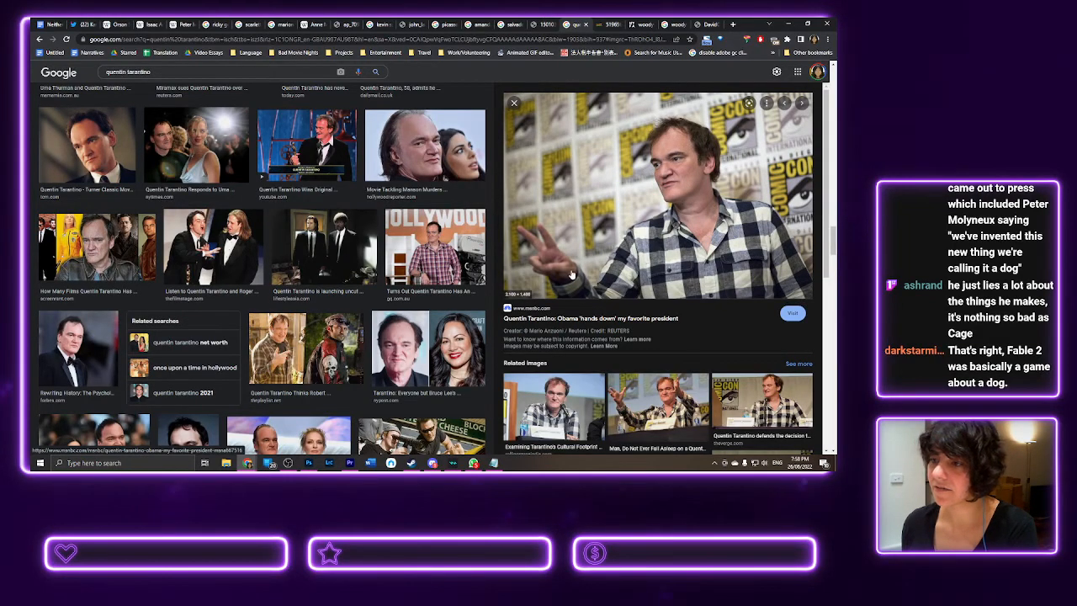
right_click(615, 225)
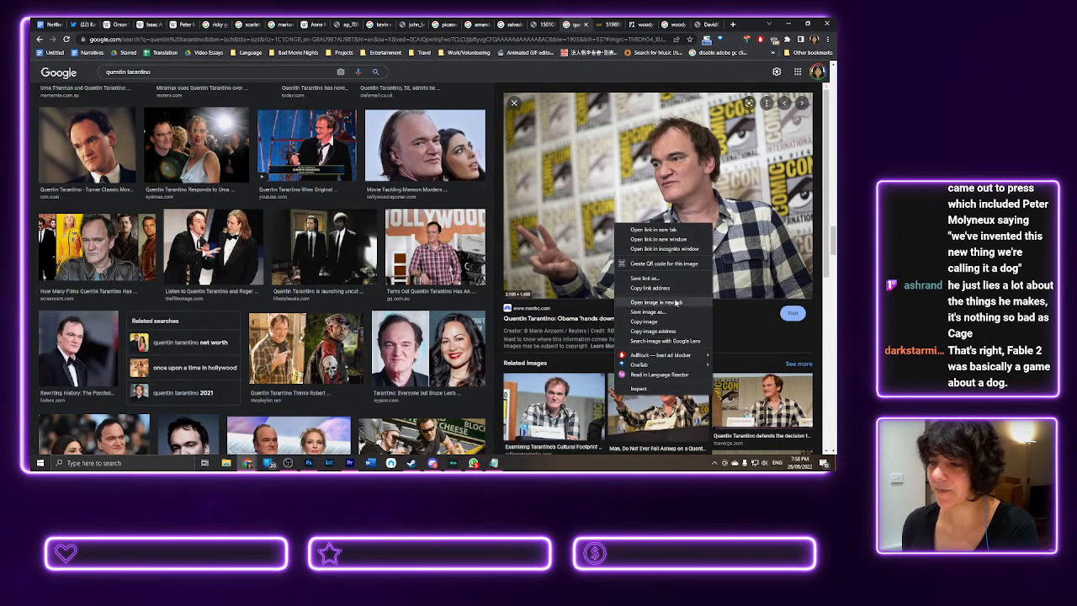
click(686, 302)
click(576, 27)
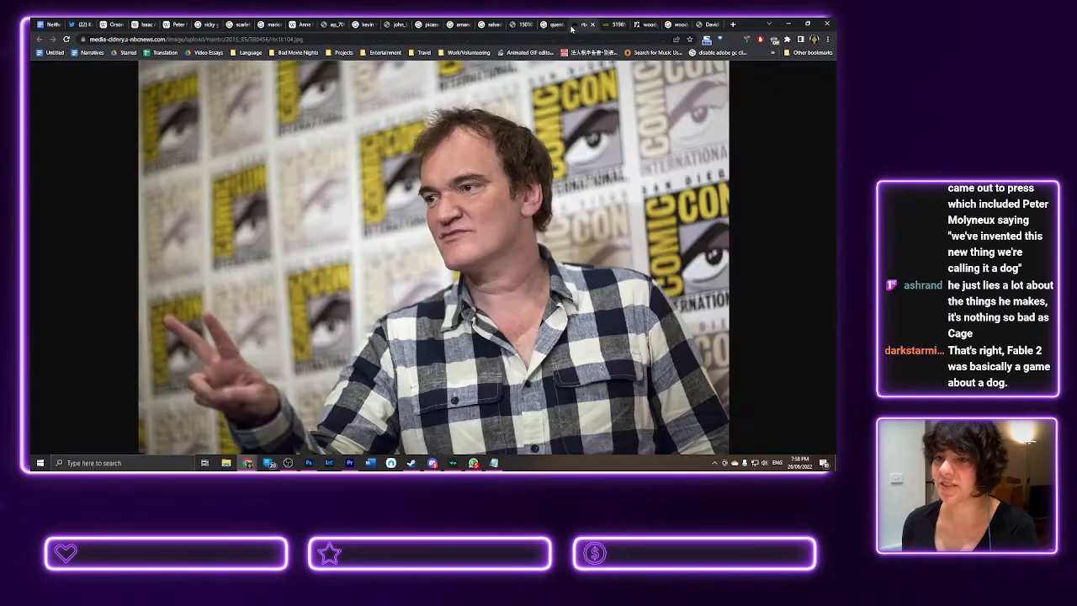
click(550, 26)
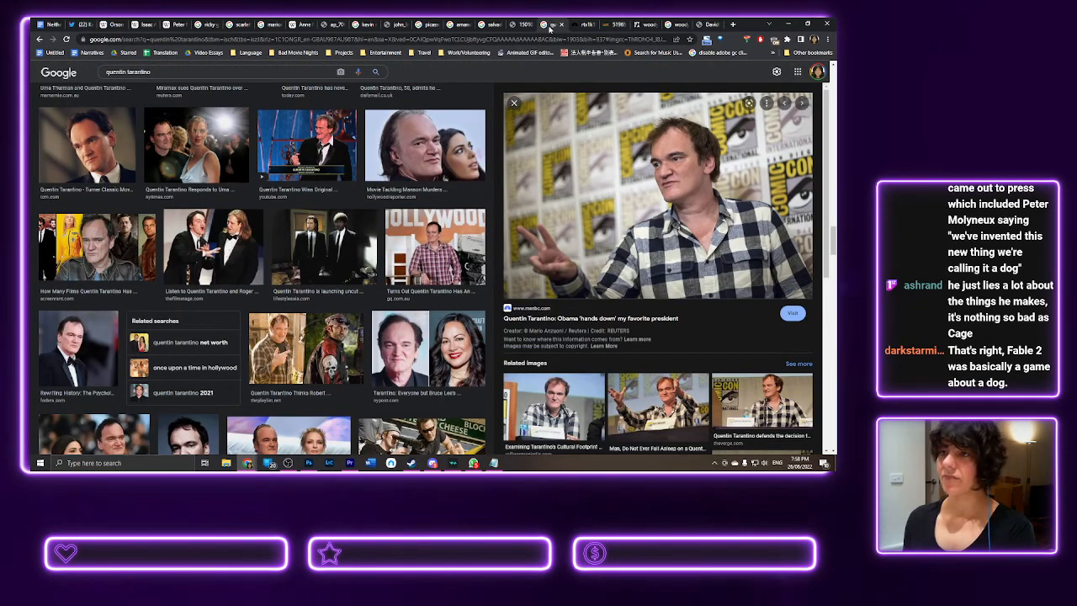
click(562, 25)
- Close the Salvador Dali image search tab
click(523, 25)
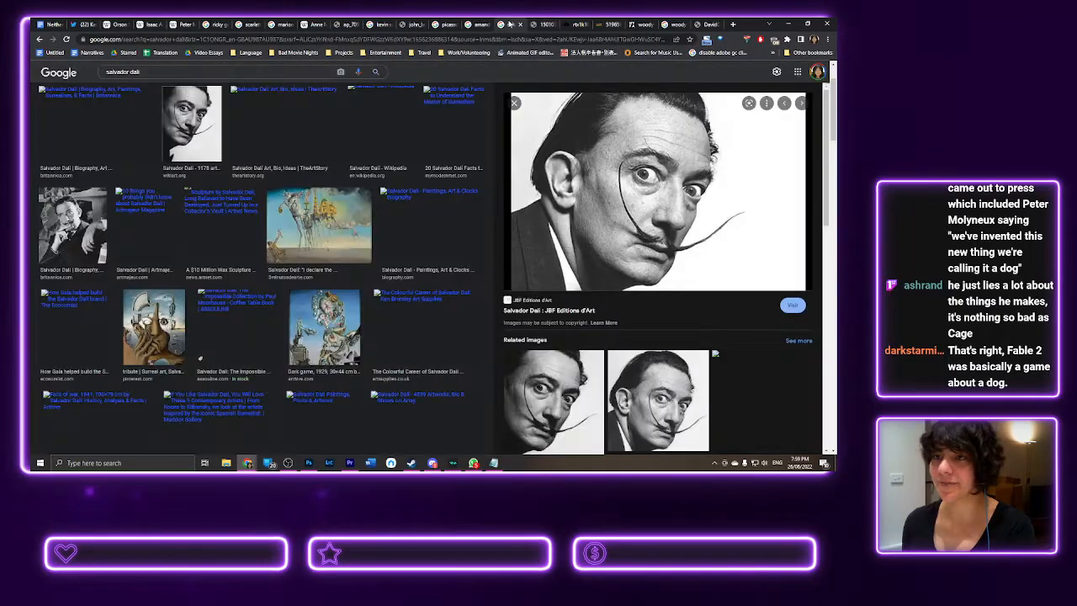
click(510, 25)
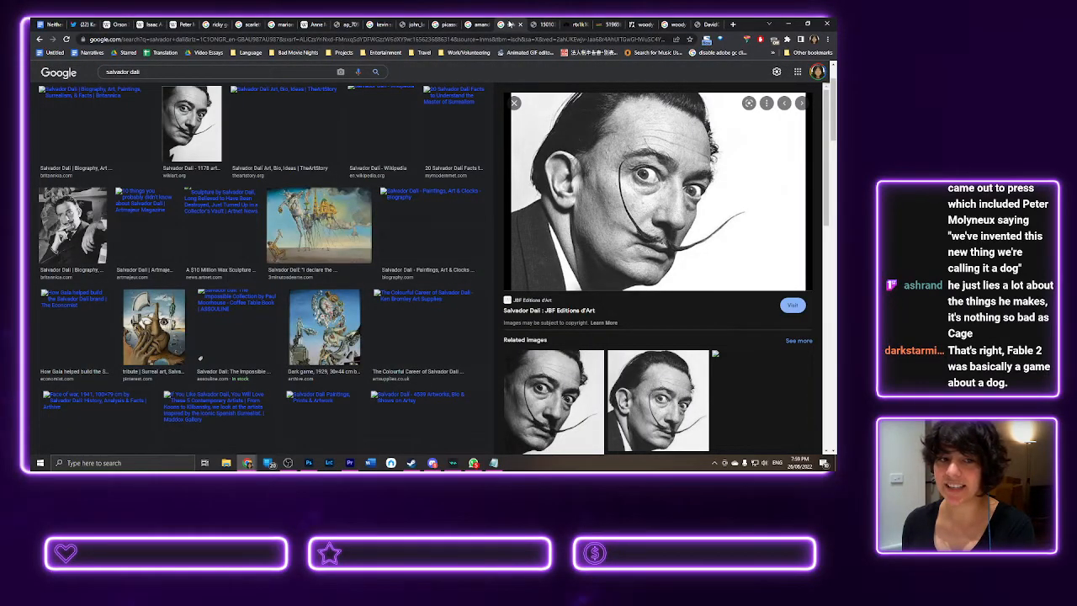
click(519, 24)
- Reorder the tabs so Amanda Palmer and then Anne McCaffrey sit directly before the Ricky Gervais tab
click(477, 25)
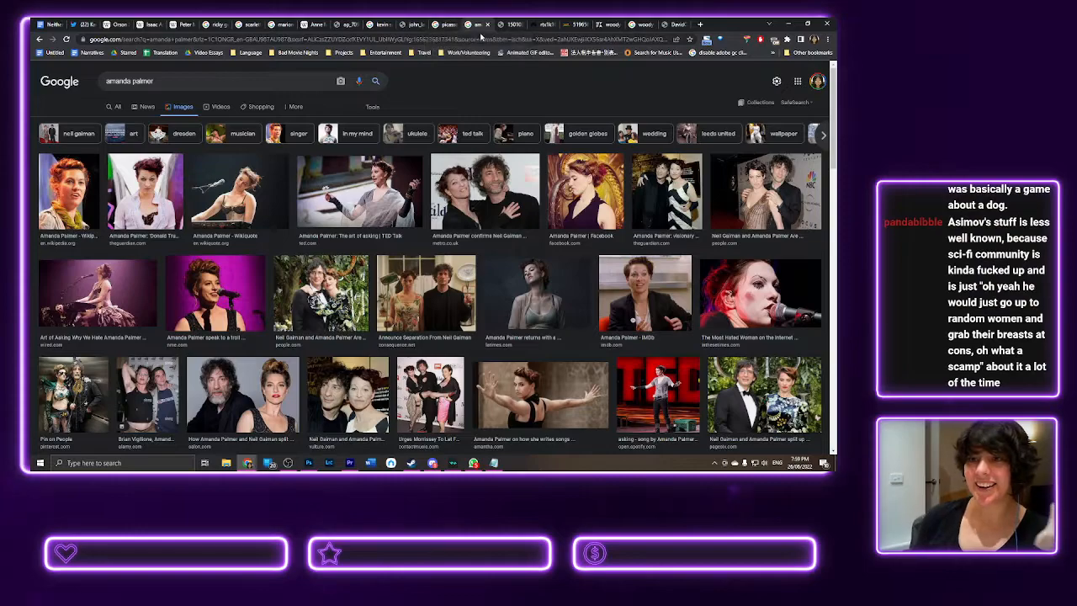
drag(478, 25, 216, 25)
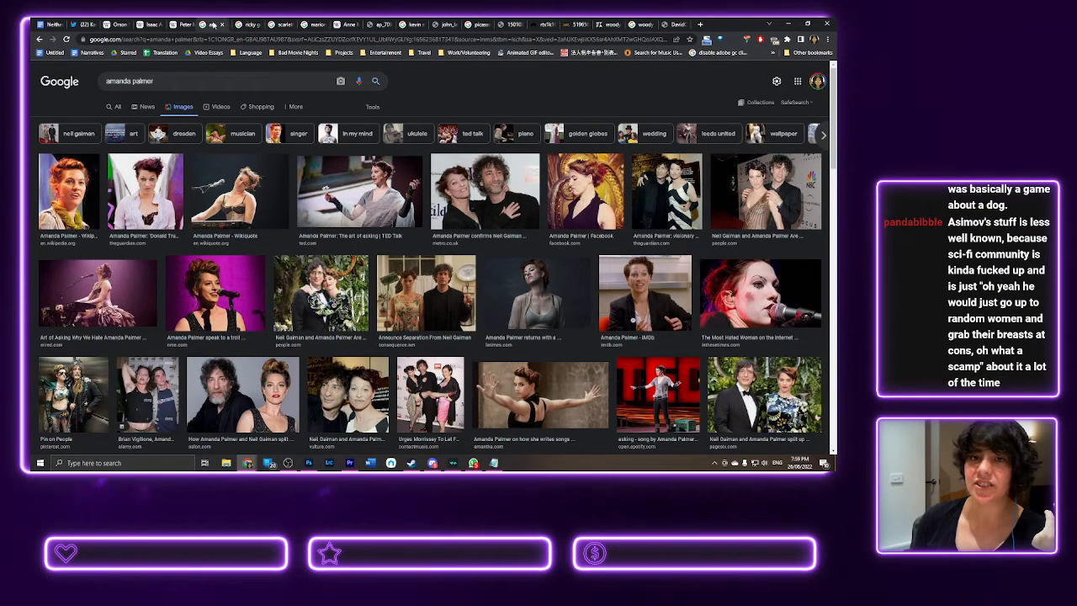
click(377, 25)
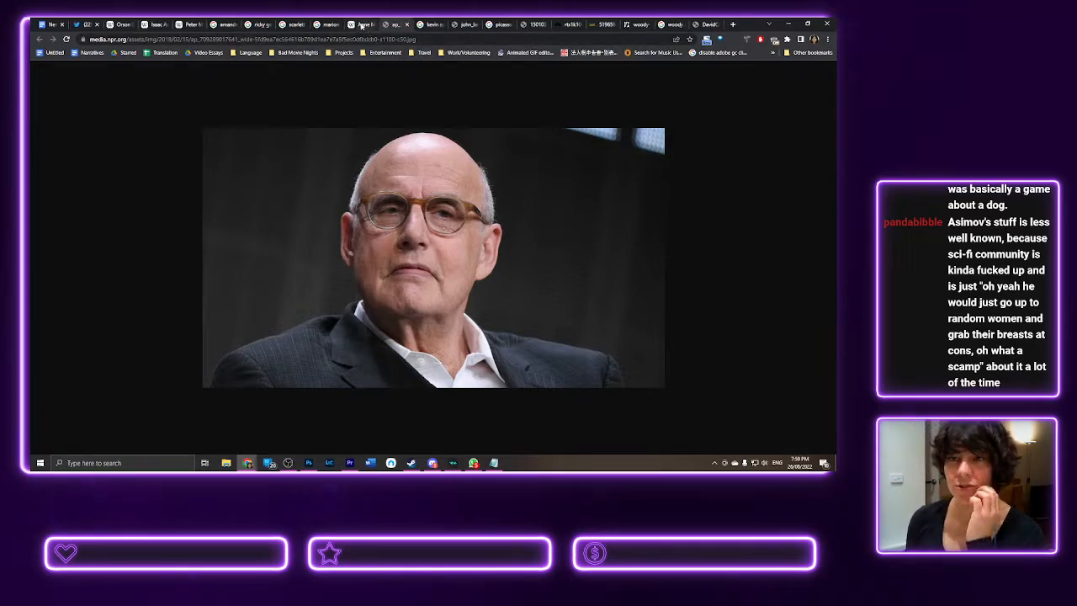
click(359, 24)
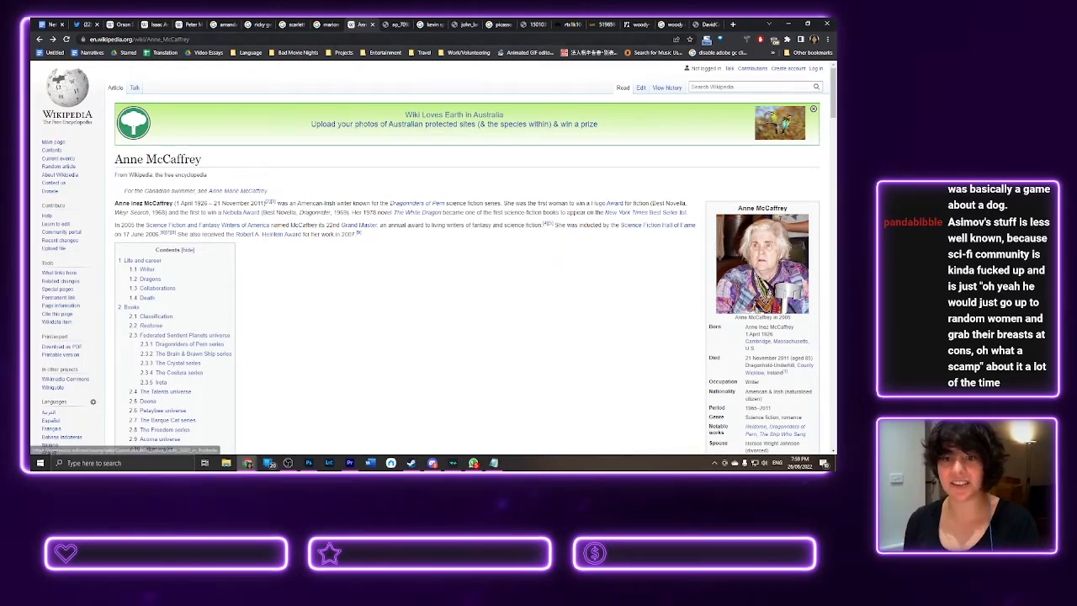
drag(356, 25, 260, 28)
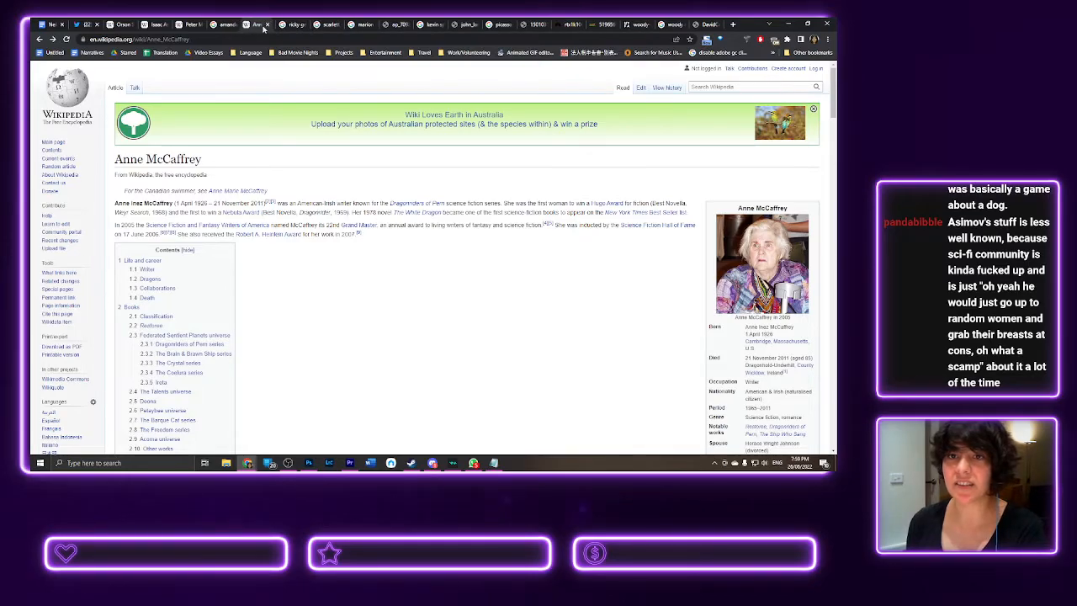
- Look through the Ricky Gervais image results and view the Scarlett Johansson search page
click(293, 24)
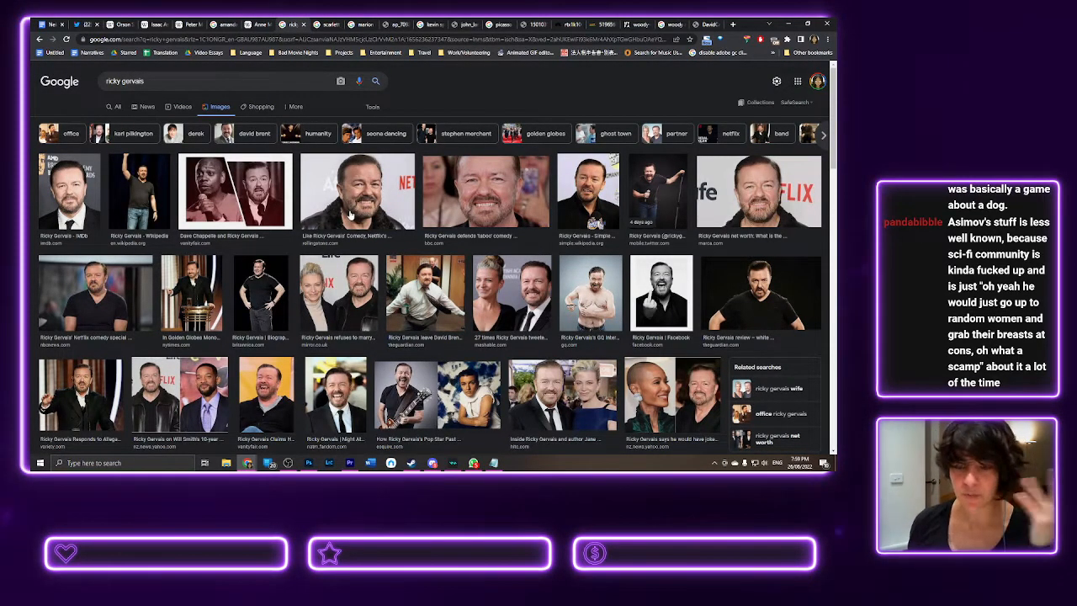
scroll(352, 215, down, 2)
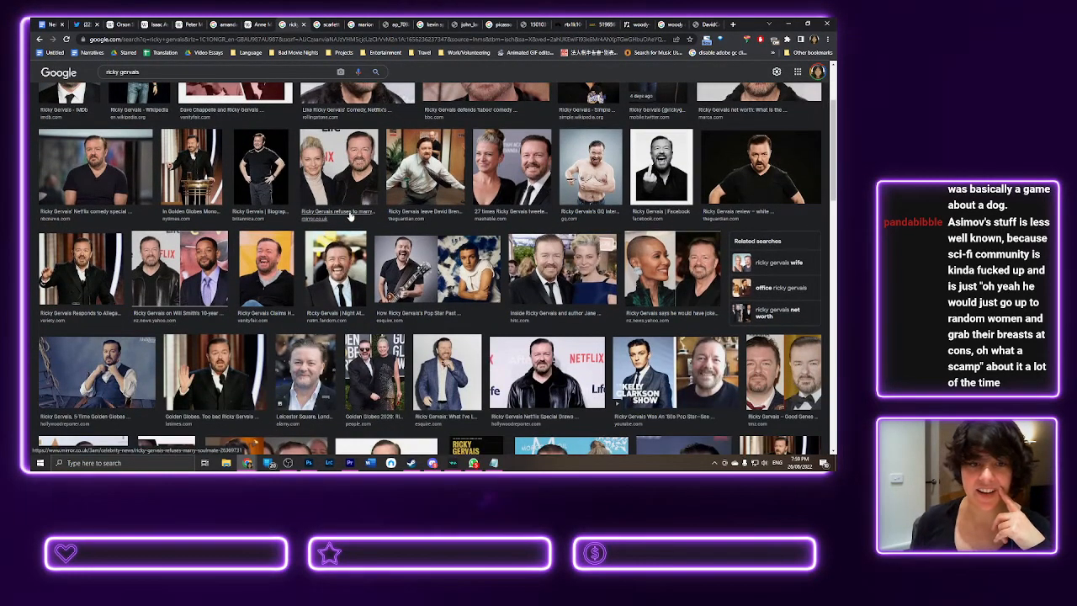
scroll(380, 300, down, 2)
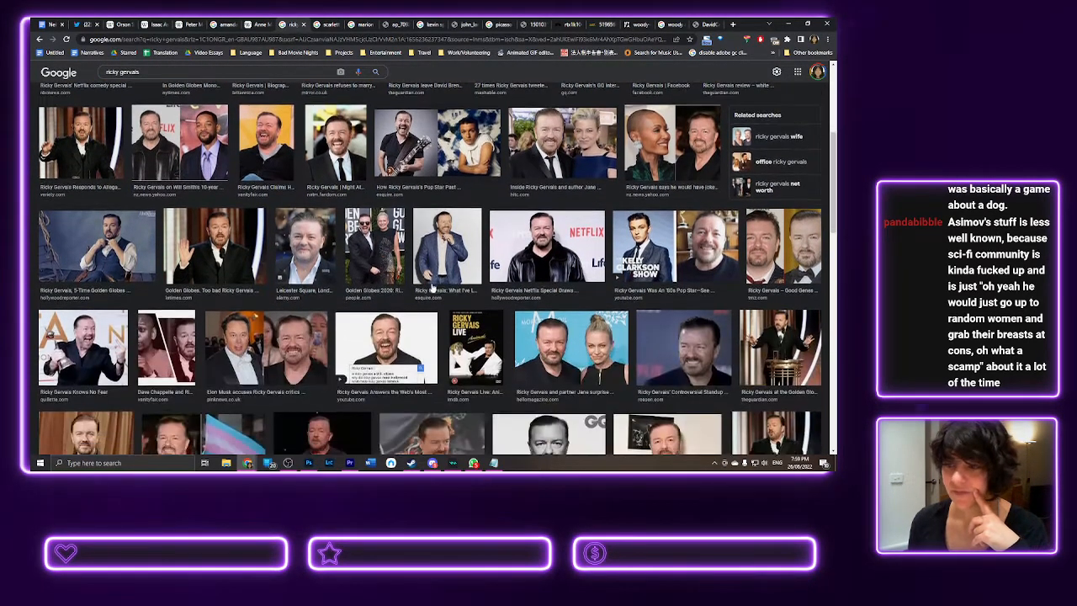
scroll(516, 263, down, 1)
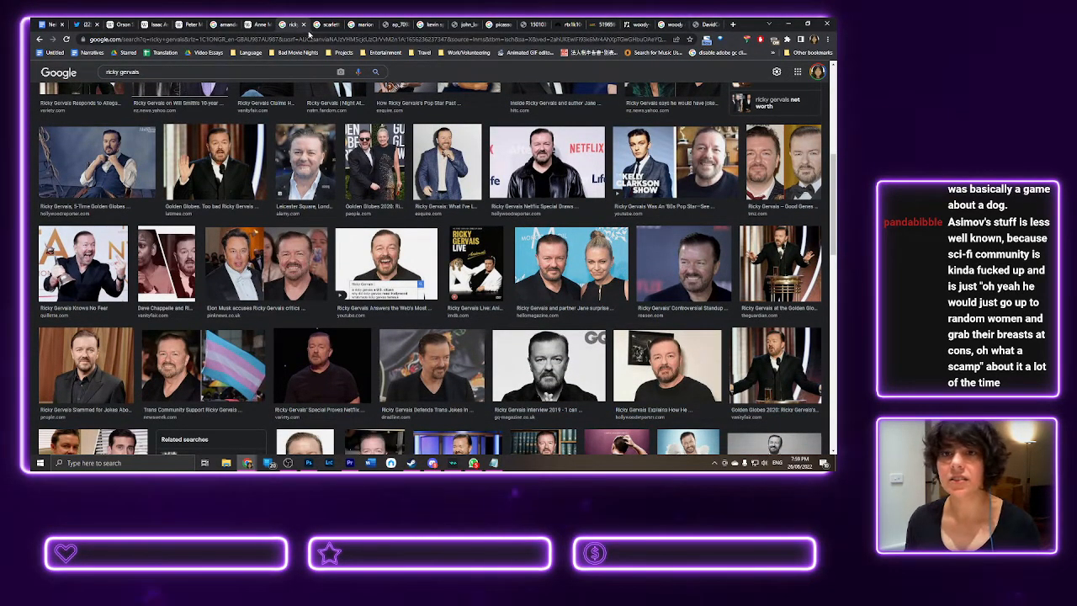
click(324, 25)
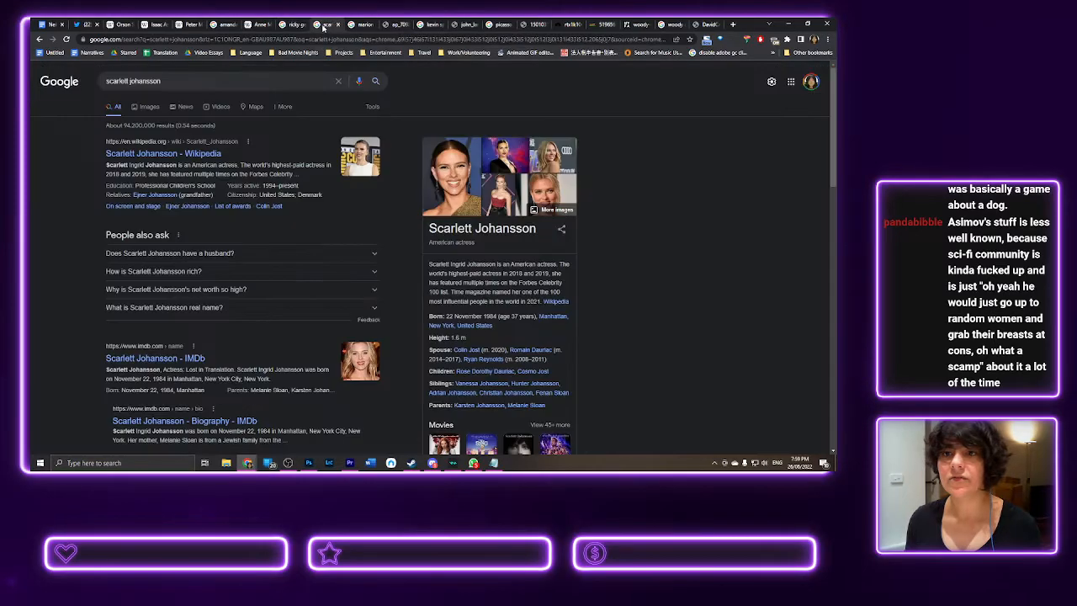
- Search Google for "dave chappelle" in a new tab
click(731, 24)
text(f)
key(BackSpace)
text(dave chappelle)
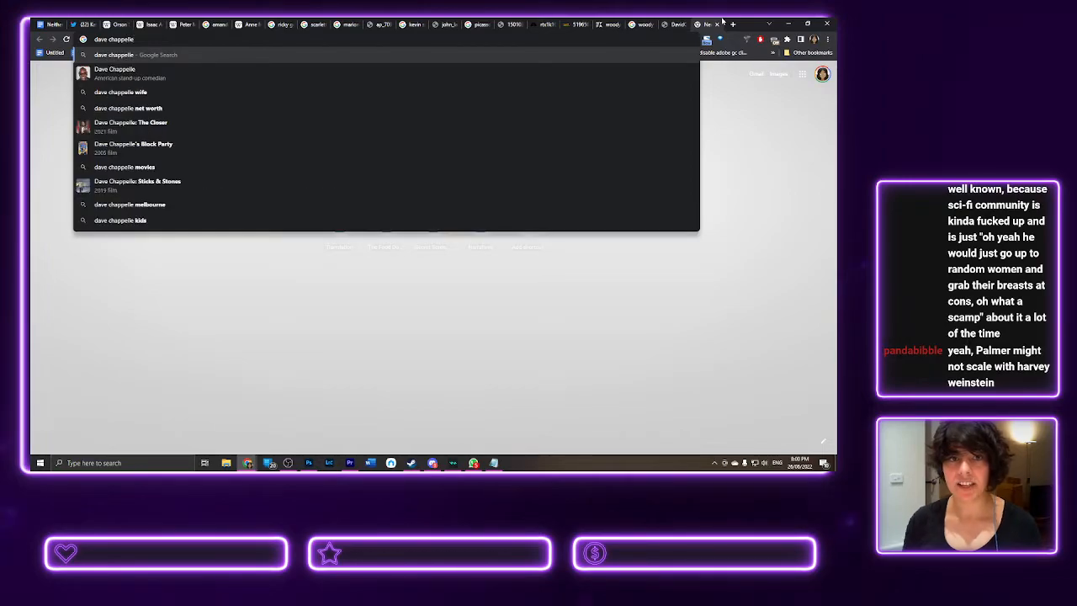
key(Return)
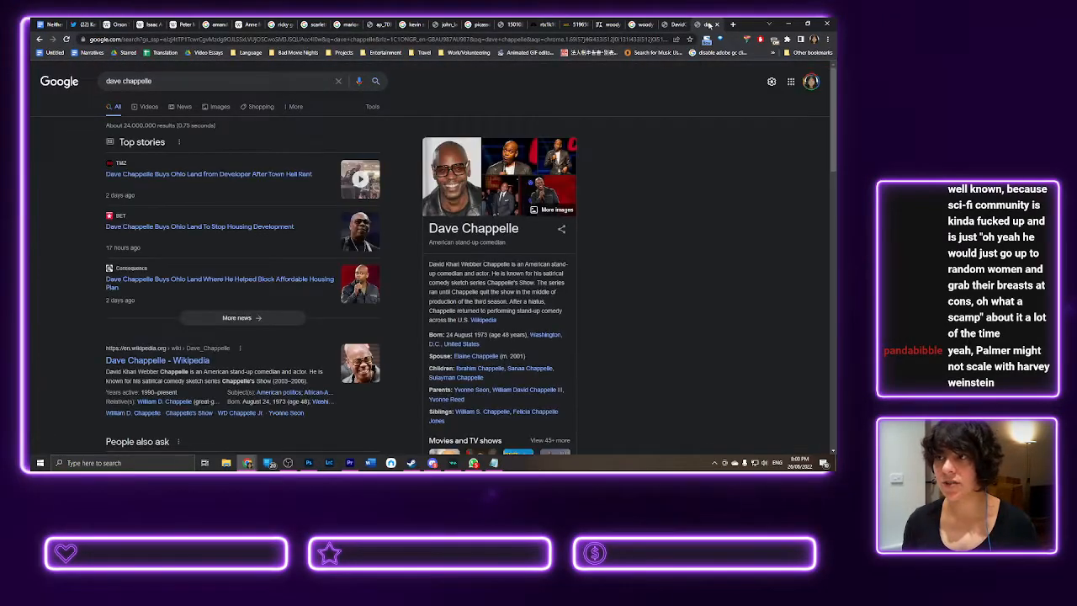
- Move the Dave Chappelle tab between Anne McCaffrey and Ricky Gervais and show its image results
drag(710, 24, 286, 25)
click(218, 107)
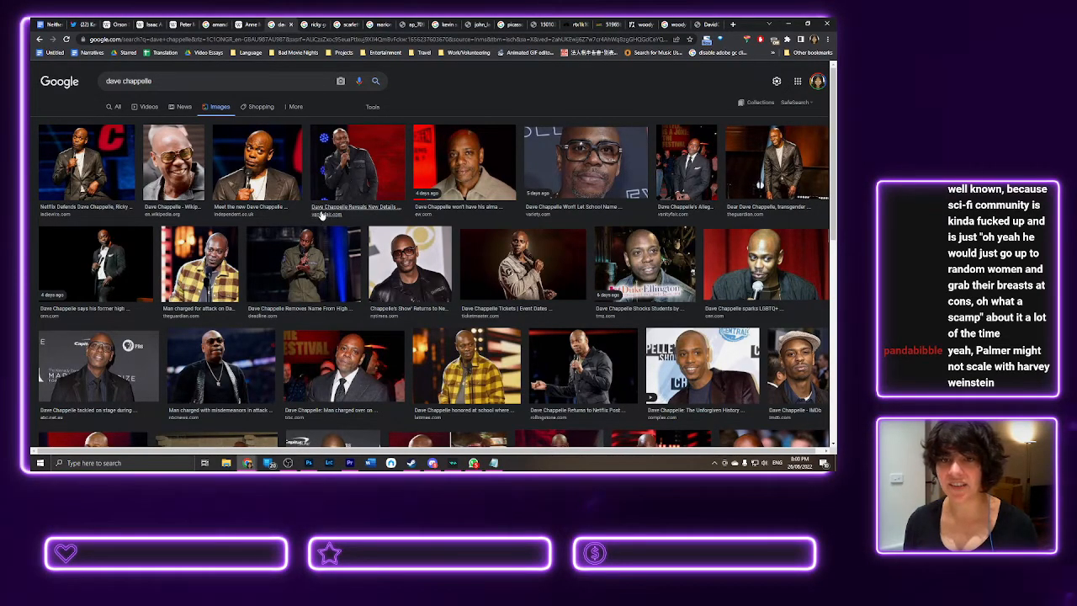
- Filter the Dave Chappelle image results to large images and look through them
click(371, 107)
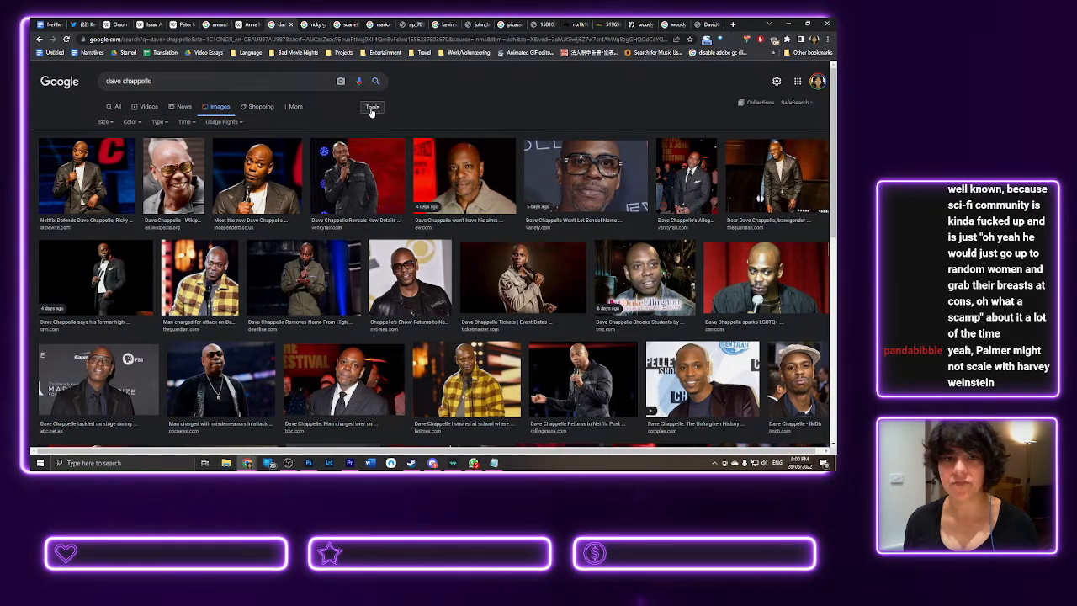
click(104, 123)
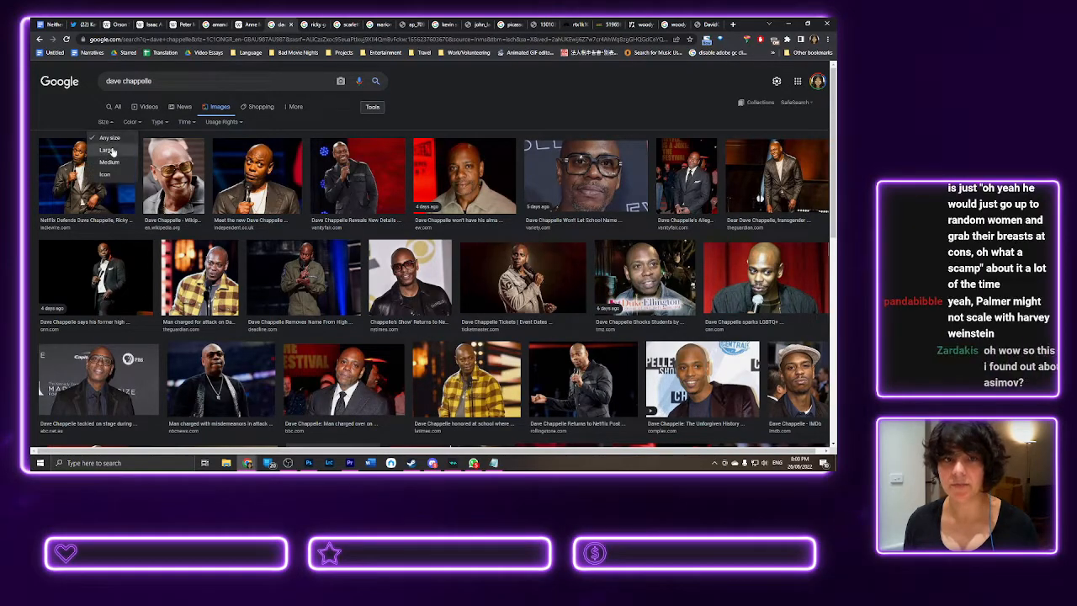
click(113, 156)
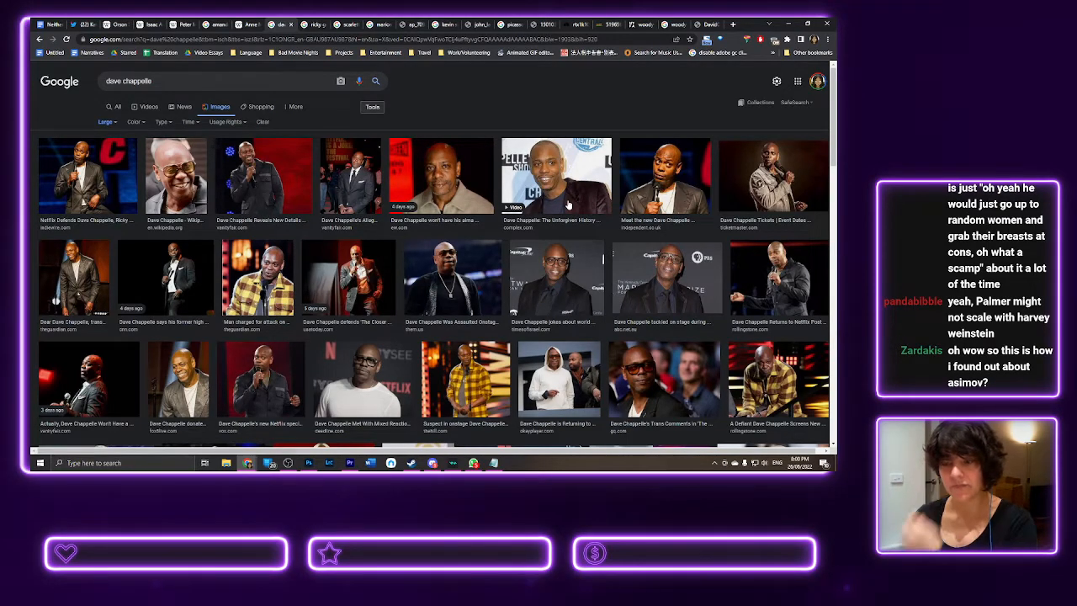
scroll(562, 212, down, 3)
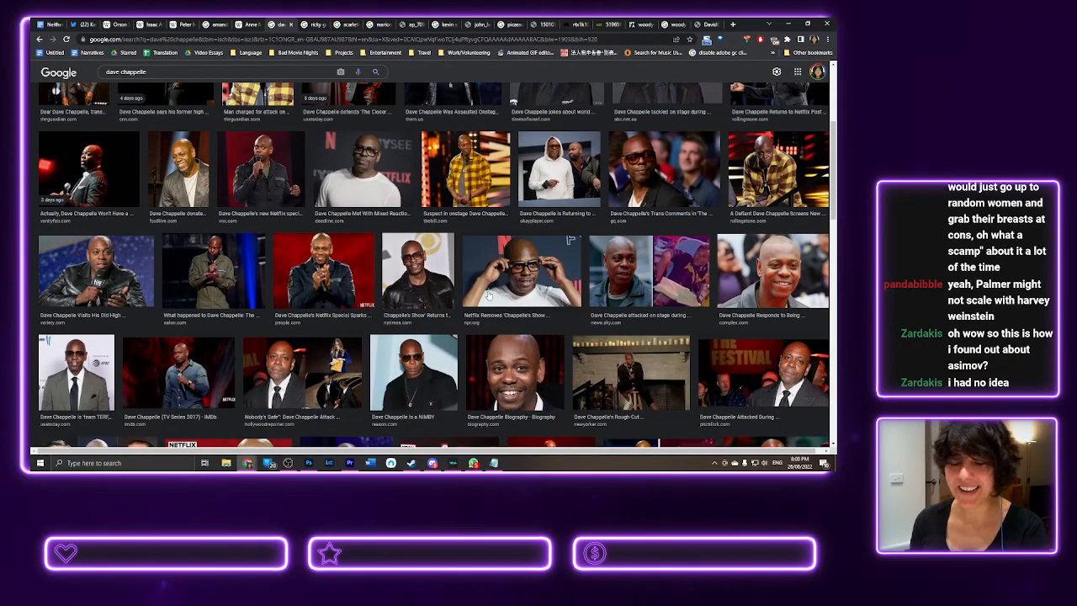
scroll(488, 294, down, 1)
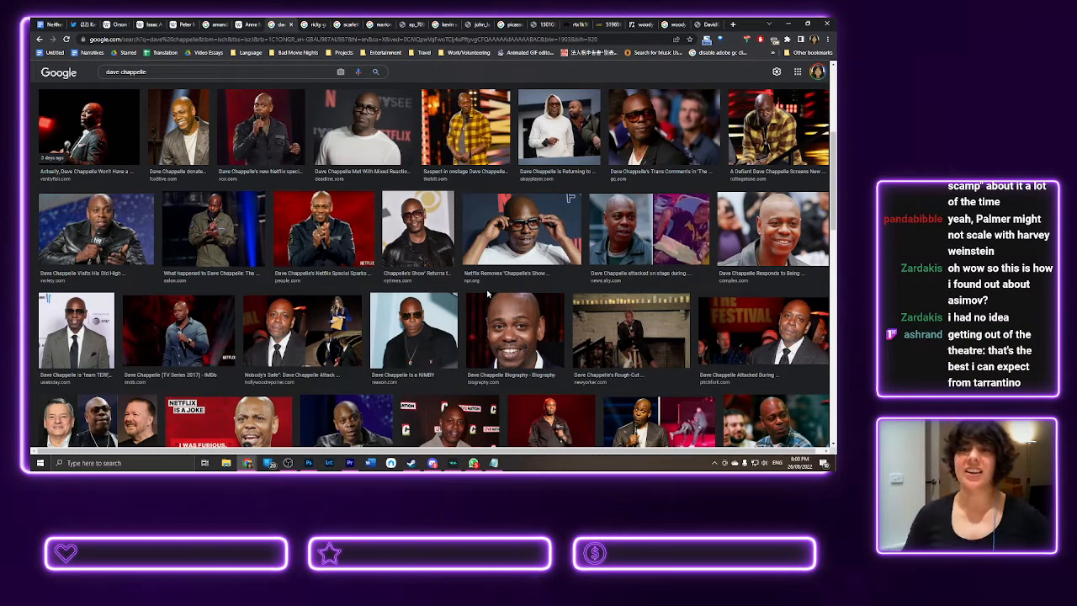
- Move the Scarlett Johansson tab between Amanda Palmer and Anne McCaffrey and return to the Dave Chappelle results
click(354, 22)
drag(354, 22, 251, 26)
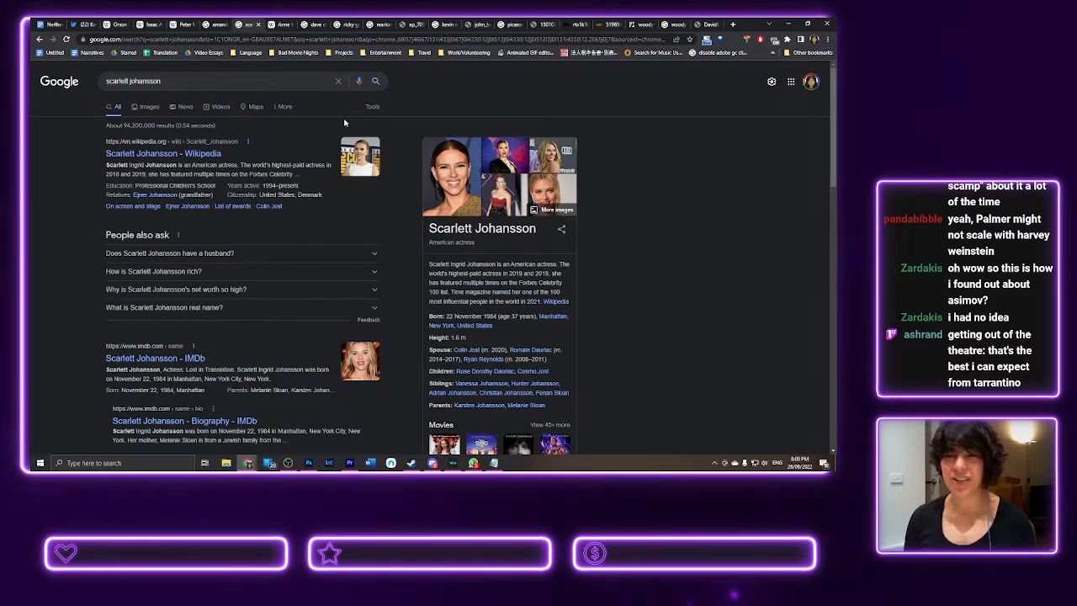
click(309, 23)
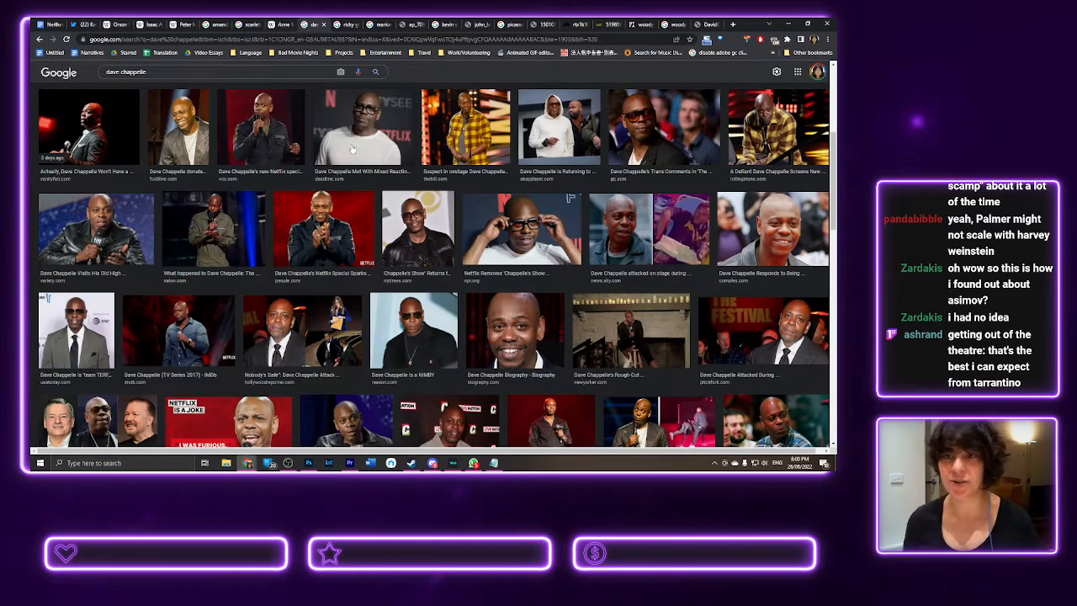
- Open the Independent's photo of Dave Chappelle holding a microphone in a new tab
scroll(543, 263, down, 2)
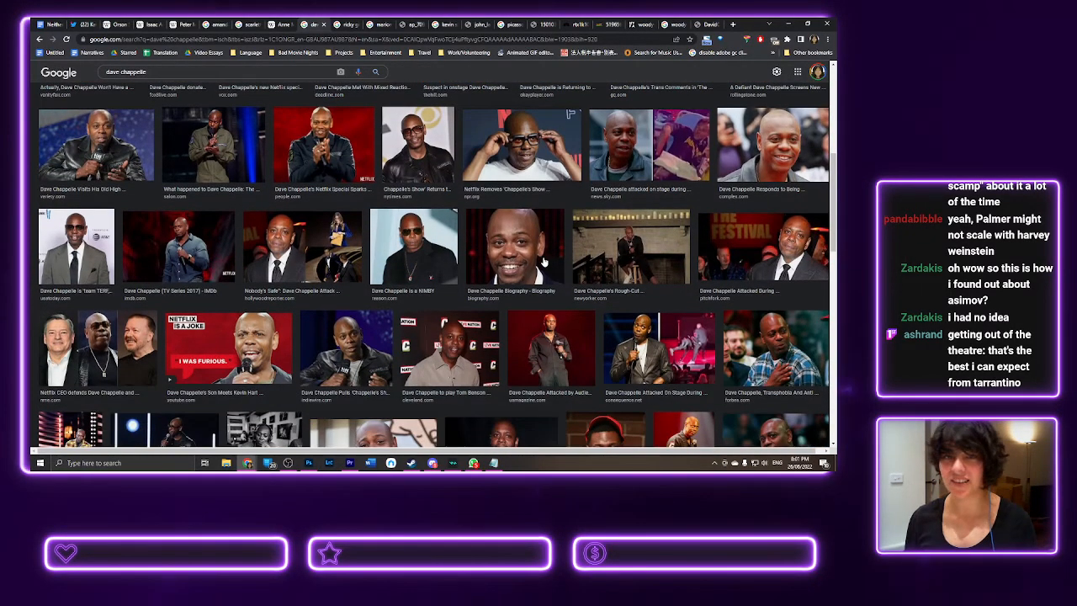
scroll(544, 263, up, 5)
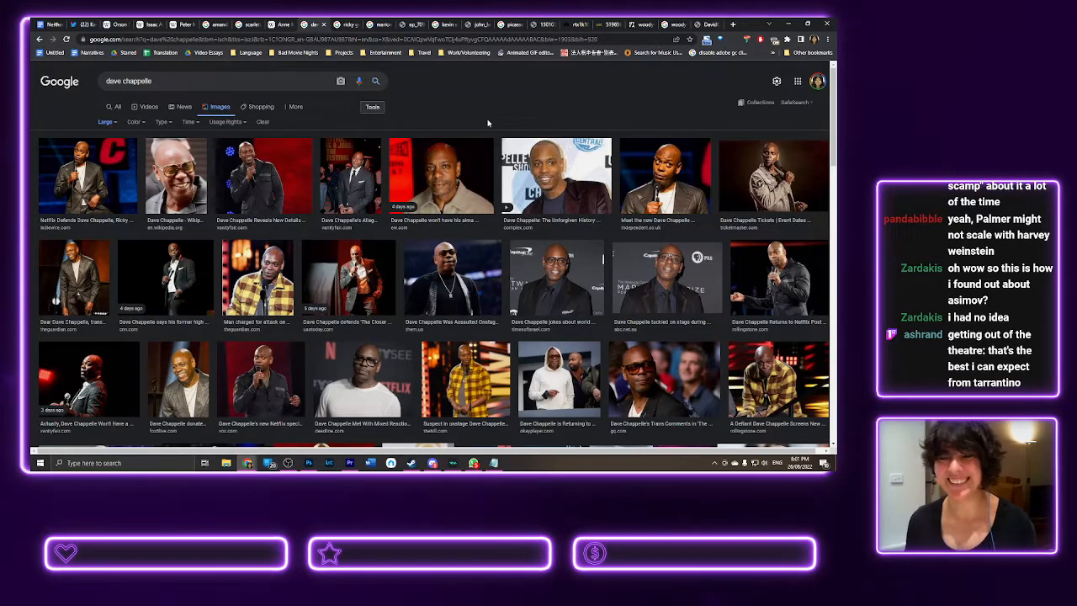
scroll(488, 118, down, 5)
scroll(487, 123, down, 1)
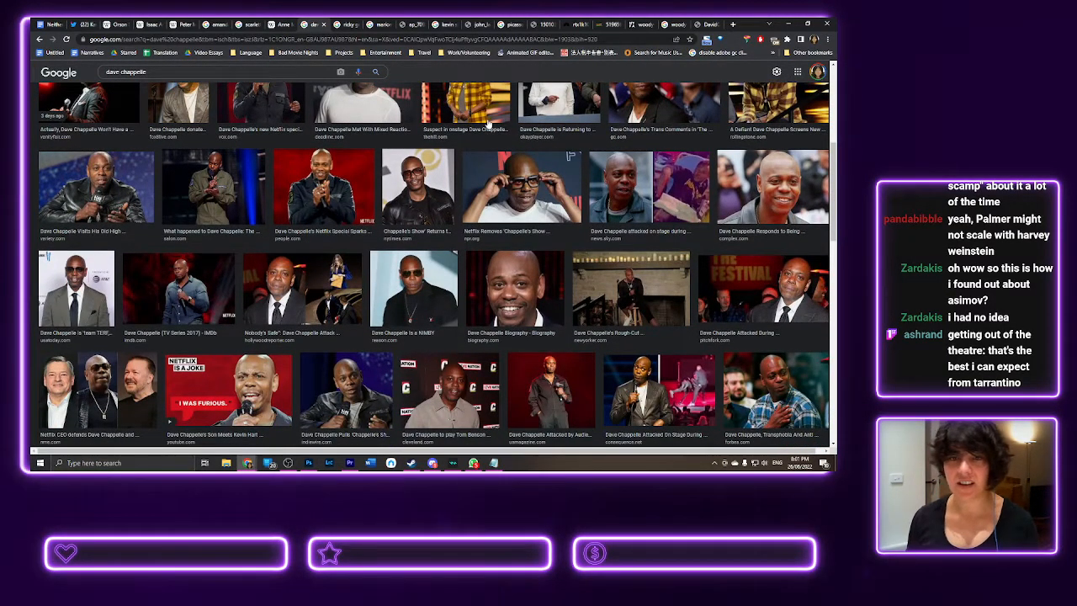
scroll(388, 205, down, 2)
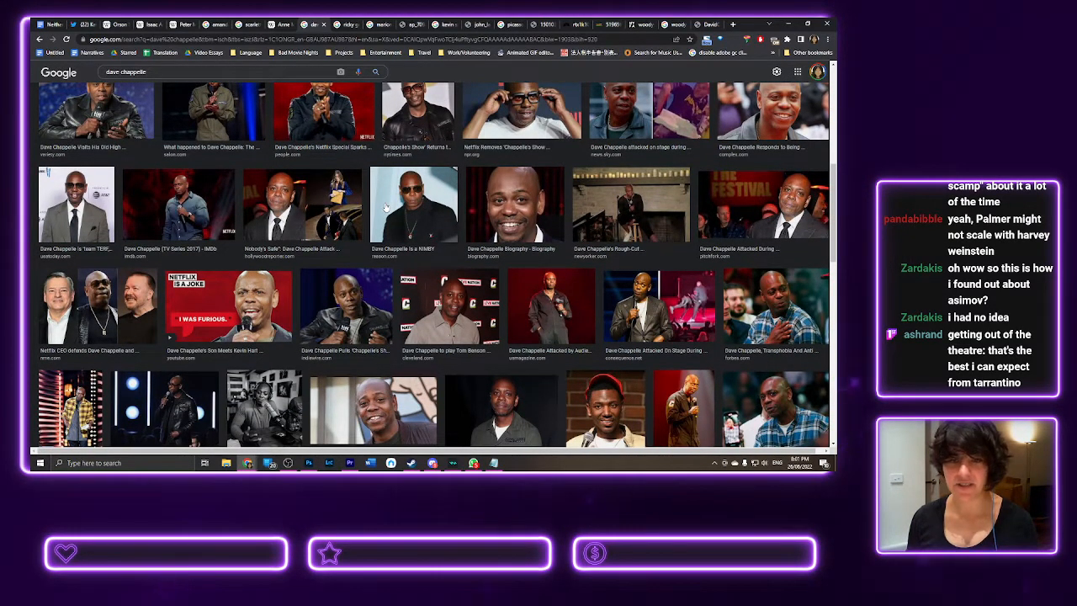
scroll(386, 206, up, 2)
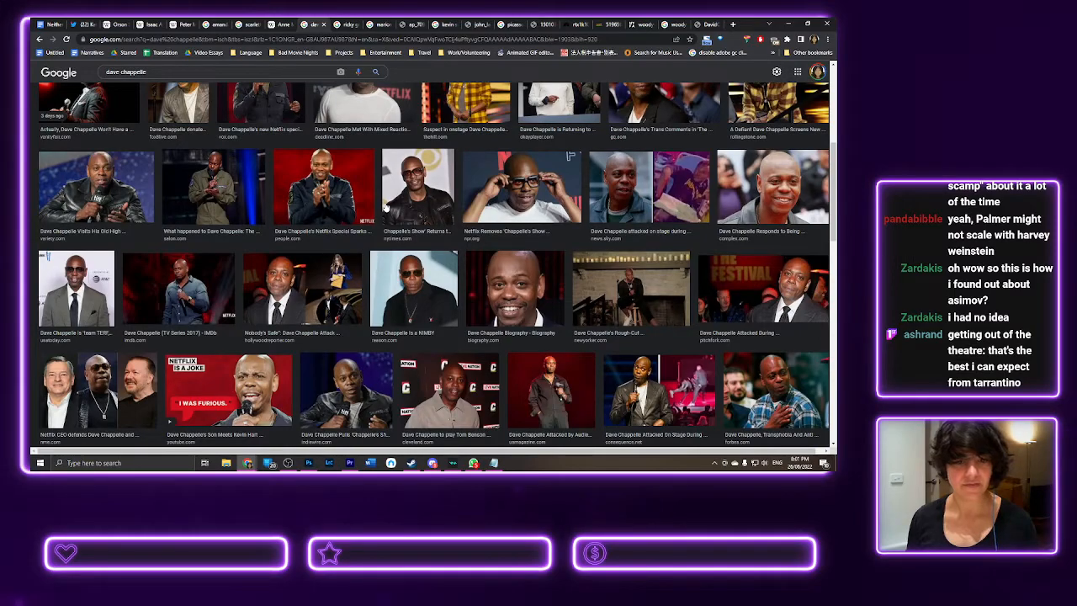
scroll(385, 205, up, 7)
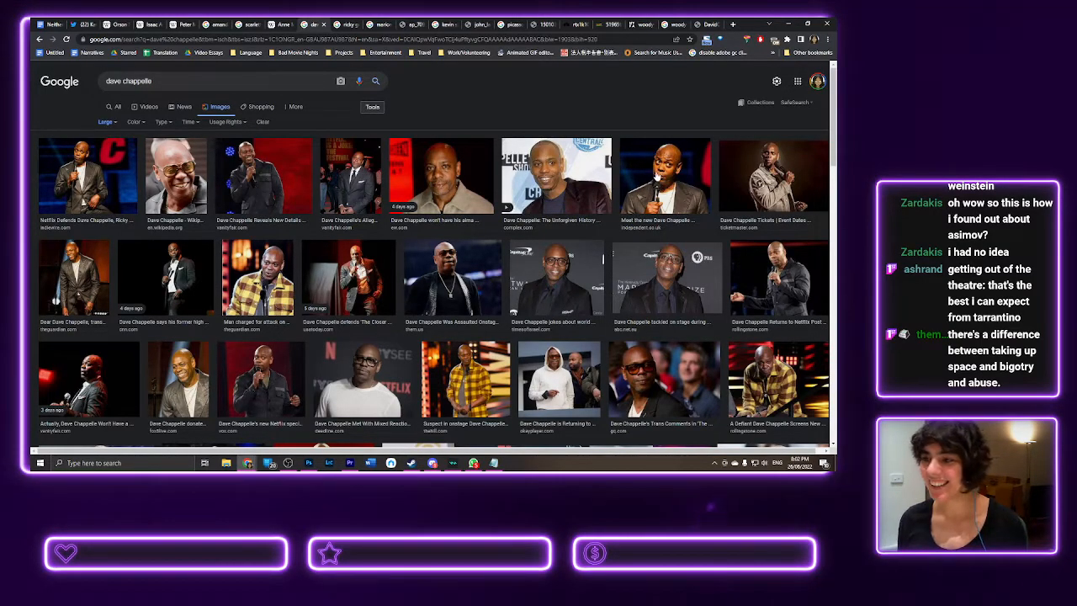
click(657, 180)
right_click(669, 237)
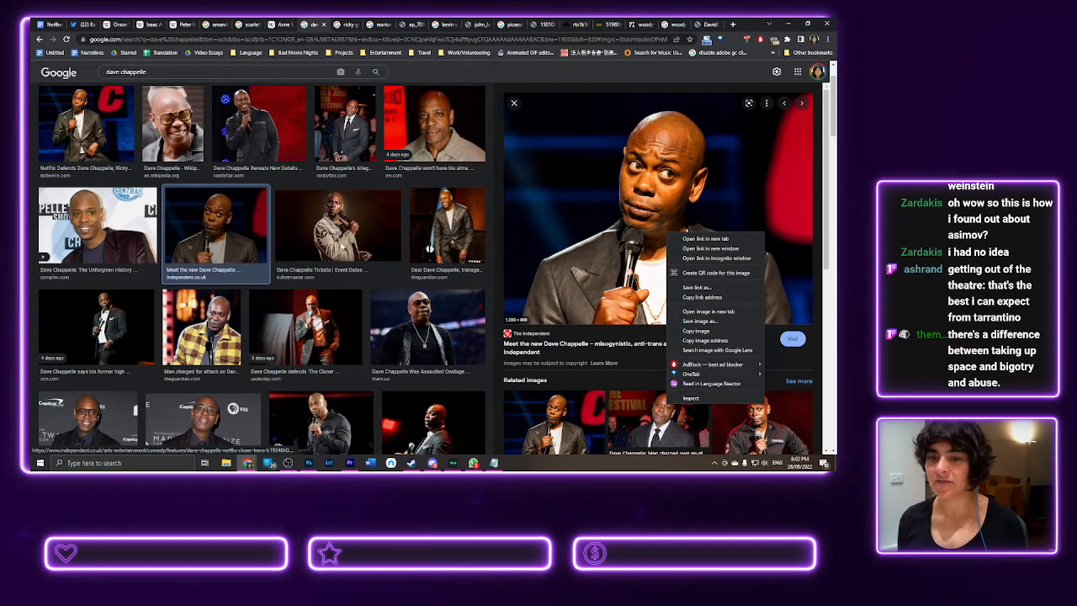
click(239, 237)
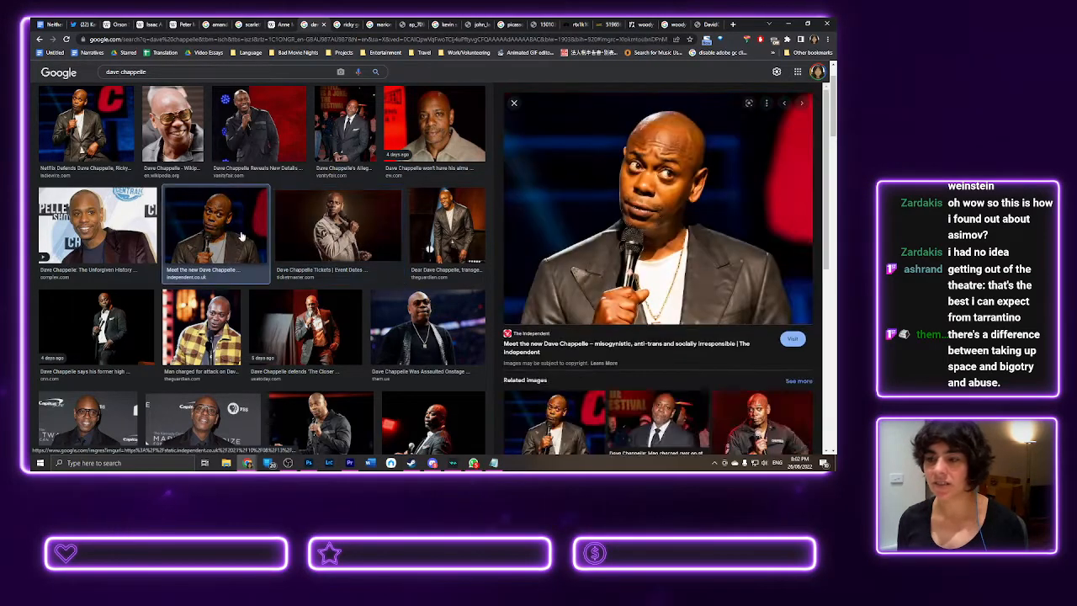
right_click(671, 229)
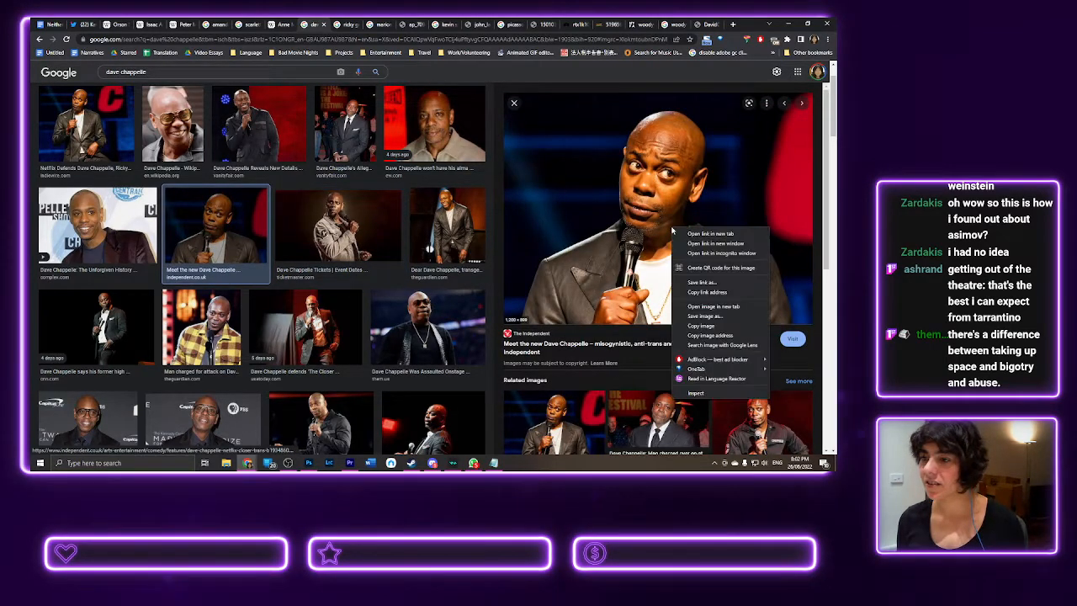
click(715, 307)
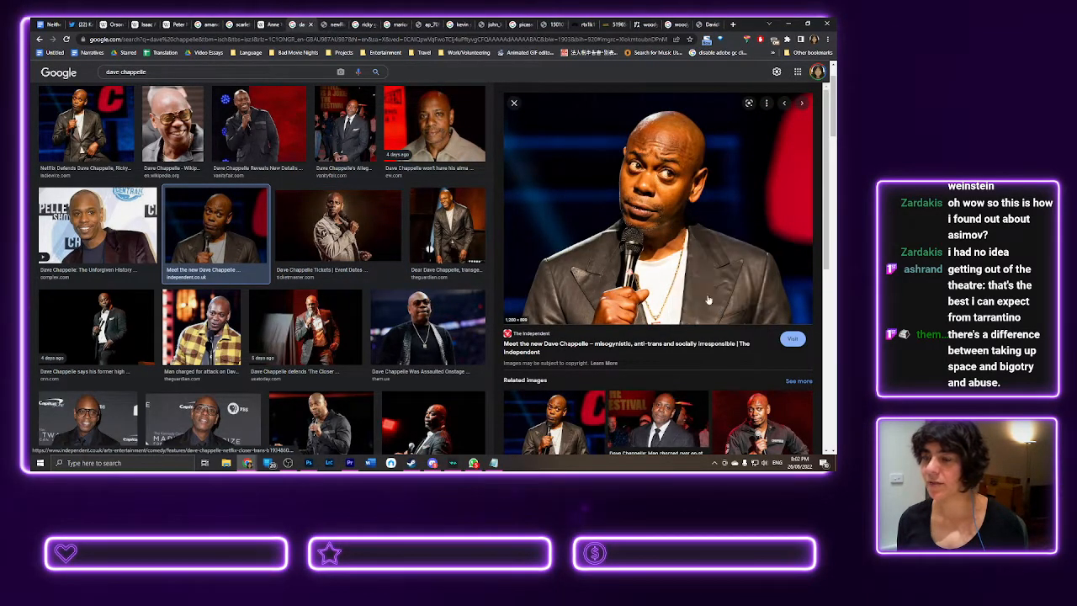
click(333, 24)
- Replace the Dave Chappelle image search with an image search for "jerry seinfeld"
click(296, 23)
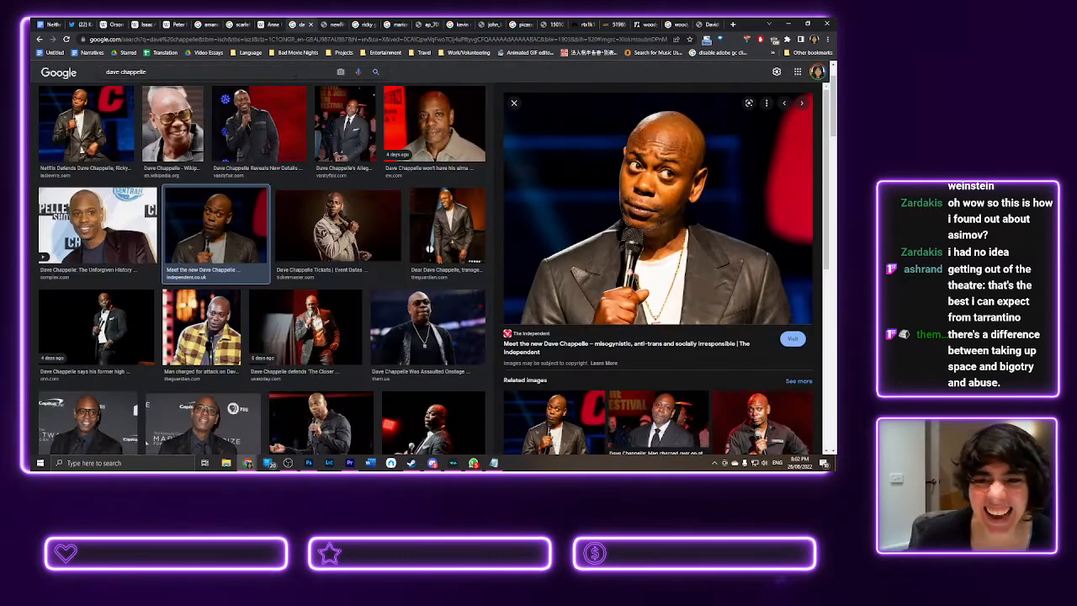
triple_click(126, 72)
text(jerr)
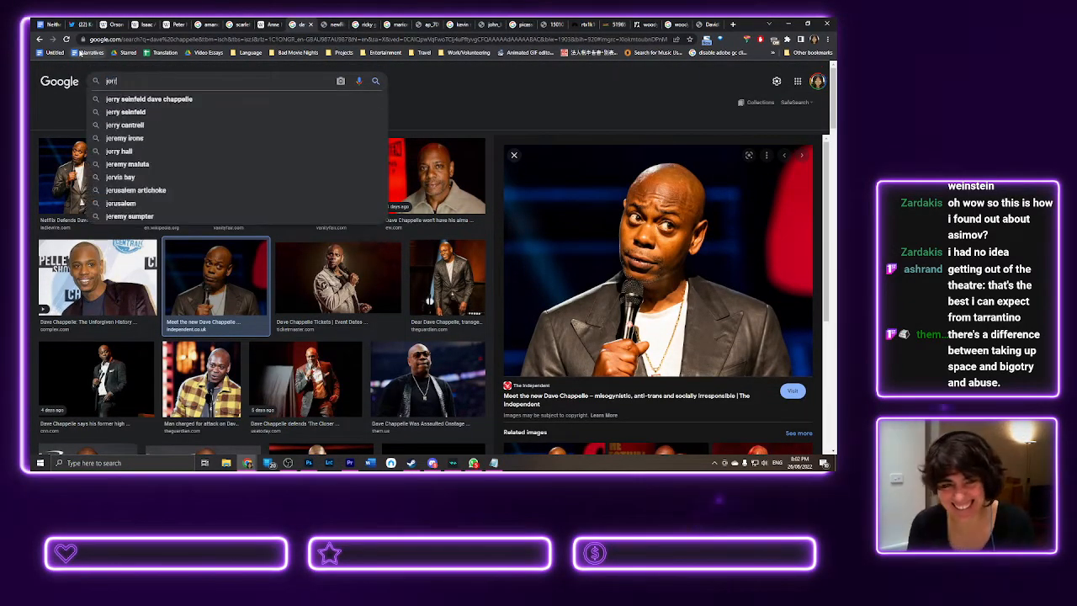
text(y)
key(Down)
key(Down)
key(Return)
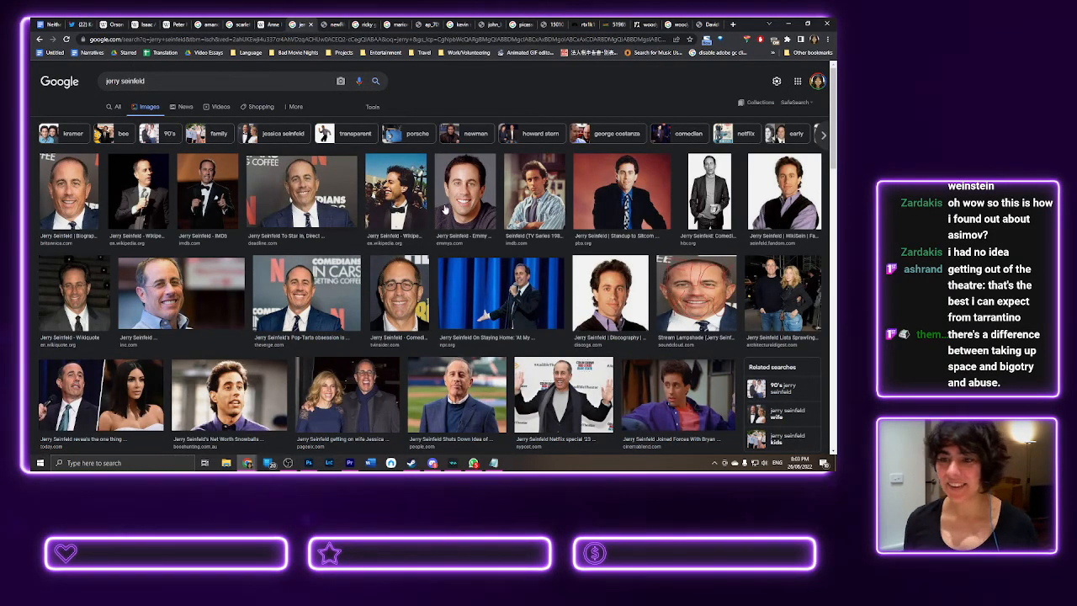
- Look through the Jerry Seinfeld image results and preview the TIME close-up photo
scroll(500, 265, down, 1)
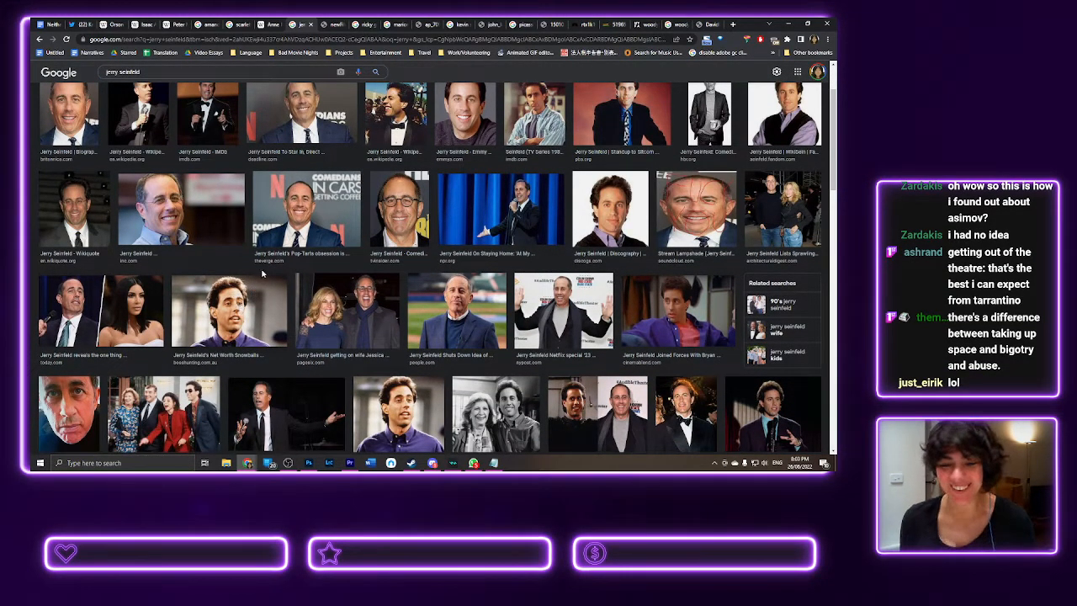
scroll(247, 303, down, 3)
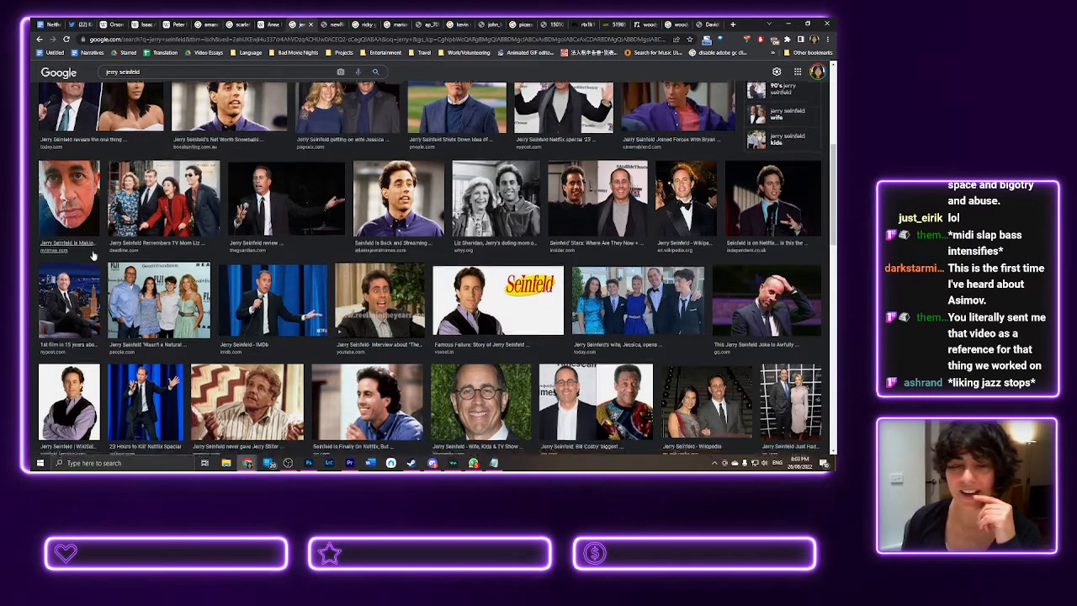
scroll(97, 253, down, 2)
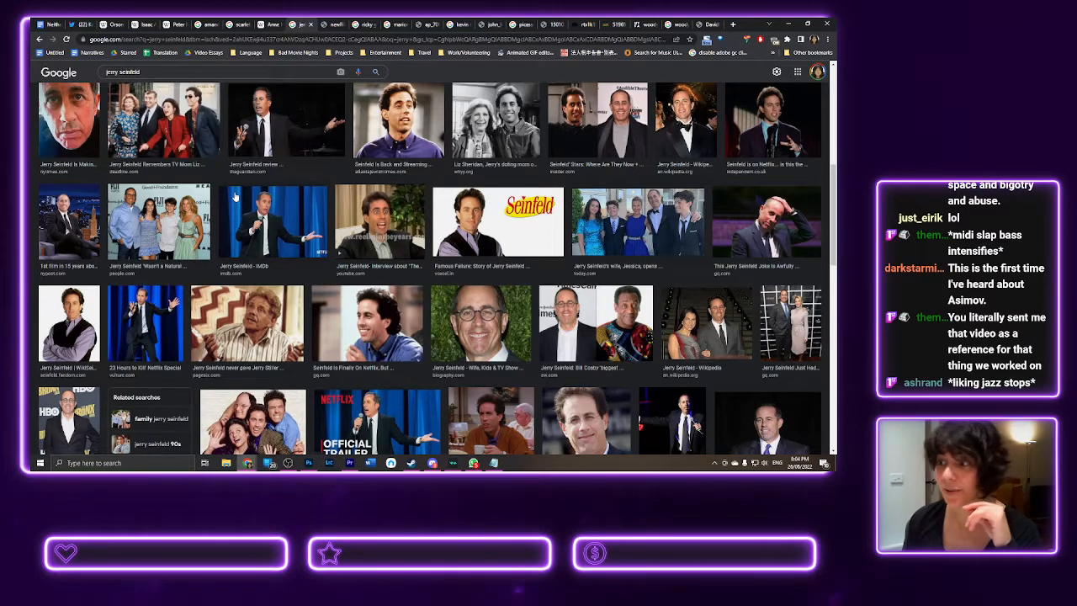
scroll(236, 196, down, 2)
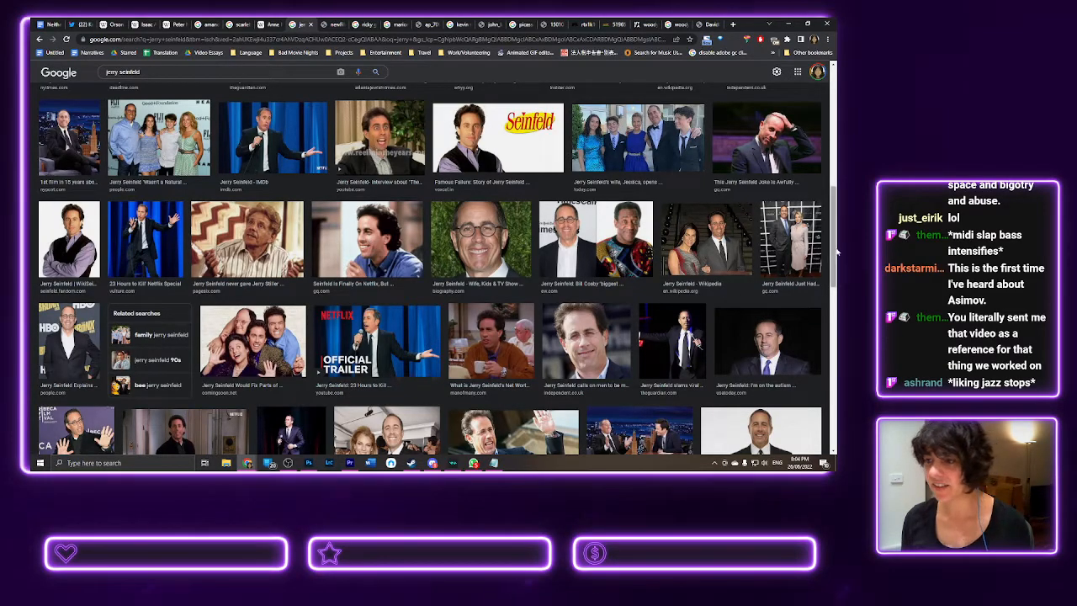
scroll(570, 323, down, 2)
scroll(570, 322, down, 2)
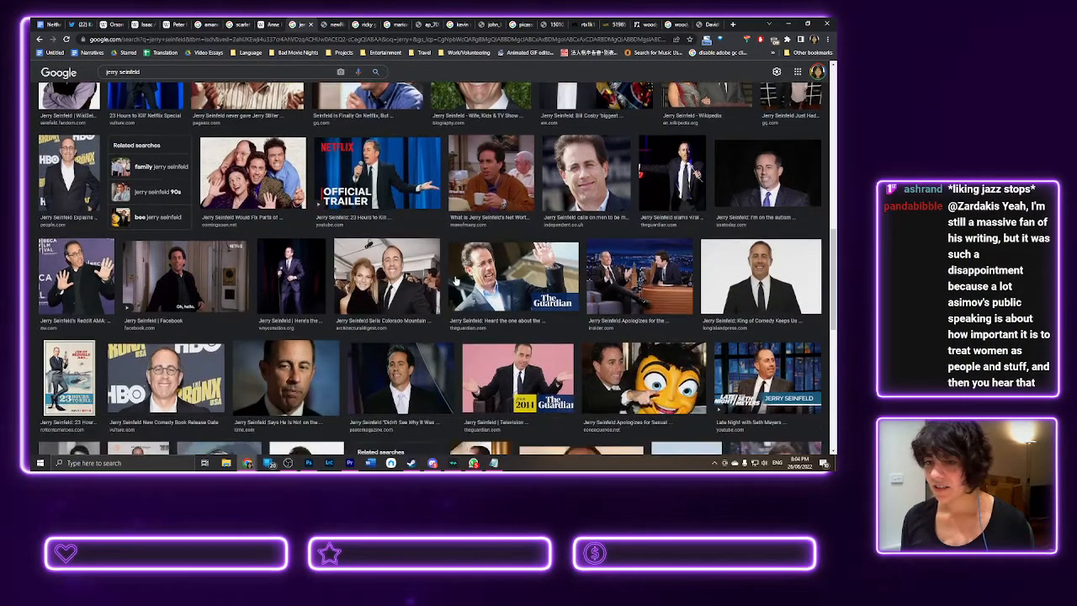
scroll(169, 309, down, 2)
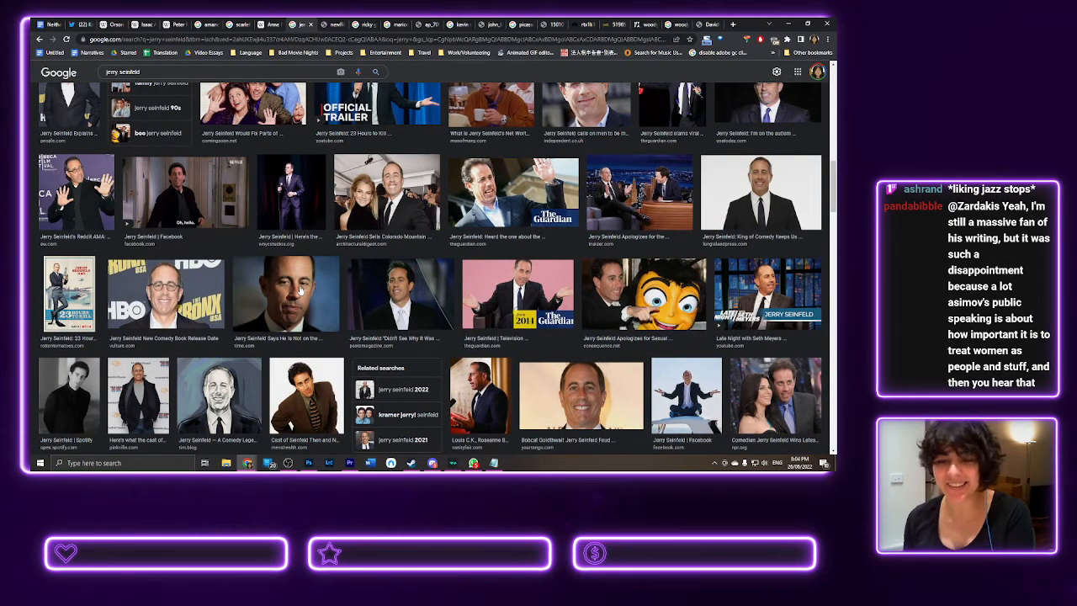
click(300, 292)
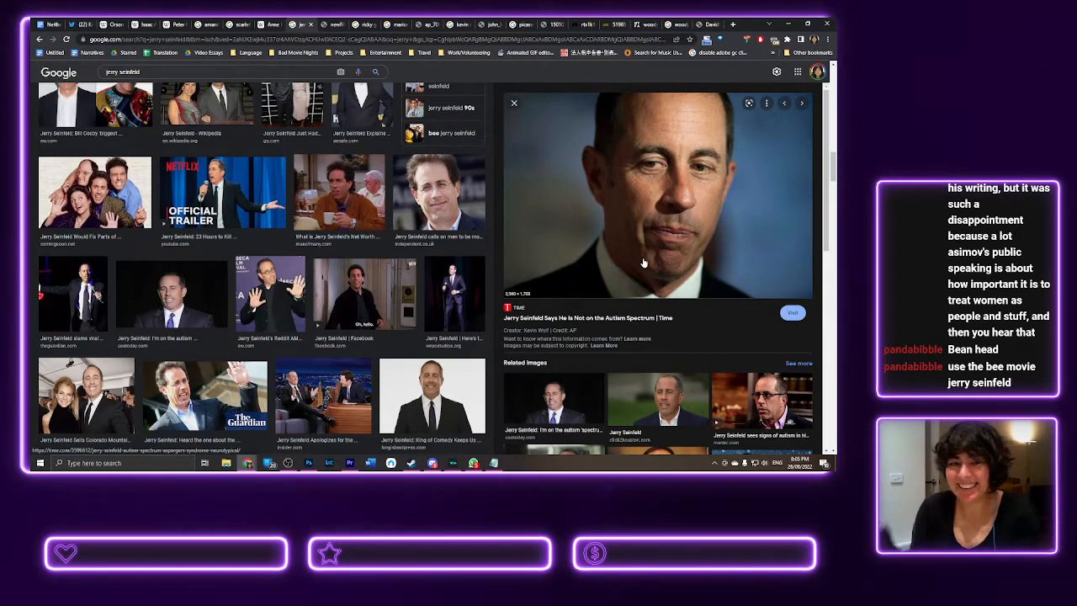
click(515, 105)
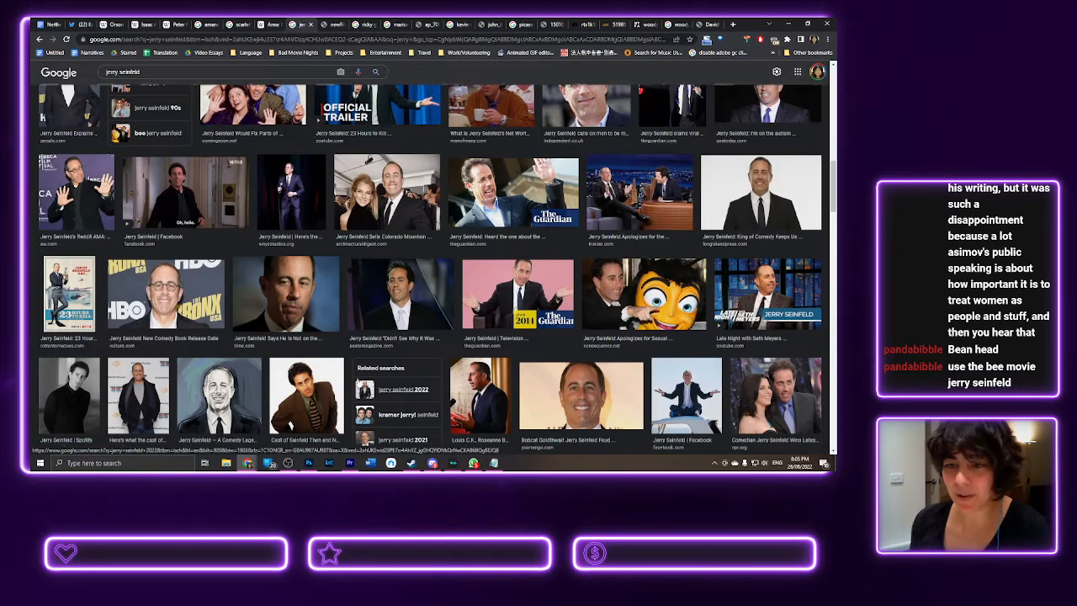
- Examine further Jerry Seinfeld image results, including a preview of the Paste Magazine photo
scroll(379, 195, down, 3)
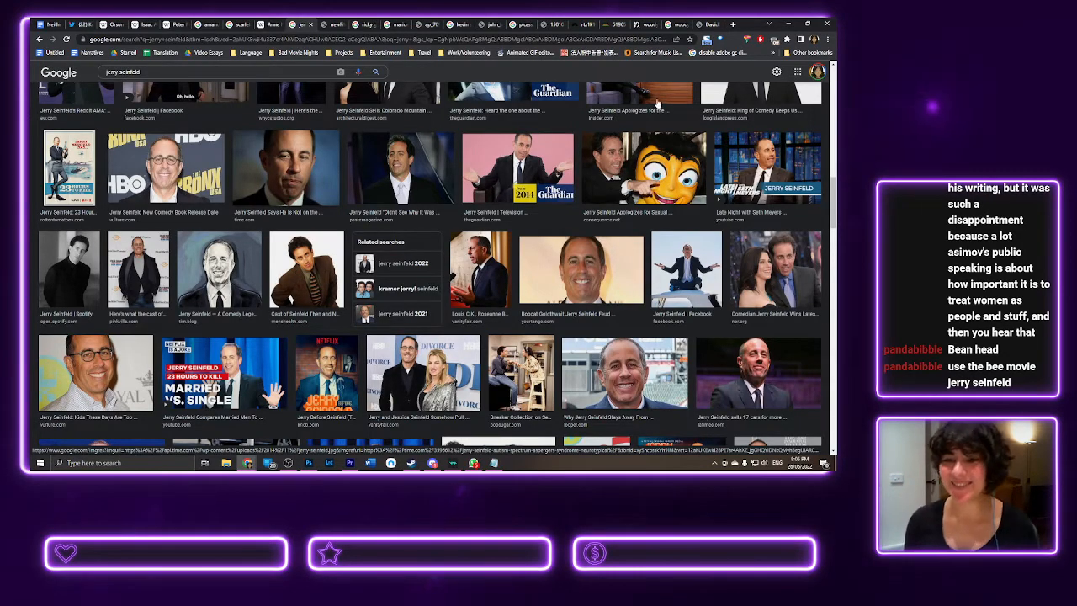
scroll(406, 176, down, 1)
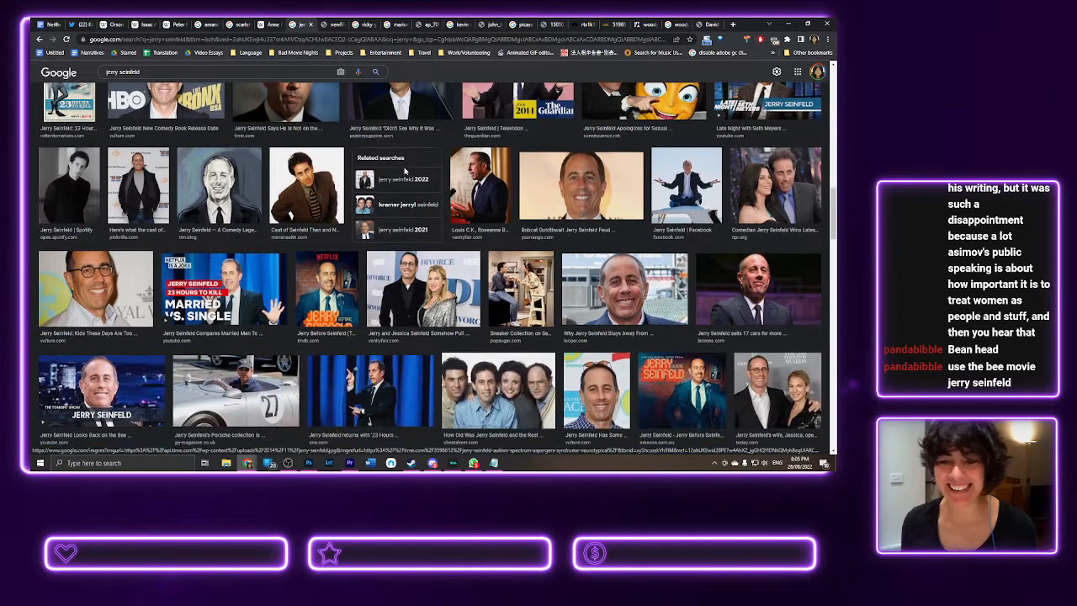
scroll(404, 173, up, 1)
click(402, 173)
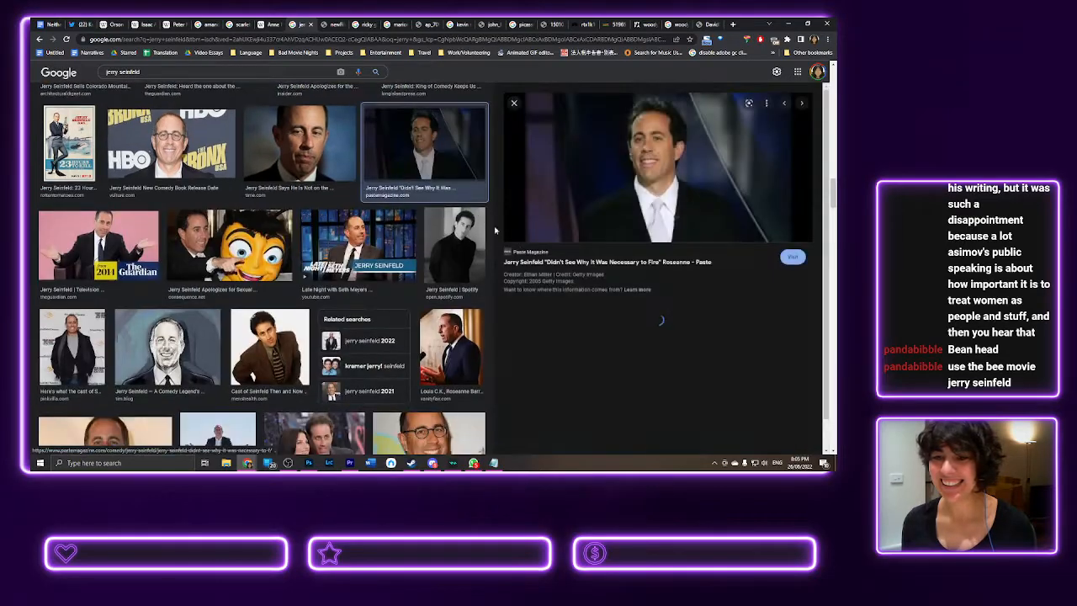
click(514, 103)
scroll(568, 242, down, 5)
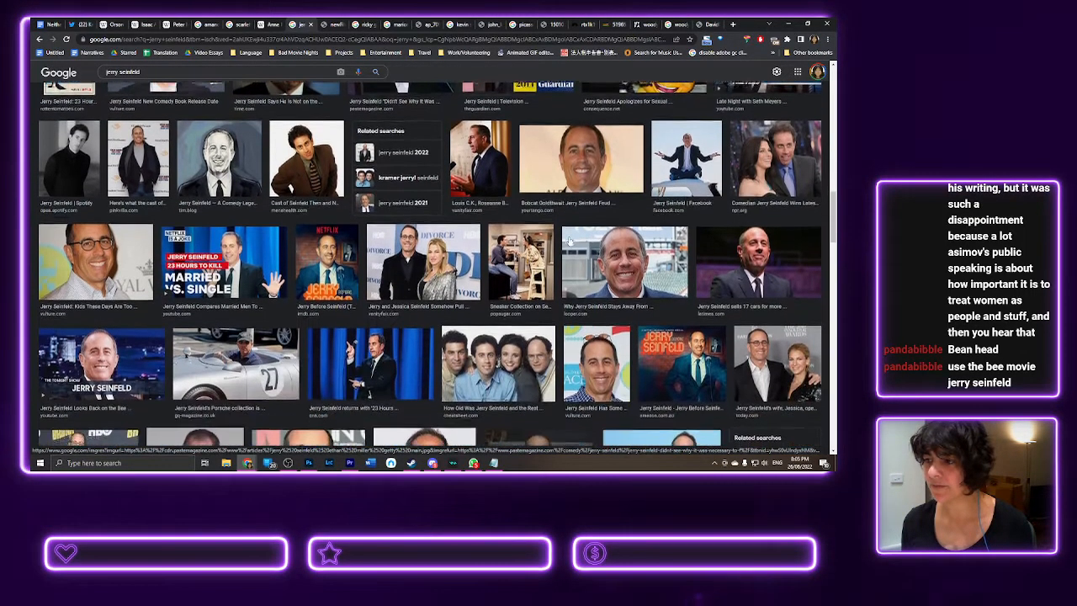
scroll(569, 242, down, 1)
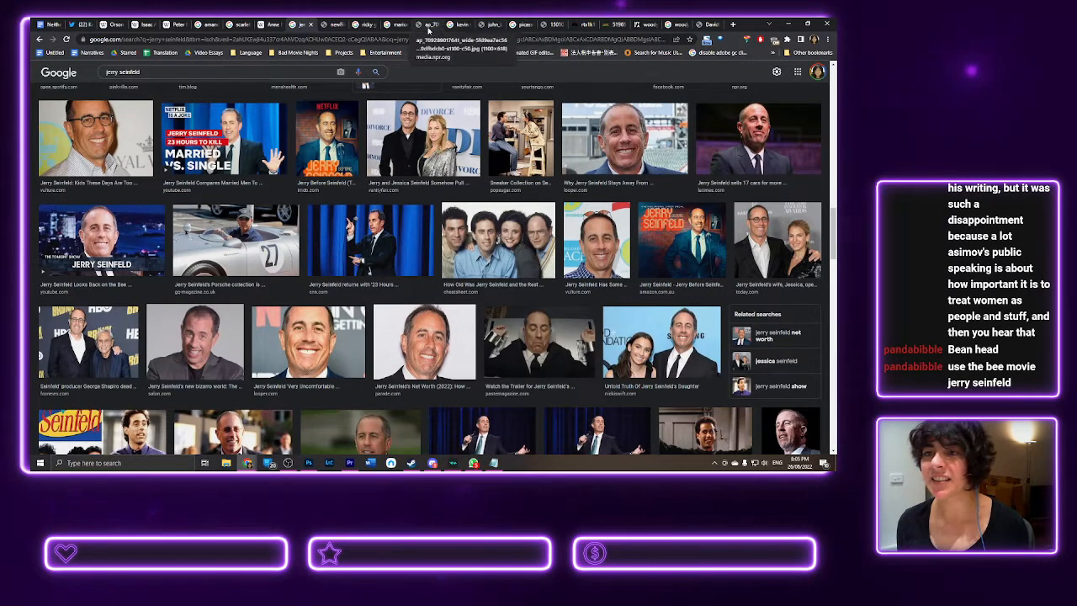
- Check the Kevin Spacey image results and the "woody allen antz" image results in their existing tabs
click(429, 24)
click(459, 24)
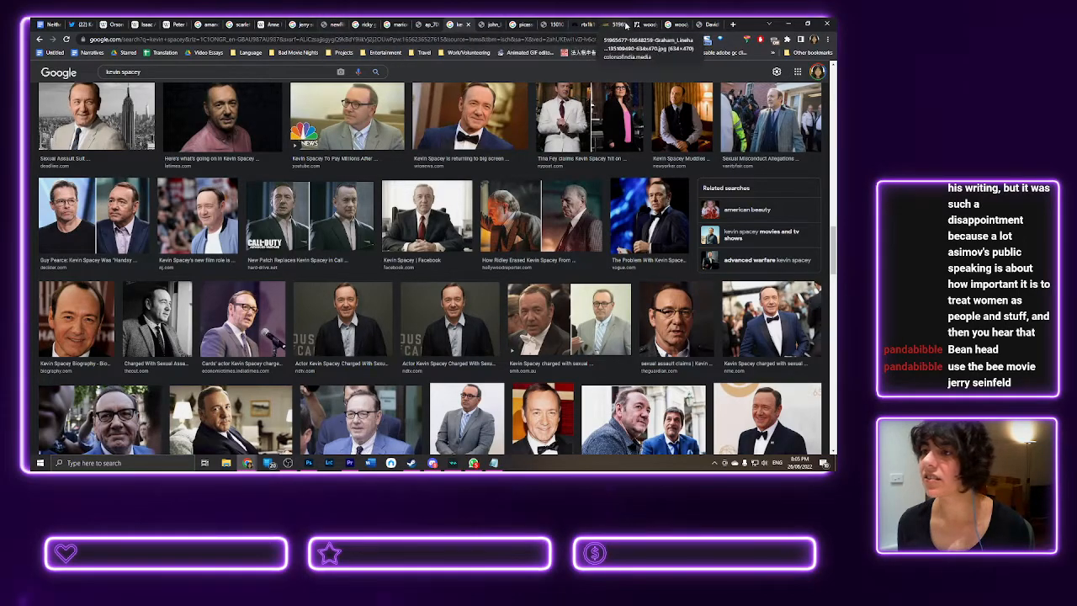
click(673, 24)
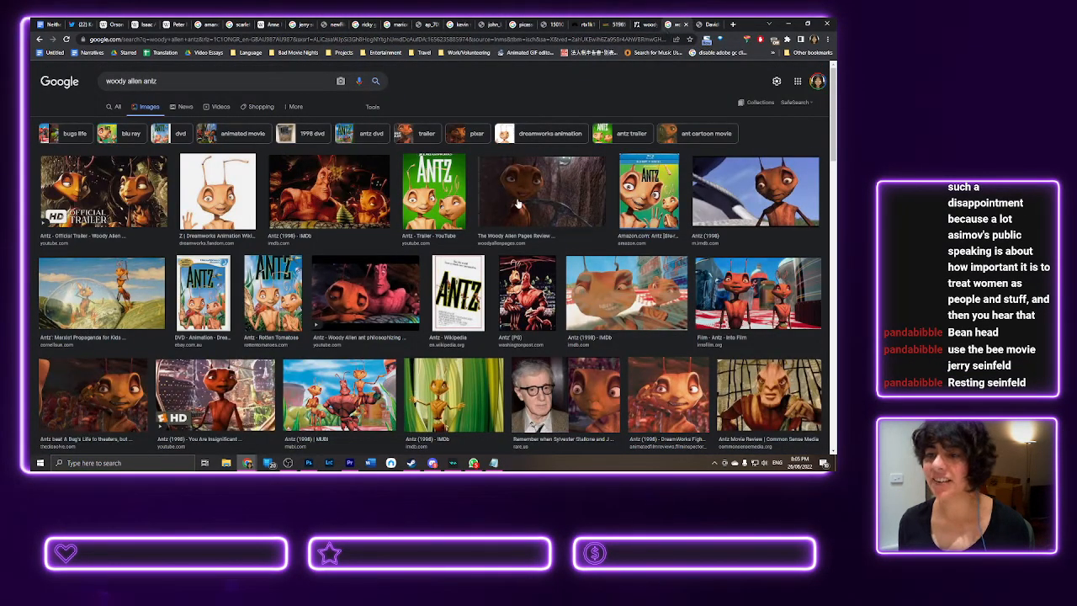
- Review the Kevin Spacey, Dalí and NBC News photo tabs, and move the John Landis photo tab between the Dalí and NBC News photos
click(457, 24)
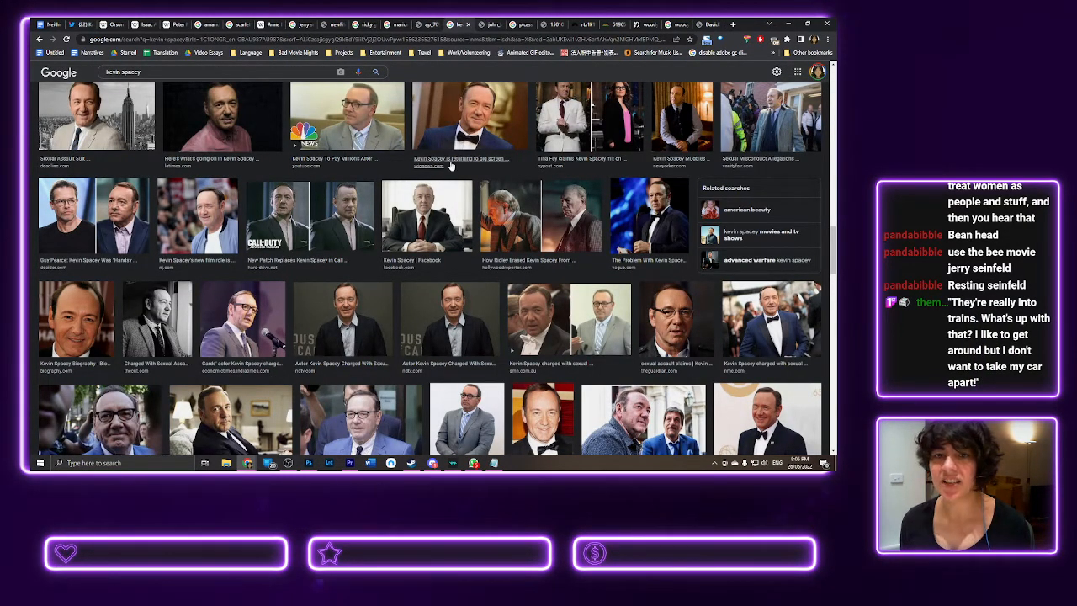
click(552, 24)
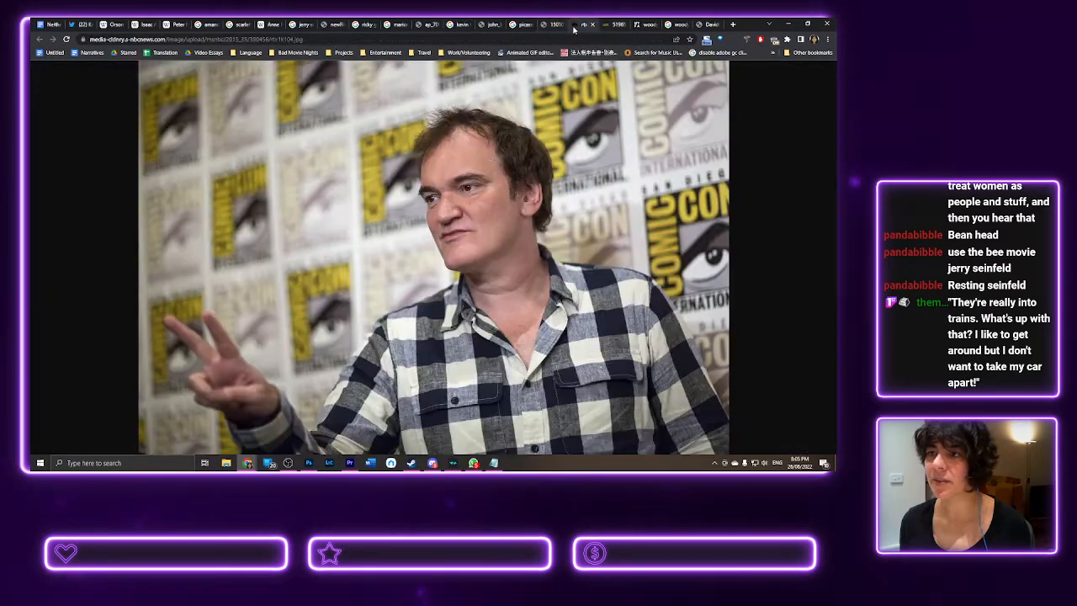
click(581, 25)
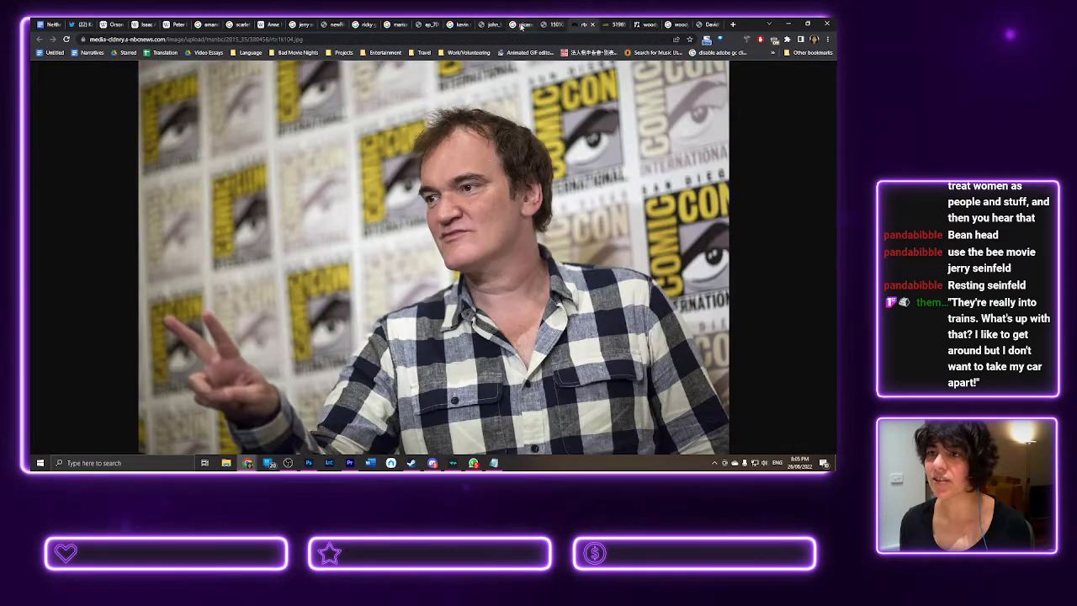
click(521, 25)
click(485, 25)
drag(512, 25, 556, 25)
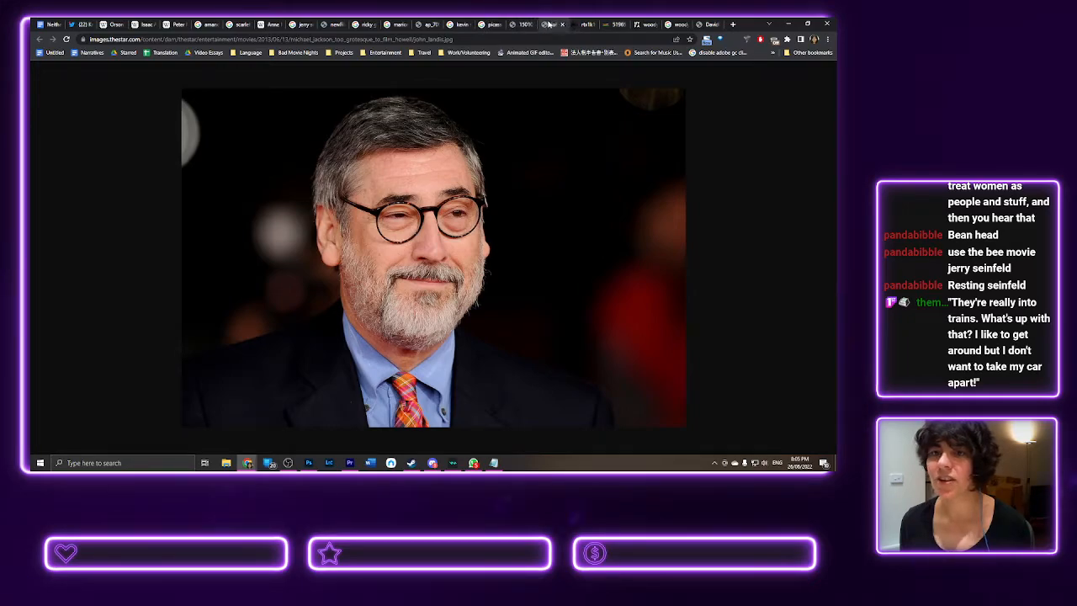
- Open the CNN "23 Hours to Kill" photo of Jerry Seinfeld in its own tab and place that tab just before the Woody Allen tabs
click(463, 25)
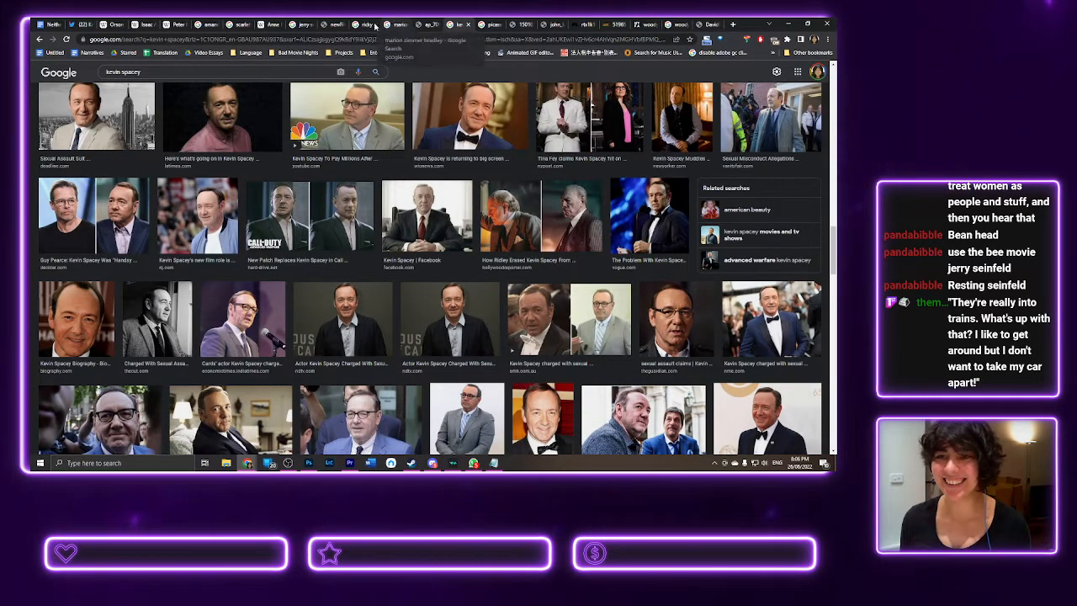
click(300, 23)
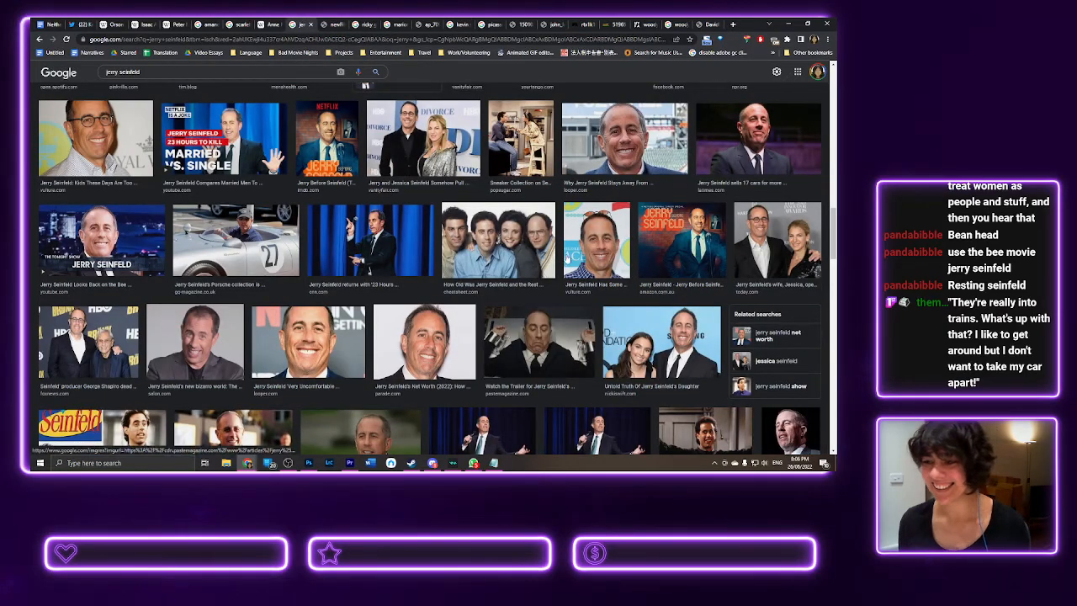
click(370, 240)
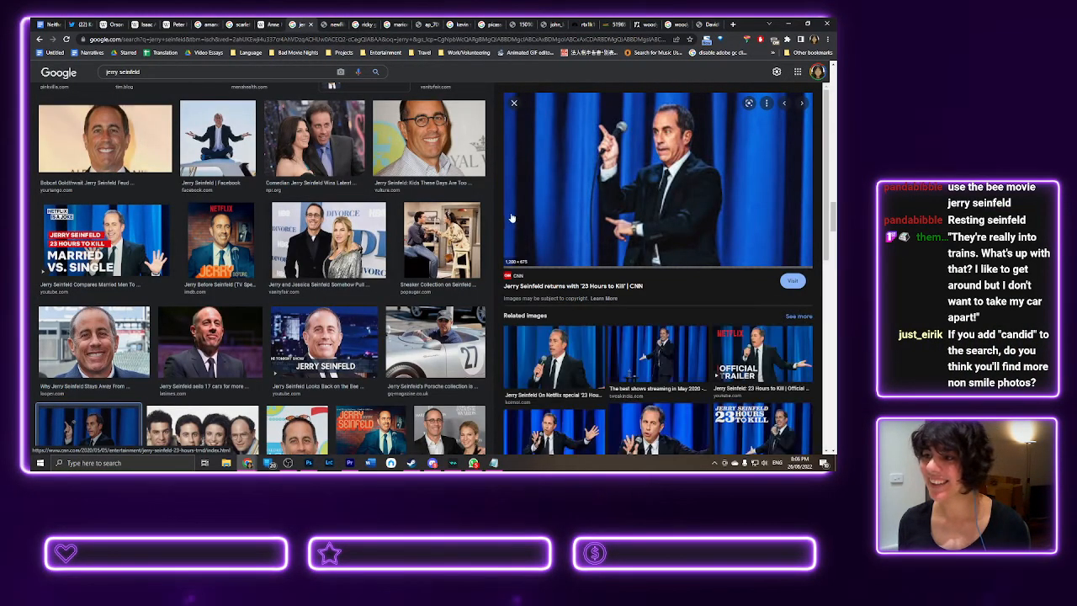
right_click(668, 184)
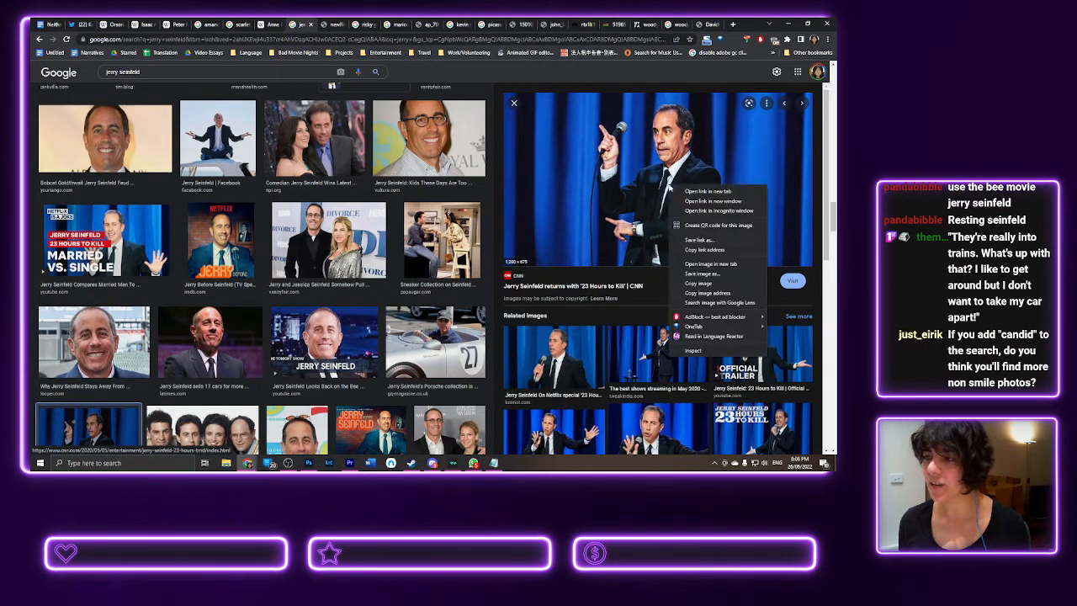
click(715, 265)
click(352, 23)
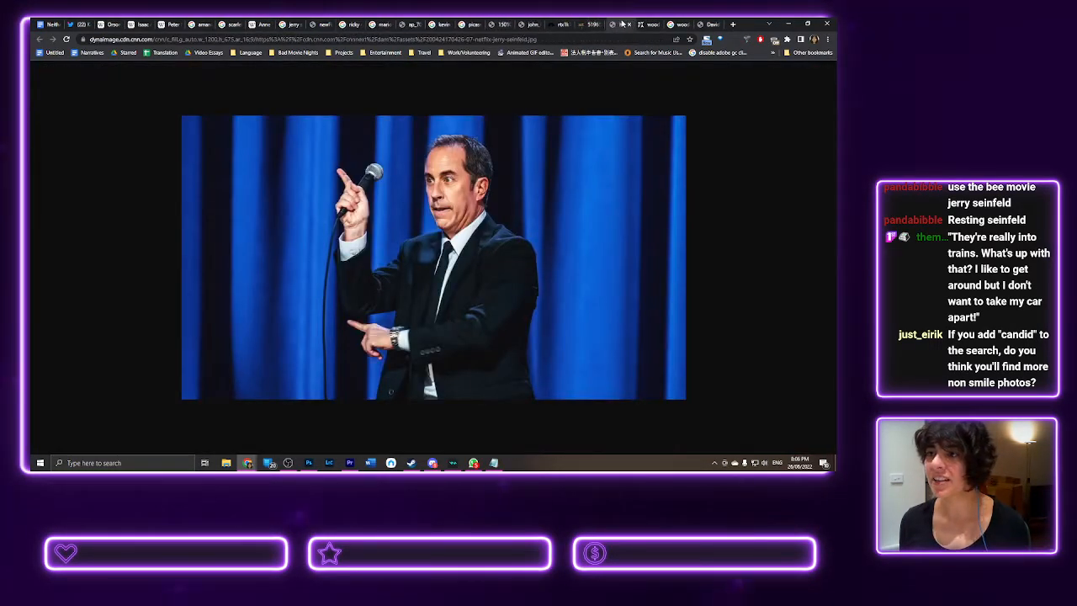
- Close the Jerry Seinfeld image search and move the Dave Chappelle photo tab directly after the Jerry Seinfeld photo tab
click(323, 24)
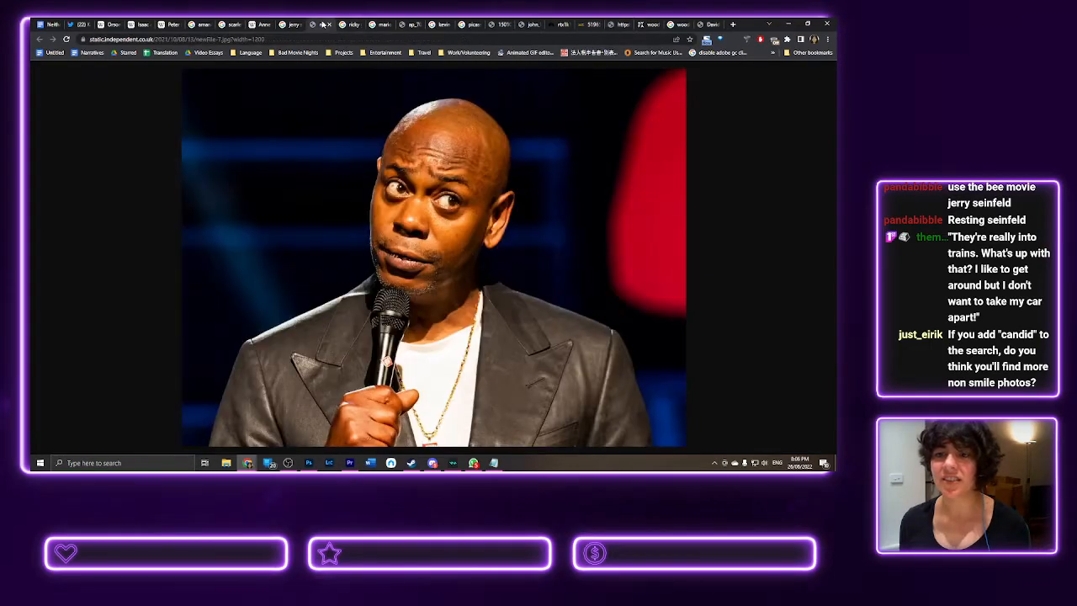
click(292, 24)
key(ctrl+w)
drag(293, 26, 587, 28)
- Move the Marion Zimmer Bradley search tab directly before the "scarle…" search tab, and the NPR photo tab directly after the NBC News photo tab
click(320, 25)
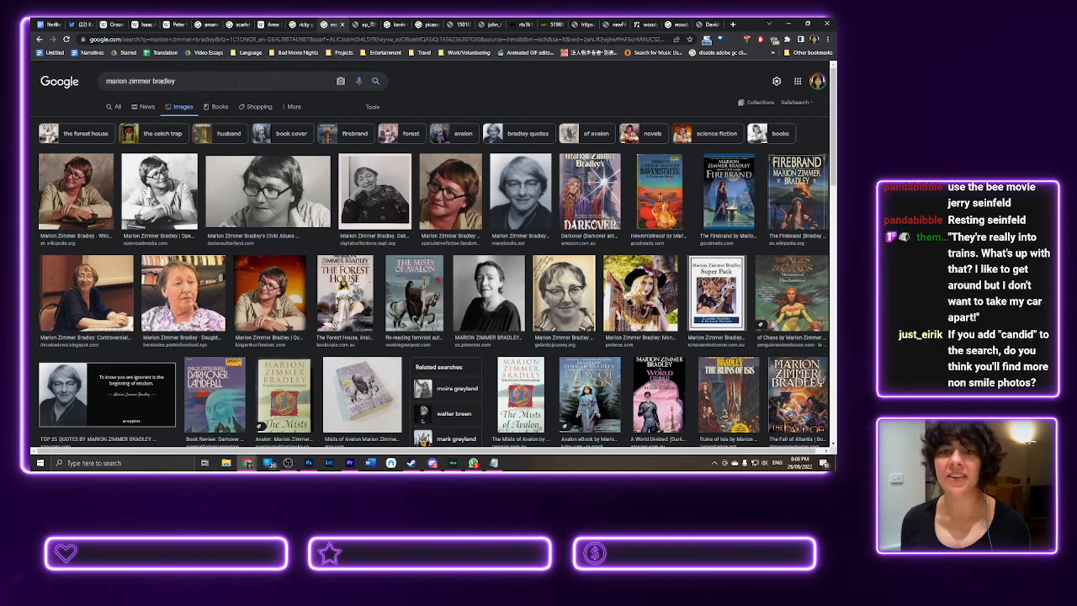
drag(332, 25, 242, 34)
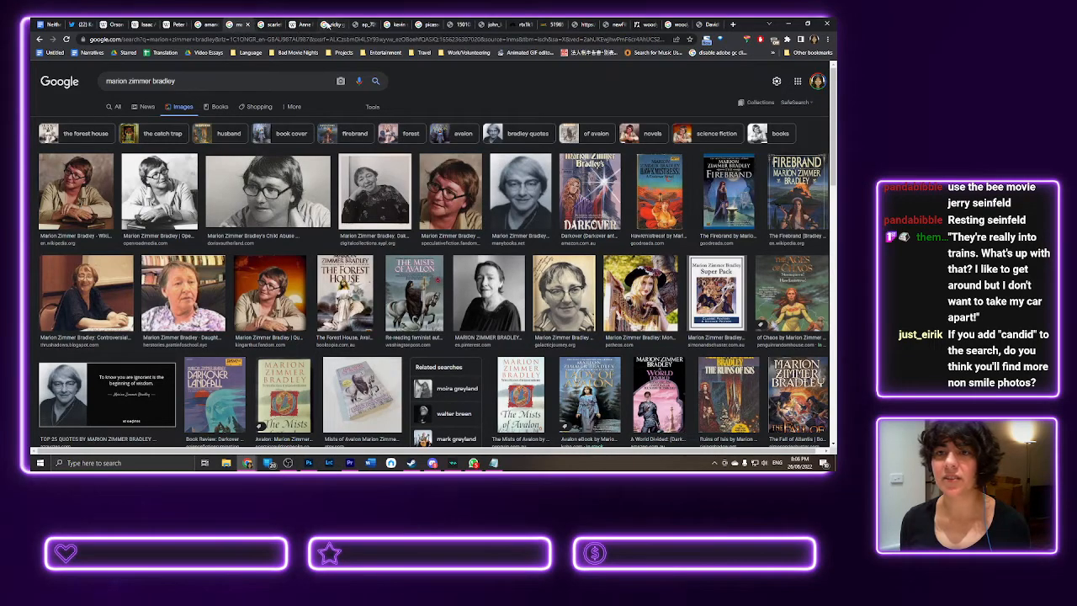
click(334, 24)
click(362, 24)
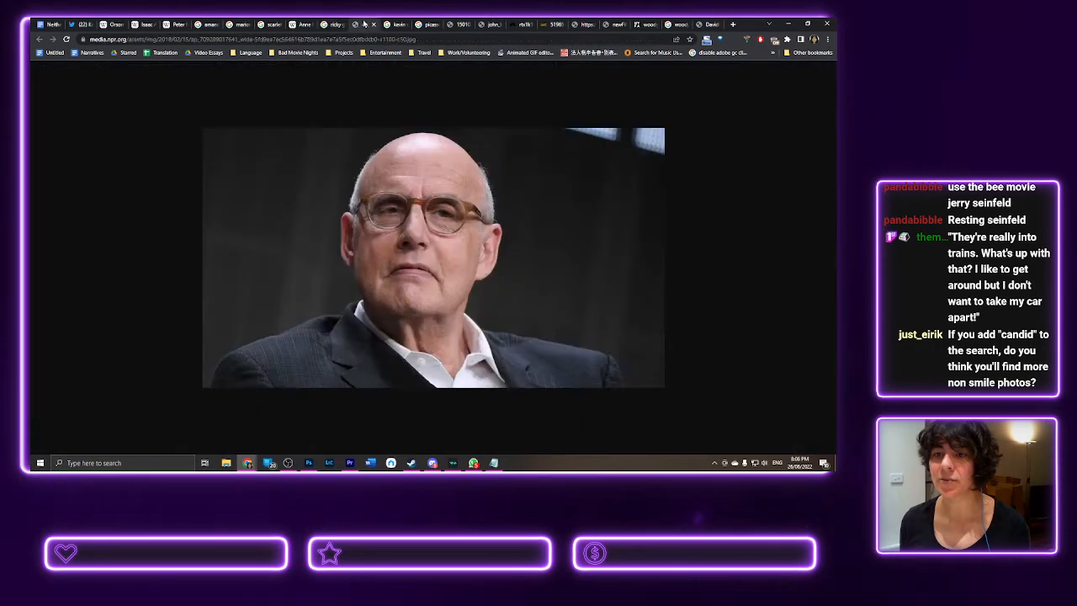
drag(364, 24, 518, 24)
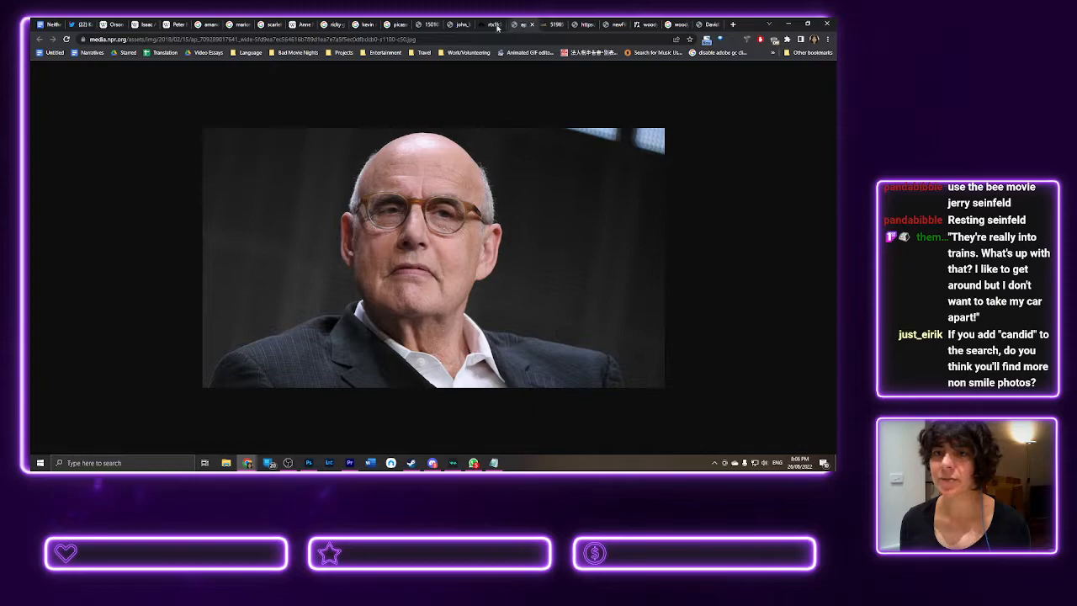
click(453, 25)
click(429, 24)
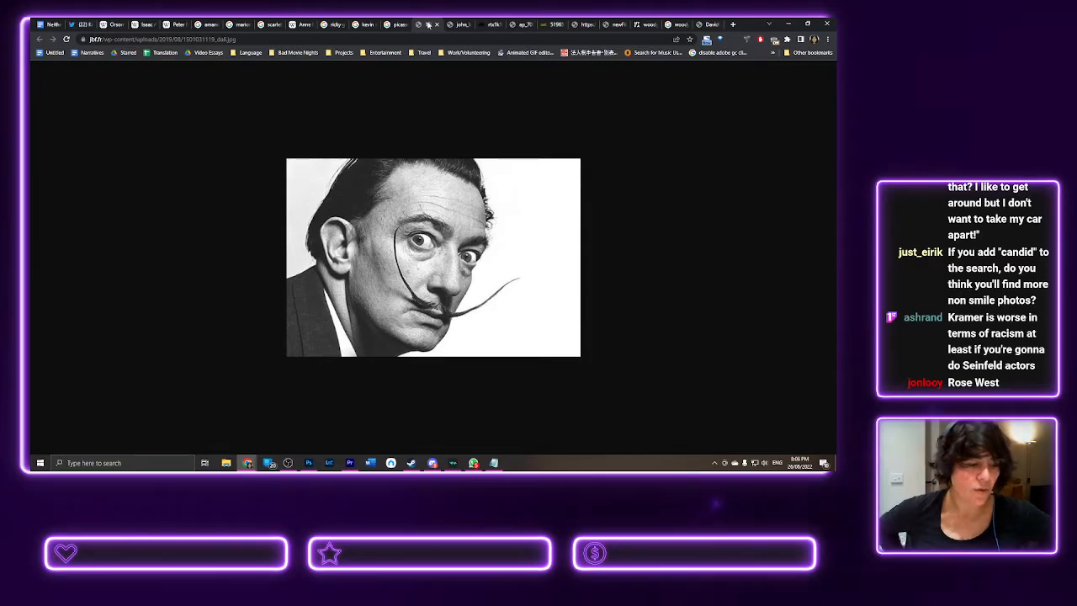
- Search the web for "rose west" in a new tab
click(734, 24)
text(rose west)
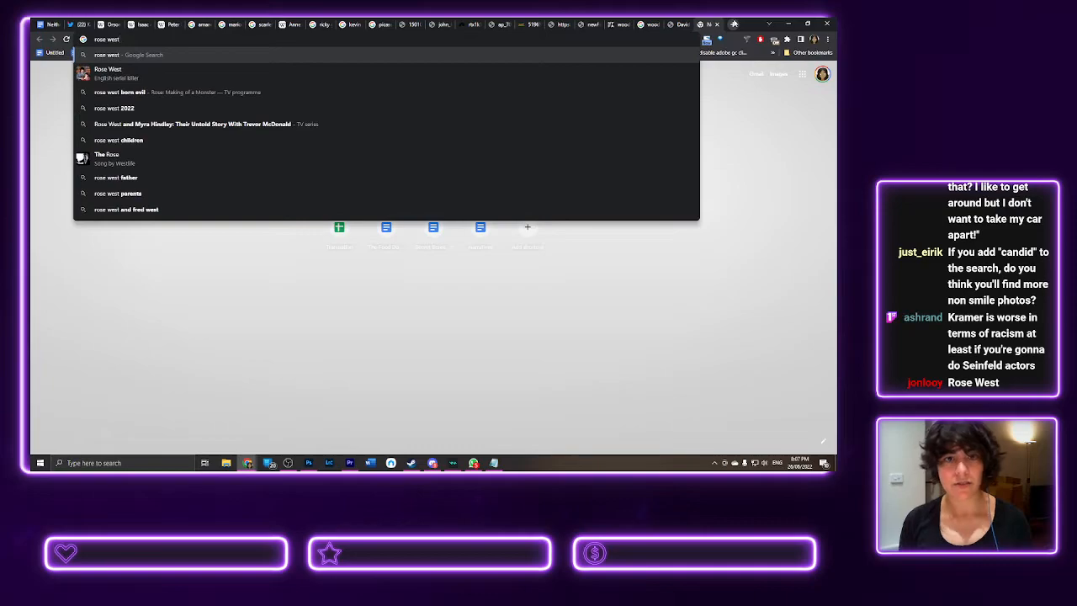
key(Return)
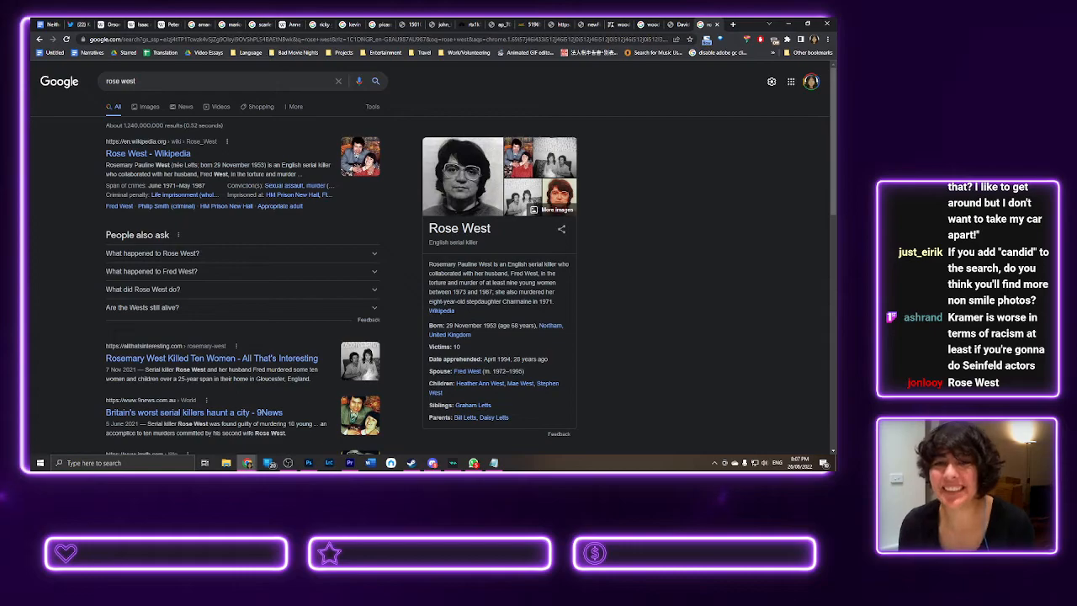
- Replace the Rose West search with a search for "rose mcgowan" and open her Wikipedia article
click(262, 39)
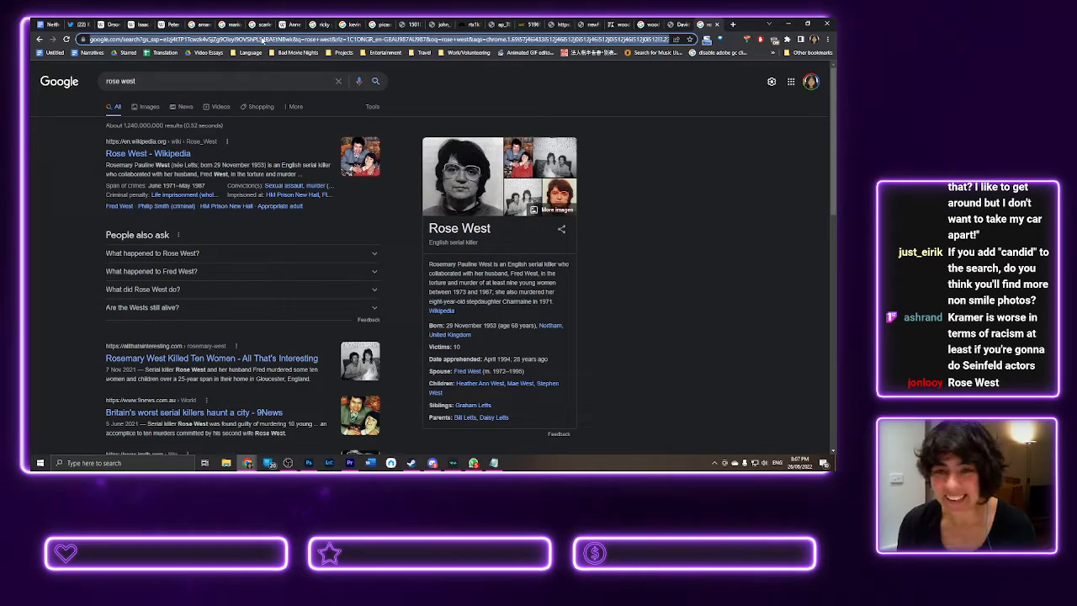
text(rose mcgowan)
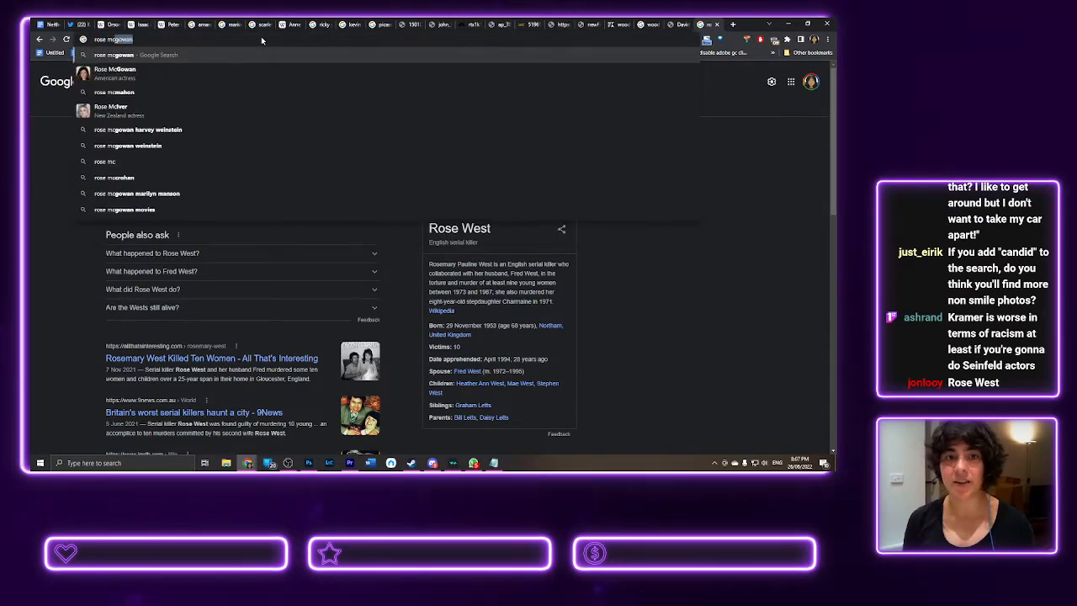
key(Return)
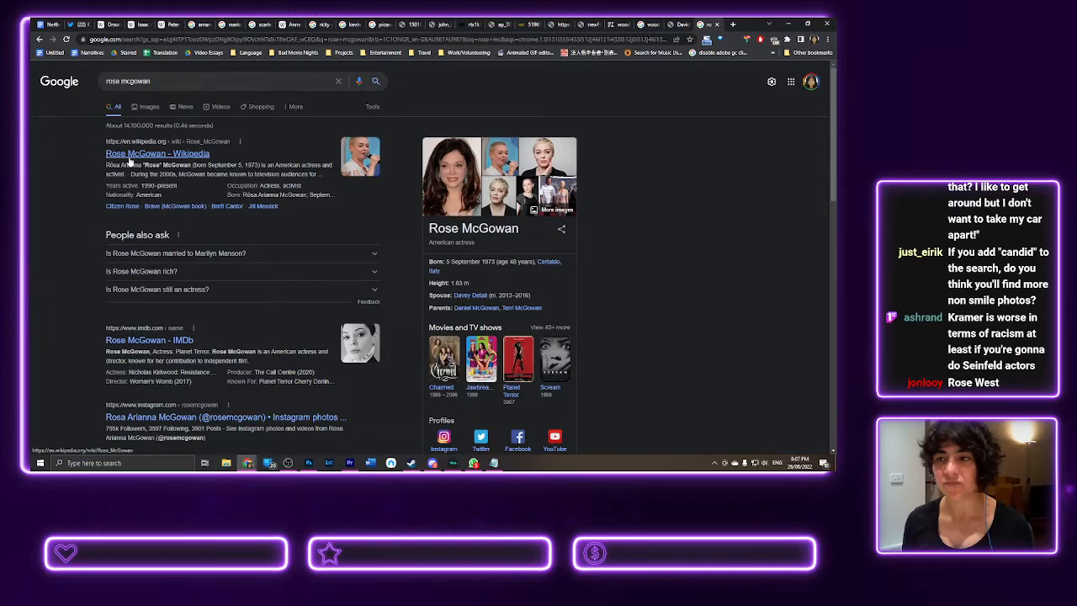
click(131, 156)
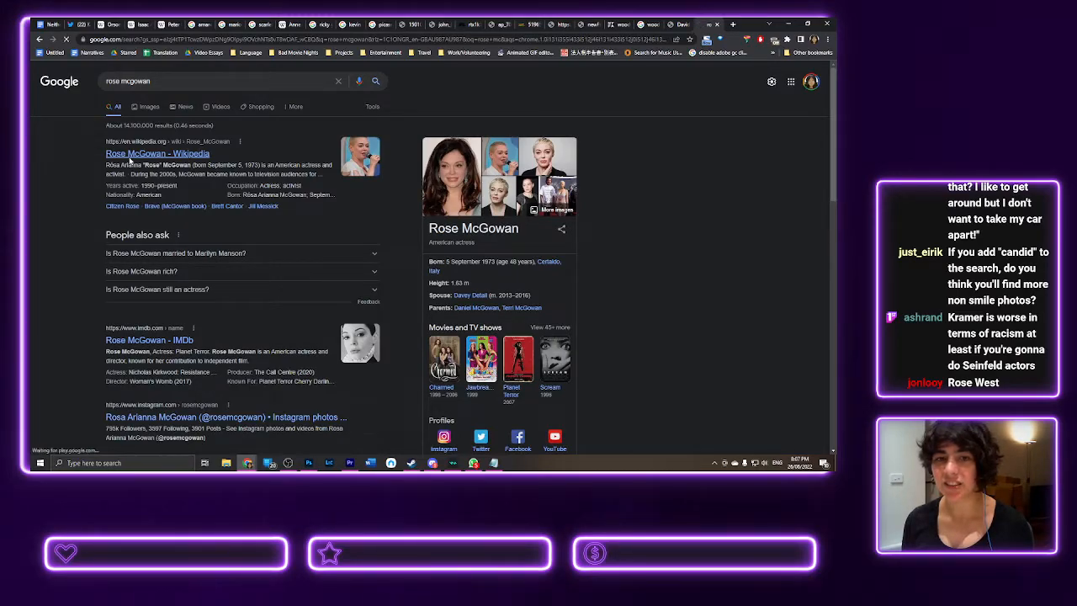
- Skim the Rose McGowan Wikipedia article from the introduction through the career sections and filmography, and return to its contents list
scroll(389, 338, down, 8)
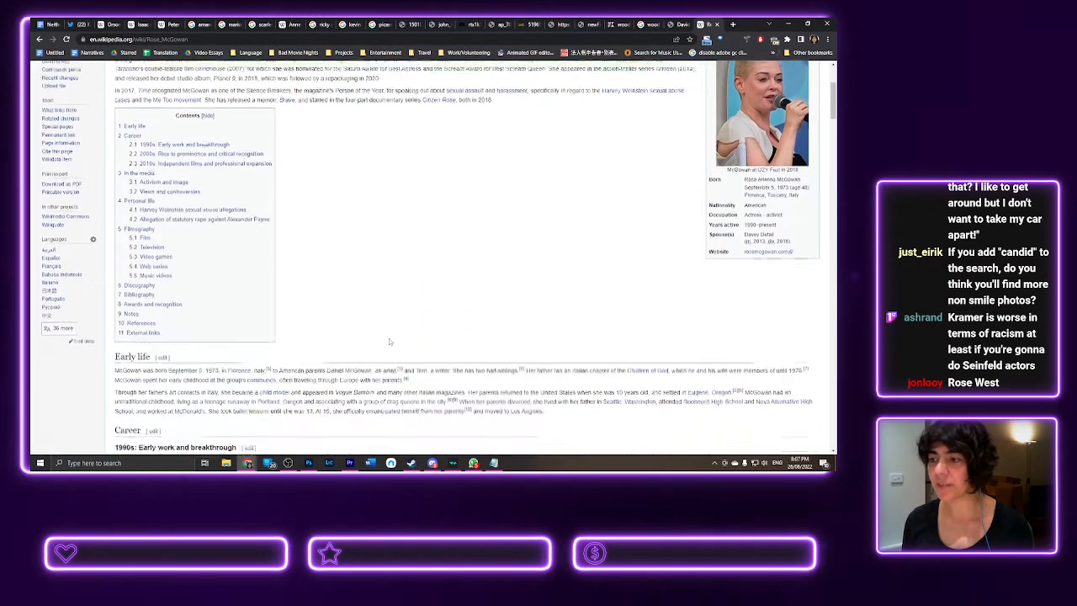
scroll(388, 341, down, 10)
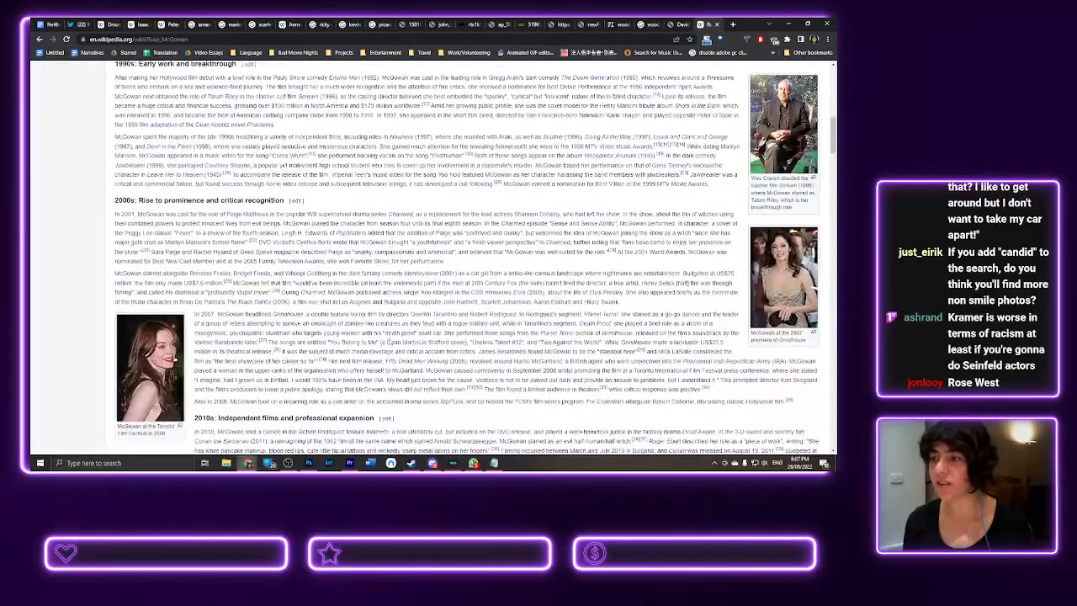
scroll(390, 340, down, 12)
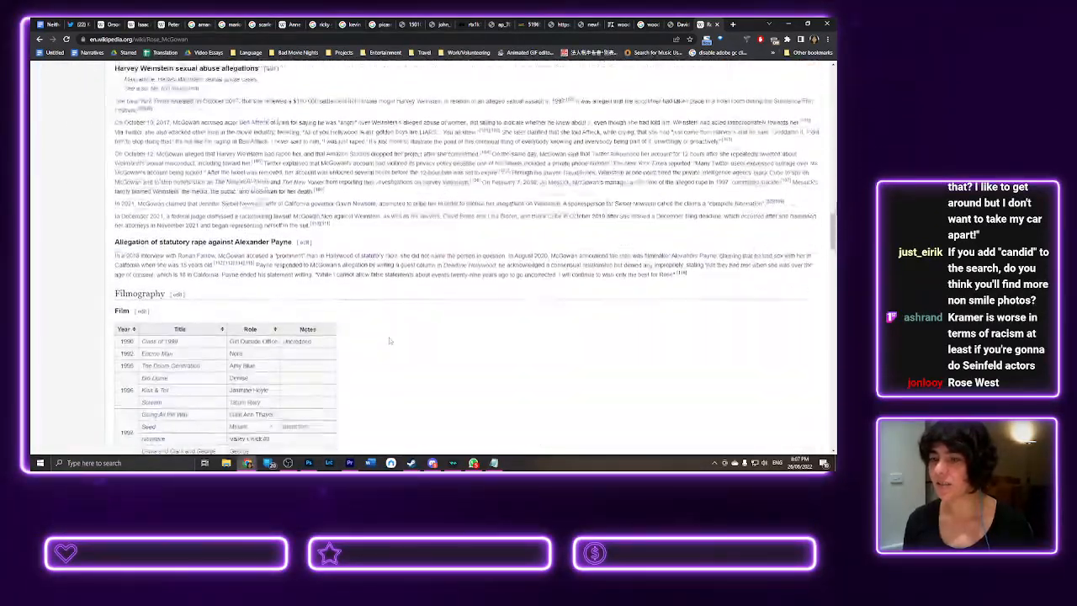
scroll(389, 340, down, 4)
scroll(389, 339, up, 15)
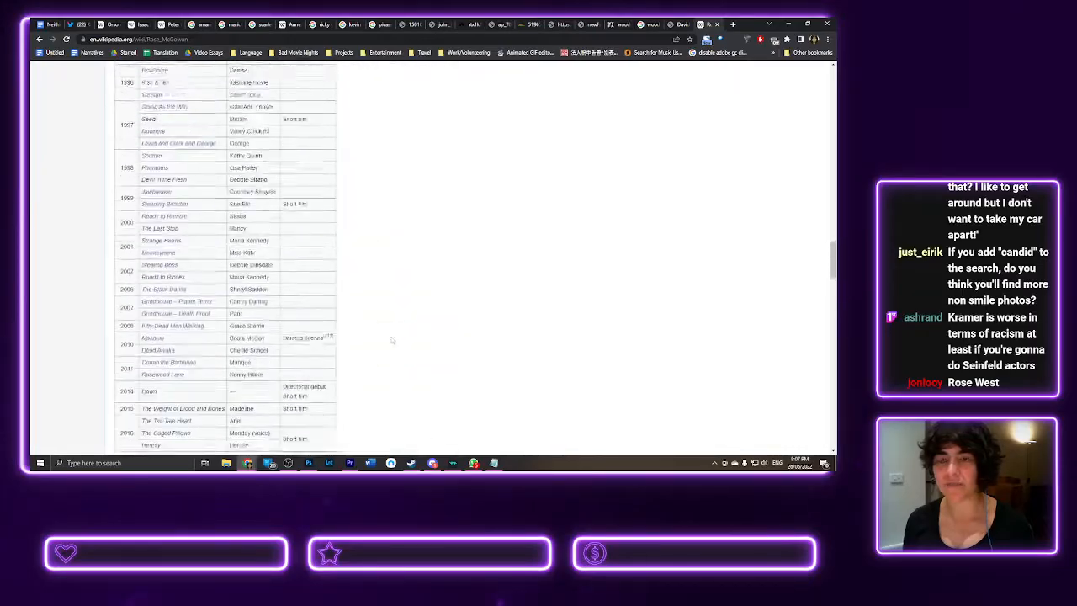
scroll(400, 340, up, 20)
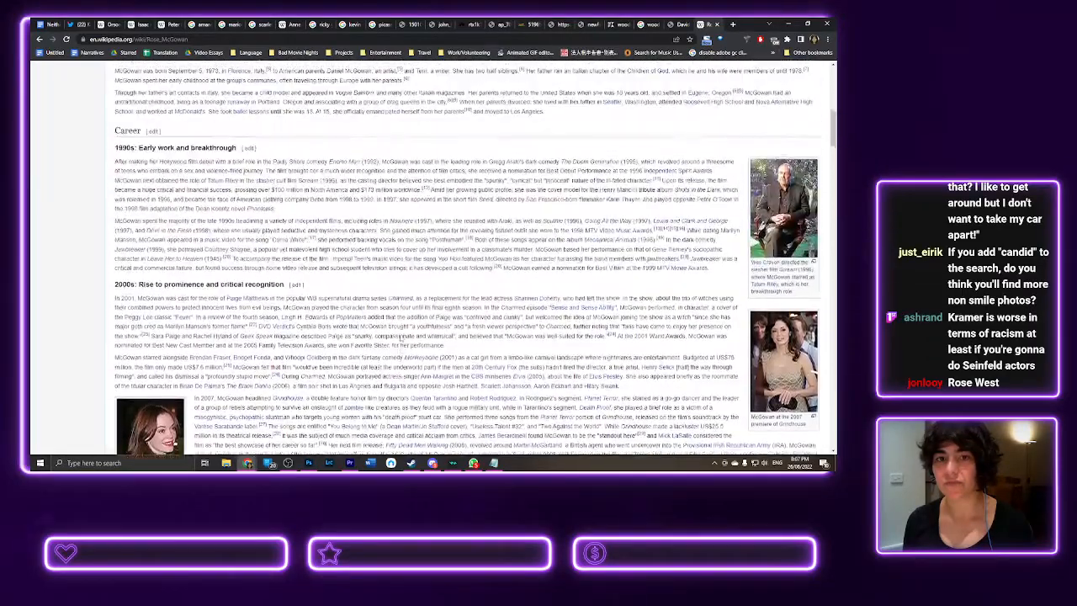
scroll(401, 338, down, 1)
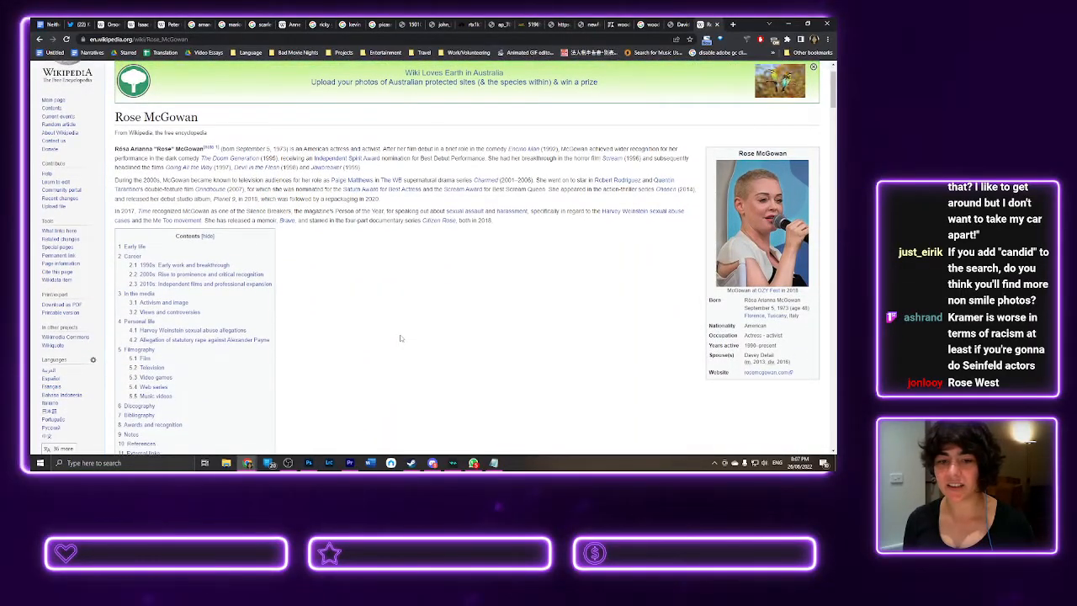
- Read the article's Alexander Payne allegation, personal life and controversies sections, and place its tab just before the Marion Zimmer Bradley search tab
click(232, 340)
scroll(376, 308, up, 3)
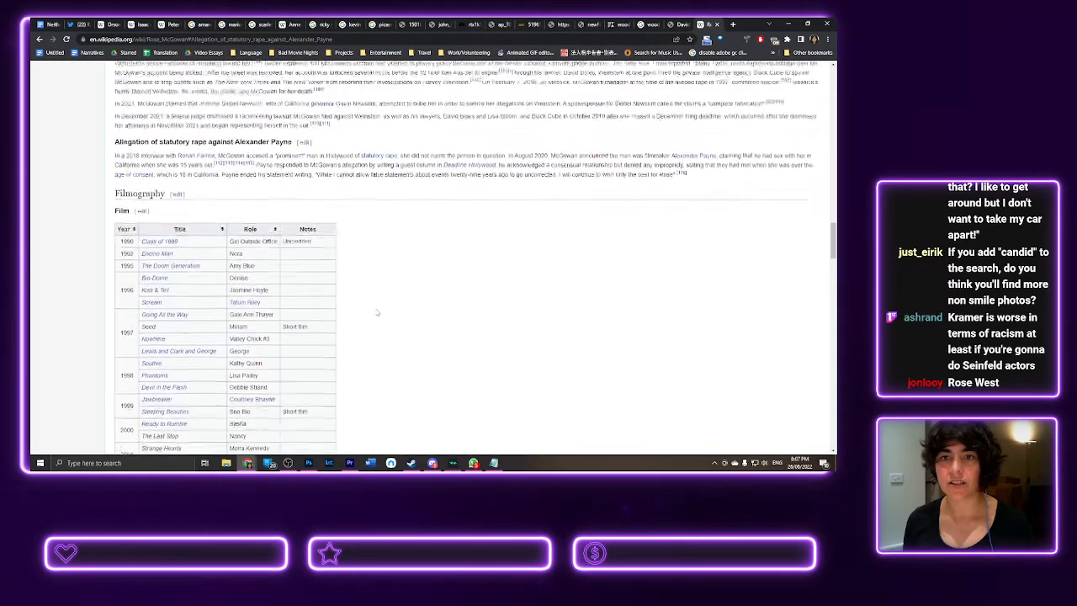
scroll(376, 308, up, 2)
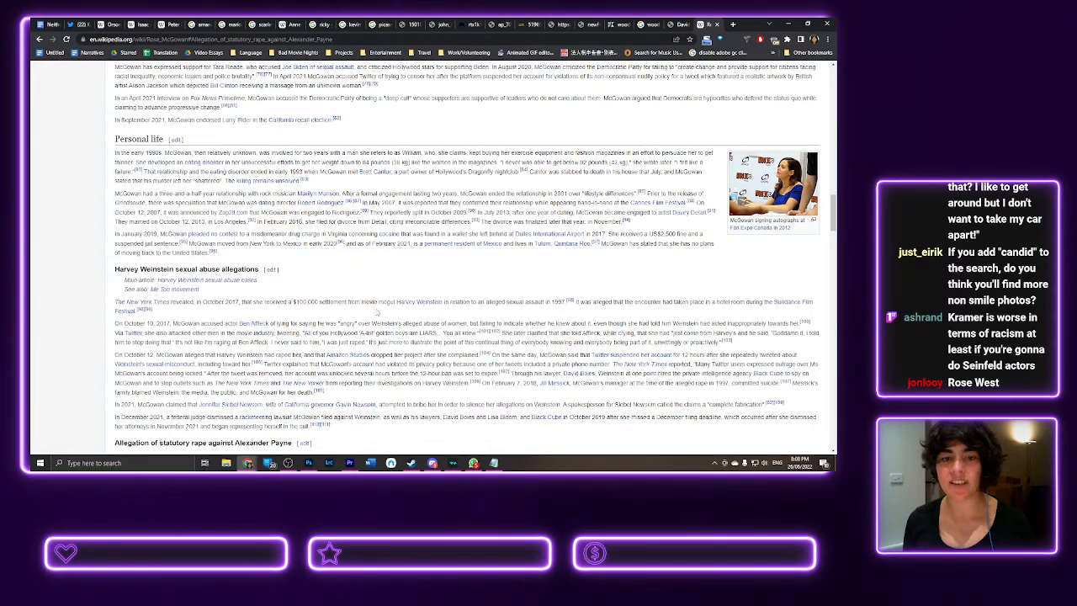
scroll(376, 313, up, 5)
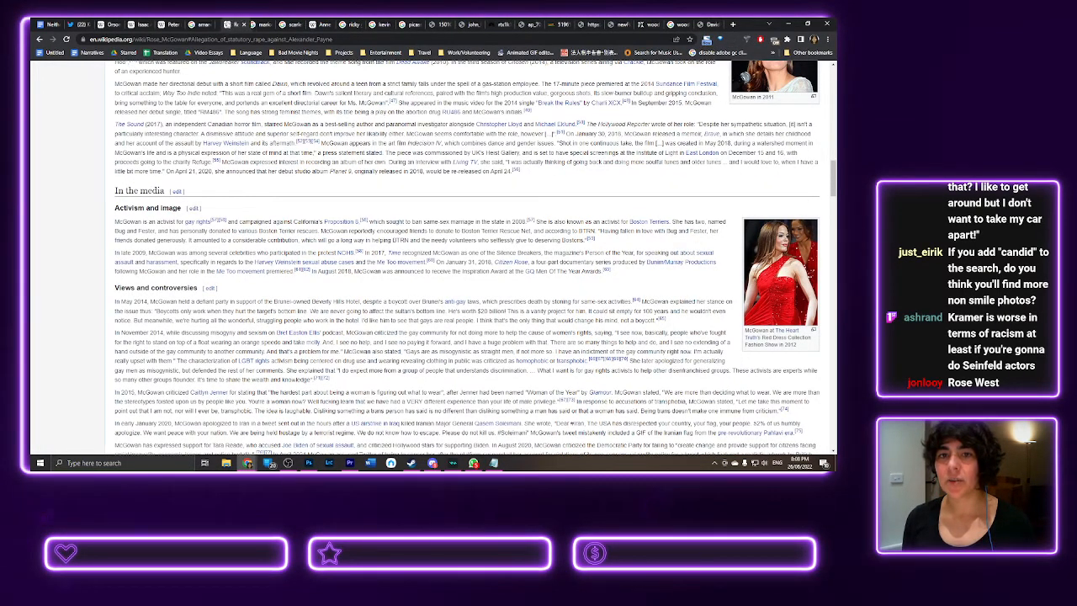
scroll(467, 299, up, 3)
scroll(317, 124, up, 15)
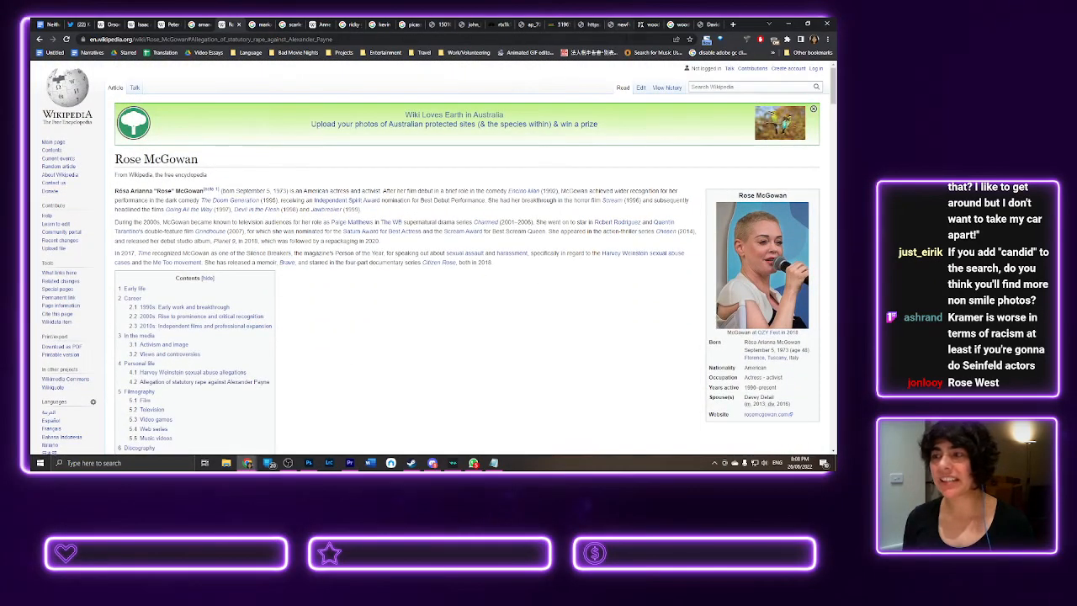
- Search the web for "roman polanski" in a new tab
click(731, 27)
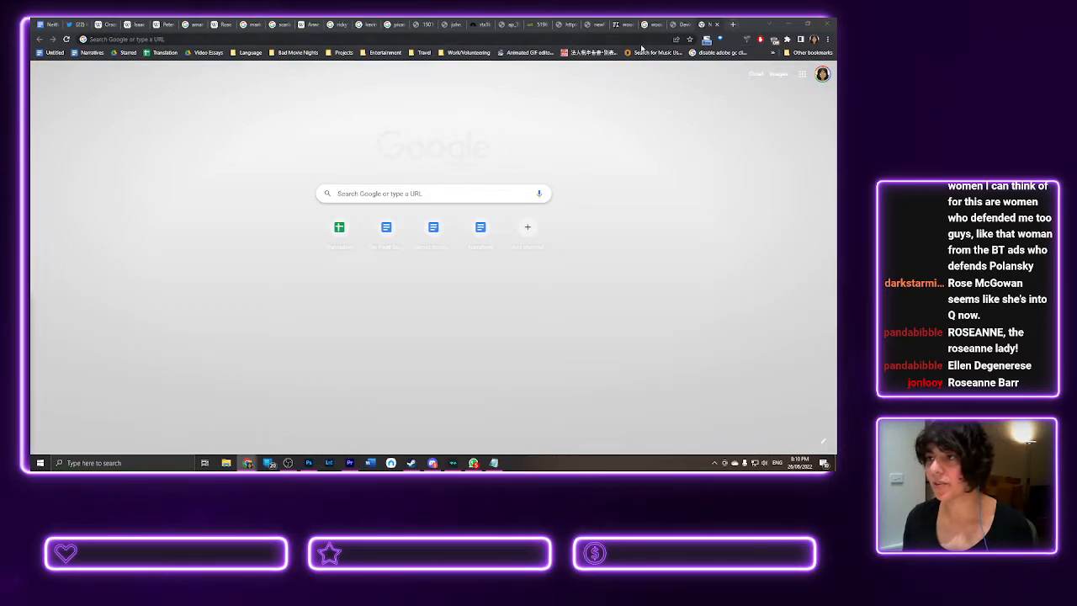
key(ctrl+l)
text(roman polank)
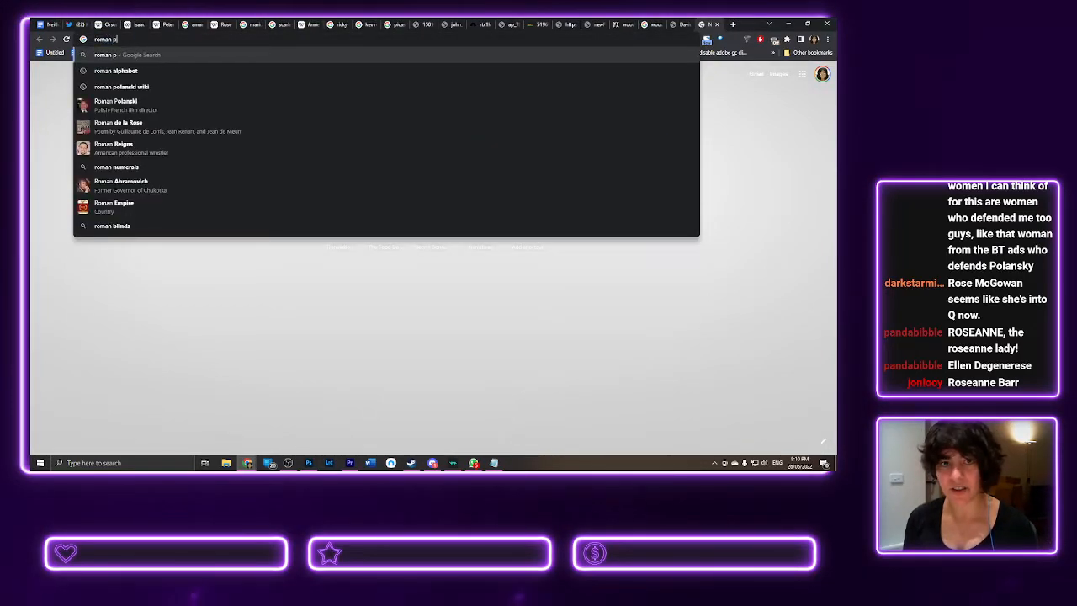
key(BackSpace)
text(sky)
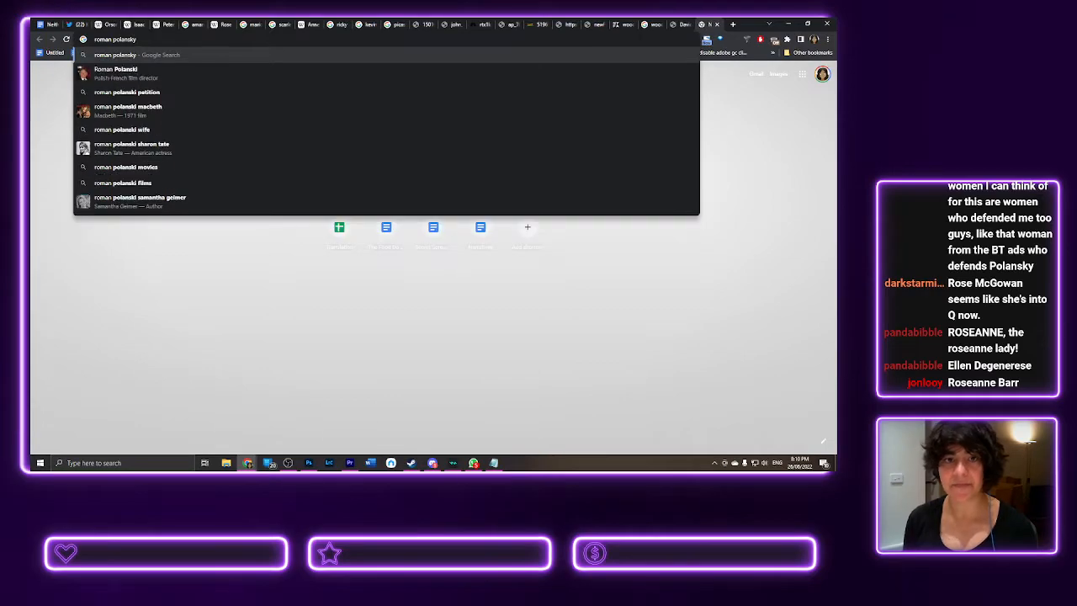
key(Down)
key(Return)
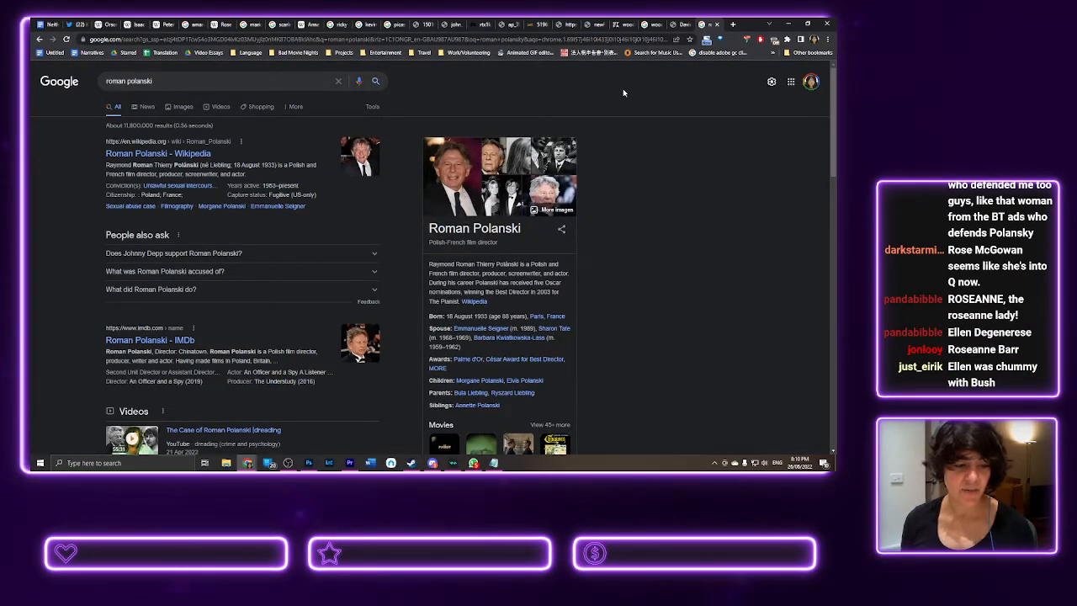
- Show the image results for Roman Polanski and search the web for "ellen degeneres" in a new tab
click(182, 108)
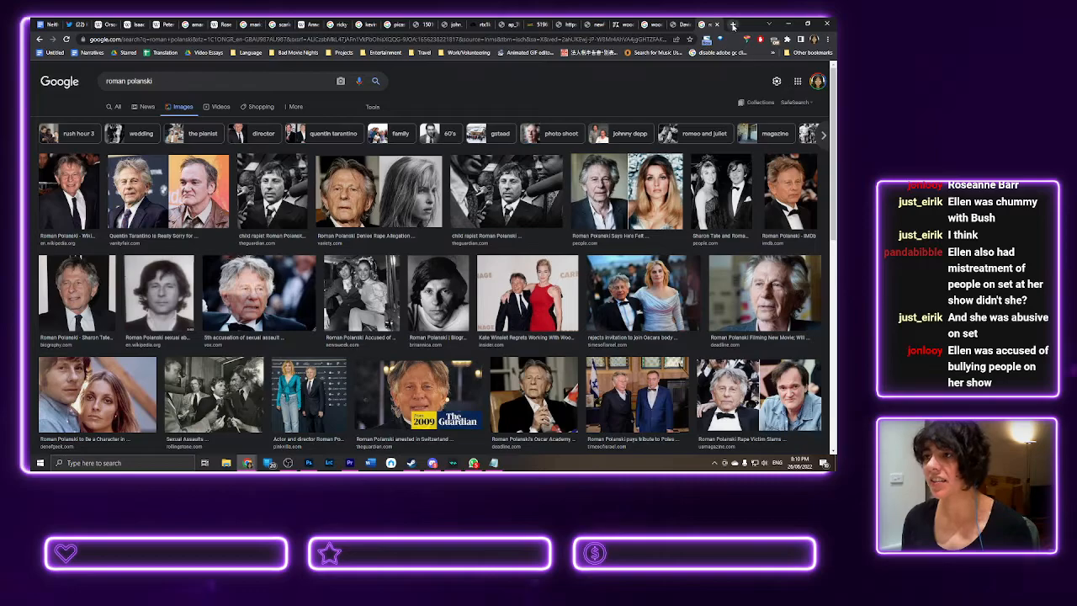
click(733, 23)
text(ellen d)
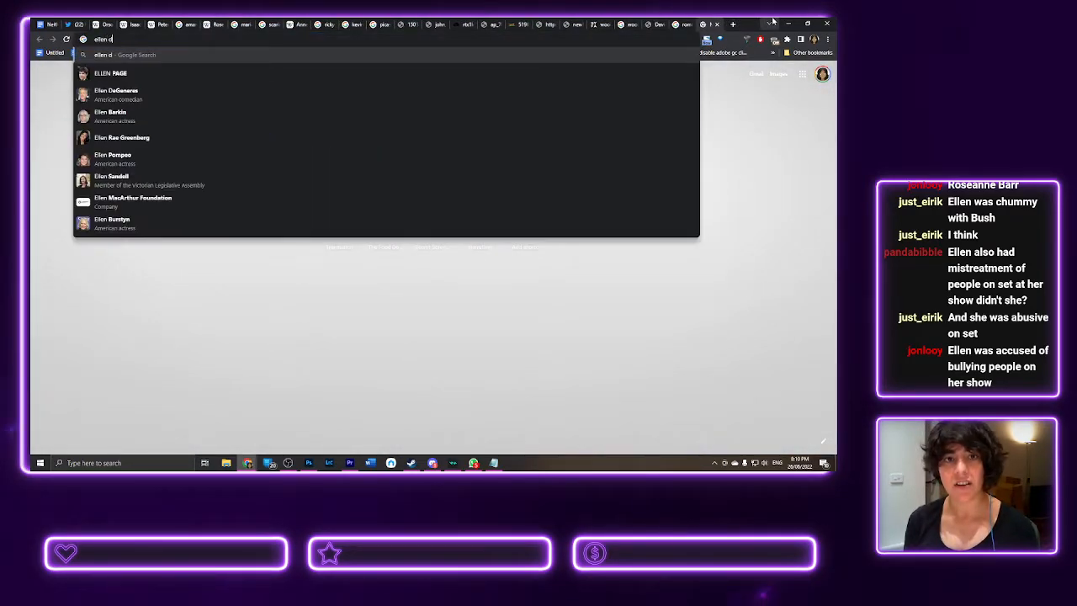
text(egeneres)
key(Return)
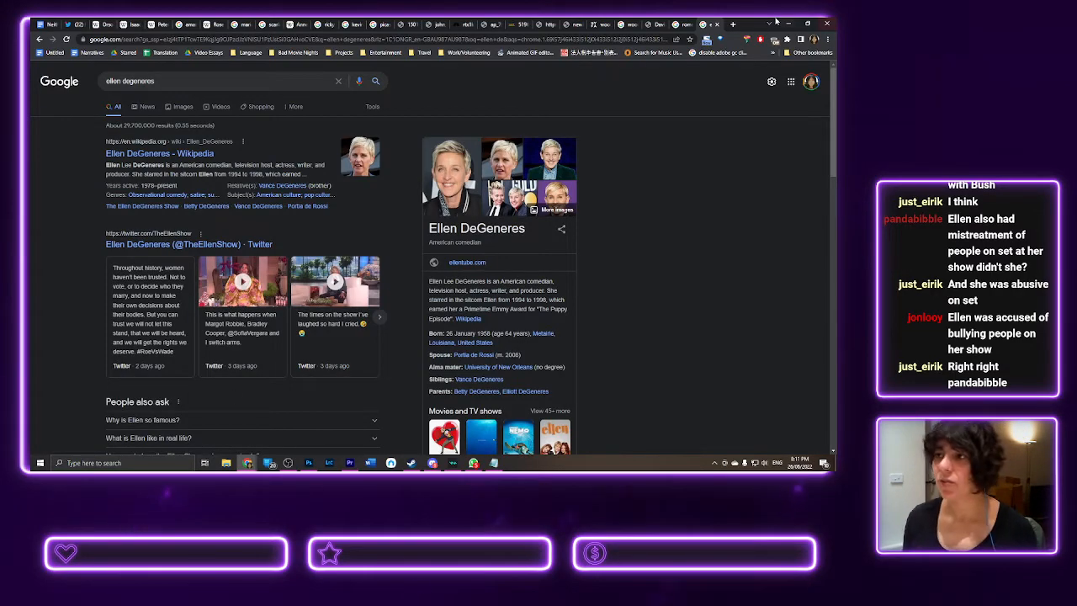
- Search the web for "roseanne barr" in a new tab and open her Wikipedia article
click(733, 23)
text(rose )
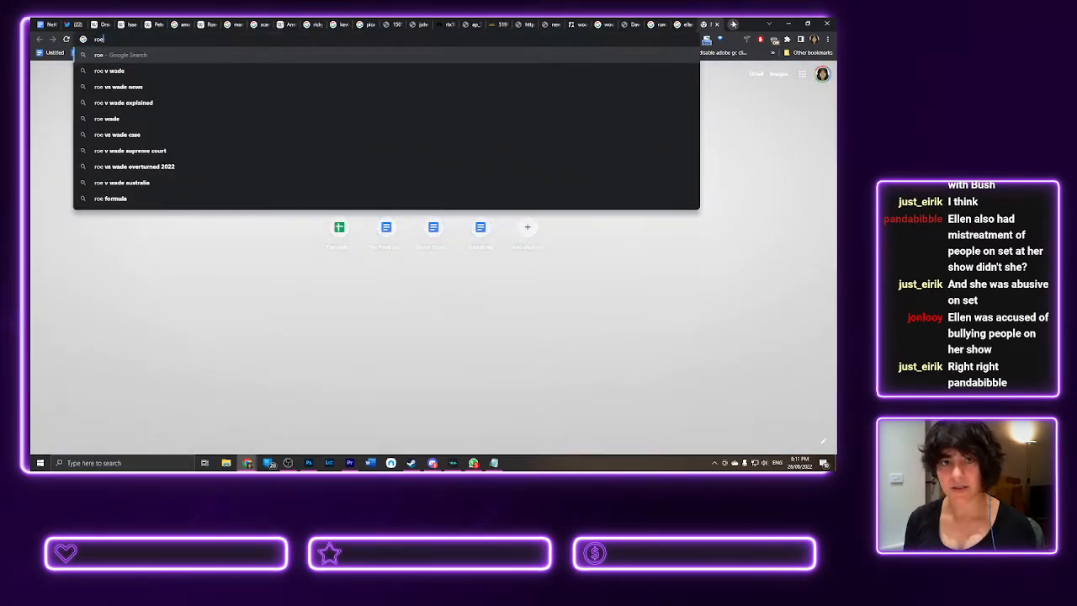
text(anne barr)
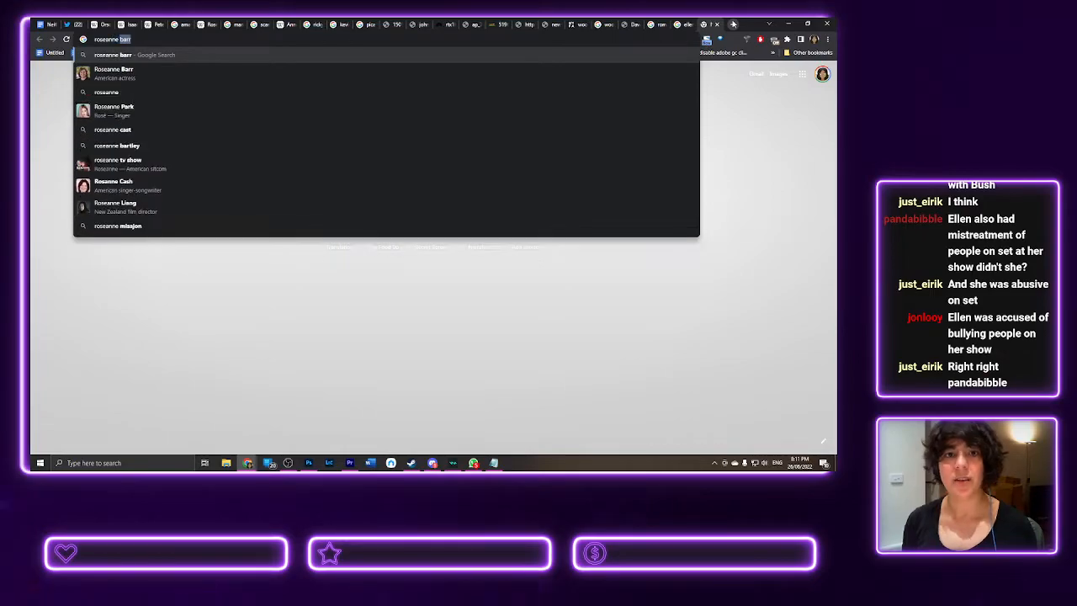
key(Return)
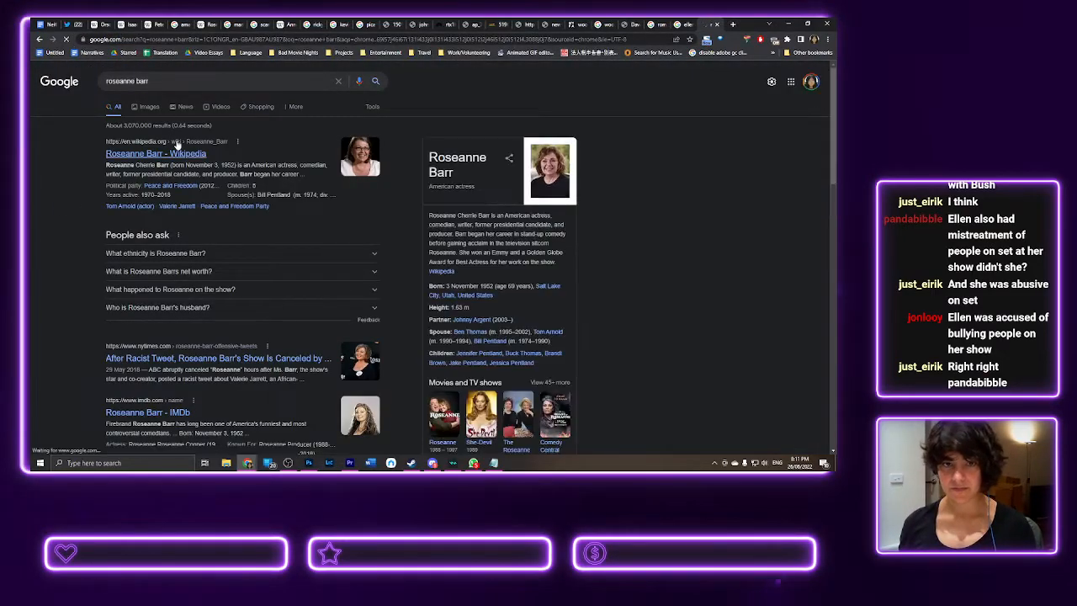
click(168, 154)
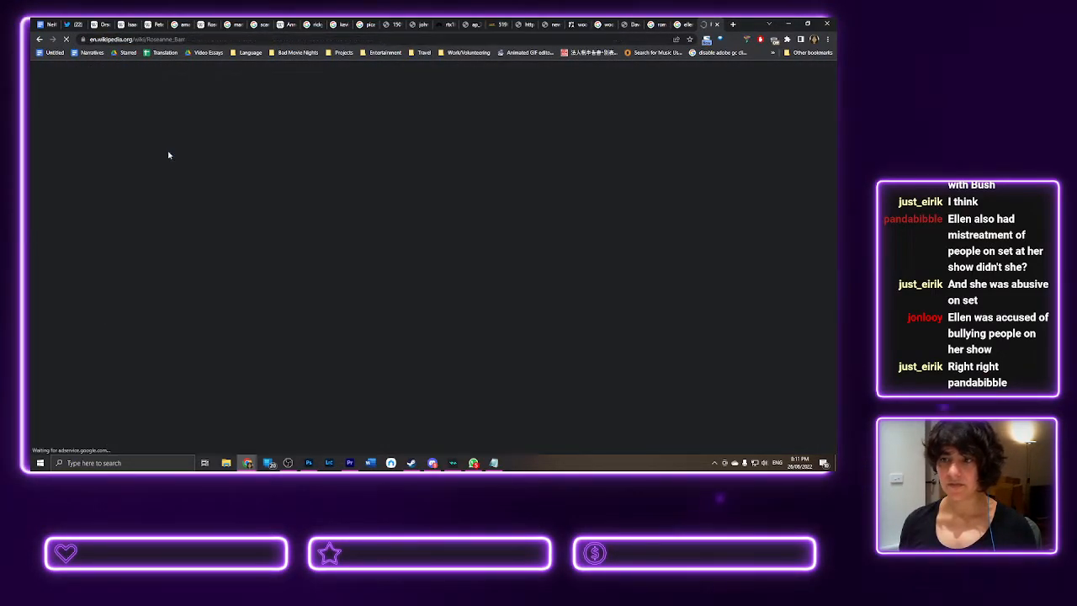
scroll(465, 217, down, 1)
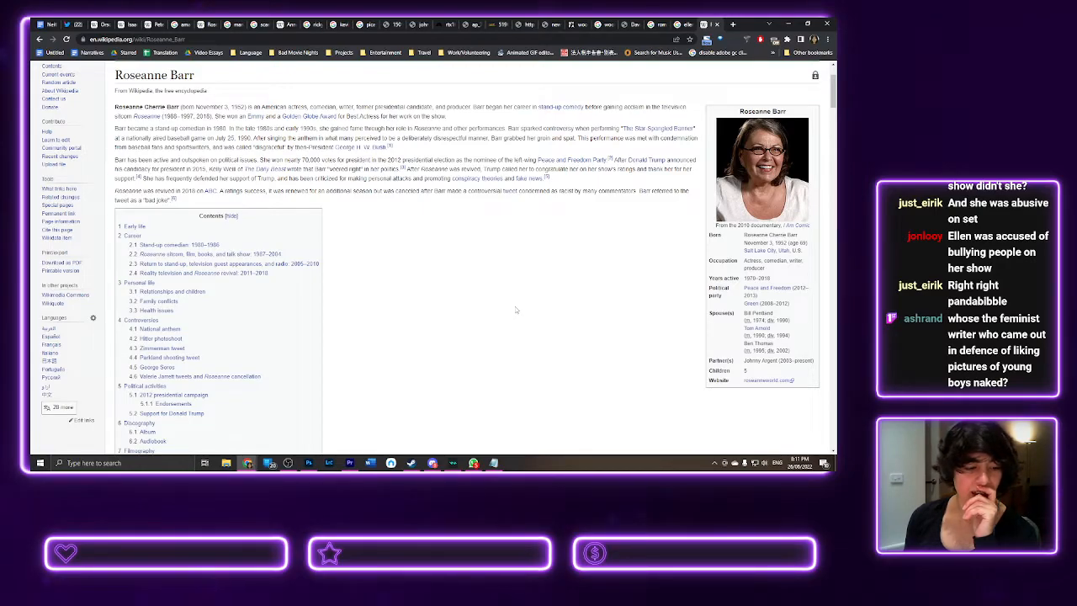
- Search the web for "michael richards" in a new tab
click(733, 24)
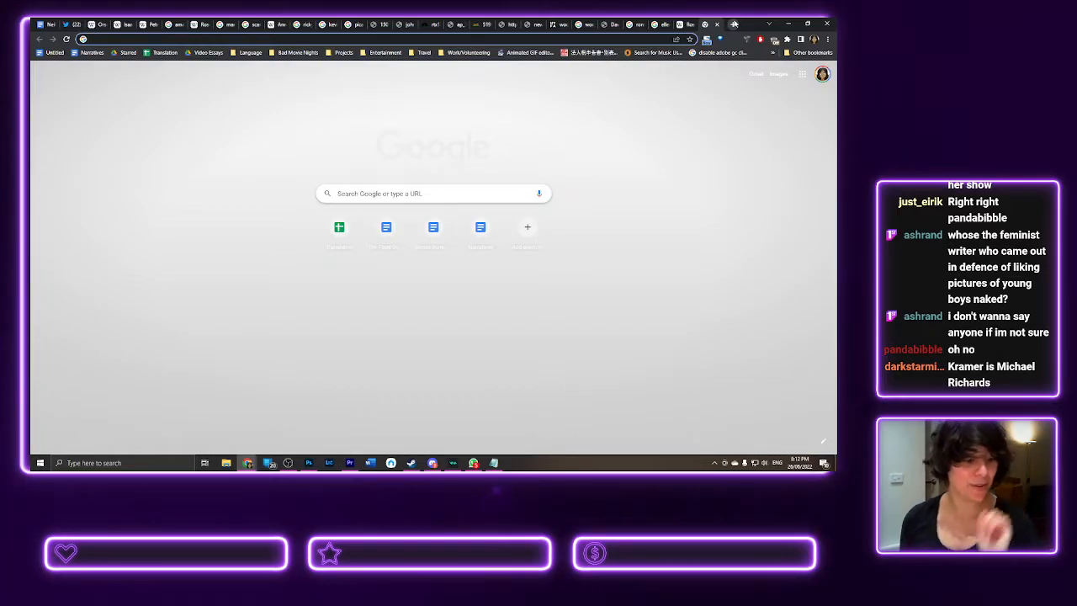
text(michael richards)
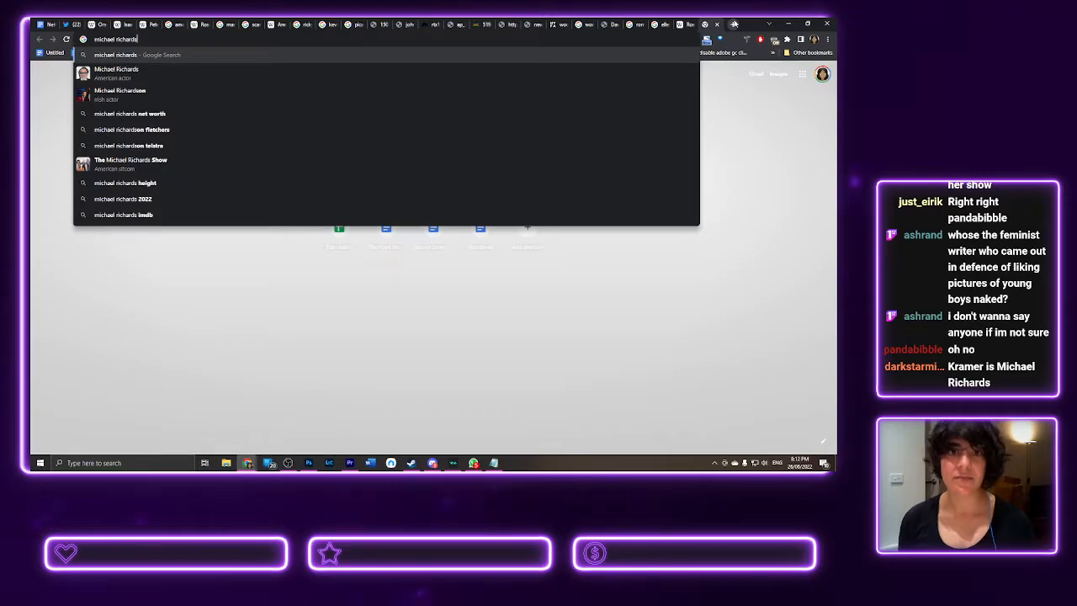
key(Return)
- Search the web for "germaine greer" in another new tab and show the image results
click(734, 24)
text(germaine greer)
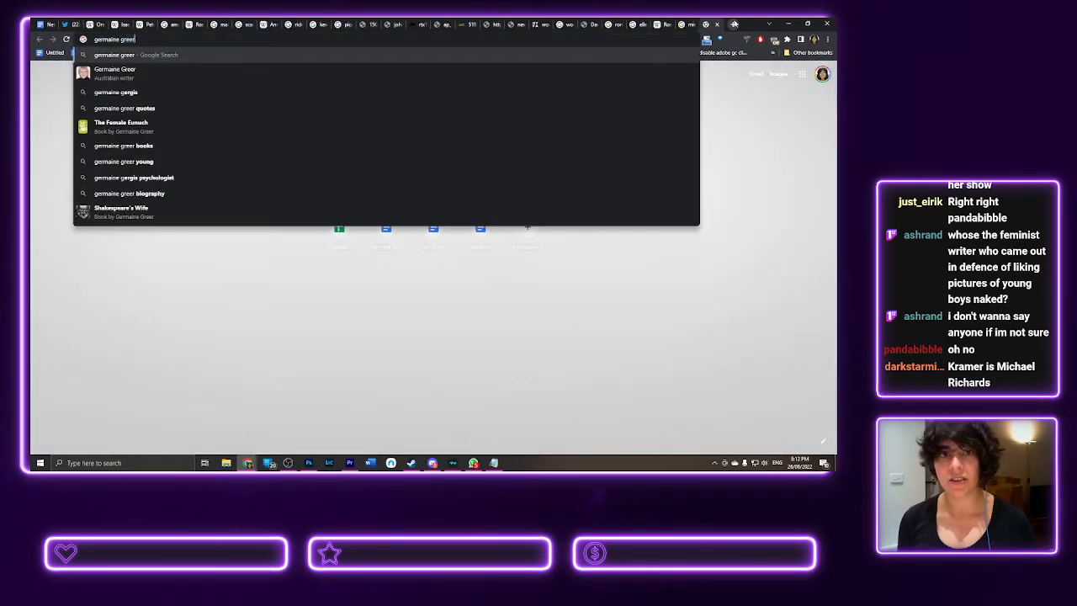
key(Return)
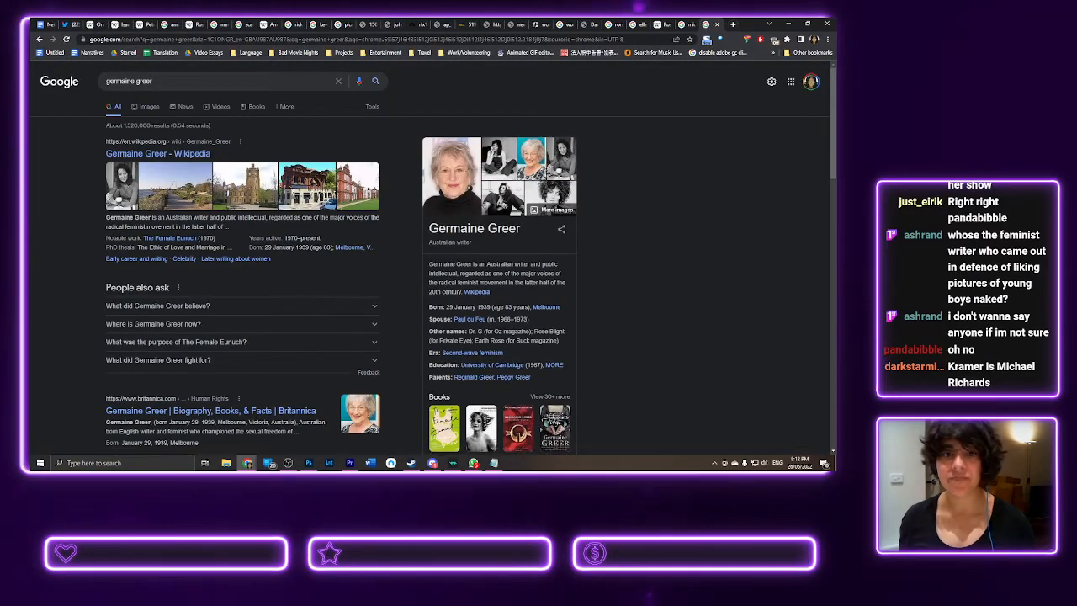
click(145, 106)
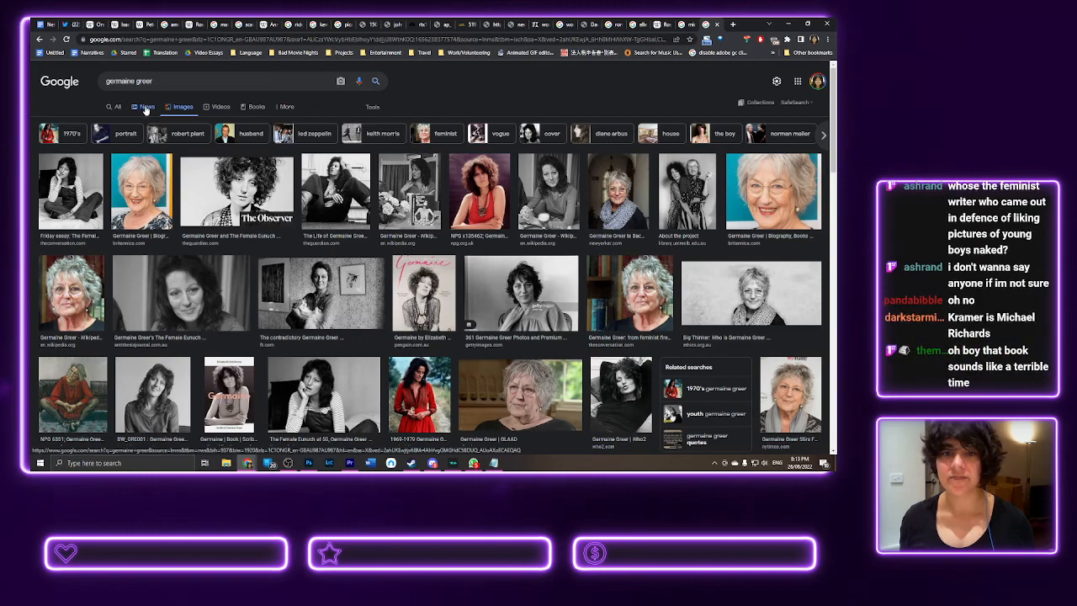
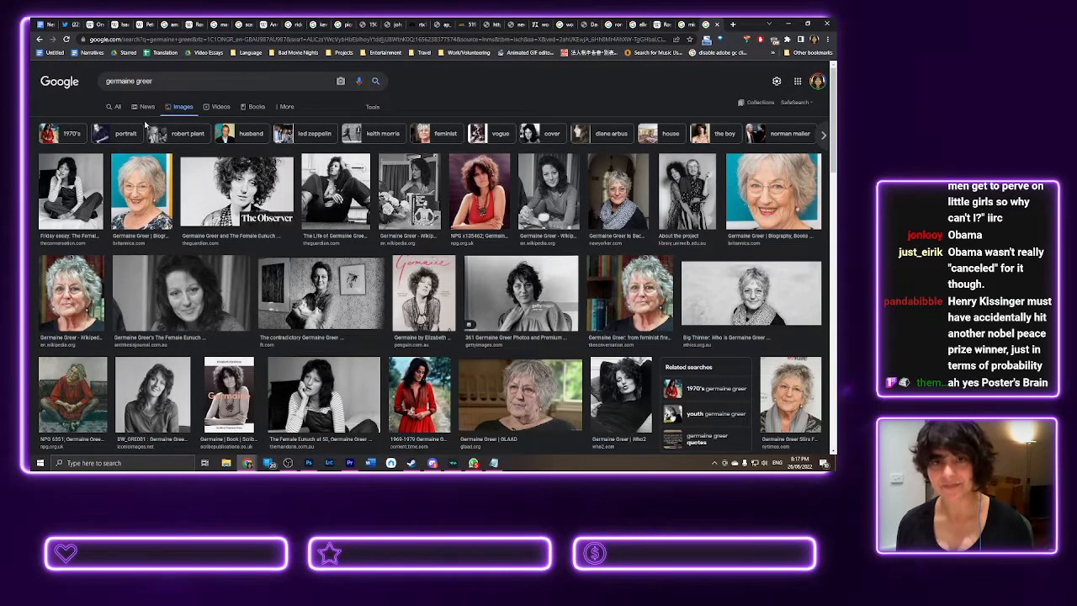
- Search the web for "henry kissinger" in a new tab
key(ctrl+t)
text(henry kissing)
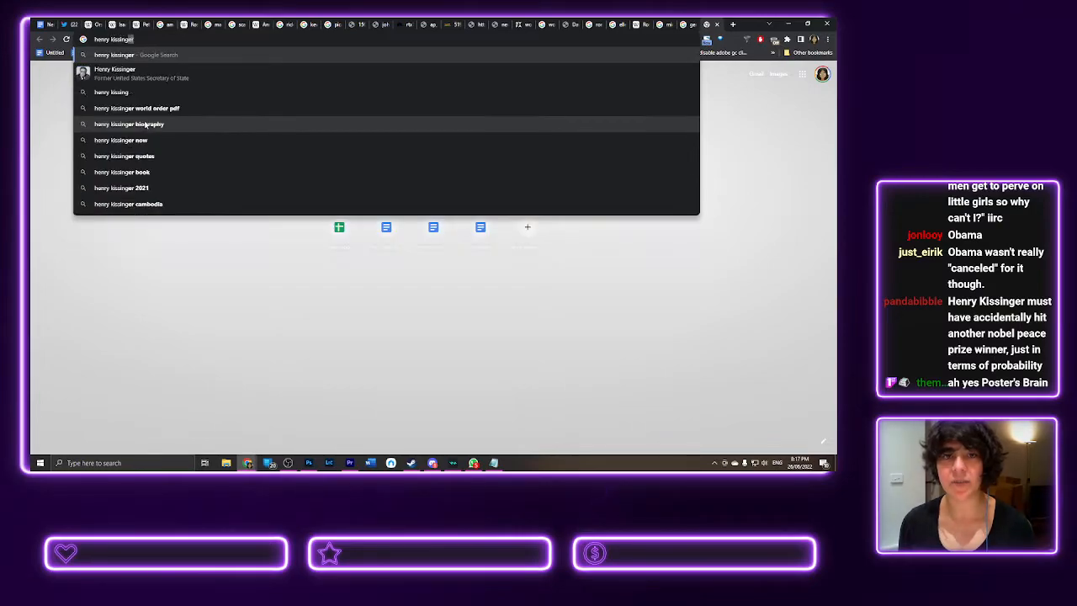
text(er)
key(Return)
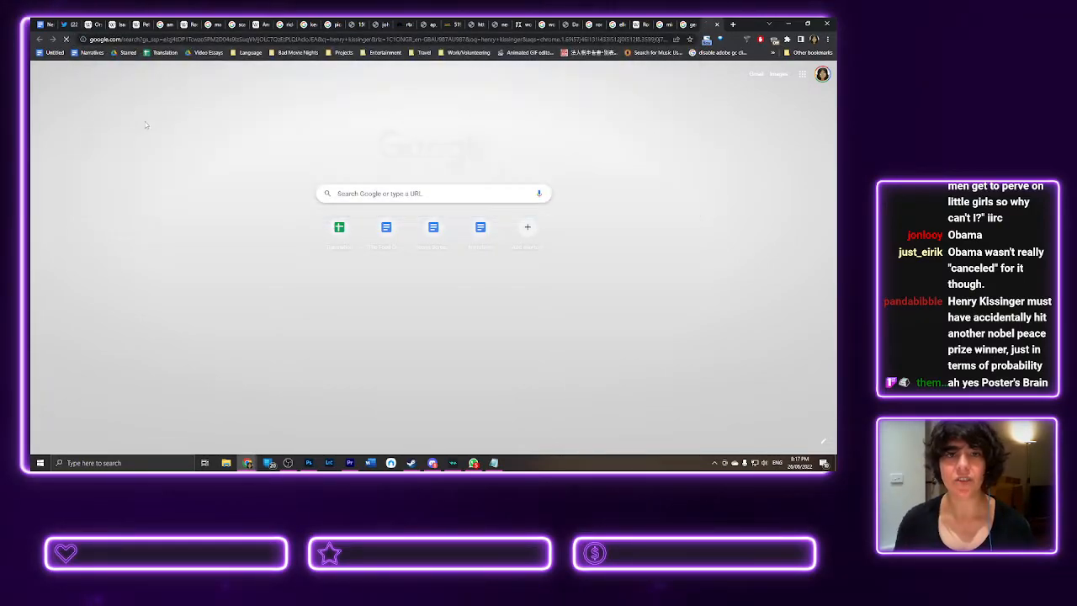
- Read through the replies in the open Twitter thread for further public figures to look up
click(71, 25)
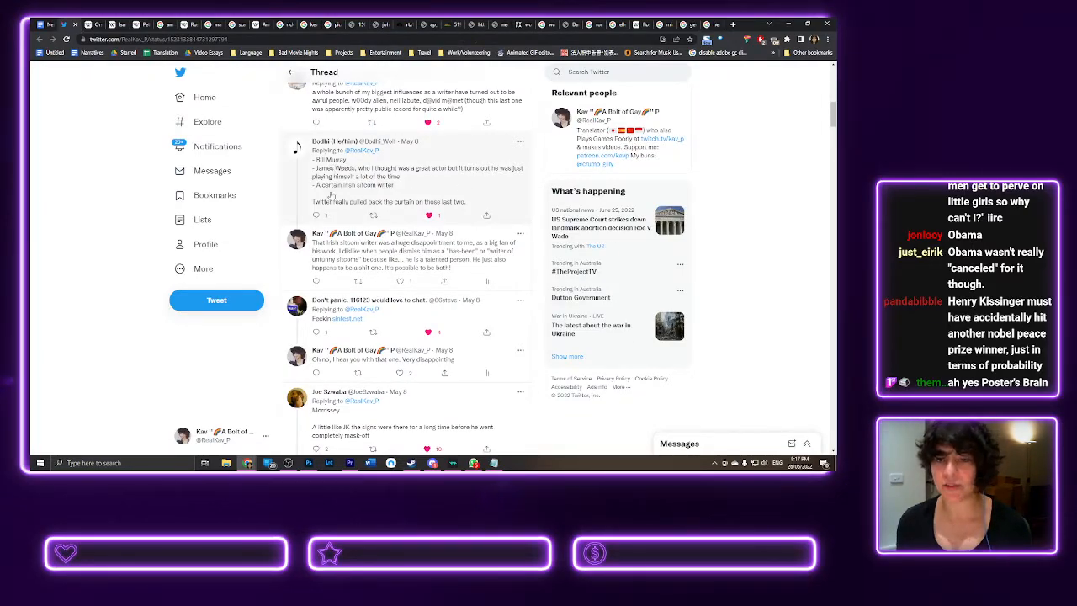
scroll(331, 195, down, 2)
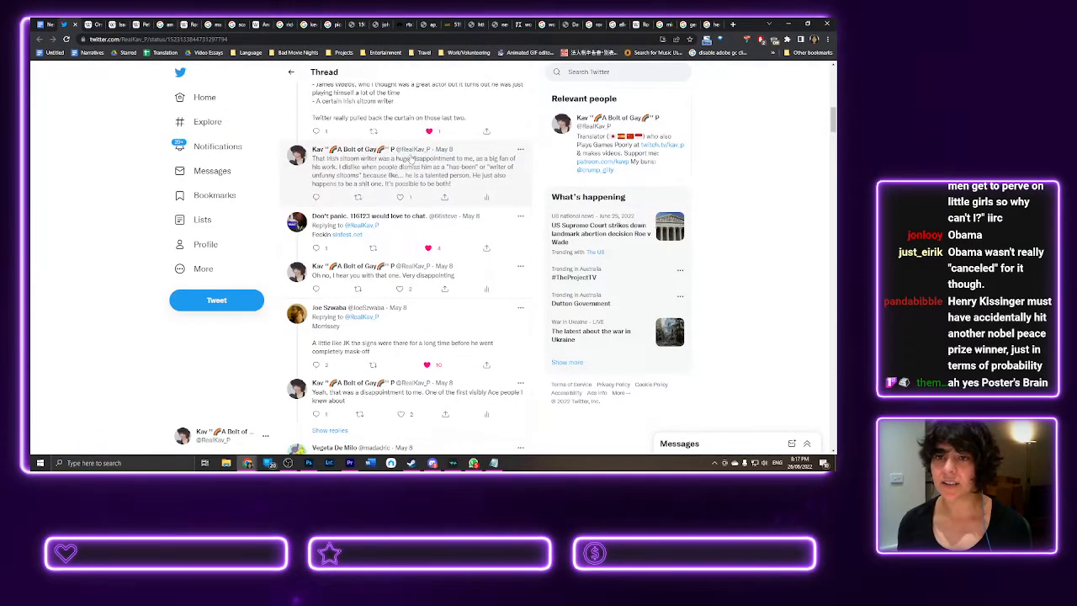
scroll(373, 191, down, 1)
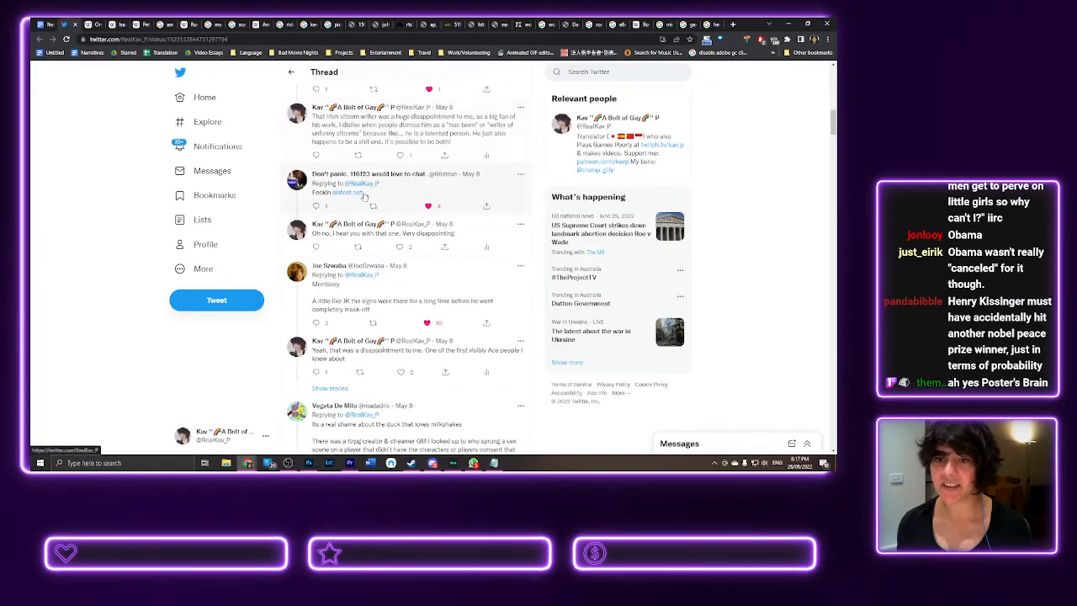
scroll(423, 199, down, 1)
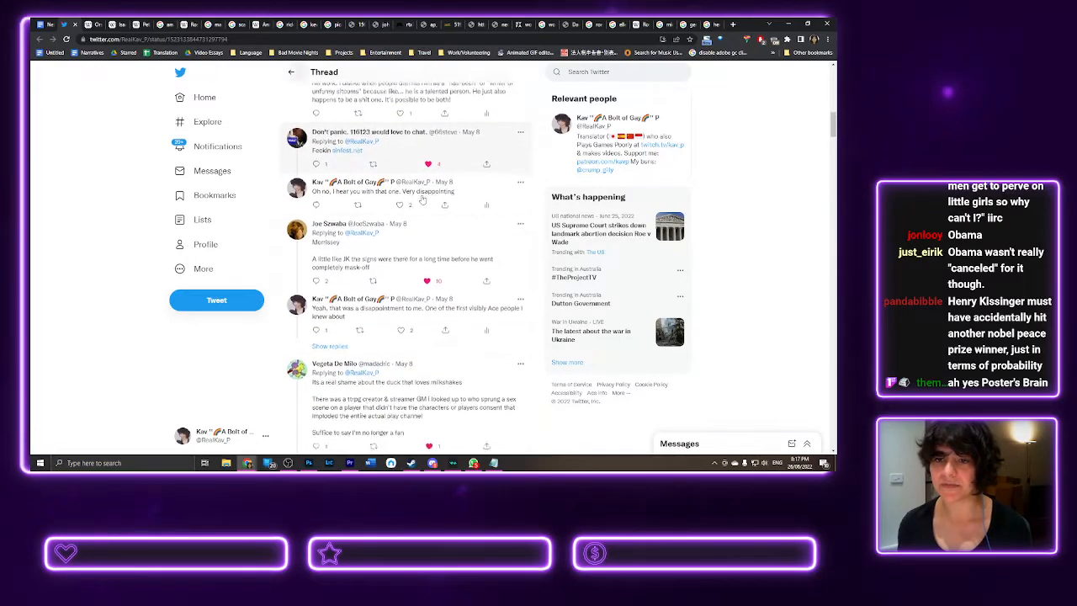
scroll(423, 200, down, 1)
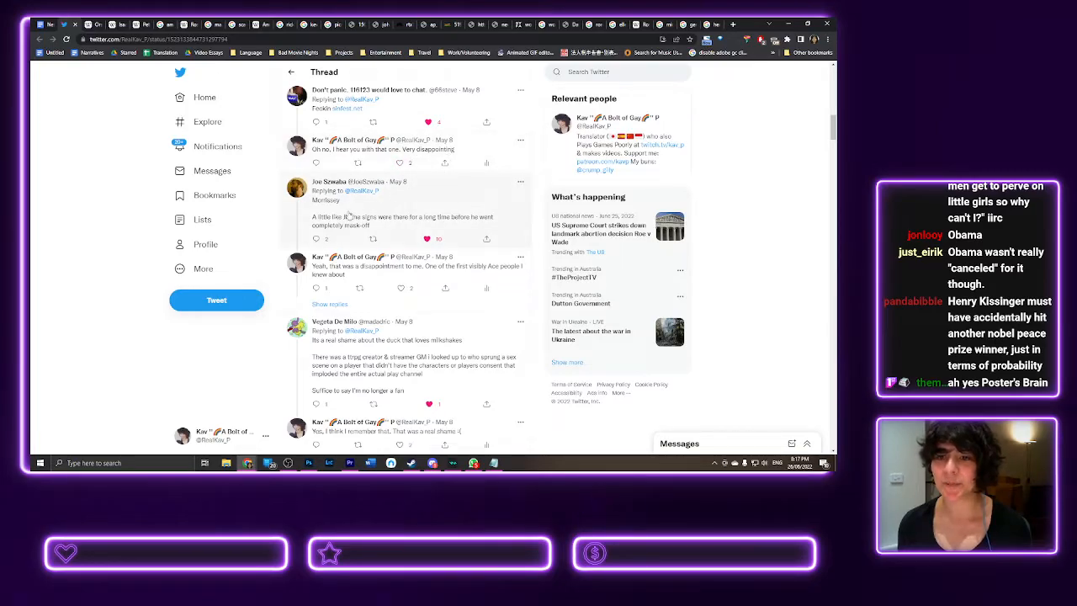
scroll(347, 216, down, 3)
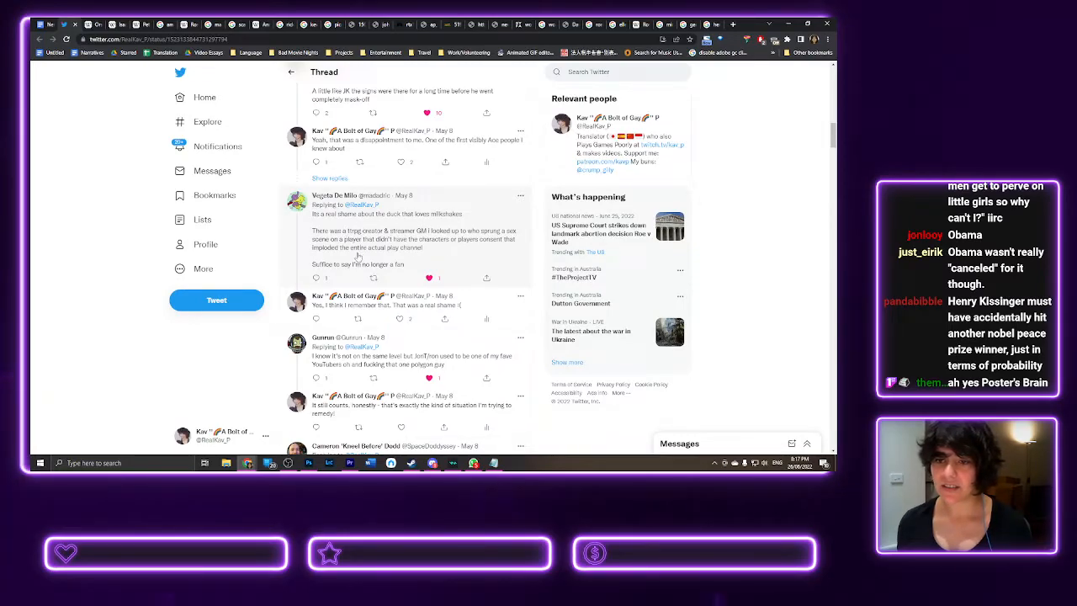
scroll(378, 264, down, 1)
scroll(378, 264, down, 3)
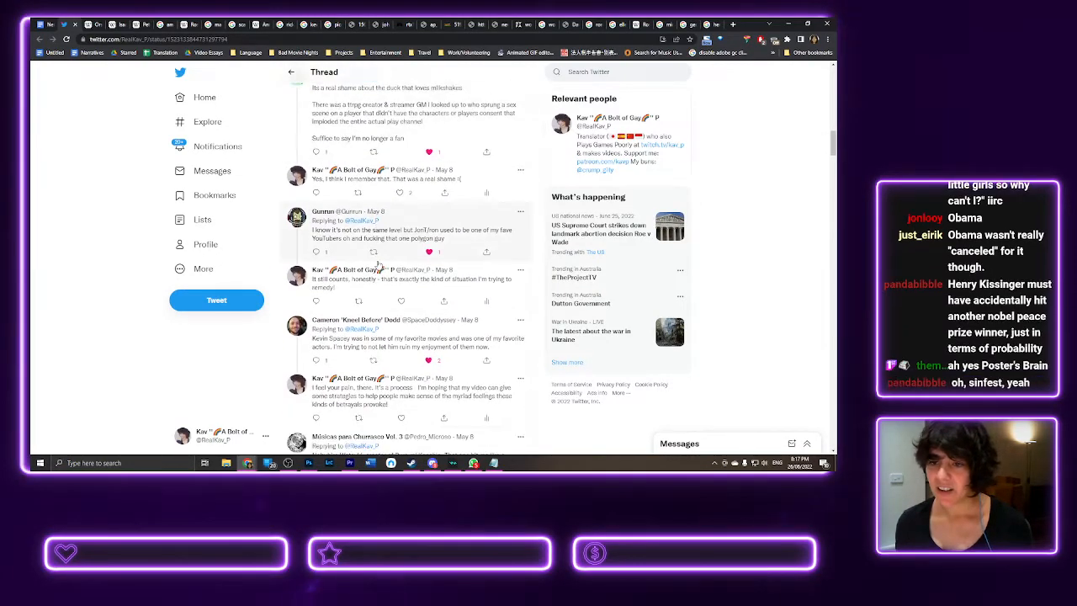
scroll(382, 264, down, 4)
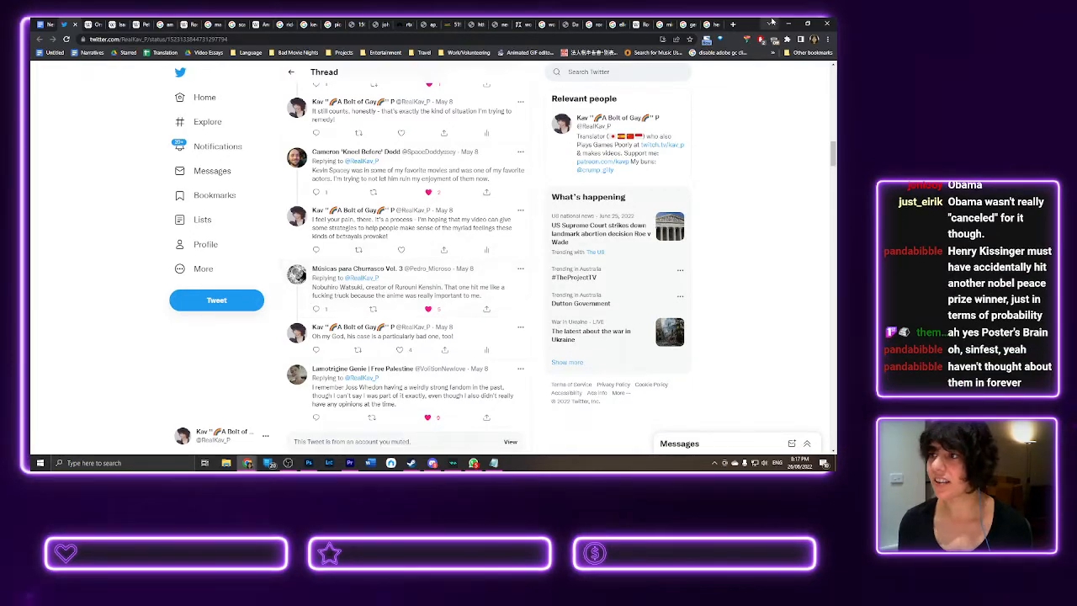
- Search the web for "nobuhiro watsuki" in a new tab and show the image results
click(733, 27)
text(nobuhi)
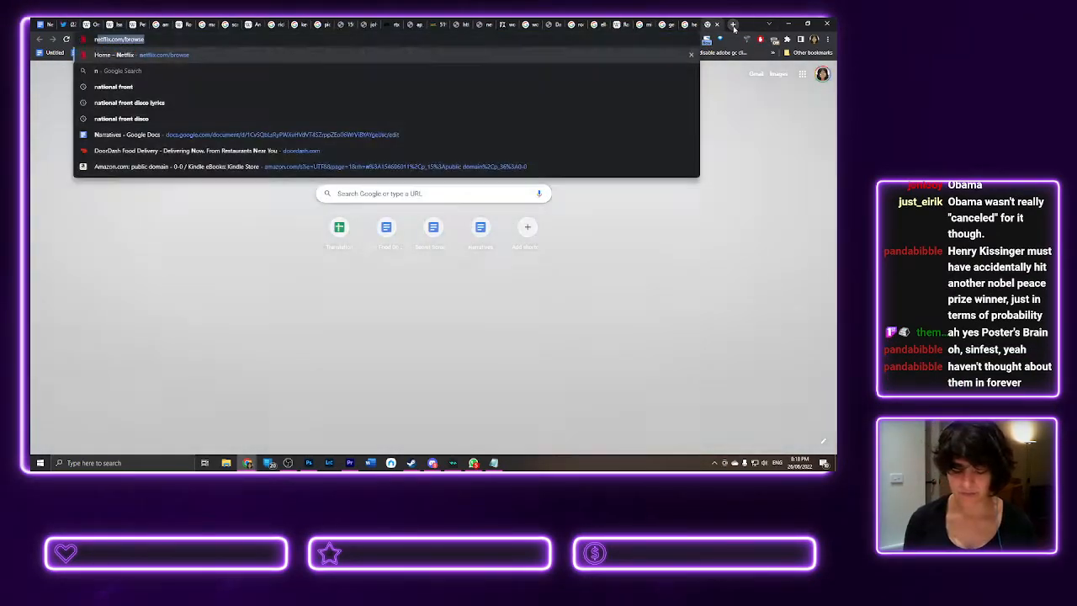
text(ro watsuki)
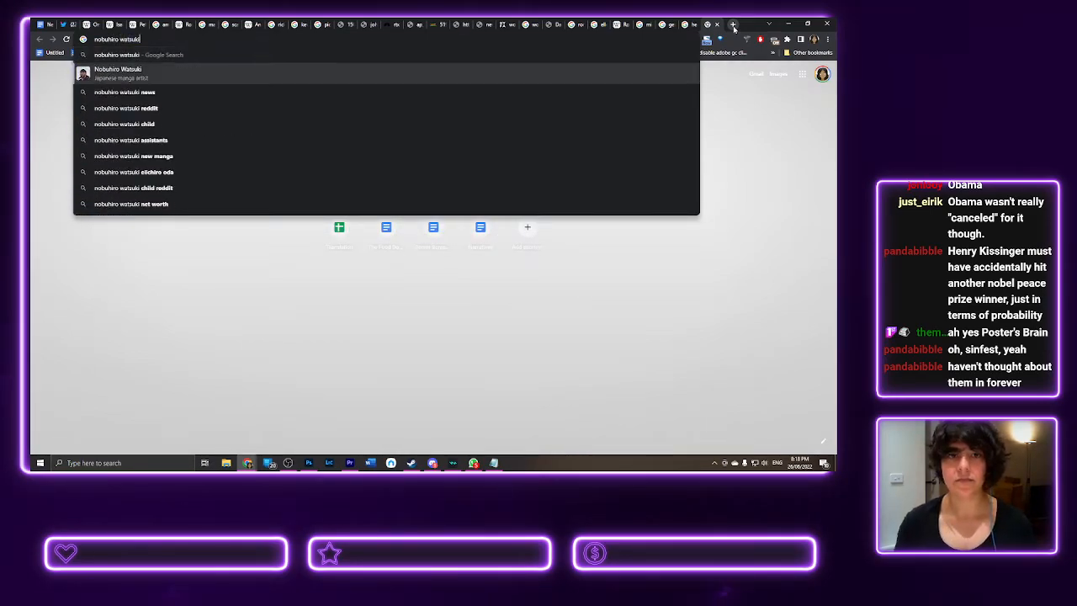
key(Return)
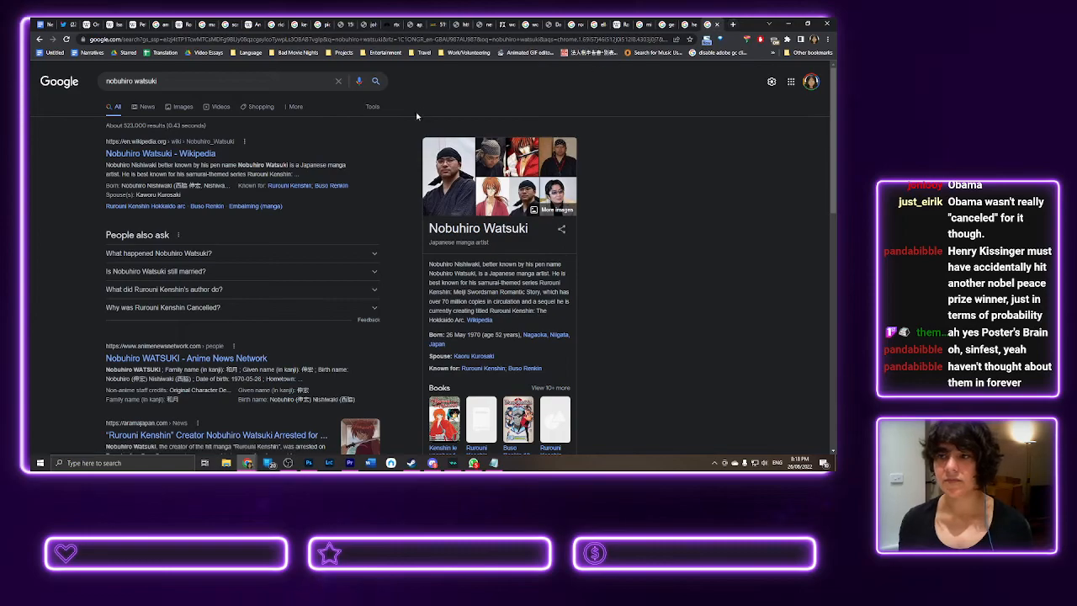
click(184, 106)
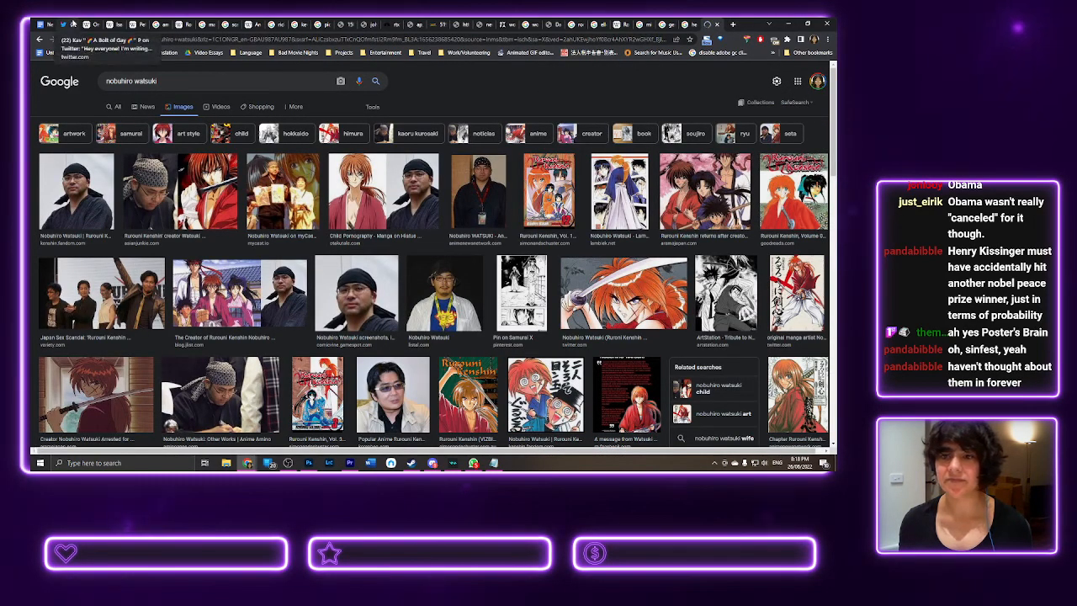
- Check the next replies in the Twitter thread, and bring up image results for "joss whedon" in a new tab
click(79, 23)
scroll(368, 266, down, 3)
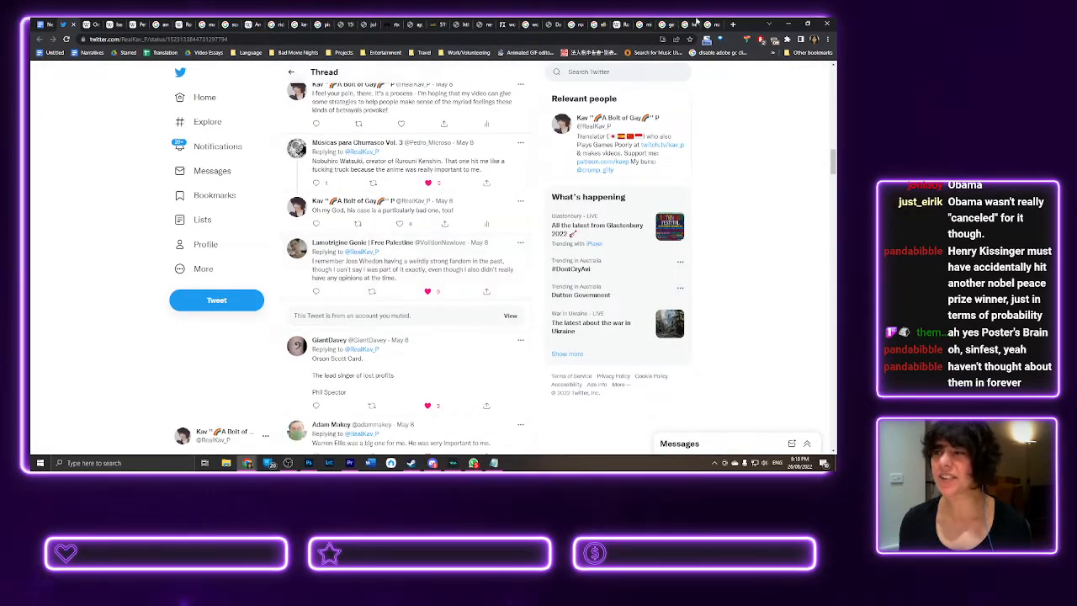
click(733, 25)
text(joss whedon)
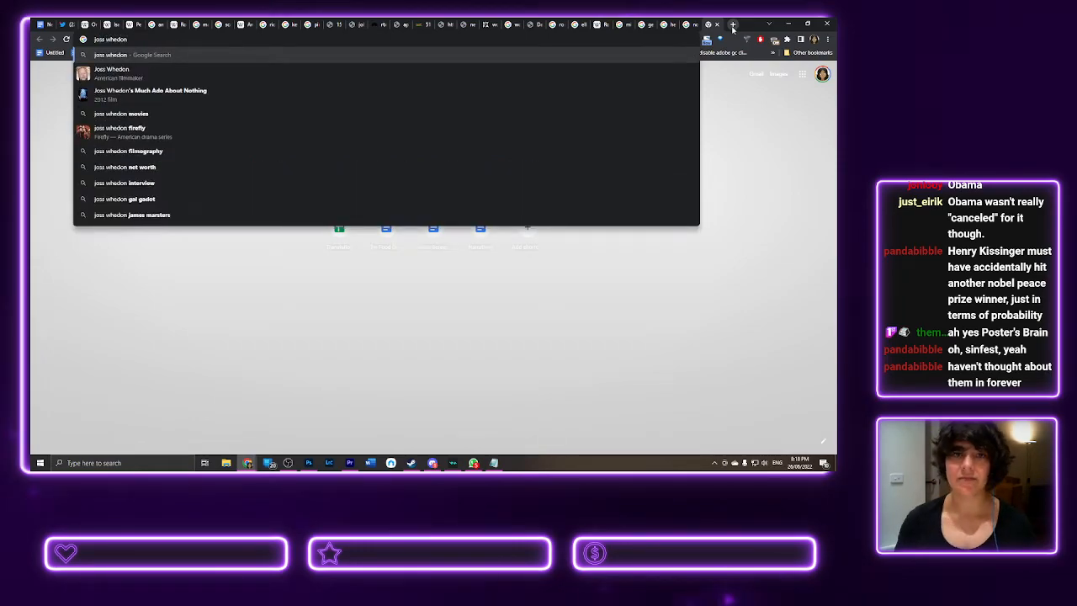
key(Return)
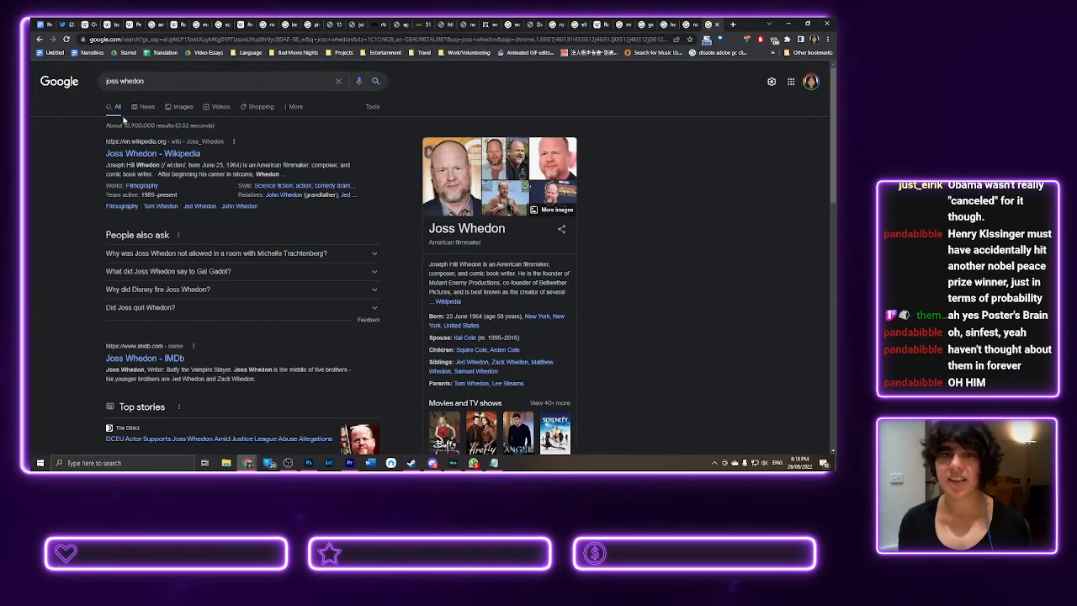
click(180, 108)
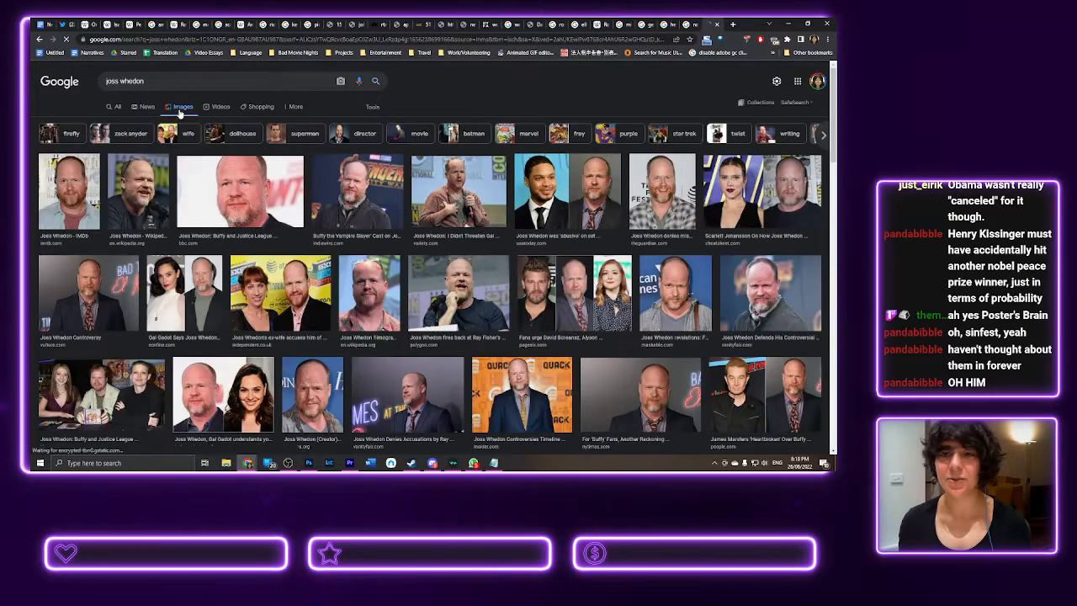
- Search the web for "ck louis" in a new tab and show the image results
click(733, 25)
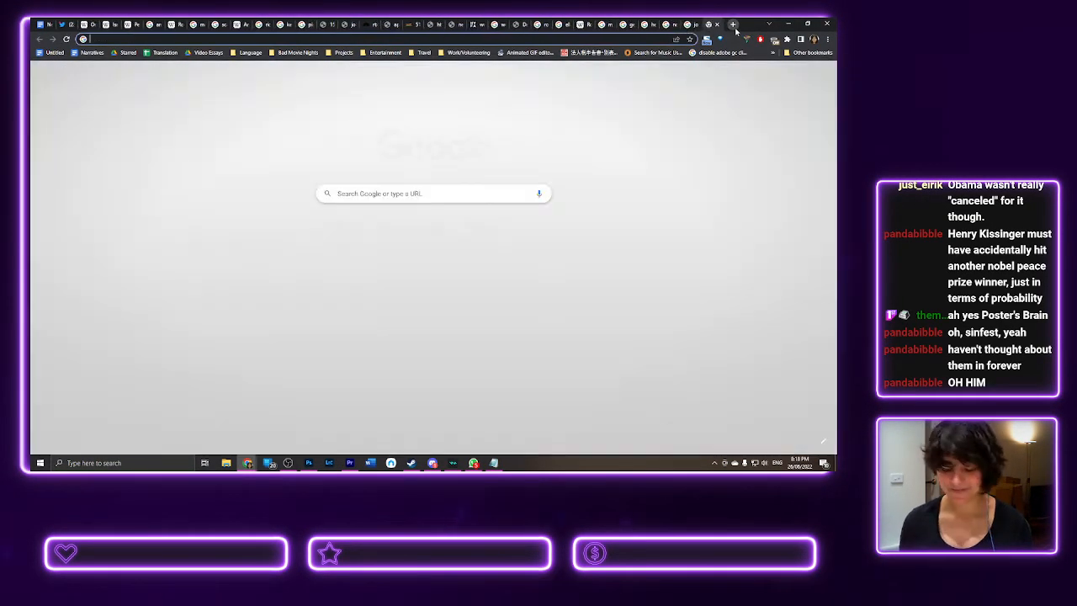
text(ck l)
text(u)
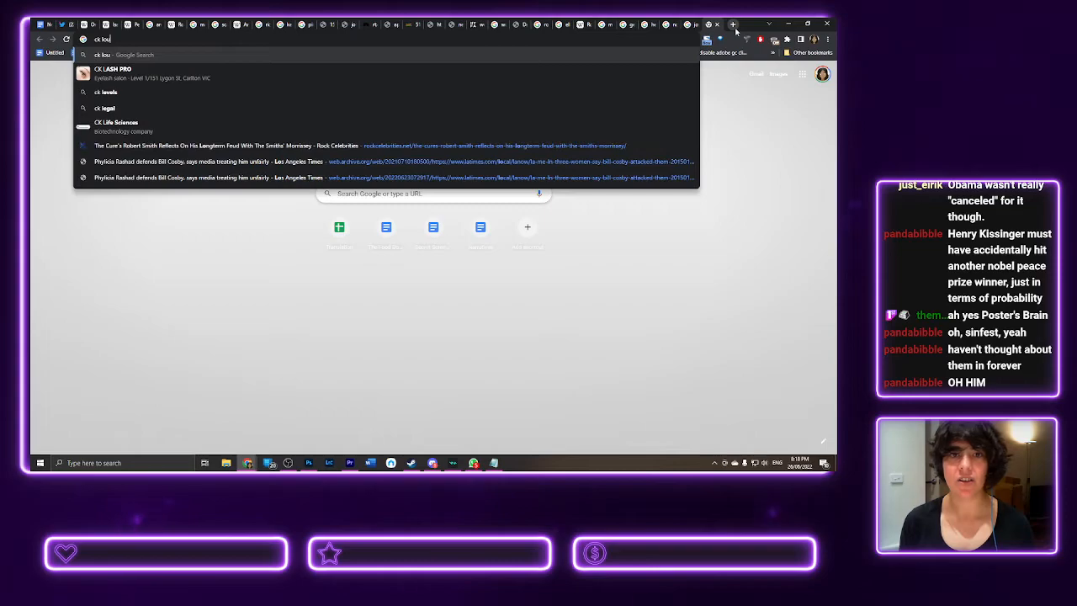
text(is)
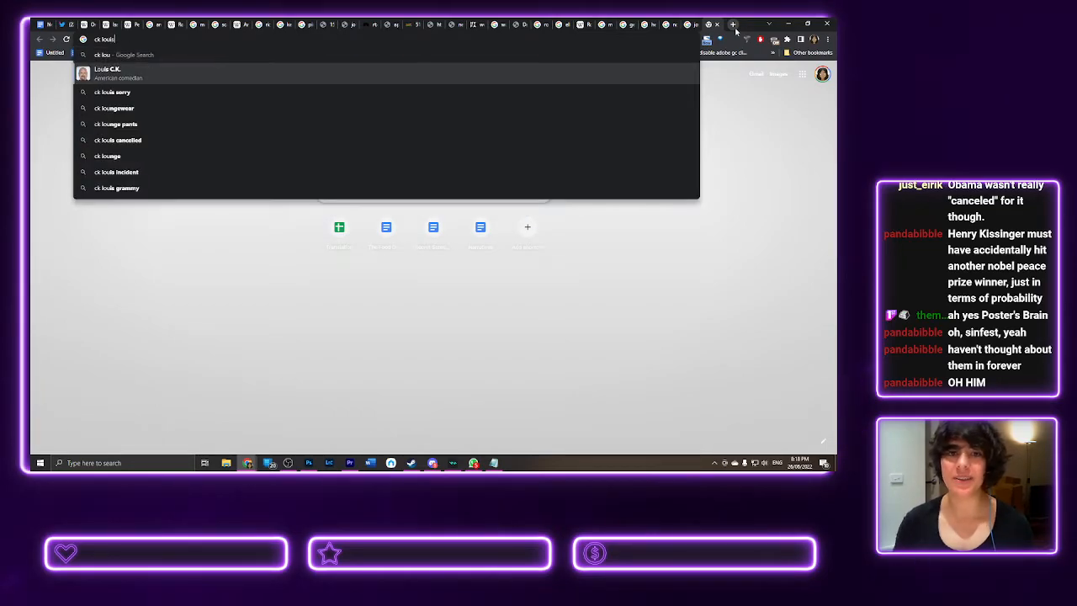
key(Return)
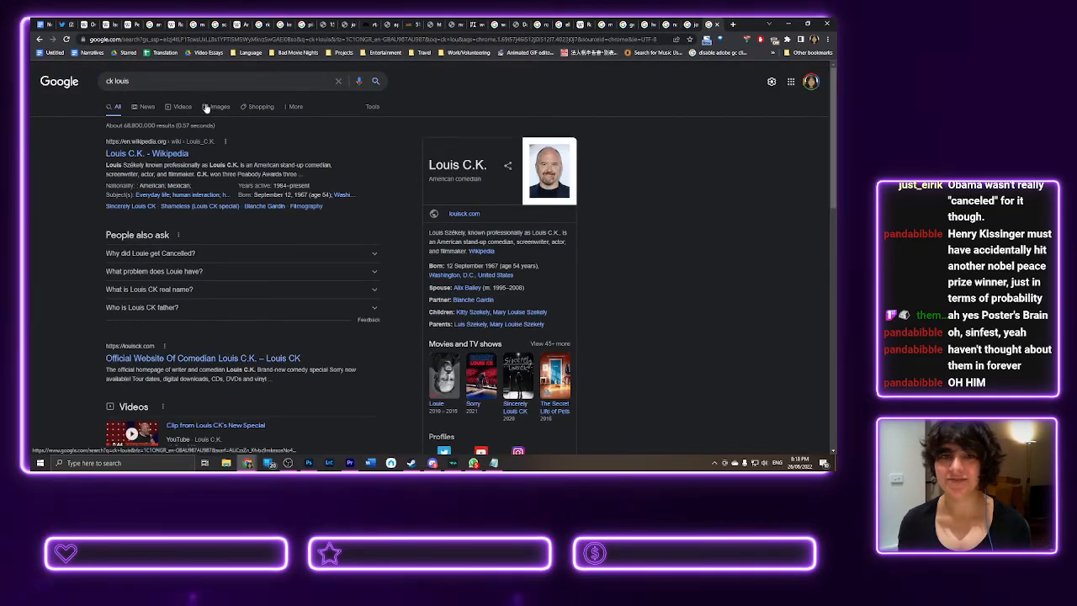
click(212, 107)
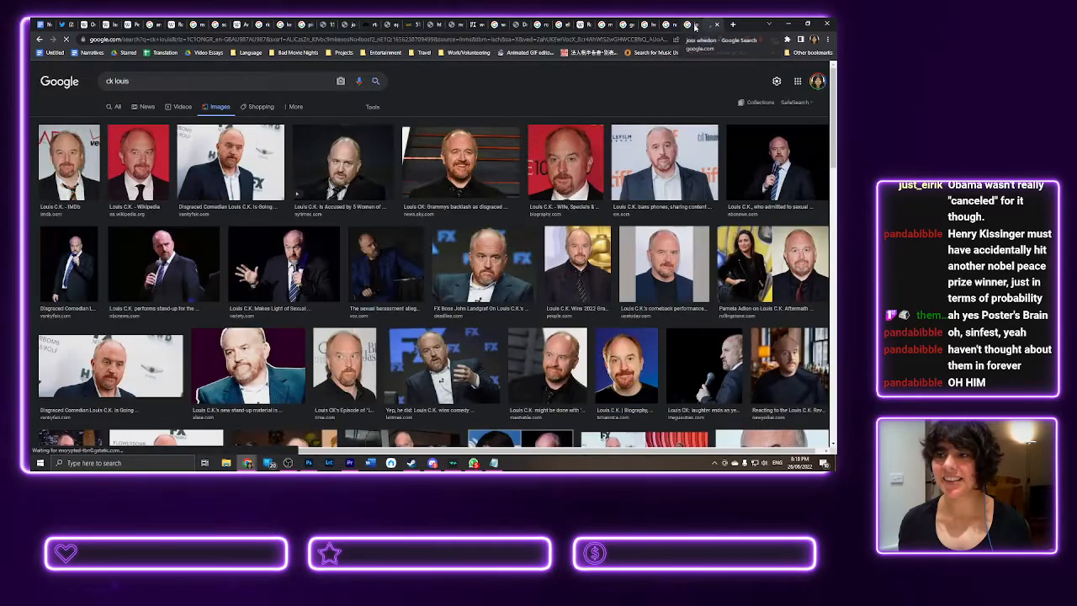
- Check the next replies in the Twitter thread, and search the web for "phil spector" in a new tab
click(695, 26)
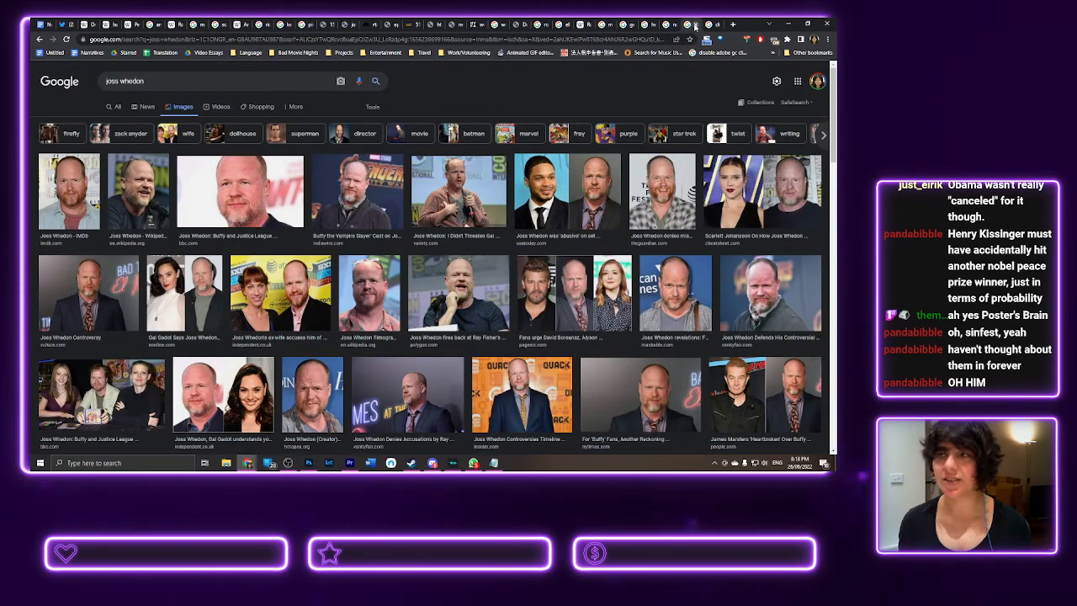
click(66, 27)
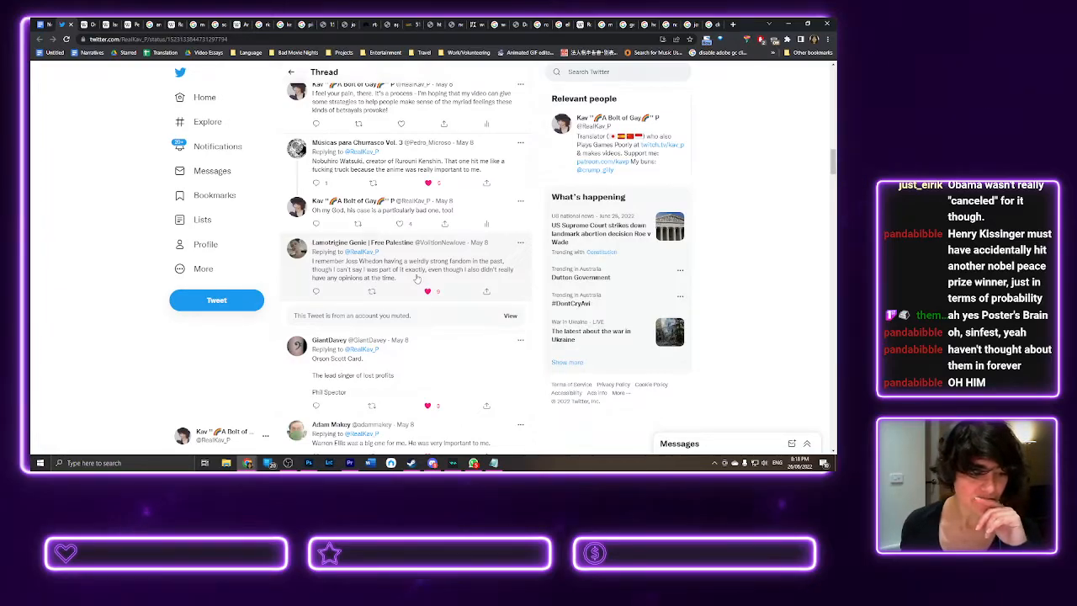
scroll(416, 280, down, 1)
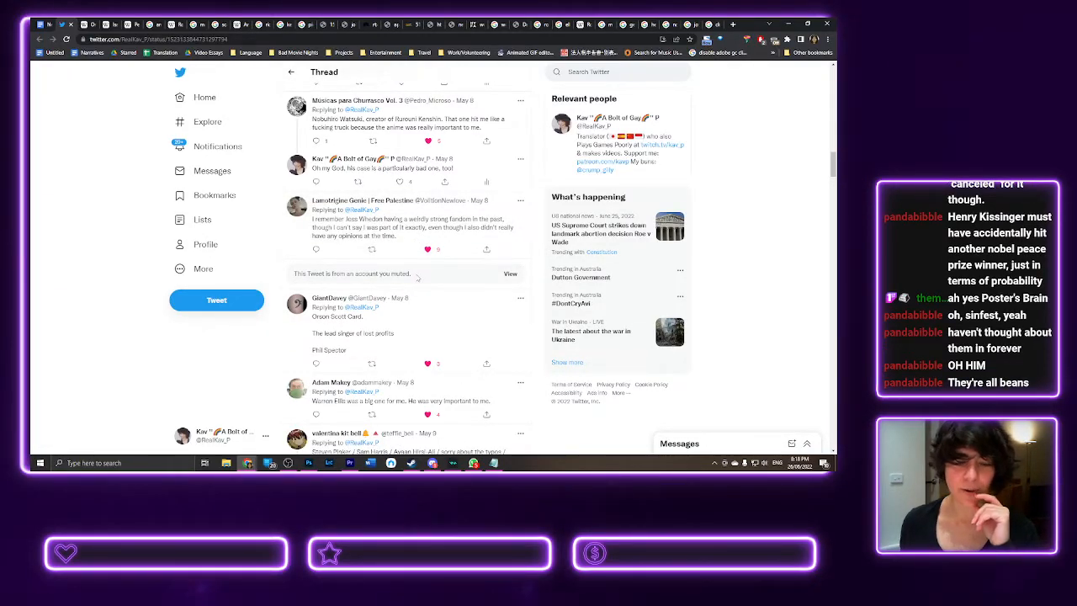
scroll(417, 278, down, 2)
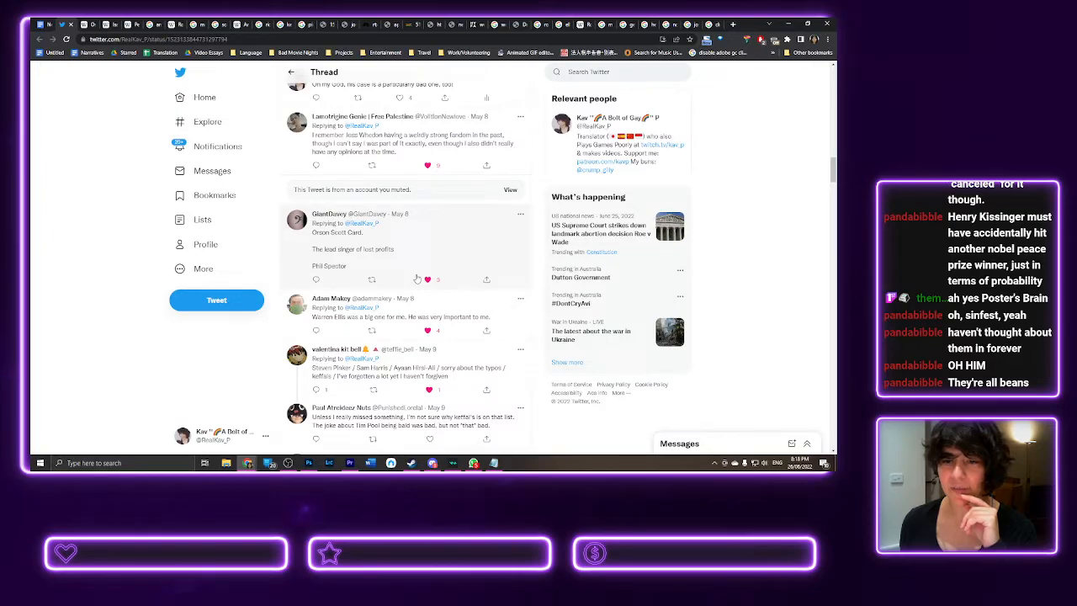
click(730, 25)
text(phil scpe)
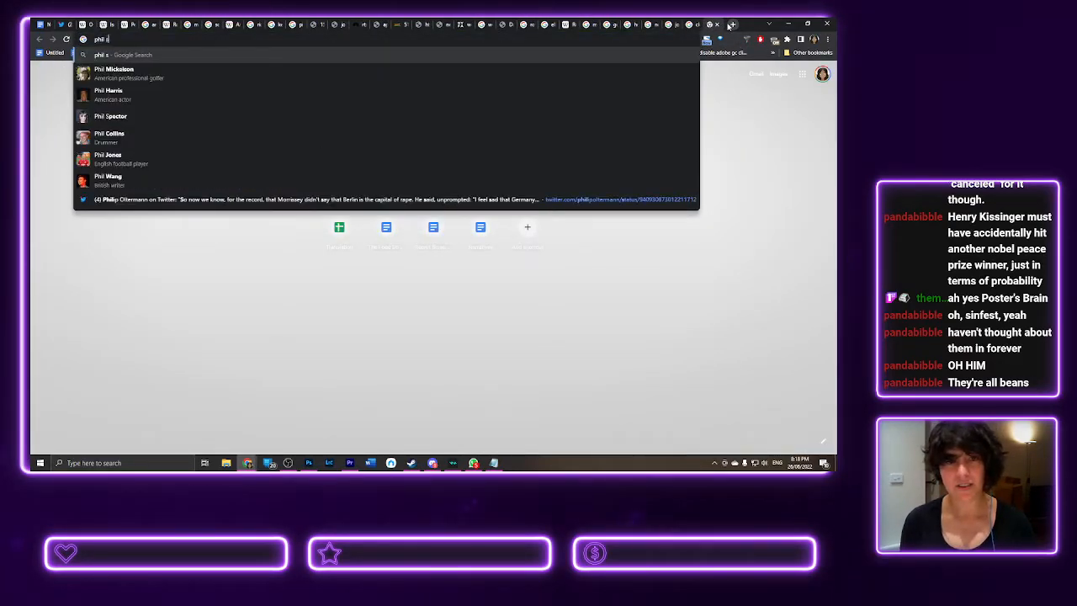
key(BackSpace)
key(BackSpace)
key(BackSpace)
text(pector)
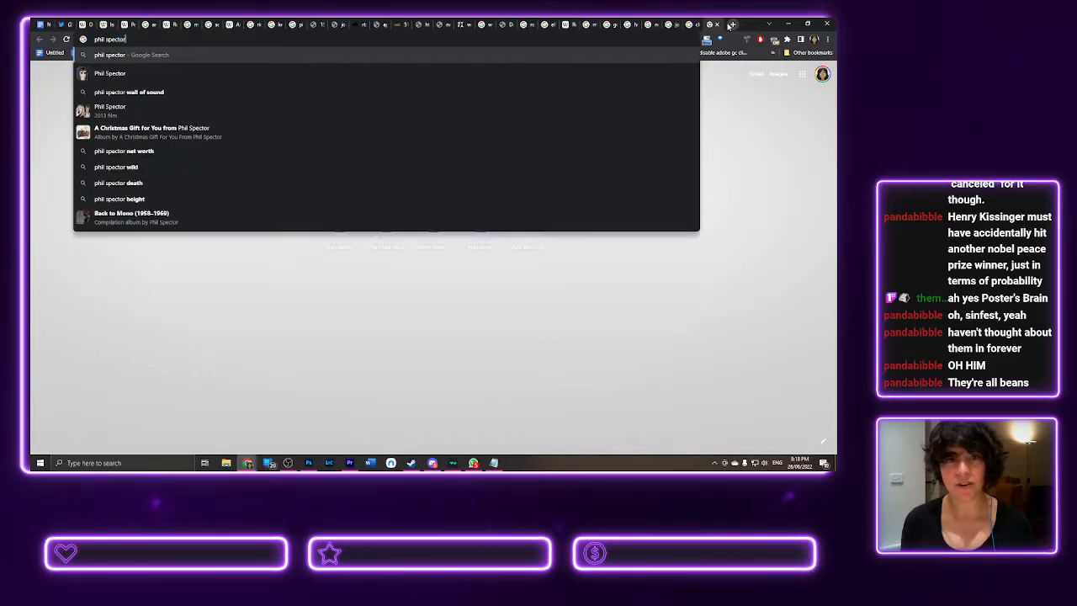
key(Return)
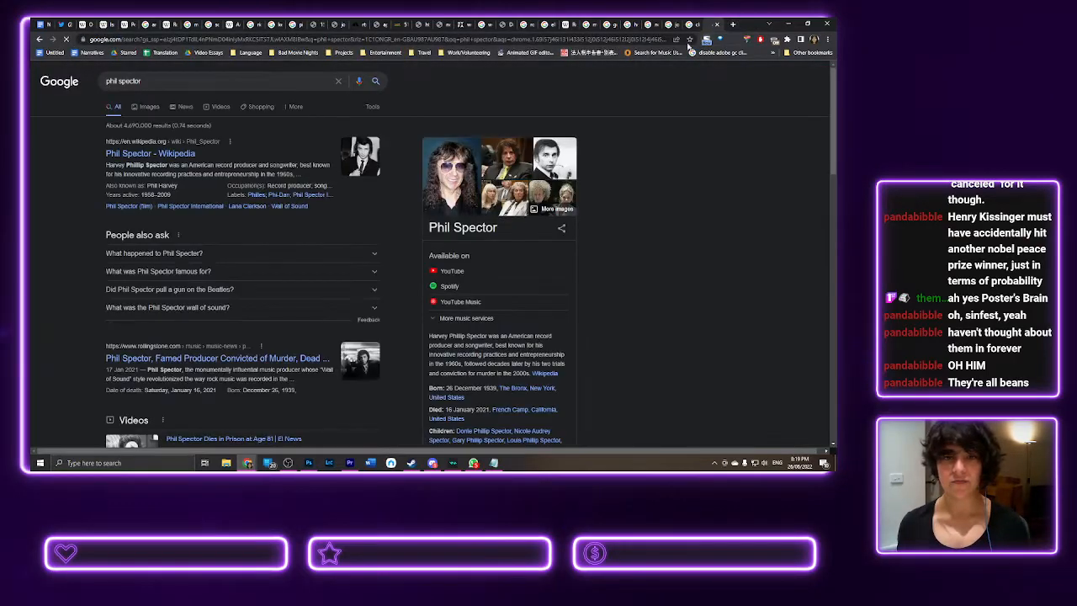
- Open Phil Spector's Wikipedia article from the search results and skim its introduction and contents list
click(171, 154)
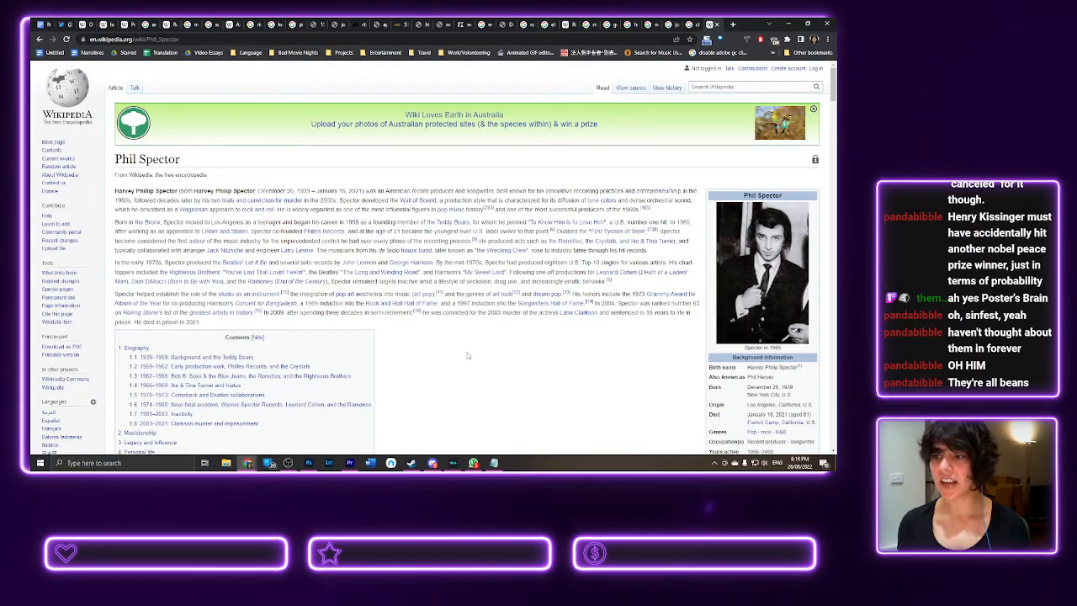
scroll(468, 355, down, 1)
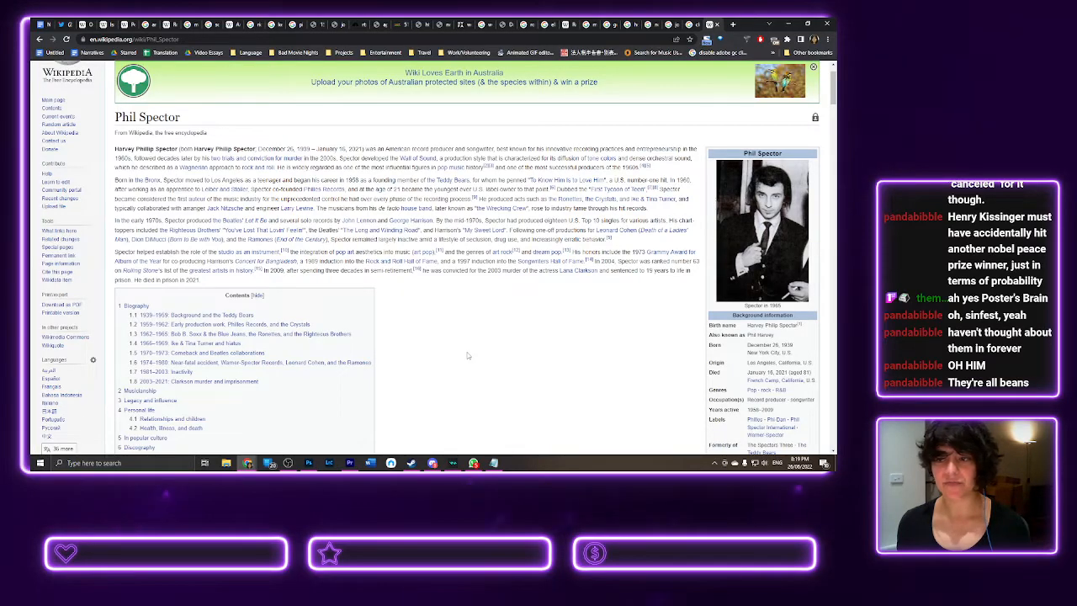
scroll(468, 355, down, 3)
scroll(468, 355, down, 2)
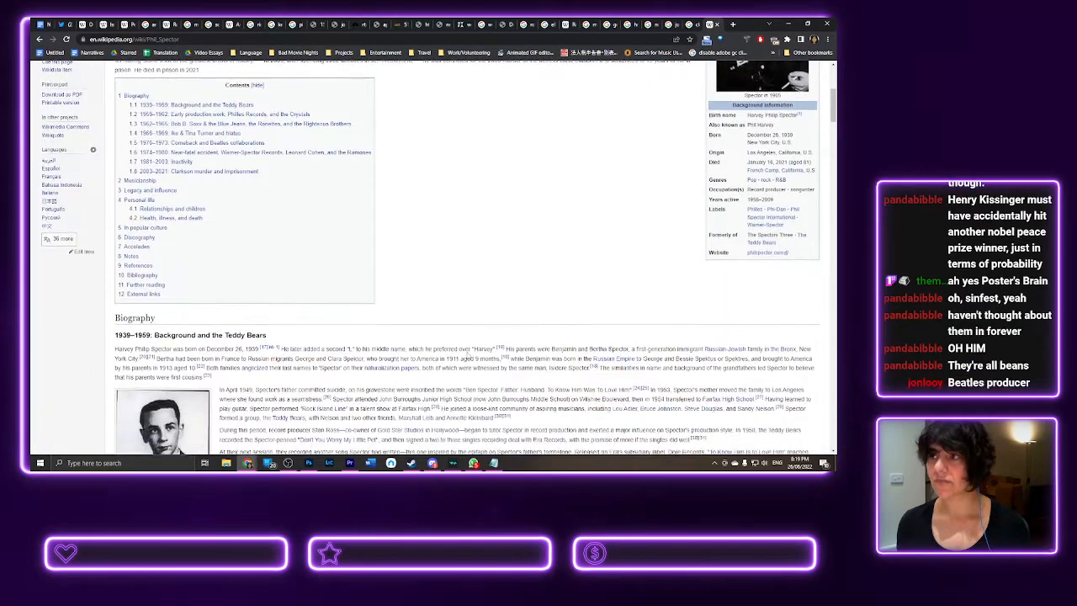
- Search the web for "jimmy savile" in a new tab and open his Wikipedia article
click(732, 24)
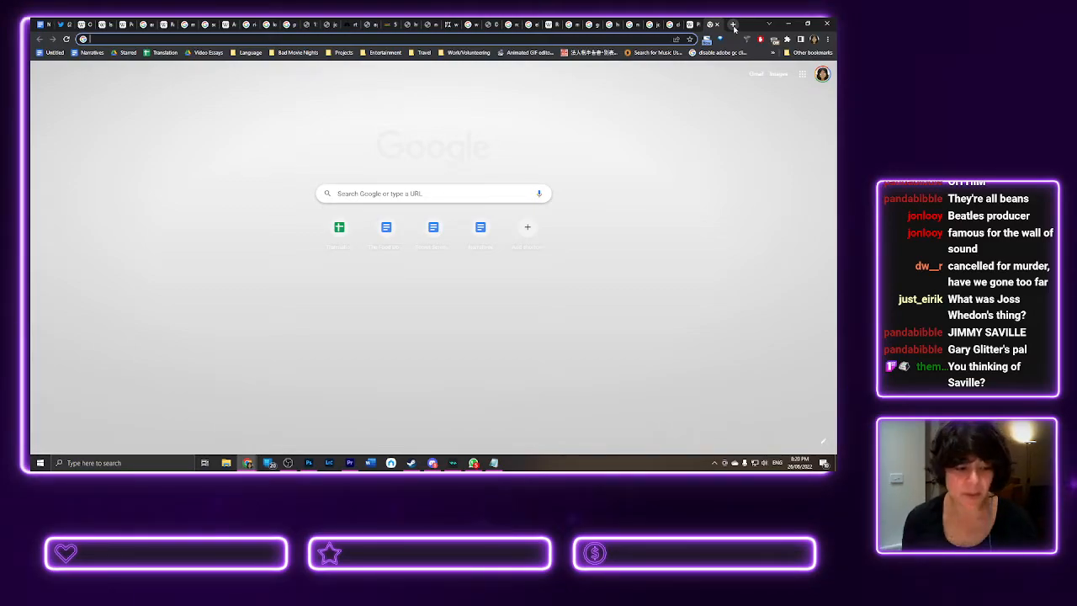
text(jimmy savill)
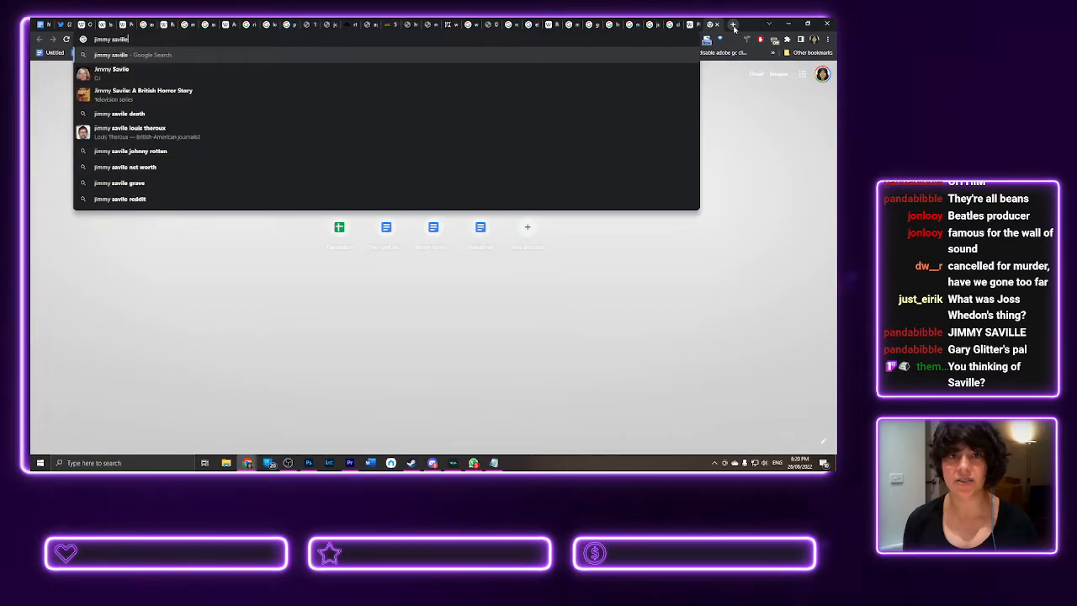
text(e)
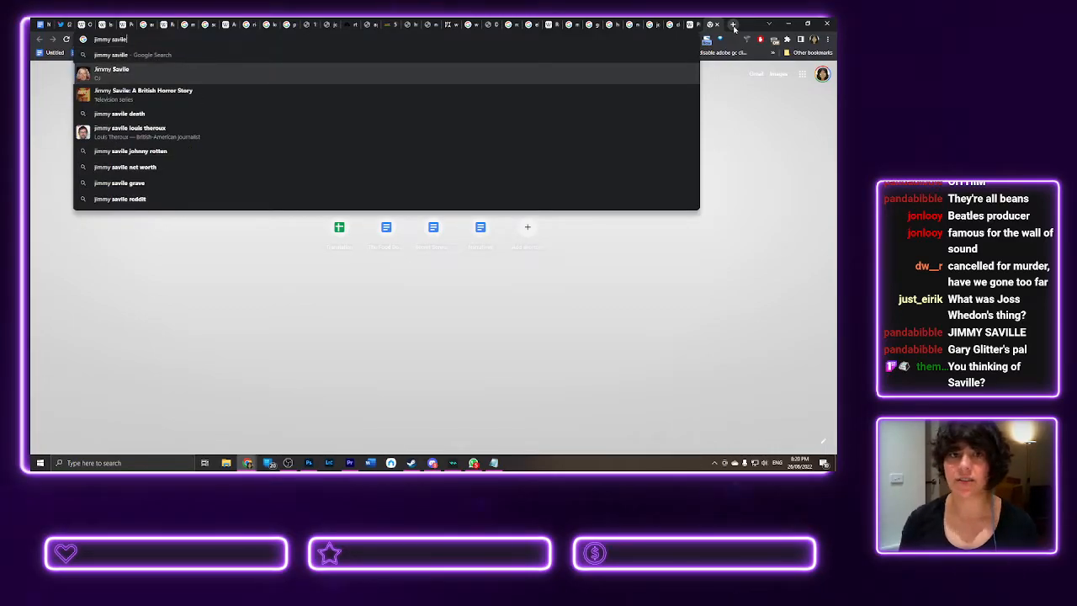
key(Return)
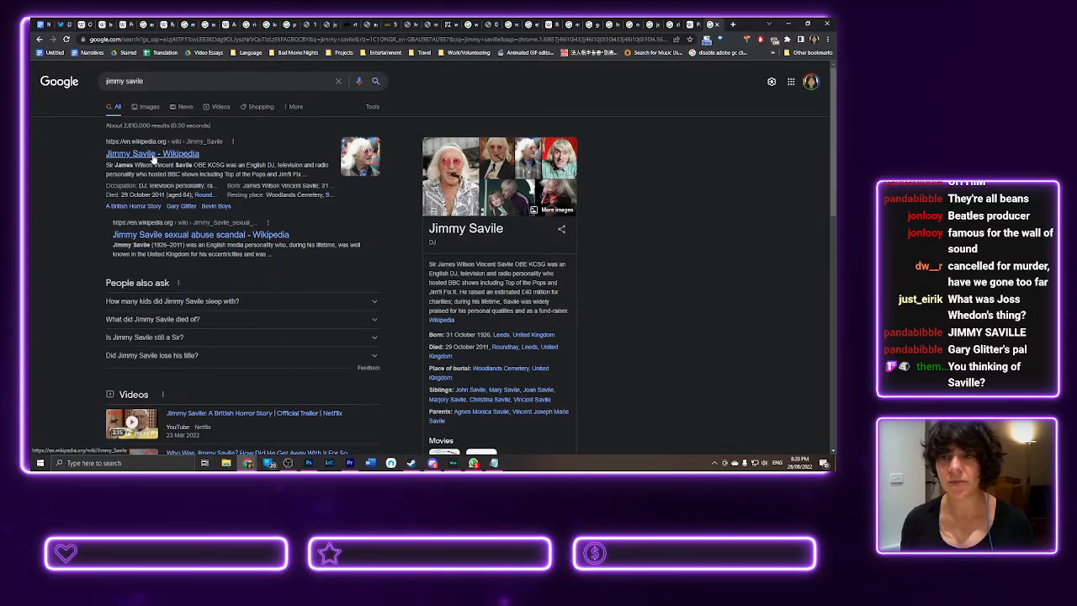
click(154, 154)
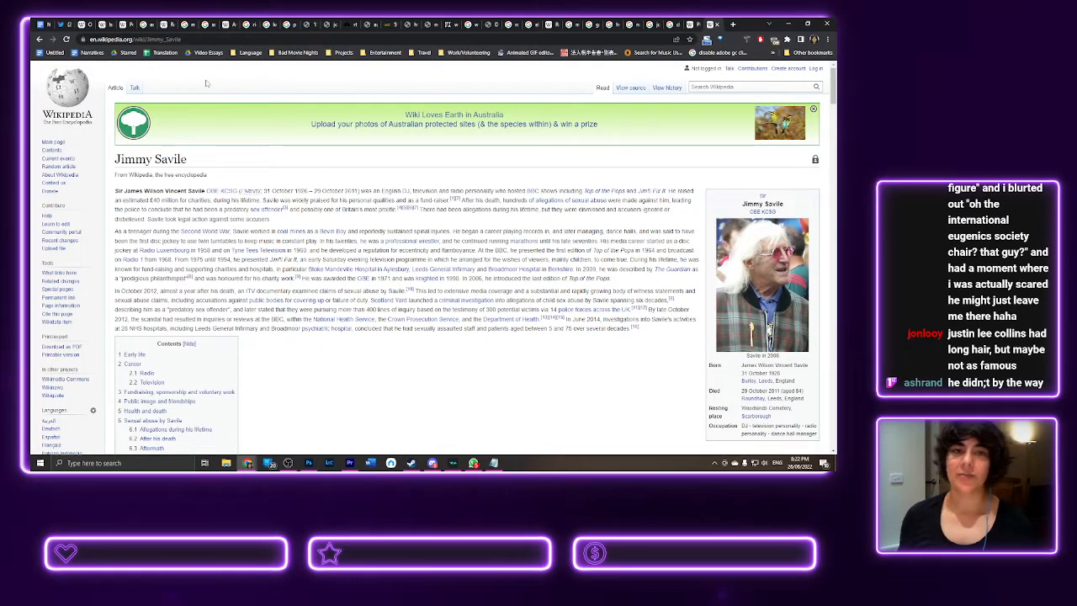
- Search the web for "justin lee collins" in a new tab and open his Wikipedia article
click(64, 24)
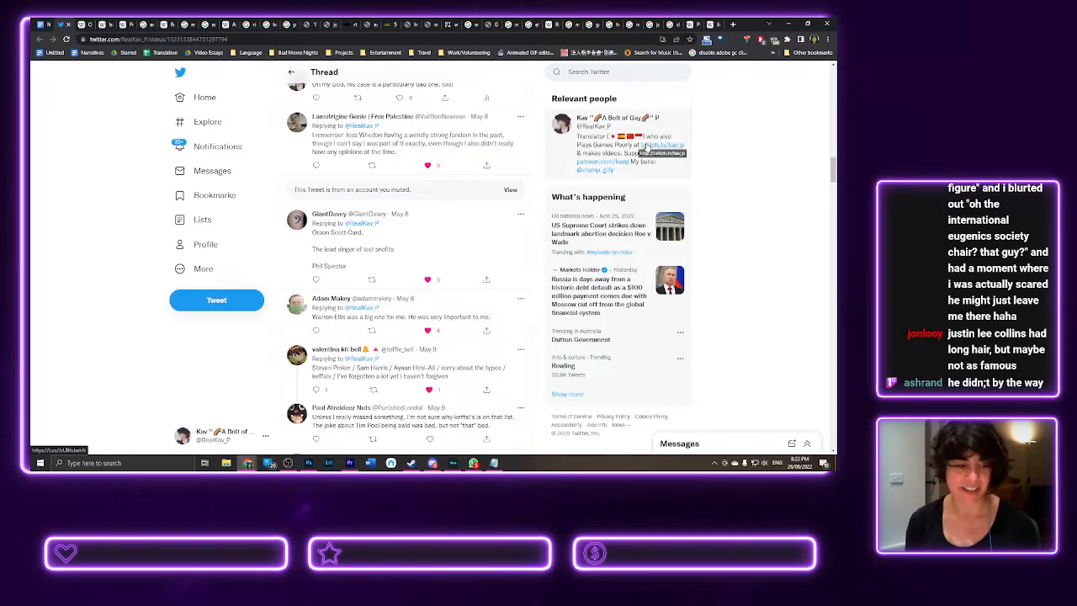
key(ctrl+t)
text(justin lee collins)
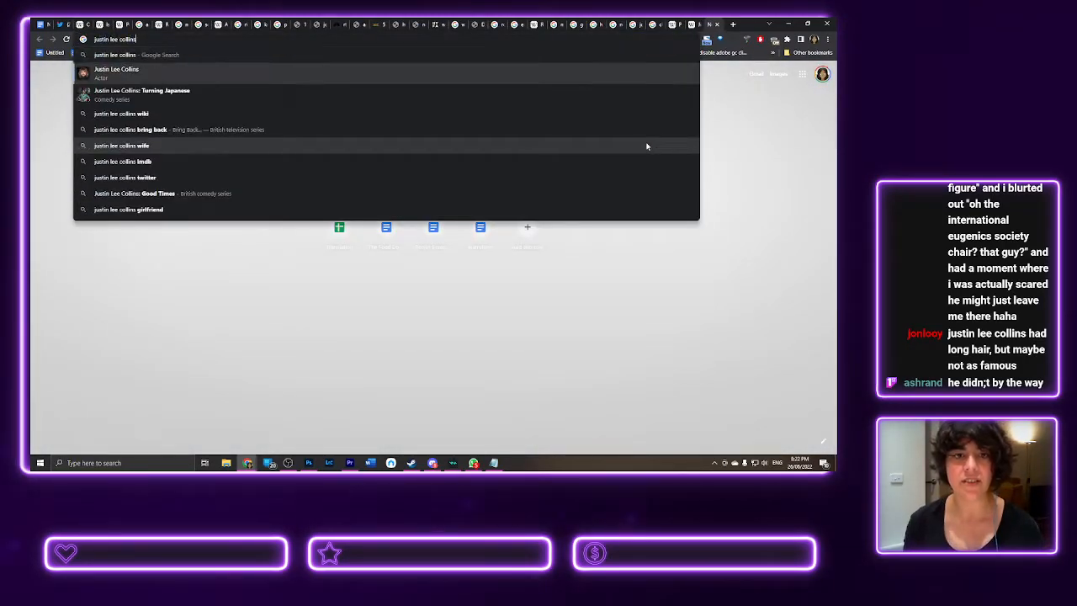
key(Return)
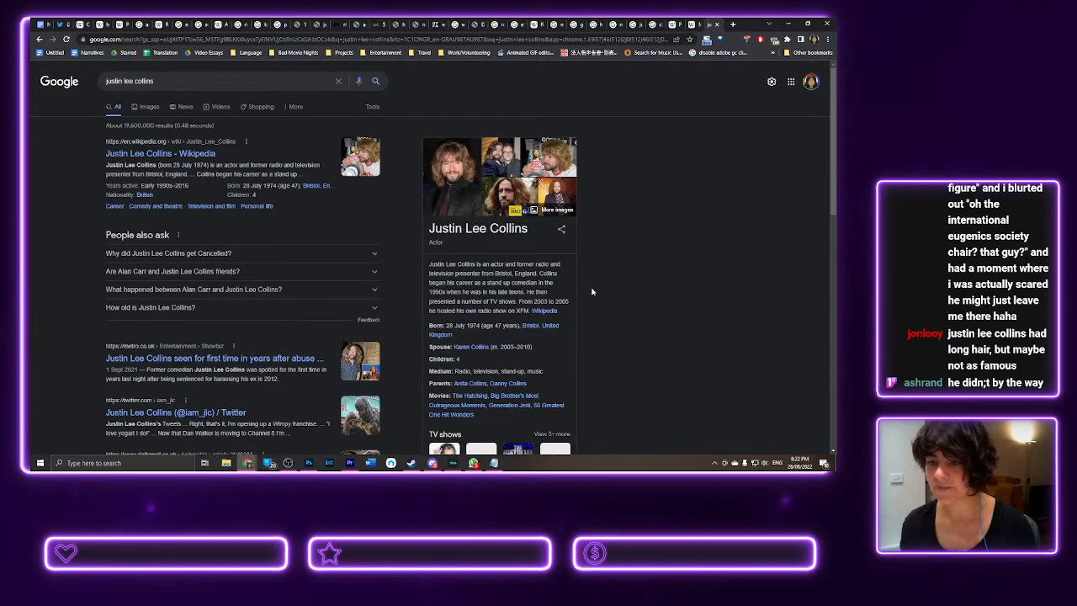
click(145, 155)
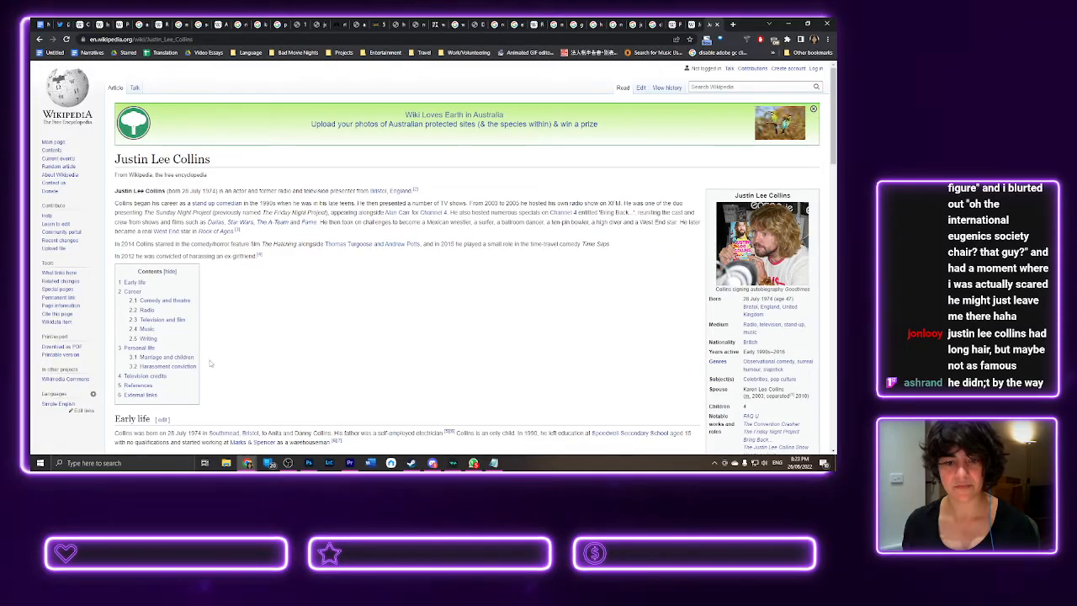
- Read the harassment conviction section of the Justin Lee Collins article and return to the article's beginning
click(181, 367)
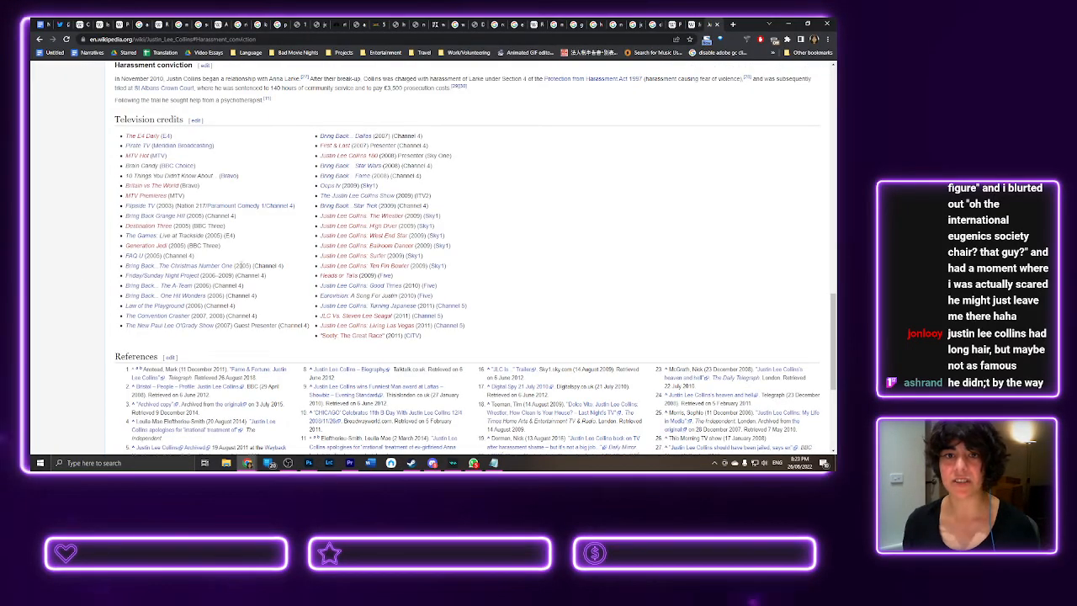
scroll(240, 266, up, 6)
scroll(239, 265, up, 7)
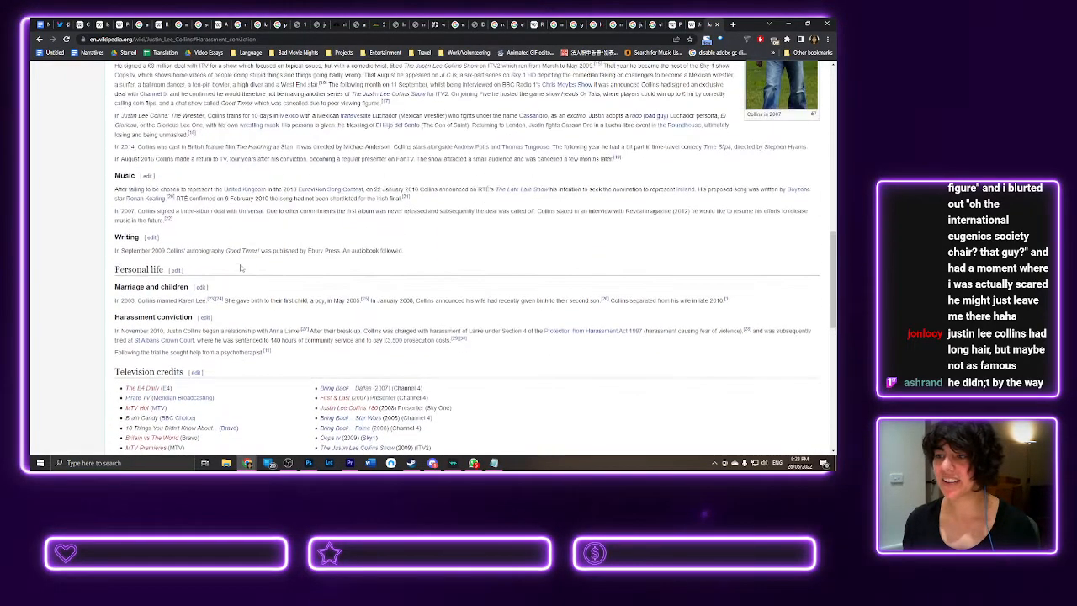
scroll(240, 266, up, 1)
scroll(240, 266, down, 4)
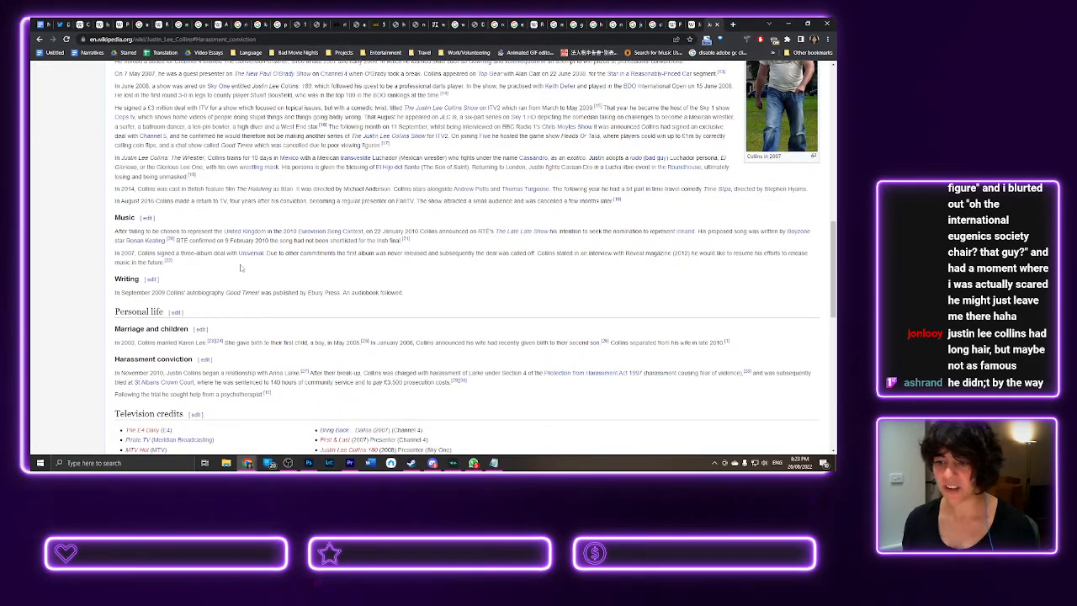
scroll(240, 267, up, 15)
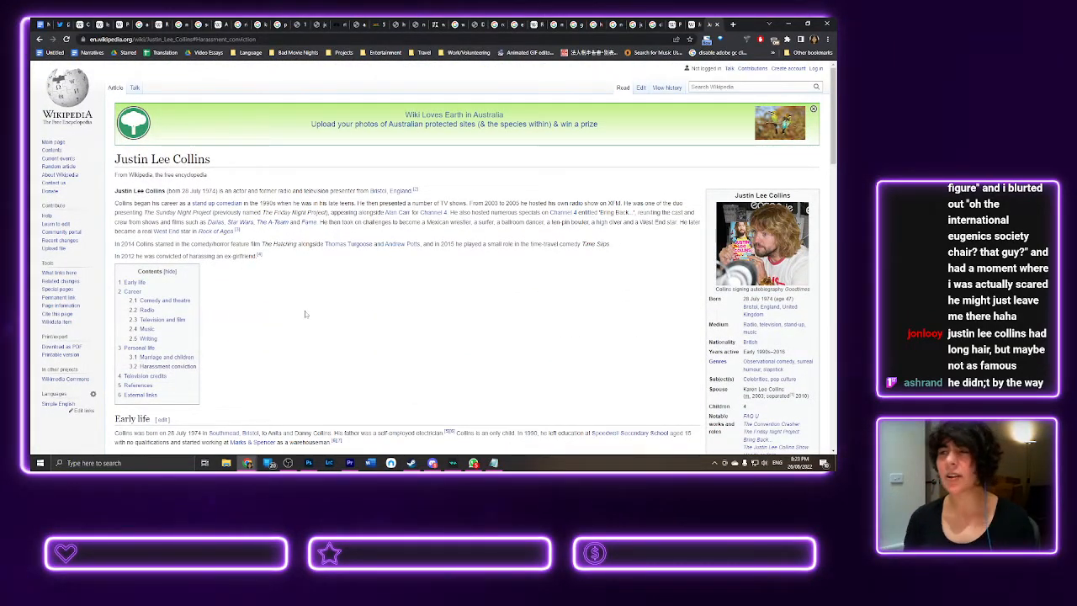
- Move the Justin Lee Collins tab in among the first tabs, and revisit the Jimmy Savile and Phil Spector articles
drag(711, 27, 202, 25)
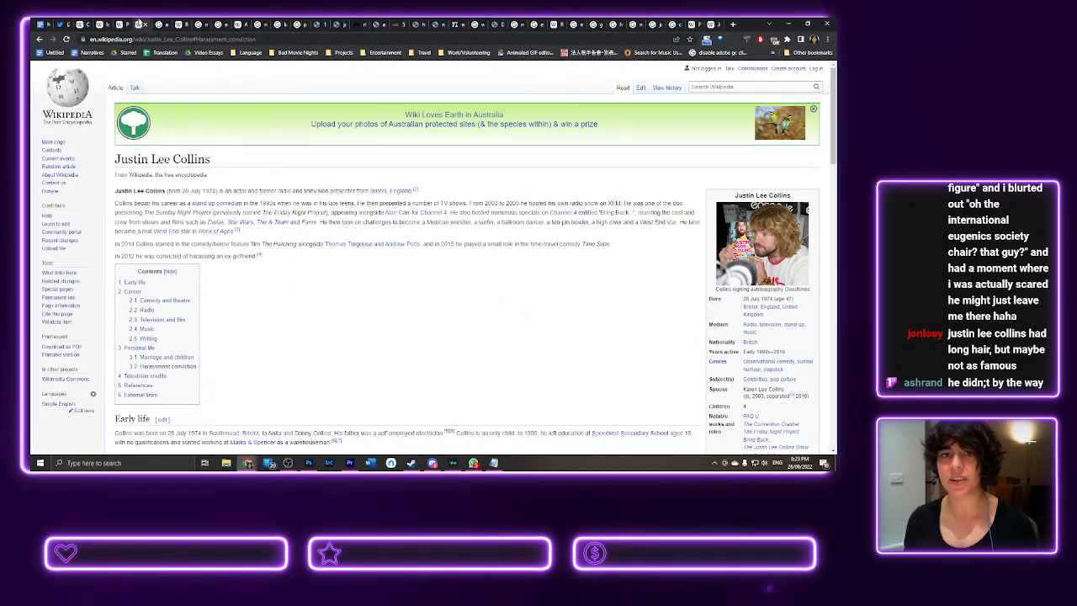
click(713, 24)
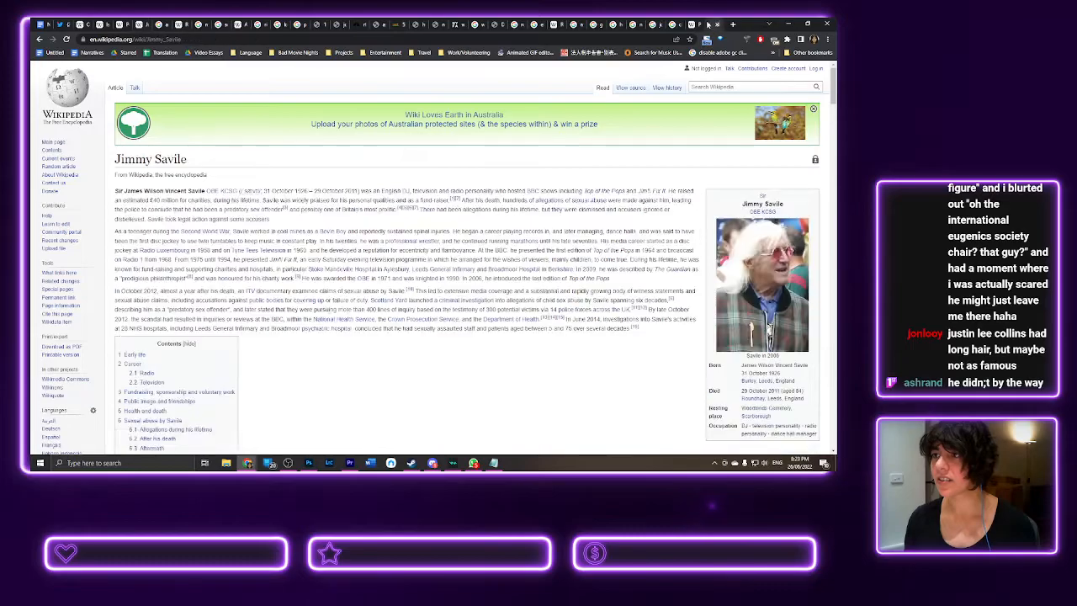
click(712, 24)
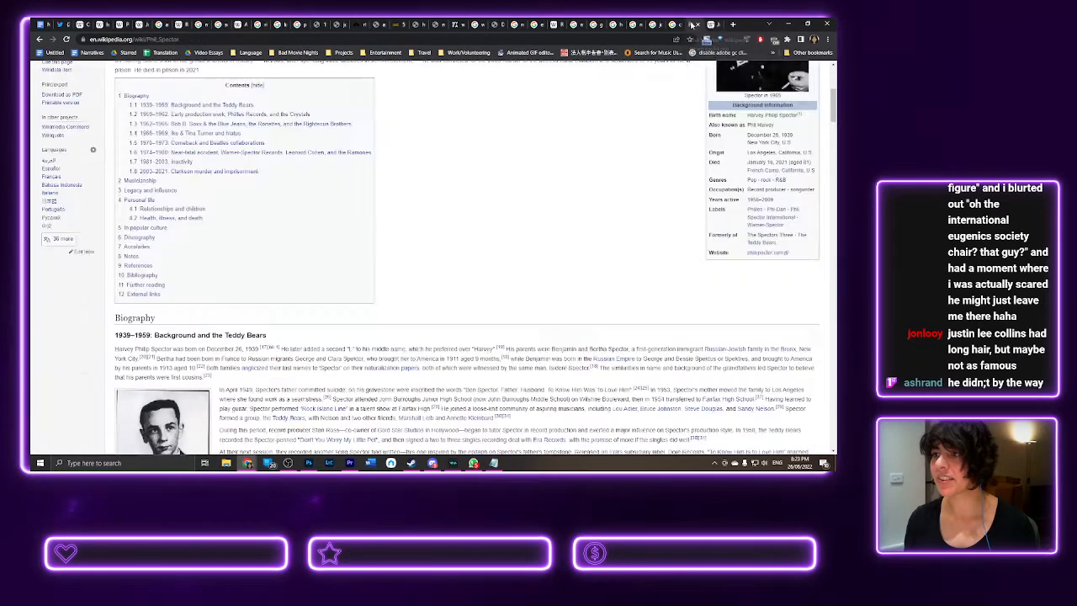
scroll(623, 207, up, 5)
scroll(621, 200, up, 1)
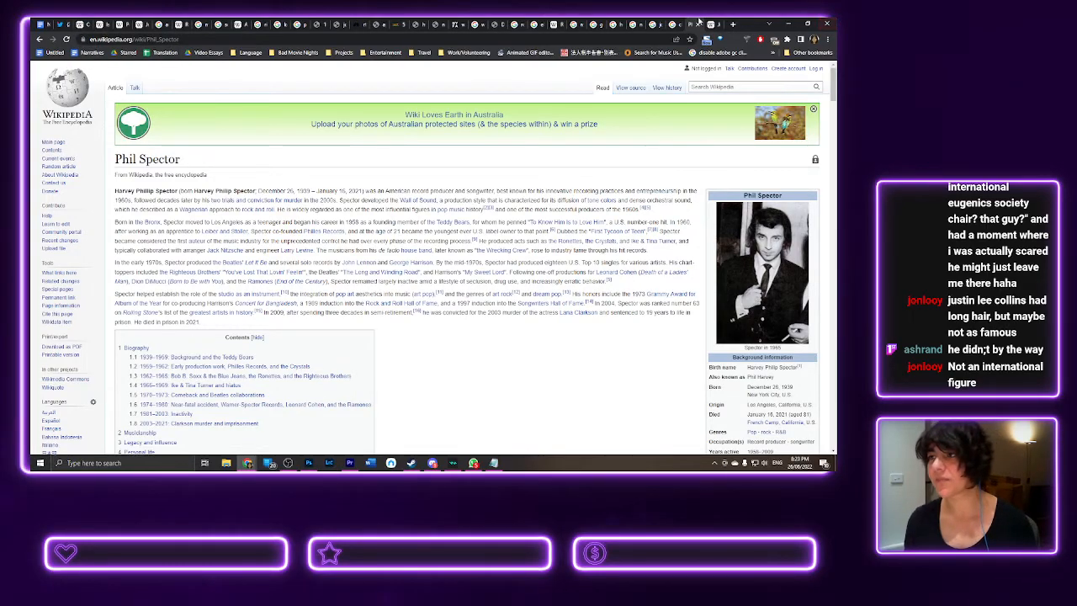
- Search the web for "rolf harris" in a new tab
click(731, 24)
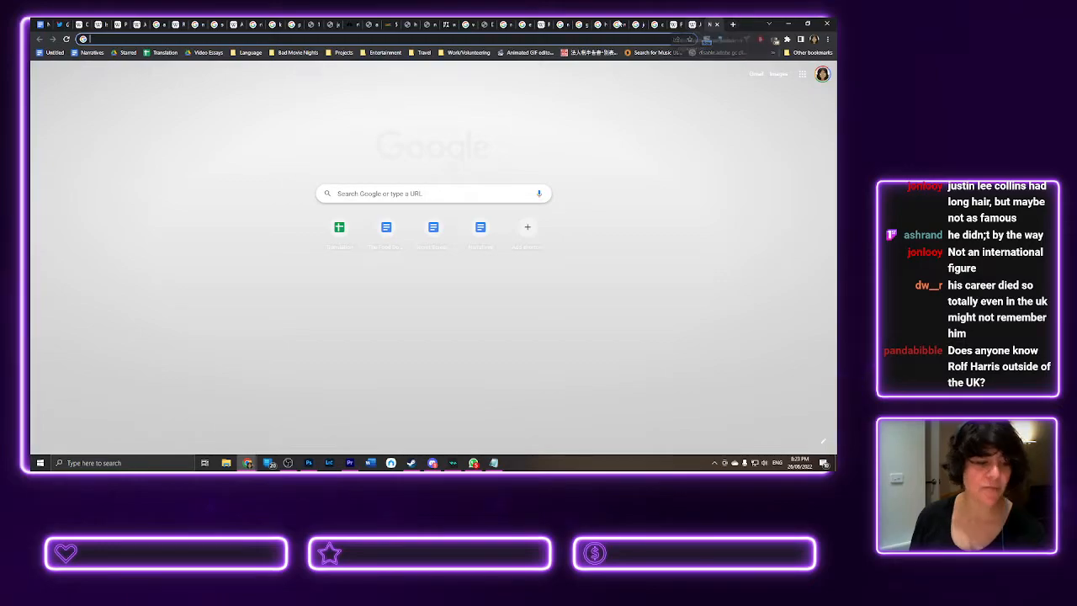
text(rolf)
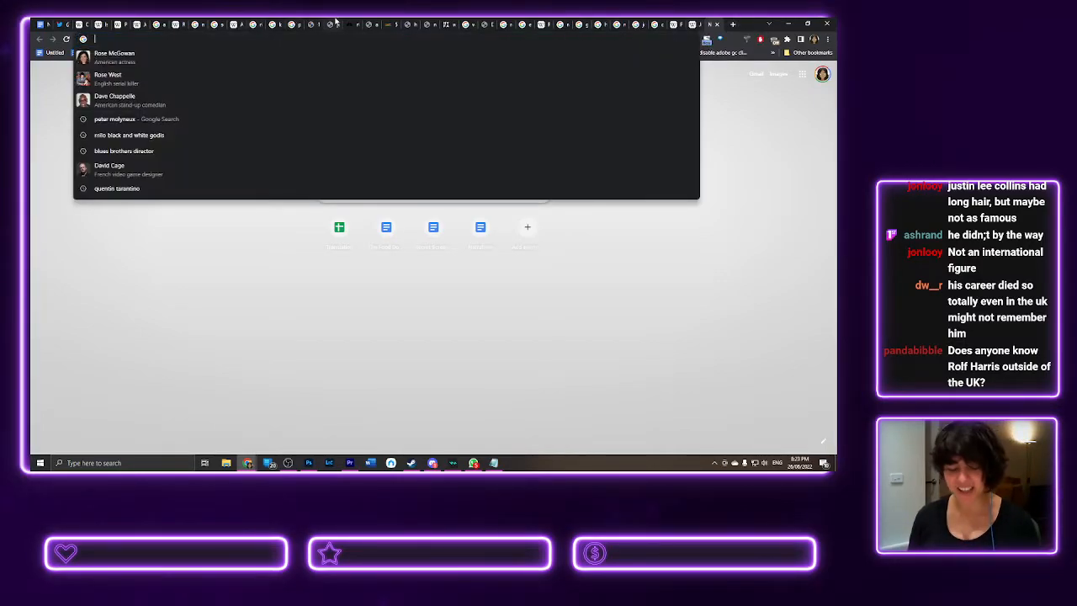
text( harris wiki)
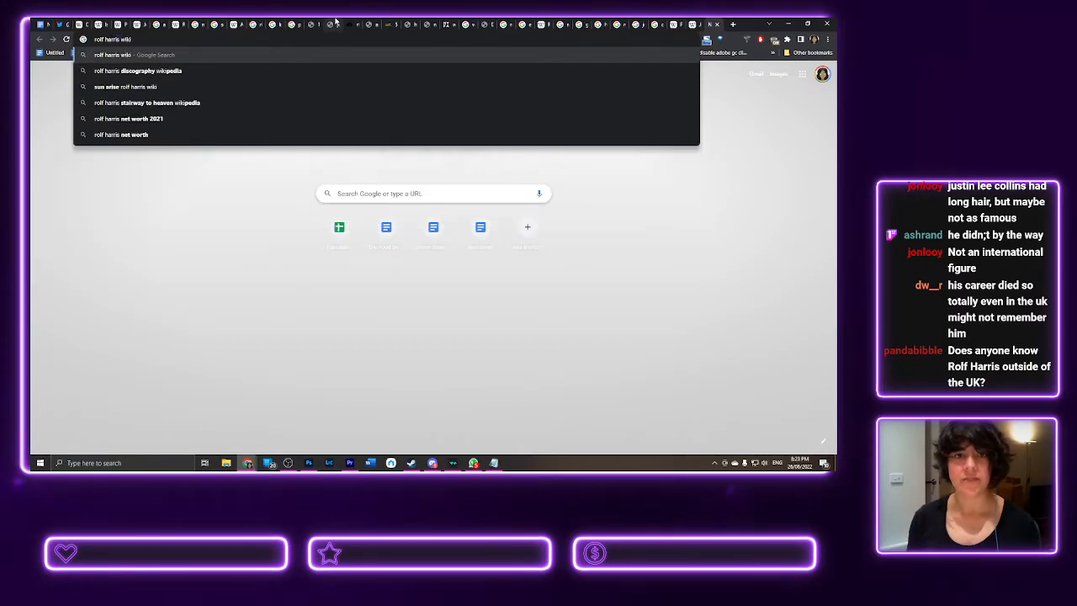
key(BackSpace)
key(BackSpace)
key(BackSpace)
key(BackSpace)
key(BackSpace)
key(Return)
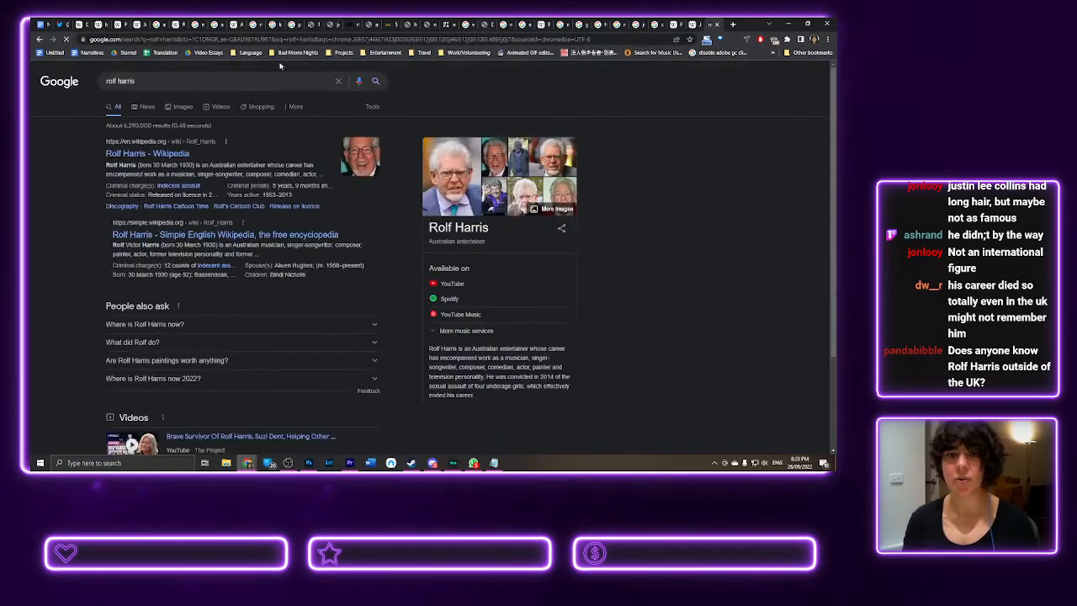
- Show the image results for Rolf Harris and limit them to large images
click(184, 108)
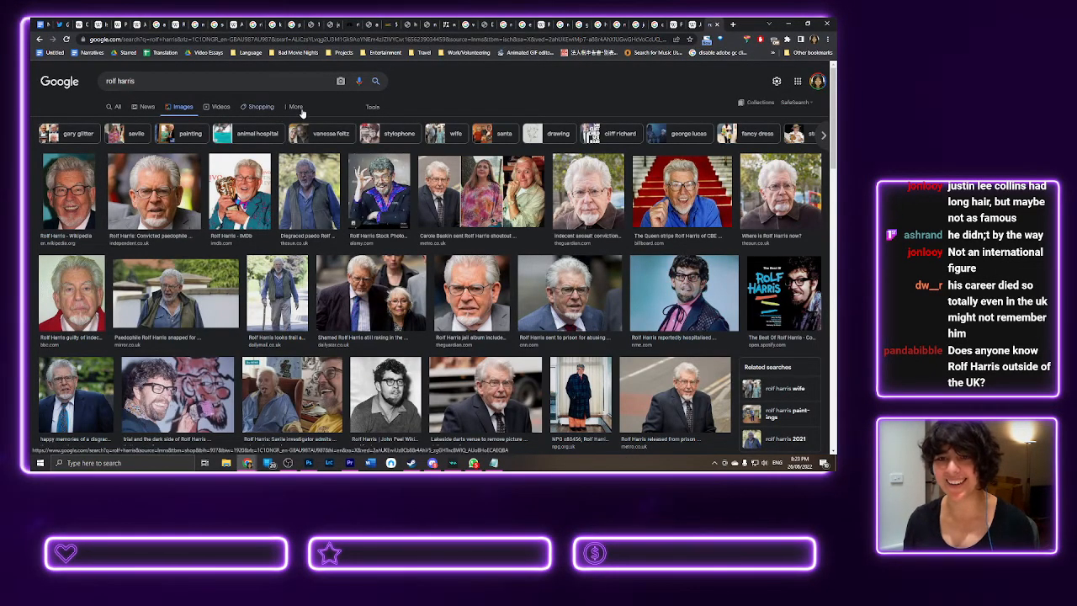
click(372, 107)
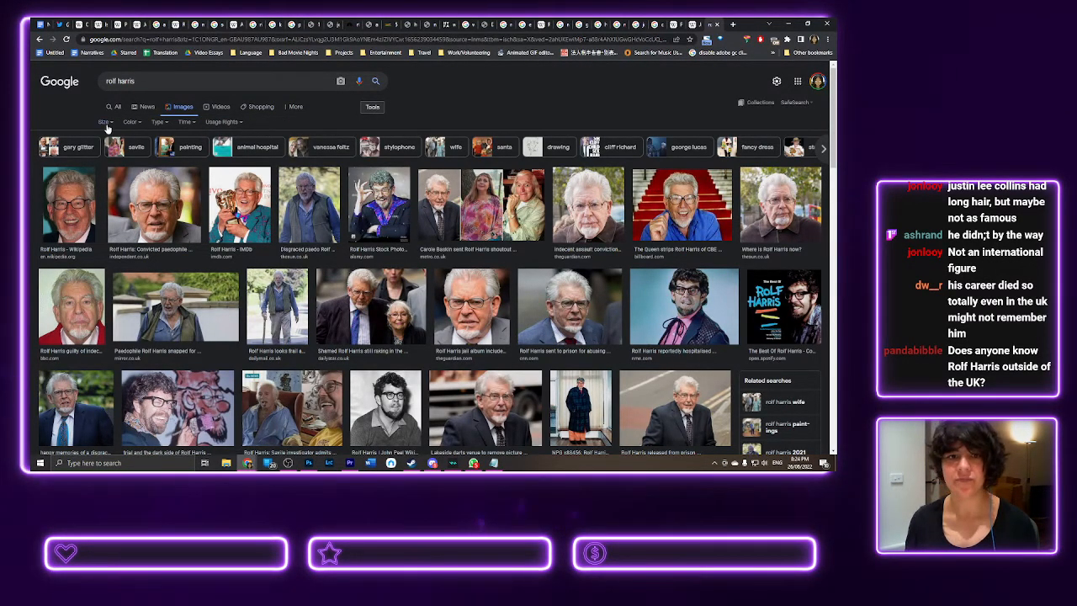
click(104, 121)
click(109, 157)
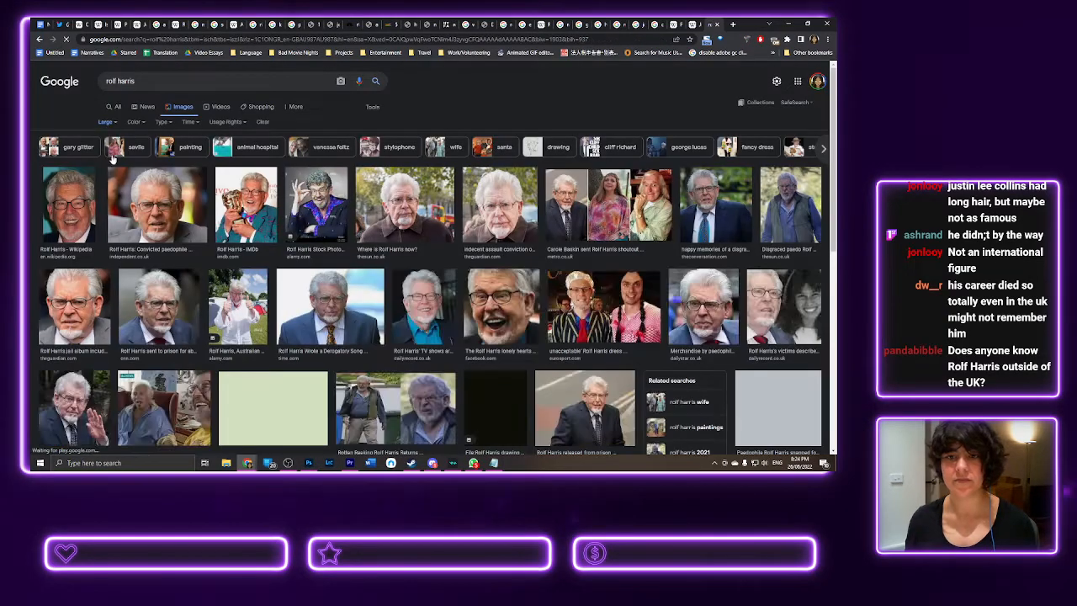
- Browse the large Rolf Harris image results for a suitable photo
scroll(165, 208, down, 3)
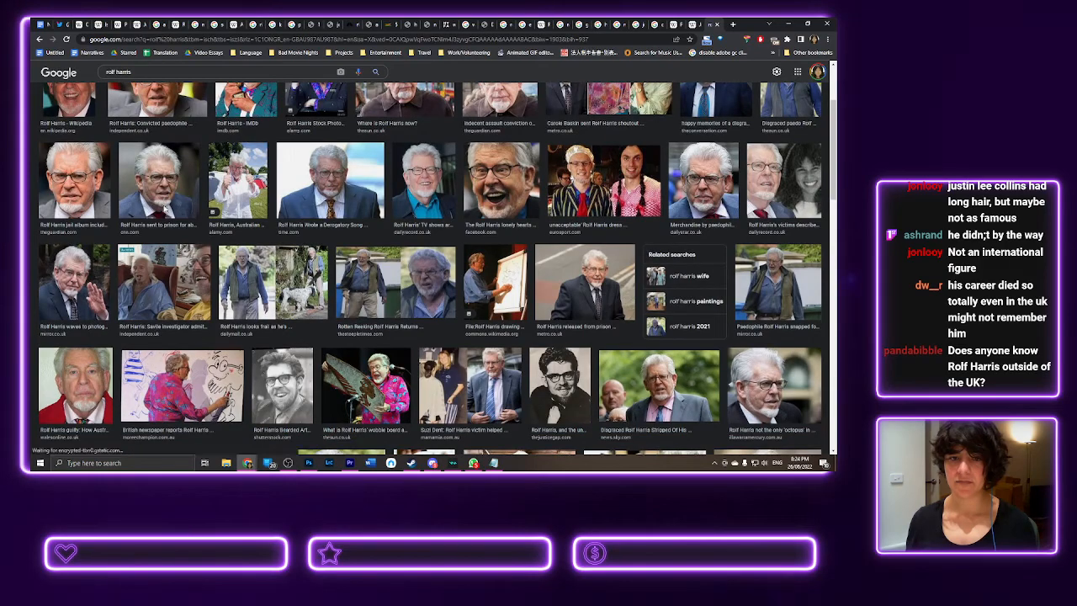
scroll(164, 210, down, 1)
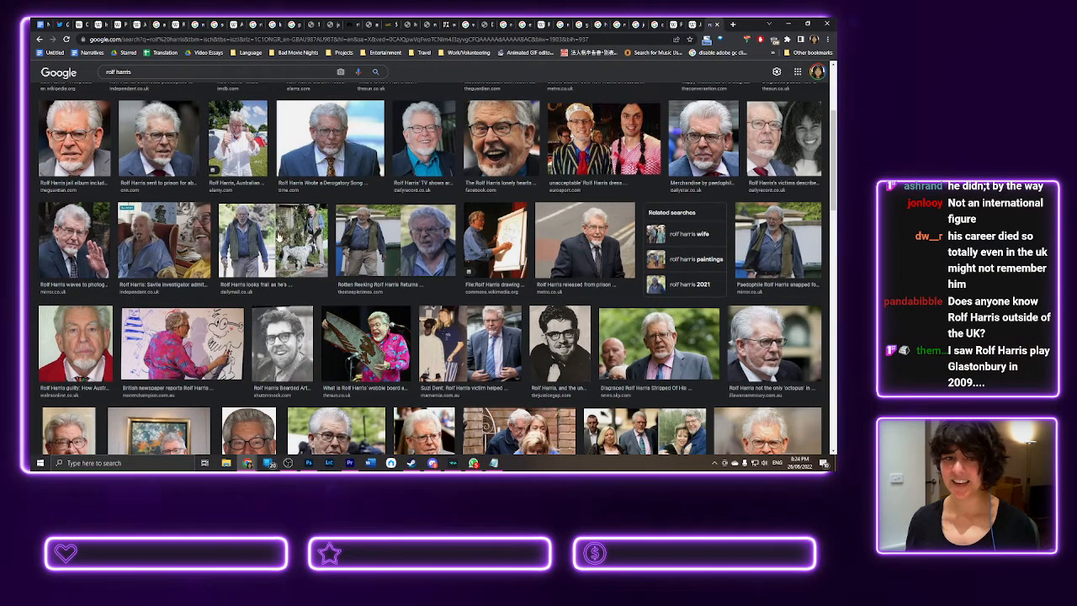
scroll(564, 249, down, 1)
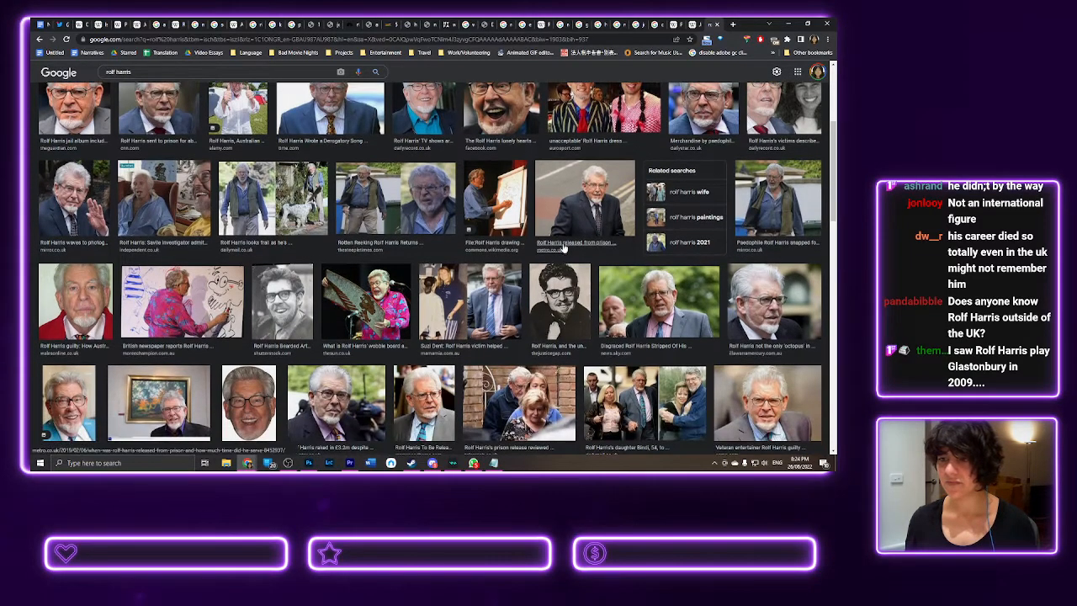
scroll(576, 215, down, 3)
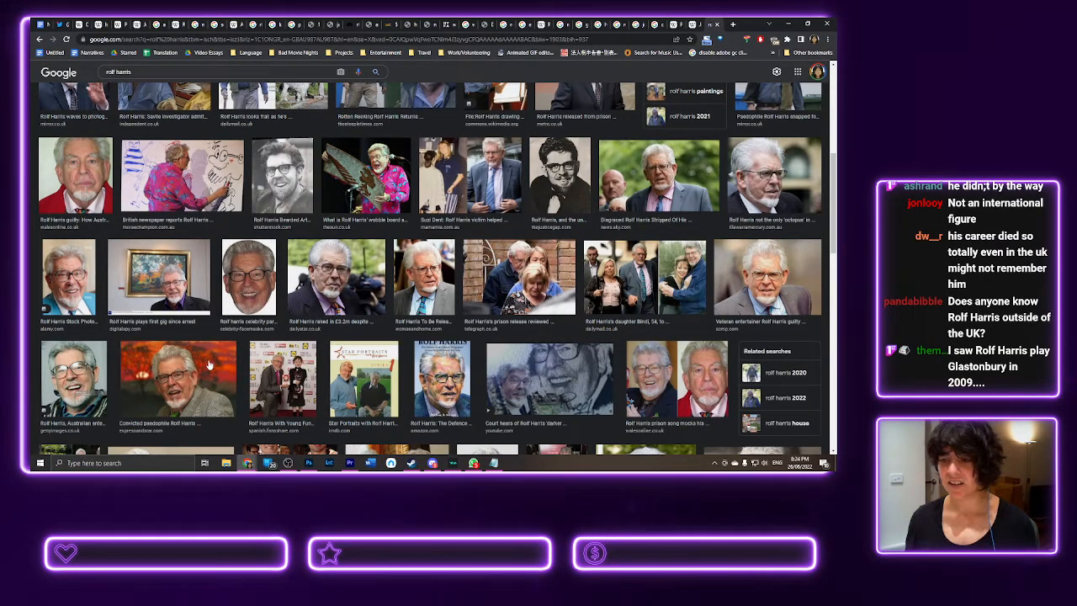
scroll(209, 364, down, 3)
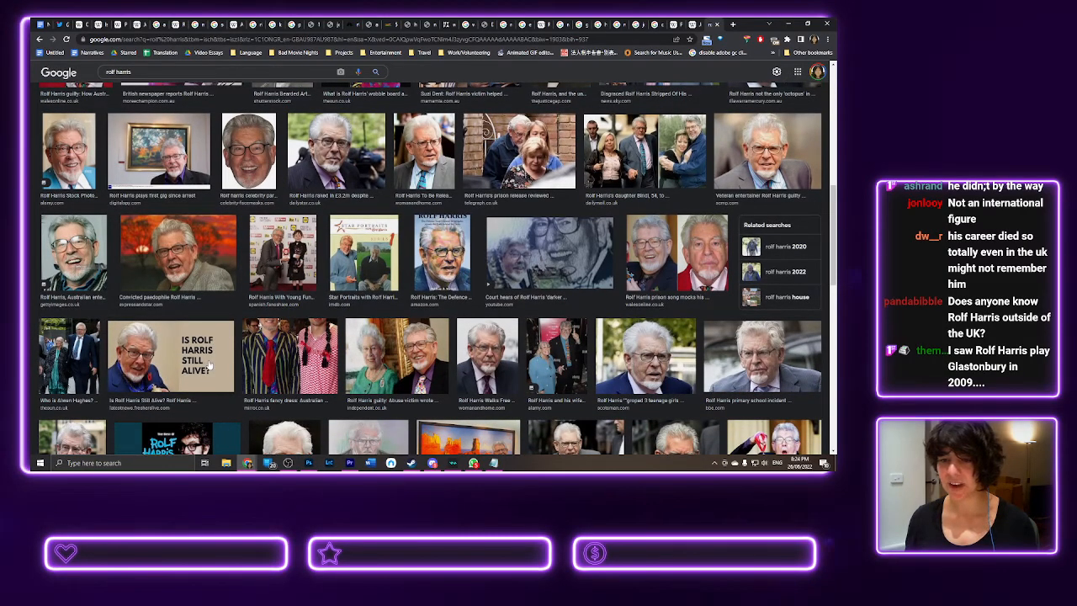
scroll(209, 363, down, 2)
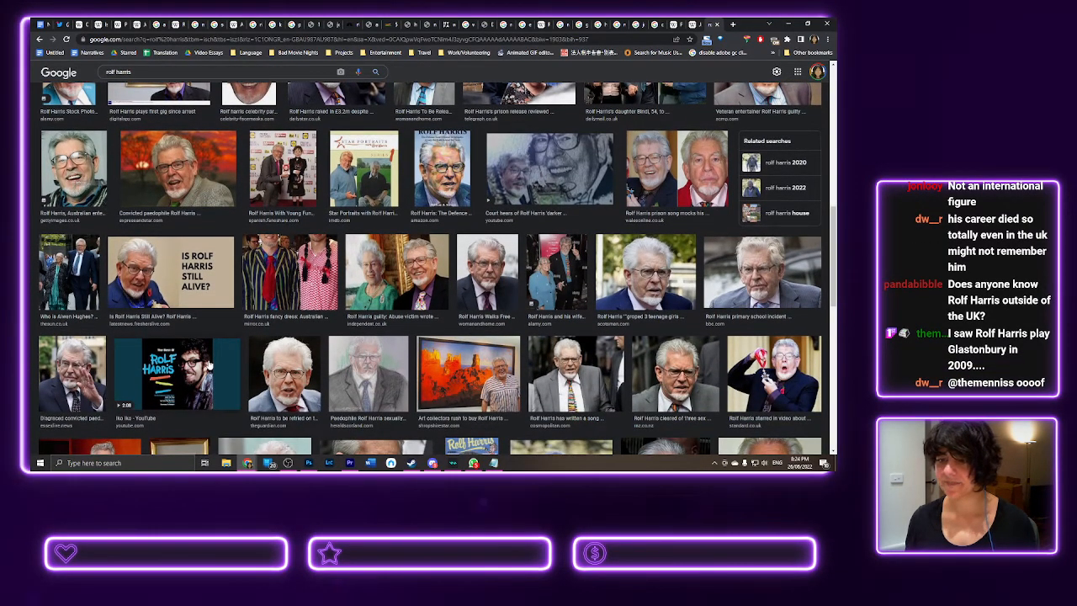
scroll(429, 269, up, 3)
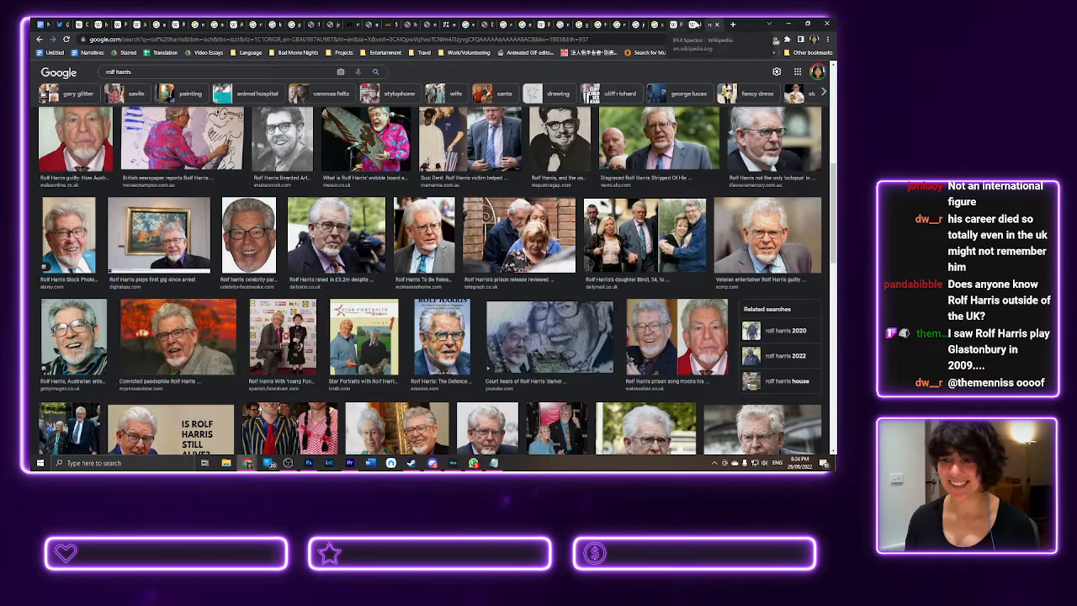
click(733, 25)
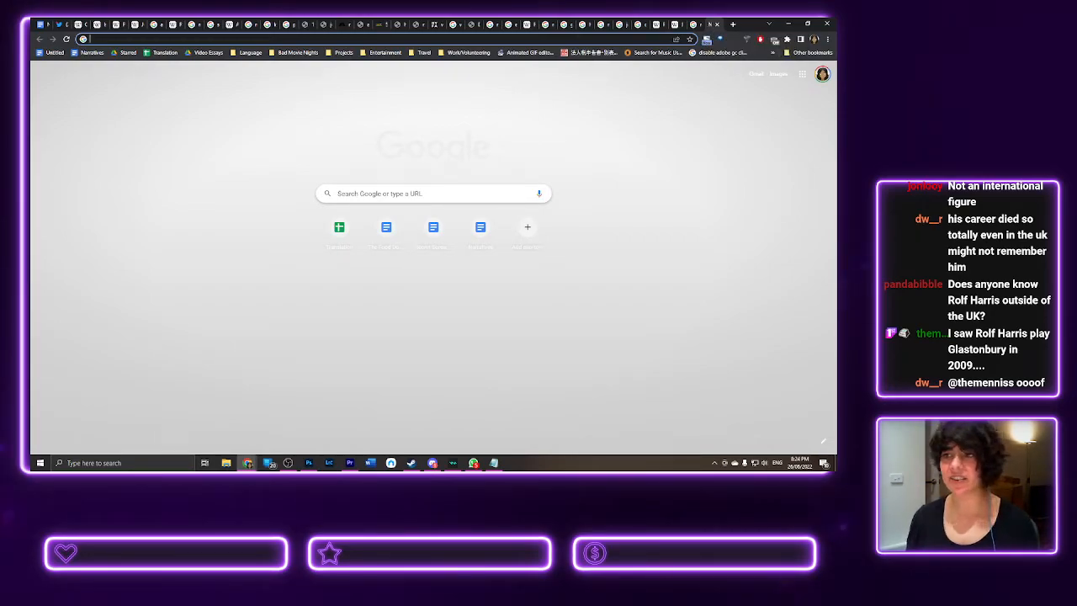
click(388, 39)
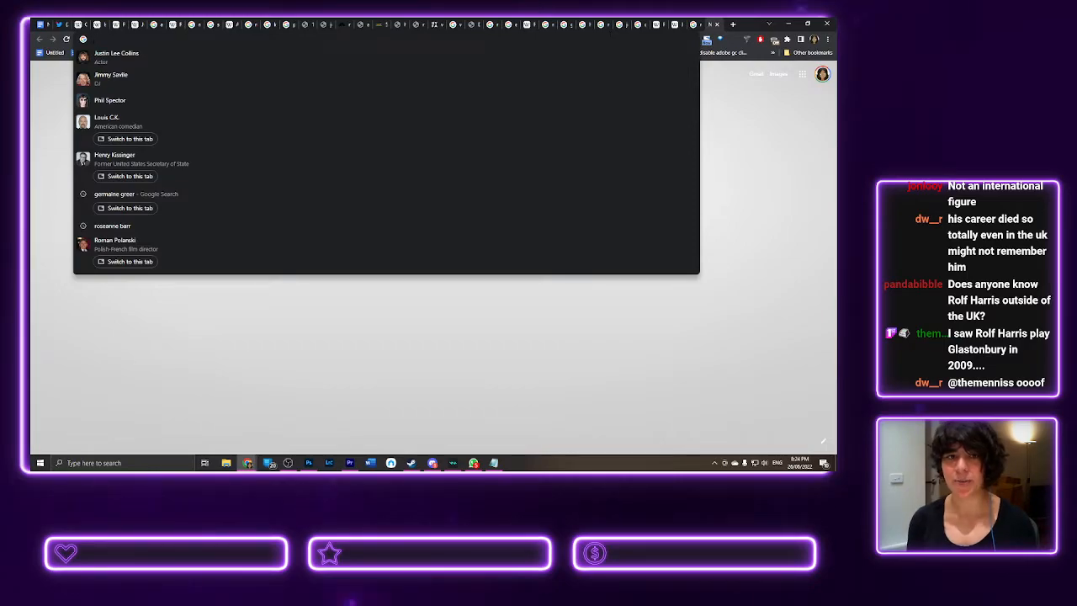
text(s)
key(Escape)
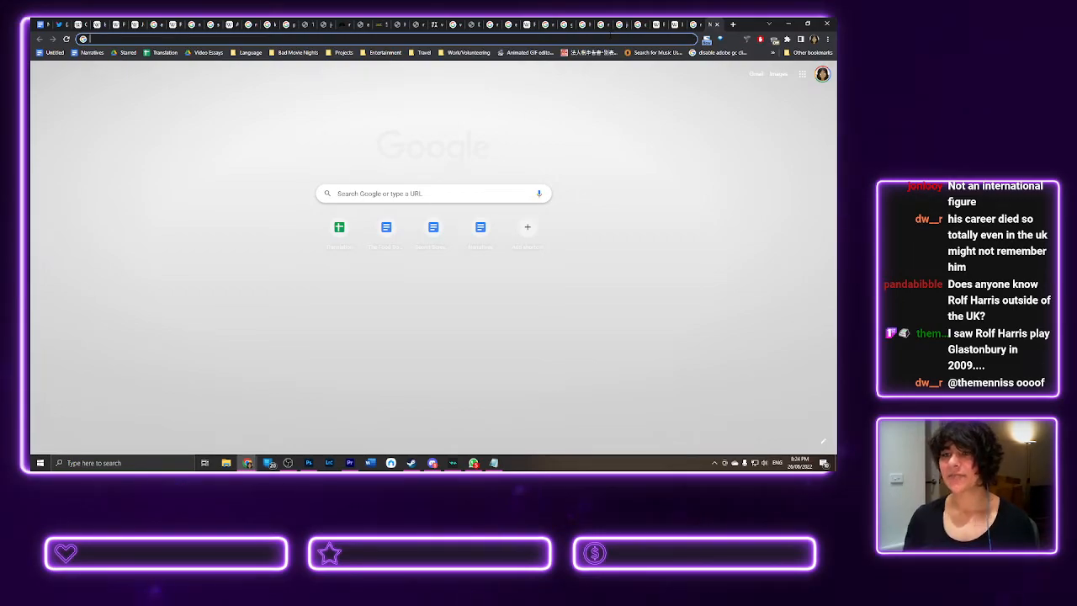
- Review the collected tabs in order, from the Picasso image results and the Salvador Dalí photo through to the David Cage photo
click(323, 25)
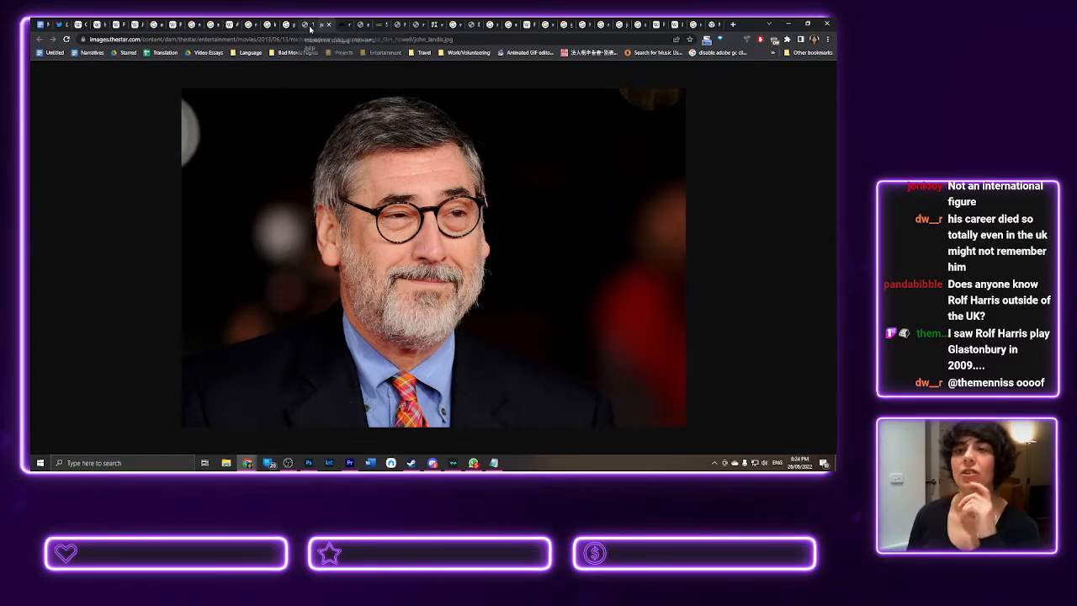
click(308, 26)
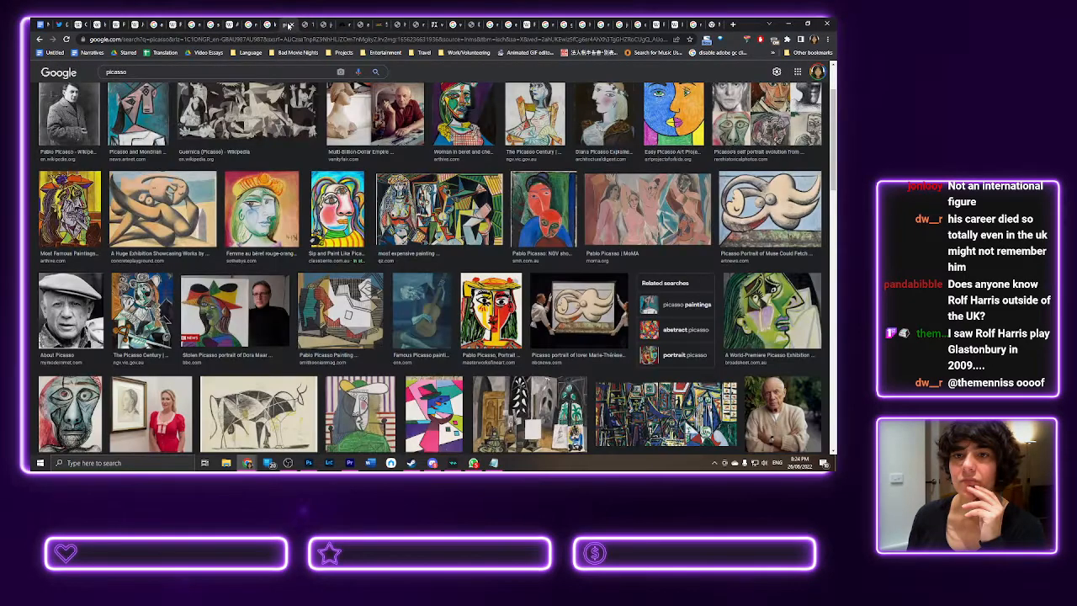
click(312, 25)
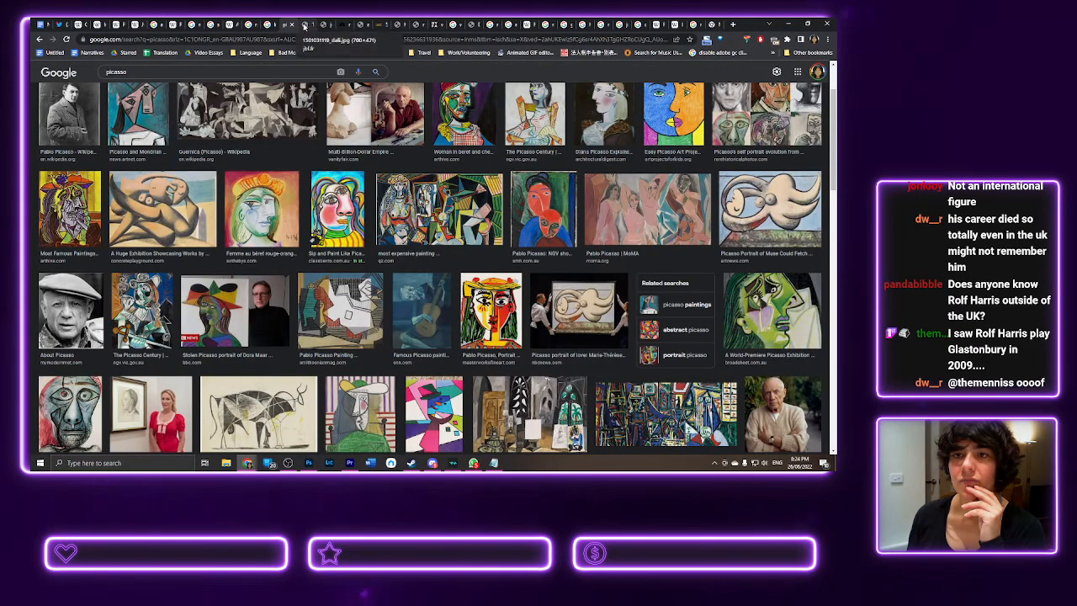
click(307, 25)
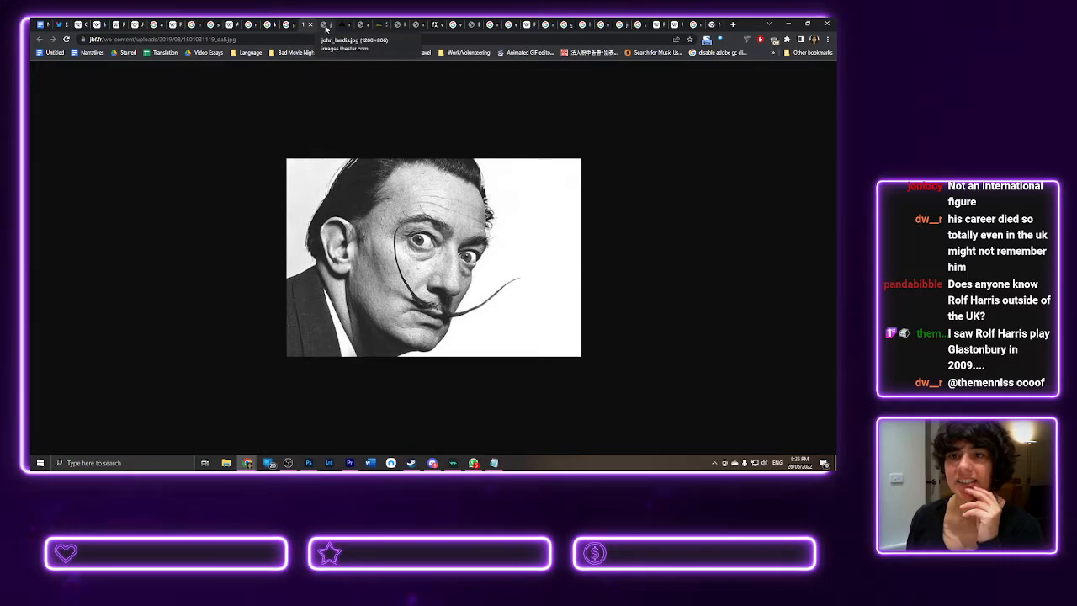
click(326, 25)
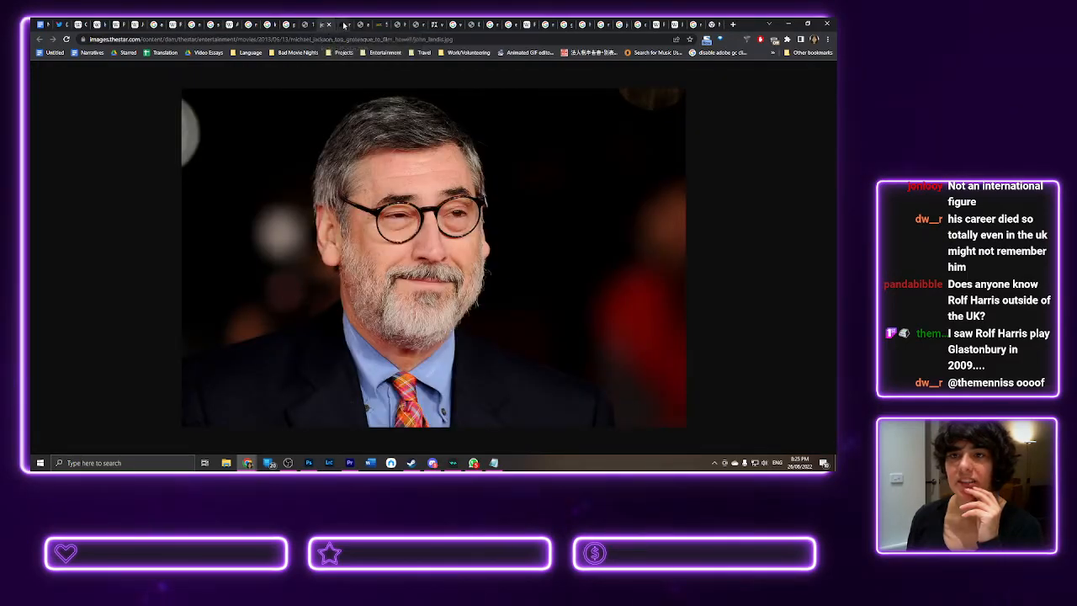
click(344, 25)
click(362, 25)
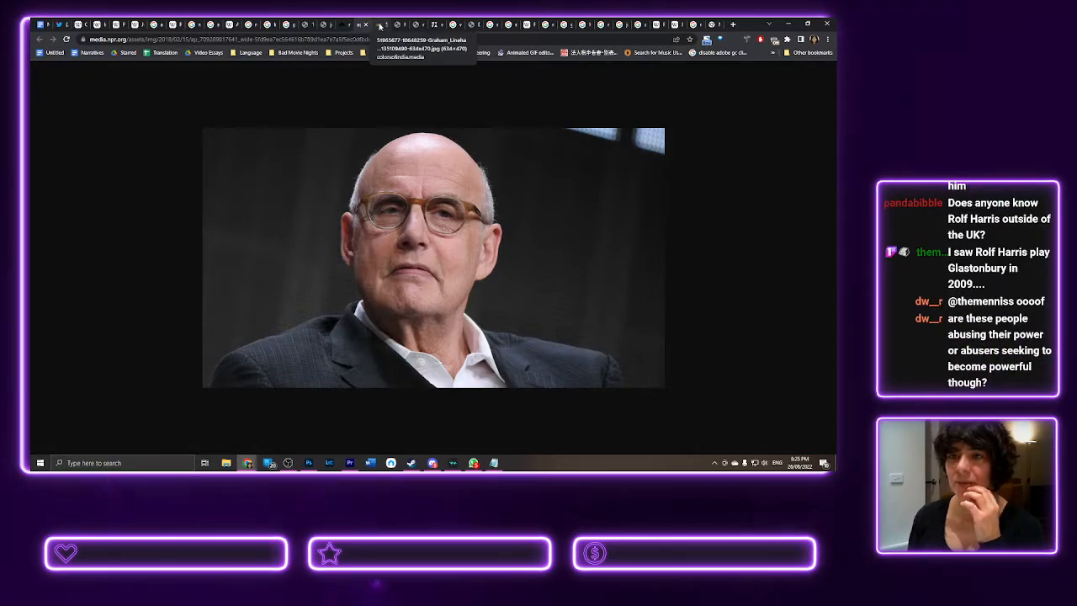
click(381, 25)
click(399, 25)
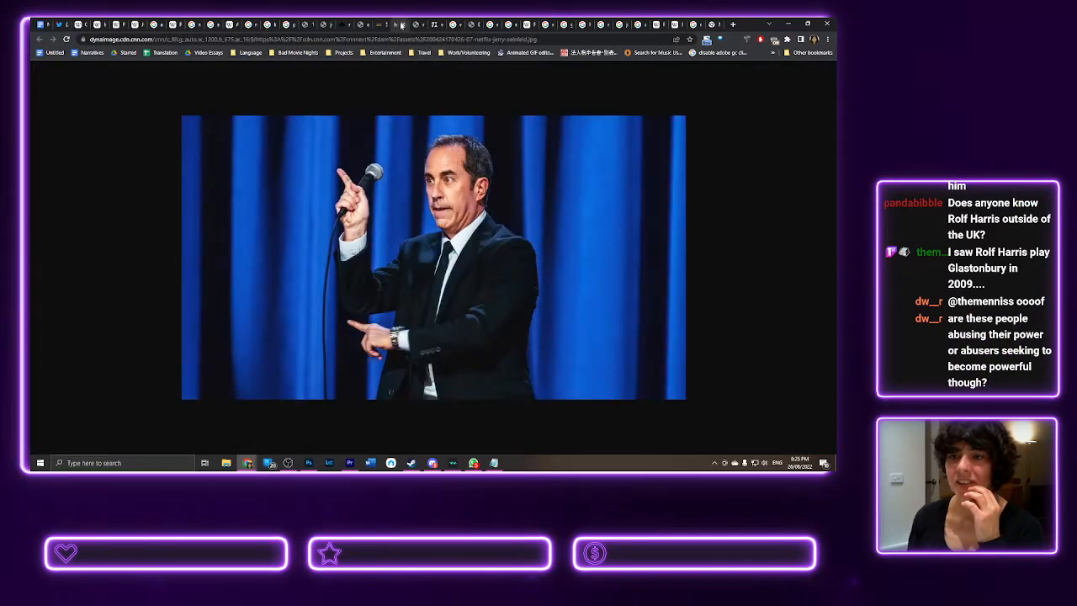
click(417, 25)
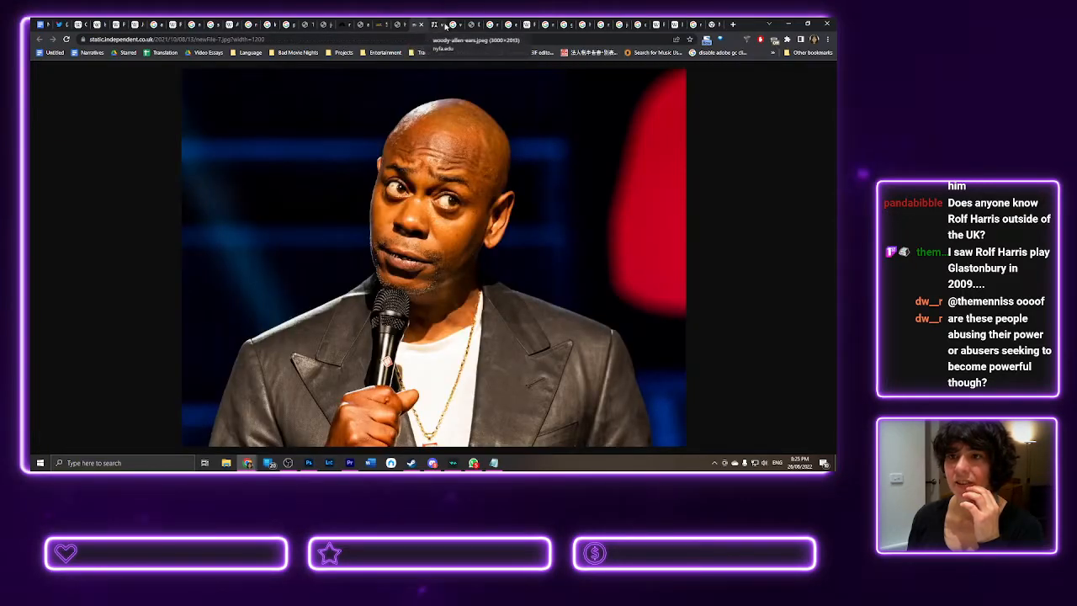
click(446, 25)
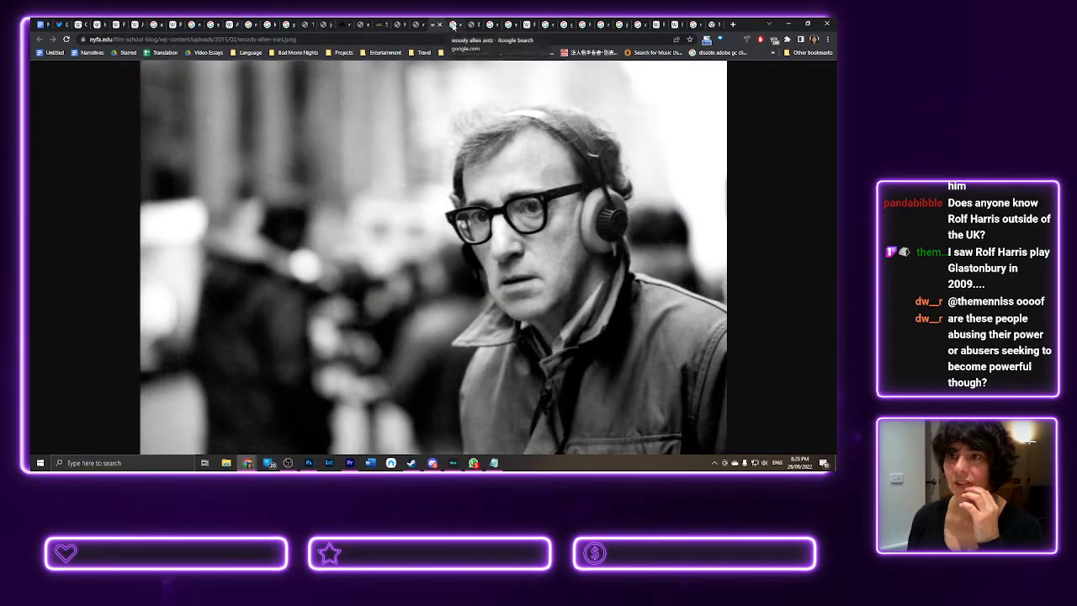
click(459, 25)
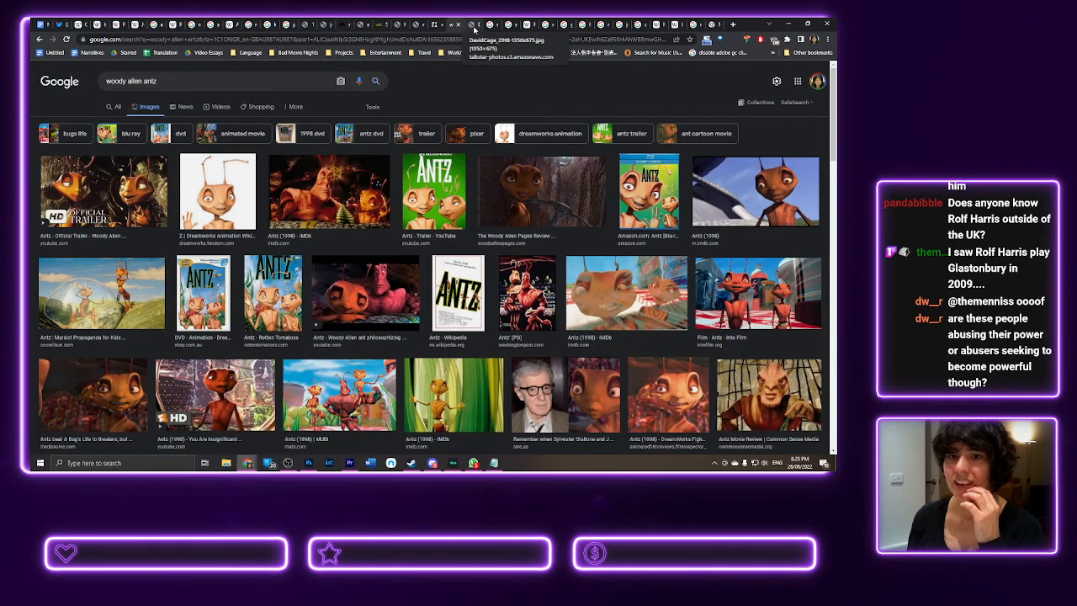
click(474, 27)
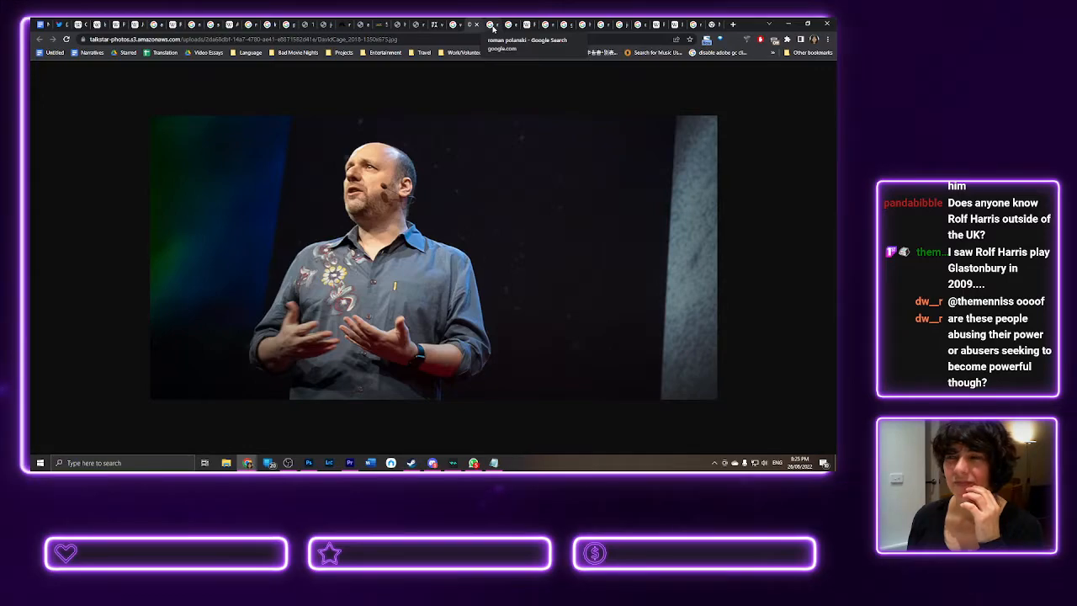
- Move the Roman Polanski image search tab in among the earlier tabs, and revisit the Woody Allen and David Cage tabs
click(493, 28)
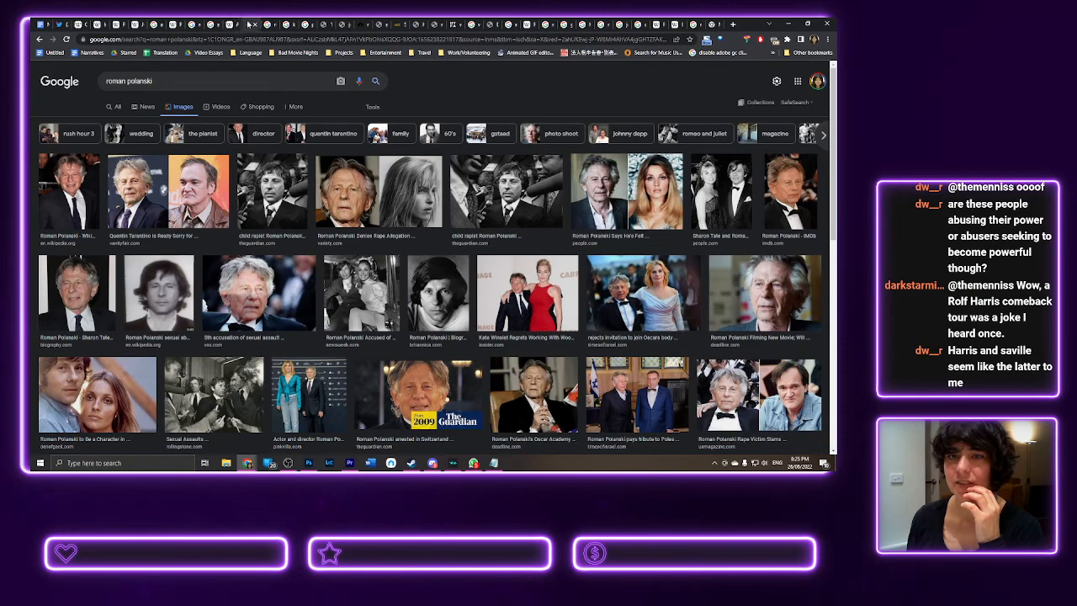
click(452, 25)
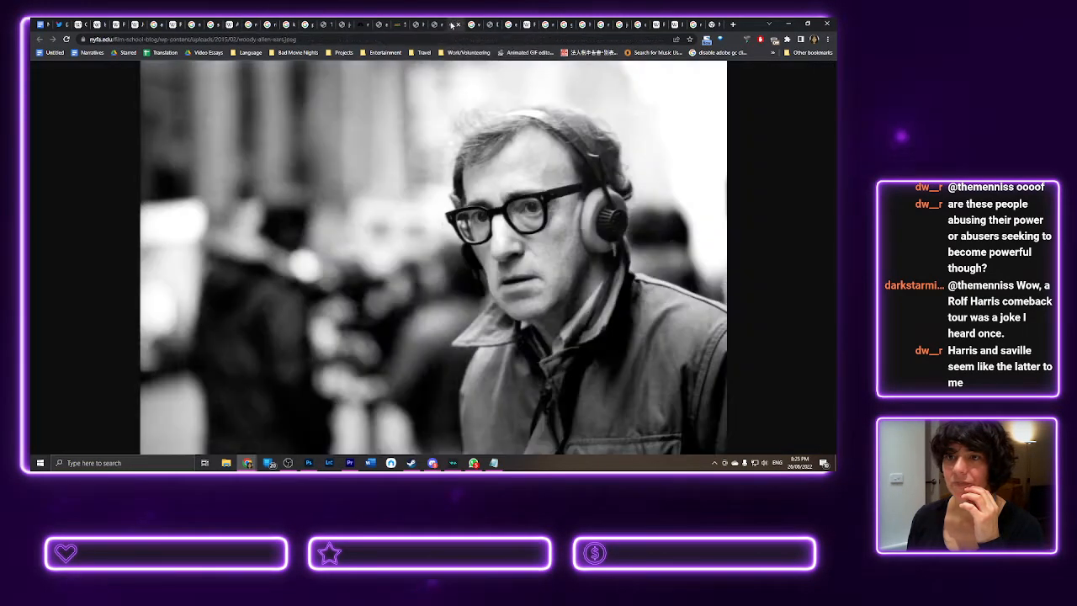
click(474, 25)
click(492, 25)
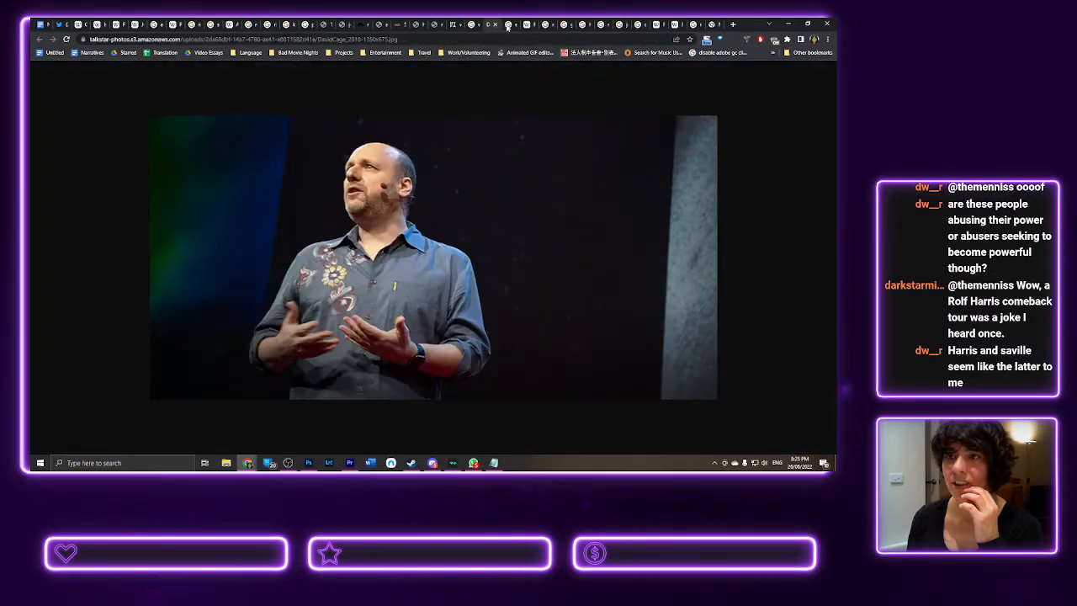
- Move the Ellen DeGeneres search tab in among the earlier tabs and place the Roseanne Barr article tab just before it
click(509, 27)
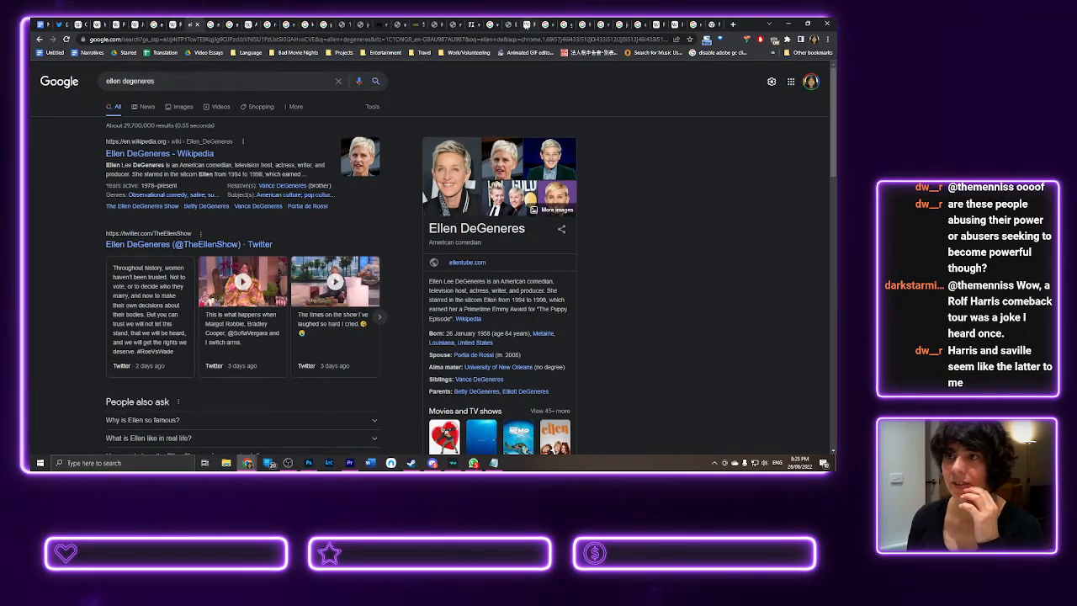
click(527, 25)
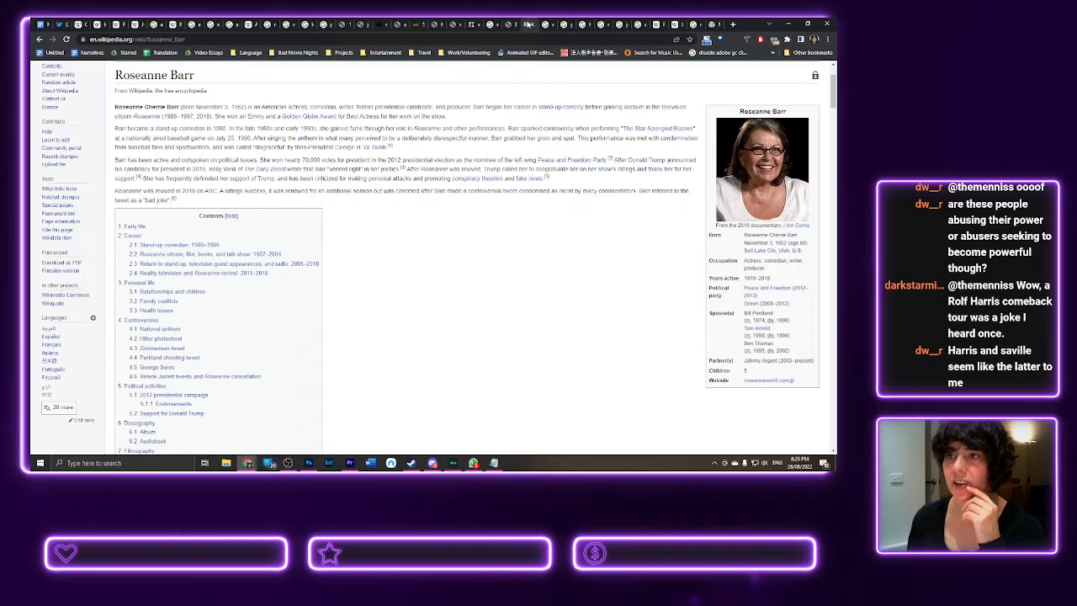
drag(527, 25, 193, 26)
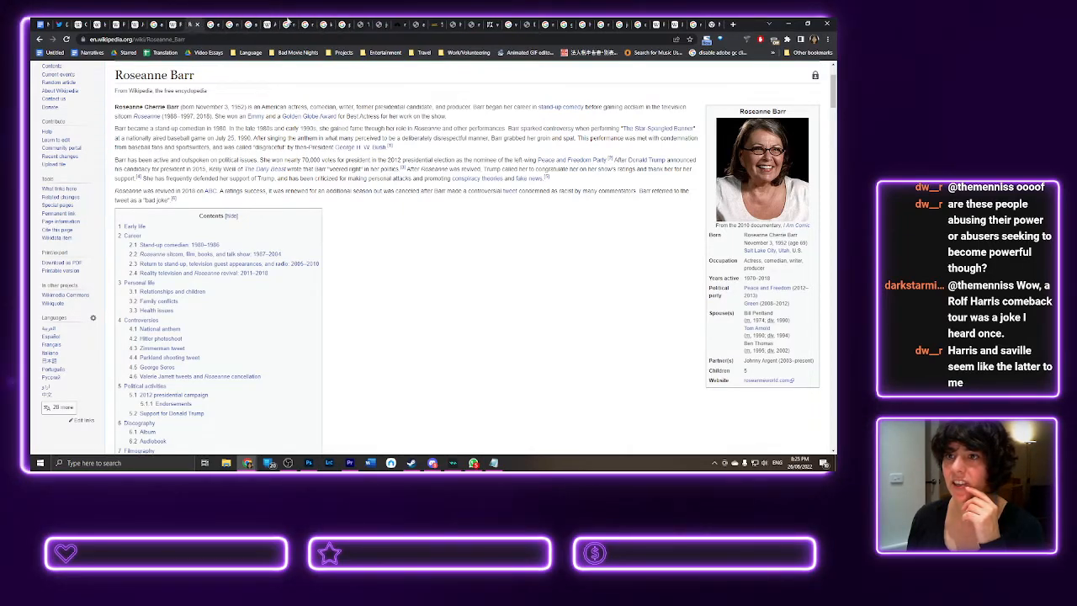
click(491, 25)
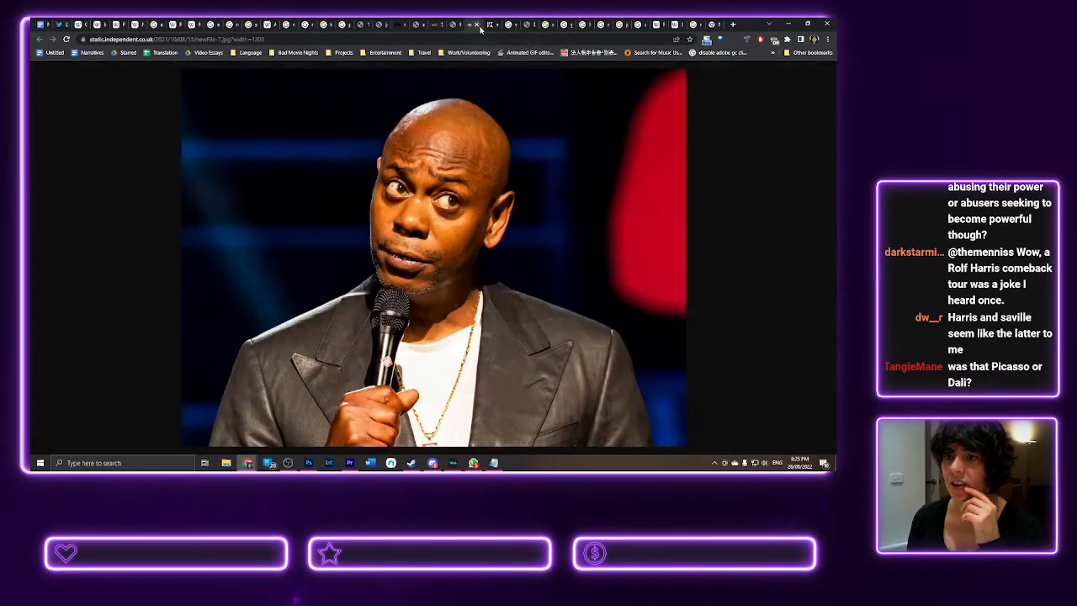
- Look over the Woody Allen and David Cage tabs, and move the Michael Richards search tab in among the earlier tabs
click(509, 25)
click(525, 25)
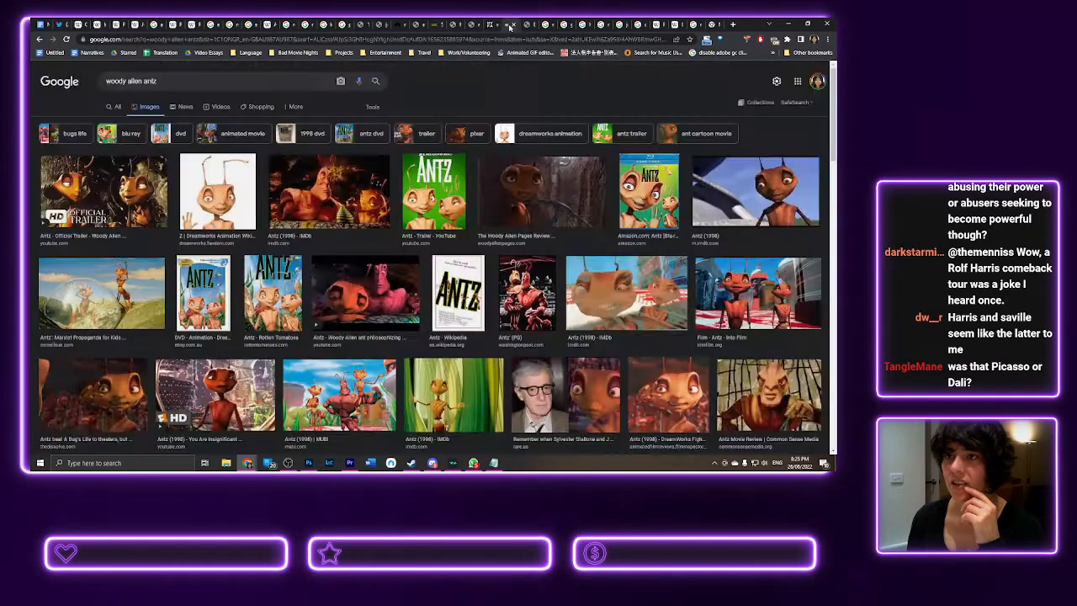
click(526, 25)
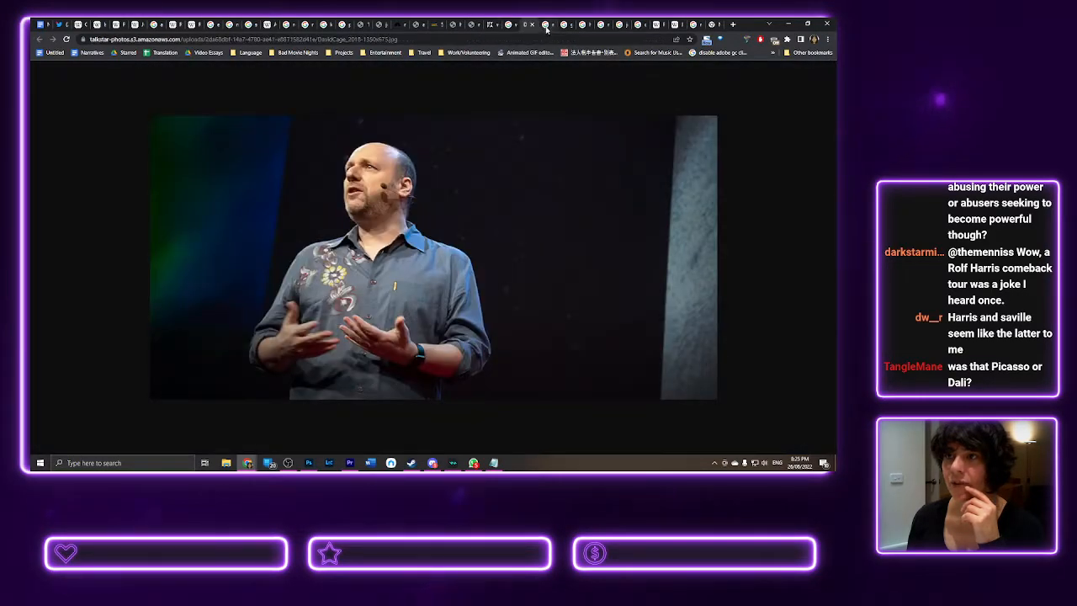
click(545, 26)
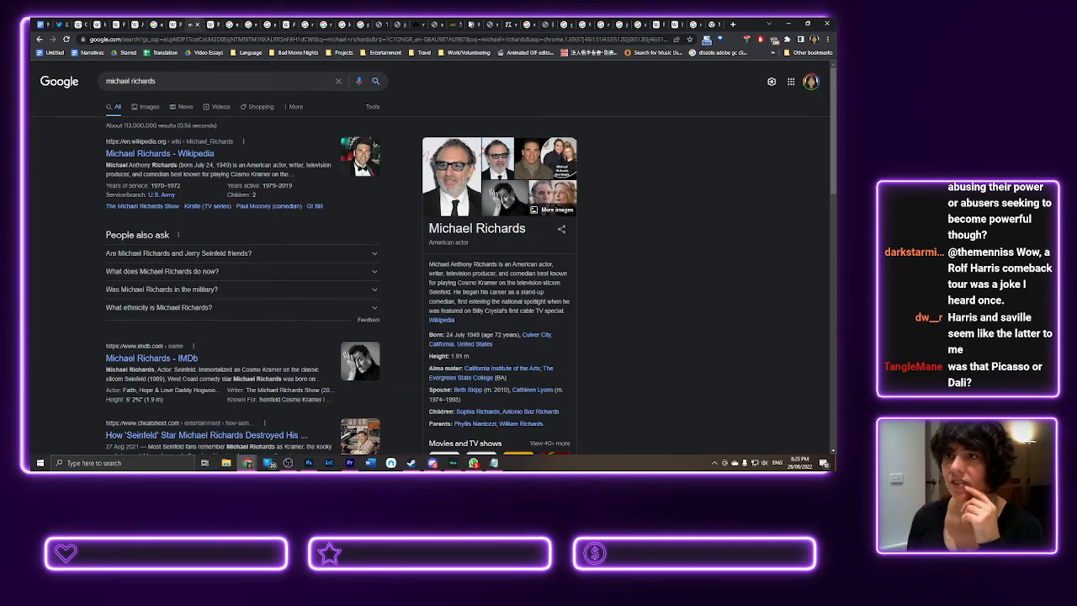
- Move the Germaine Greer image search tab and the Henry Kissinger search tab in among the earlier tabs
click(526, 26)
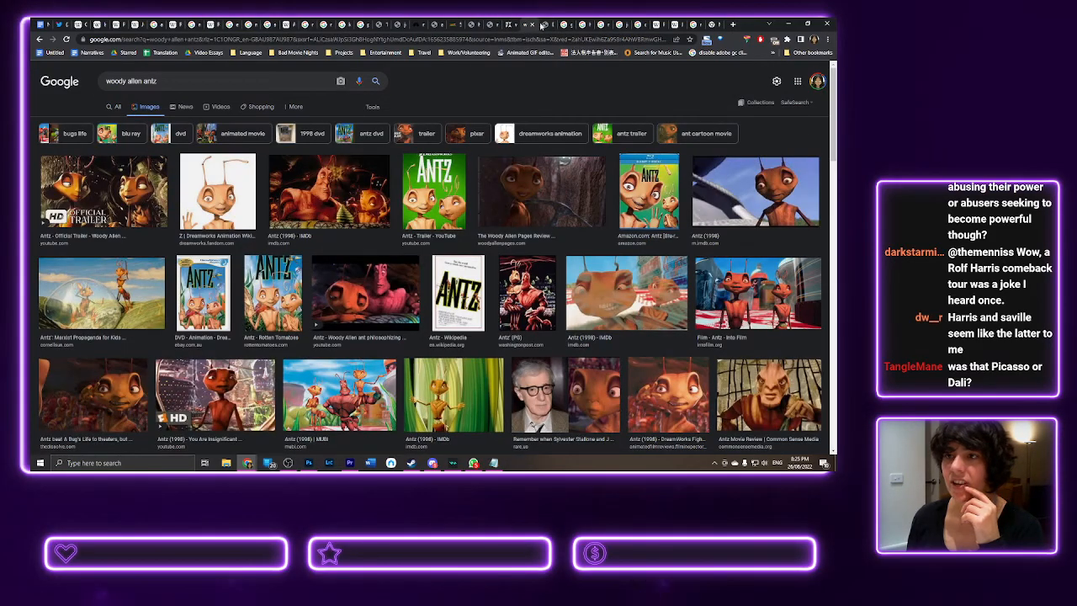
click(544, 26)
click(567, 26)
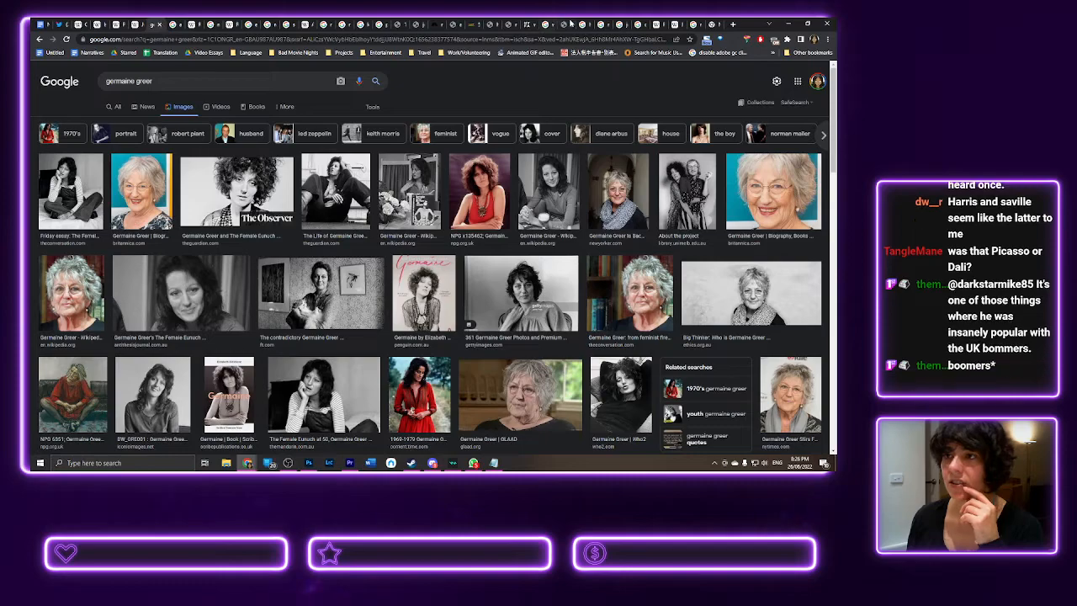
click(577, 25)
click(585, 26)
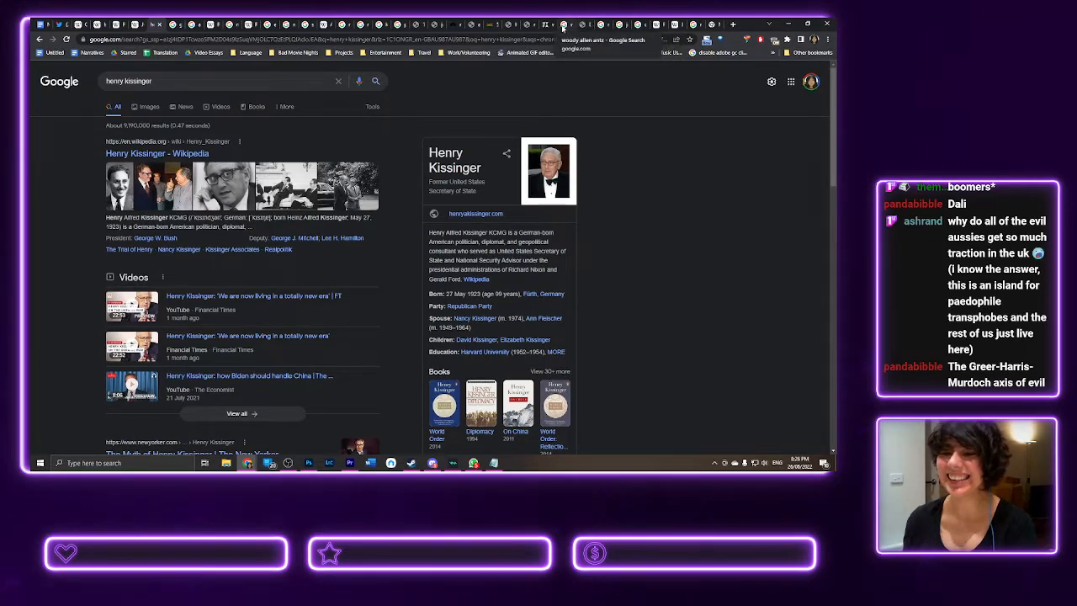
- Place the Woody Allen tab after the David Cage photo, and review the remaining tabs from Nobuhiro Watsuki through Jimmy Savile to Rolf Harris
click(563, 27)
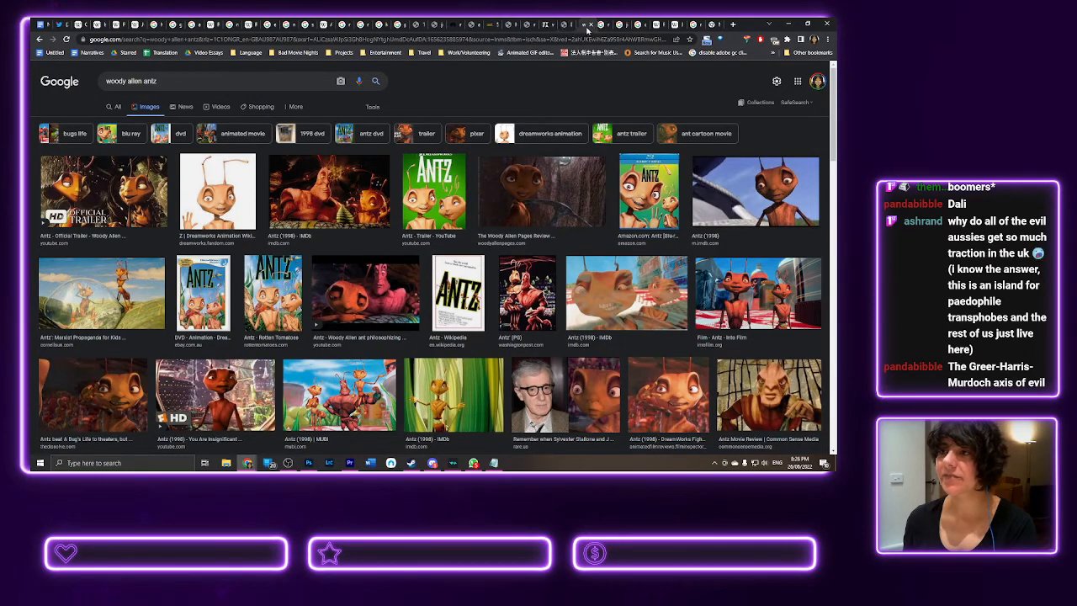
click(601, 26)
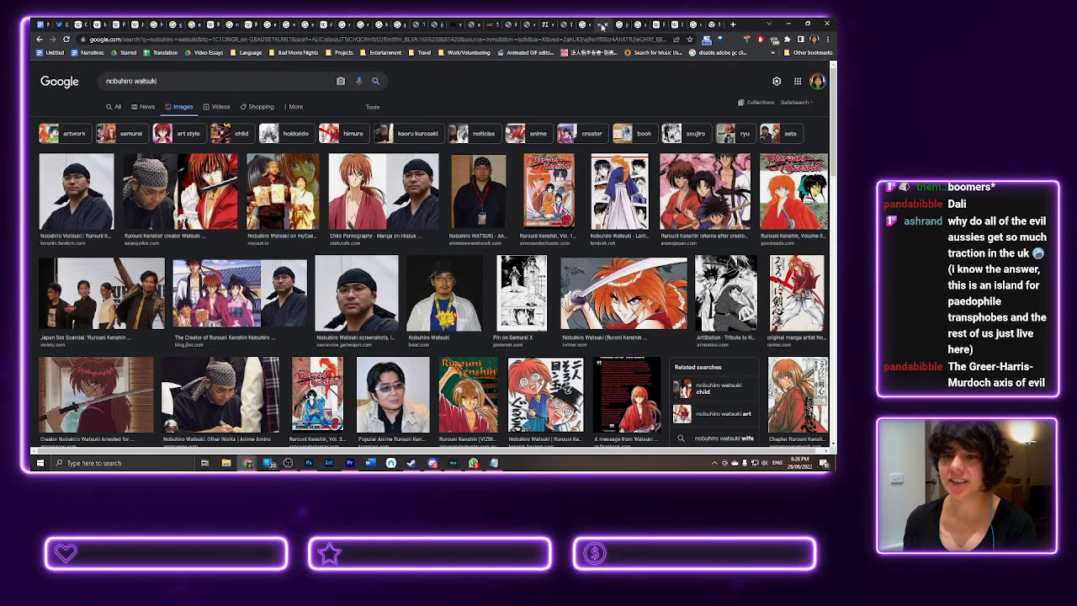
click(620, 25)
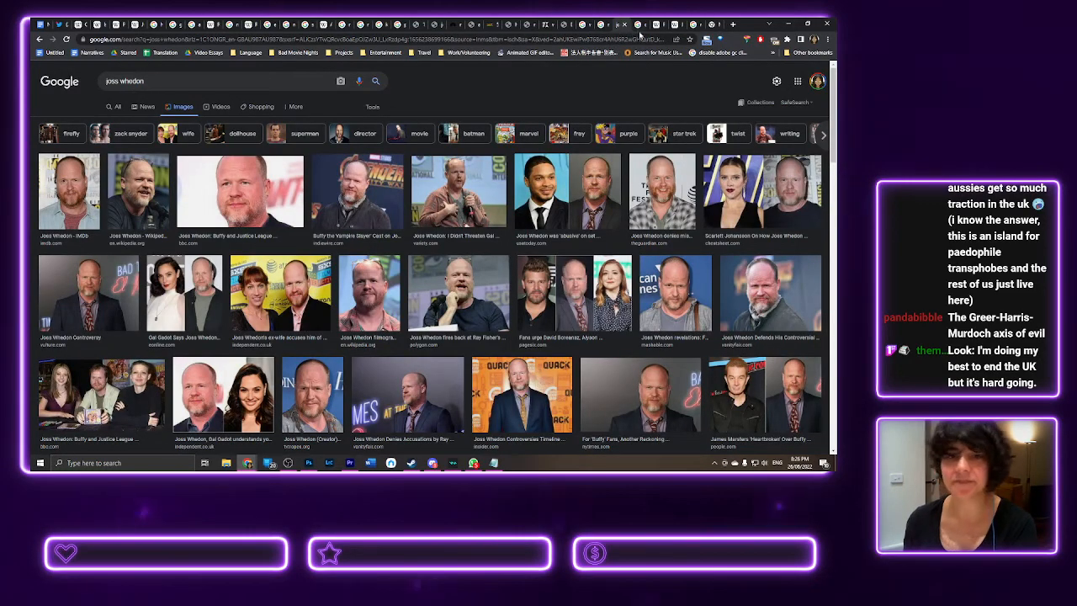
click(641, 27)
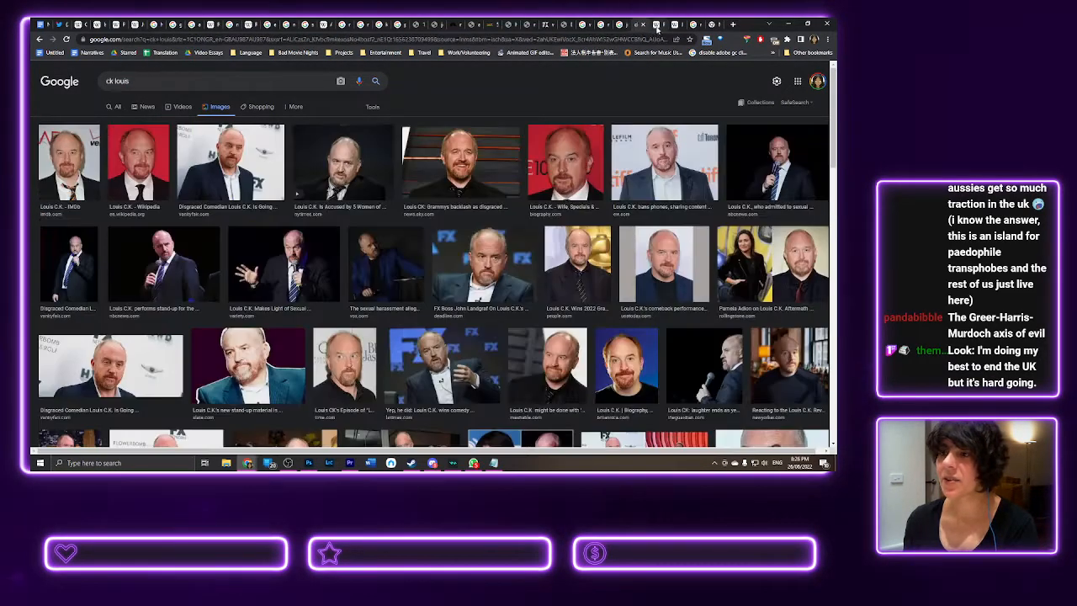
click(658, 27)
click(674, 28)
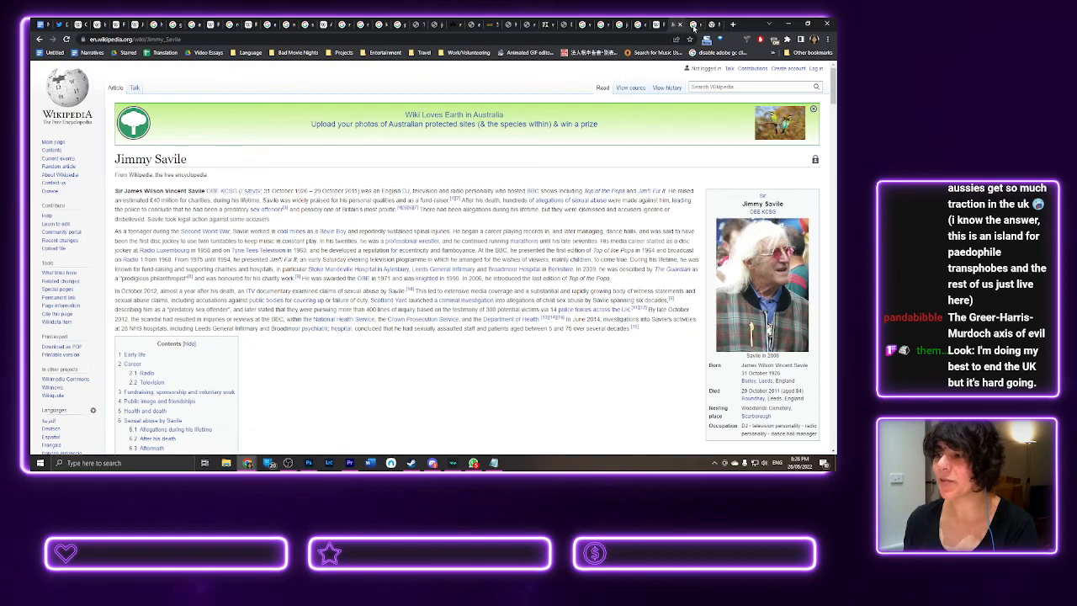
click(694, 27)
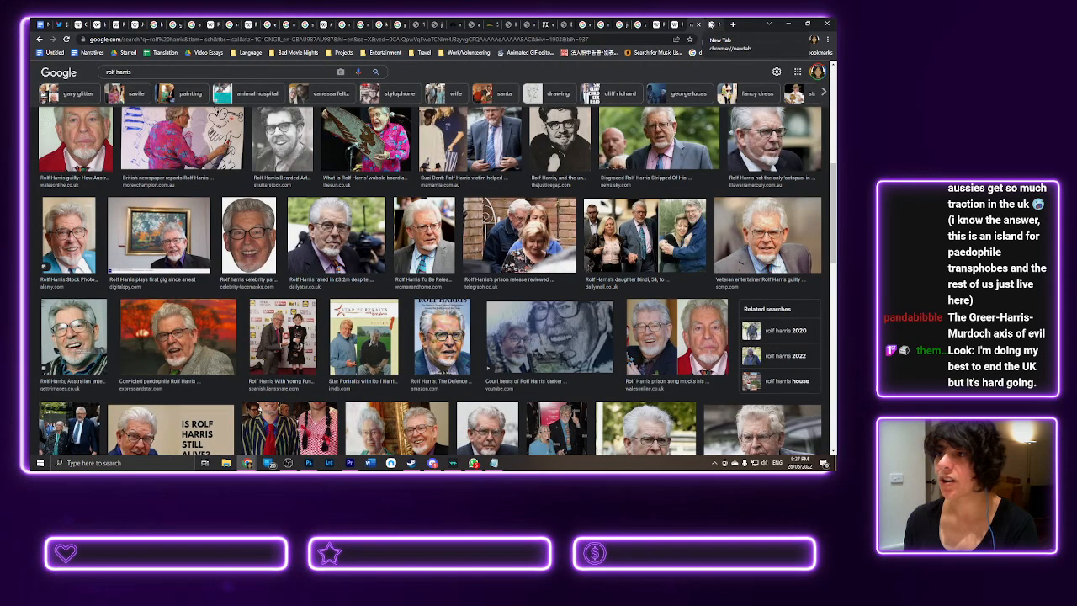
- Search the web for Allison Mack in the blank tab
click(711, 25)
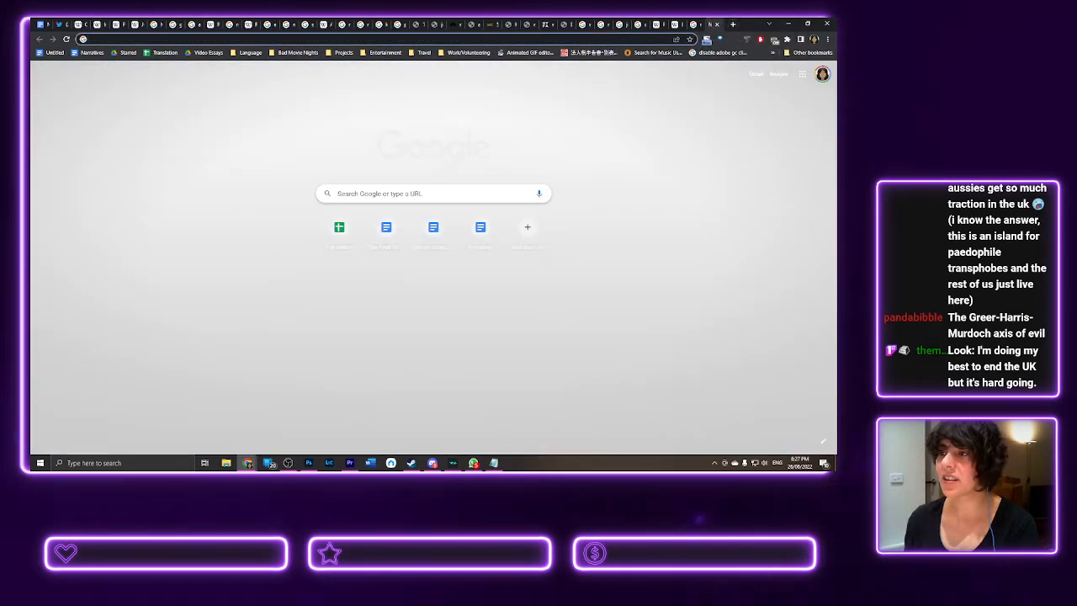
click(396, 391)
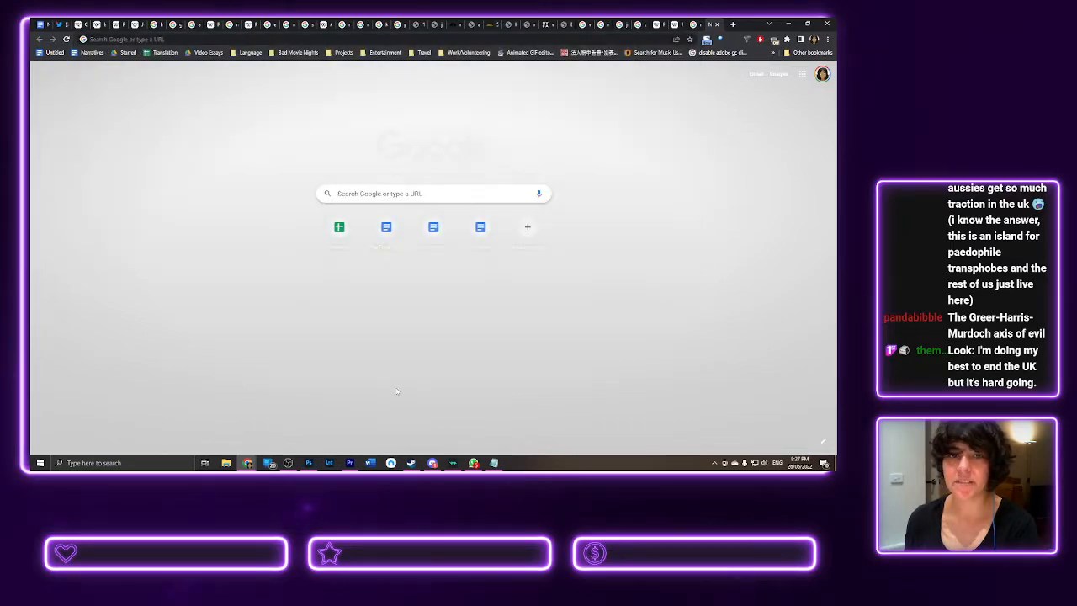
click(194, 39)
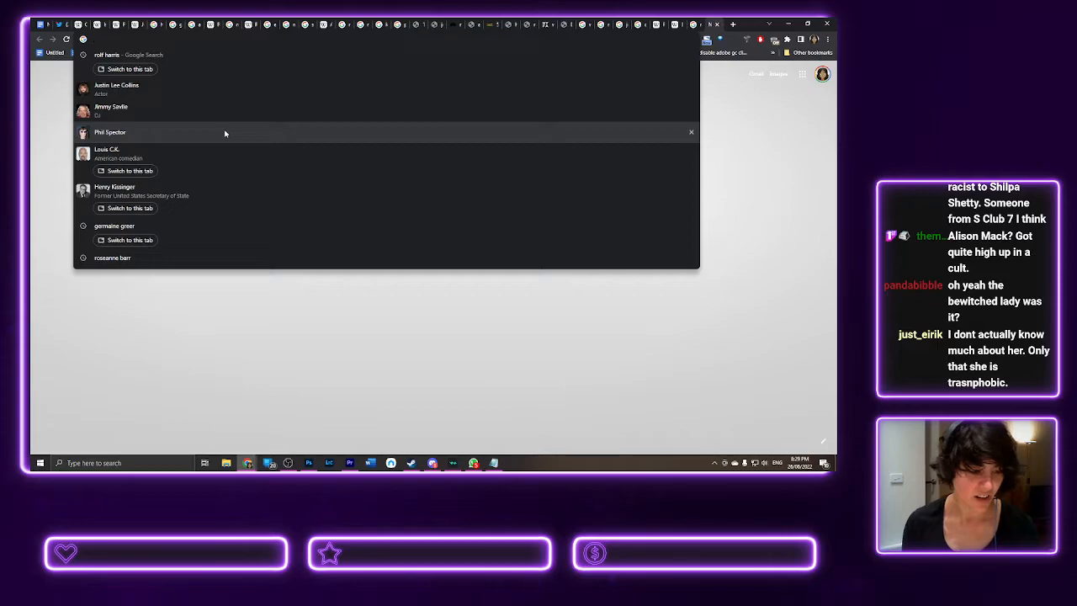
text(alison mack)
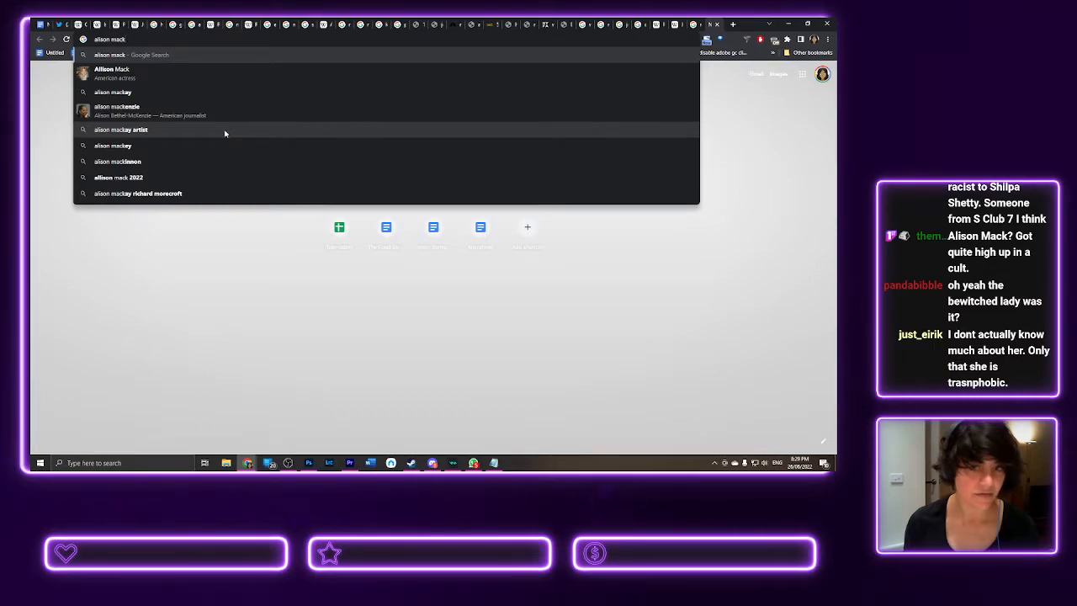
key(Down)
key(Return)
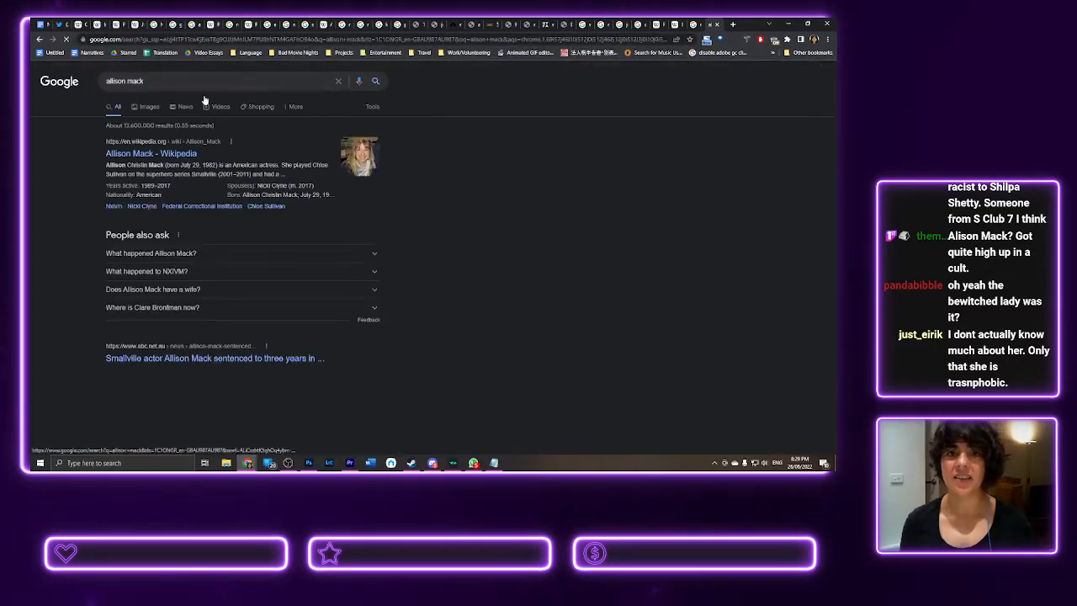
- Show the image results for Allison Mack, limit them to the Large size, and browse them
click(151, 107)
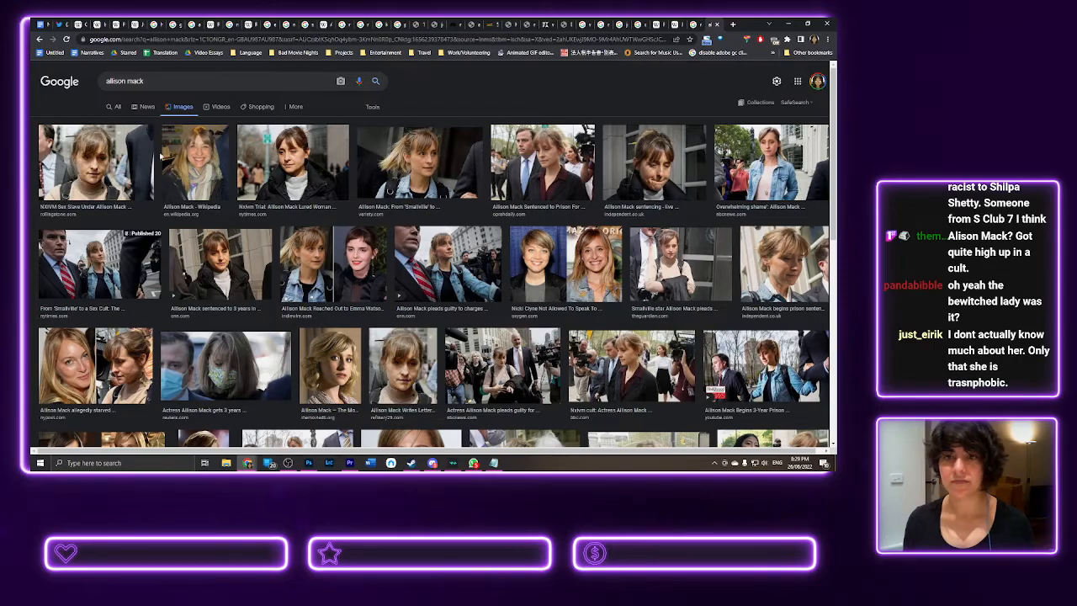
click(373, 107)
click(105, 122)
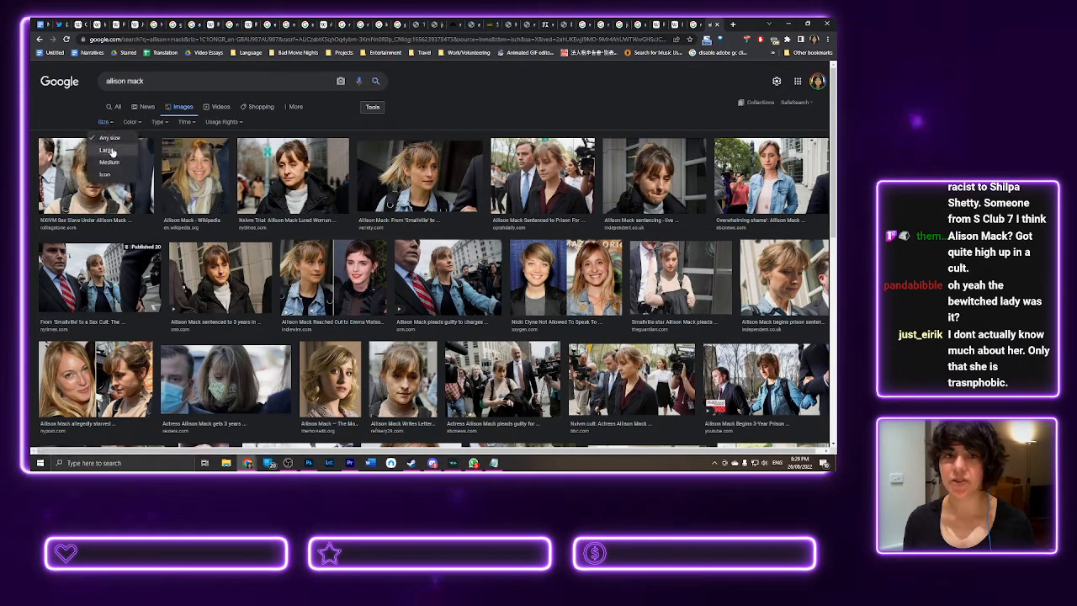
click(113, 152)
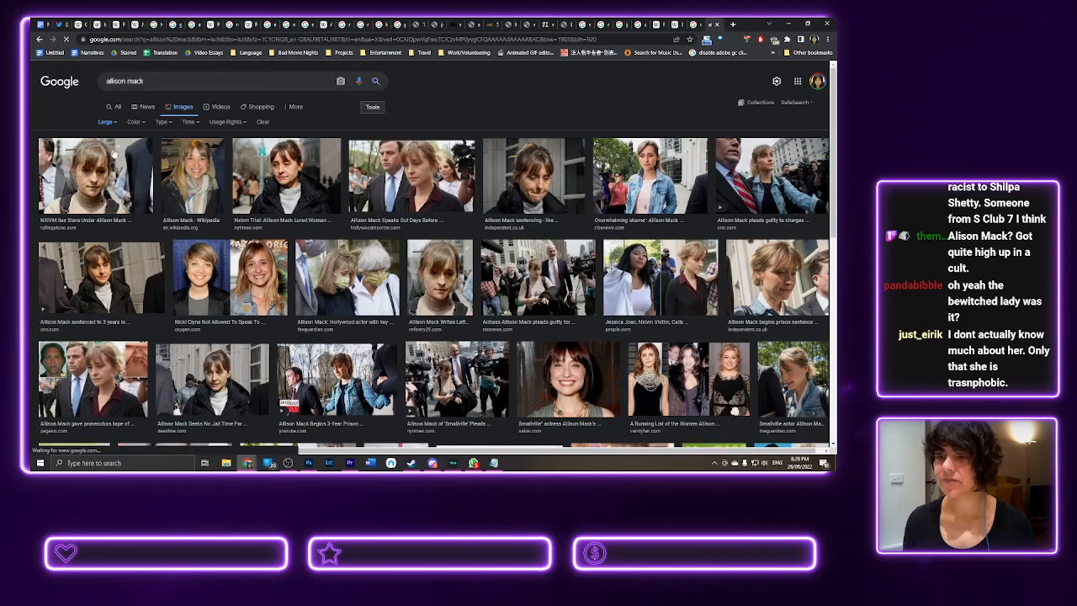
scroll(407, 293, down, 3)
scroll(407, 293, up, 3)
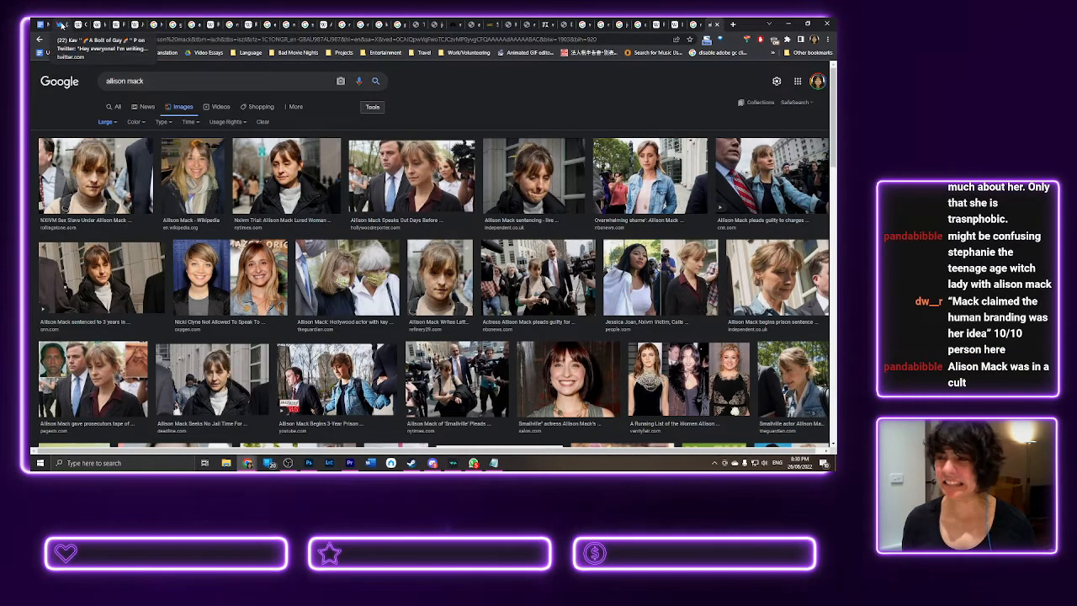
- Read through further replies in the Twitter thread for more names, down to the one suggesting Mother Theresa and Aung San Suu Kyi
click(61, 25)
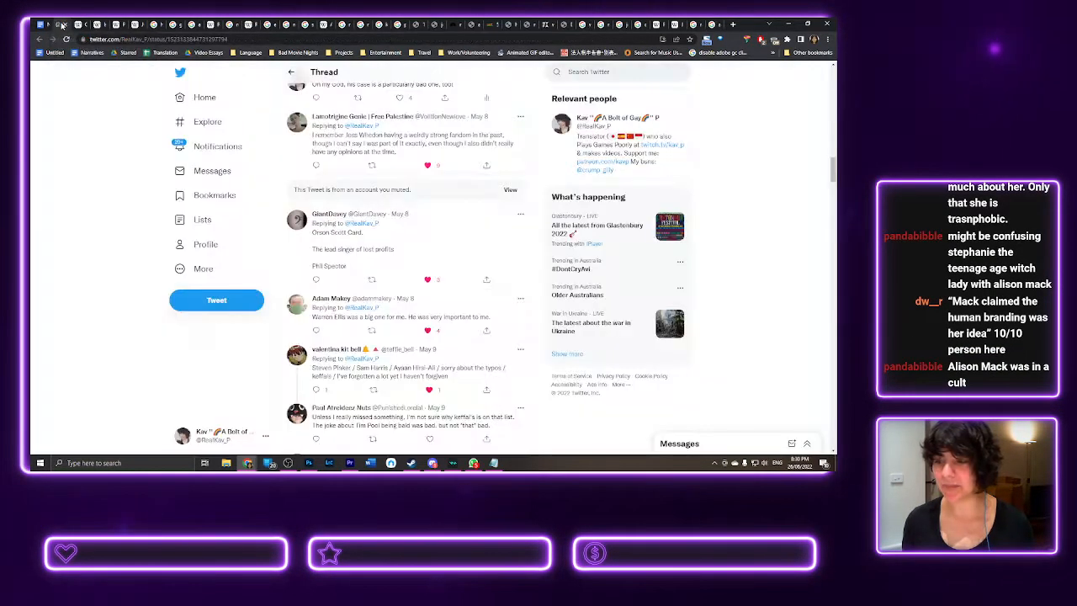
scroll(424, 249, down, 3)
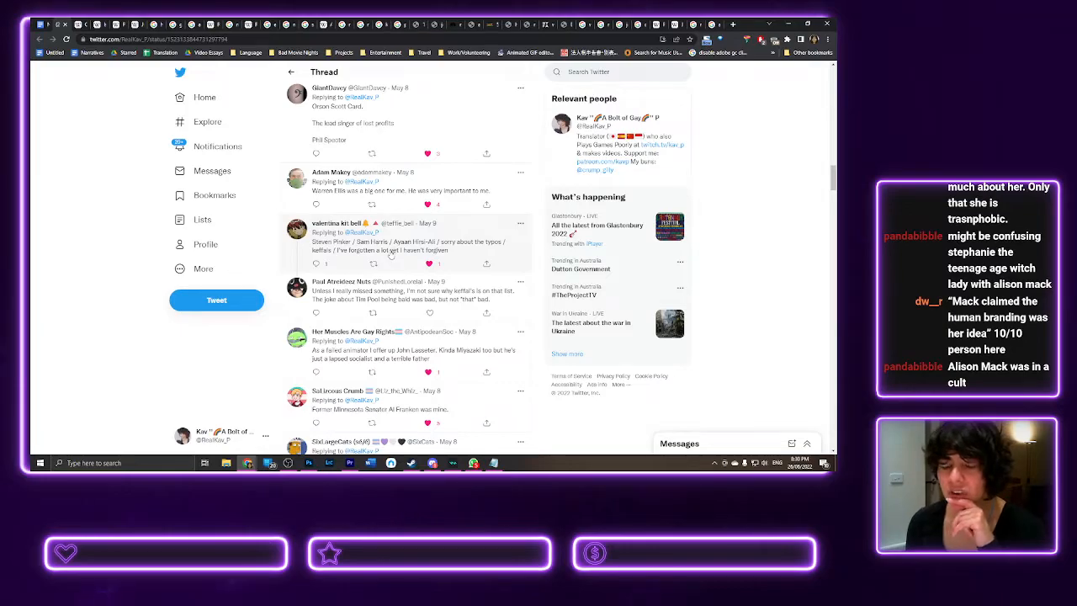
scroll(390, 219, down, 3)
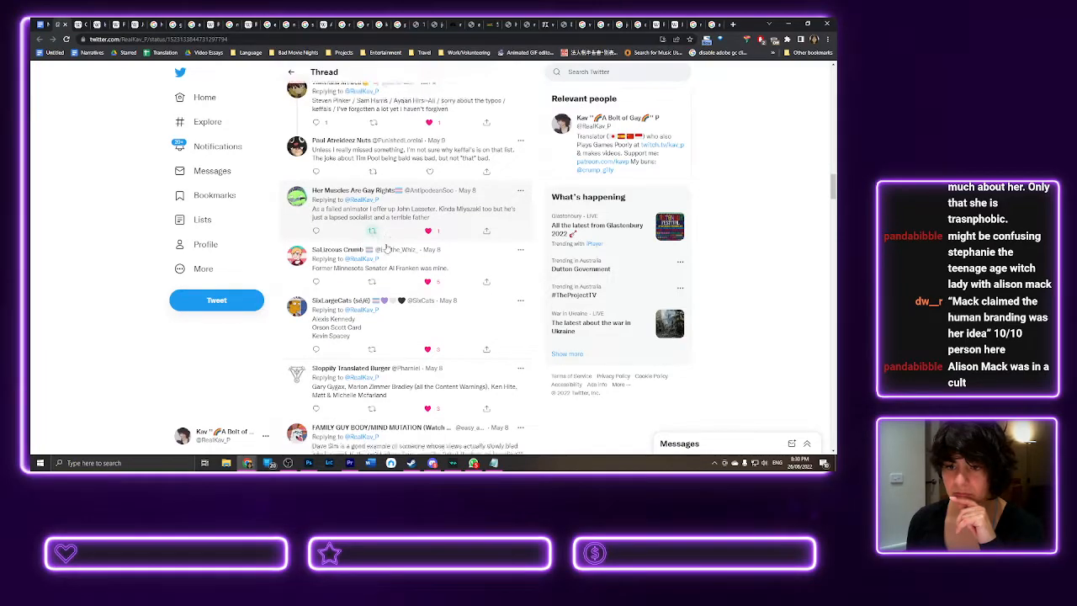
scroll(387, 247, down, 2)
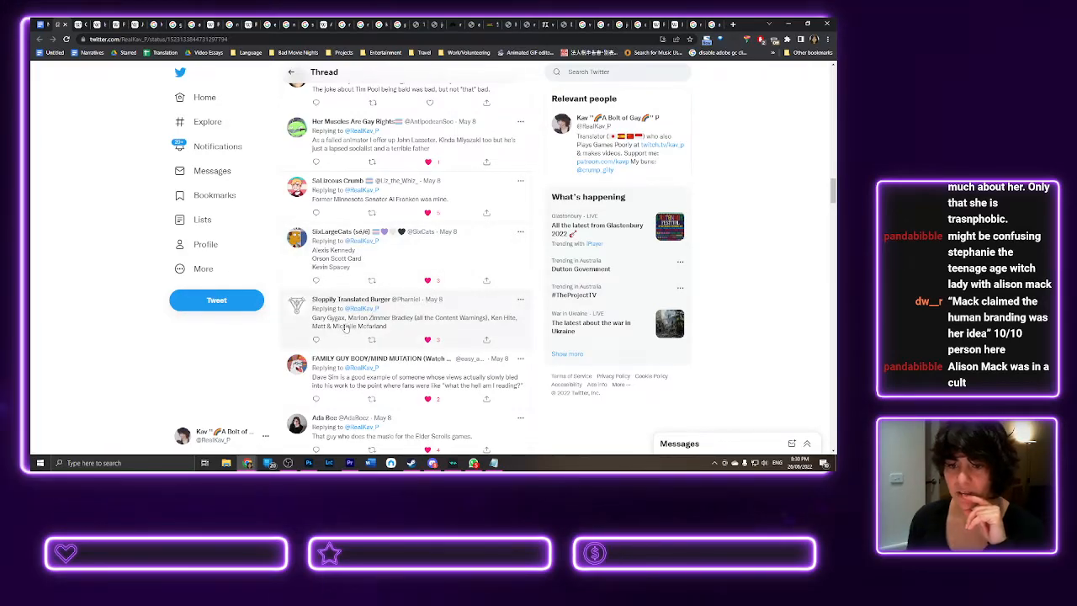
scroll(369, 344, down, 1)
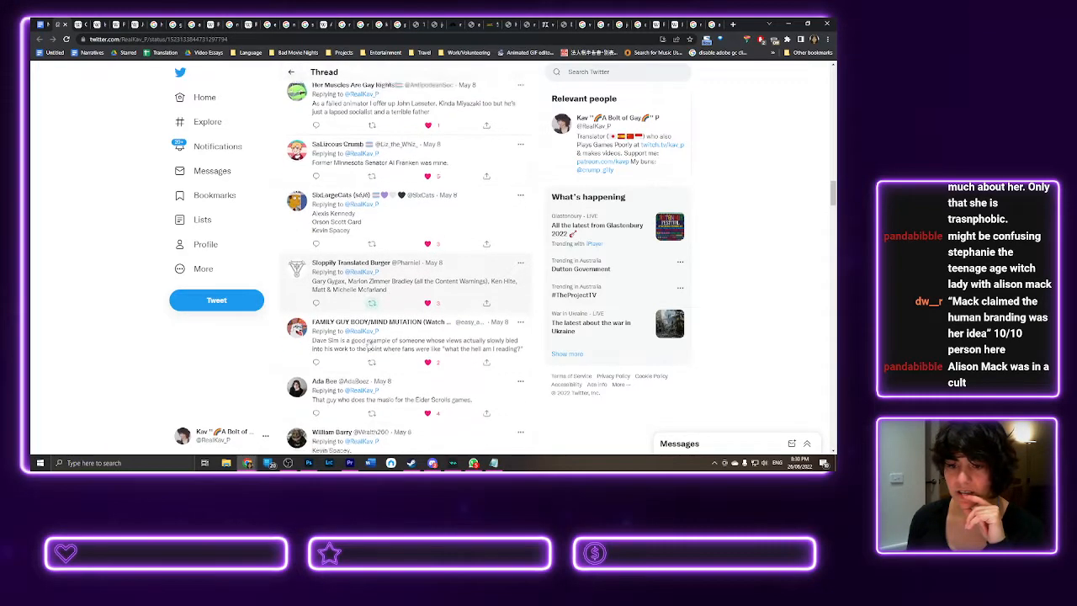
scroll(368, 343, down, 1)
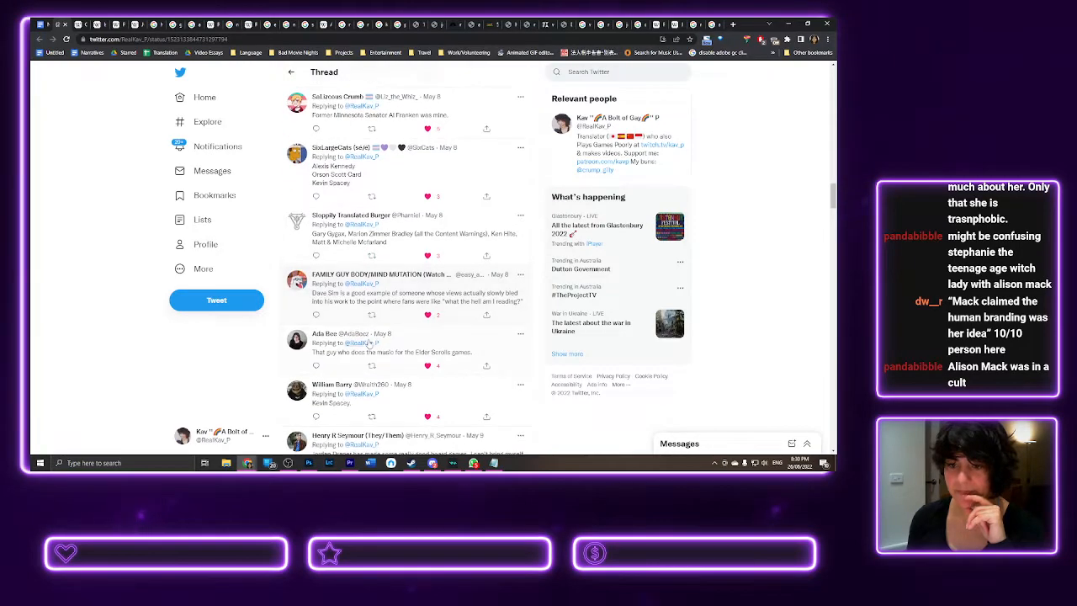
mouse_move(369, 343)
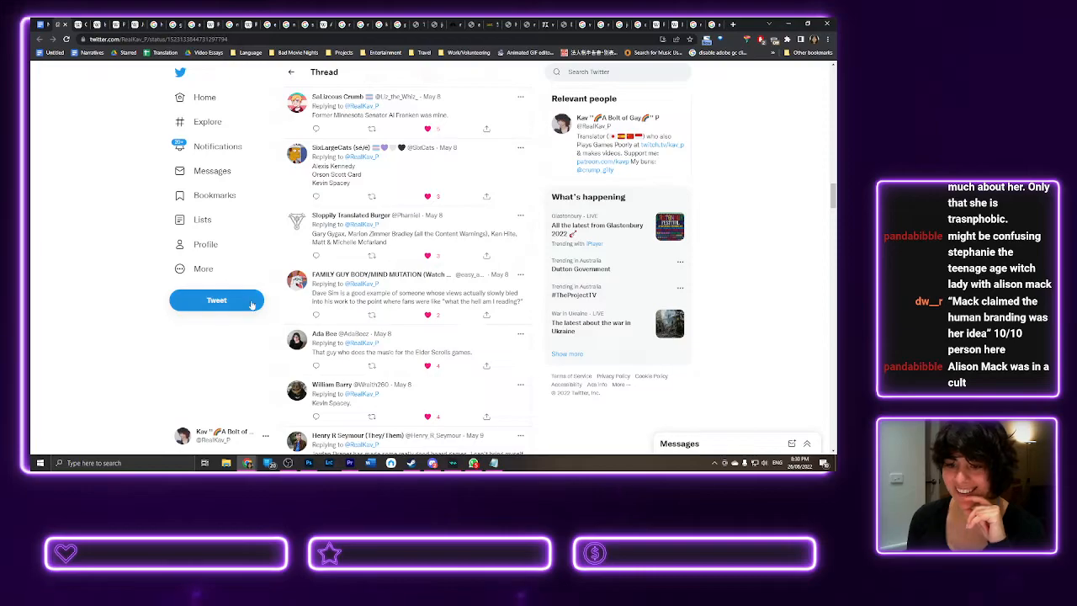
scroll(206, 244, down, 2)
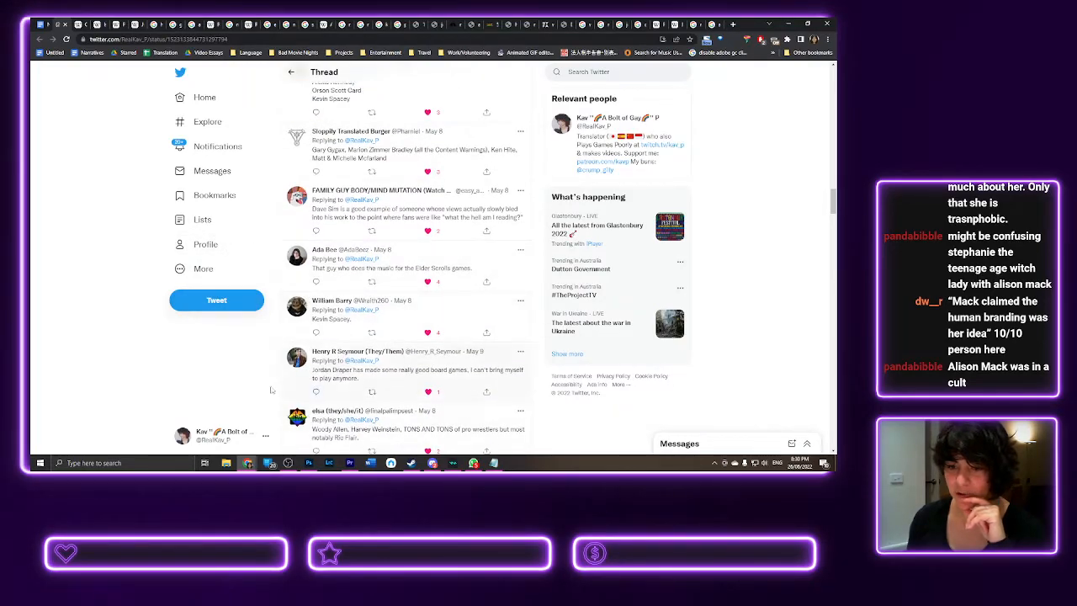
scroll(272, 389, down, 1)
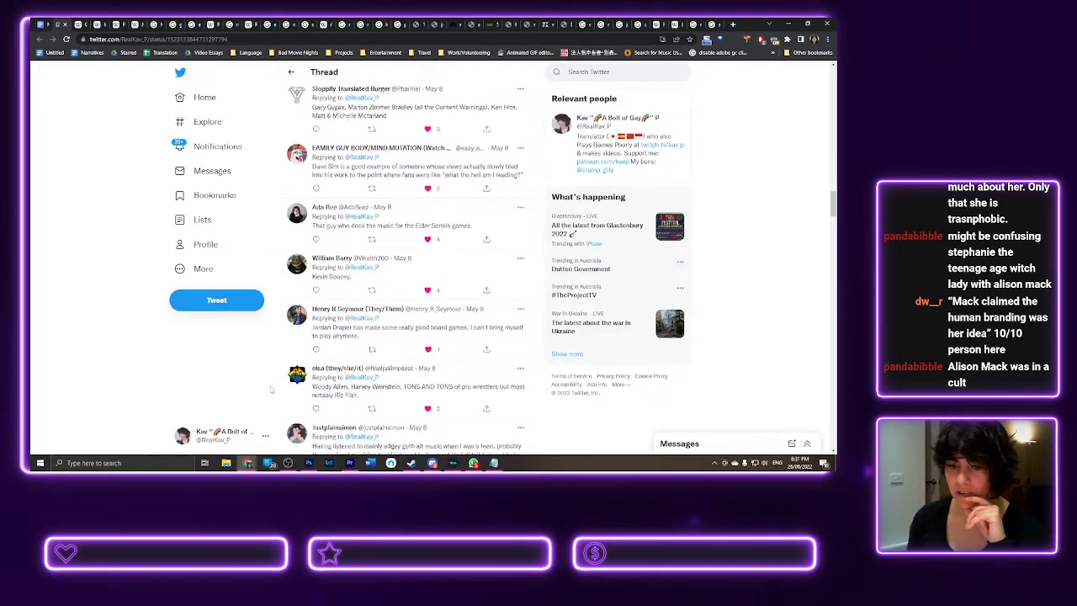
scroll(272, 390, down, 2)
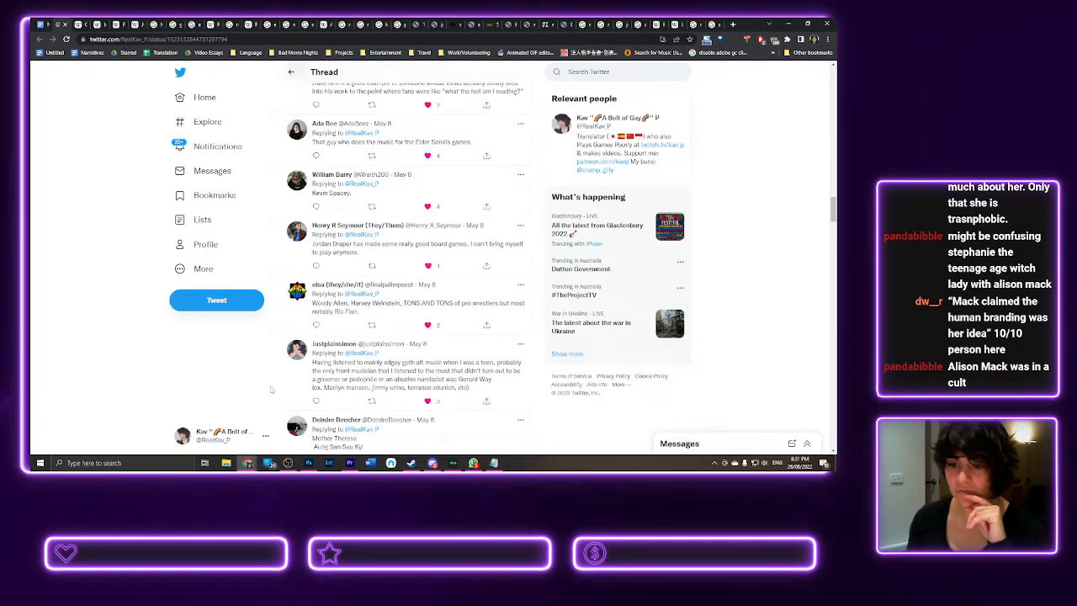
scroll(271, 390, down, 2)
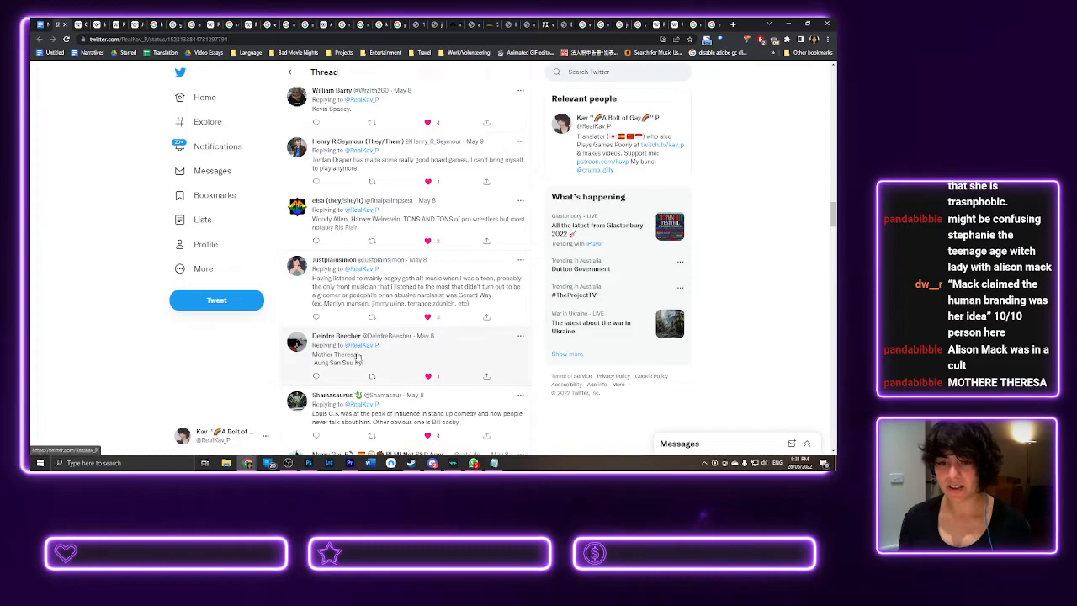
- Search for Aung San Suu Kyi from the reply in a new tab, and open her Wikipedia article
drag(323, 374, 313, 365)
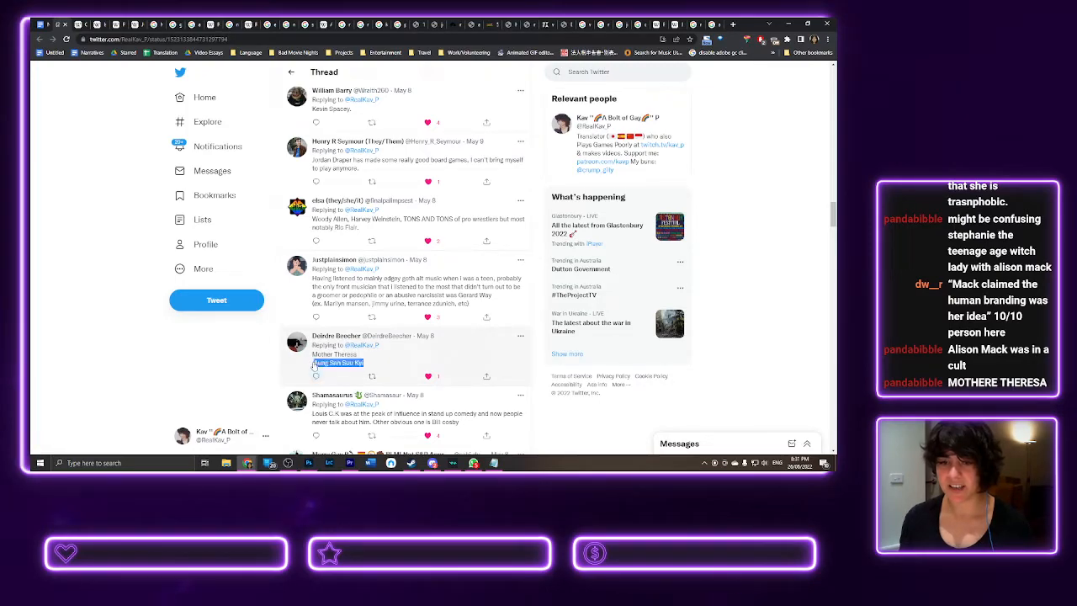
key(ctrl+c)
key(ctrl+t)
key(ctrl+v)
key(Return)
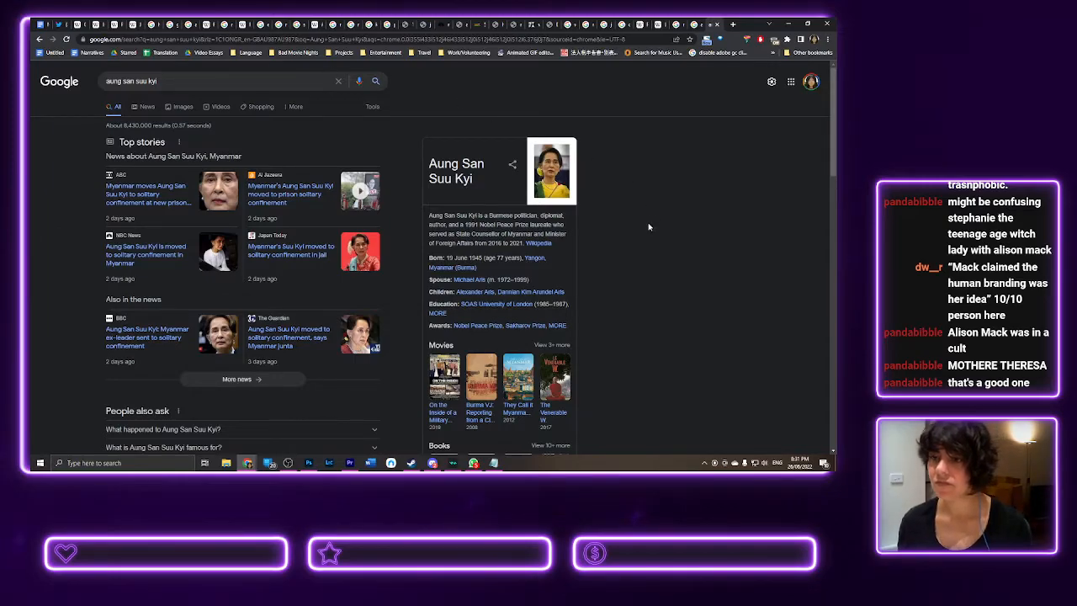
click(547, 245)
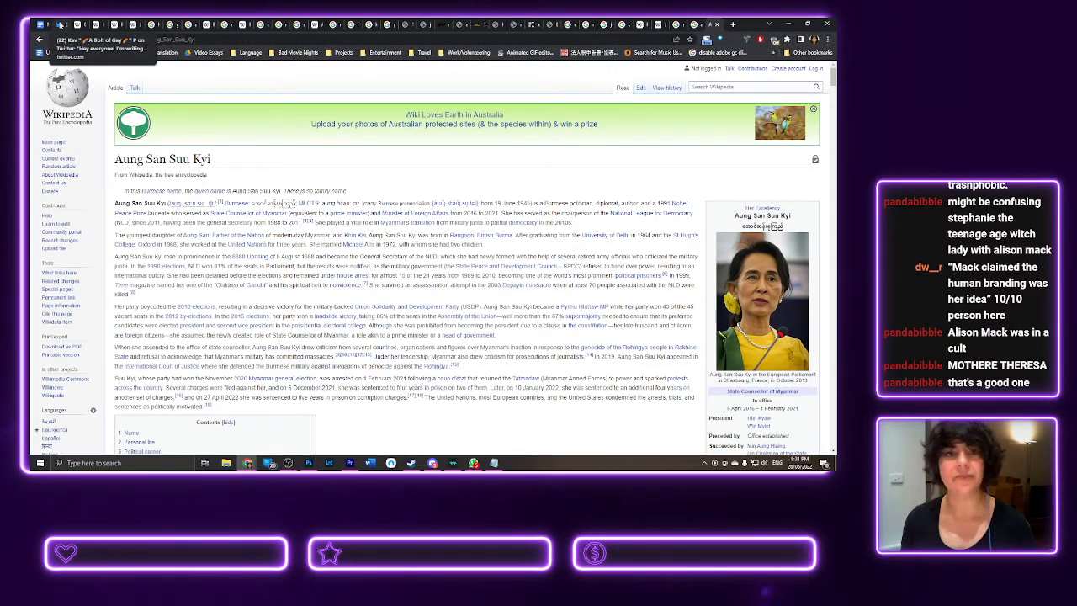
- Search the web for Mother Teresa in a new tab
click(63, 24)
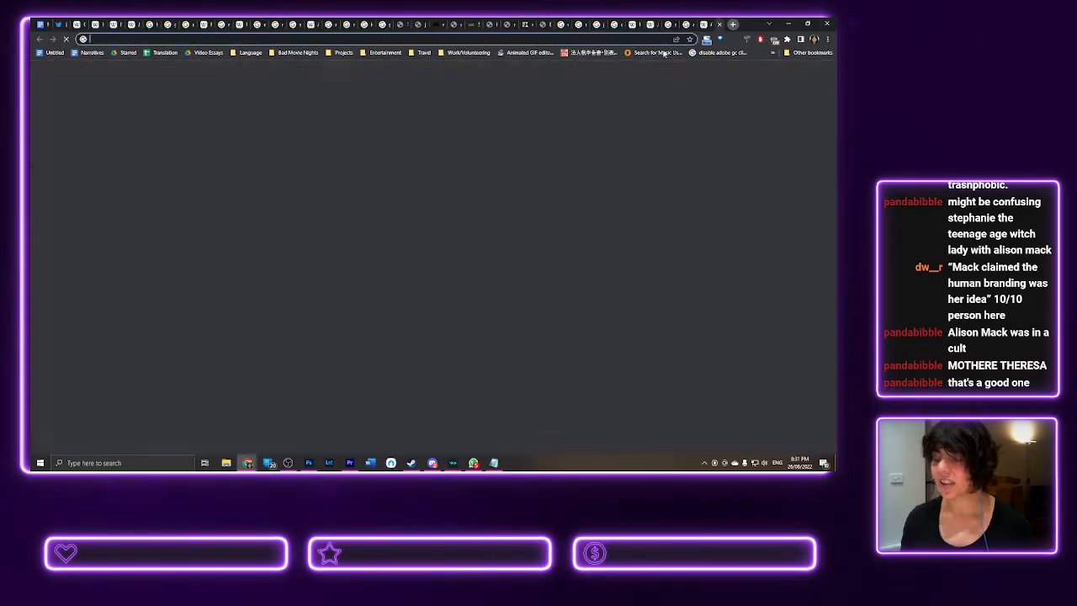
click(732, 25)
text(mother teresa)
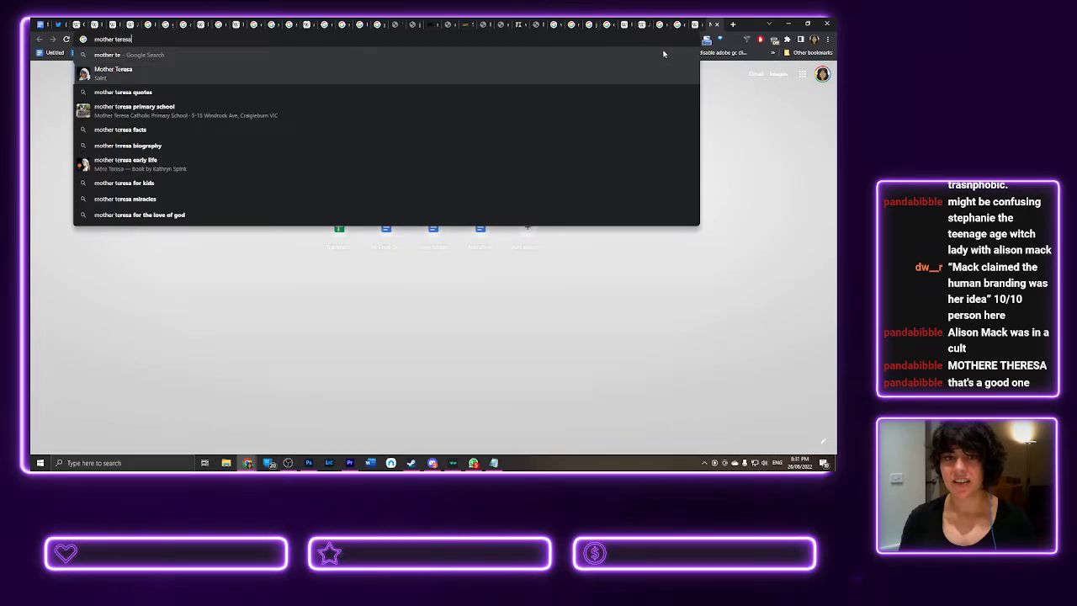
key(Return)
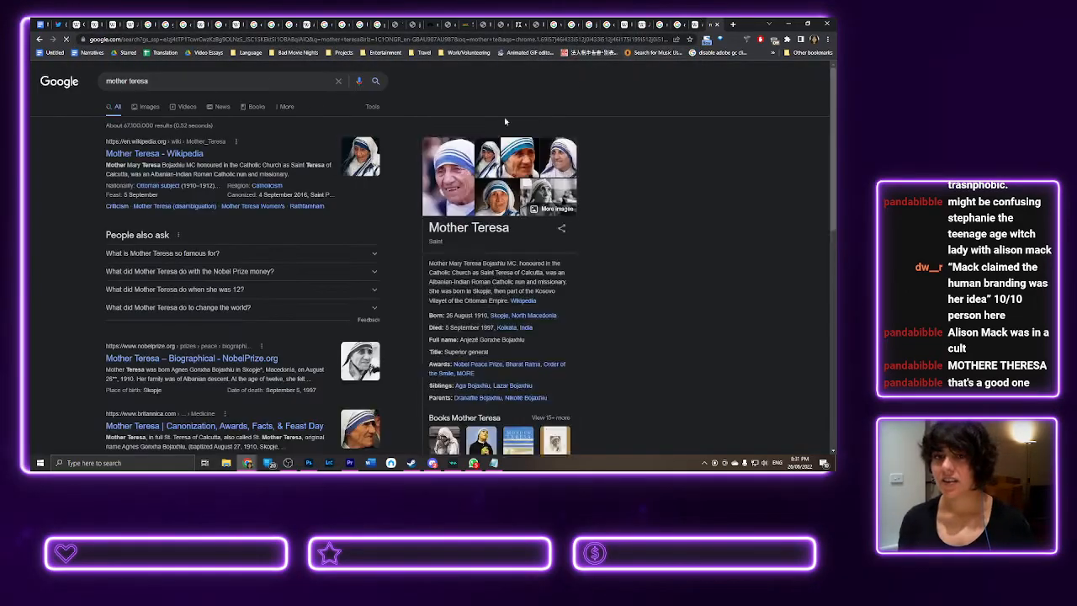
- Return to the Twitter thread and read on through the replies, down to the one naming Mel Gibson, Anne Perry and Eric Clapton
click(58, 25)
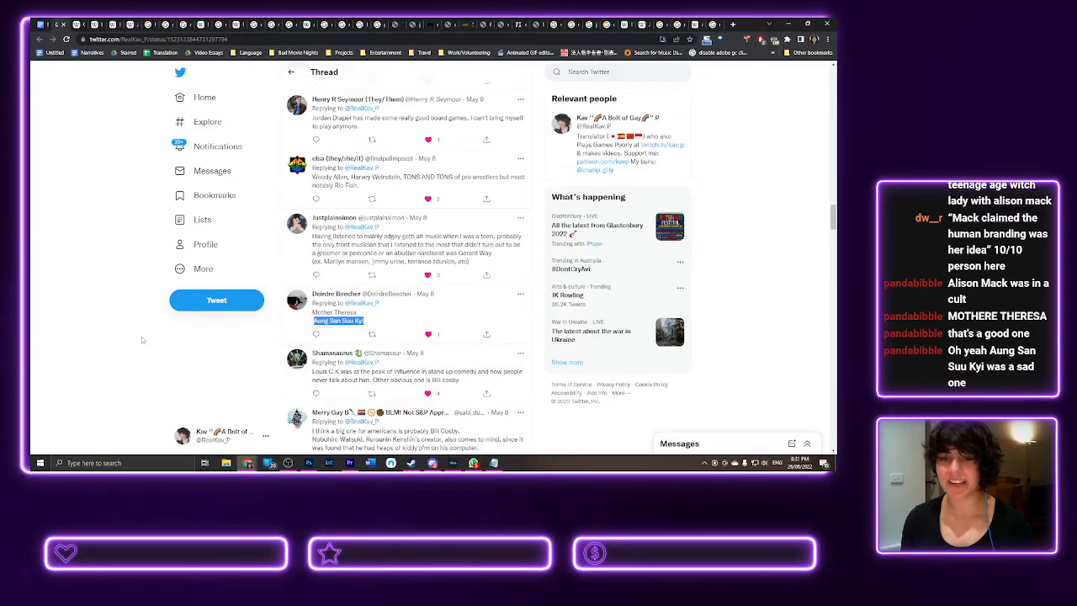
click(279, 342)
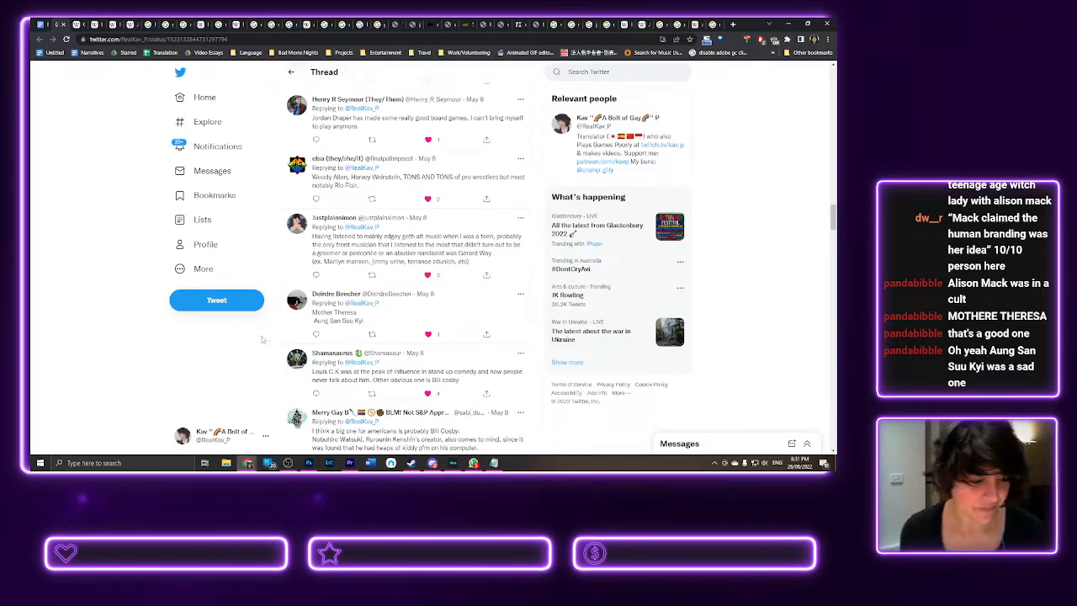
scroll(262, 339, down, 1)
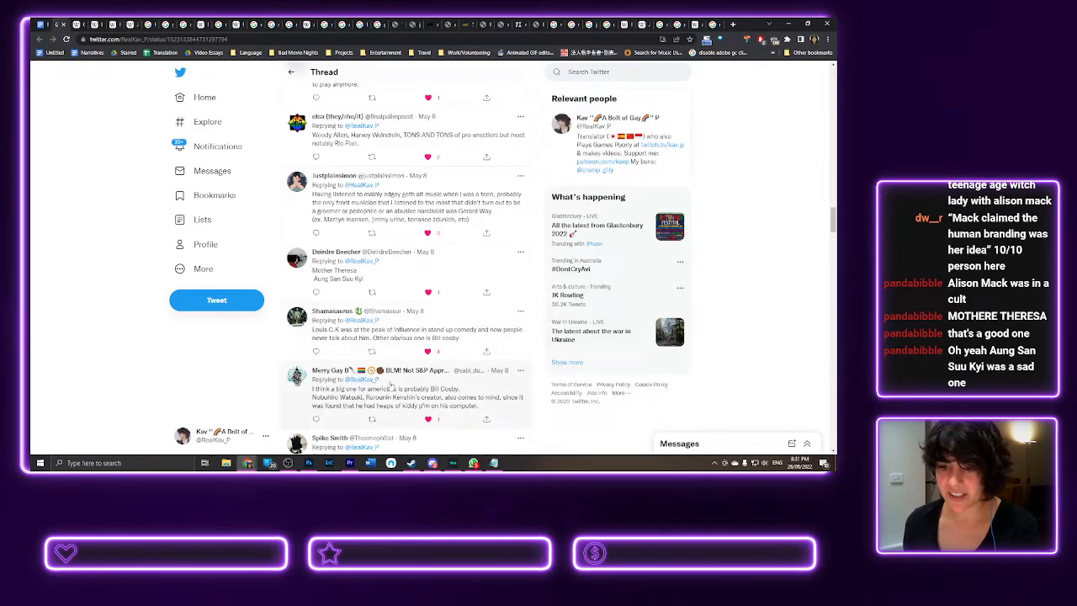
scroll(390, 386, down, 1)
scroll(390, 386, down, 3)
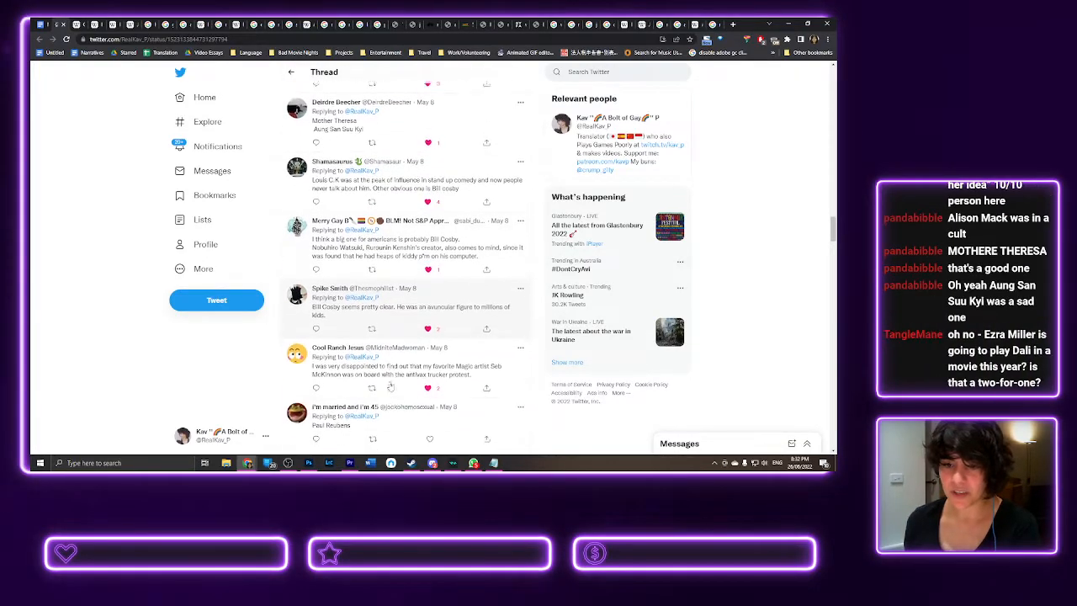
scroll(389, 385, down, 3)
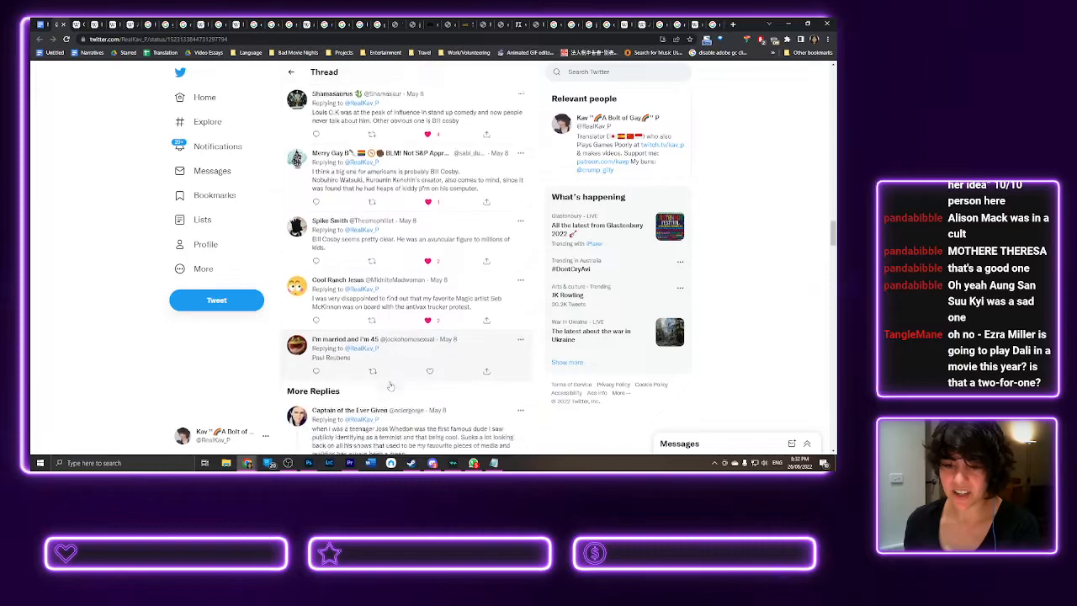
scroll(390, 385, down, 3)
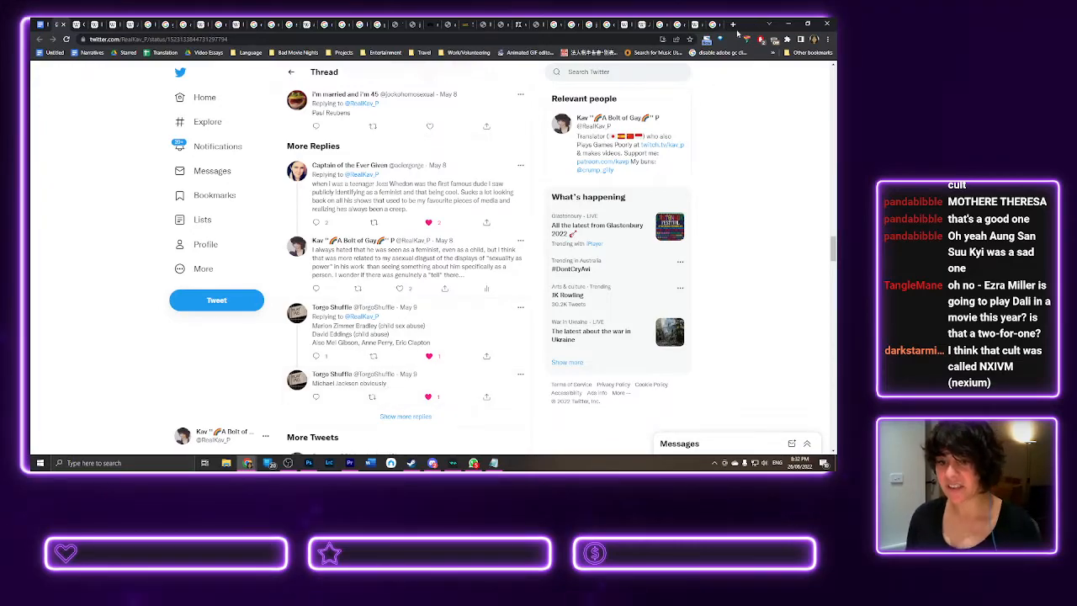
- Search the web for Anne Perry in a new tab, using the suggestion with the correct spelling
click(733, 24)
text(ann perry)
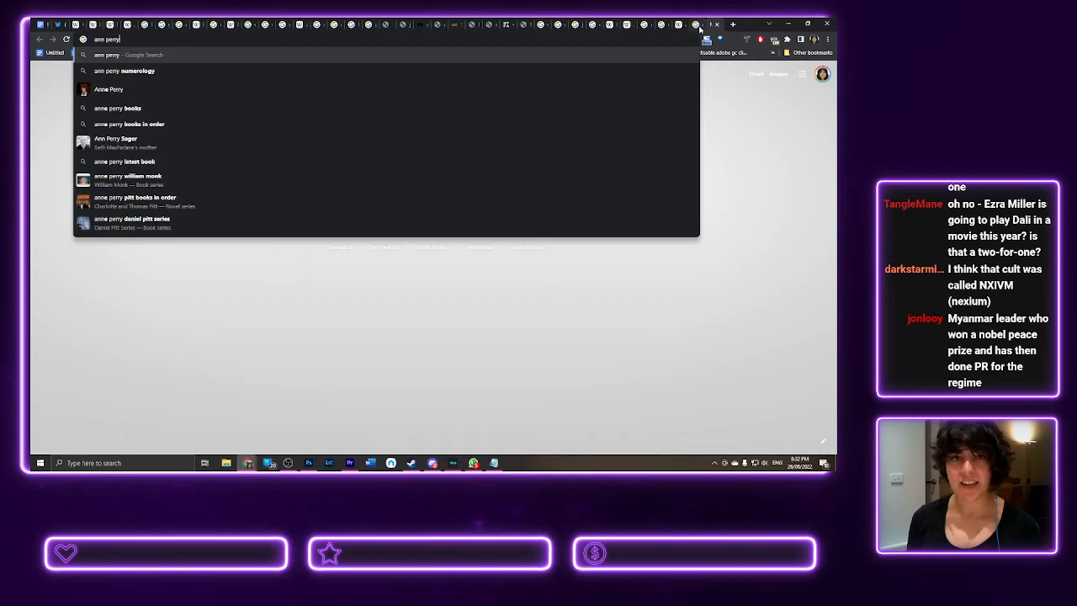
key(Down)
key(Down)
key(Return)
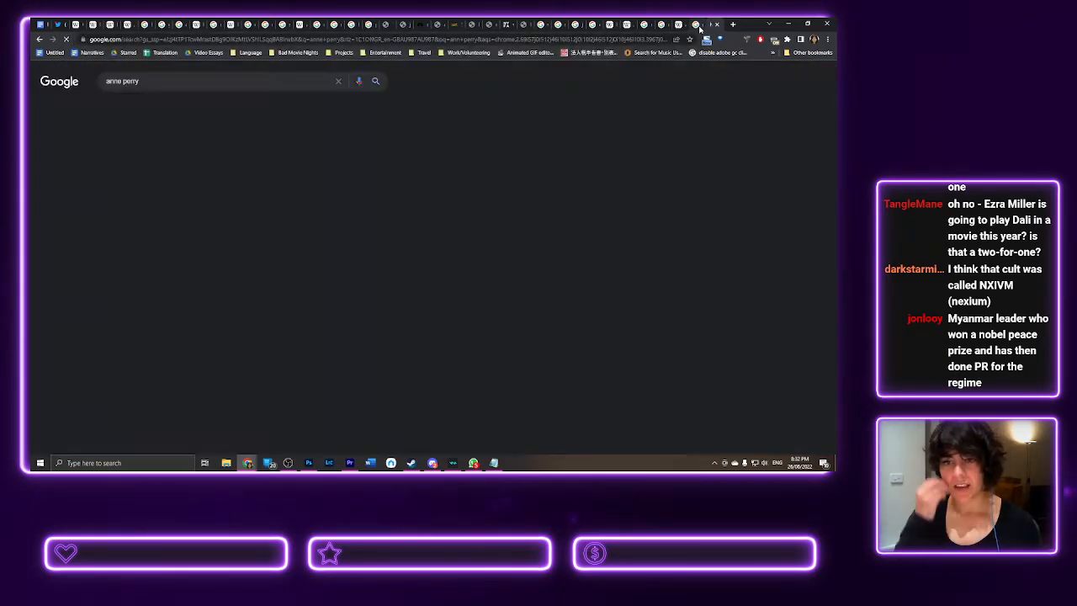
- Search for Eric Clapton in another new tab and show the image results
key(ctrl+t)
text(e)
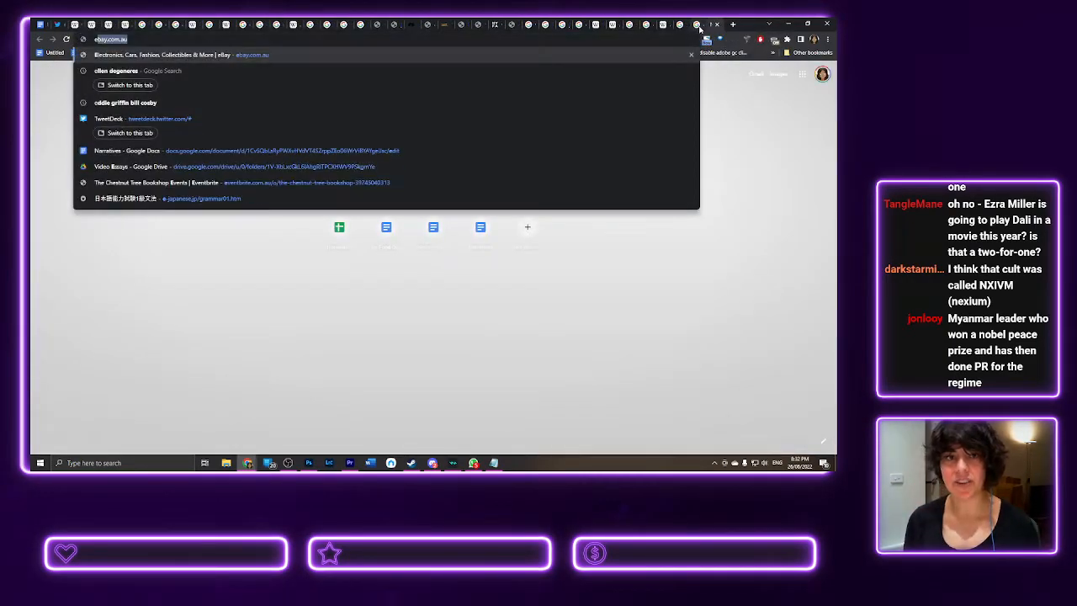
text(ric clapton)
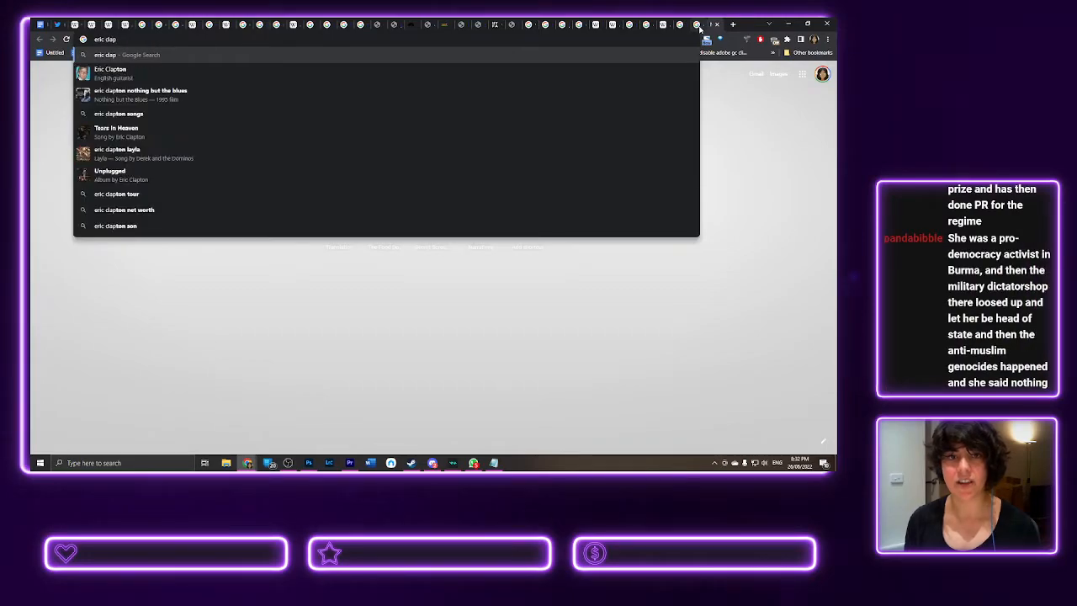
key(Return)
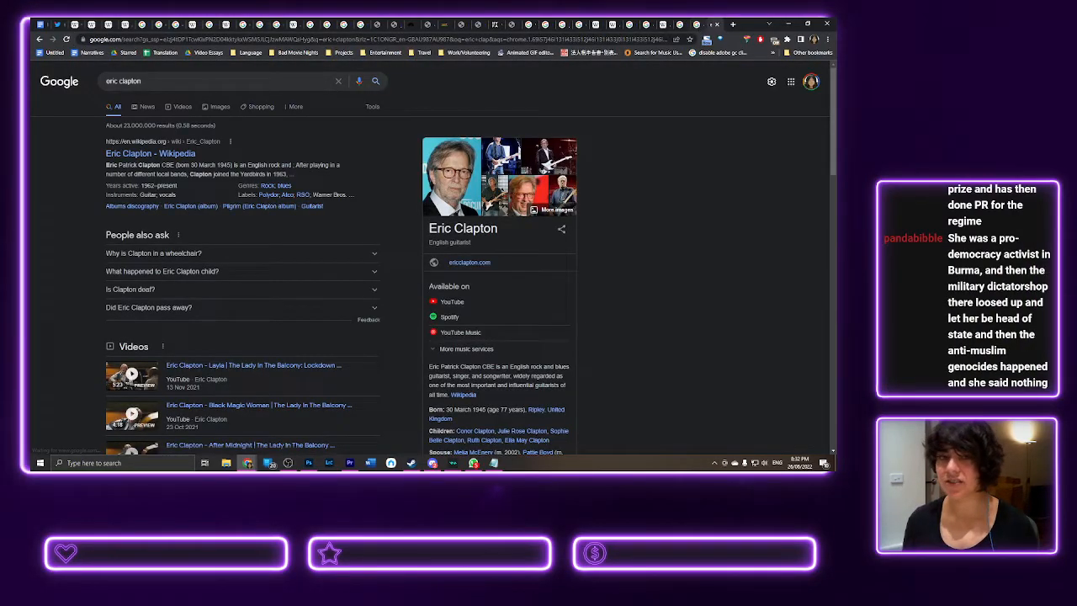
click(220, 106)
- Read Anne Perry's Wikipedia article and its linked Parker–Hulme murder case page, and close that tab
click(688, 24)
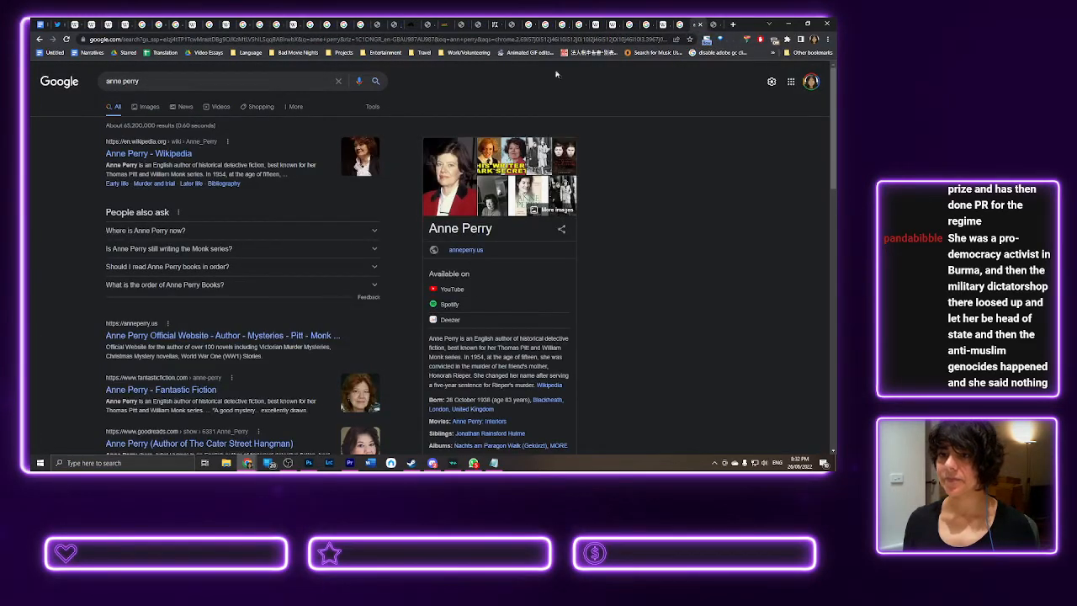
click(167, 156)
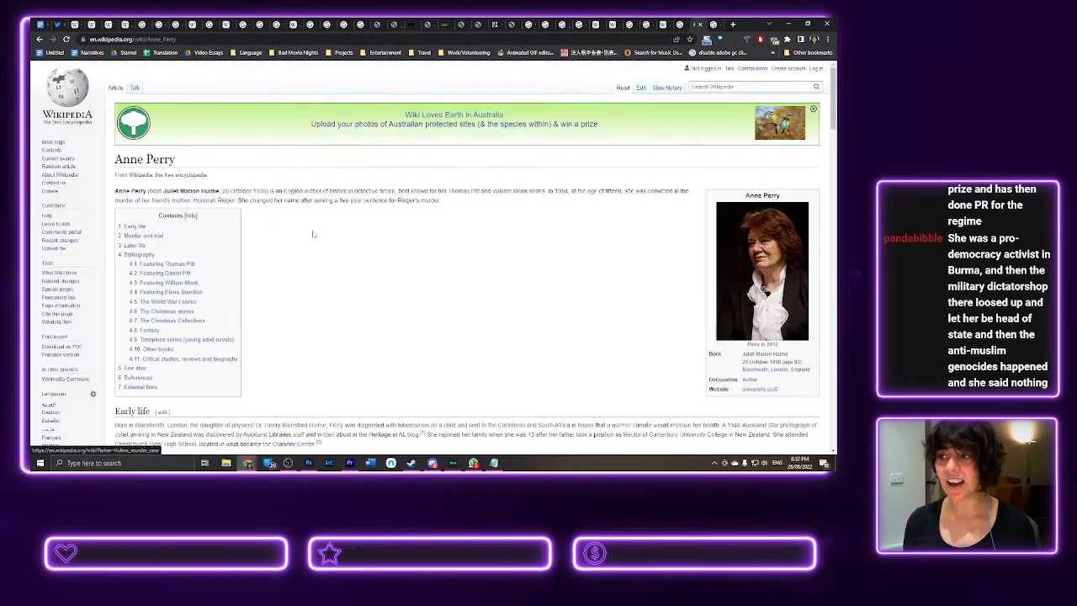
scroll(405, 282, down, 1)
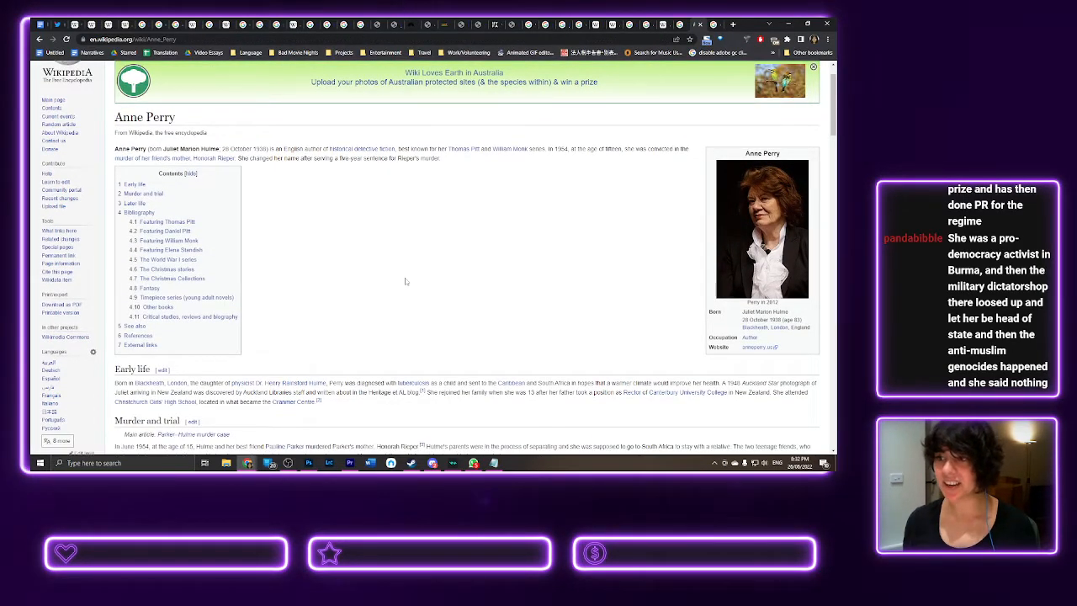
click(177, 160)
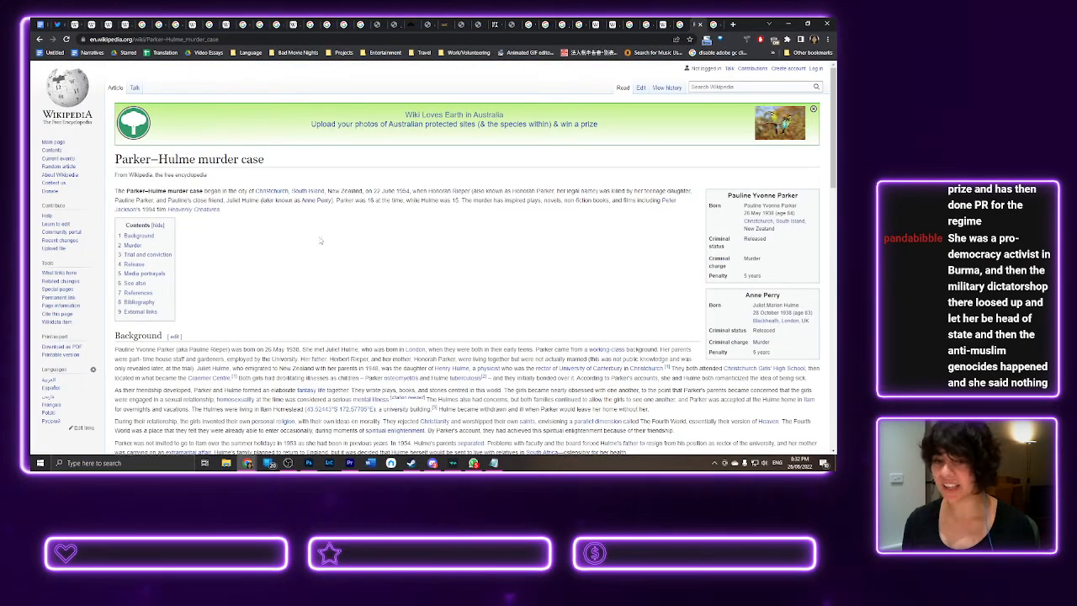
scroll(320, 240, down, 1)
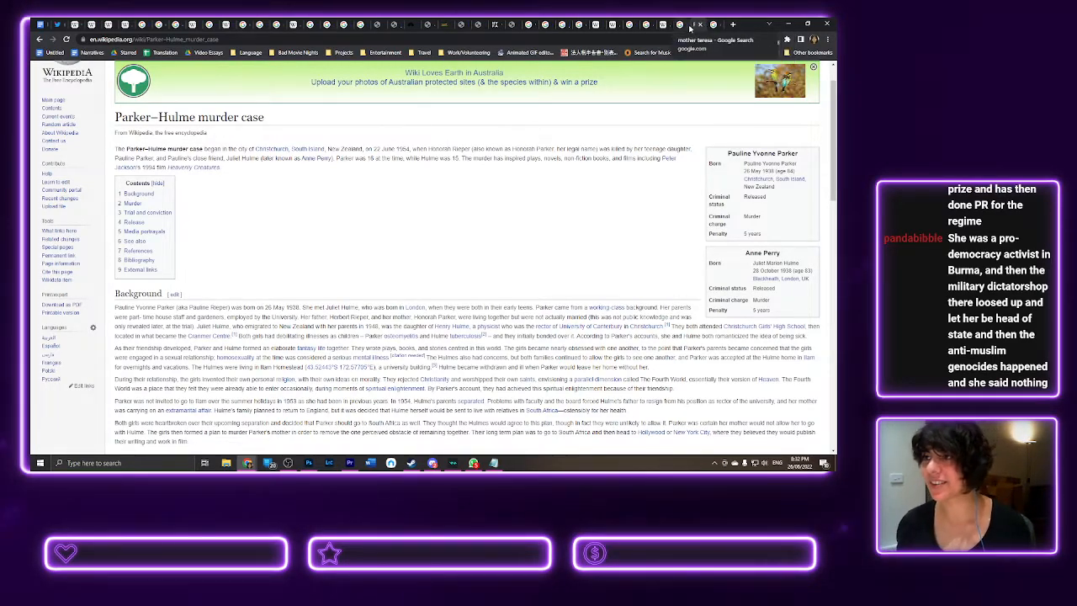
click(689, 24)
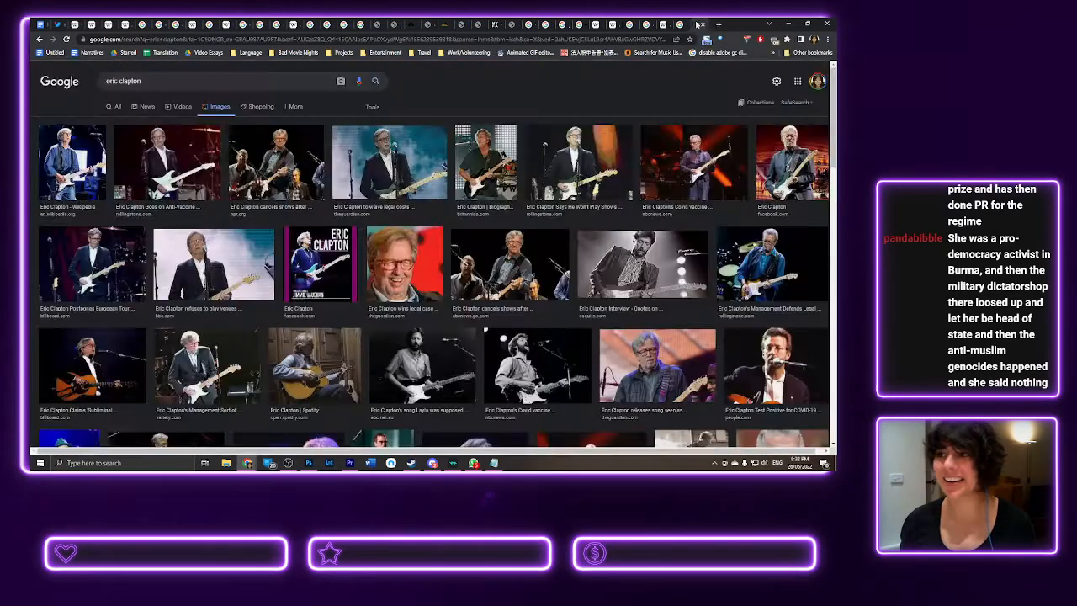
- Check the open Mother Teresa and Eric Clapton search tabs against the names in the Twitter thread
click(680, 23)
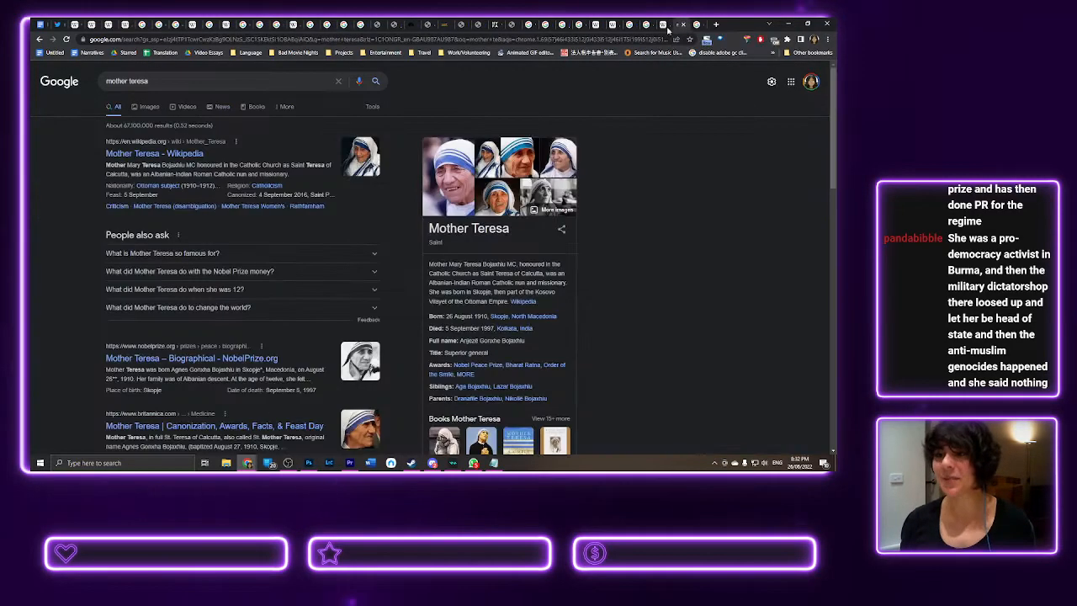
click(58, 23)
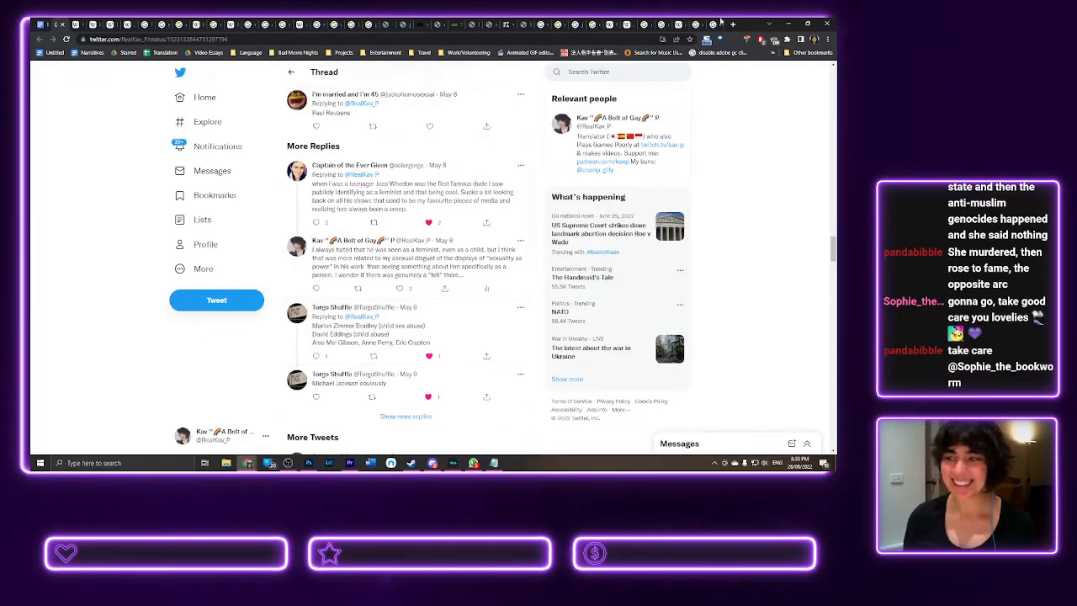
click(712, 25)
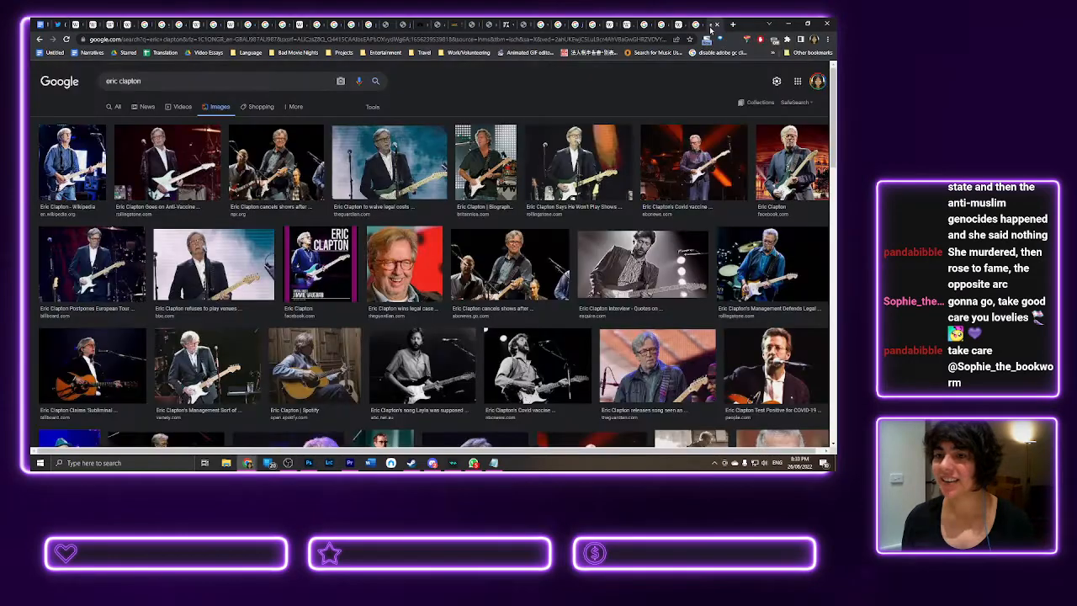
click(689, 25)
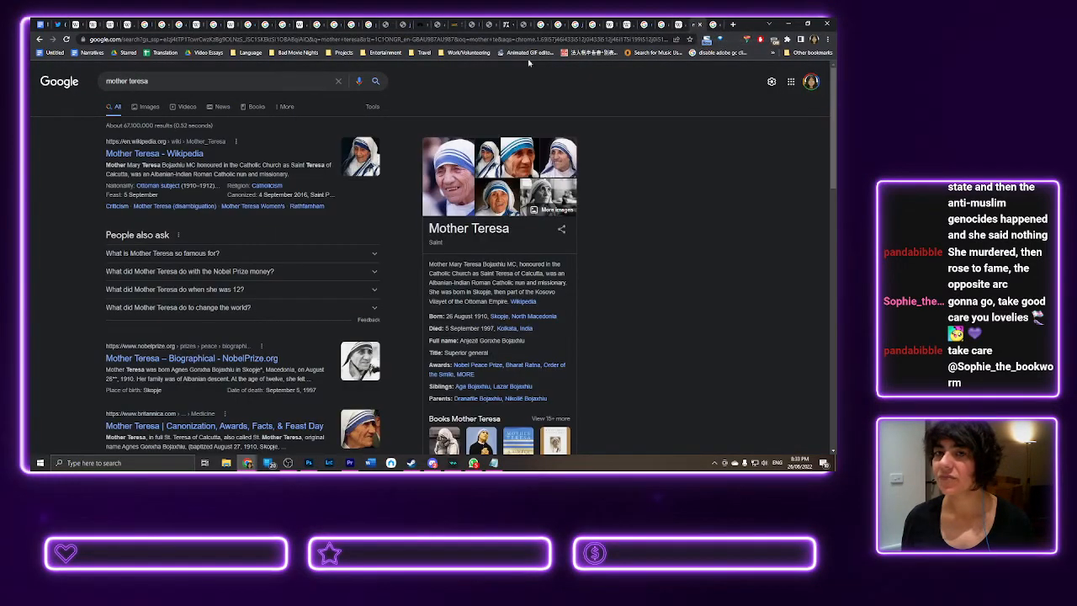
- Load the additional replies in the Twitter thread and read through them, including the ones about Blizzard Entertainment and Ronald Dahl
click(60, 25)
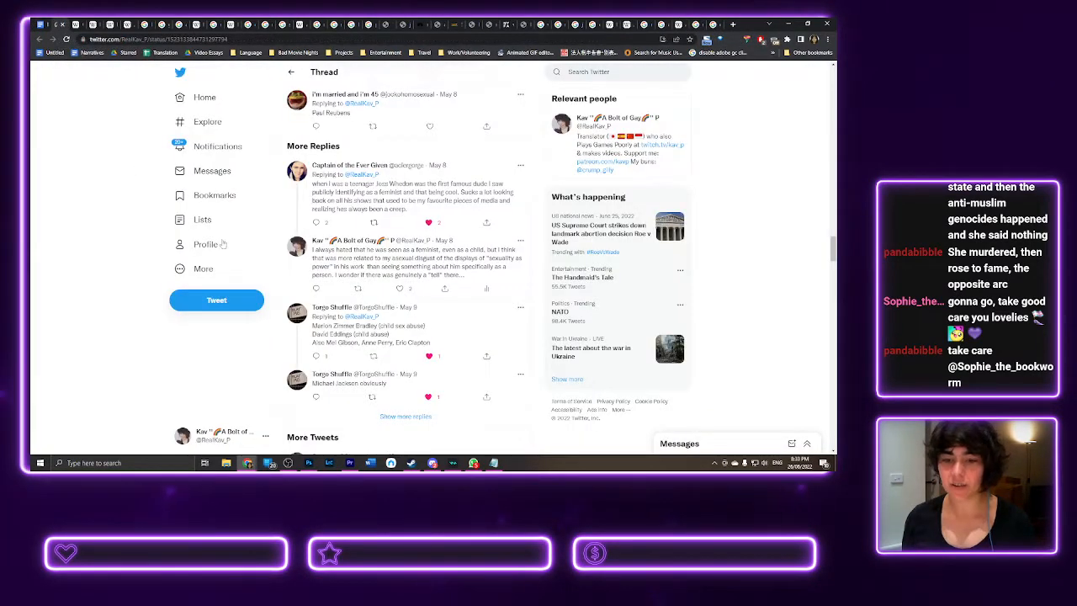
click(407, 417)
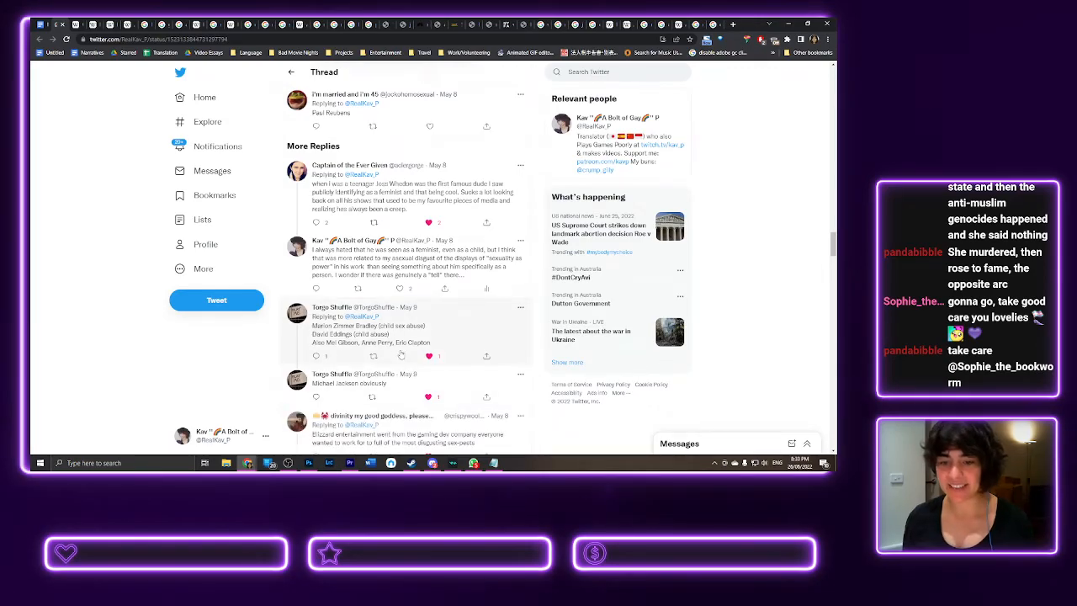
scroll(402, 379, down, 2)
scroll(401, 355, down, 1)
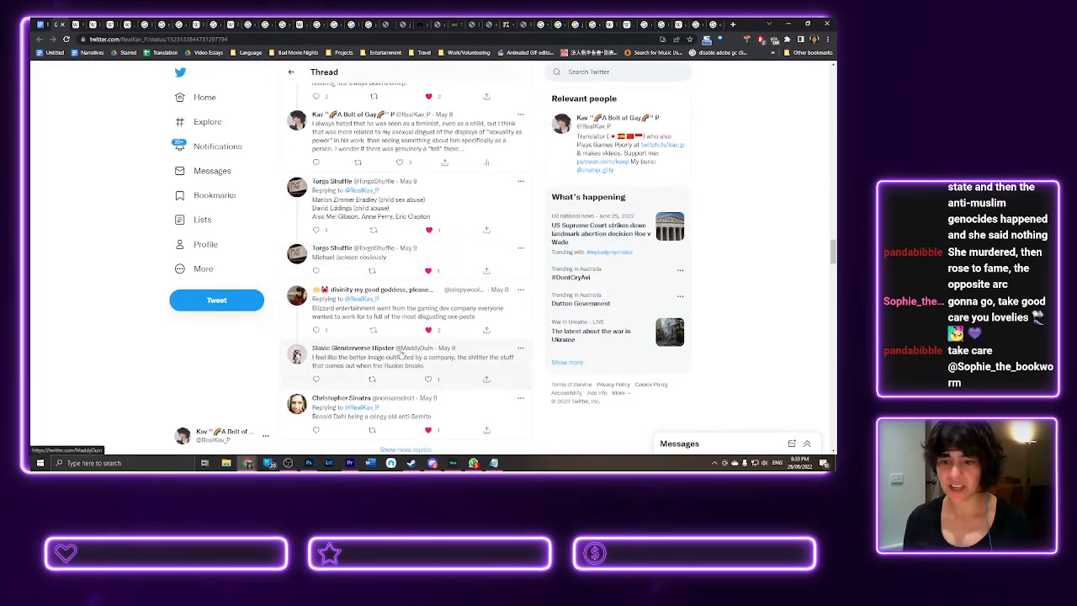
click(393, 408)
scroll(394, 412, down, 1)
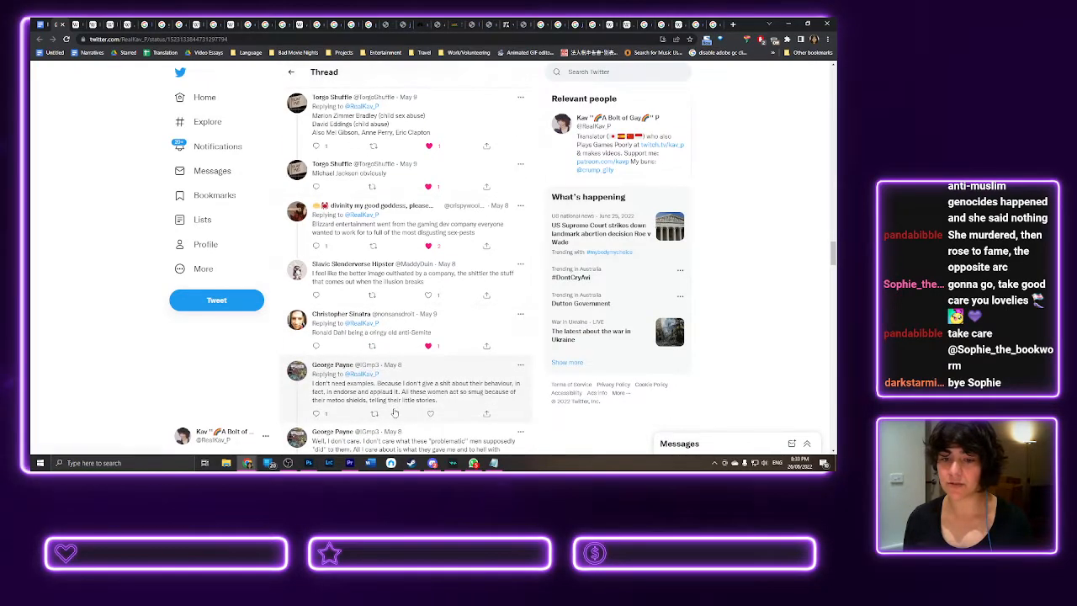
- Expand the hidden replies under the commenter who dismisses MeToo and read that exchange to its end
scroll(394, 412, down, 1)
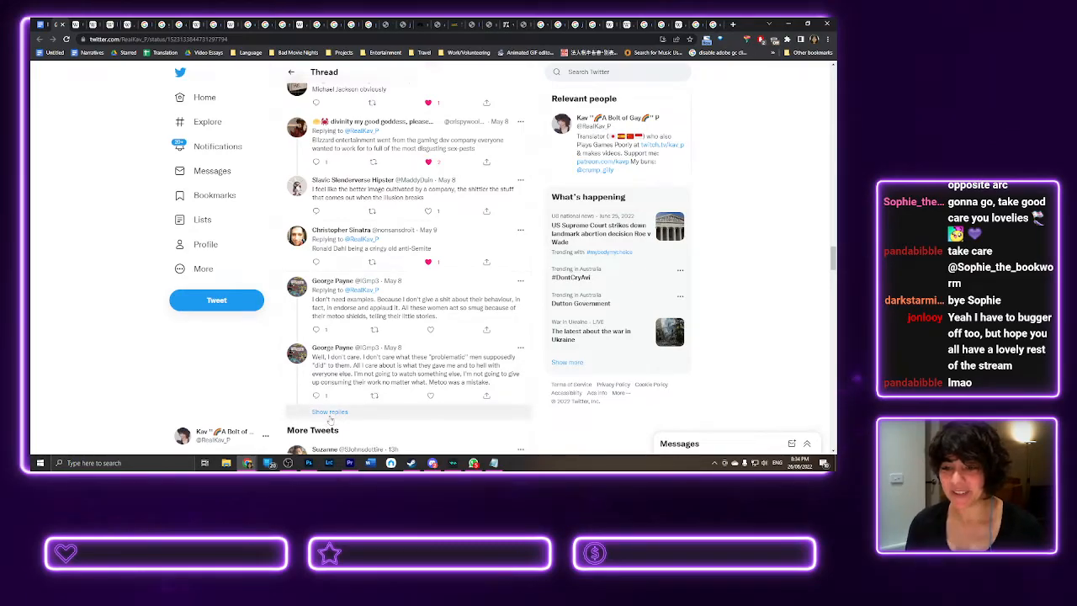
click(329, 412)
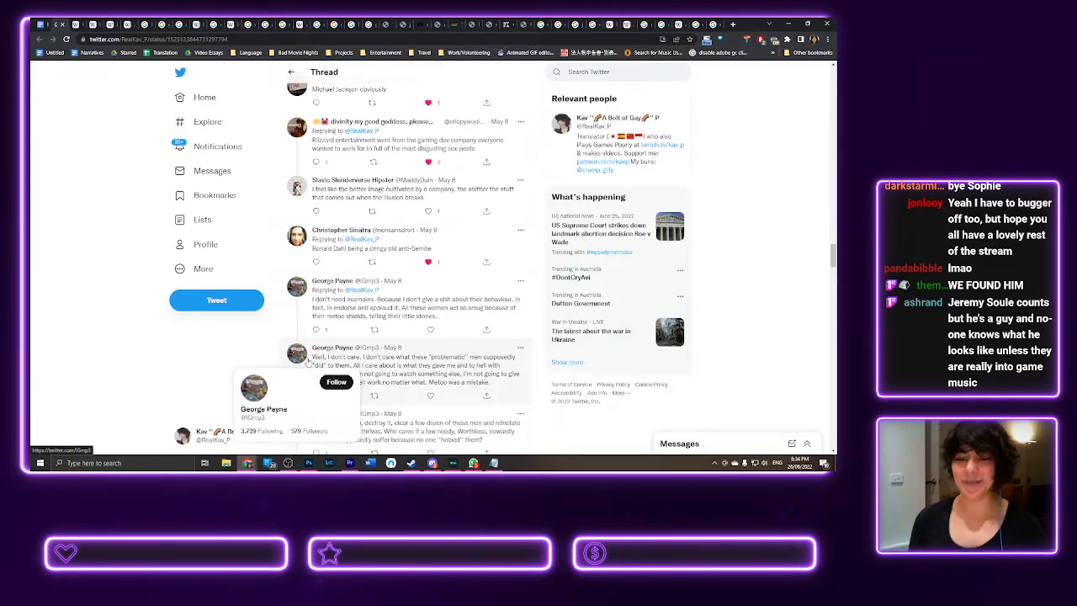
scroll(172, 367, down, 1)
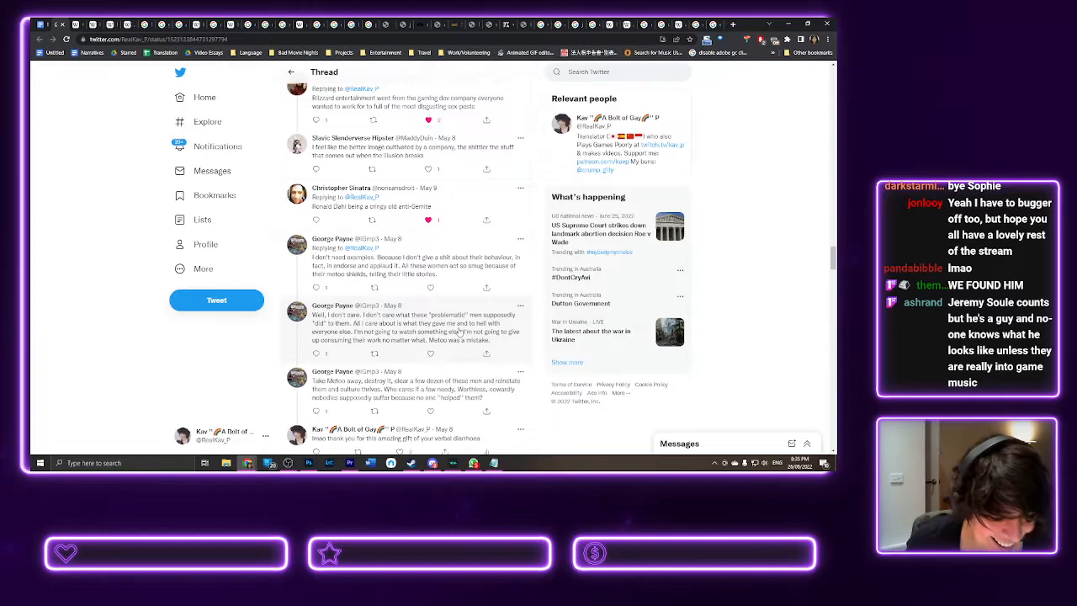
scroll(452, 324, down, 1)
scroll(450, 320, down, 1)
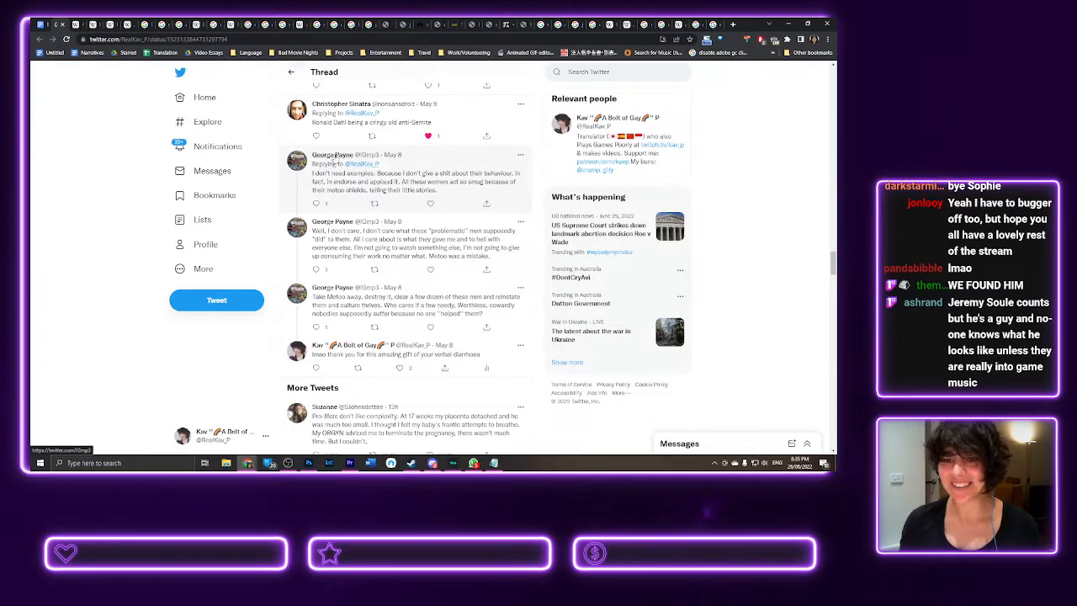
- Open the MeToo-dismissing commenter's Twitter profile in a separate tab and look through their recent tweets
click(76, 24)
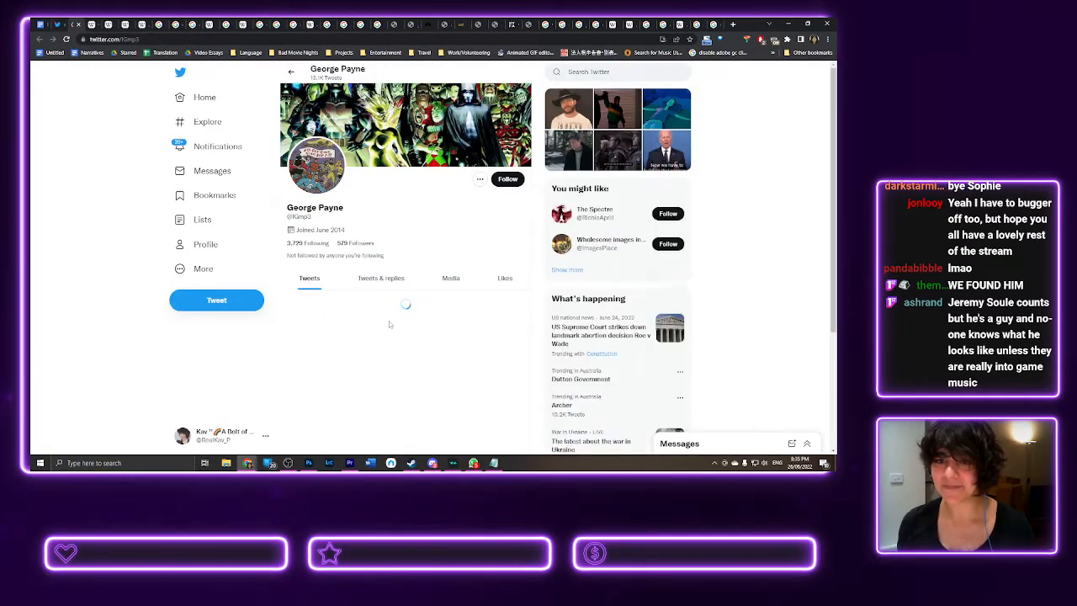
scroll(341, 332, down, 1)
scroll(342, 334, down, 1)
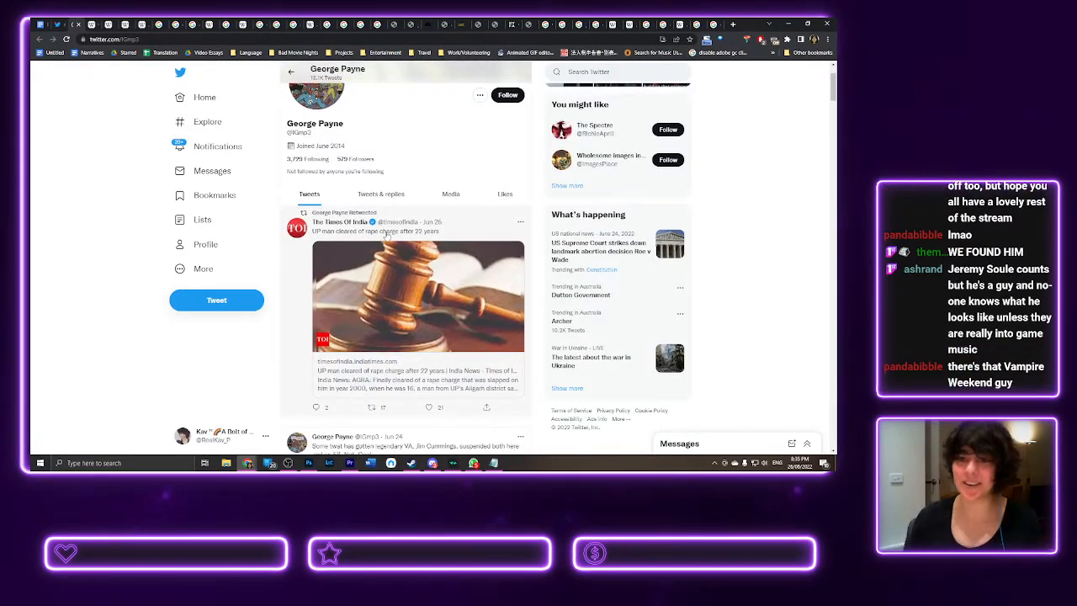
scroll(384, 238, down, 3)
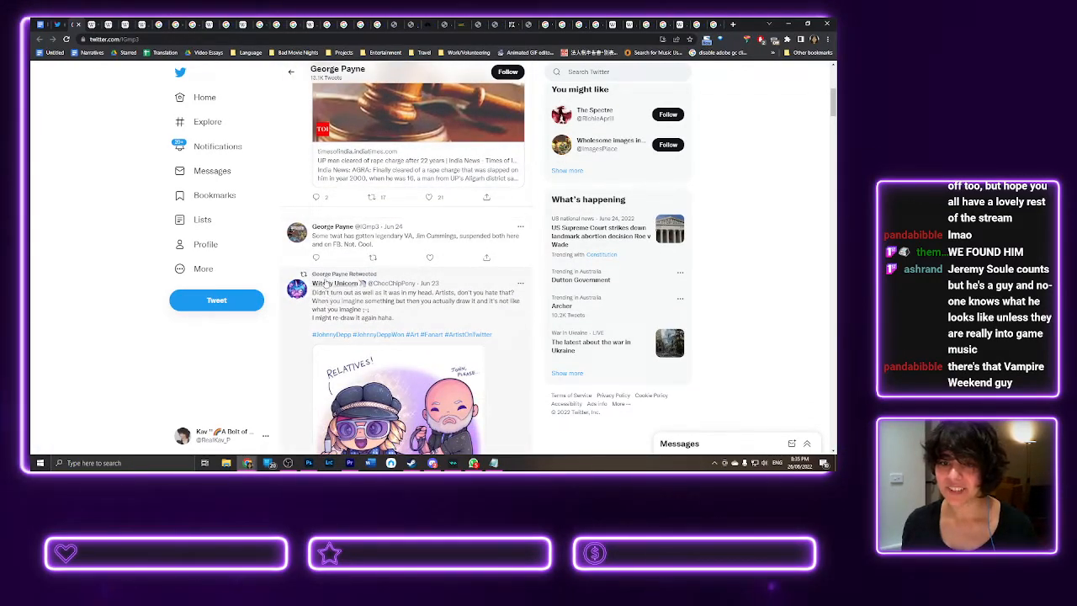
- Read further down the MeToo-dismissing commenter's tweets and retweets, and close that profile to return to the Twitter thread
scroll(361, 315, down, 1)
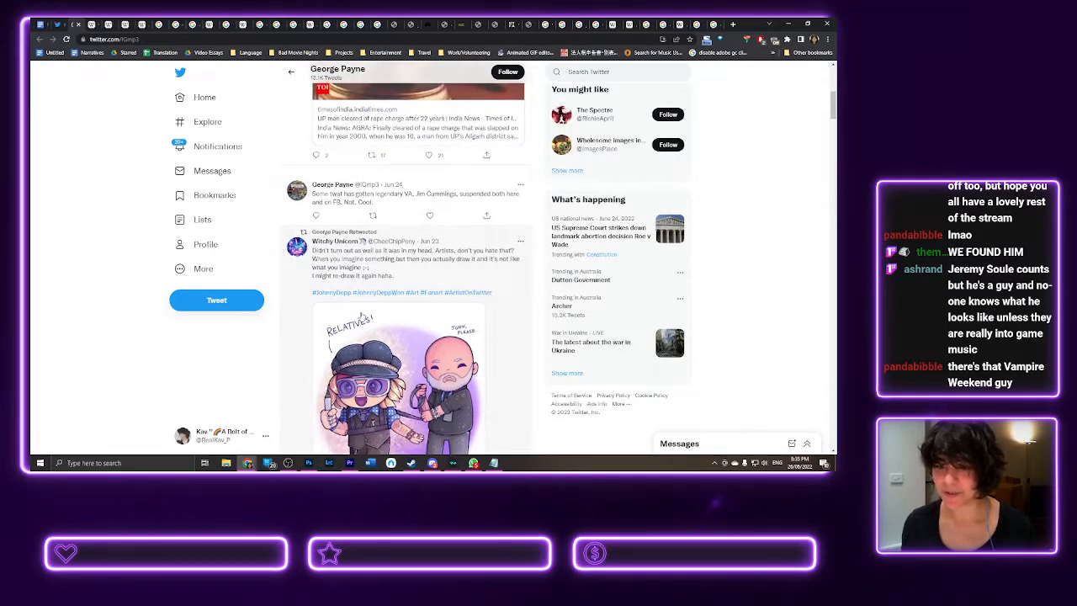
scroll(350, 318, down, 1)
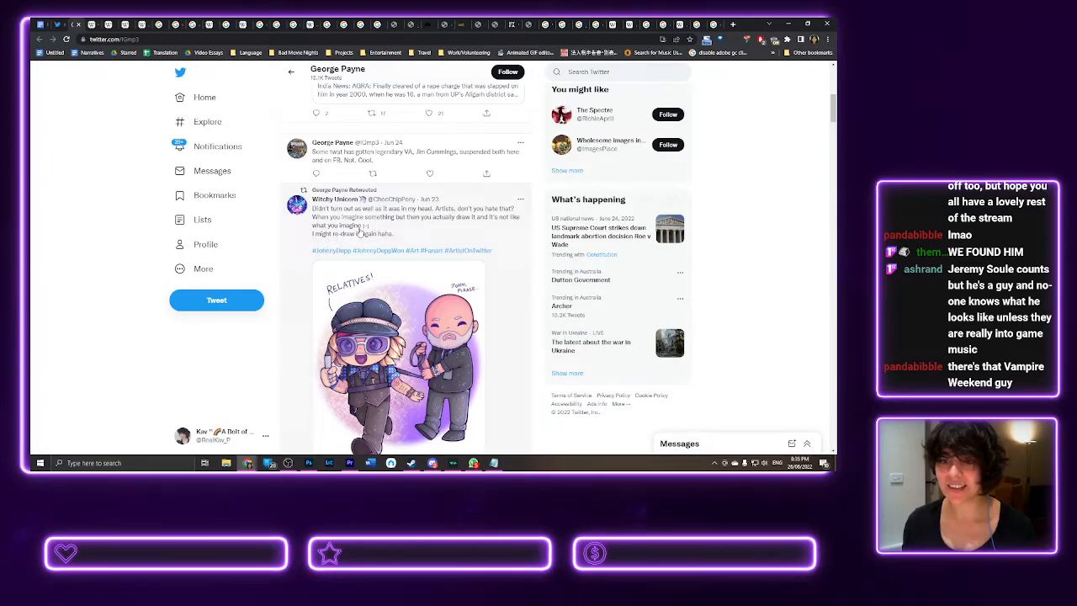
scroll(361, 233, down, 2)
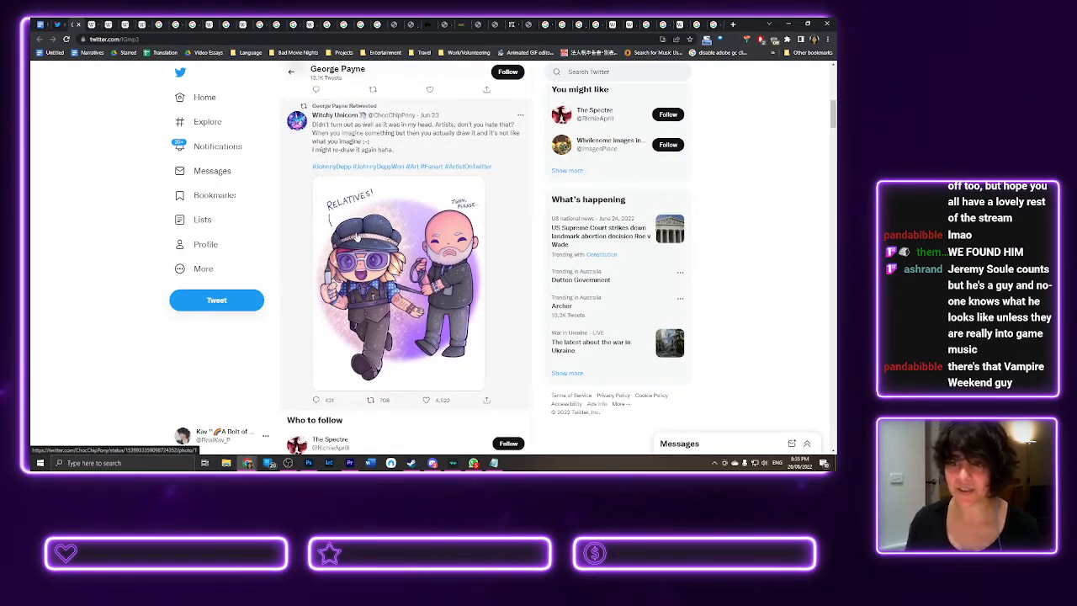
scroll(357, 238, down, 7)
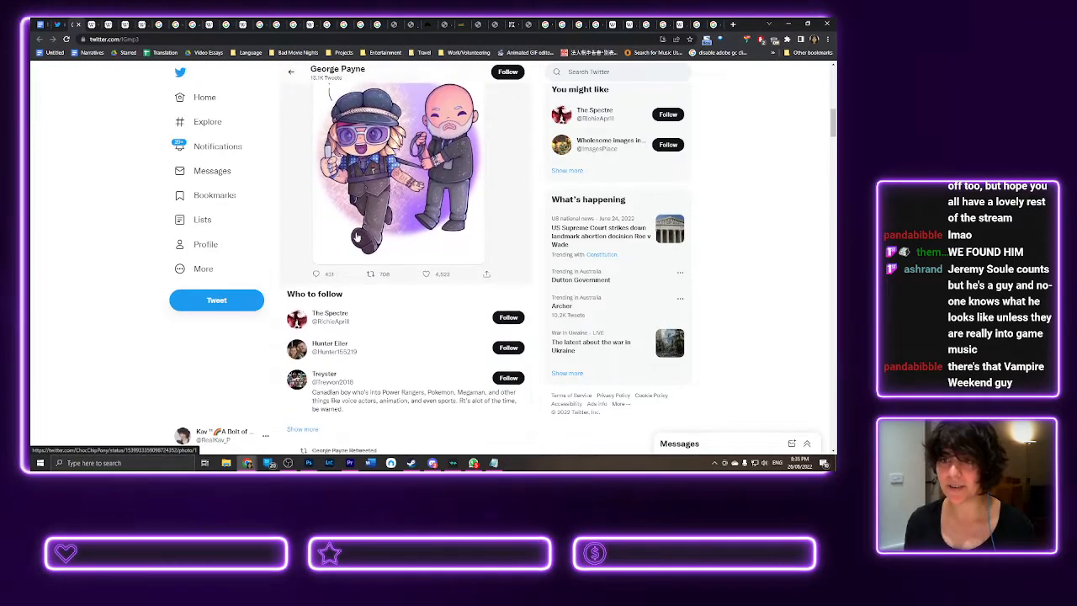
scroll(357, 238, down, 3)
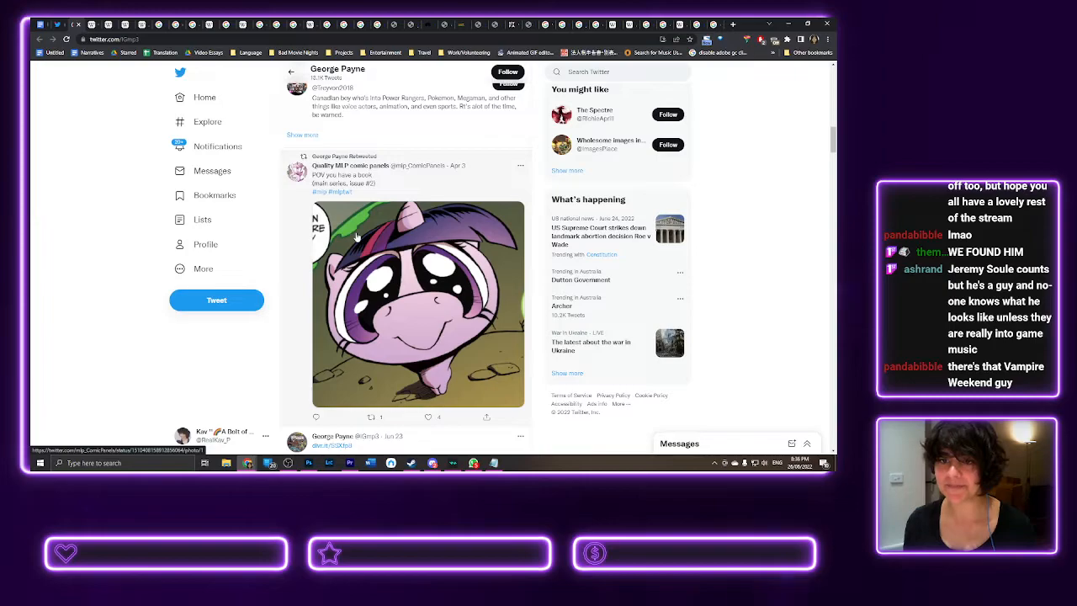
scroll(357, 238, down, 4)
scroll(357, 238, down, 2)
mouse_move(333, 185)
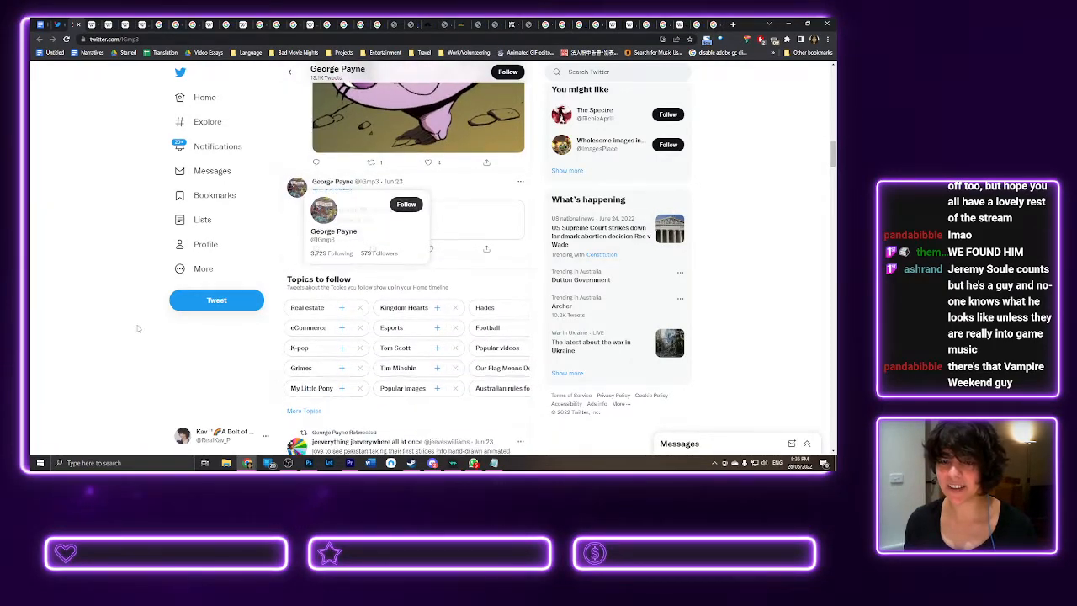
scroll(138, 325, down, 3)
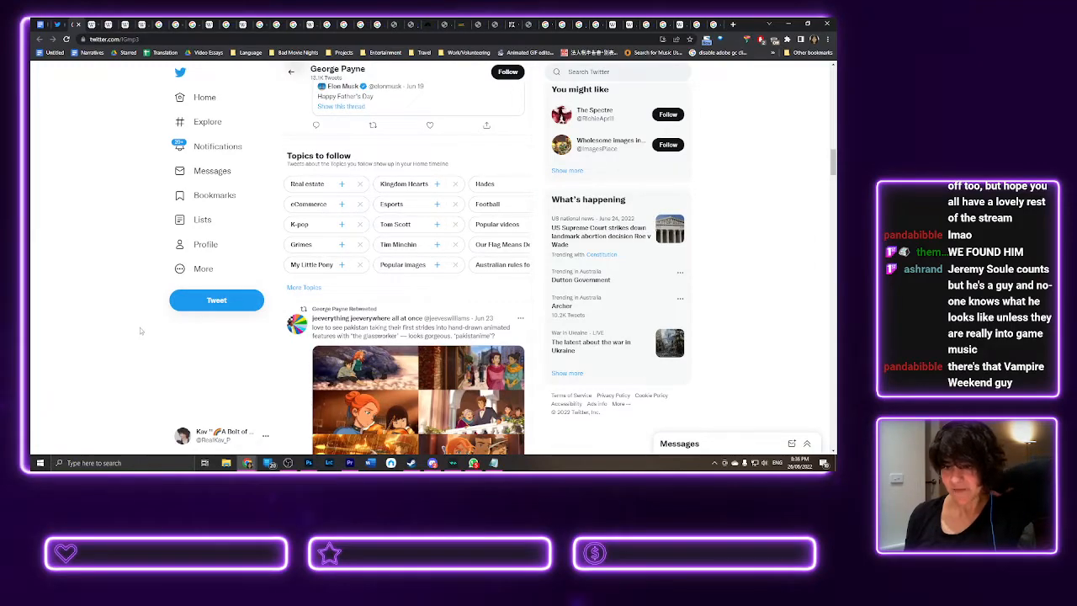
scroll(140, 327, down, 3)
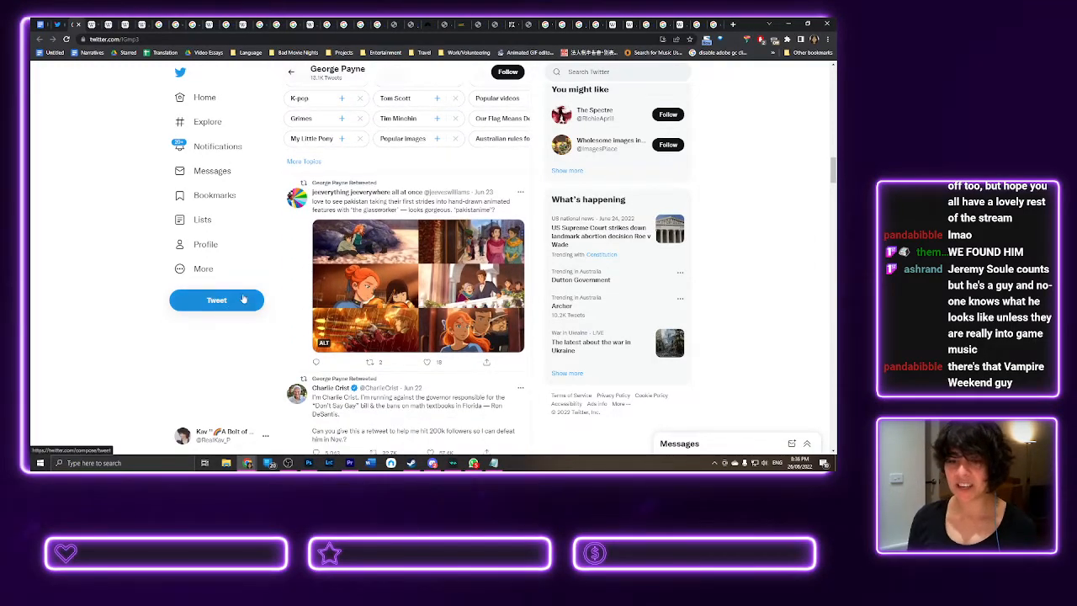
scroll(243, 299, down, 1)
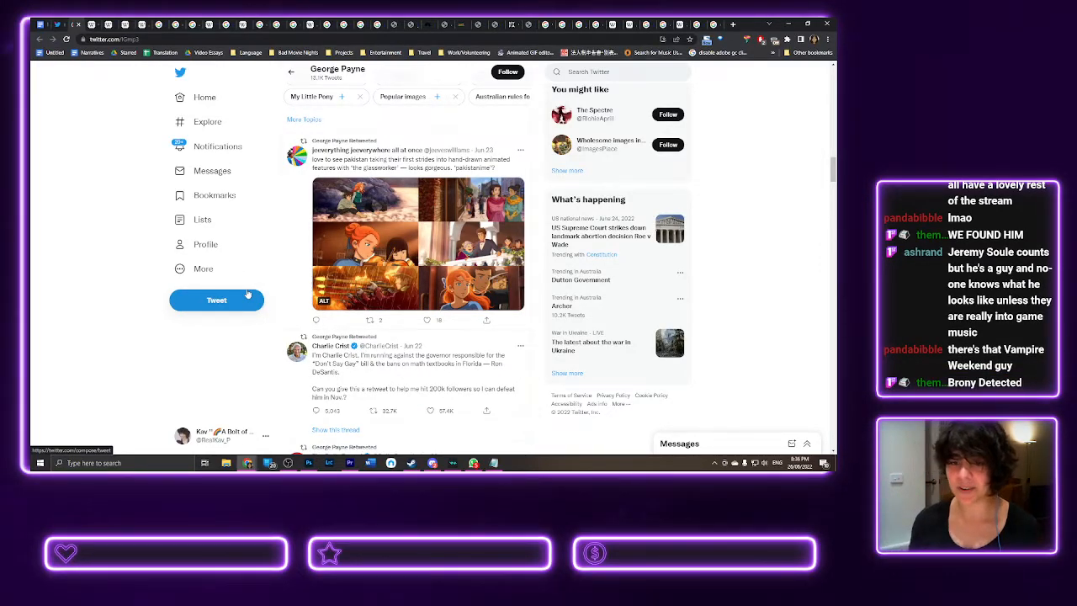
scroll(248, 293, down, 1)
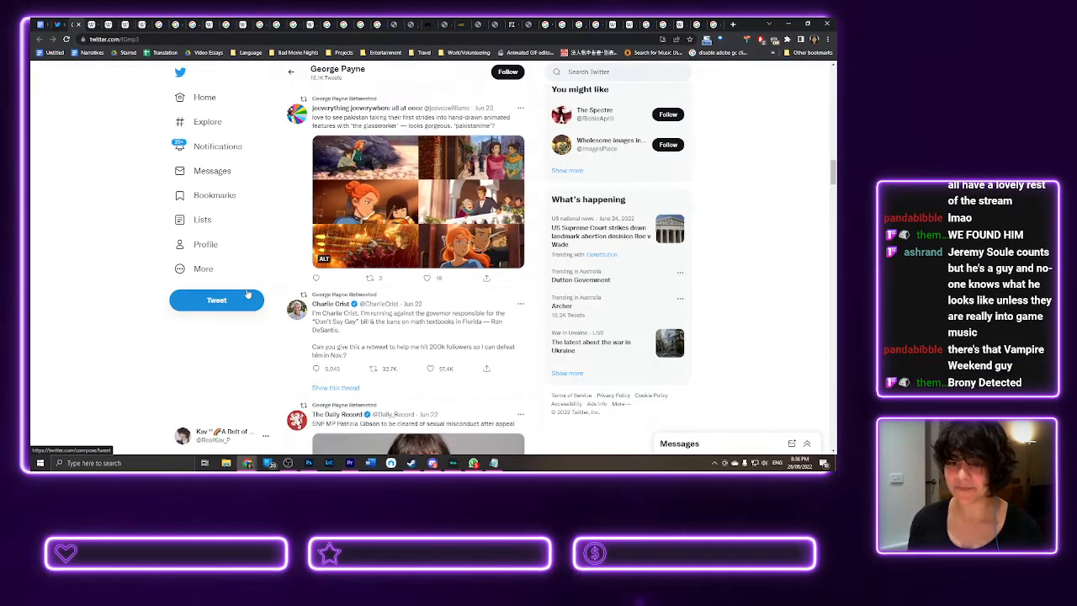
click(58, 24)
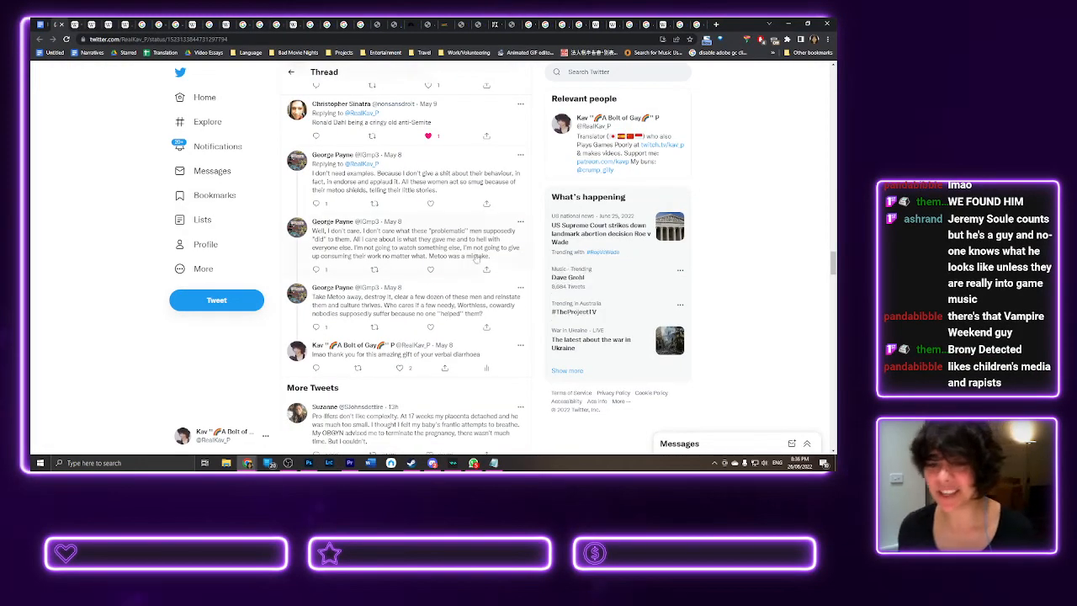
- Go back to the thread's original tweet and check the last and first collected tabs, Eric Clapton and Orson Scott Card
scroll(467, 260, up, 5)
scroll(480, 273, up, 6)
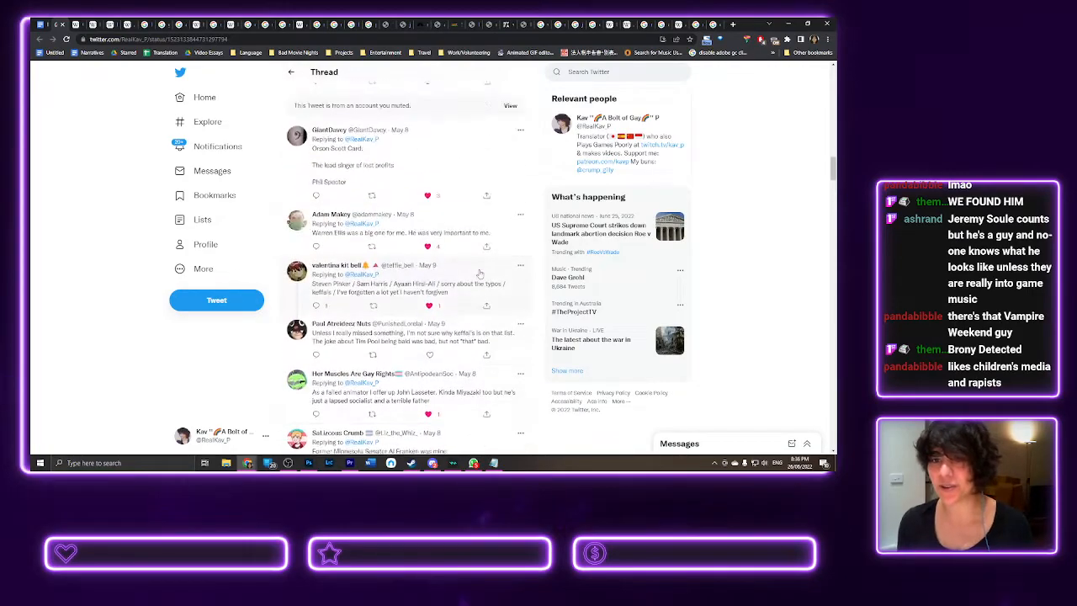
scroll(480, 273, up, 8)
scroll(480, 274, up, 4)
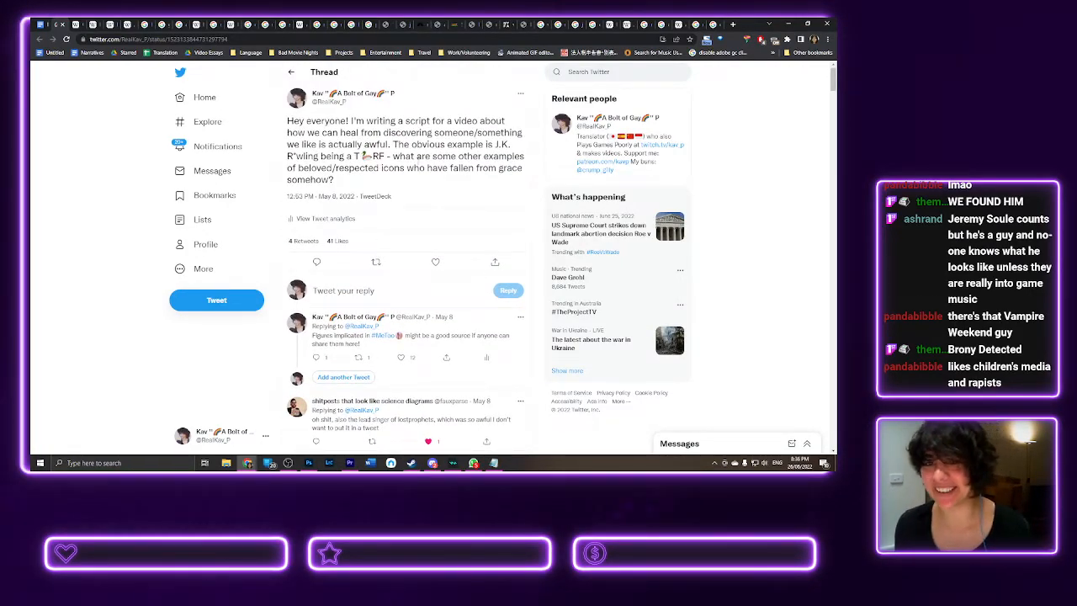
click(709, 25)
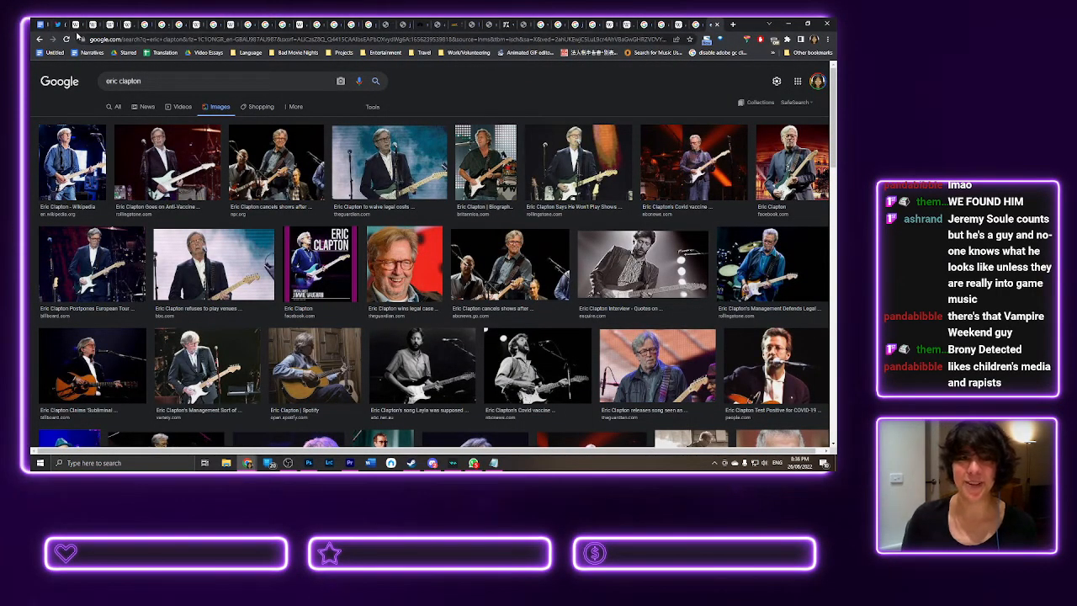
click(75, 25)
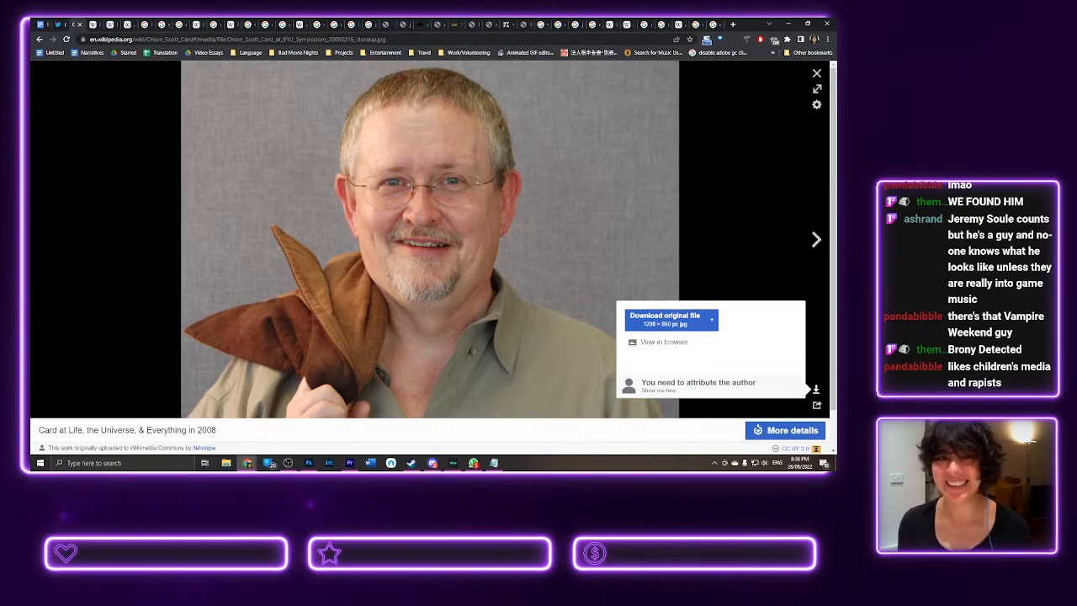
click(63, 24)
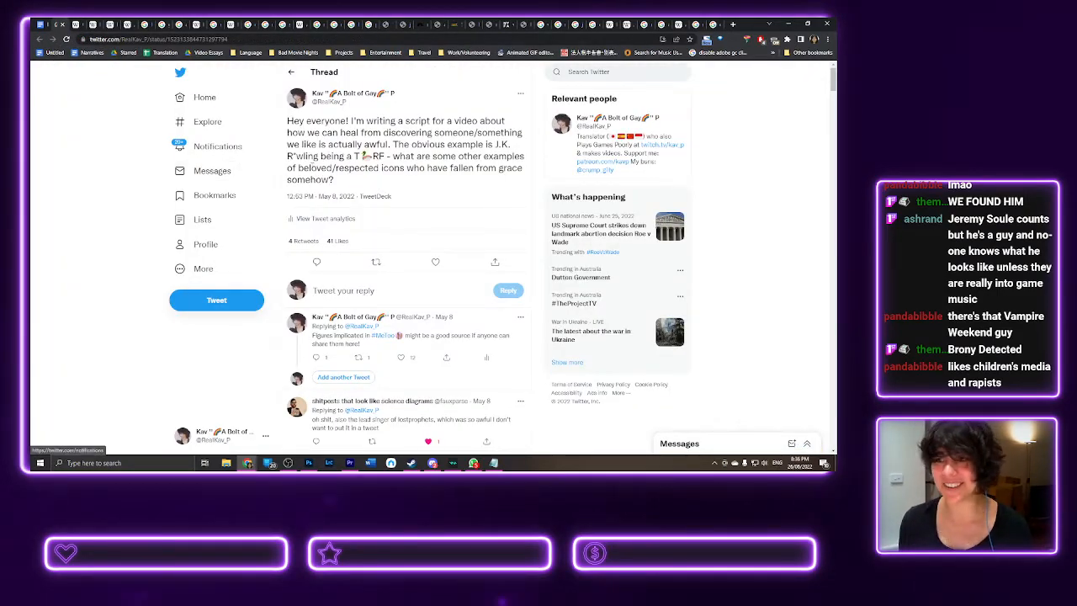
- Reread the thread's replies down to the ones naming Orson Scott Card, Phil Spector and Warren Ellis
scroll(336, 227, down, 3)
scroll(334, 231, down, 6)
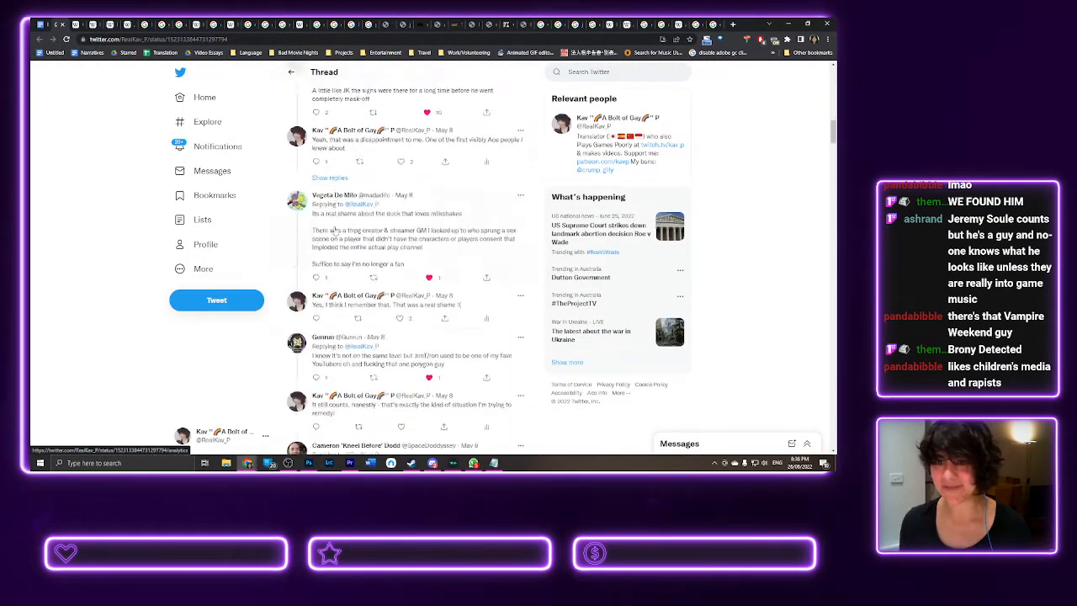
scroll(335, 230, down, 2)
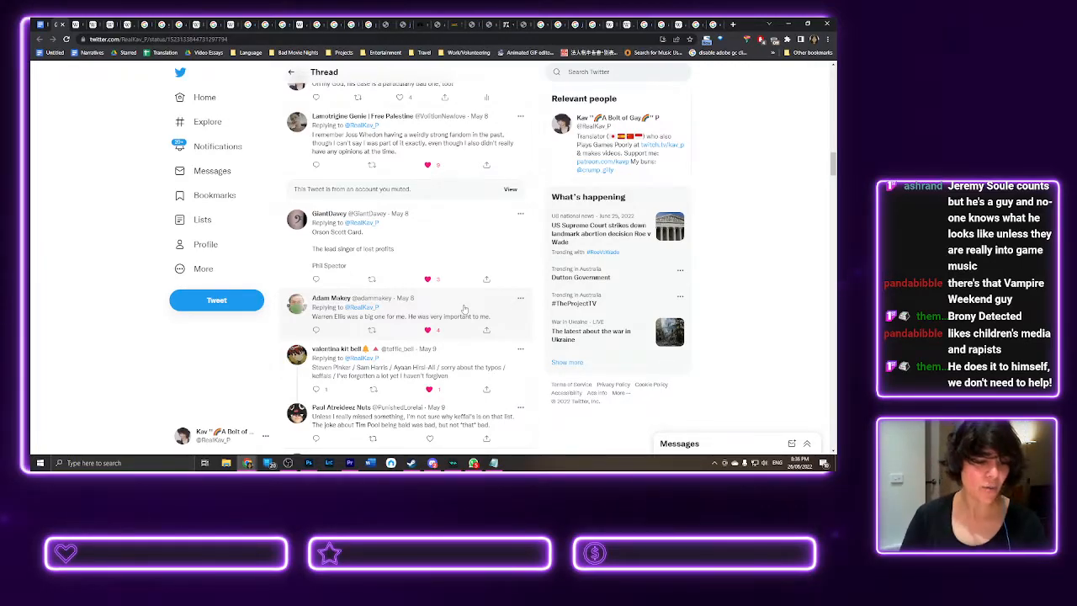
- Search for "vampire weekend" in a new tab, open the band's Wikipedia article and preview the band members' entries
click(733, 25)
text(vampire weekend)
key(Return)
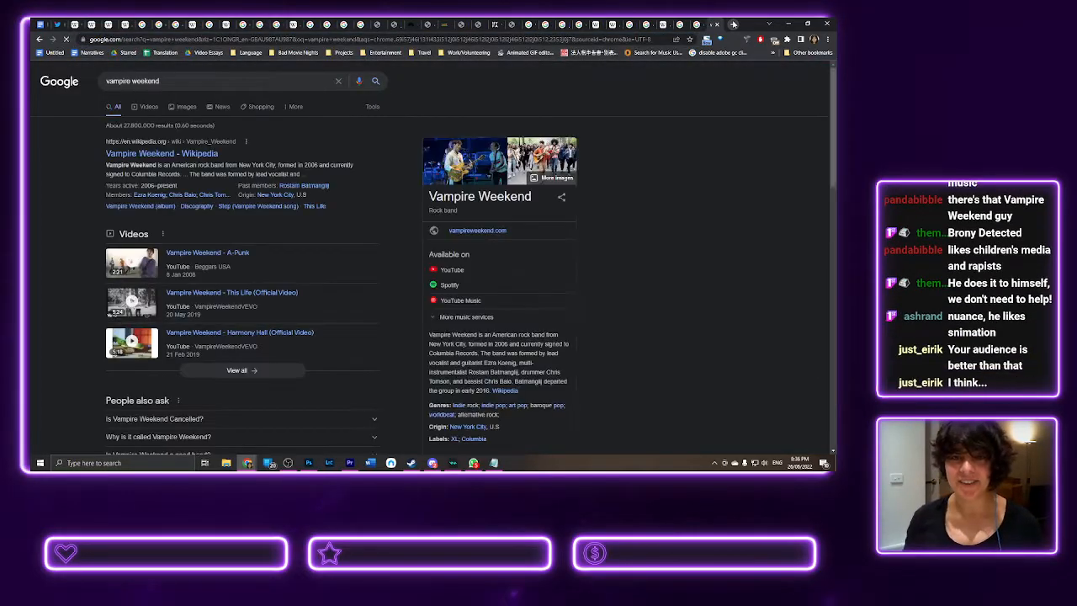
click(162, 154)
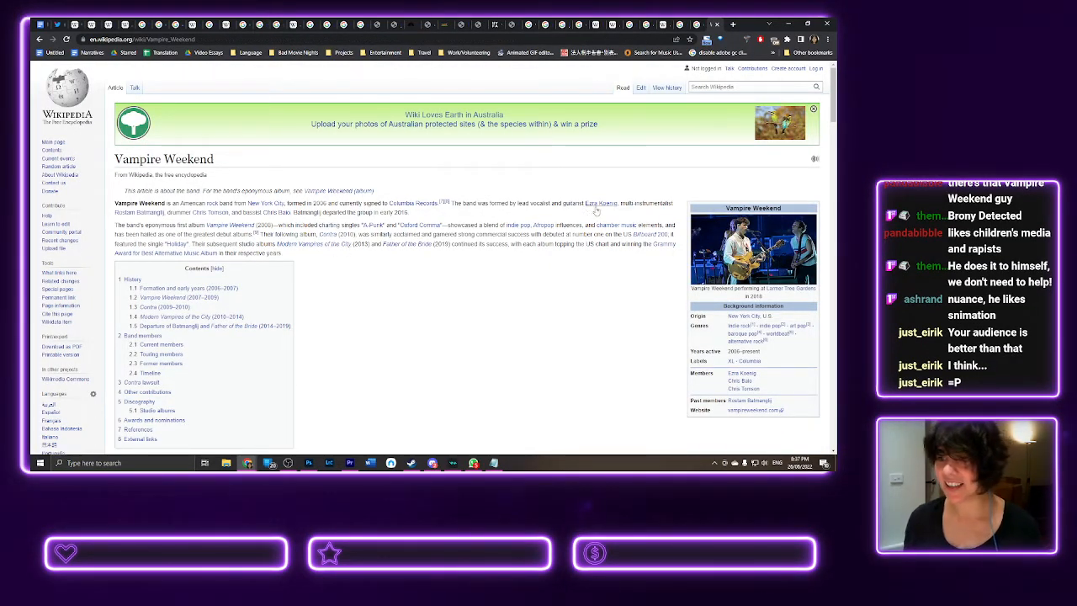
mouse_move(597, 205)
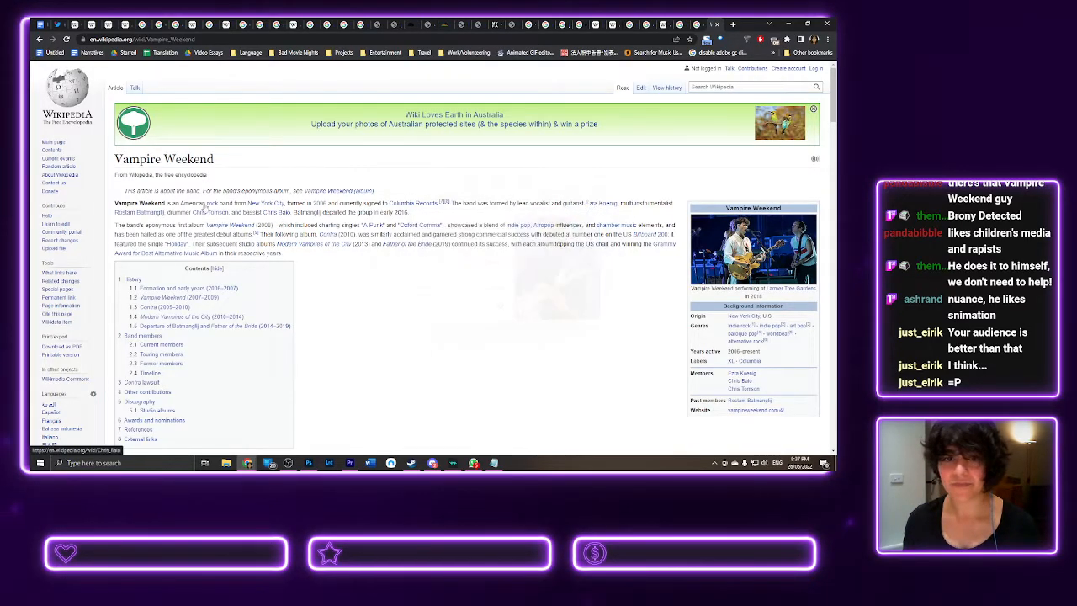
mouse_move(142, 220)
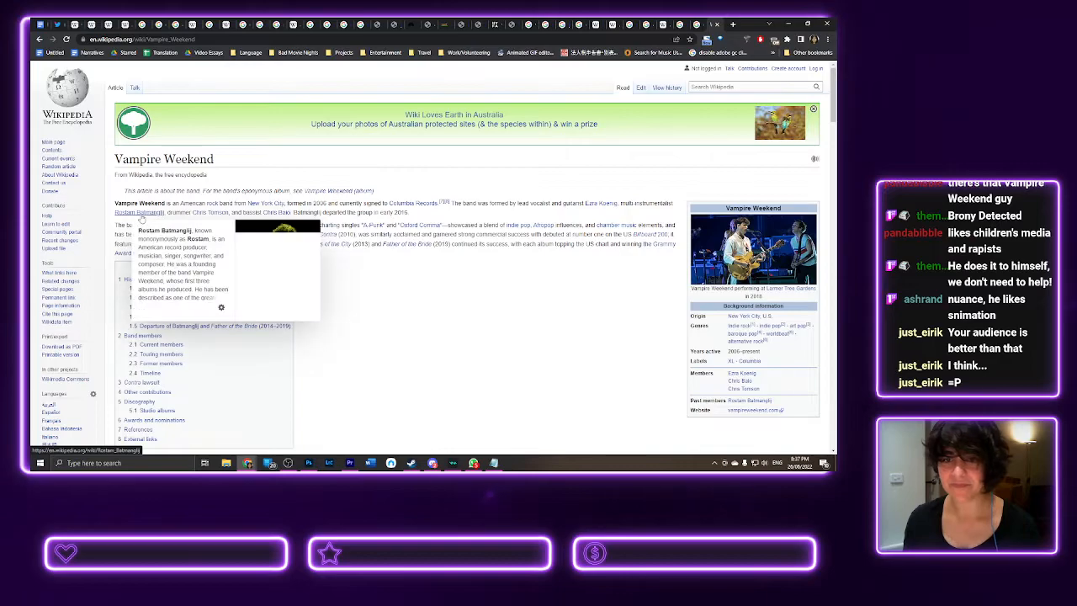
mouse_move(204, 215)
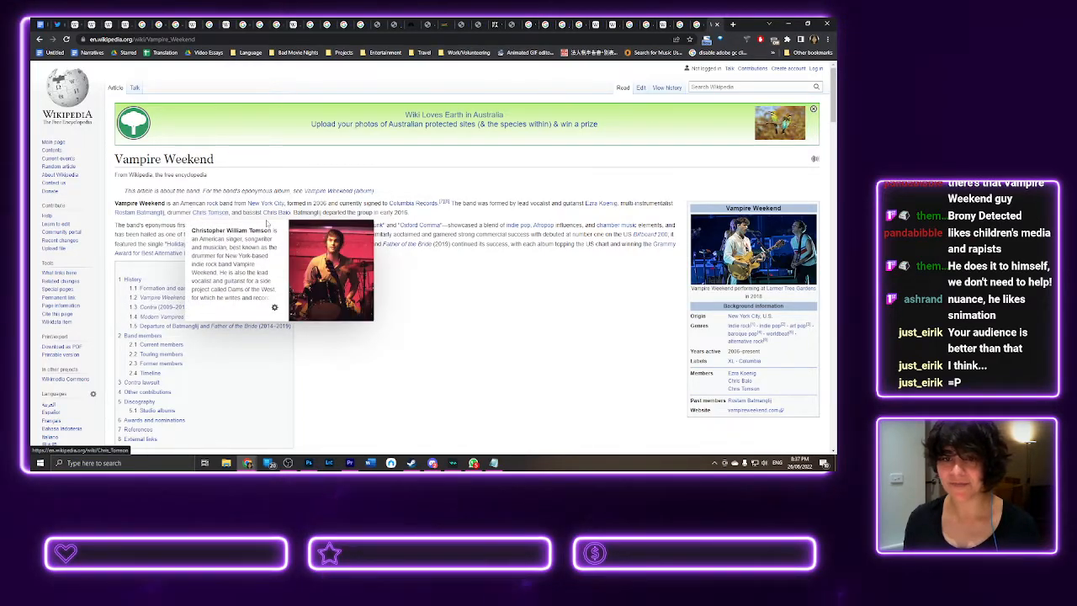
mouse_move(283, 216)
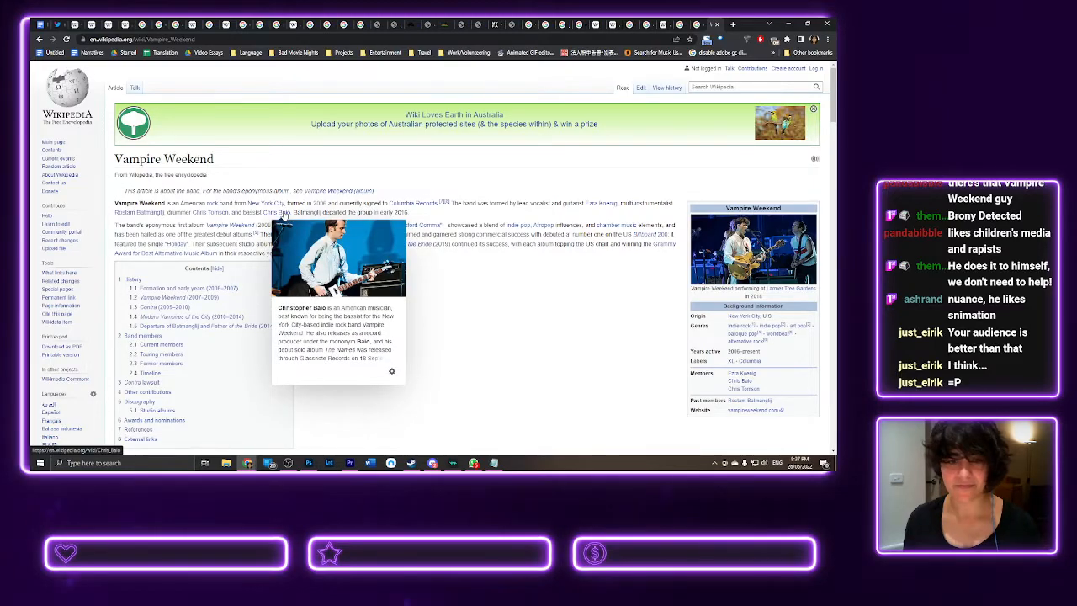
- Read the Contra lawsuit section and skim the rest of the Vampire Weekend article, and close it to return to the Twitter thread
click(157, 383)
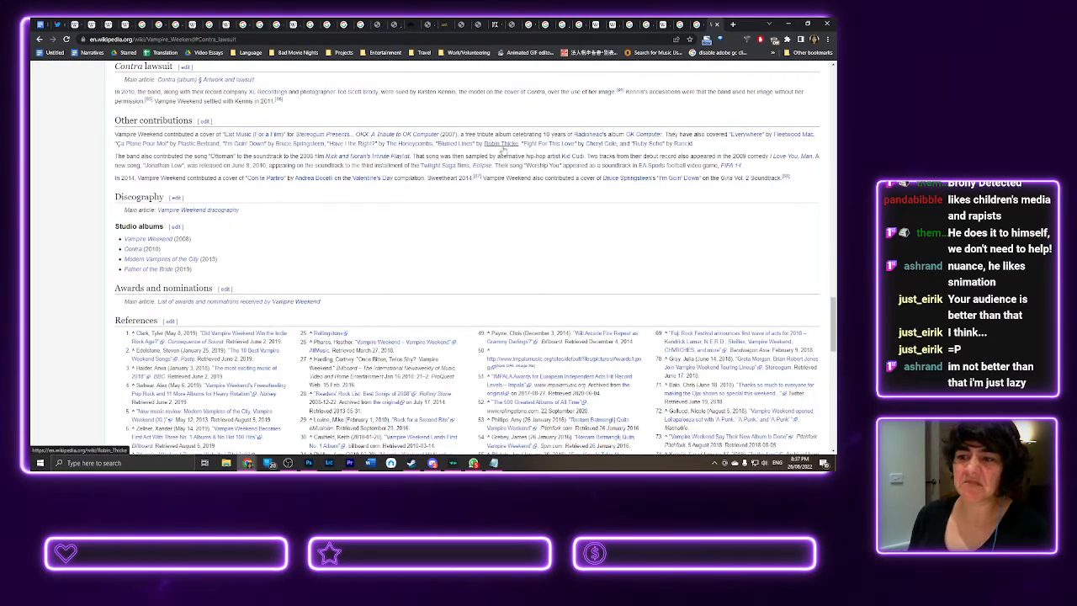
mouse_move(503, 146)
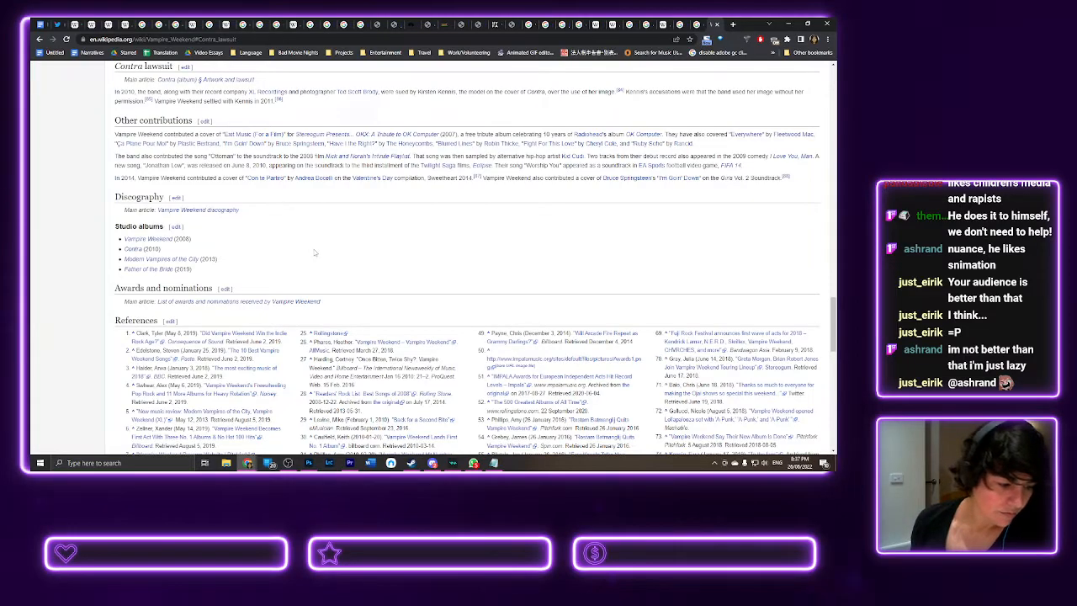
scroll(314, 253, down, 3)
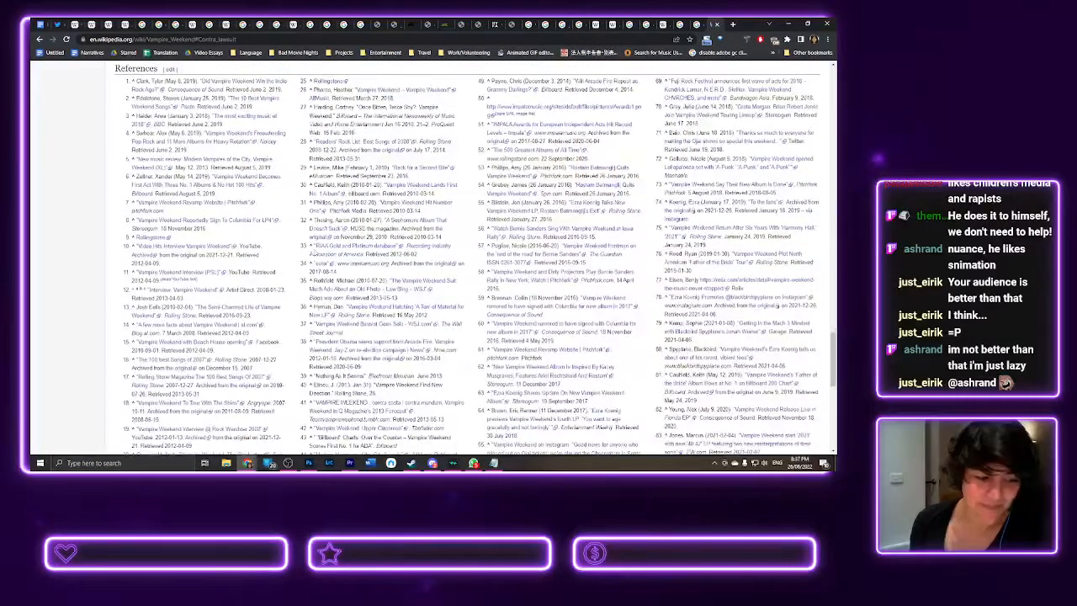
scroll(316, 229, up, 8)
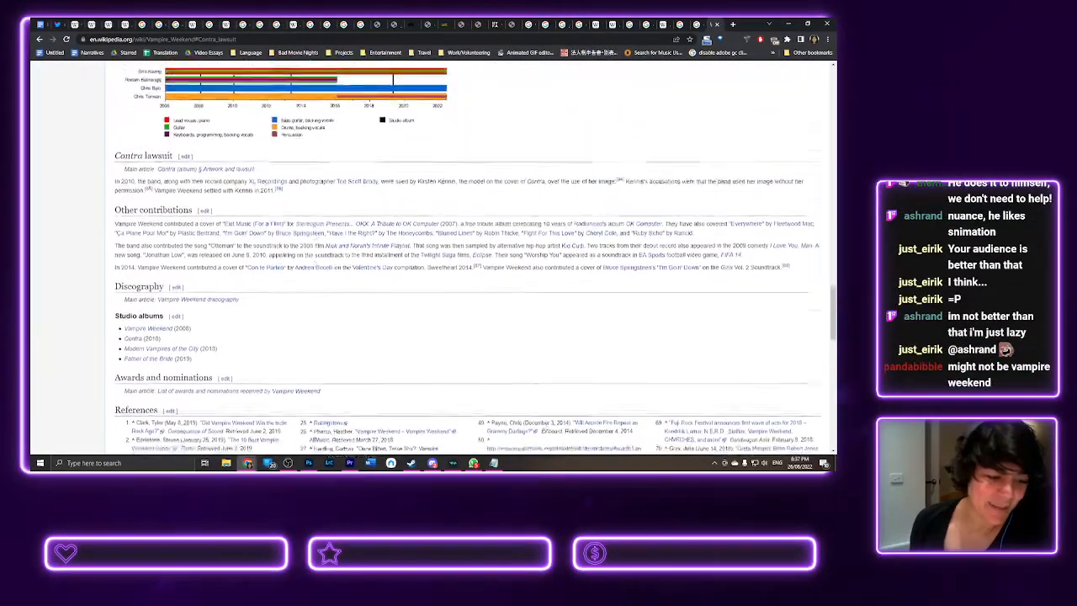
scroll(315, 229, up, 3)
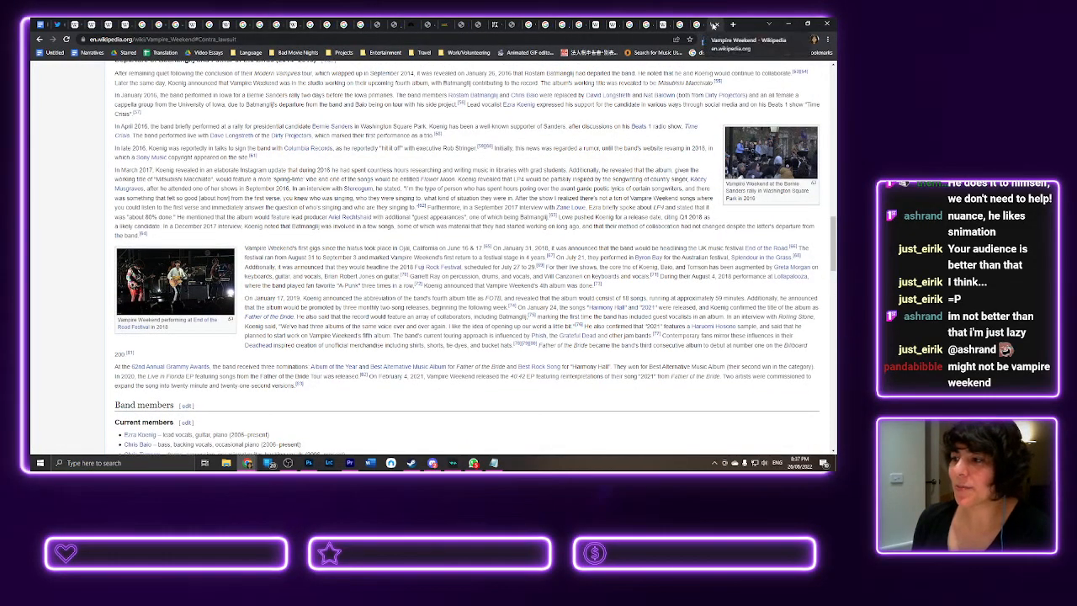
click(56, 25)
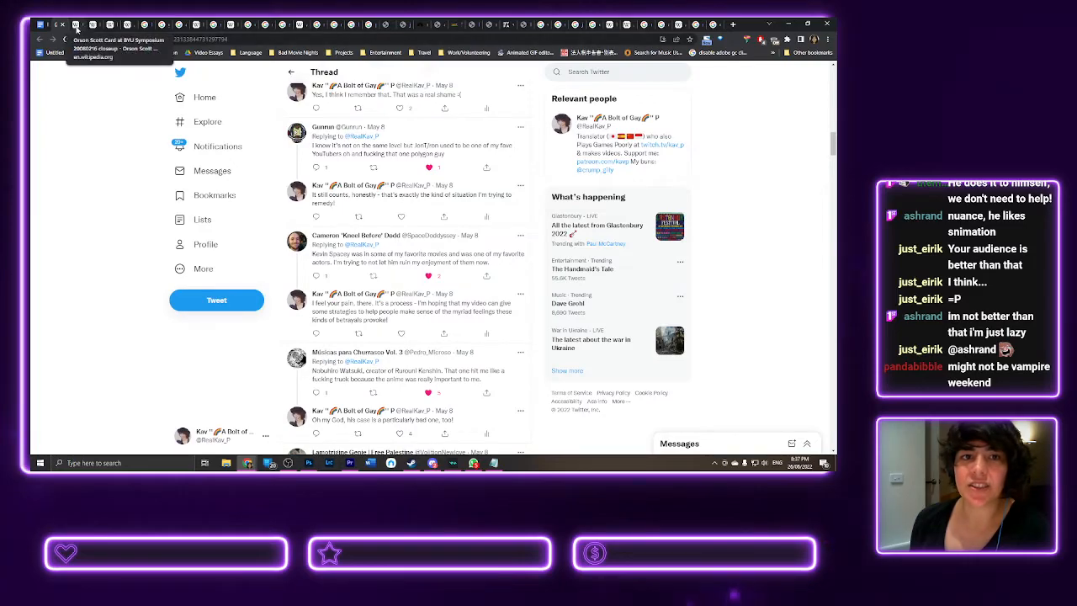
- Glance at the Orson Scott Card tab and skim the thread's replies once more, ending near the original tweet
click(75, 25)
click(57, 24)
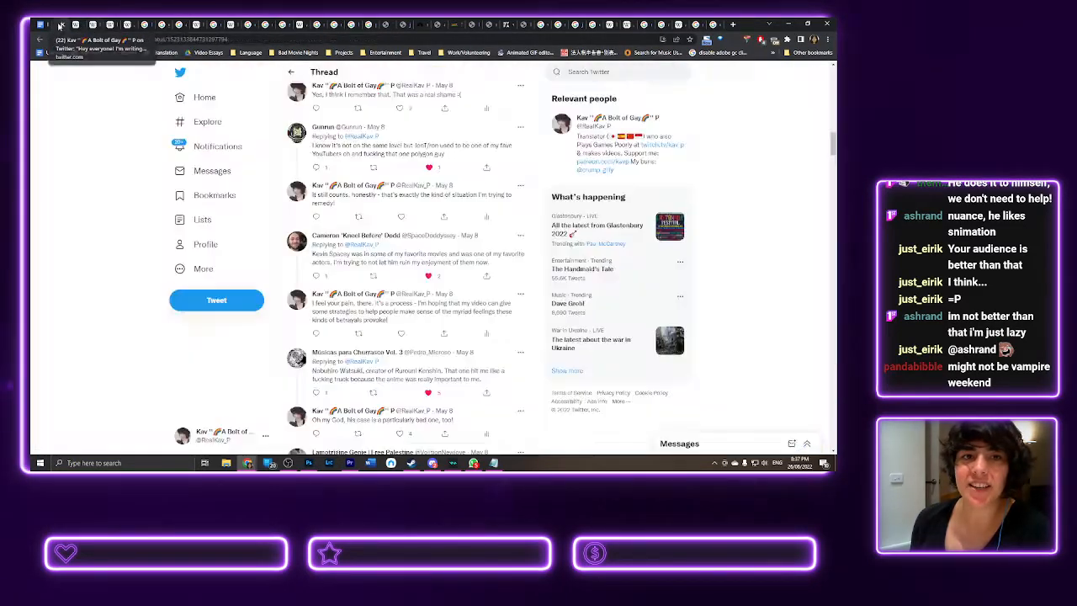
scroll(442, 326, down, 5)
scroll(442, 326, up, 15)
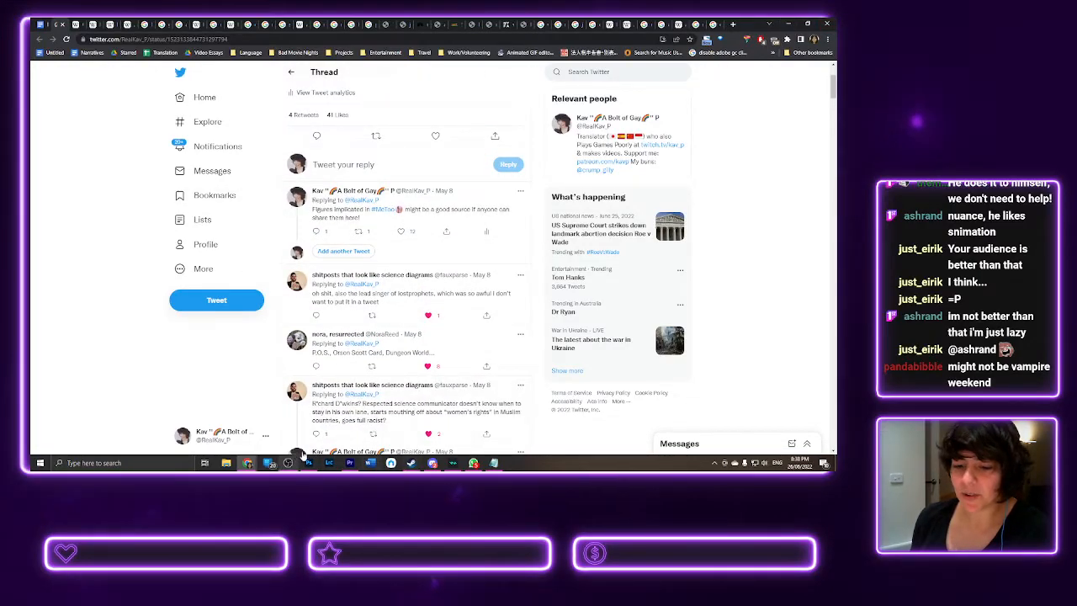
- Switch to Premiere Pro and skim the Processing Problematic People timeline to find the Morrissey section near 00:09:54
click(350, 465)
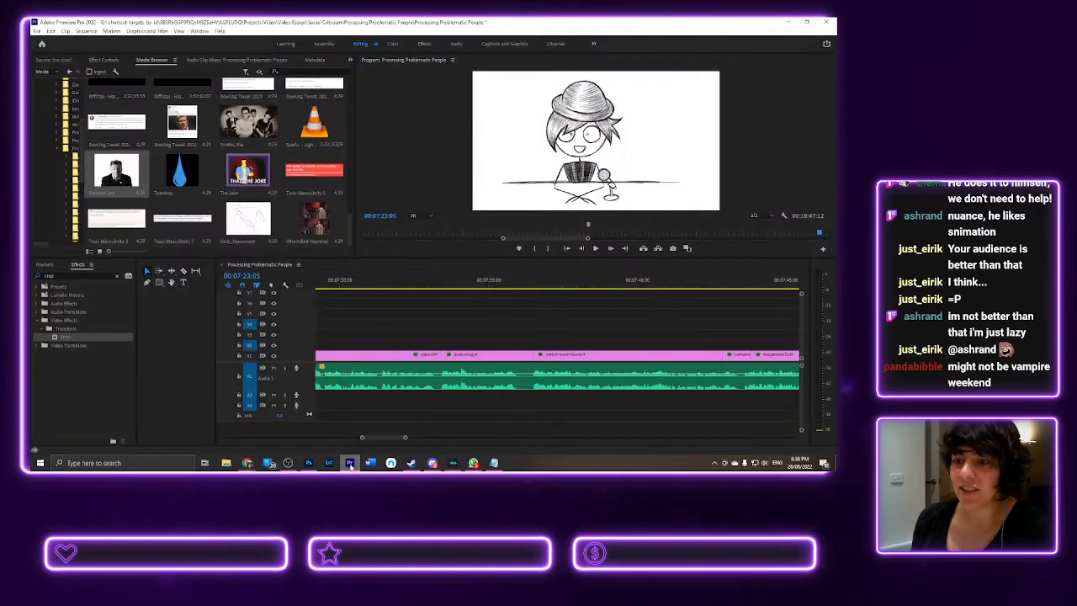
click(470, 283)
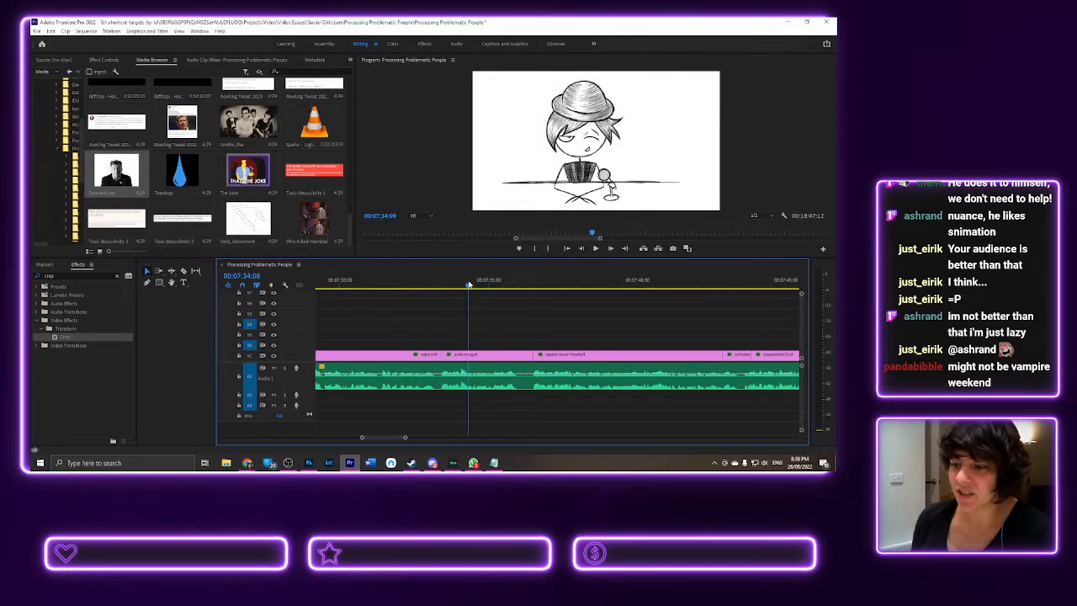
scroll(459, 334, down, 3)
scroll(458, 335, down, 5)
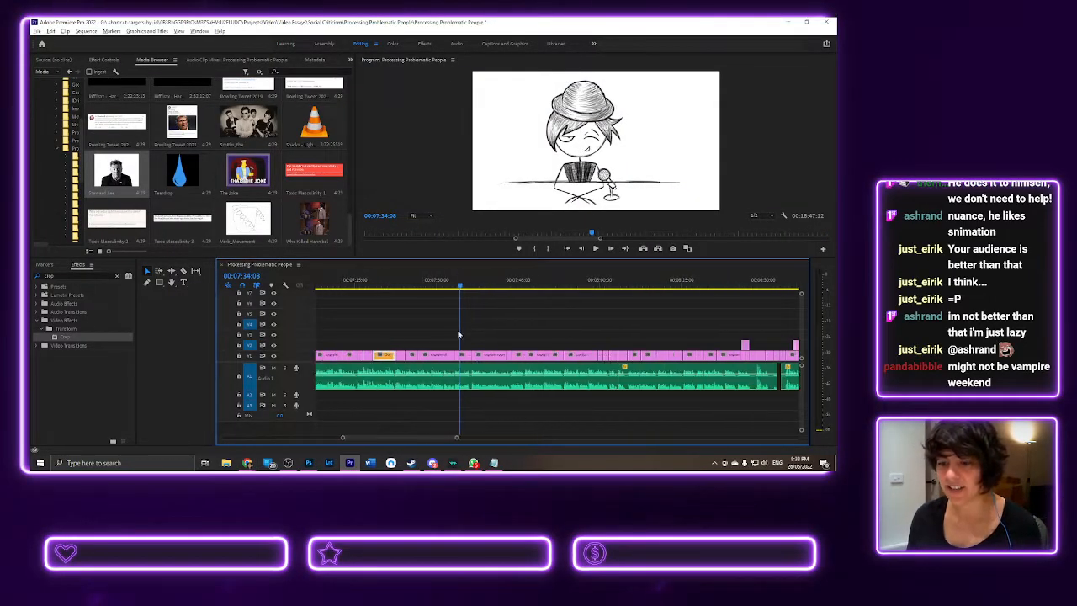
drag(435, 440, 477, 439)
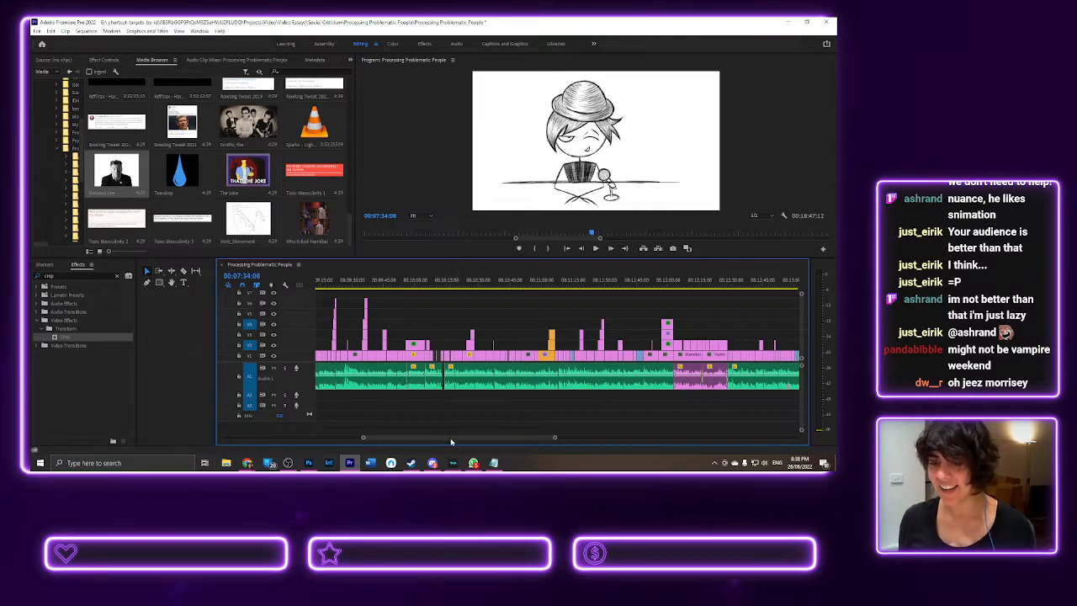
drag(451, 440, 425, 448)
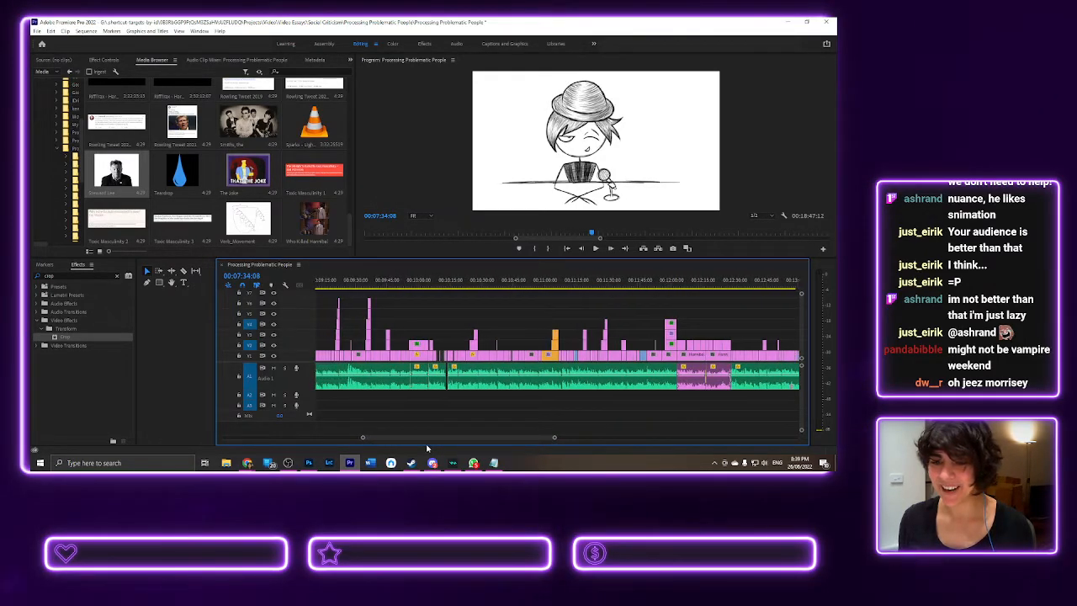
drag(501, 284, 570, 284)
click(492, 284)
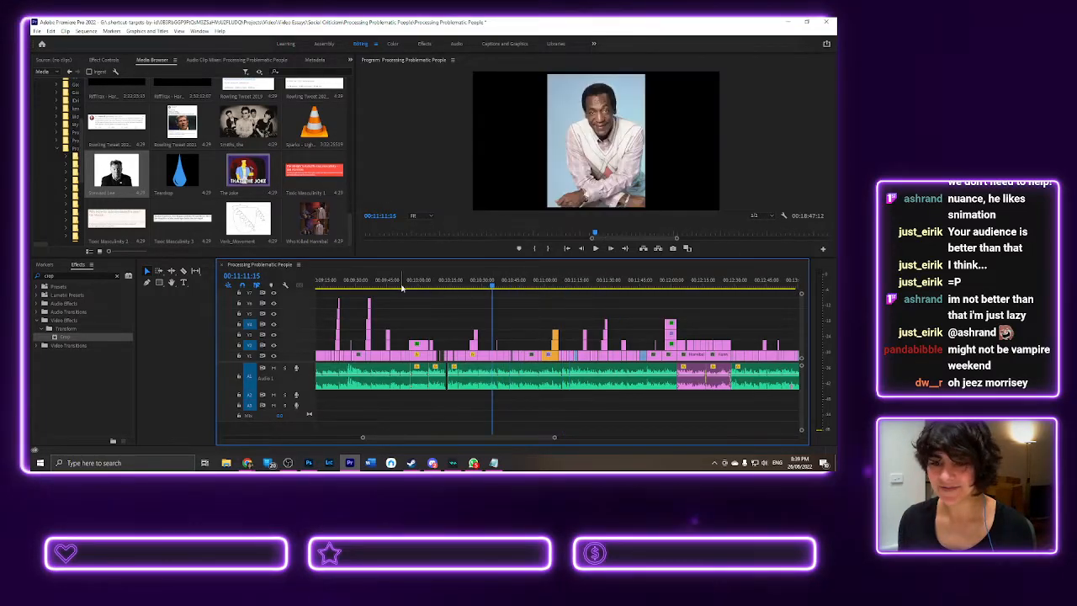
click(407, 284)
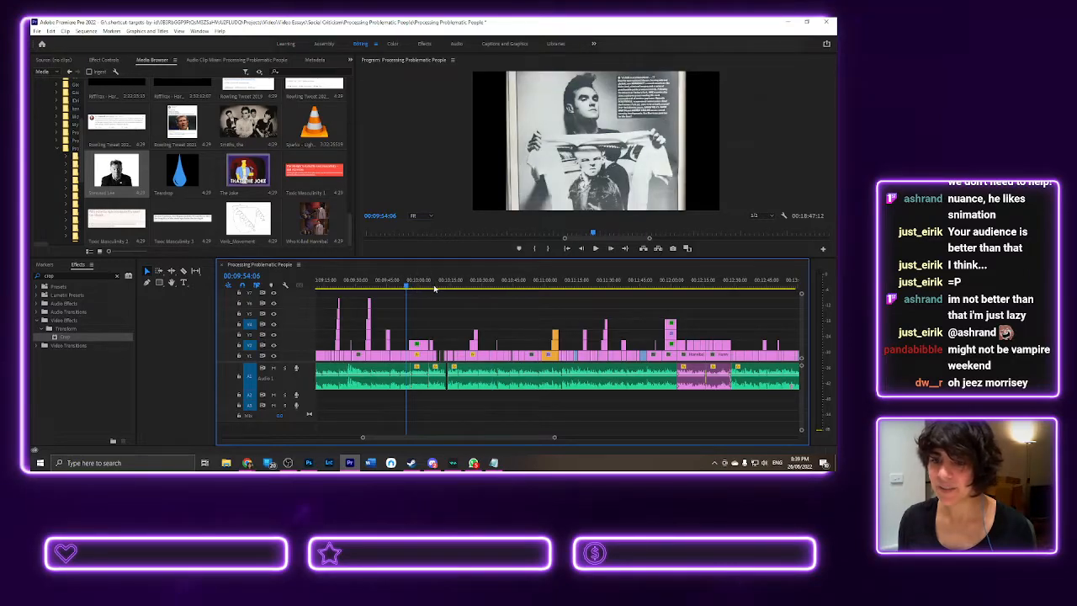
- Play the sequence briefly from about 00:10:07 and inspect the run of short clips there up close
click(434, 288)
key(space)
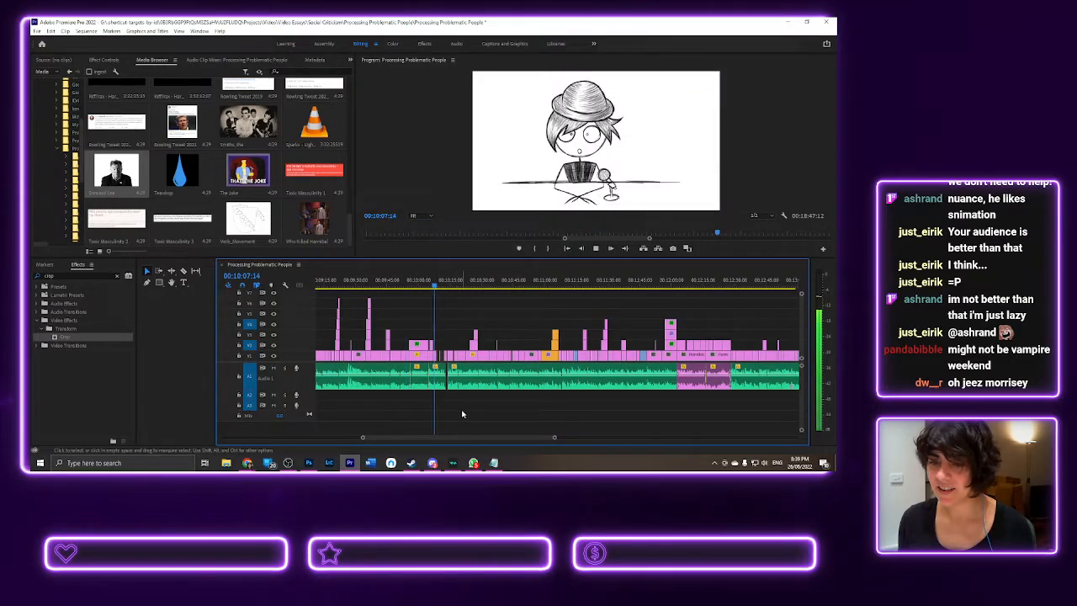
key(space)
key(equal)
key(equal)
key(equal)
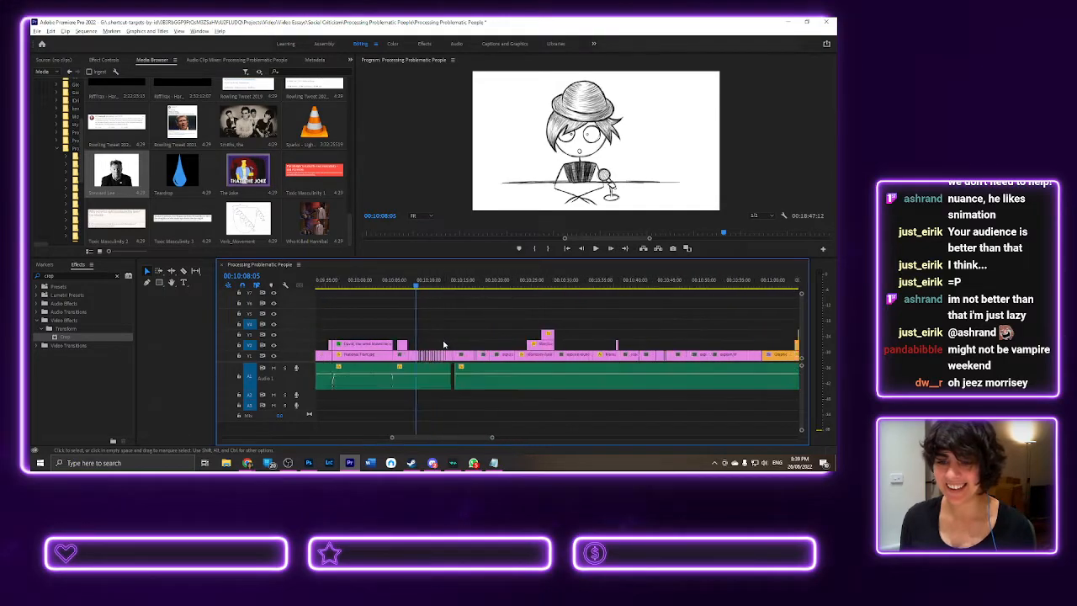
key(shift+Left)
key(shift+Left)
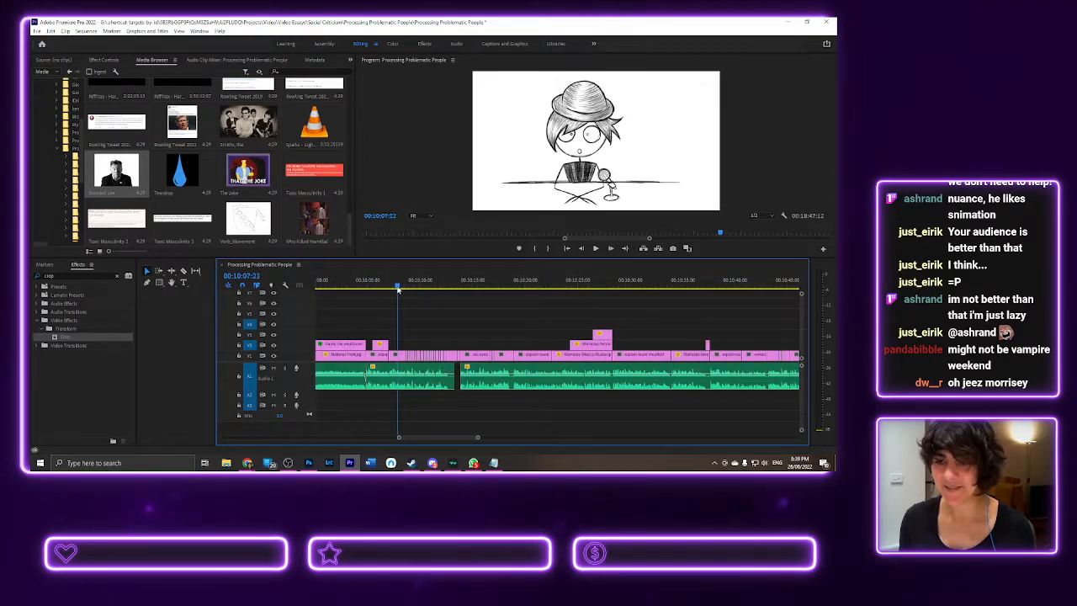
- Enlarge the program preview and play the Morrissey passage from 00:10:04:20 to about 00:10:16
drag(459, 258, 459, 324)
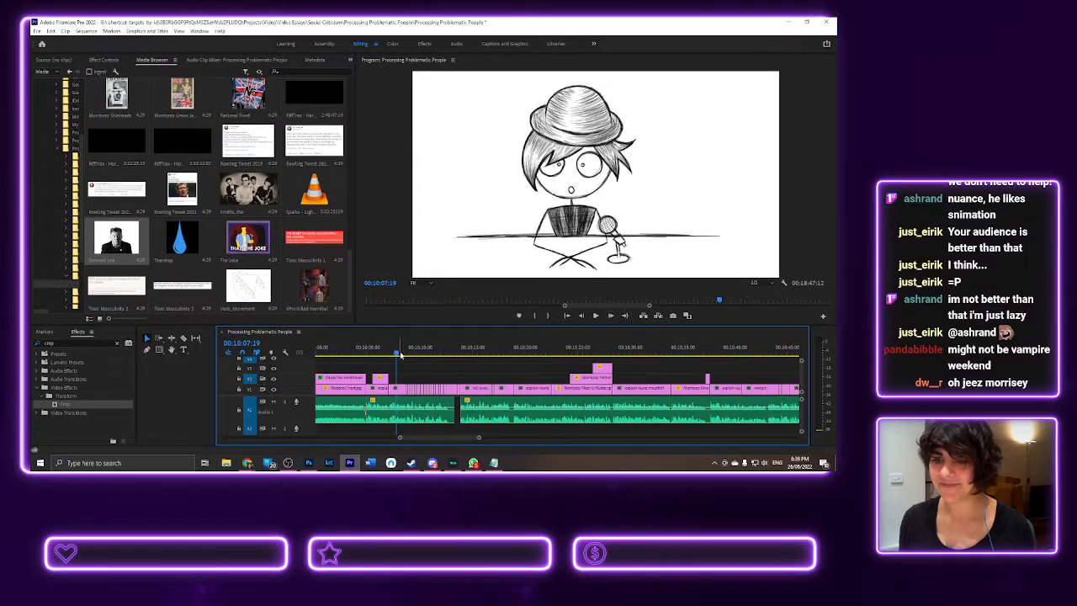
drag(396, 358, 366, 353)
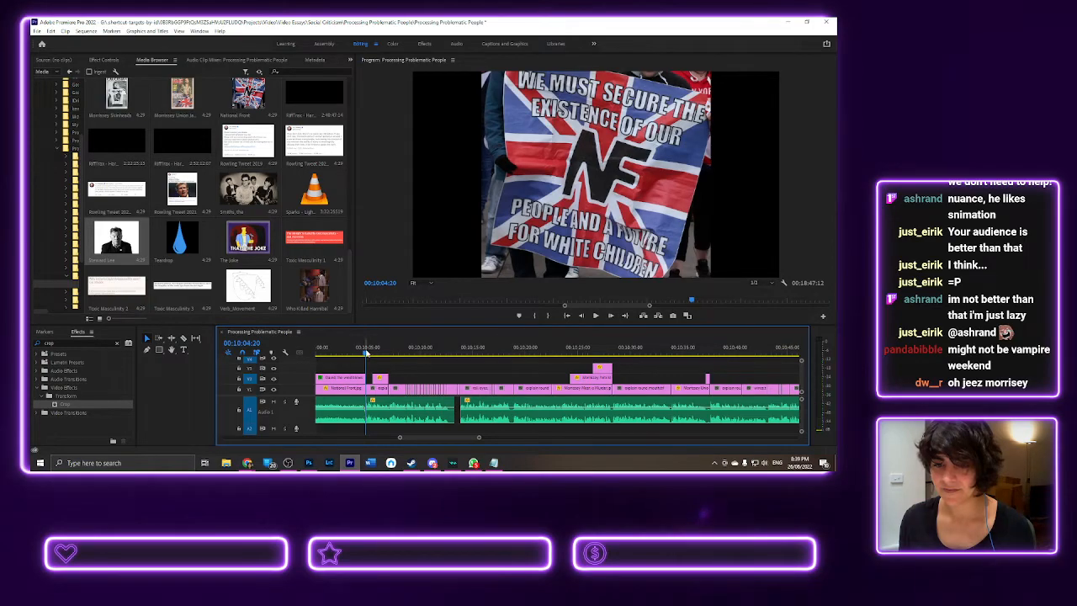
key(space)
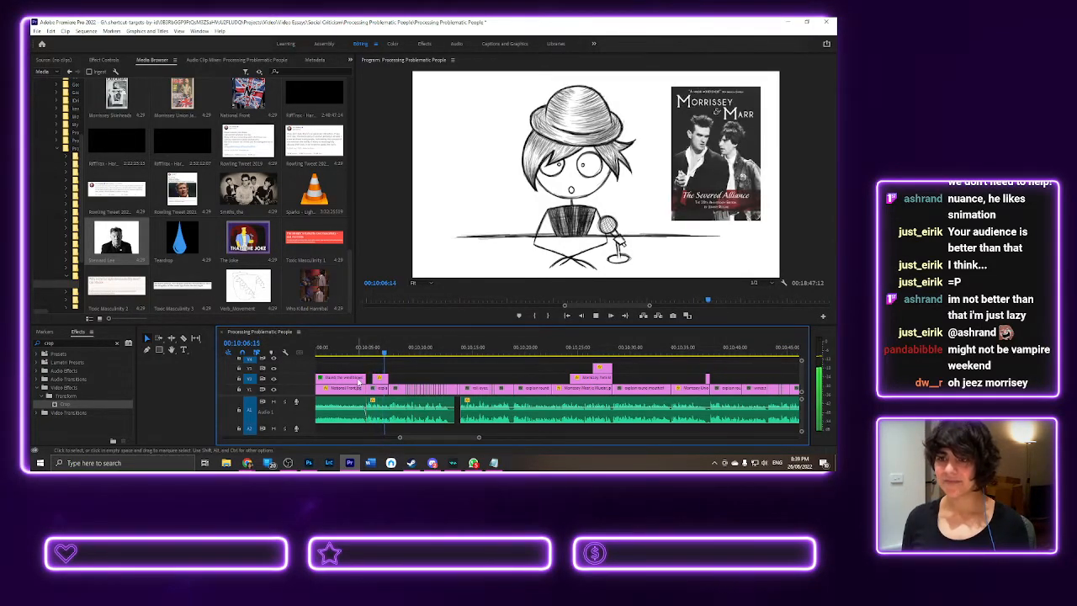
right_click(357, 390)
click(360, 357)
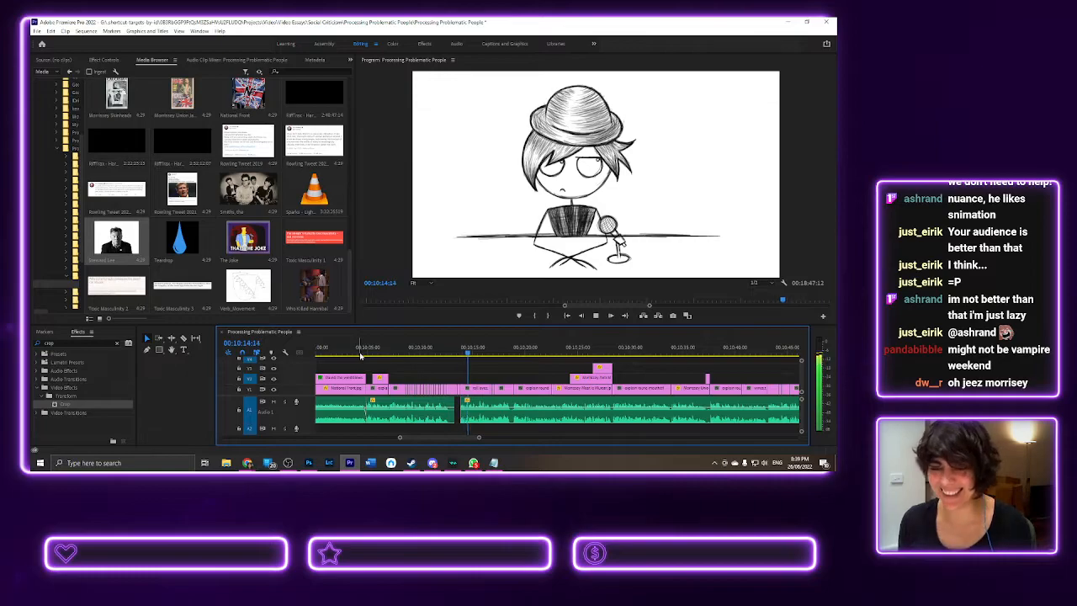
key(space)
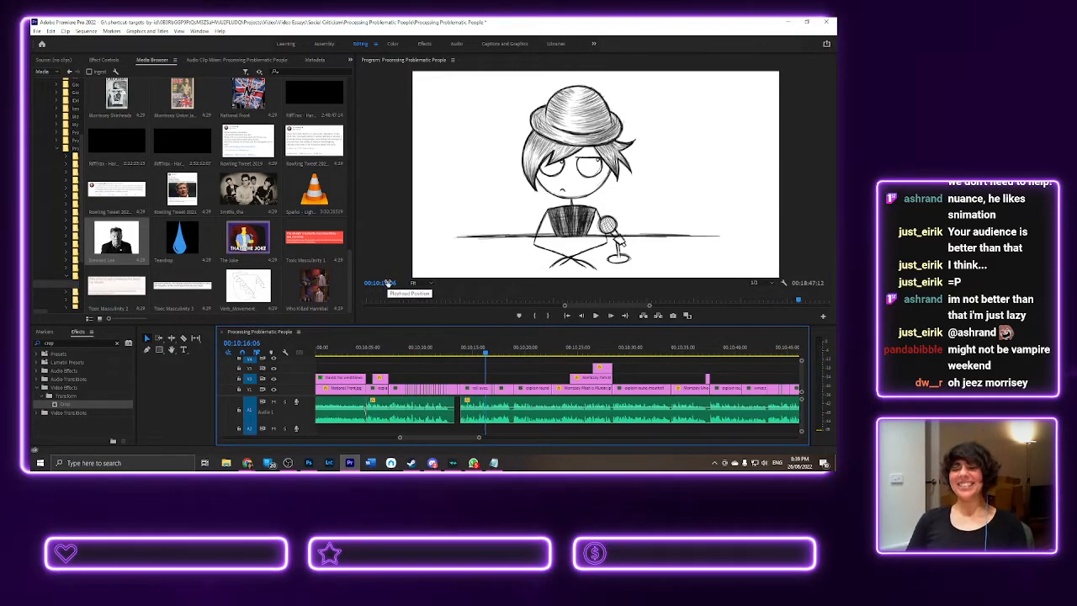
- Ripple delete the small gap in the video track after the Morrissey clip near 00:10:13
scroll(455, 404, up, 5)
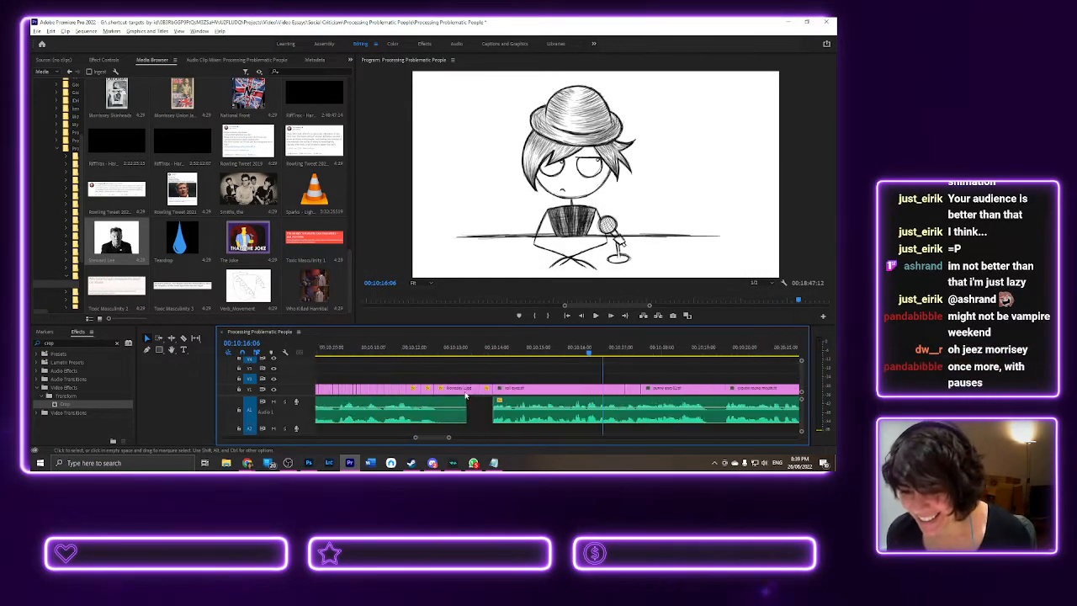
drag(477, 389, 475, 394)
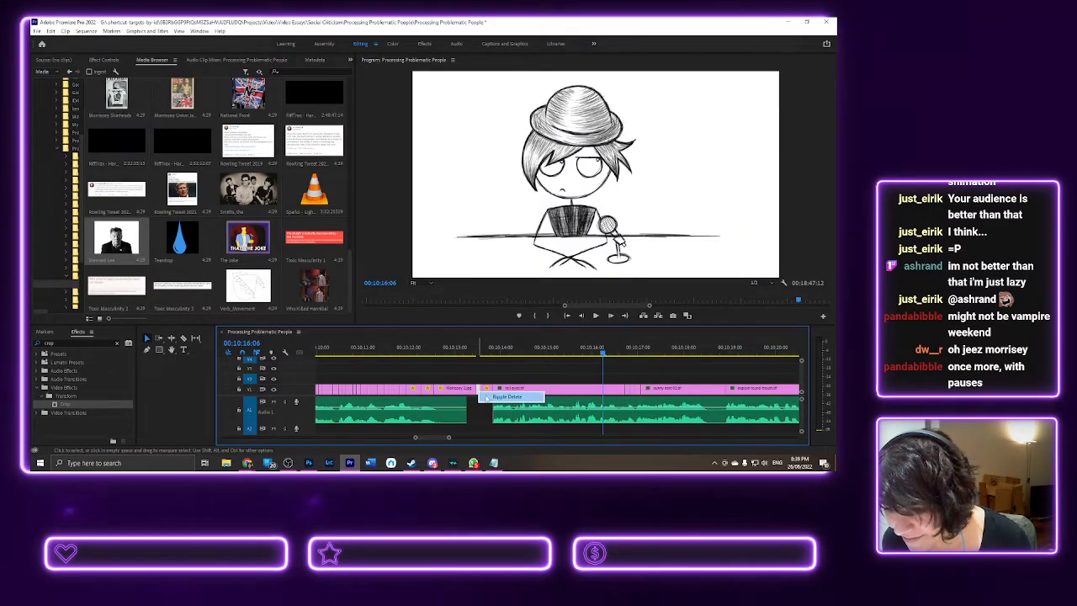
click(476, 349)
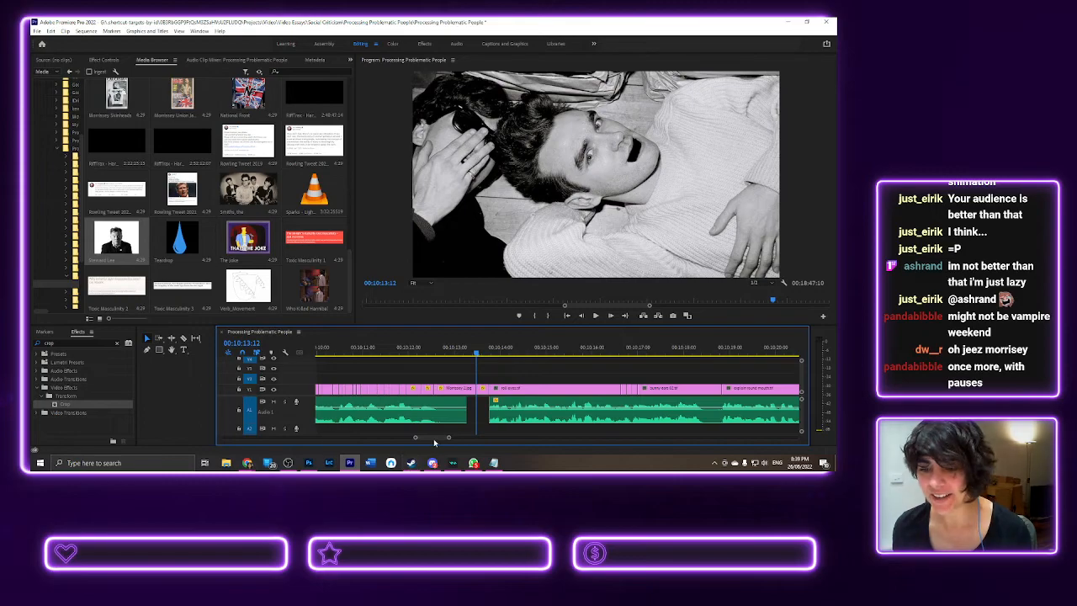
- Replay the closed-up Morrissey montage from about 00:10:07 to 00:10:15 and save the project
scroll(401, 401, left, 4)
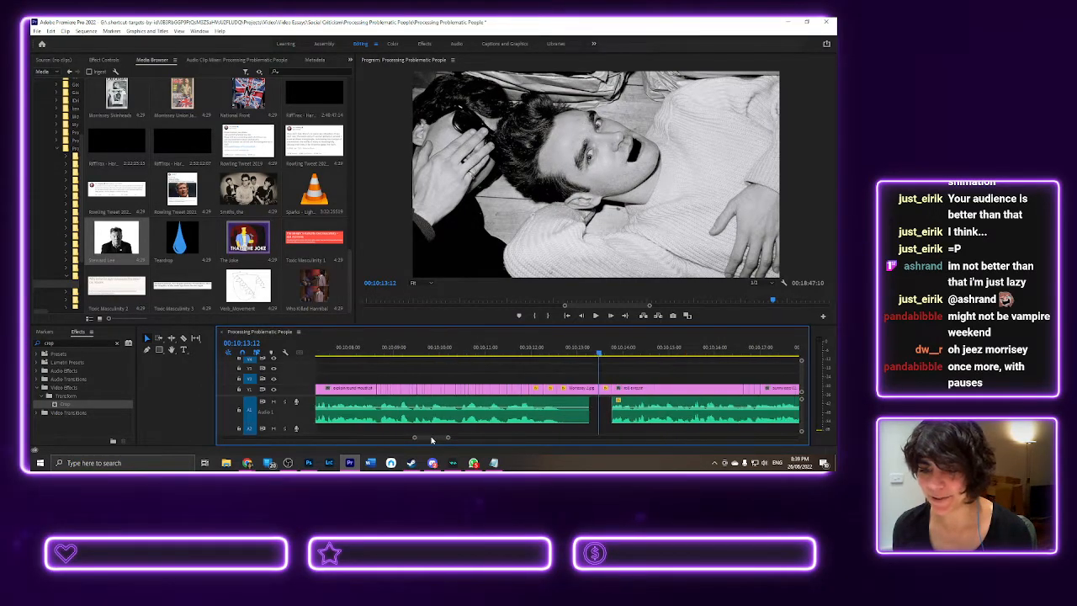
key(minus)
click(346, 348)
key(space)
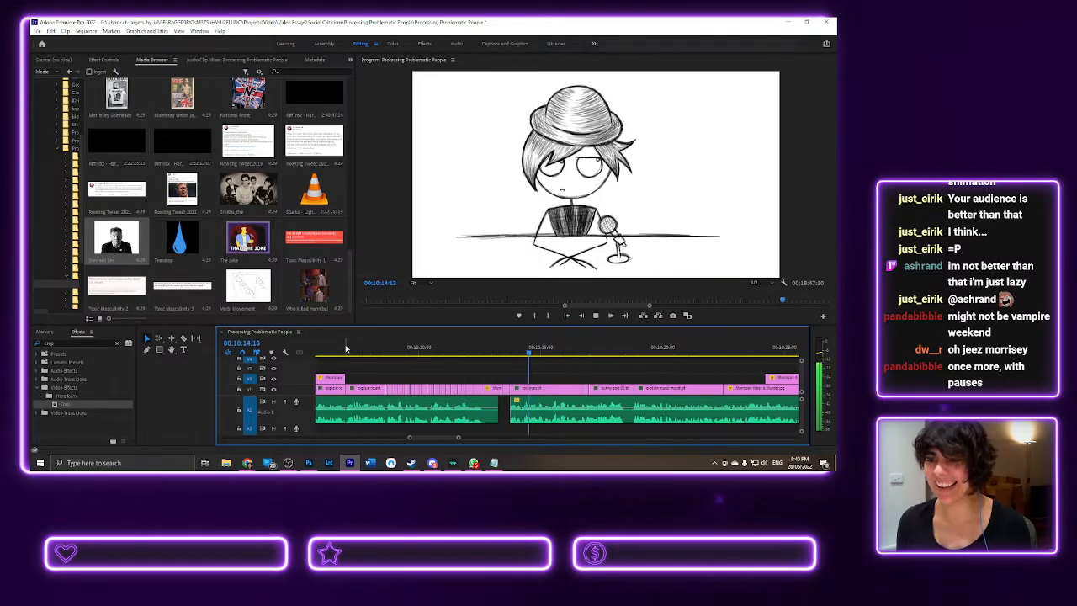
key(ctrl+s)
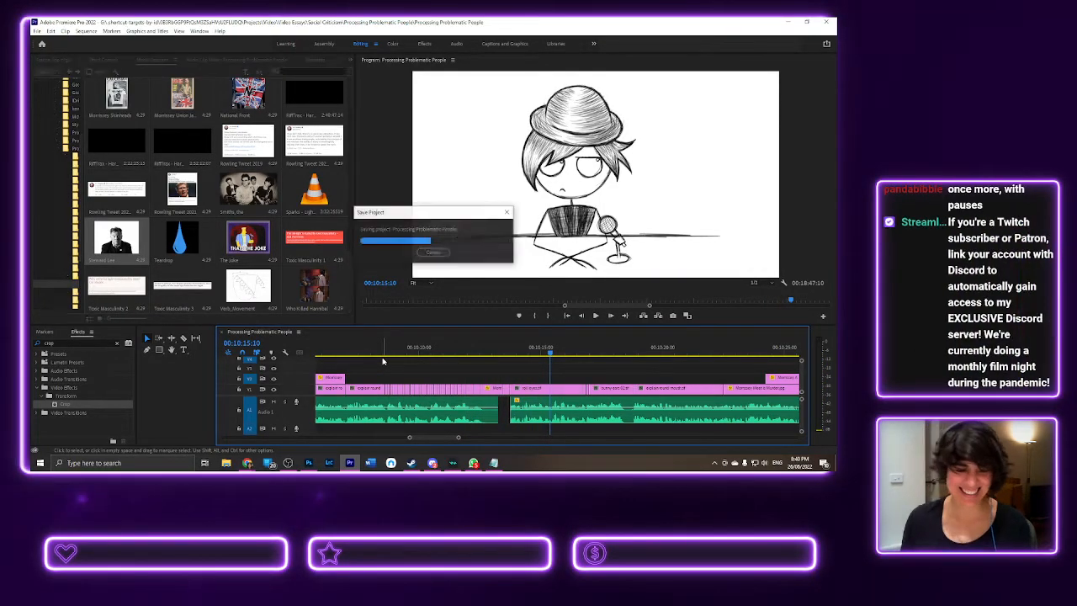